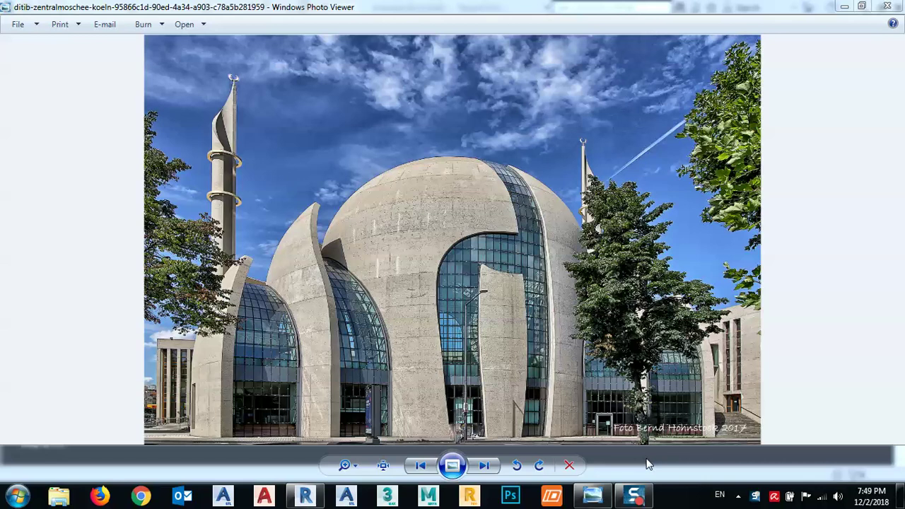
# Step: Switch from the mosque photo in Windows Photo Viewer back to Revit's Recent Files page
pyautogui.click(319, 499)
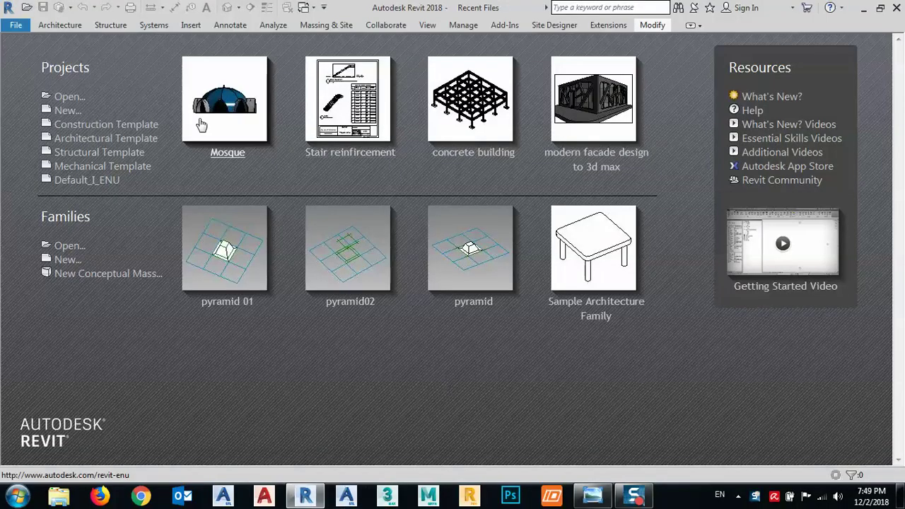
# Step: Create a new Construction Template project, check the mosque photo, then return to Level 1
pyautogui.click(69, 113)
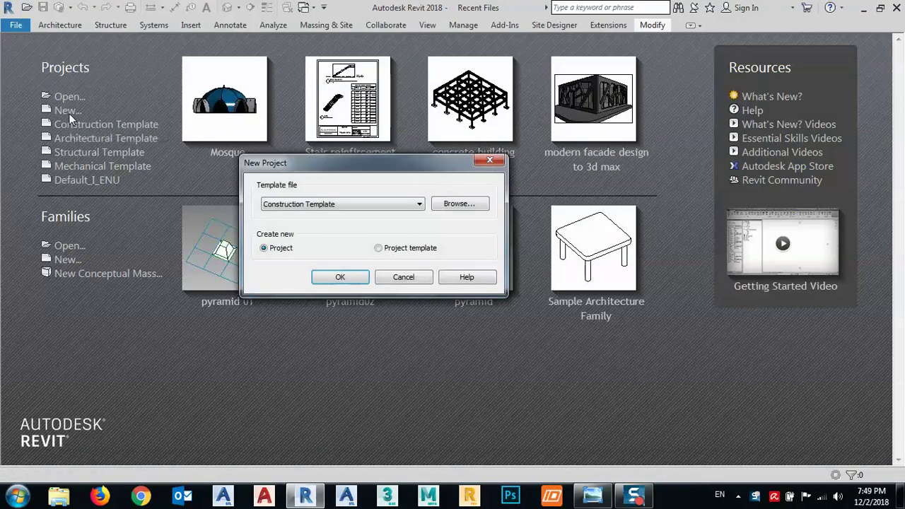
pyautogui.click(340, 278)
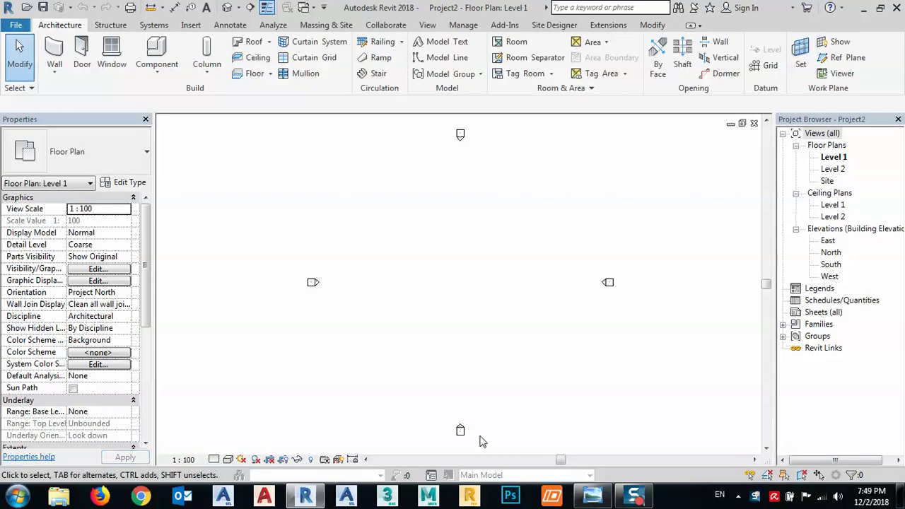
pyautogui.click(594, 497)
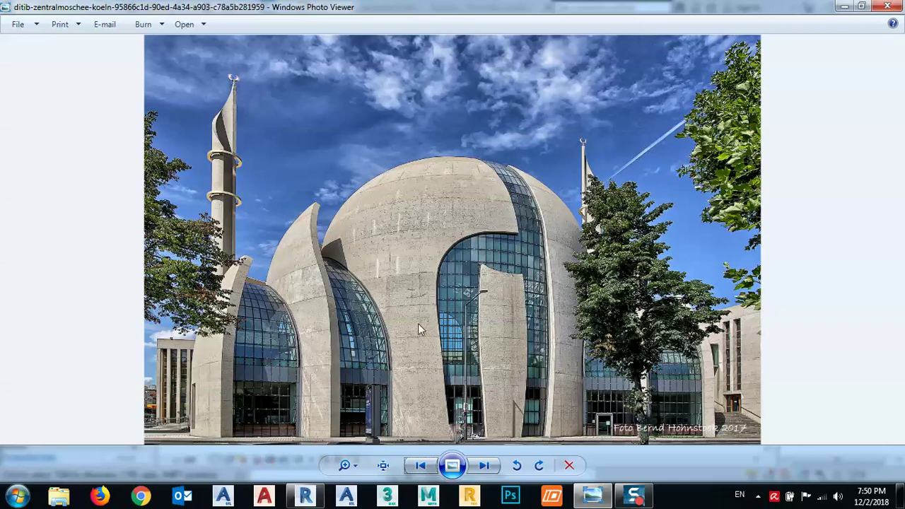
pyautogui.moveTo(307, 501)
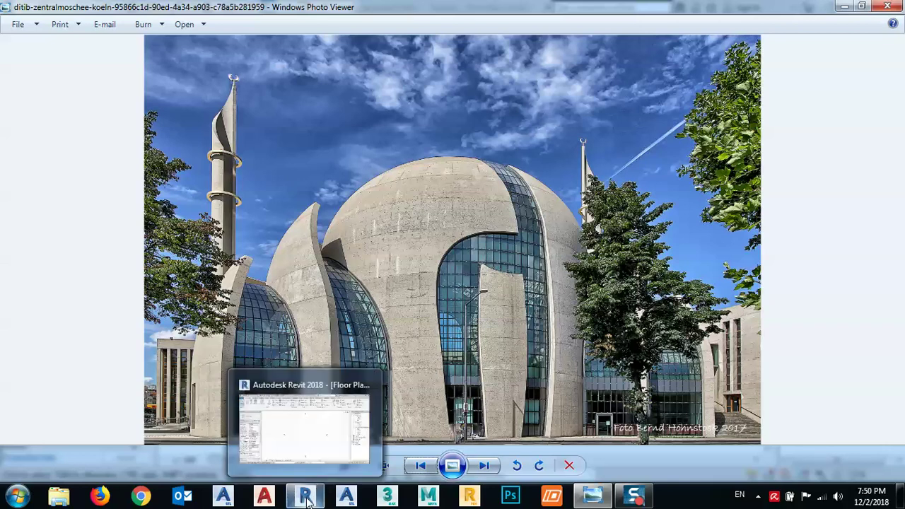
pyautogui.click(304, 424)
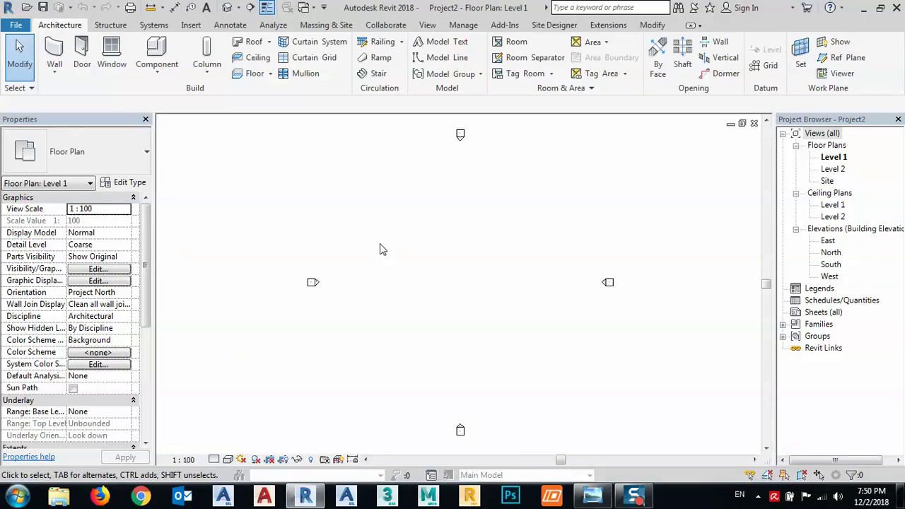
# Step: Draw a horizontal and a vertical reference plane crossing at the plan centre
pyautogui.click(848, 58)
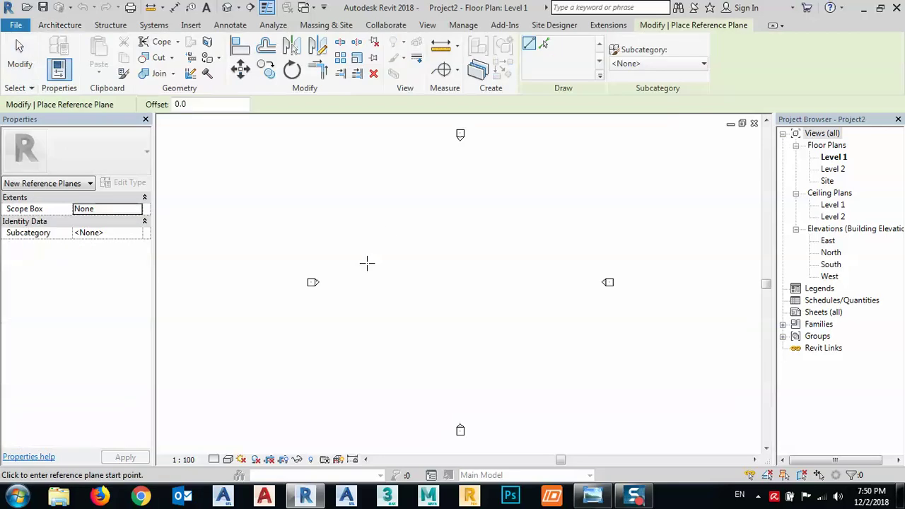
pyautogui.click(297, 282)
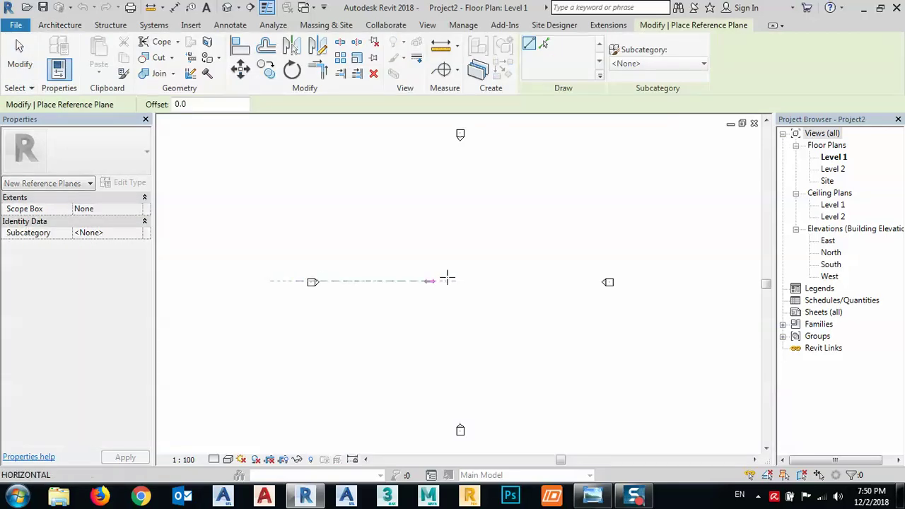
pyautogui.click(652, 282)
pyautogui.click(460, 133)
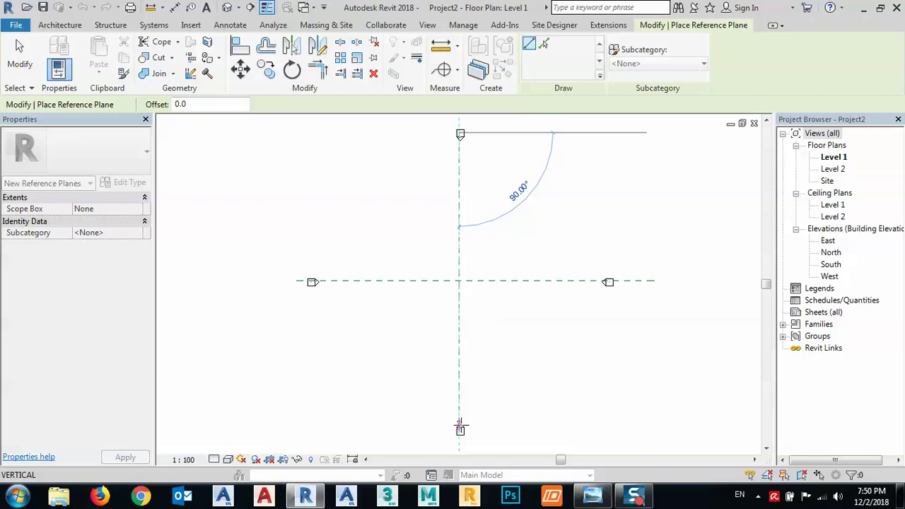
pyautogui.click(460, 428)
pyautogui.press('Escape')
pyautogui.press('Escape')
# Step: Name the horizontal plane 'X-axis' and the vertical plane 'Y-axix'
pyautogui.click(421, 283)
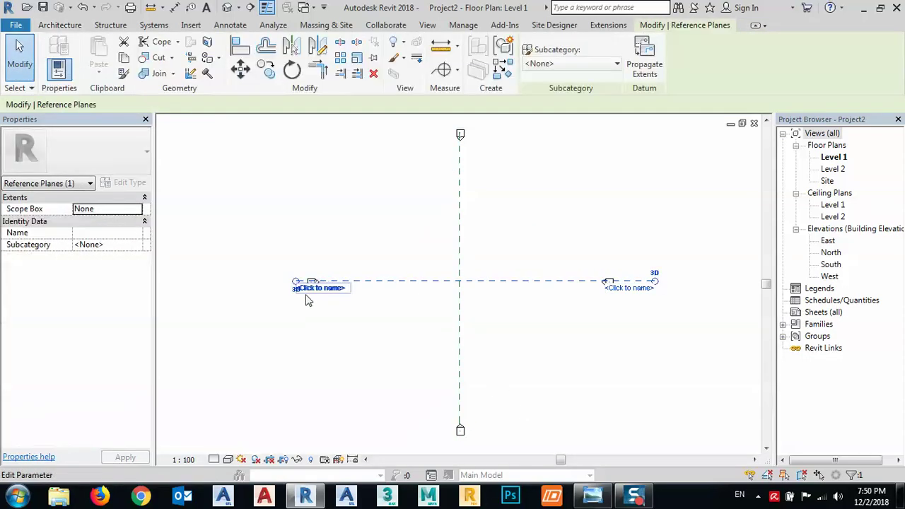
pyautogui.click(307, 290)
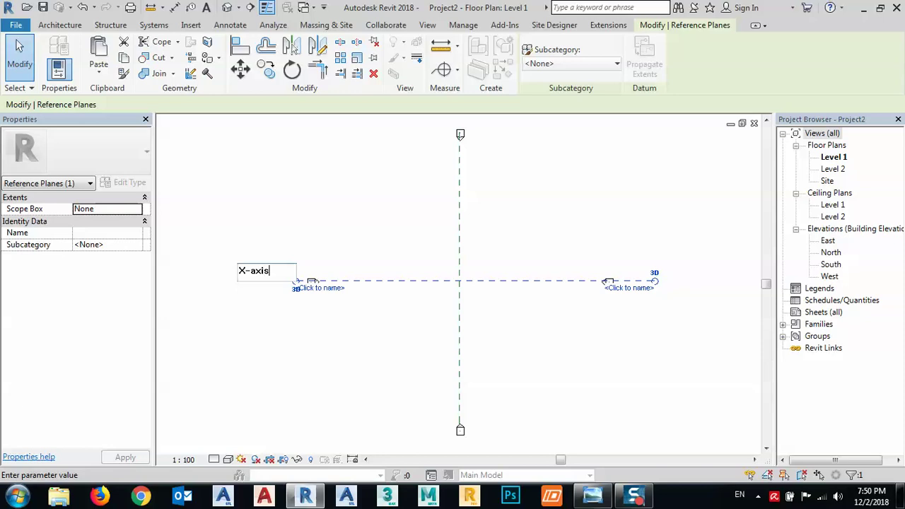
pyautogui.write('X-axis')
pyautogui.press('Return')
pyautogui.click(460, 209)
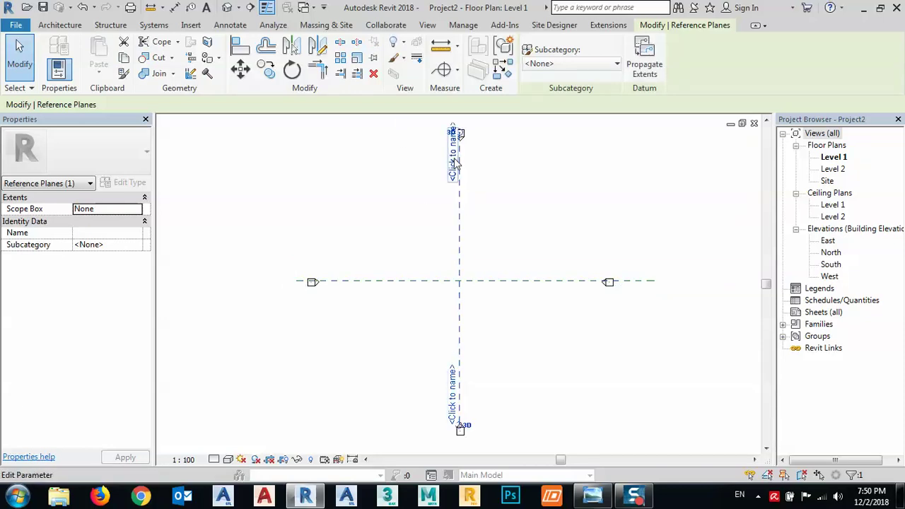
pyautogui.click(456, 164)
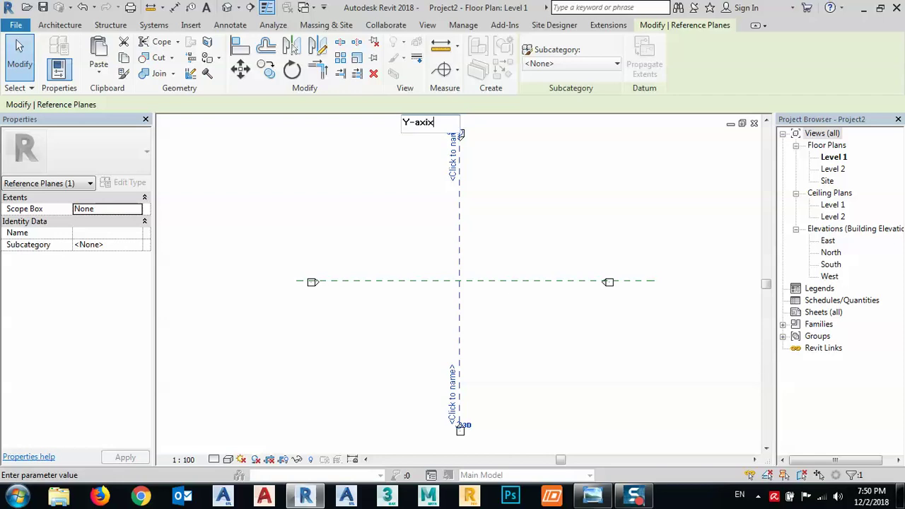
pyautogui.write('Y-axix')
pyautogui.press('Return')
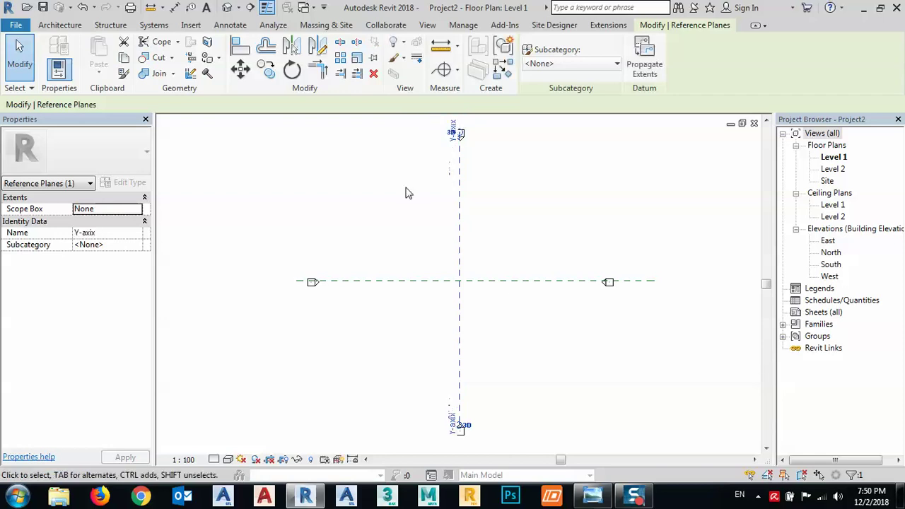
pyautogui.click(61, 25)
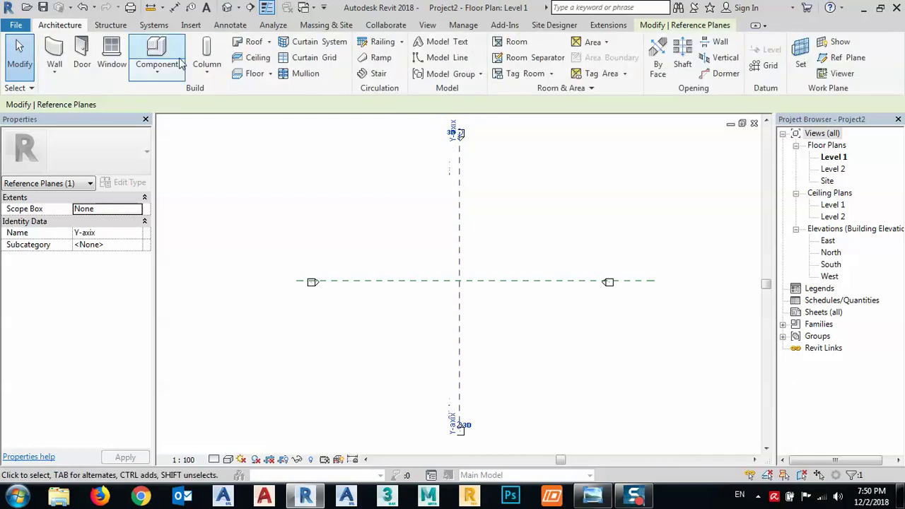
# Step: Start a Model In-Place family in the Generic Models category named Dome
pyautogui.click(159, 65)
pyautogui.click(178, 125)
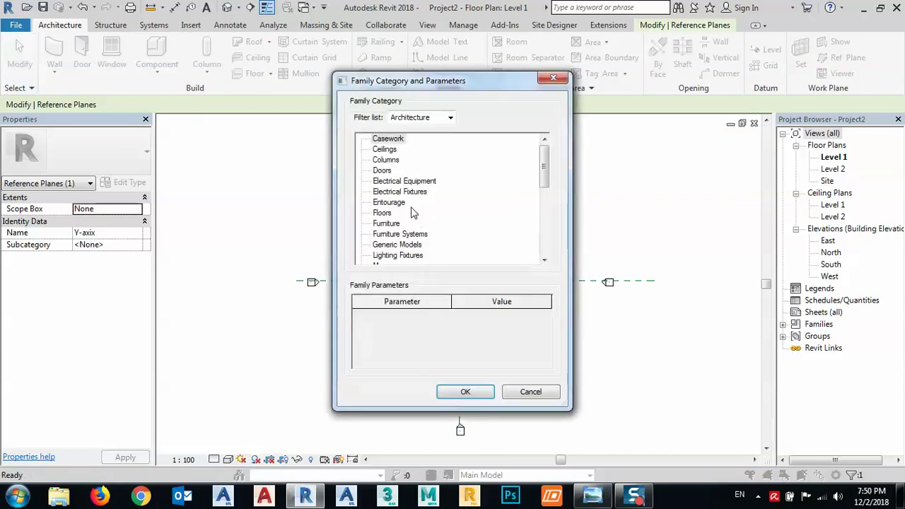
pyautogui.click(390, 245)
pyautogui.doubleClick(388, 249)
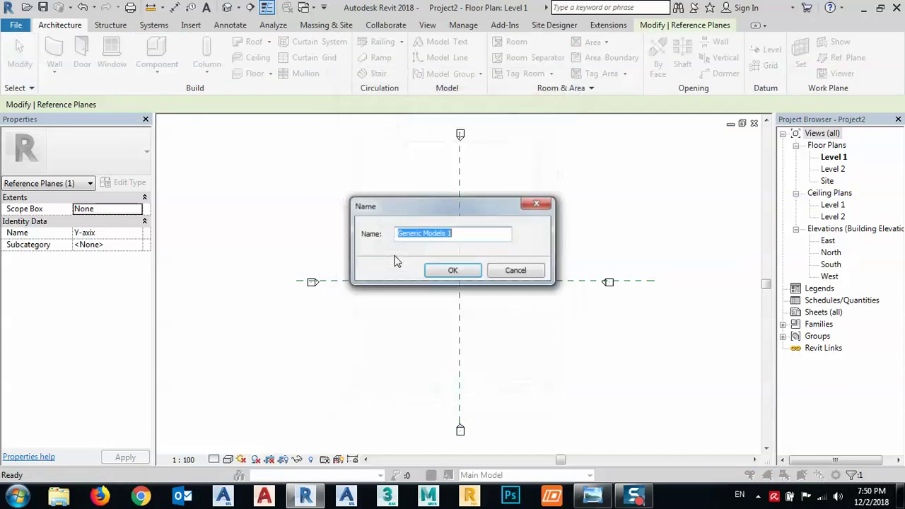
pyautogui.write('Dome')
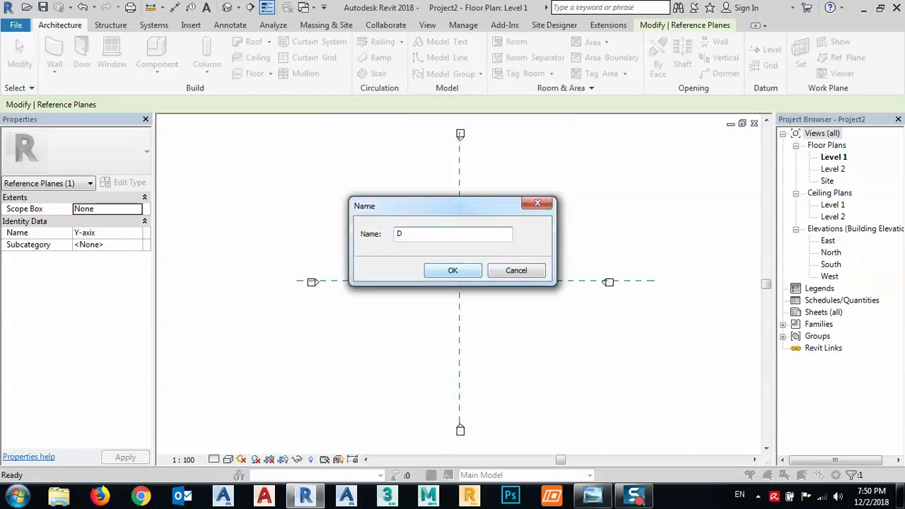
pyautogui.click(460, 276)
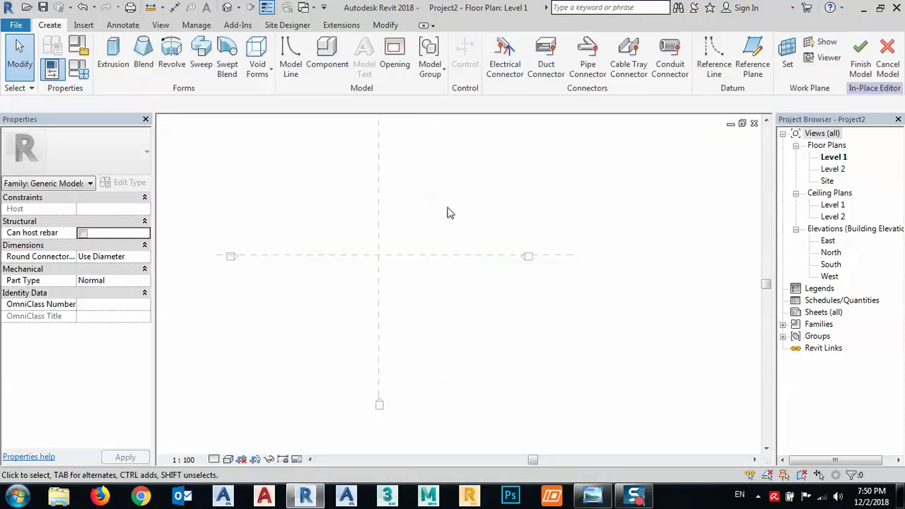
# Step: Start a solid sweep and sketch its path as a circle centred on the plane crossing
pyautogui.click(202, 55)
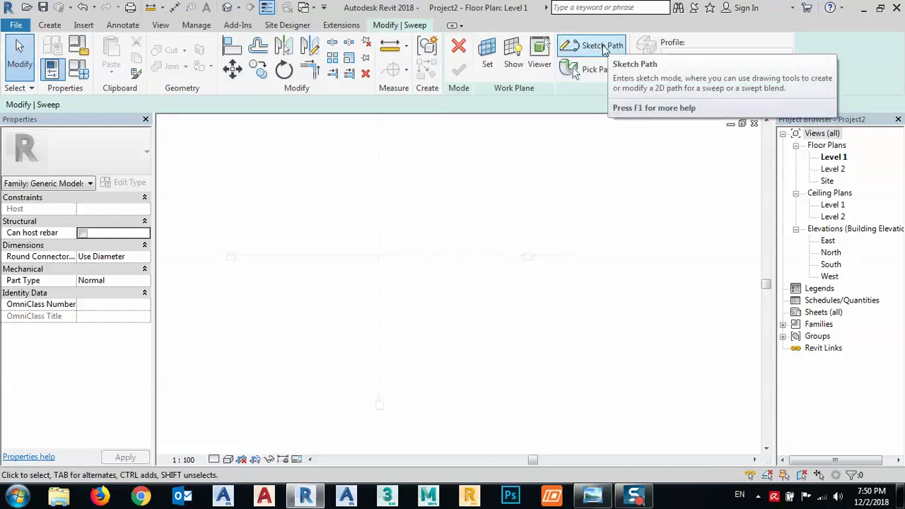
pyautogui.click(603, 47)
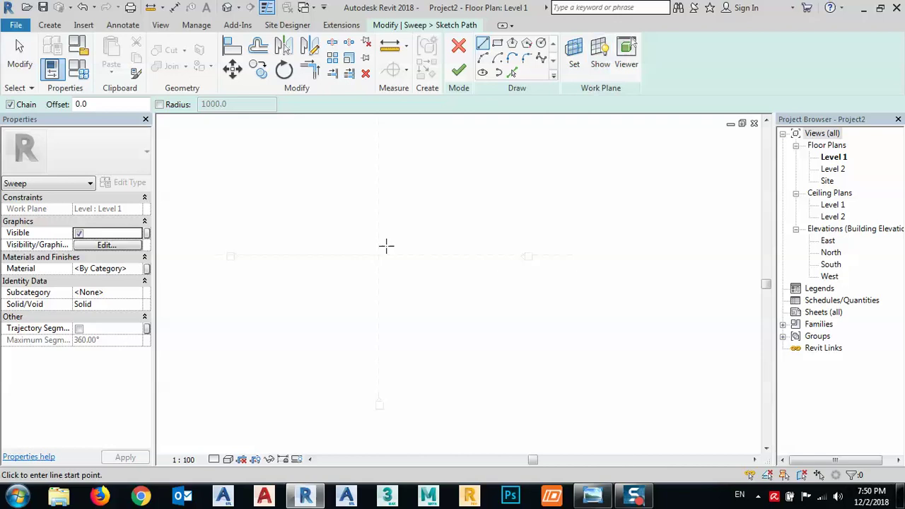
pyautogui.click(542, 43)
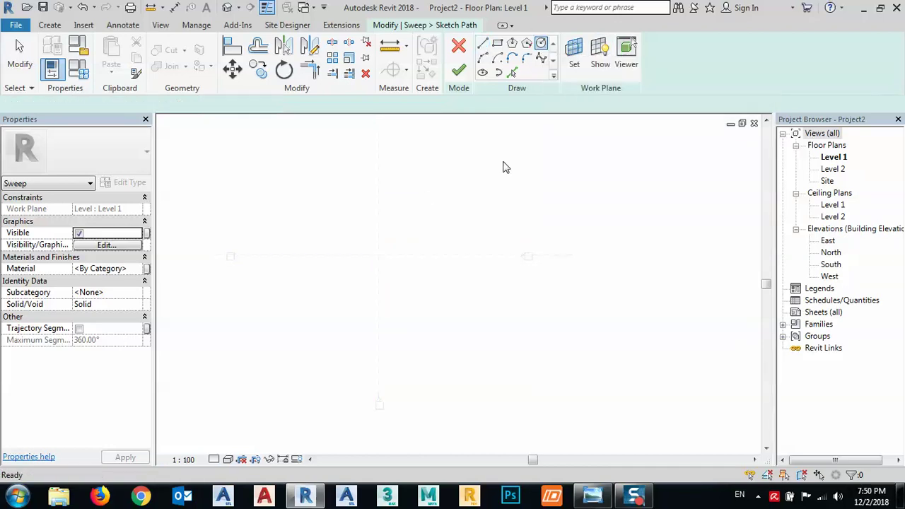
pyautogui.click(378, 256)
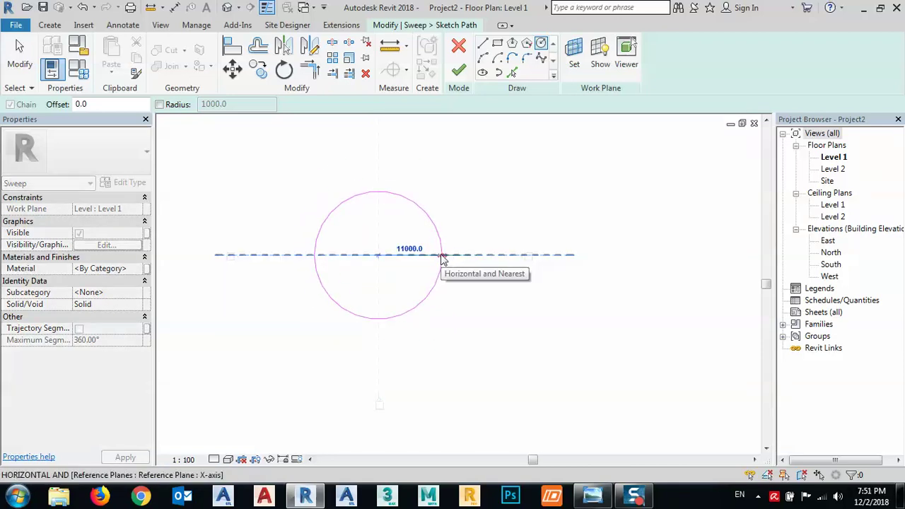
pyautogui.press('Escape')
# Step: Set project length units to meters, rounded to 2 decimal places, via UN
pyautogui.press('u')
pyautogui.press('n')
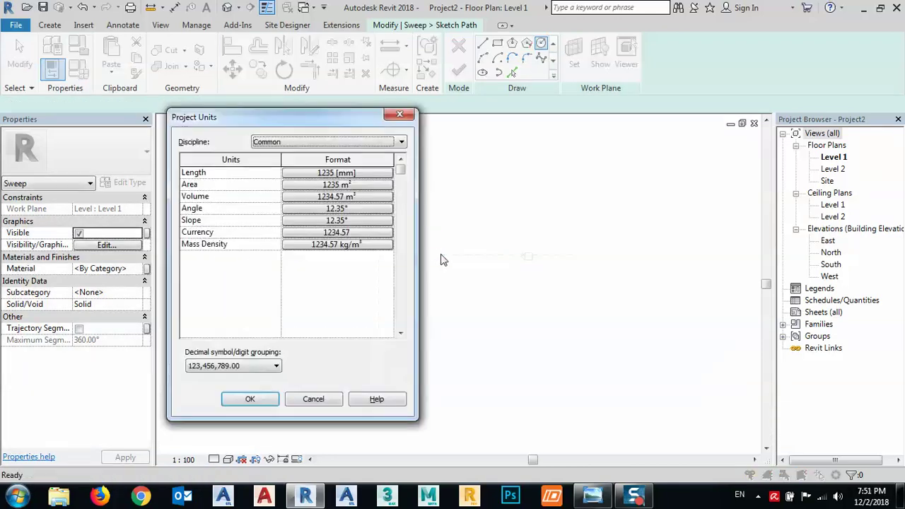
pyautogui.click(358, 174)
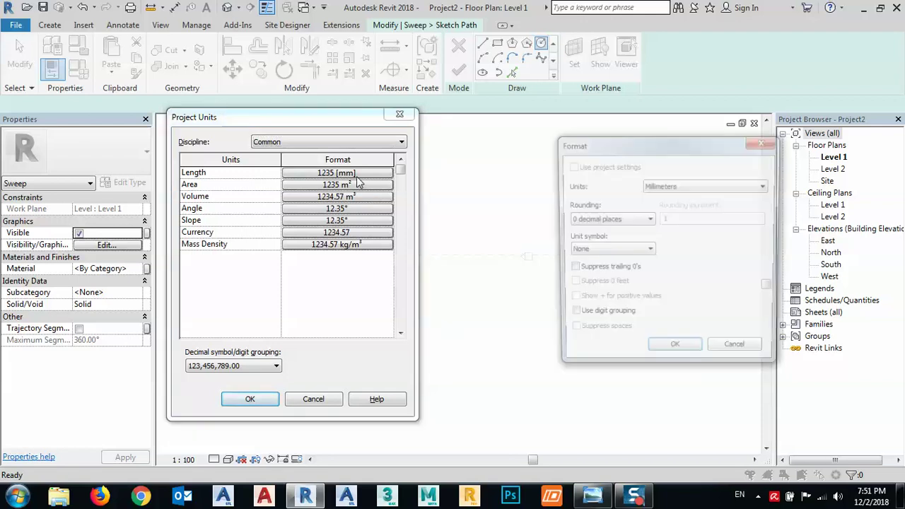
pyautogui.click(655, 186)
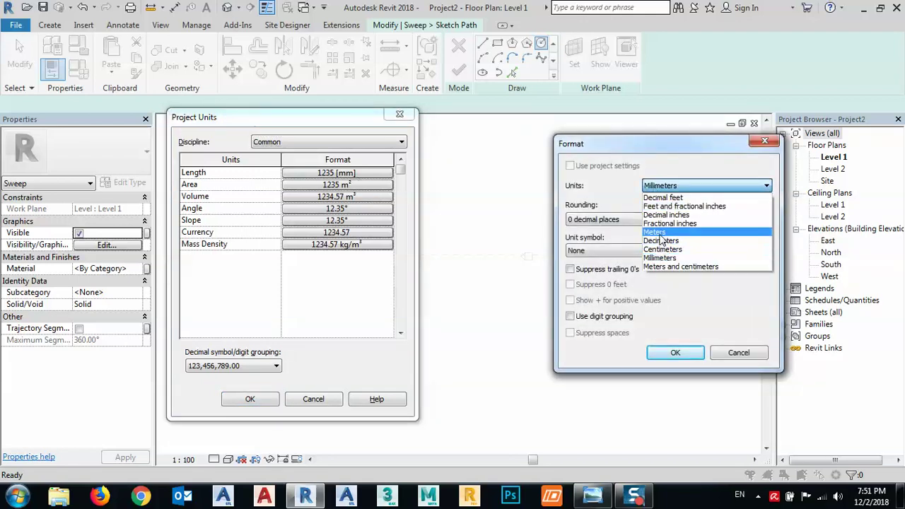
pyautogui.click(654, 232)
pyautogui.click(602, 220)
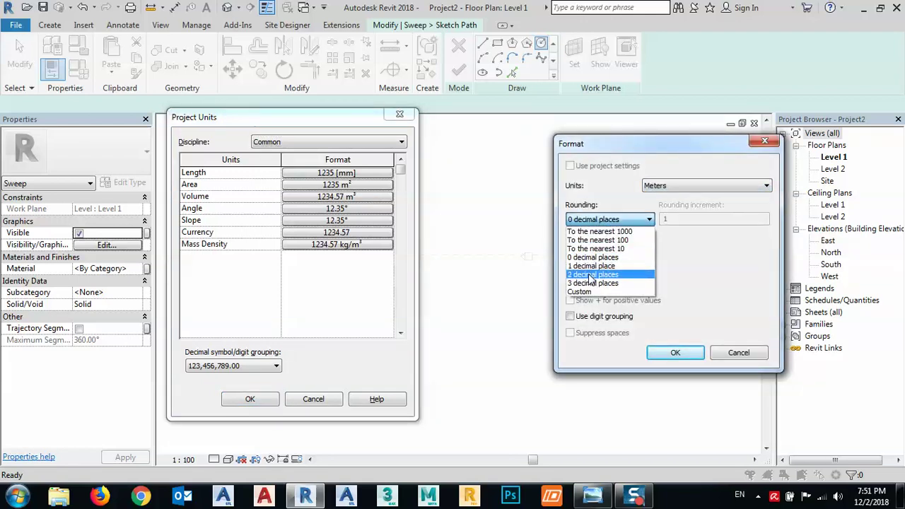
pyautogui.click(593, 274)
pyautogui.click(676, 353)
pyautogui.click(274, 405)
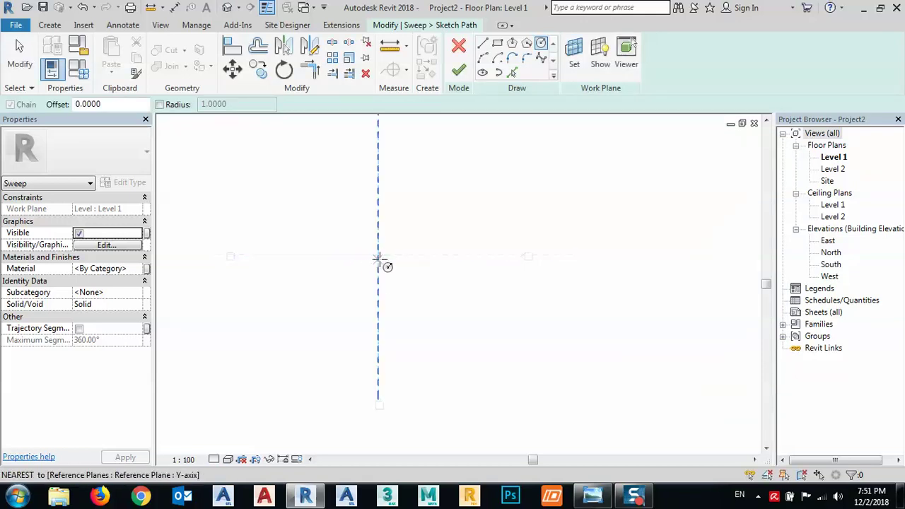
# Step: Draw the sweep path as a radius-20 circle centred on the X-axis/Y-axix crossing
pyautogui.click(379, 256)
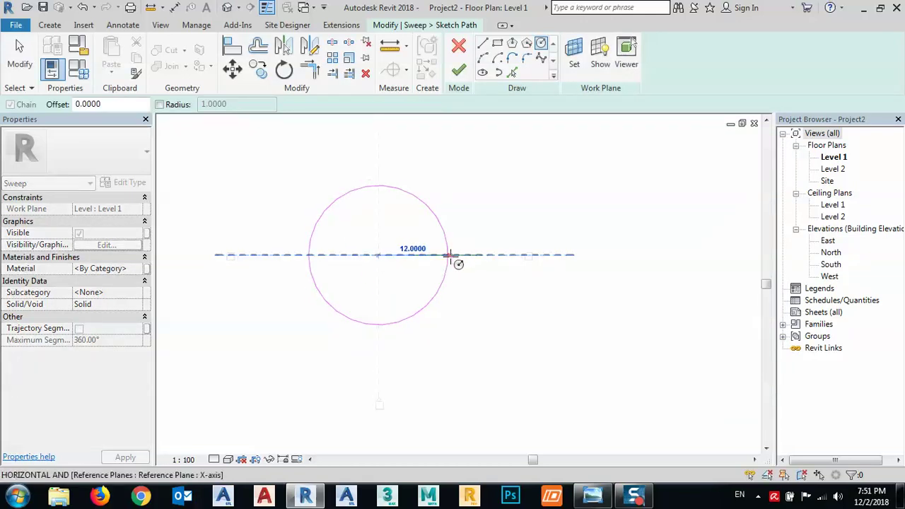
pyautogui.write('20')
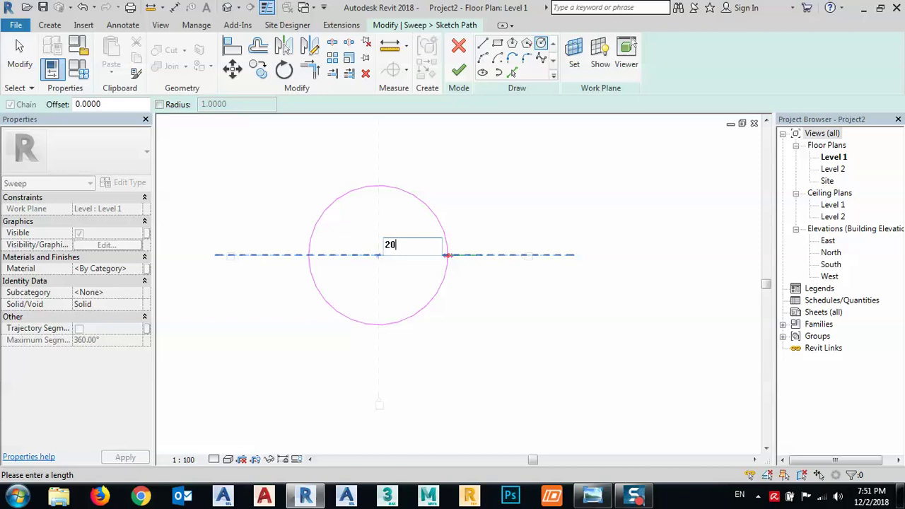
pyautogui.press('Return')
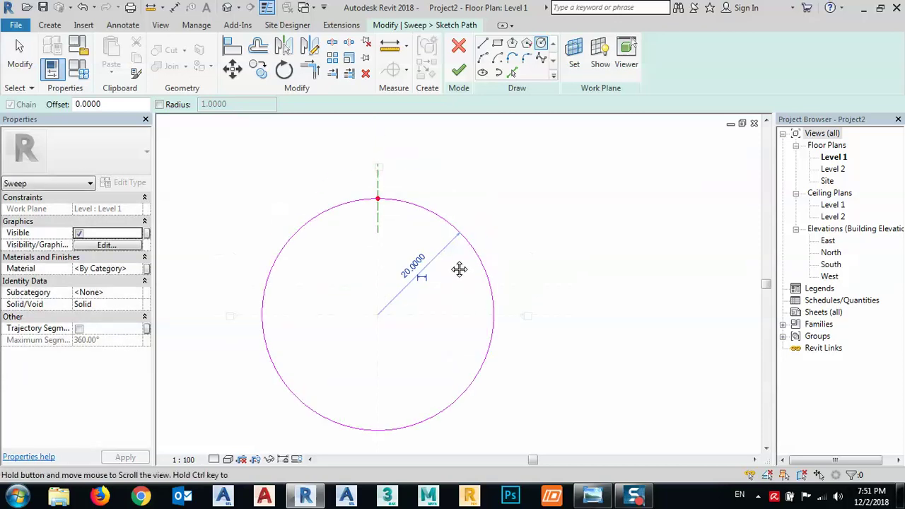
pyautogui.moveTo(453, 277); pyautogui.dragTo(456, 260, button='middle')
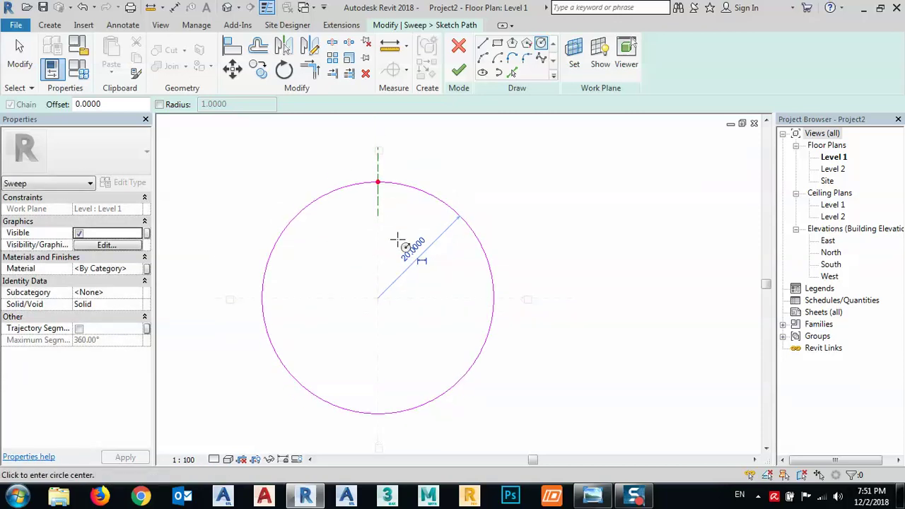
pyautogui.press('Escape')
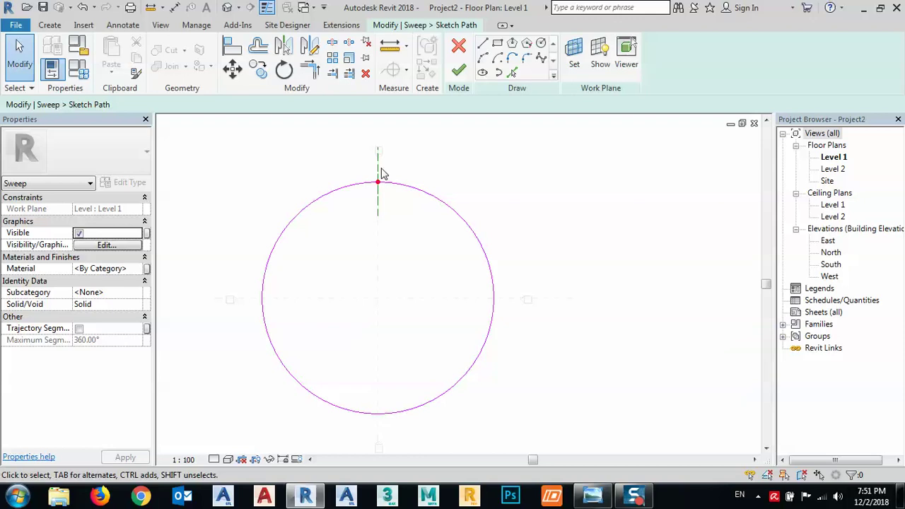
pyautogui.click(379, 177)
pyautogui.click(523, 298)
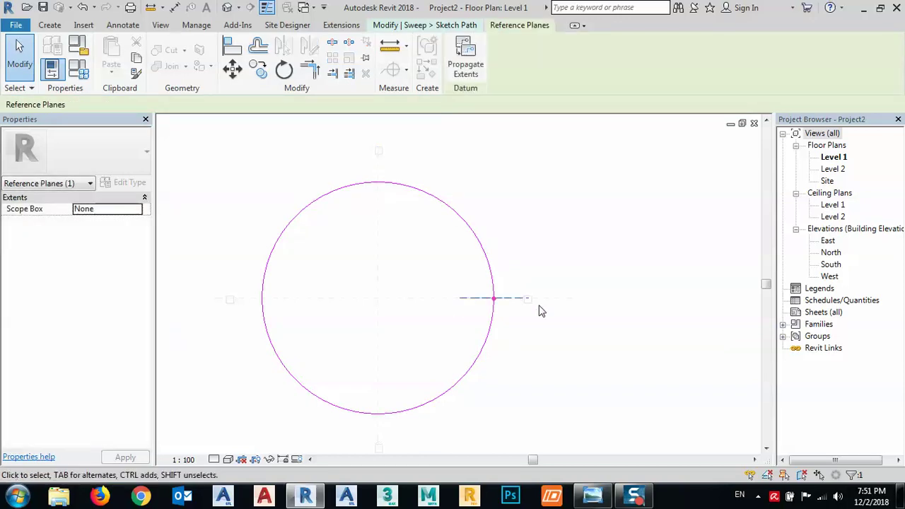
pyautogui.moveTo(515, 323)
pyautogui.mouseDown(button='middle')
pyautogui.moveTo(538, 336)
pyautogui.moveTo(525, 338)
pyautogui.mouseUp(button='middle')
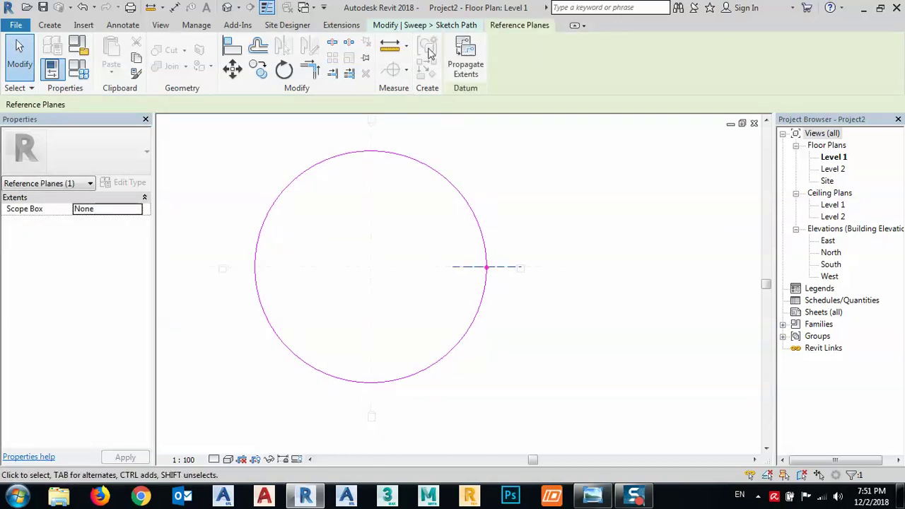
pyautogui.click(435, 27)
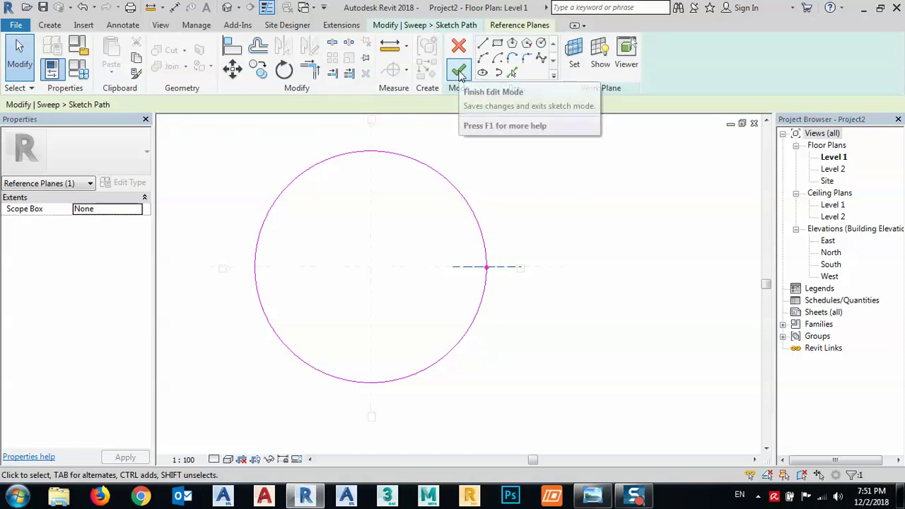
# Step: Finish the circular path and start editing the profile in the South elevation
pyautogui.click(459, 73)
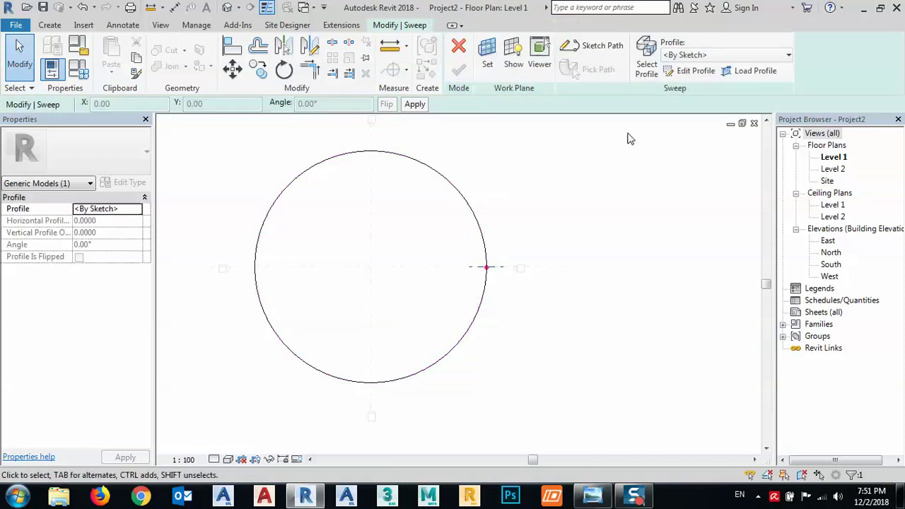
pyautogui.click(683, 74)
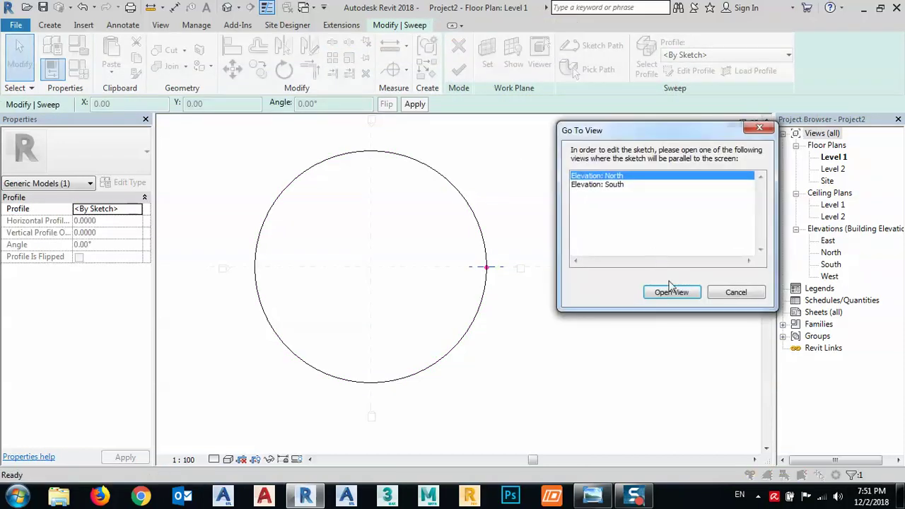
pyautogui.click(608, 184)
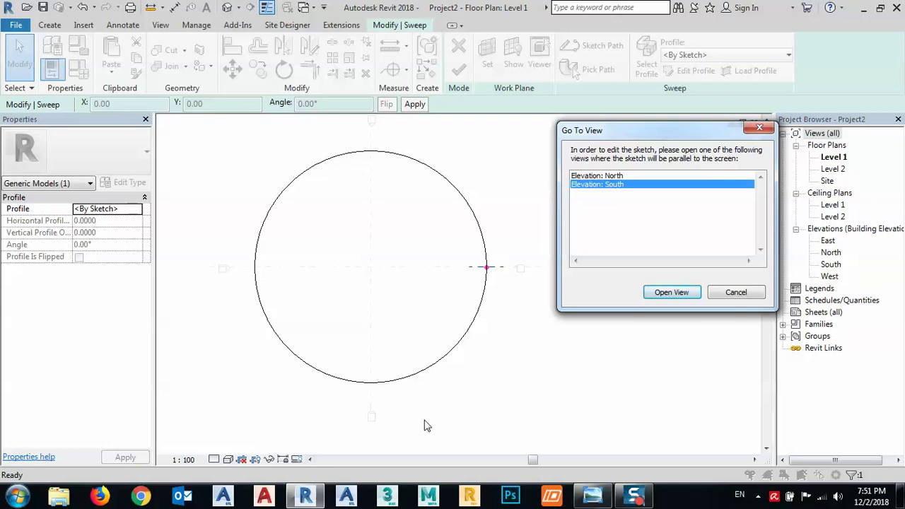
pyautogui.click(670, 293)
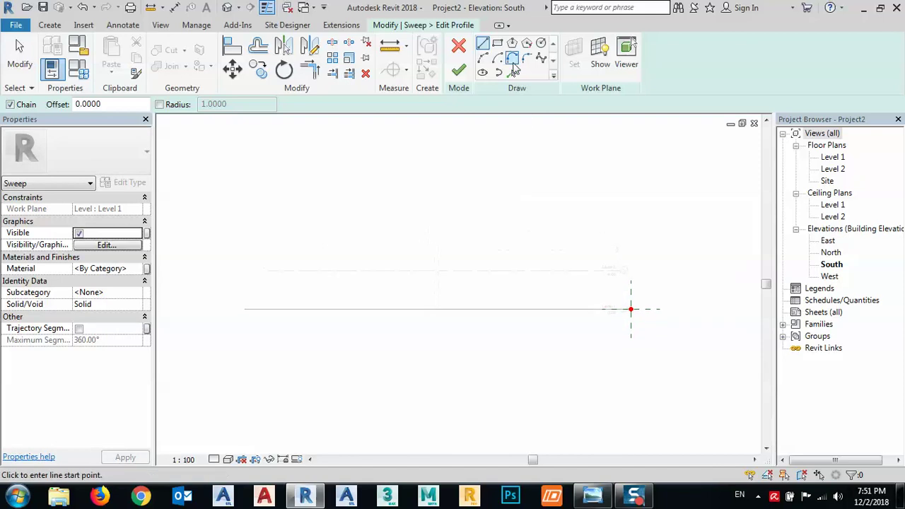
# Step: Sketch 20-unit vertical and horizontal guide lines from the Level 1 / Y-axis crossing
pyautogui.click(631, 309)
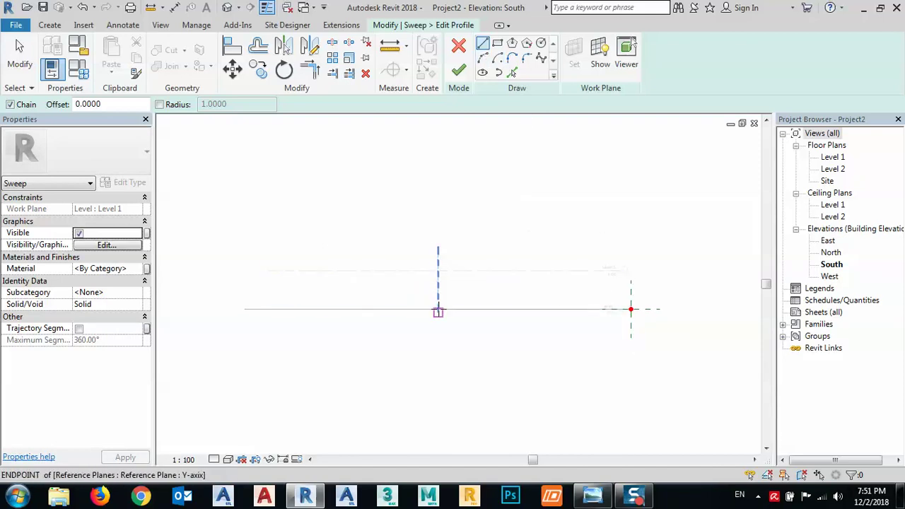
pyautogui.click(439, 309)
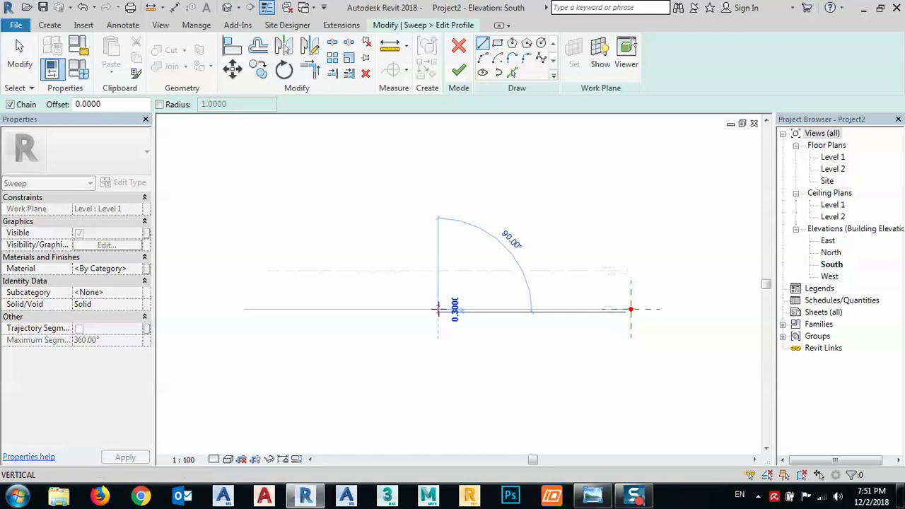
pyautogui.scroll(2, 443, 309)
pyautogui.hotkey('ctrl', 'z')
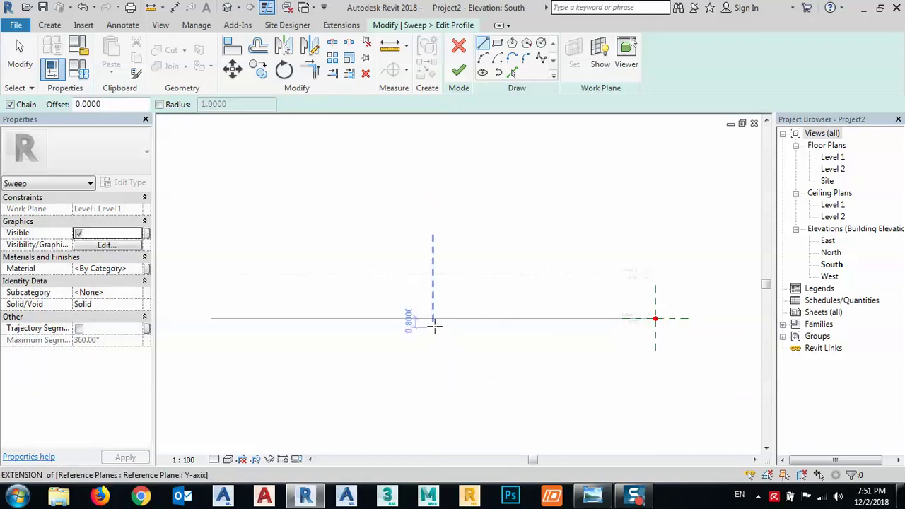
pyautogui.scroll(3, 430, 316)
pyautogui.click(433, 304)
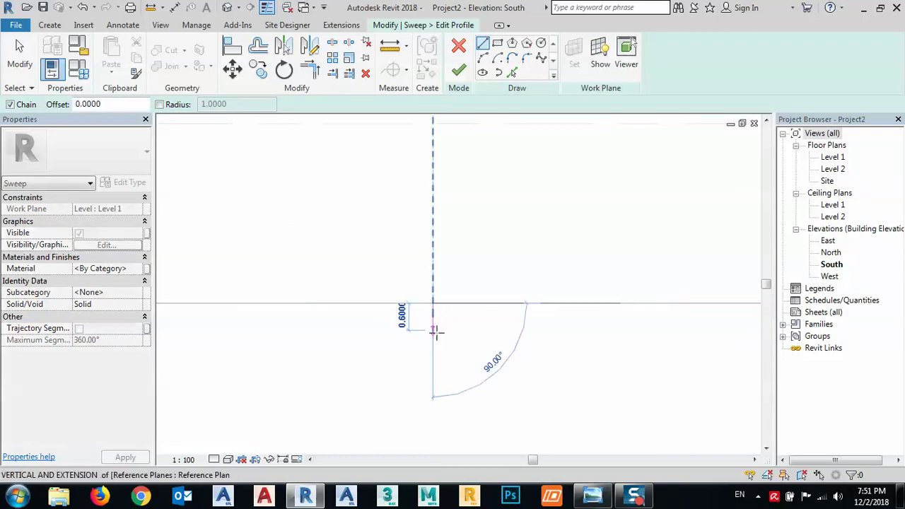
pyautogui.scroll(-4, 440, 329)
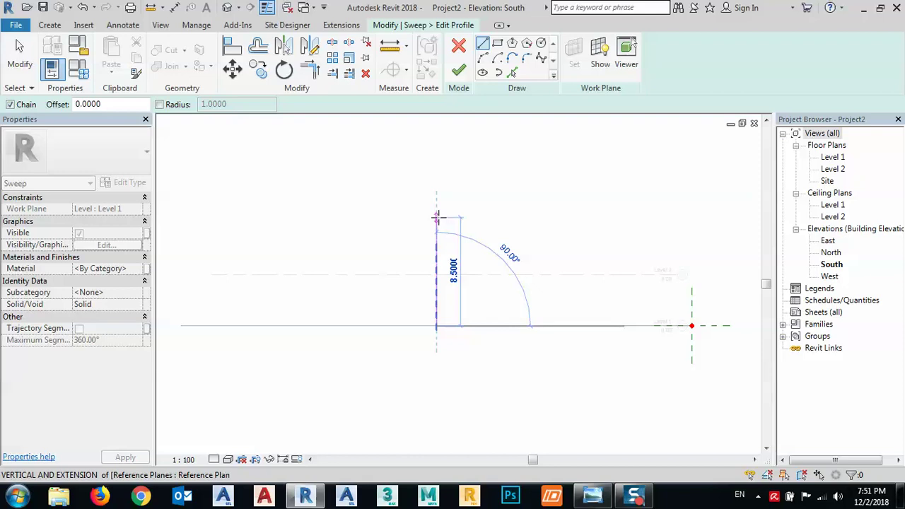
pyautogui.write('20')
pyautogui.press('Return')
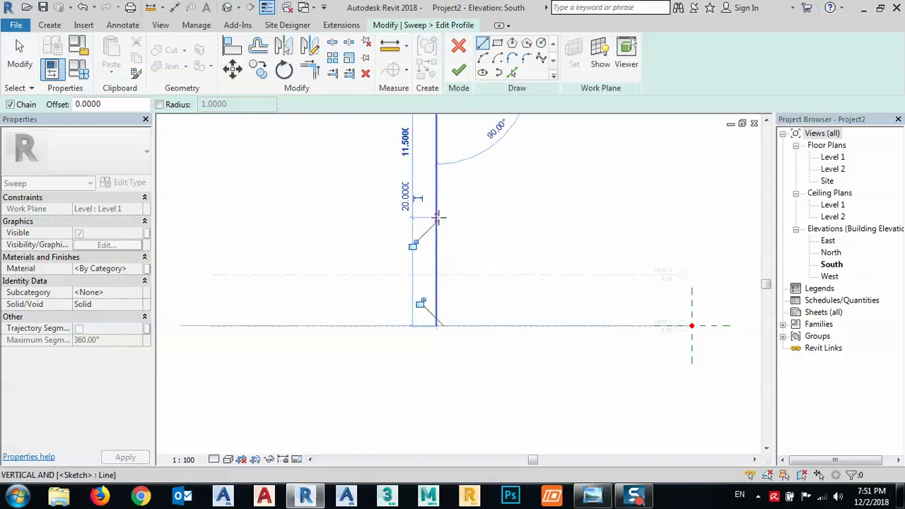
pyautogui.moveTo(486, 233); pyautogui.dragTo(469, 438, button='middle')
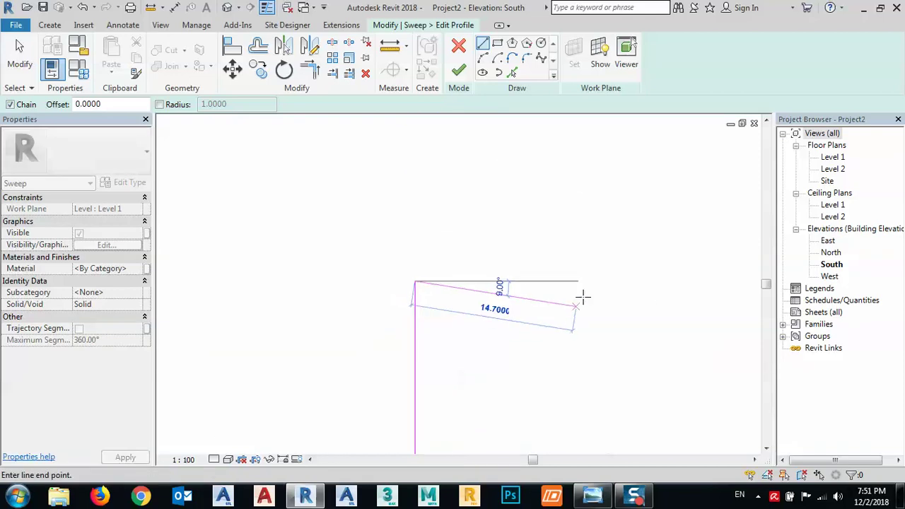
pyautogui.write('20')
pyautogui.press('Return')
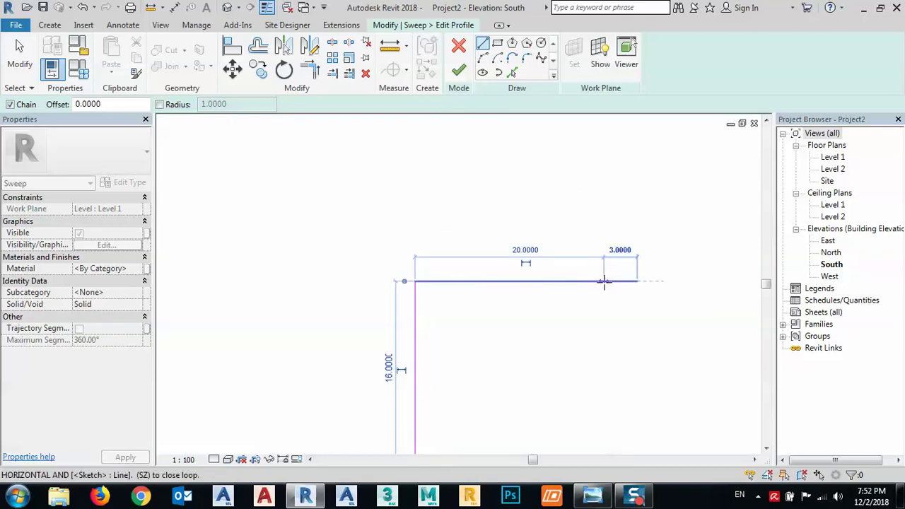
pyautogui.press('Escape')
pyautogui.press('Escape')
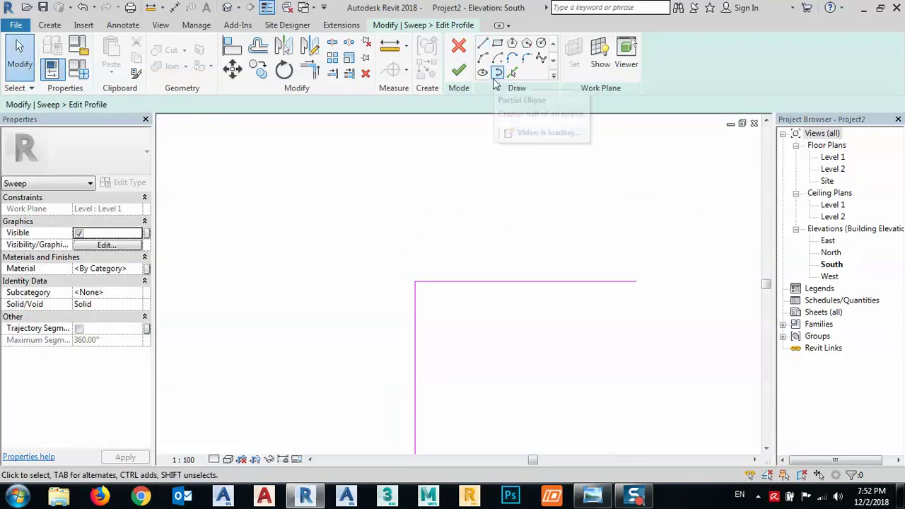
# Step: Add another 20-unit vertical guide line from the corner
pyautogui.click(484, 45)
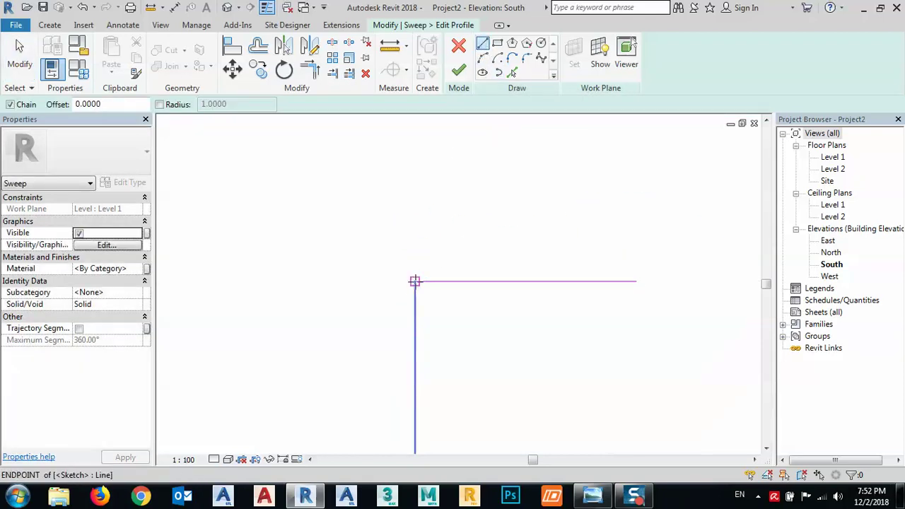
pyautogui.click(415, 282)
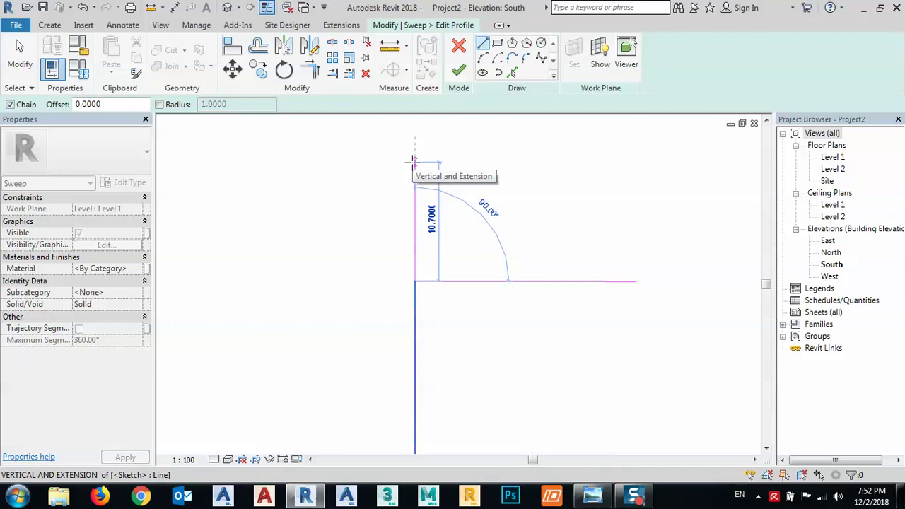
pyautogui.write('20')
pyautogui.press('Return')
pyautogui.scroll(-2, 350, 285)
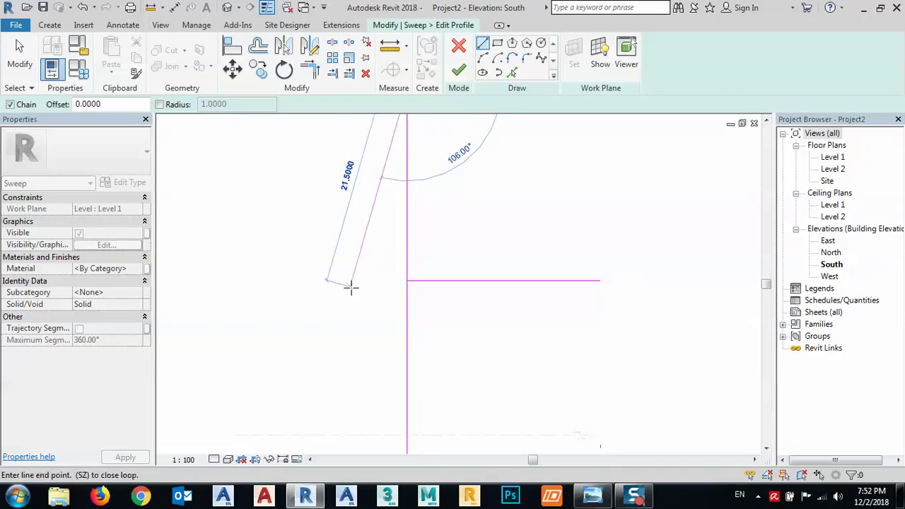
pyautogui.press('Escape')
# Step: Draw a Start-End-Radius quarter-circle arc from the vertical line's top to the horizontal line's end
pyautogui.click(483, 57)
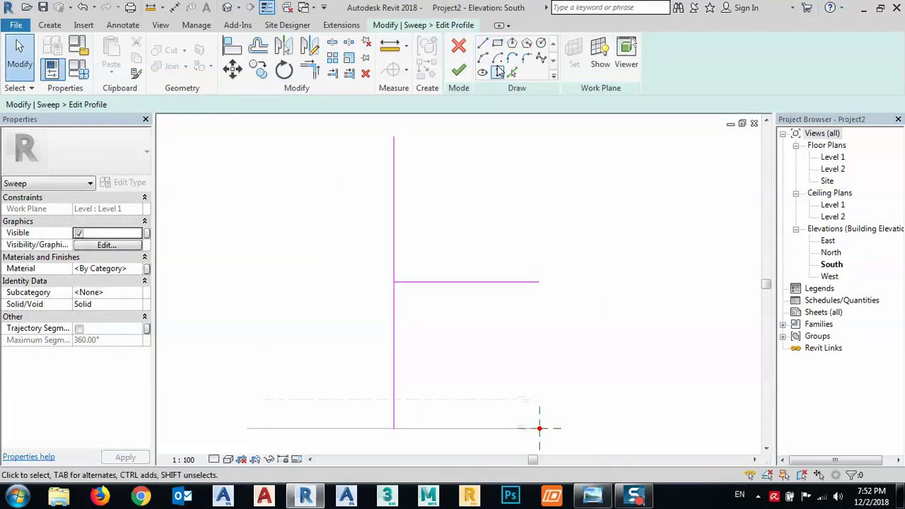
pyautogui.click(394, 137)
pyautogui.click(540, 282)
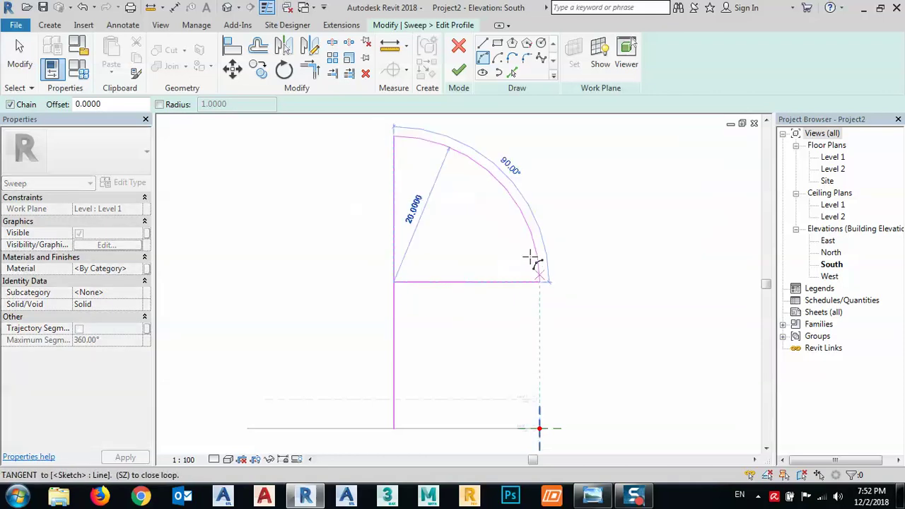
pyautogui.click(507, 177)
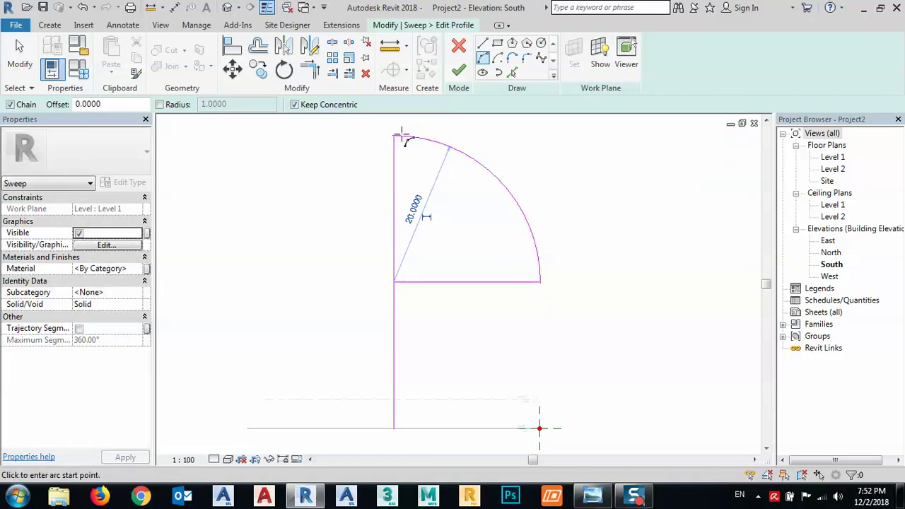
pyautogui.moveTo(465, 232); pyautogui.dragTo(471, 207, button='middle')
pyautogui.press('Escape')
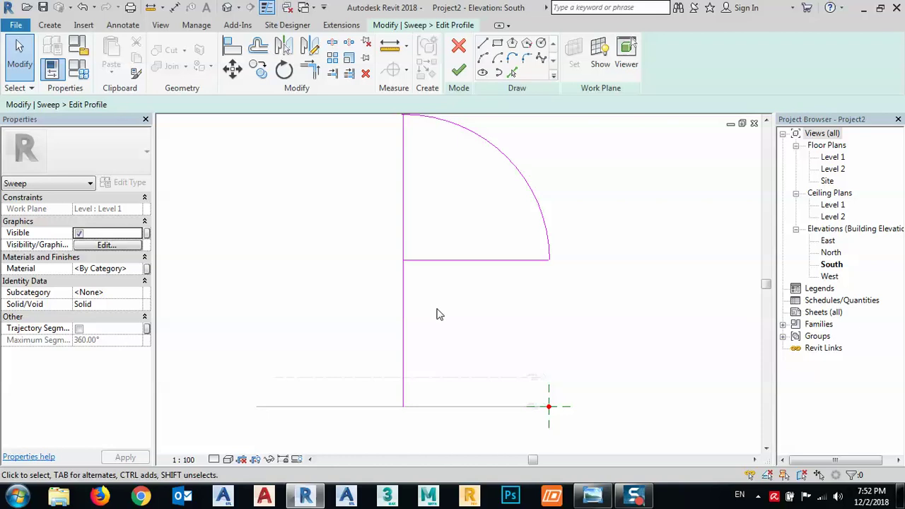
# Step: Delete the three straight guide lines, leaving only the quarter arc
pyautogui.moveTo(437, 314); pyautogui.dragTo(347, 232)
pyautogui.press('Delete')
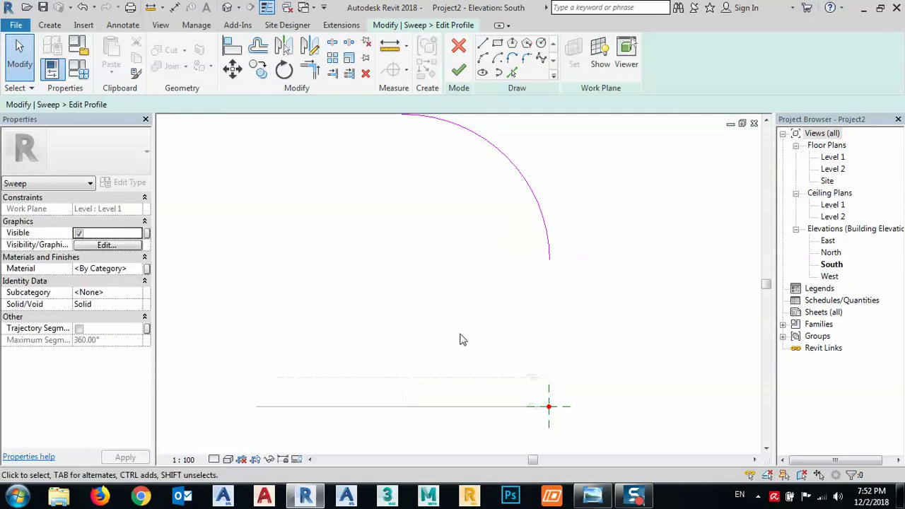
pyautogui.moveTo(461, 334); pyautogui.dragTo(466, 346, button='middle')
pyautogui.scroll(-2, 467, 289)
pyautogui.moveTo(494, 311); pyautogui.dragTo(473, 263, button='middle')
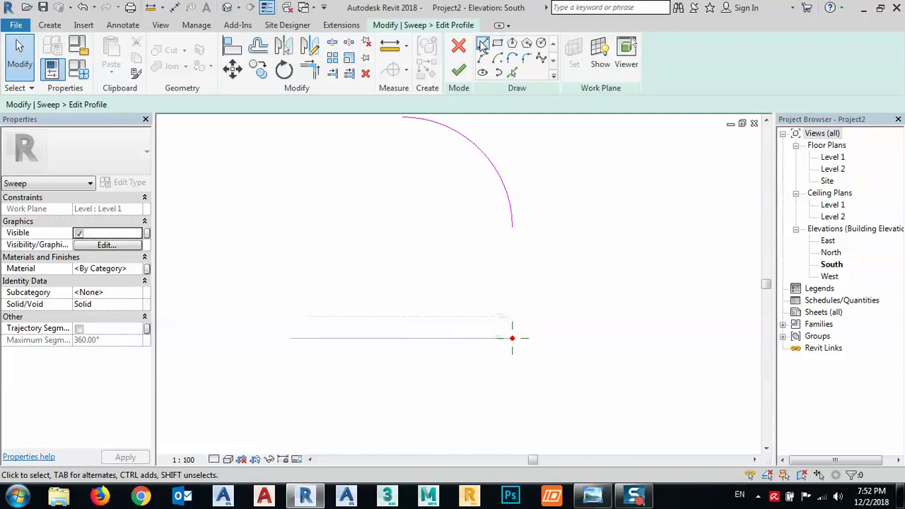
# Step: Draw a 2-unit horizontal line from the reference-plane intersection
pyautogui.press('l')
pyautogui.press('i')
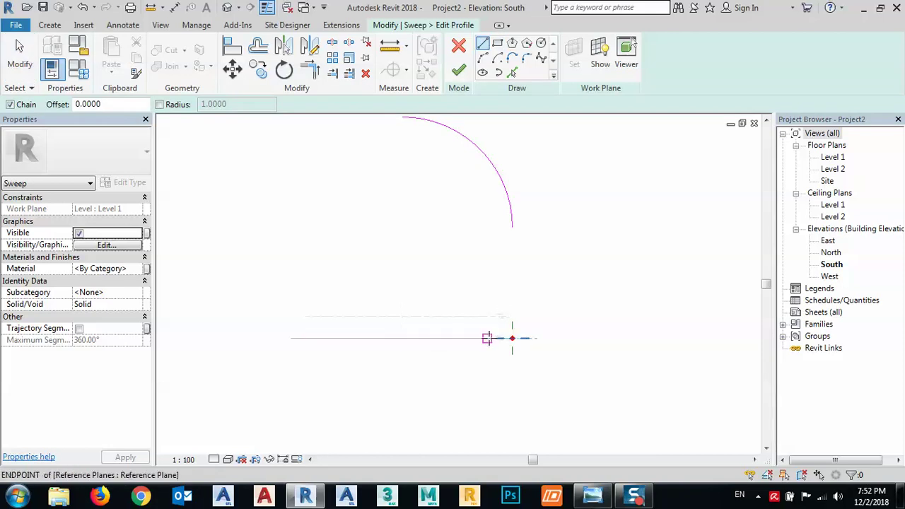
pyautogui.press('Escape')
pyautogui.press('Escape')
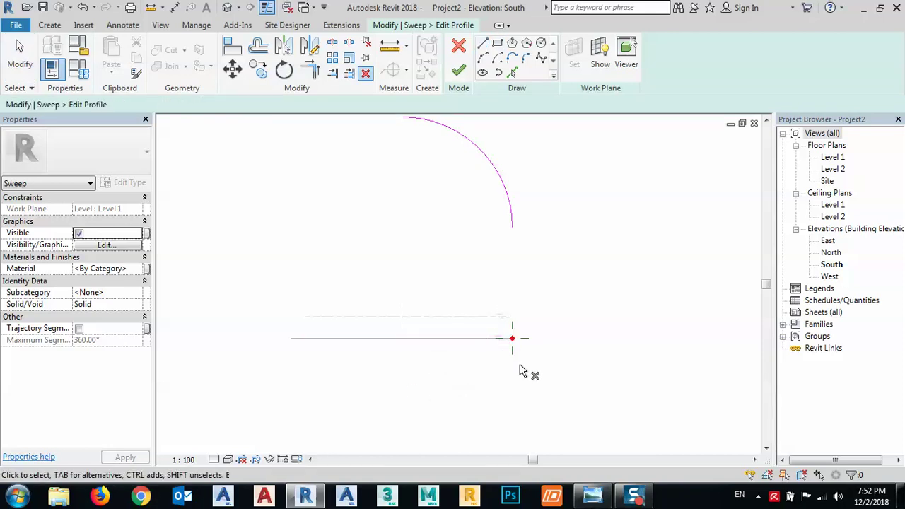
pyautogui.click(483, 43)
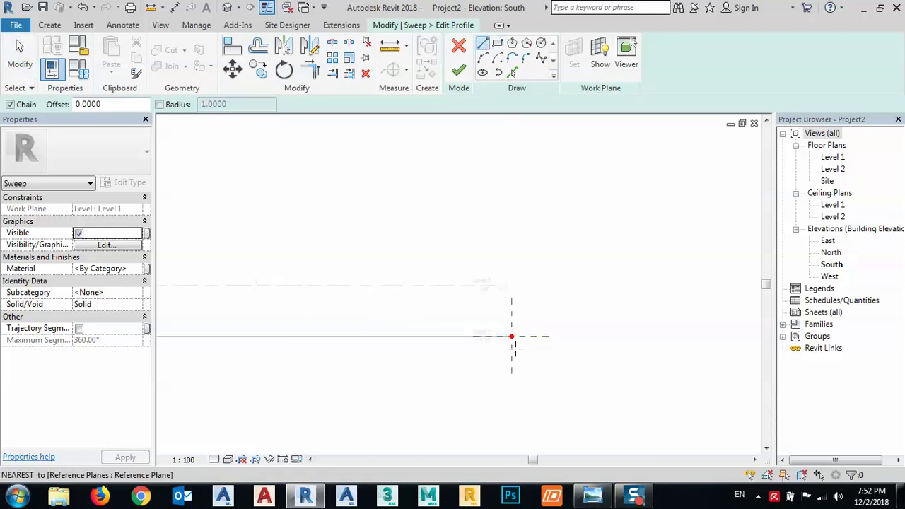
pyautogui.click(507, 326)
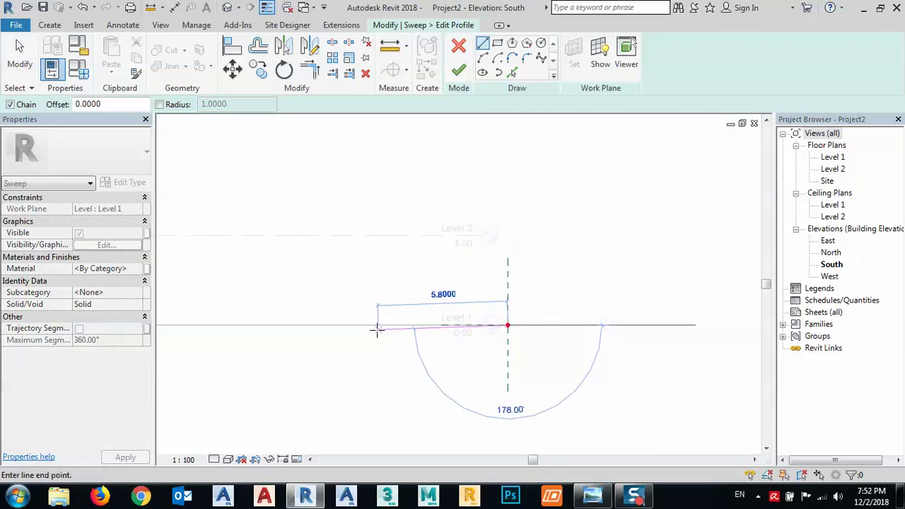
pyautogui.write('2')
pyautogui.press('Return')
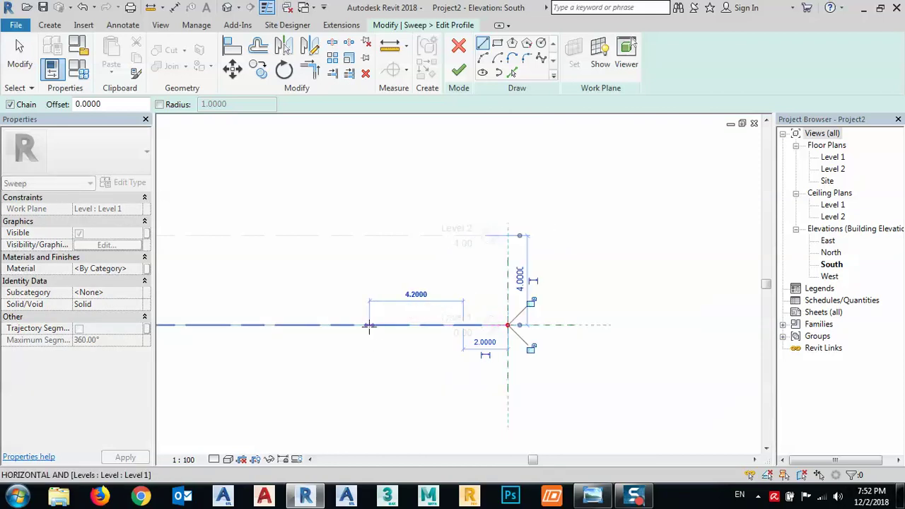
pyautogui.scroll(-1, 382, 392)
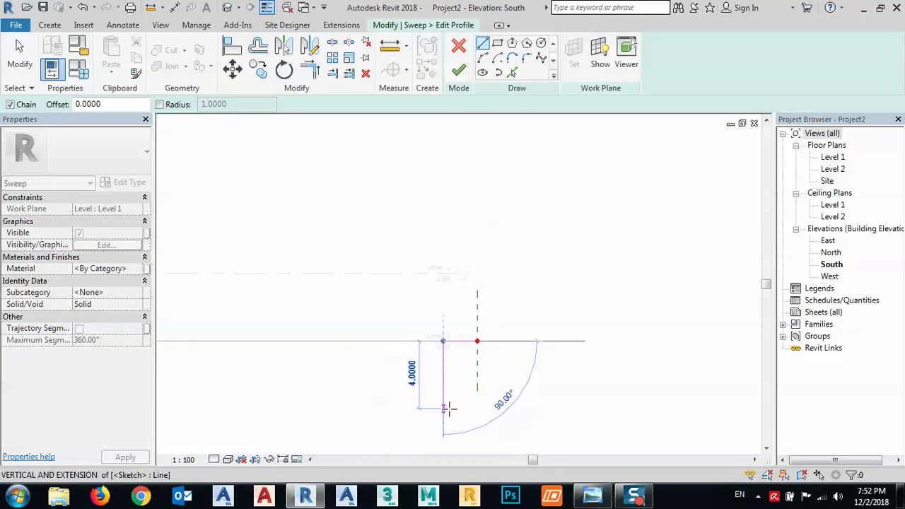
pyautogui.press('Escape')
pyautogui.press('Escape')
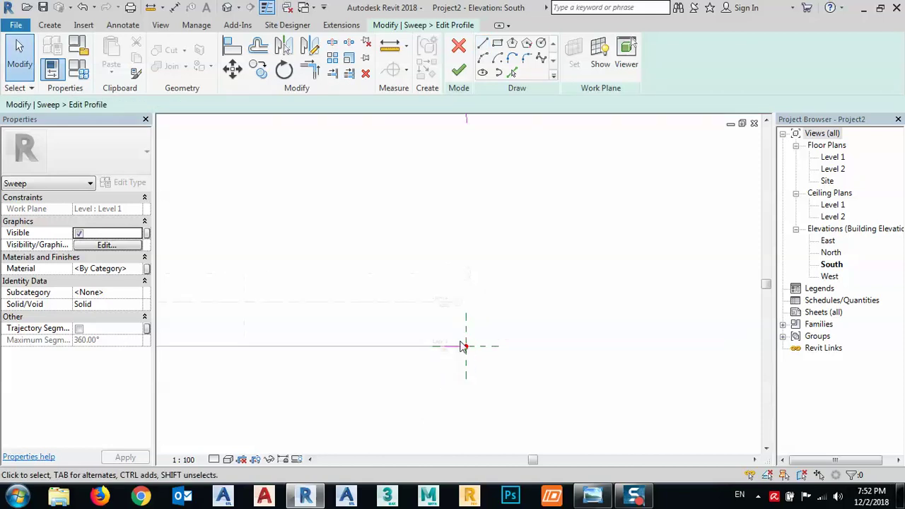
# Step: Draw a Start-End-Radius arc from the existing arc's end down to the base line endpoint
pyautogui.click(483, 59)
pyautogui.moveTo(488, 214); pyautogui.dragTo(501, 303, button='middle')
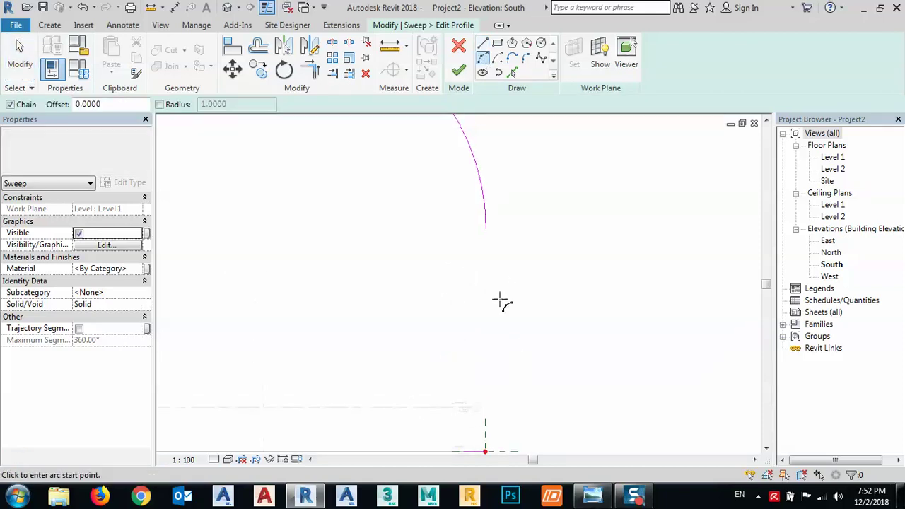
pyautogui.click(485, 228)
pyautogui.moveTo(472, 346); pyautogui.dragTo(472, 269, button='middle')
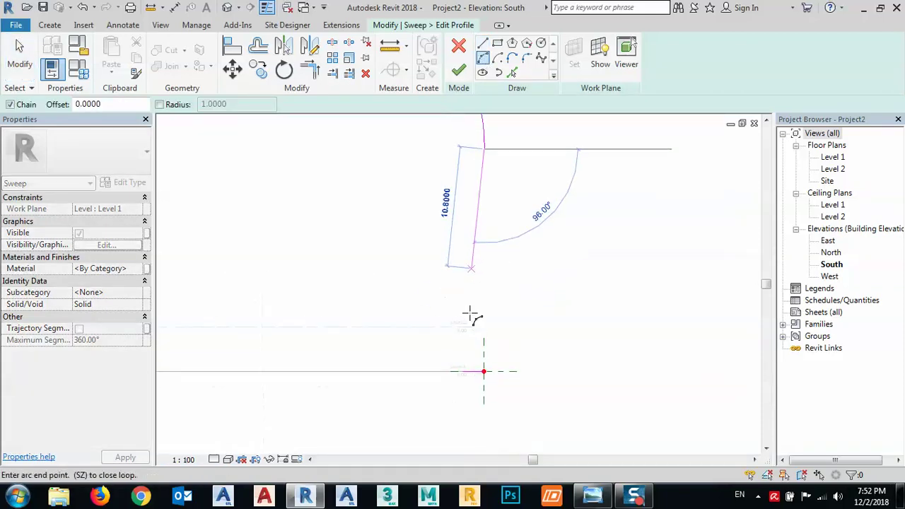
pyautogui.click(462, 376)
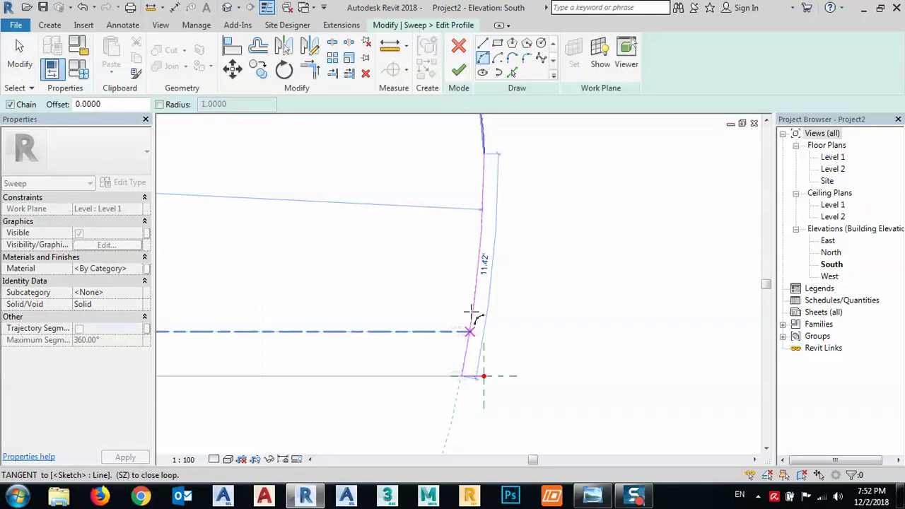
pyautogui.click(478, 277)
pyautogui.scroll(-3, 517, 281)
pyautogui.press('Escape')
pyautogui.press('Escape')
# Step: Select the 2.0000 sketch line to check it, then deselect it
pyautogui.scroll(3, 493, 330)
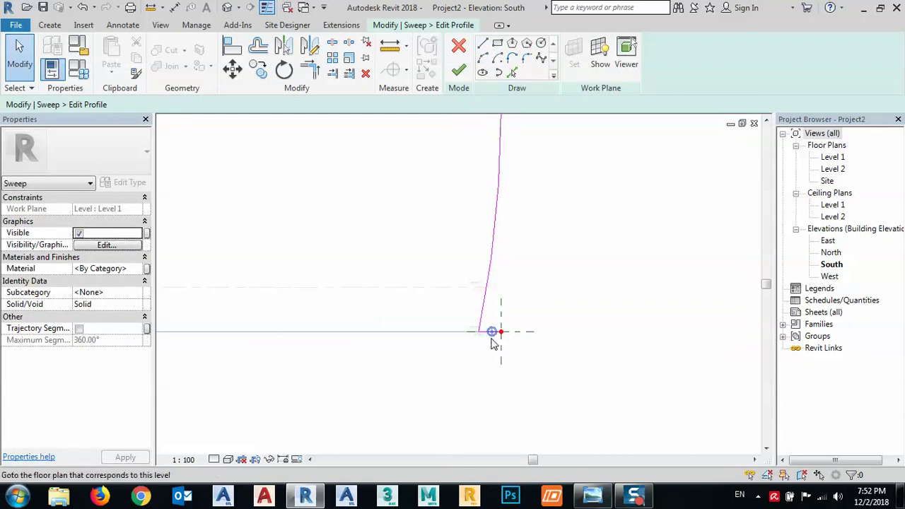
pyautogui.scroll(2, 487, 337)
pyautogui.click(485, 331)
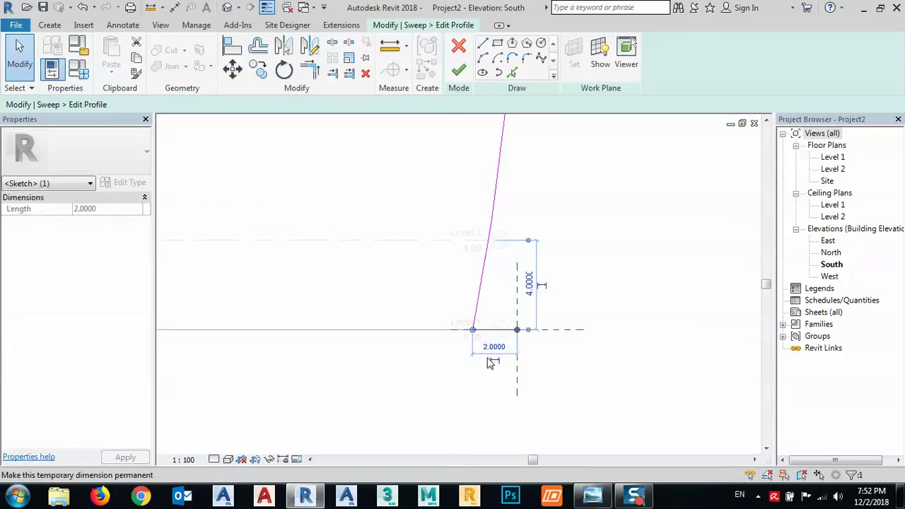
pyautogui.press('Escape')
pyautogui.scroll(-4, 485, 365)
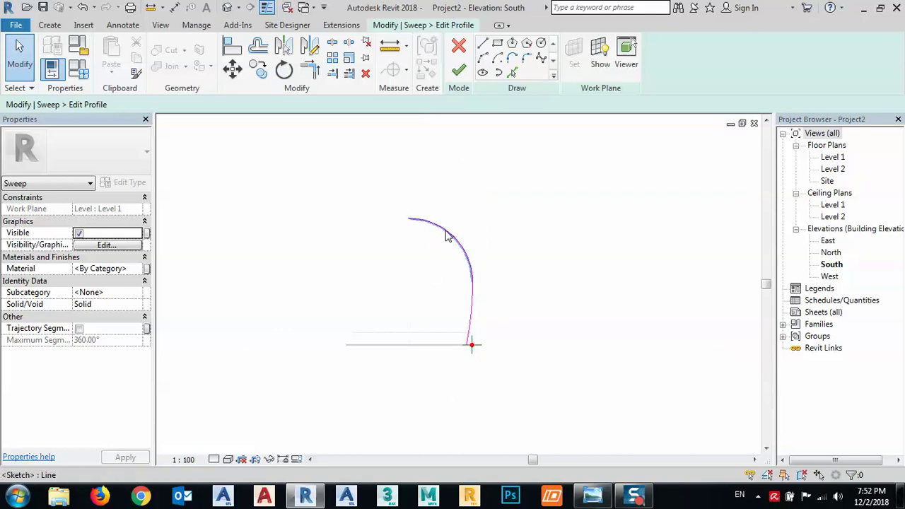
pyautogui.click(599, 495)
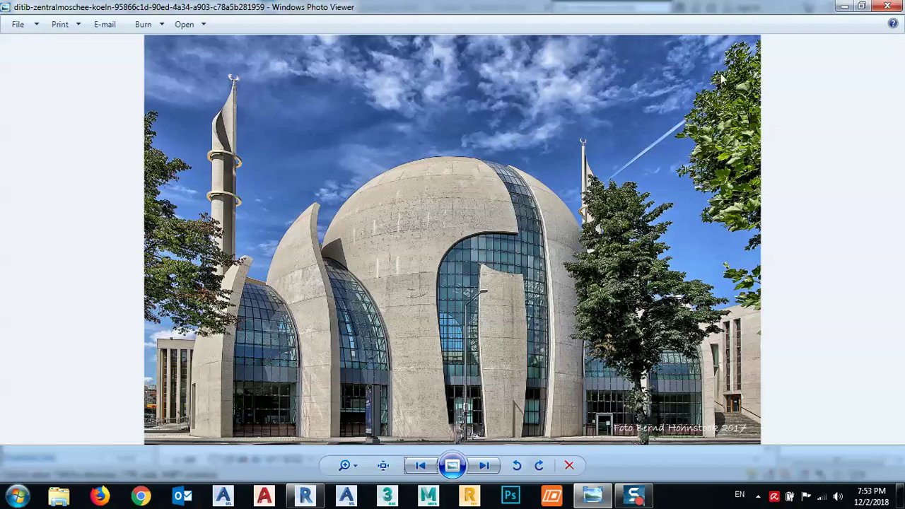
pyautogui.click(305, 495)
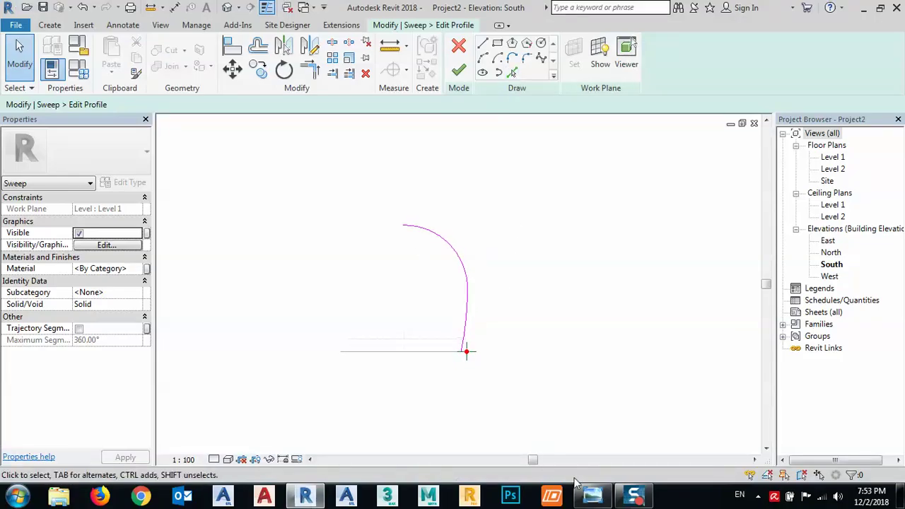
pyautogui.click(594, 495)
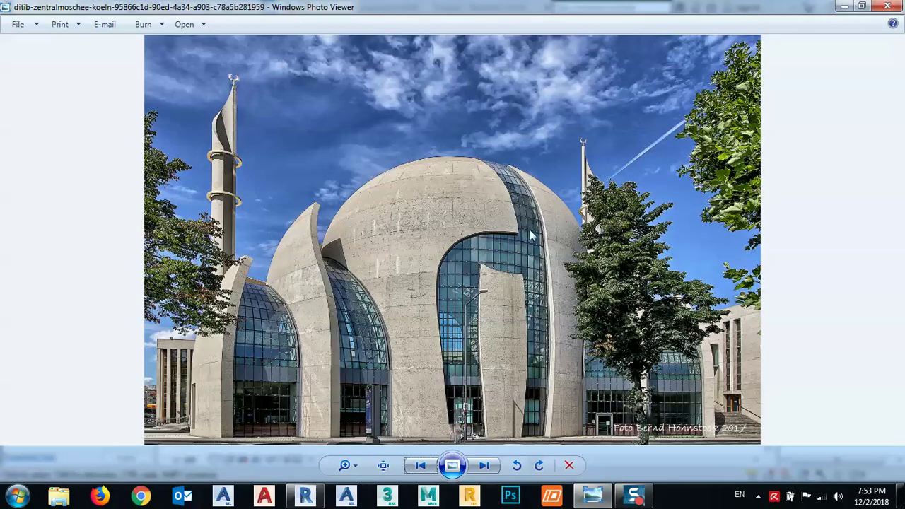
pyautogui.click(844, 7)
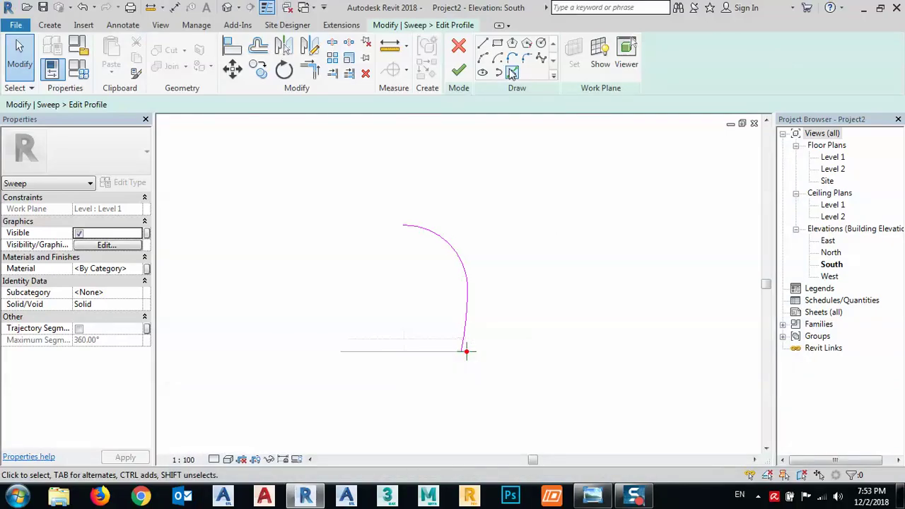
# Step: Create a 0.3 offset copy of the dome arc with Pick Lines, undoing an endpoint drag
pyautogui.click(512, 73)
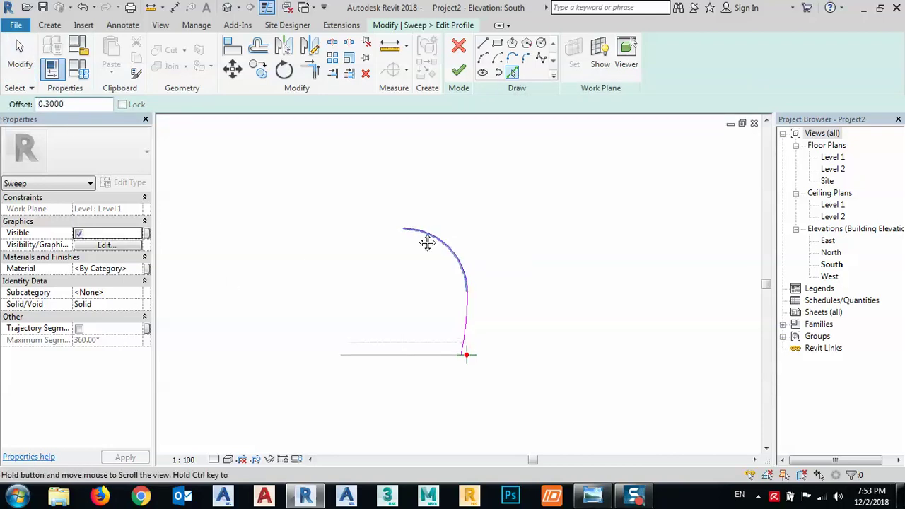
pyautogui.scroll(5, 425, 241)
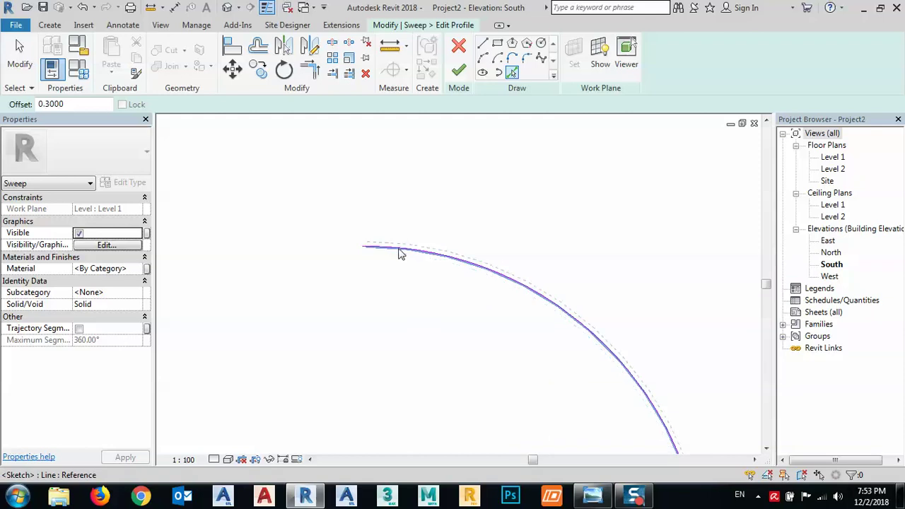
pyautogui.click(399, 252)
pyautogui.scroll(5, 554, 363)
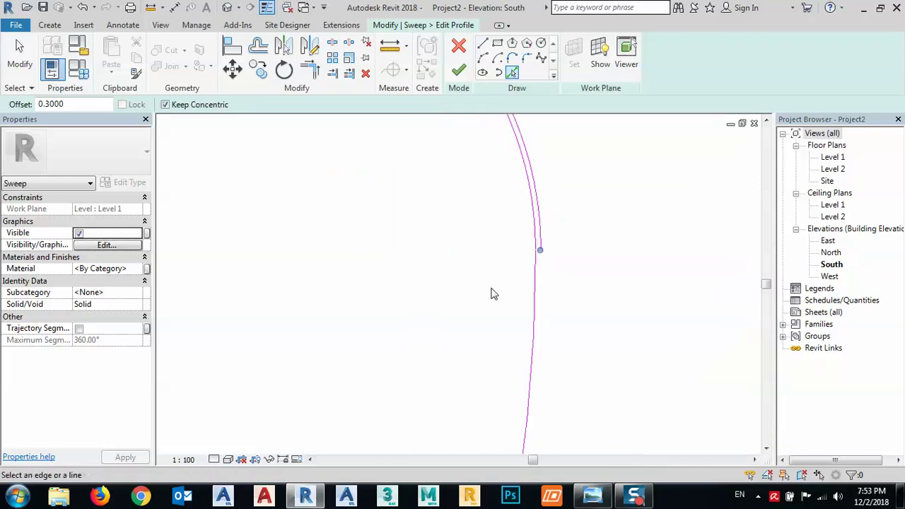
pyautogui.scroll(-5, 510, 335)
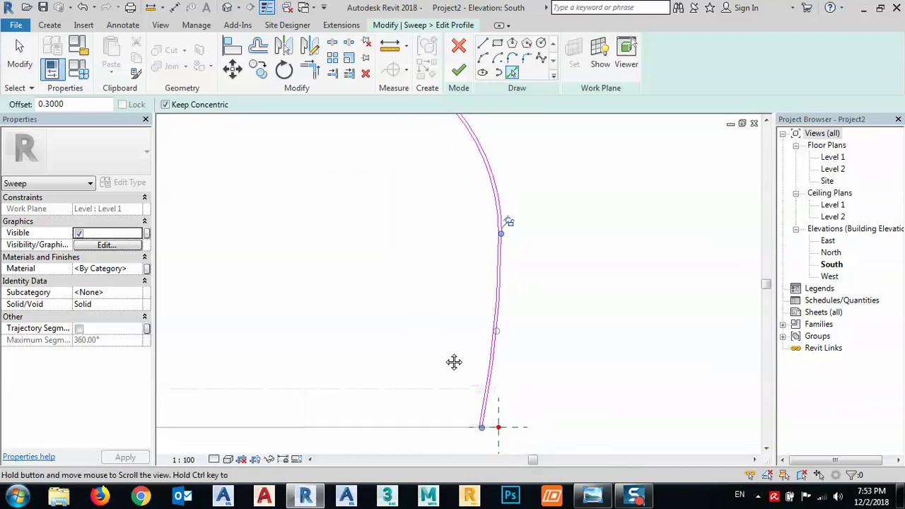
pyautogui.press('Escape')
pyautogui.press('Escape')
pyautogui.scroll(4, 474, 392)
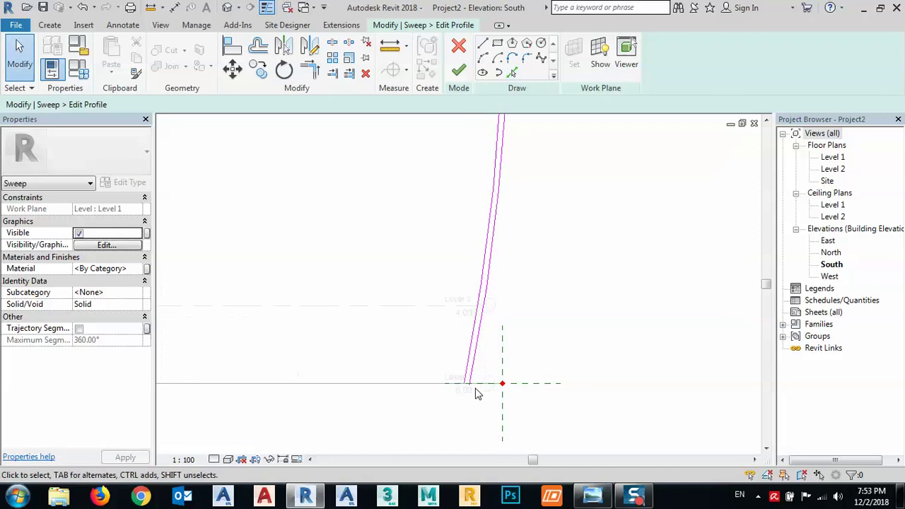
pyautogui.click(474, 381)
pyautogui.moveTo(469, 385); pyautogui.dragTo(477, 394)
pyautogui.hotkey('ctrl', 'z')
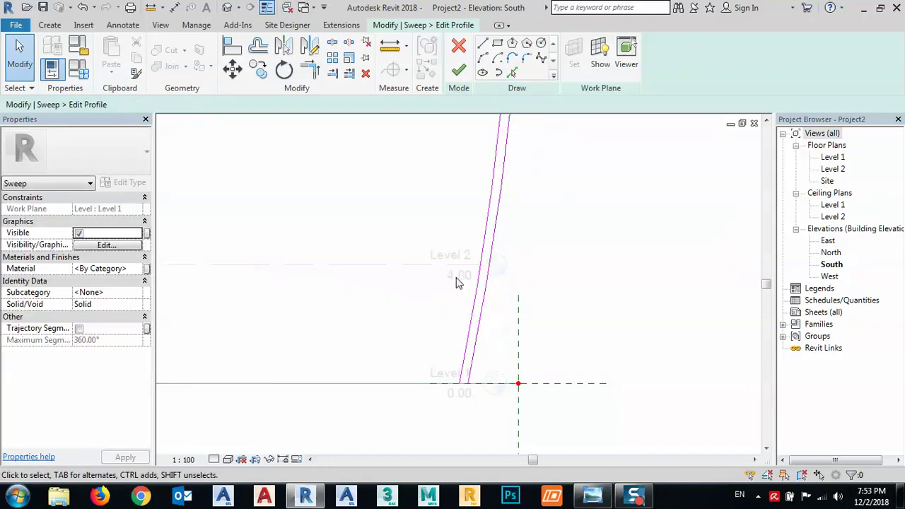
# Step: Begin a straight line joining the two arcs' top ends
pyautogui.click(482, 44)
pyautogui.scroll(5, 457, 375)
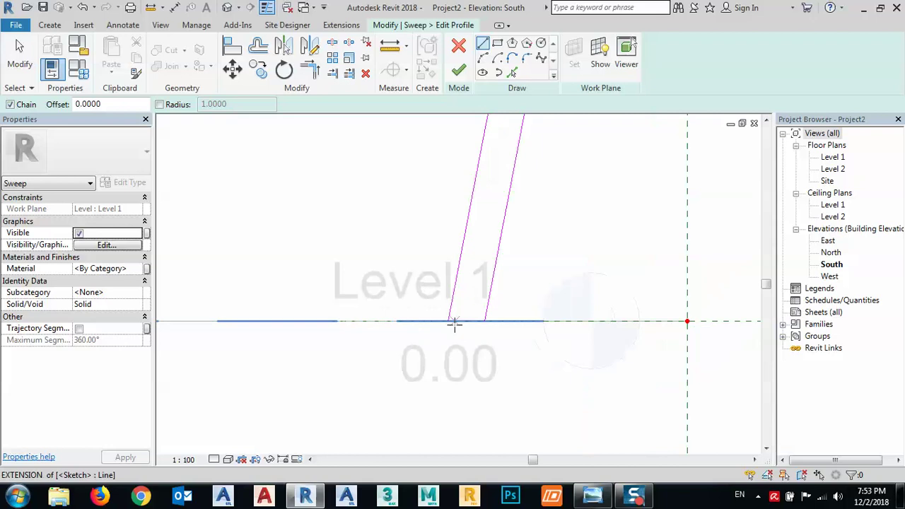
pyautogui.click(447, 322)
pyautogui.press('Escape')
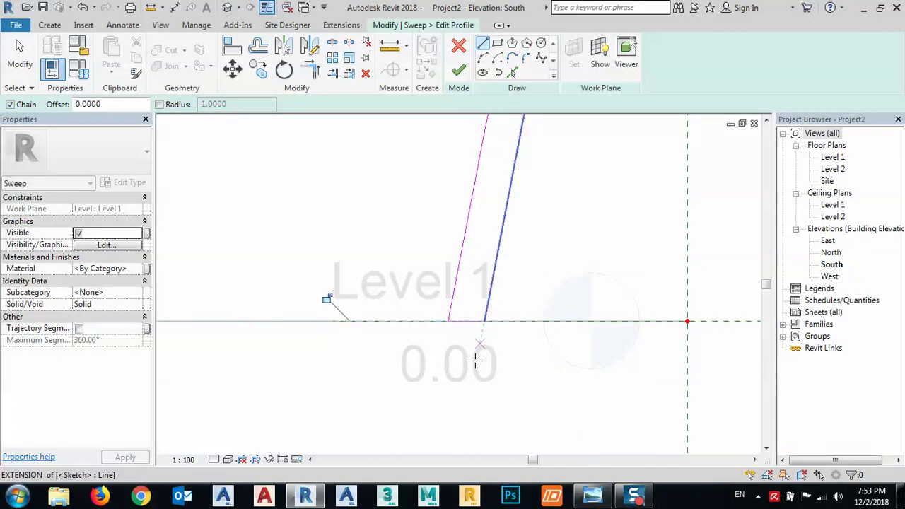
pyautogui.scroll(-3, 473, 422)
pyautogui.scroll(6, 473, 423)
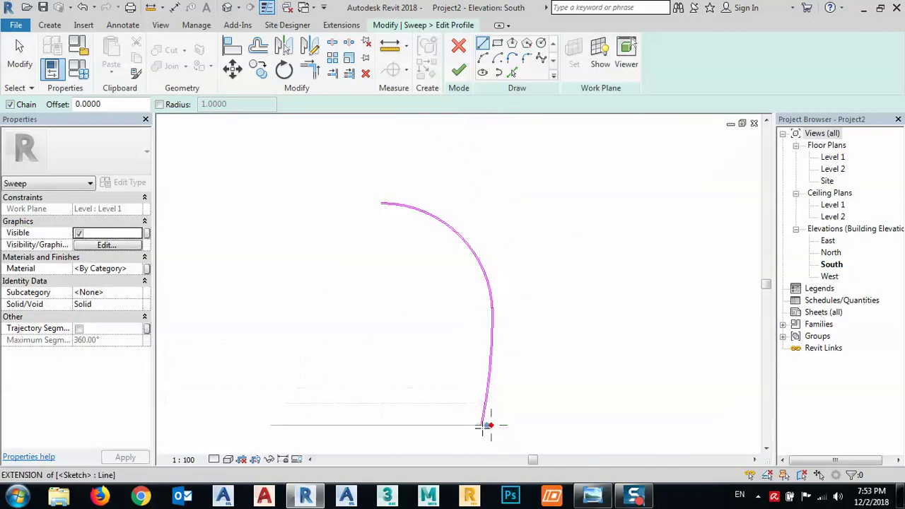
pyautogui.scroll(7, 401, 277)
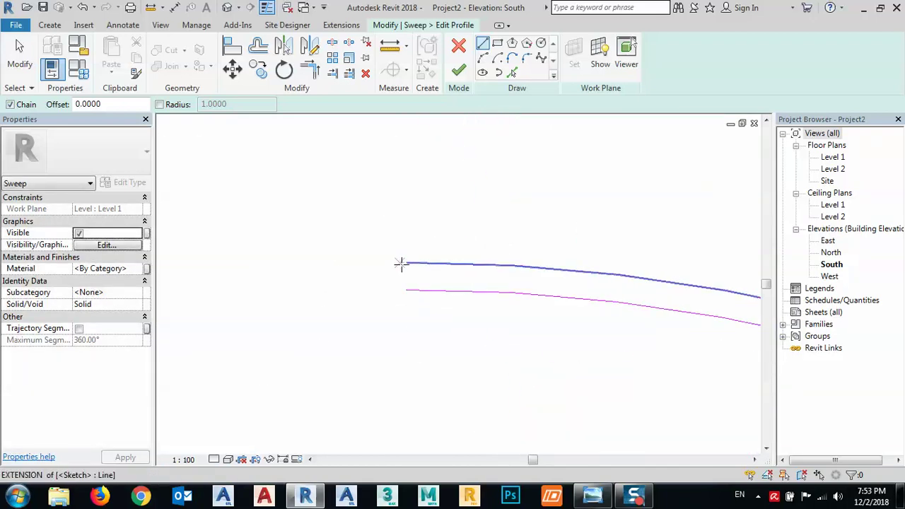
pyautogui.click(406, 263)
# Step: Close the profile with the last line, try to finish the sweep, and dismiss the 'Can't create sweep' error
pyautogui.click(406, 289)
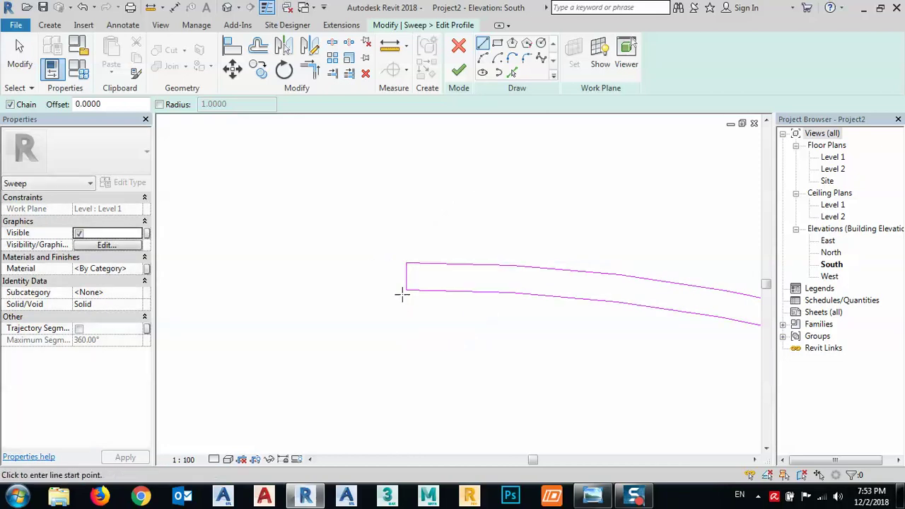
pyautogui.scroll(-4, 379, 261)
pyautogui.click(458, 71)
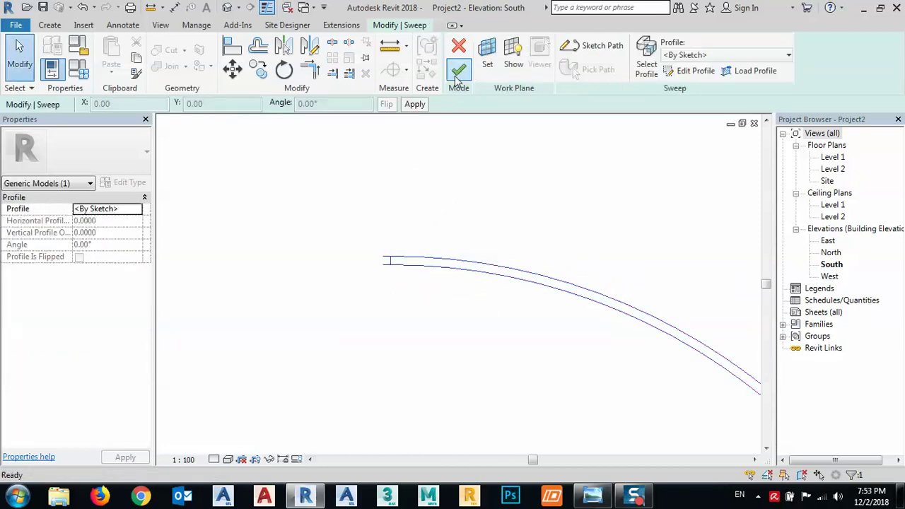
pyautogui.click(458, 71)
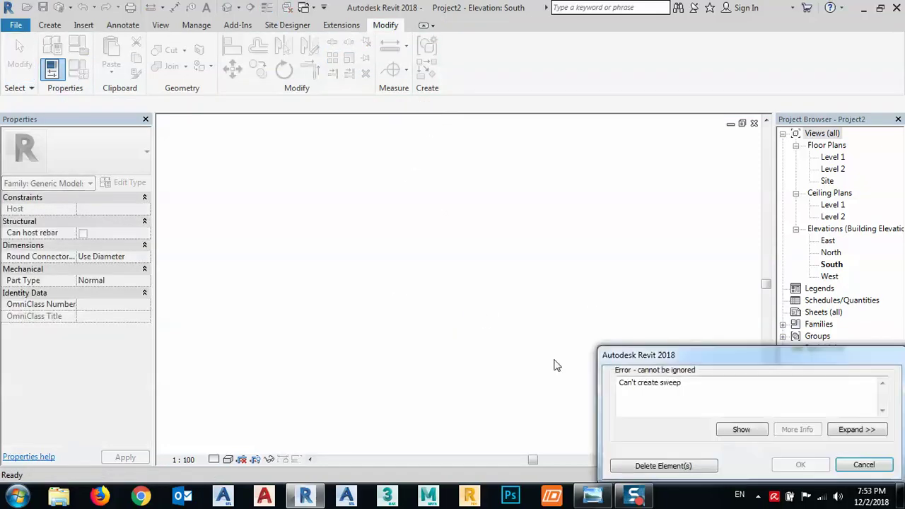
pyautogui.click(866, 466)
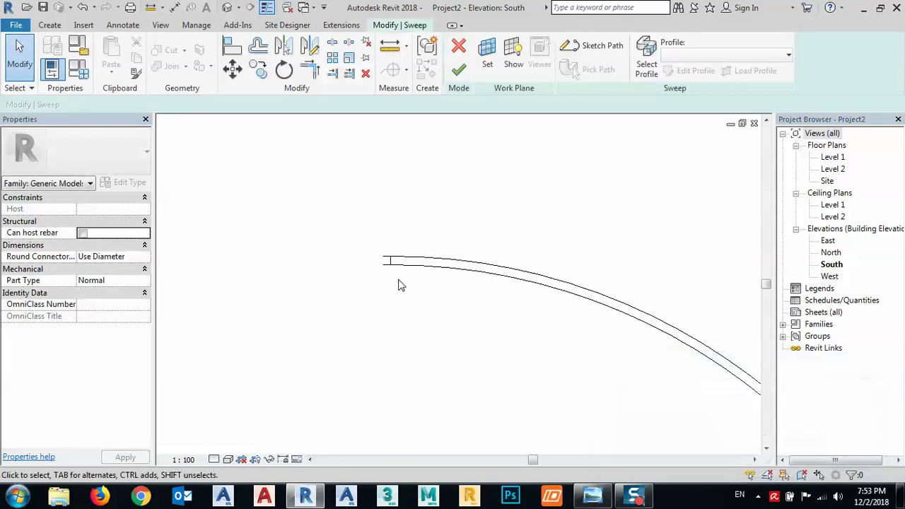
# Step: Reopen the profile, check the 0.3 closing line, and finish the sweep as a solid dome
pyautogui.click(647, 65)
pyautogui.click(684, 70)
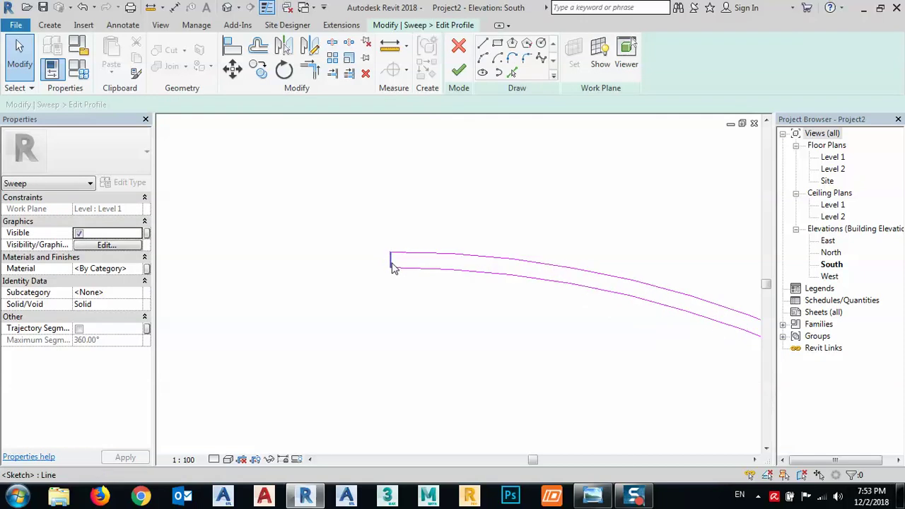
pyautogui.click(392, 264)
pyautogui.scroll(3, 394, 268)
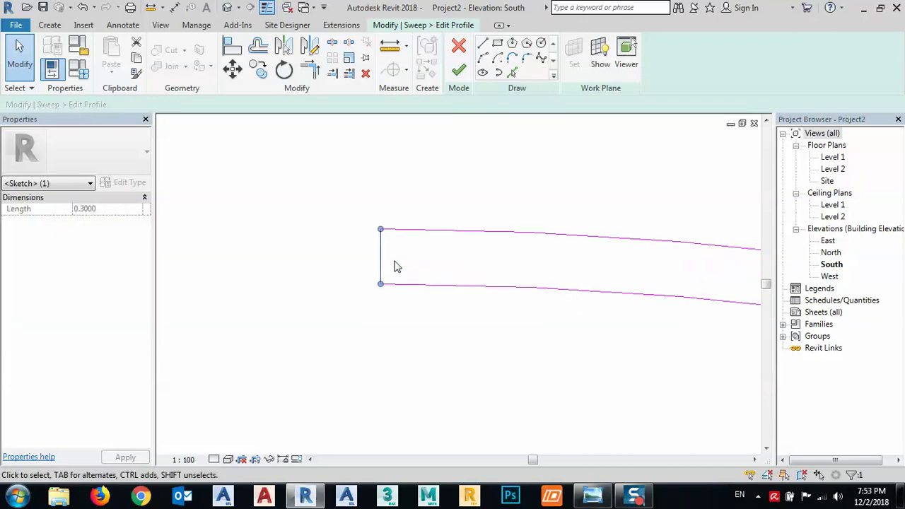
pyautogui.click(459, 70)
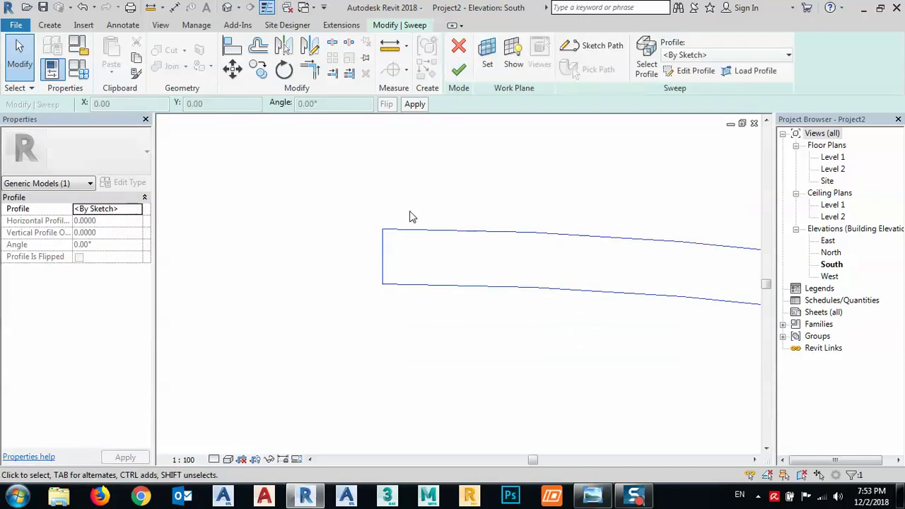
pyautogui.click(460, 71)
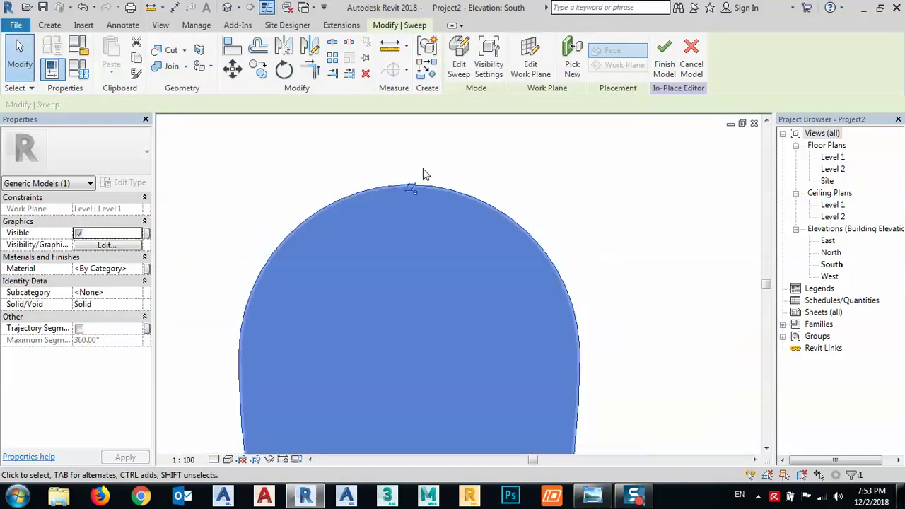
pyautogui.scroll(-2, 424, 174)
# Step: Deselect the sweep and switch the current view's visual style to Realistic
pyautogui.click(517, 166)
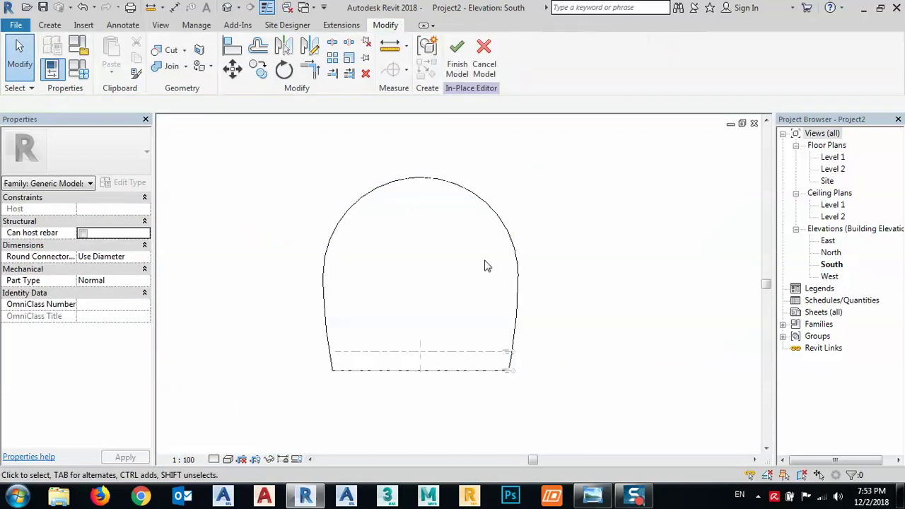
pyautogui.click(228, 460)
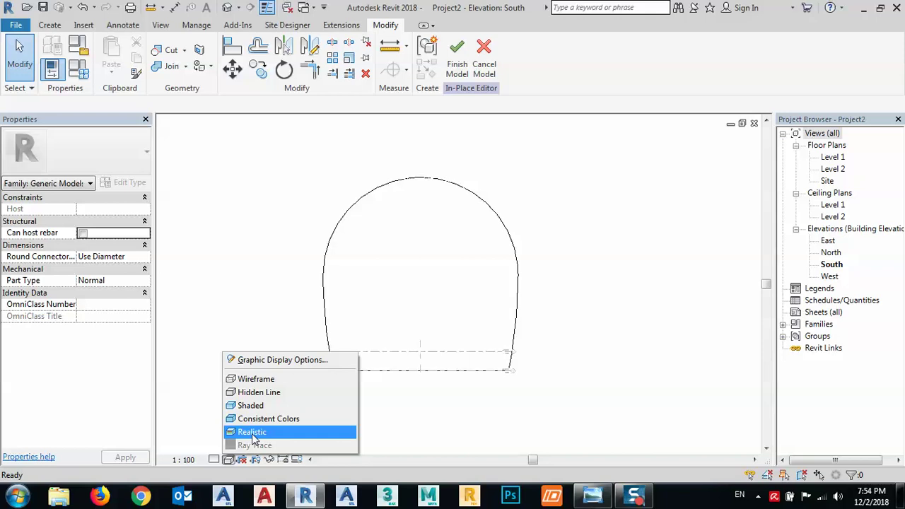
pyautogui.click(253, 433)
pyautogui.moveTo(421, 319); pyautogui.dragTo(432, 332, button='middle')
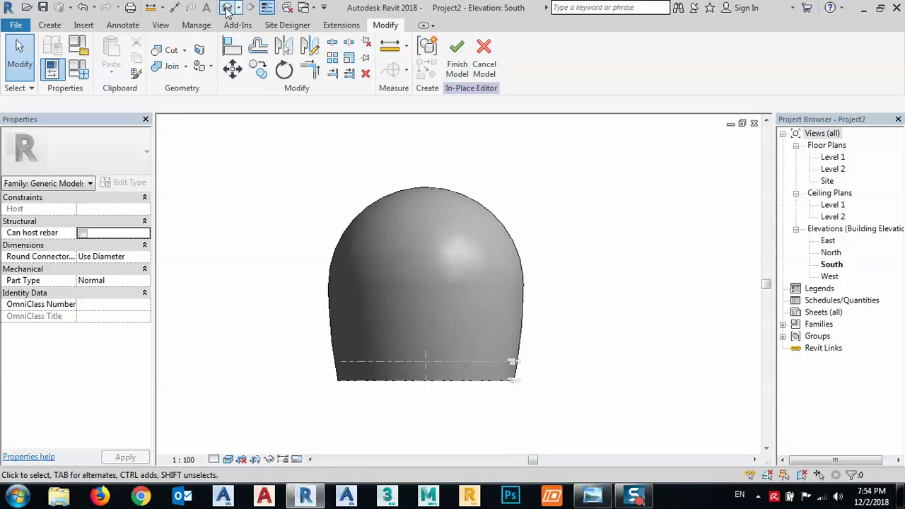
# Step: Show the dome in the default 3D view with Realistic shading and orbit it
pyautogui.click(226, 7)
pyautogui.keyDown('shift'); pyautogui.moveTo(447, 314); pyautogui.dragTo(422, 390, button='middle'); pyautogui.keyUp('shift')
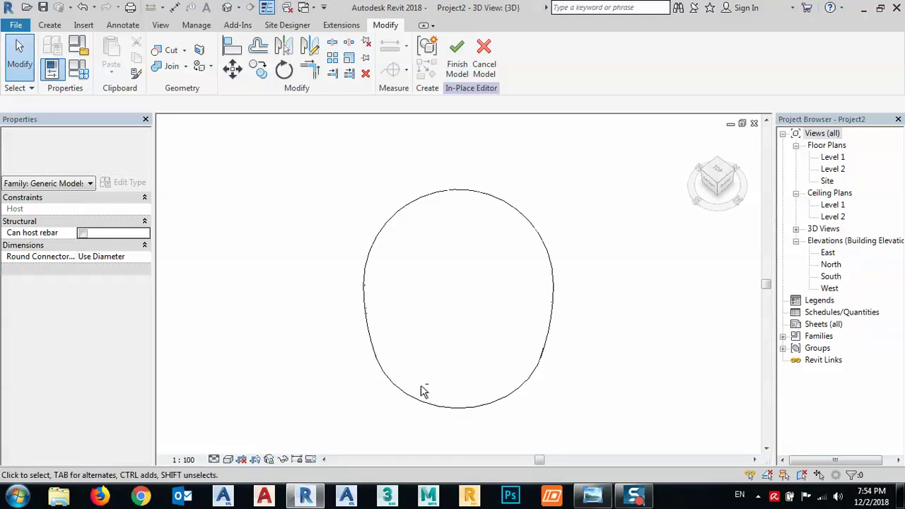
pyautogui.click(228, 460)
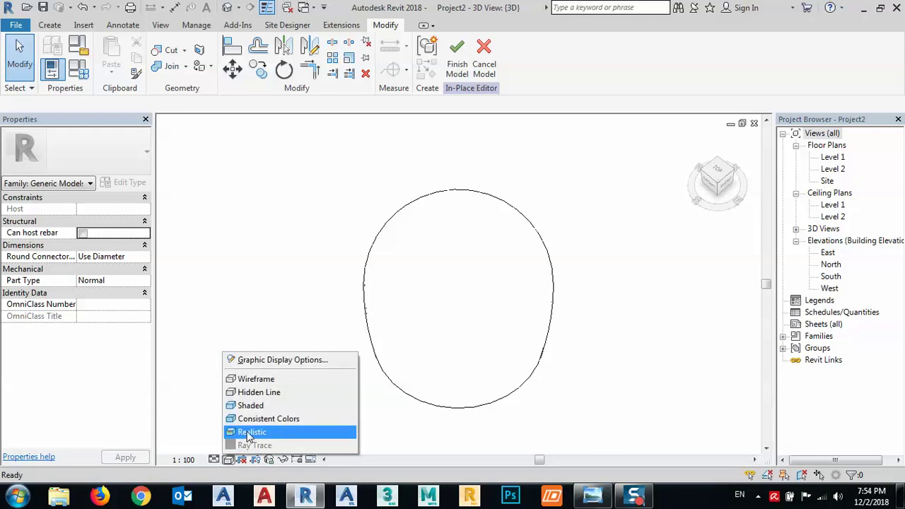
pyautogui.click(251, 432)
pyautogui.moveTo(415, 378)
pyautogui.keyDown('shift'); pyautogui.mouseDown(button='middle')
pyautogui.moveTo(532, 330)
pyautogui.moveTo(552, 194)
pyautogui.moveTo(342, 255)
pyautogui.moveTo(431, 252)
pyautogui.mouseUp(button='middle'); pyautogui.keyUp('shift')
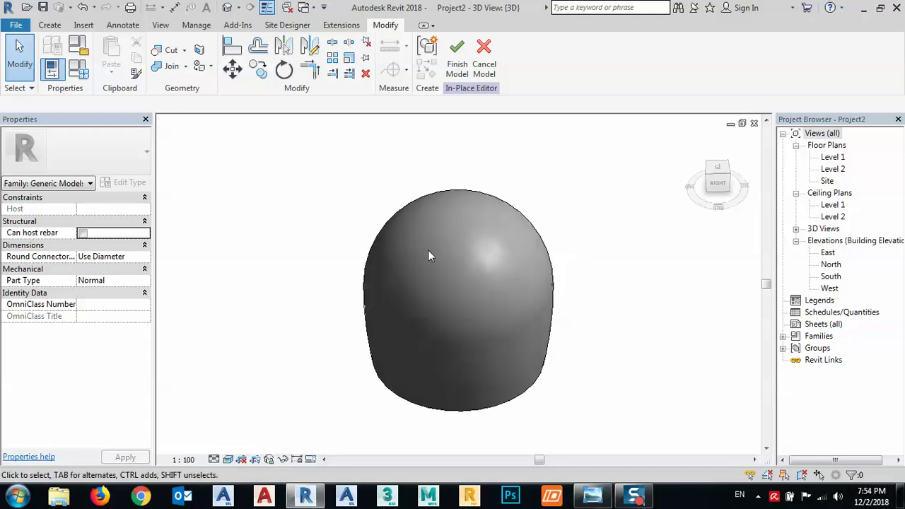
# Step: Finish the in-place model, orbit the shaded dome, and bring up the mosque reference photo
pyautogui.click(457, 56)
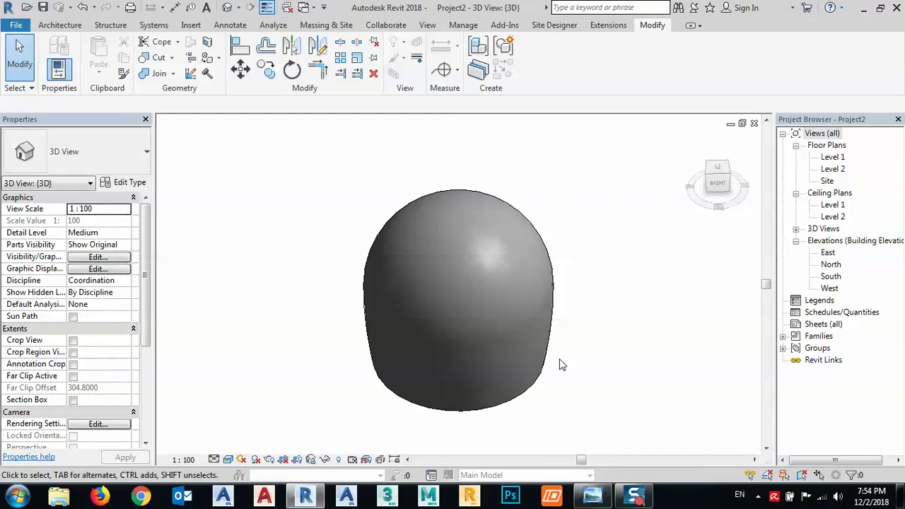
pyautogui.moveTo(538, 420)
pyautogui.keyDown('shift'); pyautogui.mouseDown(button='middle')
pyautogui.moveTo(530, 190)
pyautogui.moveTo(558, 343)
pyautogui.moveTo(481, 347)
pyautogui.mouseUp(button='middle'); pyautogui.keyUp('shift')
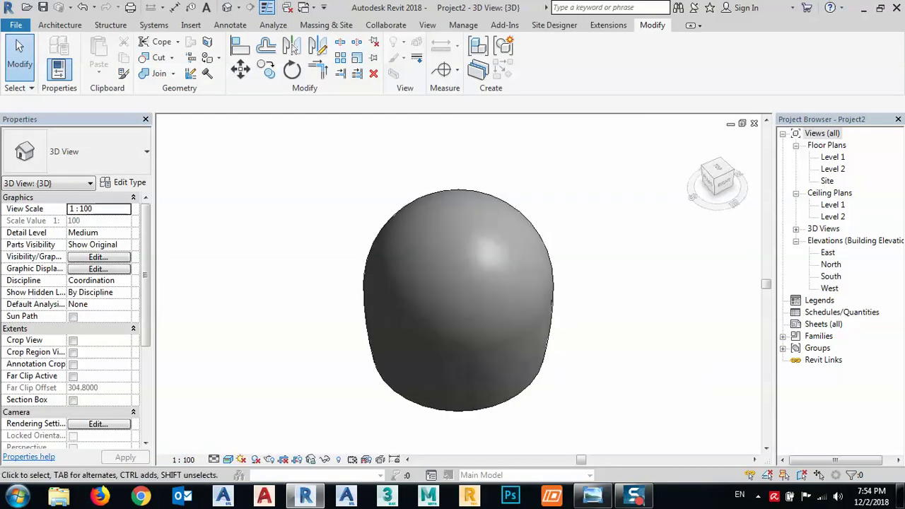
pyautogui.click(593, 495)
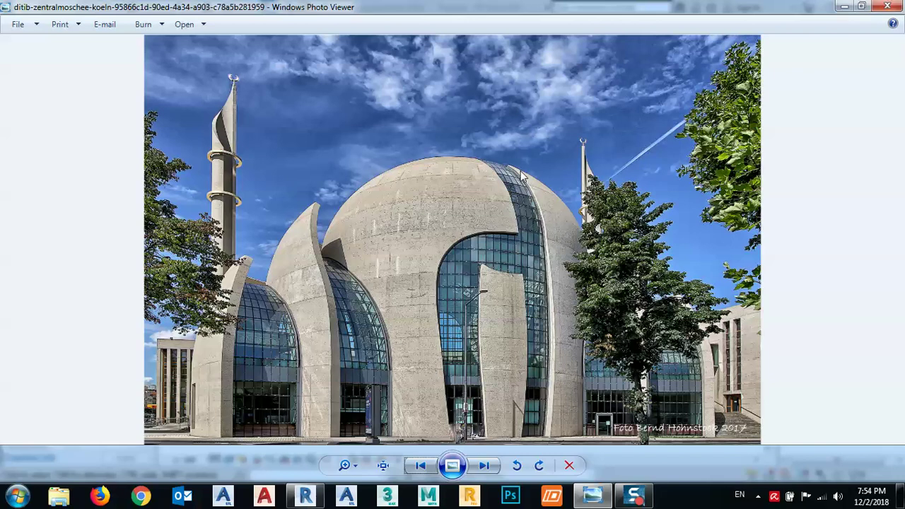
pyautogui.click(842, 7)
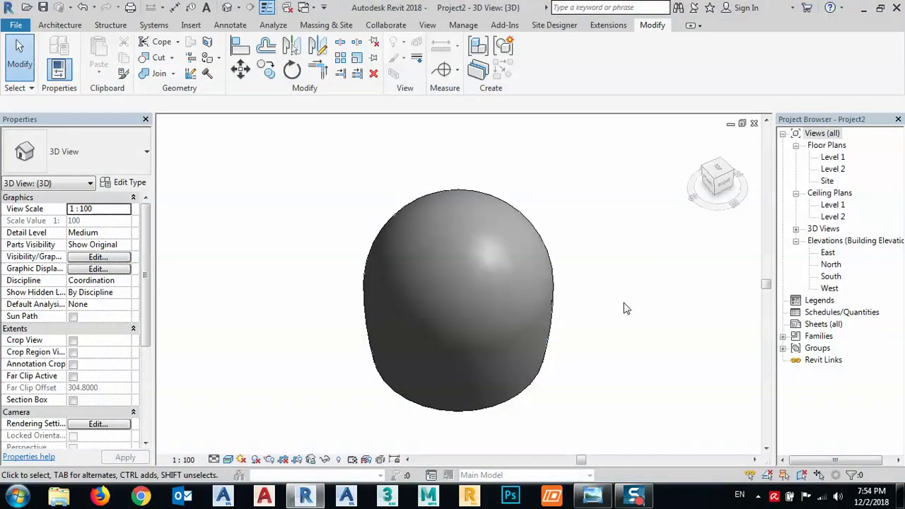
pyautogui.click(728, 183)
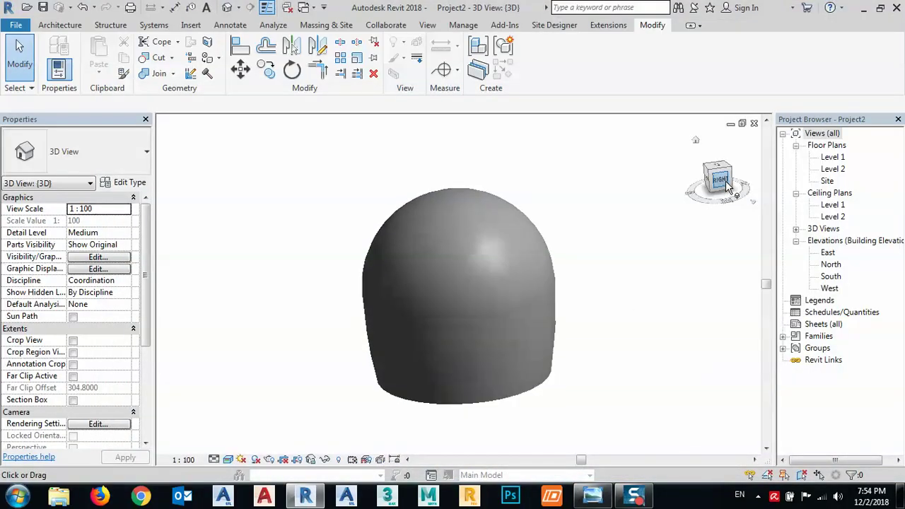
pyautogui.click(593, 495)
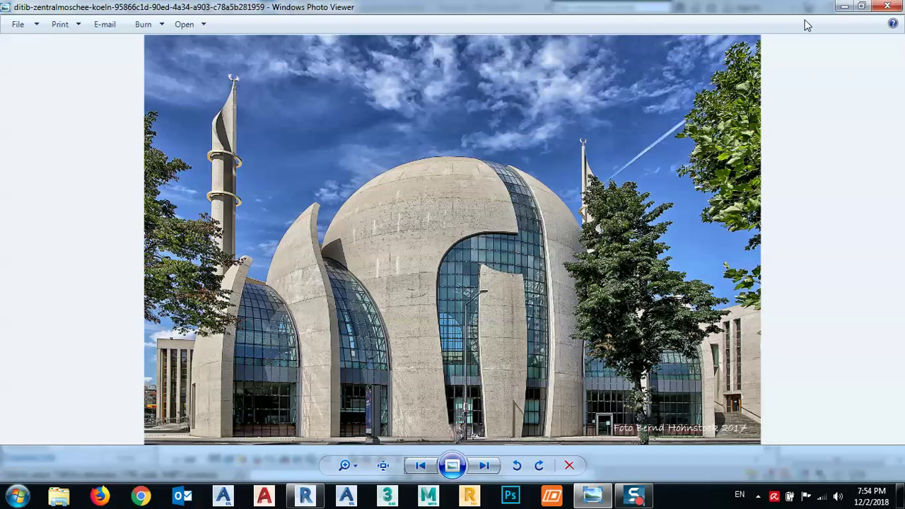
pyautogui.click(844, 7)
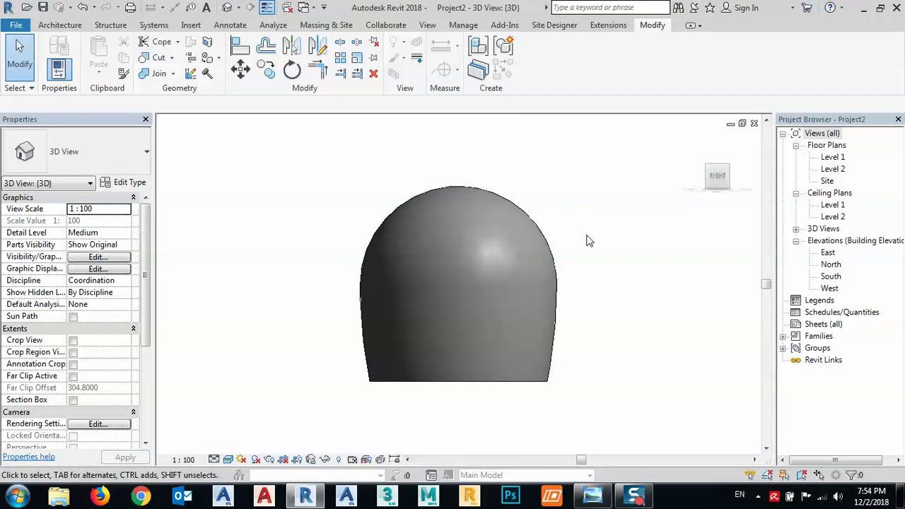
# Step: Copy the dome generic model and paste it Aligned to Same Place
pyautogui.click(465, 335)
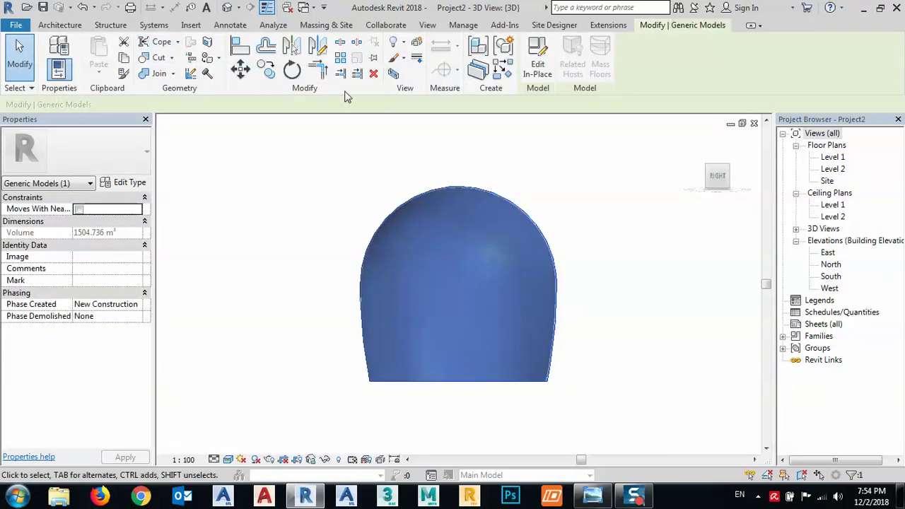
pyautogui.click(124, 57)
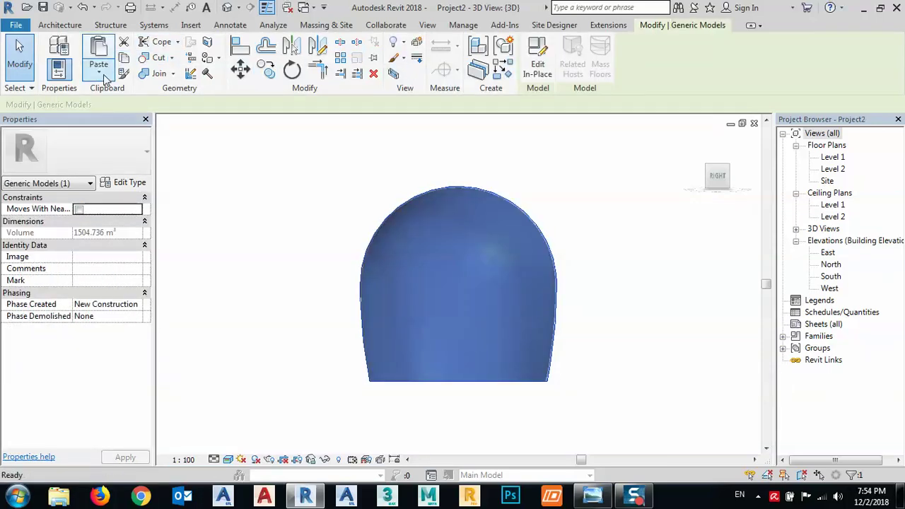
pyautogui.click(104, 79)
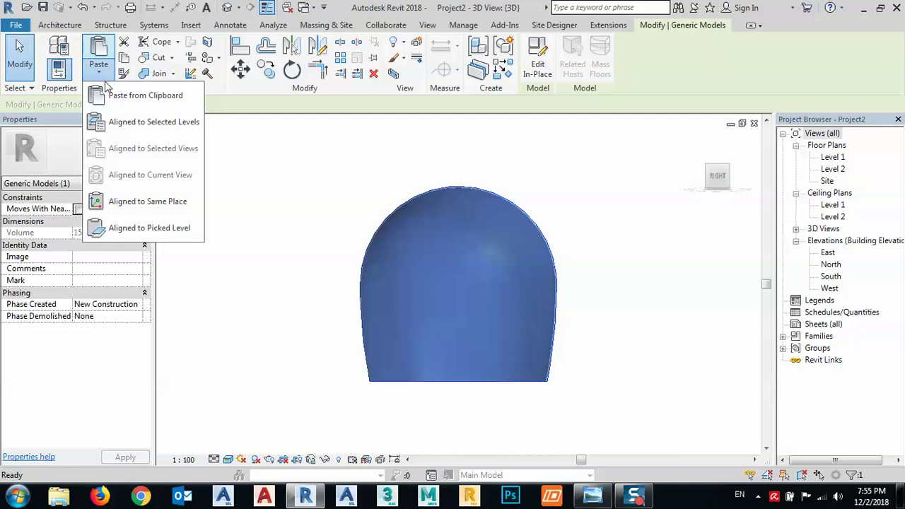
pyautogui.click(148, 202)
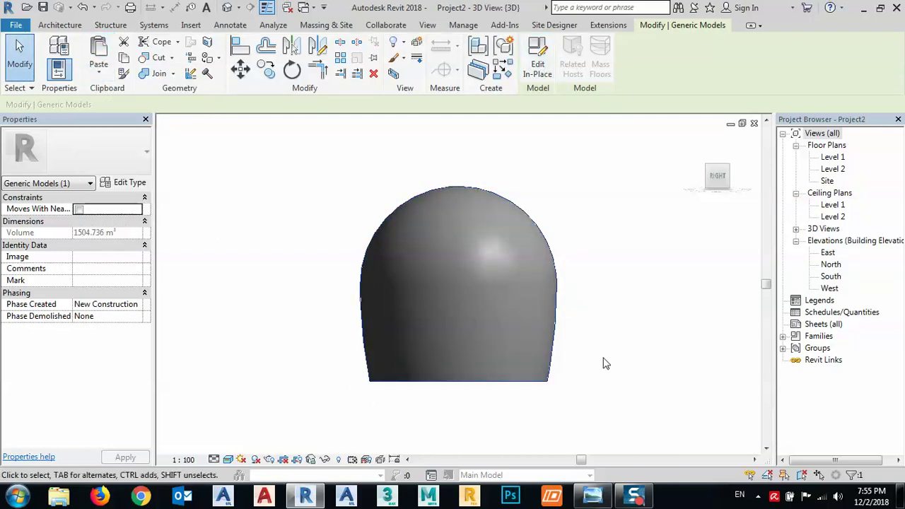
# Step: Reselect the dome and edit it in place, viewed from the top with the Create tools shown
pyautogui.click(556, 388)
pyautogui.scroll(3, 551, 399)
pyautogui.click(549, 375)
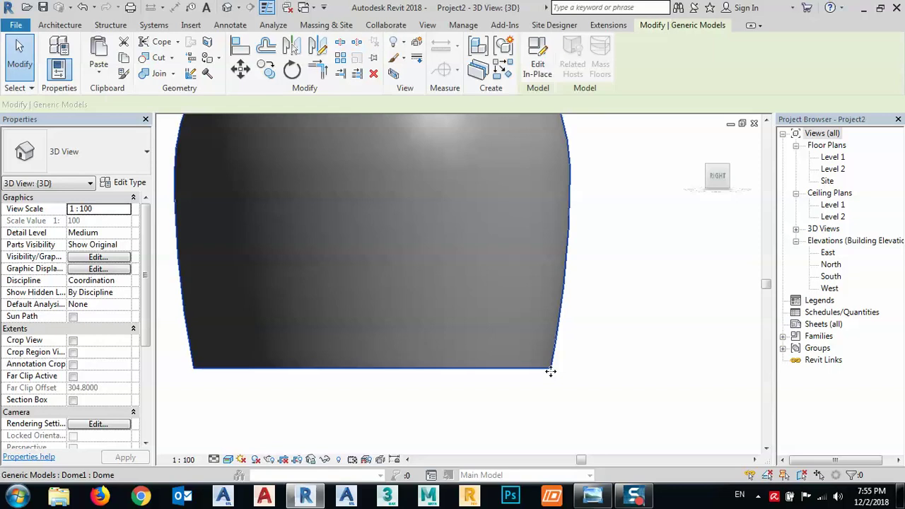
pyautogui.scroll(-3, 507, 390)
pyautogui.click(539, 69)
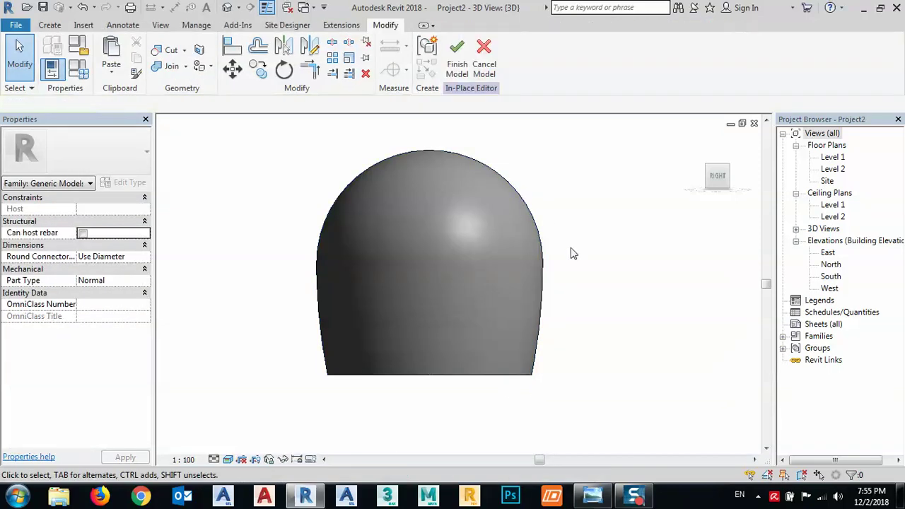
pyautogui.click(719, 164)
pyautogui.moveTo(584, 238); pyautogui.dragTo(494, 299, button='middle')
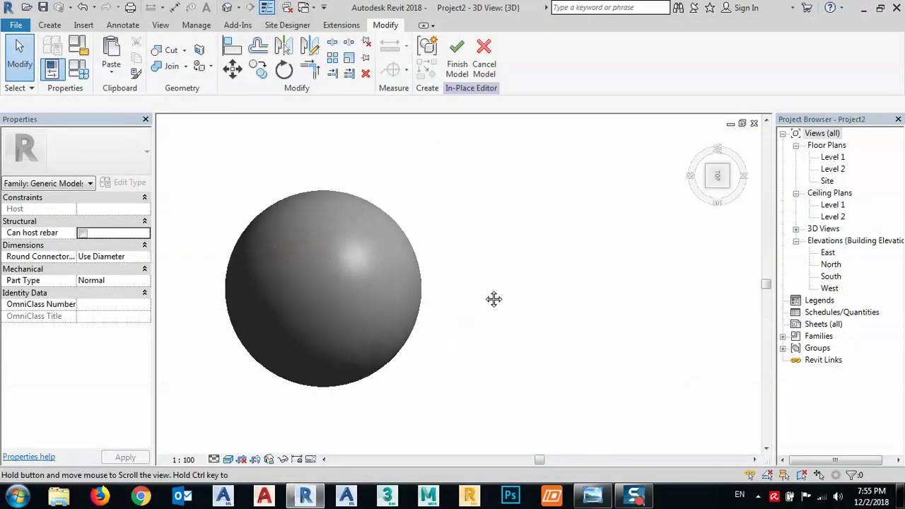
pyautogui.click(50, 25)
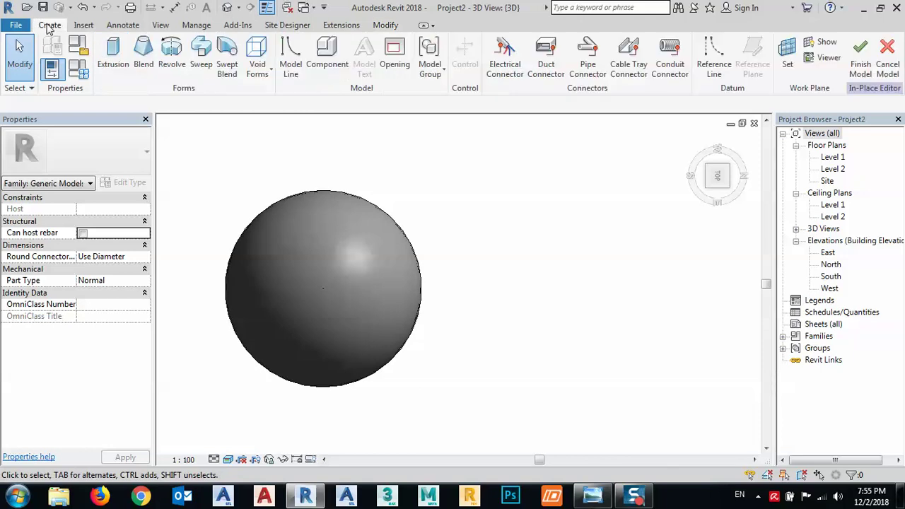
# Step: Sketch a 20 x 11 rectangle right of the dome and finish the extrusion
pyautogui.click(115, 54)
pyautogui.click(498, 44)
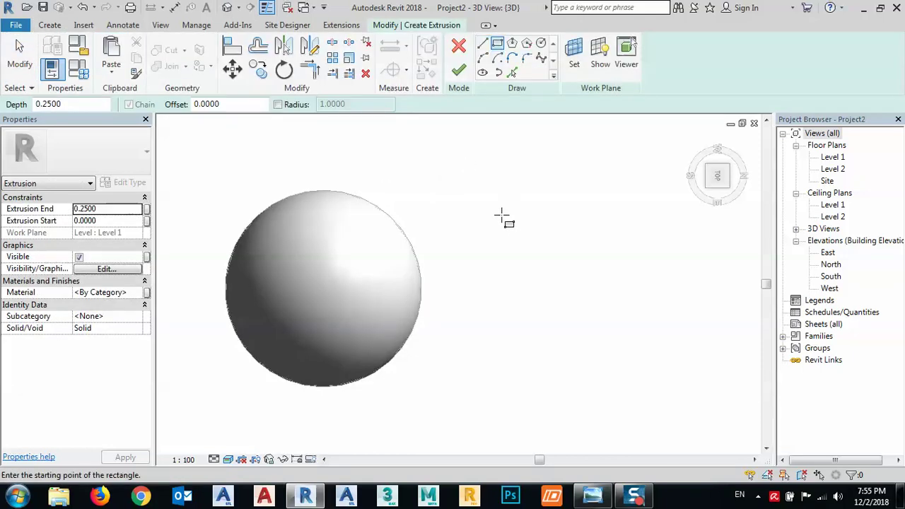
pyautogui.click(494, 247)
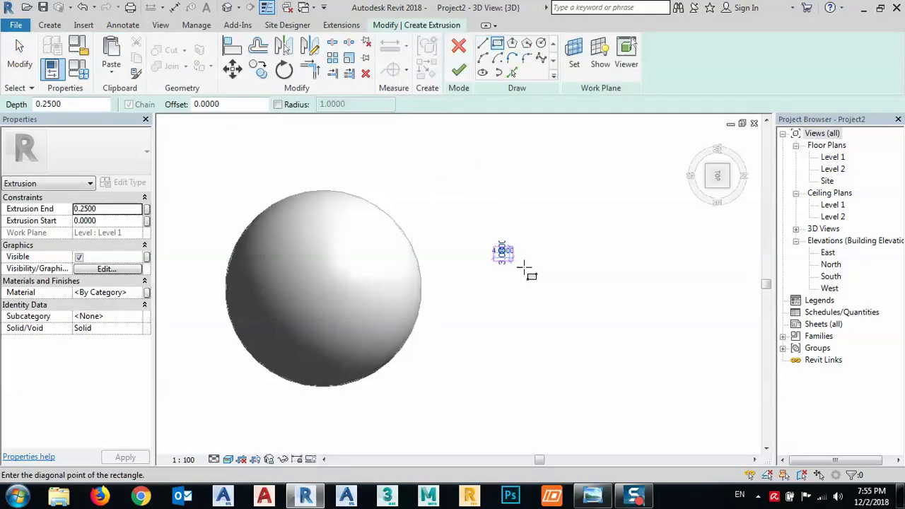
pyautogui.click(591, 300)
pyautogui.click(460, 68)
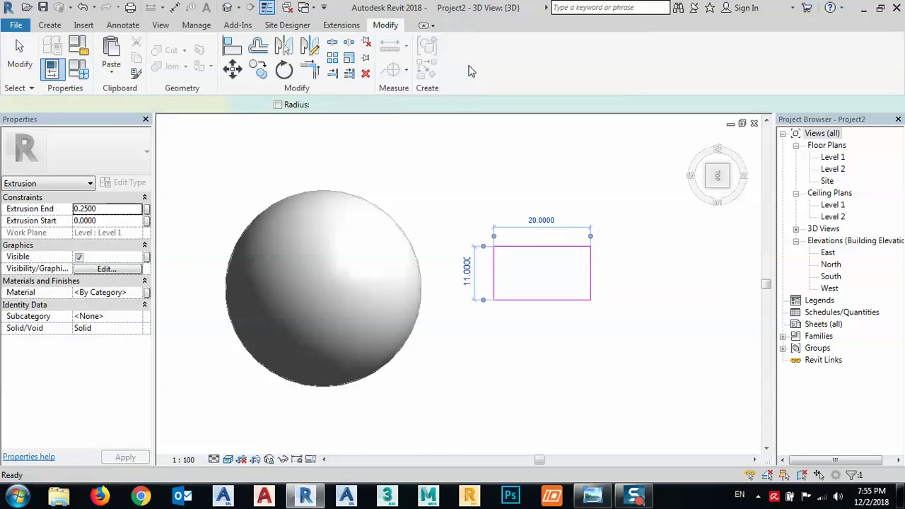
# Step: In isometric view, drag the box's top up to about 14.158 tall and frame the dome and box
pyautogui.click(729, 192)
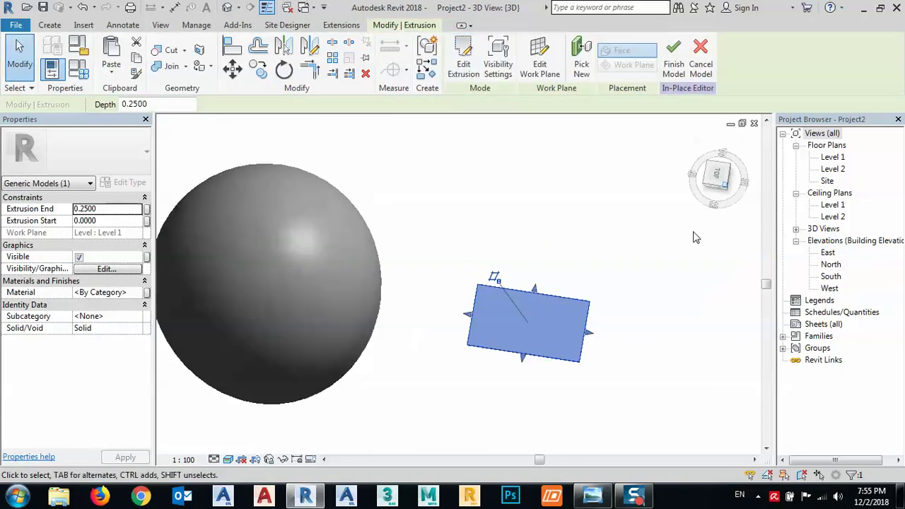
pyautogui.click(647, 290)
pyautogui.click(541, 361)
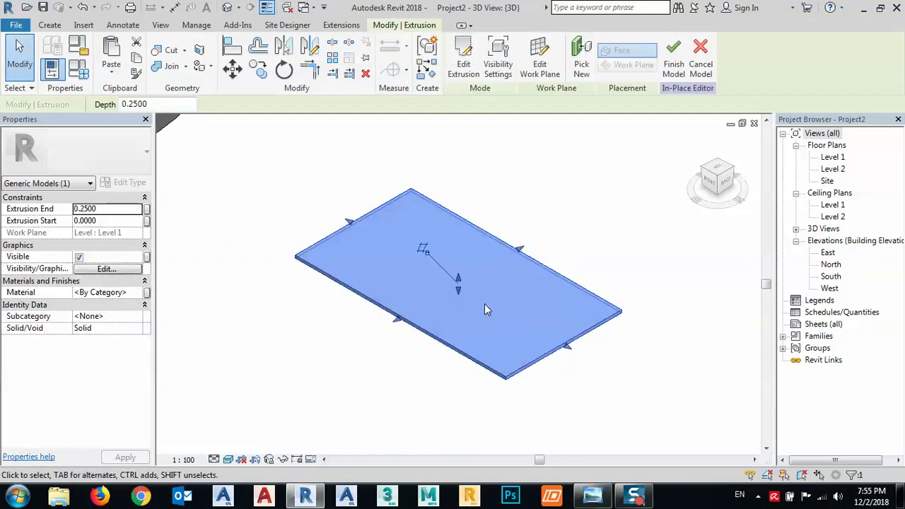
pyautogui.moveTo(459, 283); pyautogui.dragTo(461, 106)
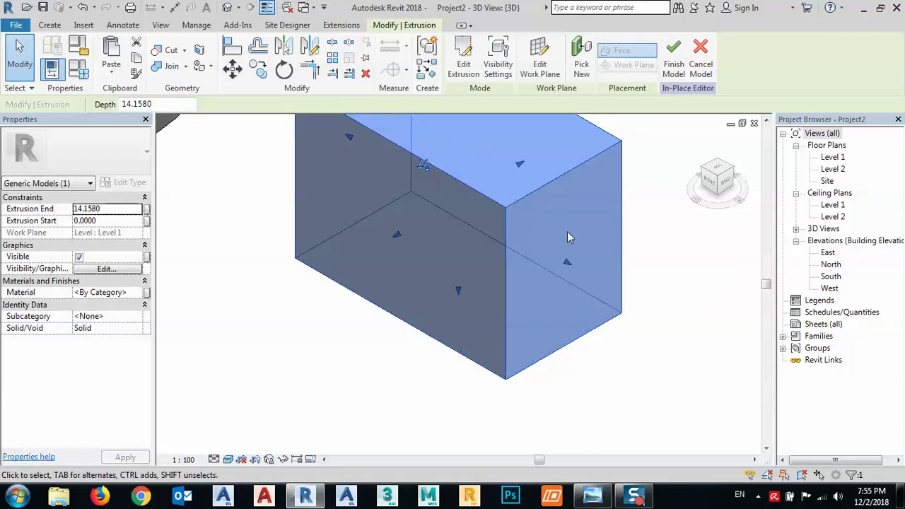
pyautogui.click(620, 362)
pyautogui.scroll(-3, 620, 362)
pyautogui.moveTo(479, 286); pyautogui.dragTo(528, 305, button='middle')
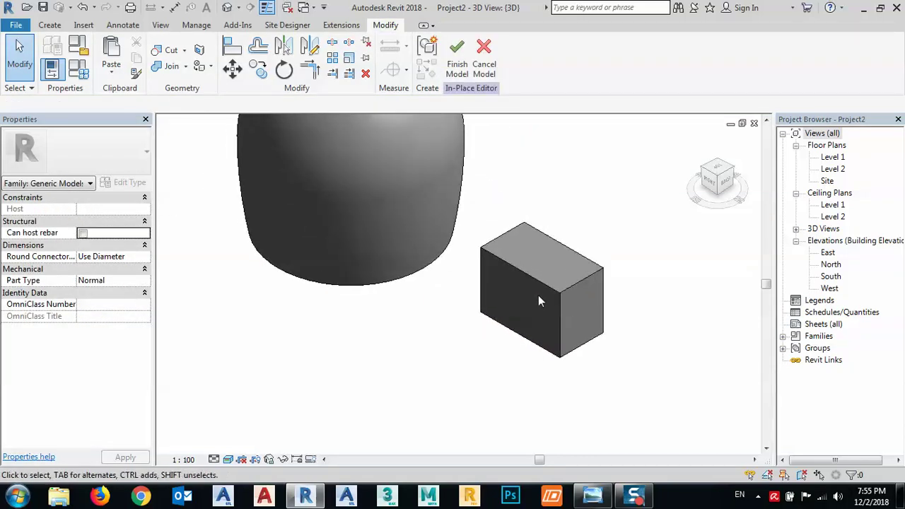
pyautogui.moveTo(425, 326); pyautogui.dragTo(488, 343, button='middle')
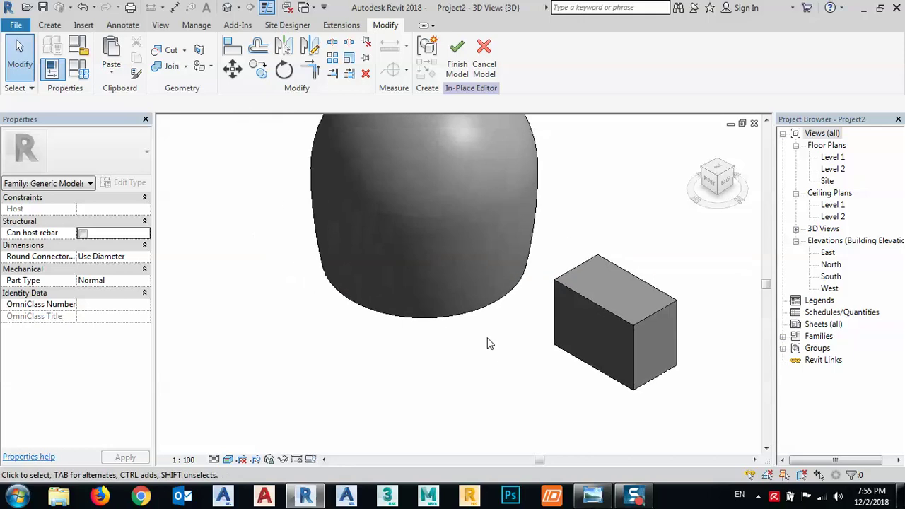
pyautogui.click(439, 318)
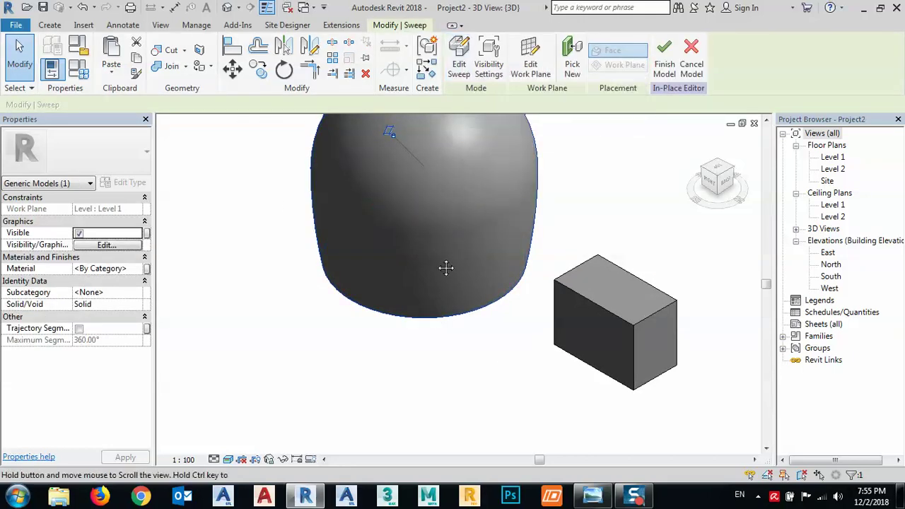
# Step: Edit the dome sweep from the front view and open its profile sketch
pyautogui.click(461, 69)
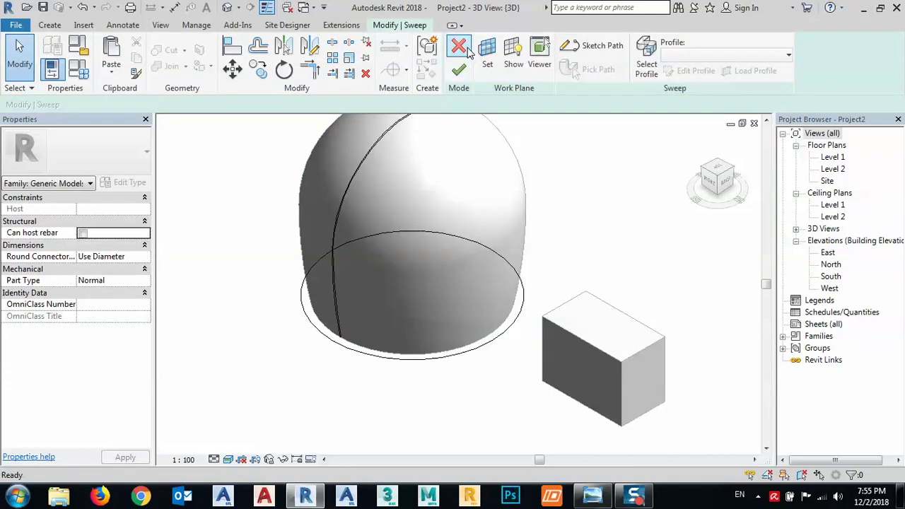
pyautogui.click(711, 191)
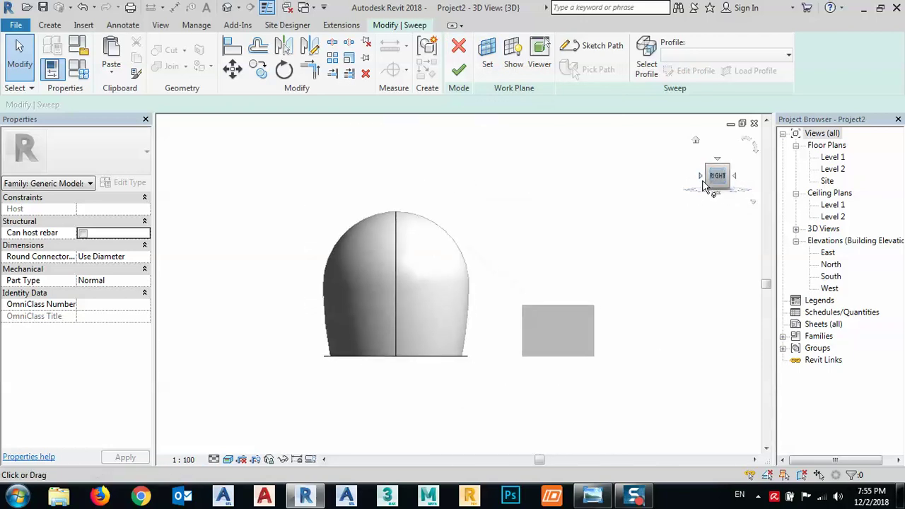
pyautogui.click(703, 176)
pyautogui.scroll(2, 532, 234)
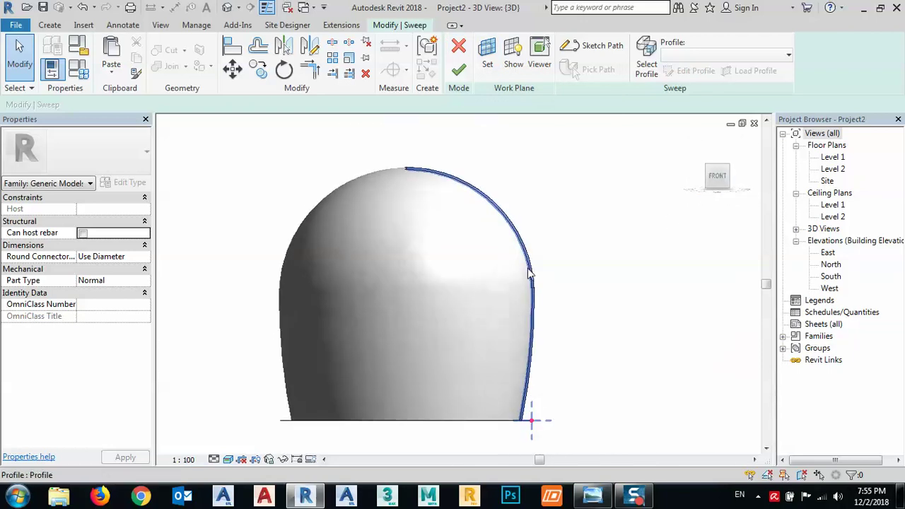
pyautogui.click(650, 57)
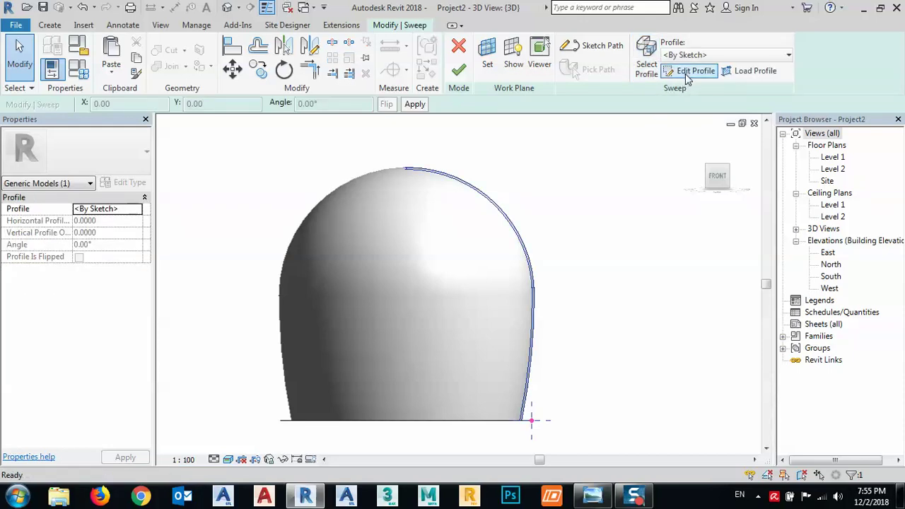
pyautogui.click(686, 69)
pyautogui.scroll(2, 403, 176)
pyautogui.keyDown('shift'); pyautogui.moveTo(391, 172); pyautogui.dragTo(390, 177, button='middle'); pyautogui.keyUp('shift')
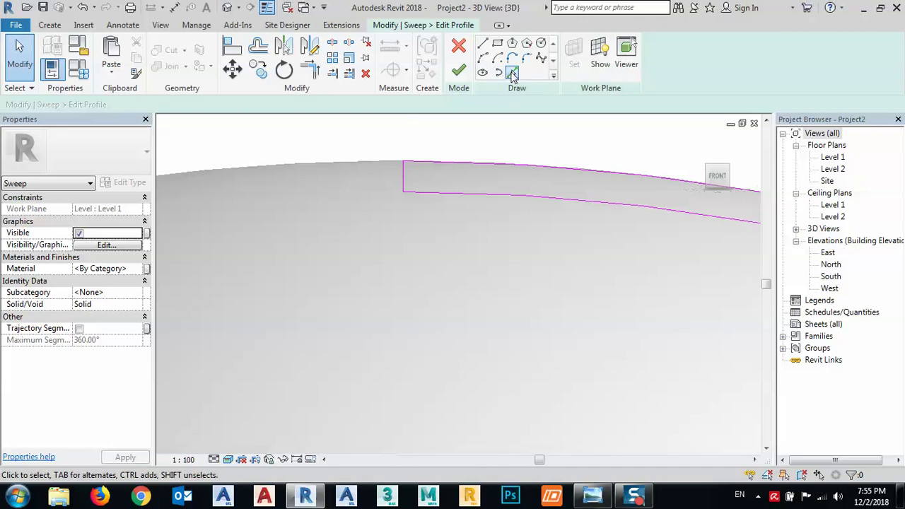
# Step: Pick the dome's top and lower edges with a 0.3 offset to trace the profile
pyautogui.click(513, 74)
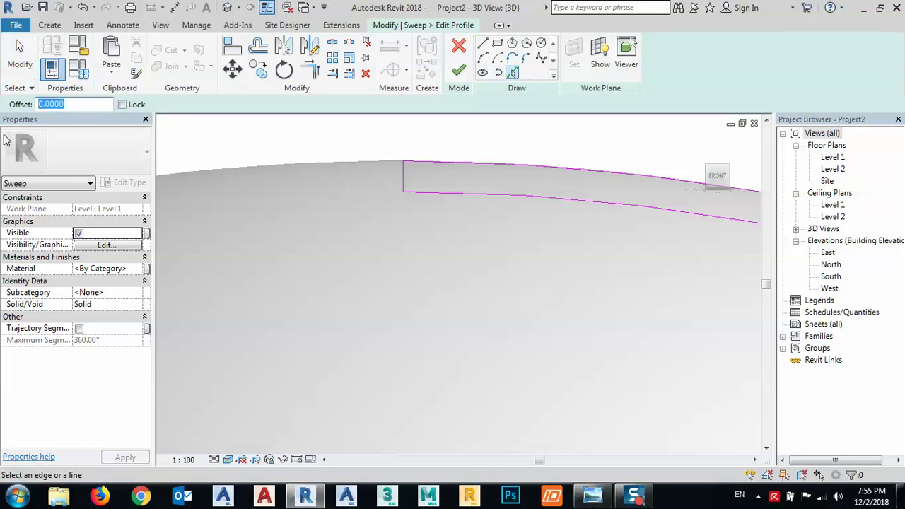
pyautogui.write('0.3')
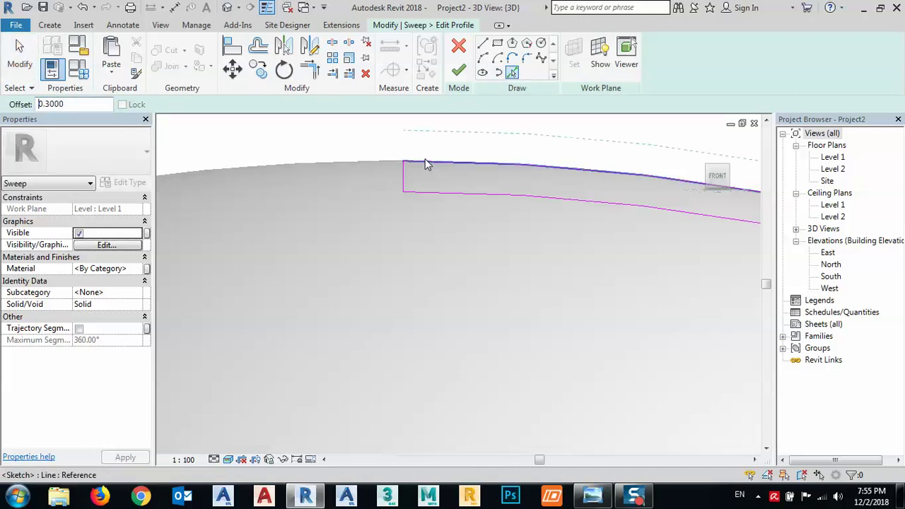
pyautogui.click(426, 165)
pyautogui.scroll(-5, 326, 152)
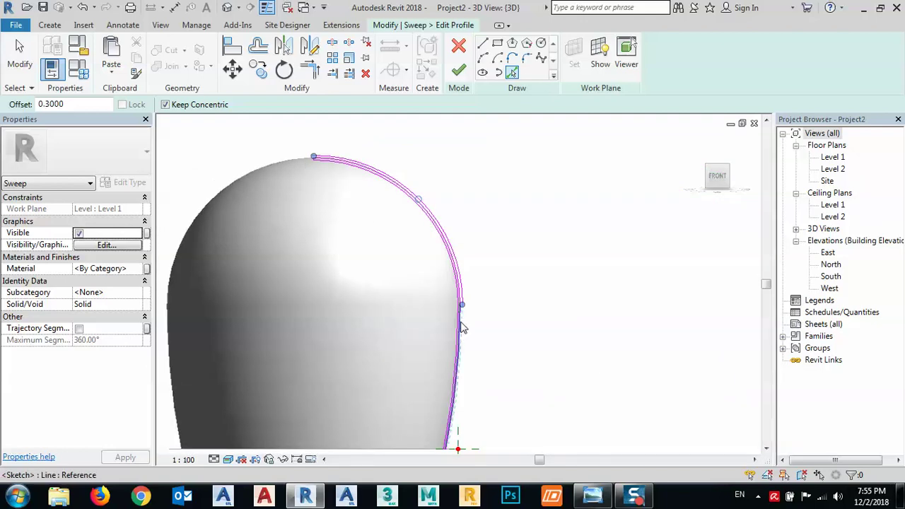
pyautogui.scroll(3, 461, 327)
pyautogui.click(458, 327)
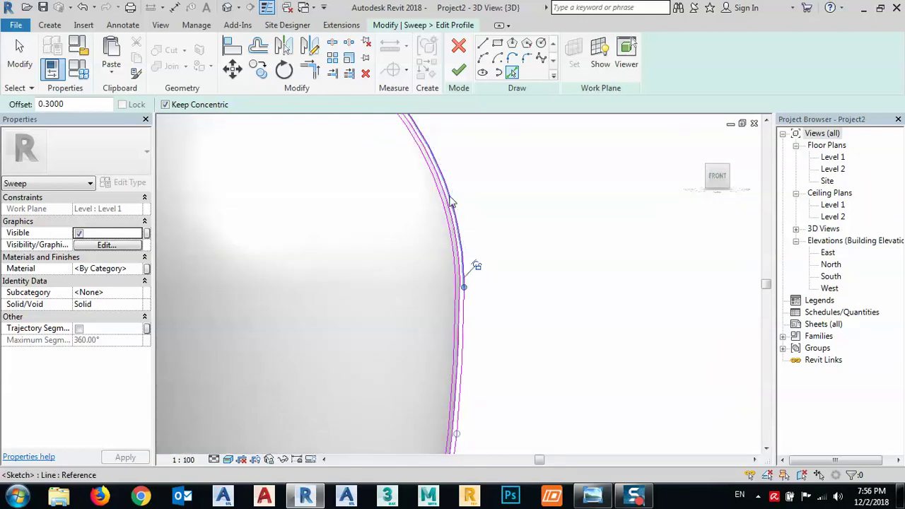
pyautogui.scroll(-5, 475, 264)
pyautogui.scroll(6, 471, 323)
pyautogui.scroll(2, 431, 344)
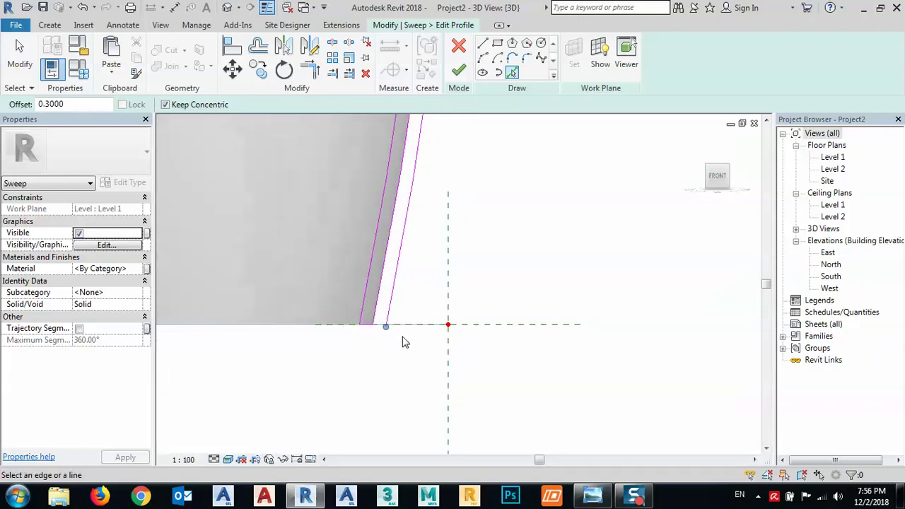
pyautogui.press('Escape')
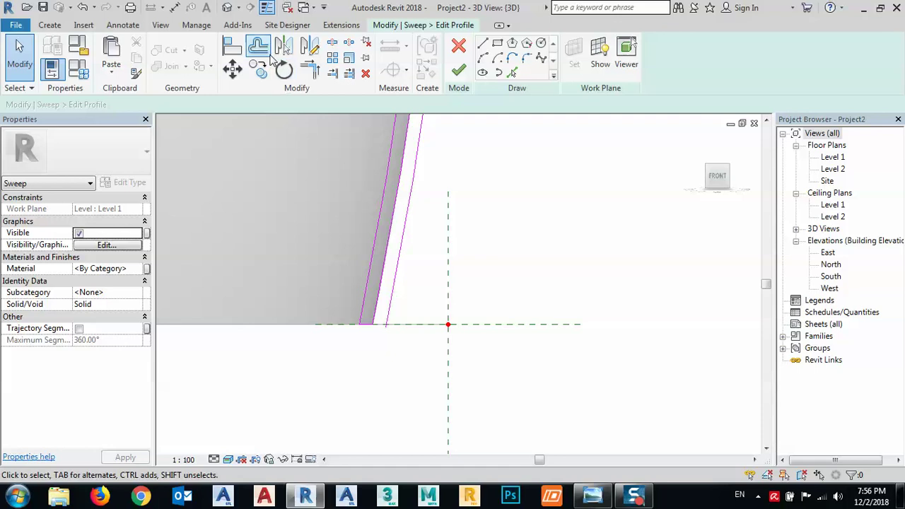
# Step: Trim/Extend to Corner the profile lines to close the bottom and top-left corners
pyautogui.click(309, 69)
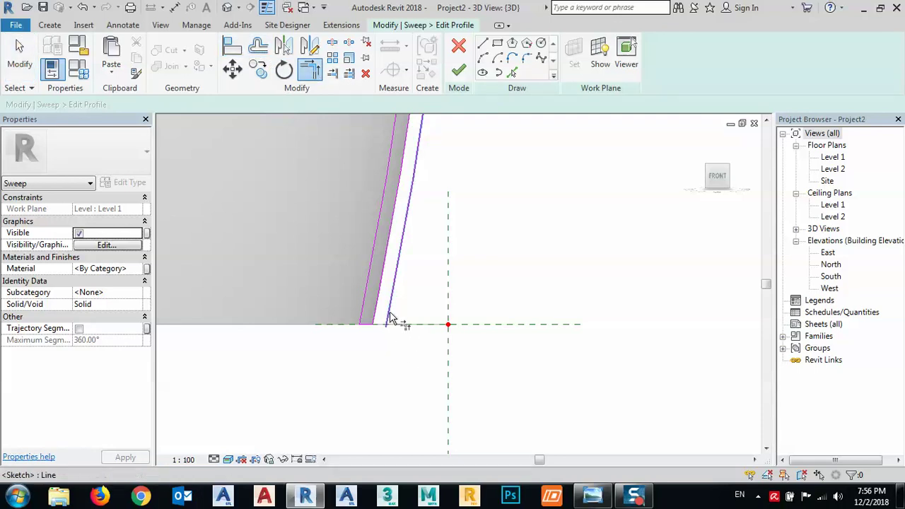
pyautogui.click(391, 323)
pyautogui.scroll(4, 373, 332)
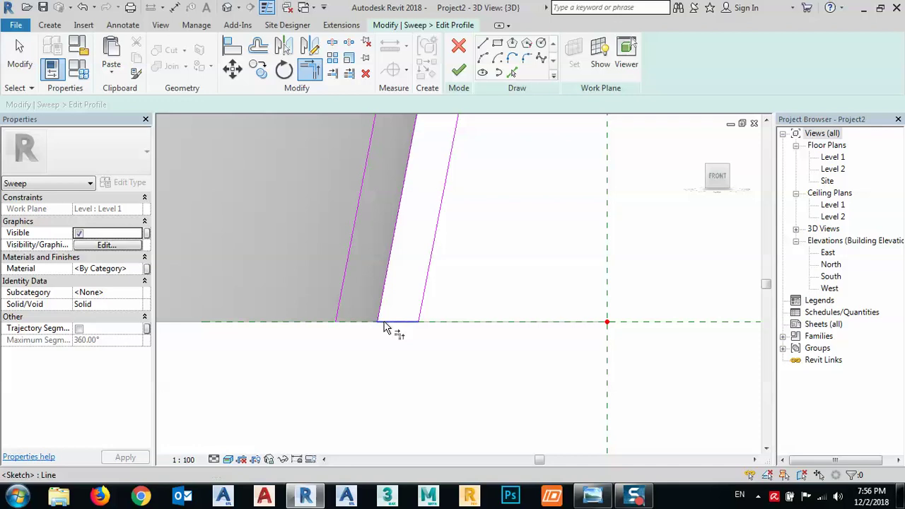
pyautogui.click(388, 324)
pyautogui.scroll(-2, 406, 401)
pyautogui.scroll(-4, 413, 403)
pyautogui.scroll(5, 325, 209)
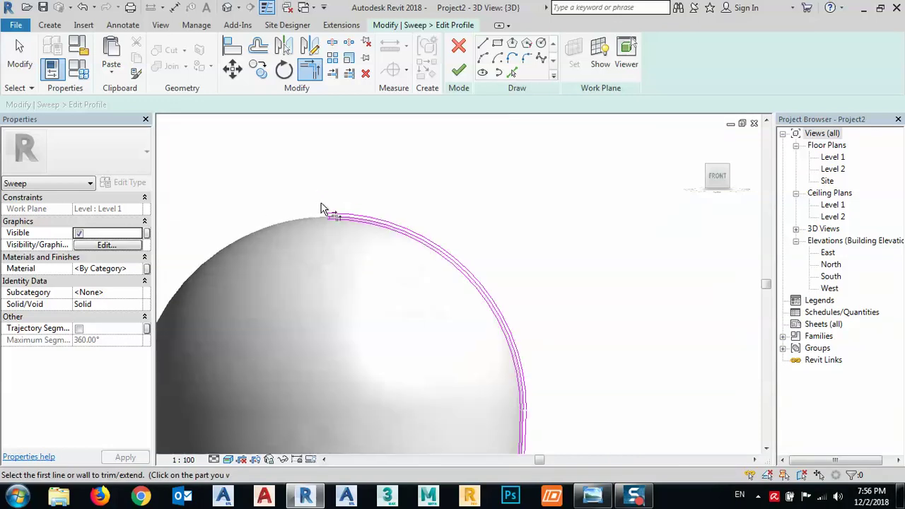
pyautogui.scroll(3, 344, 228)
pyautogui.click(346, 295)
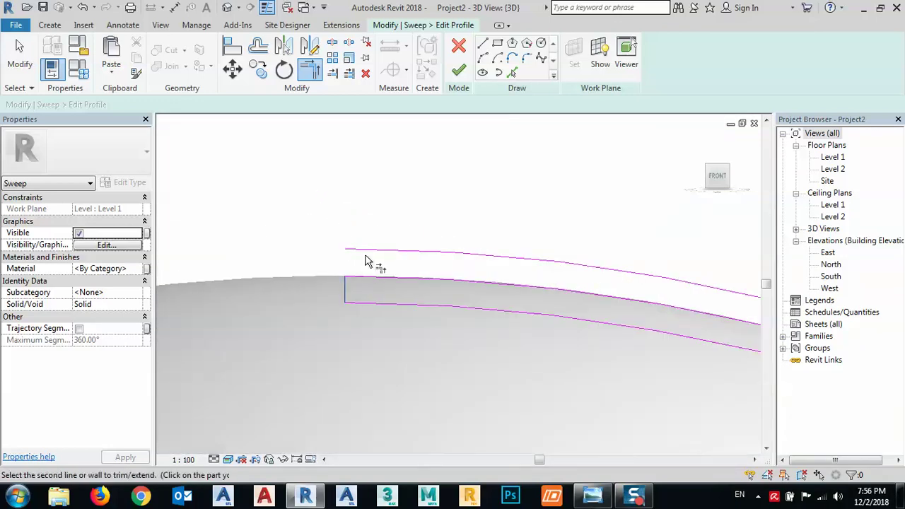
pyautogui.click(366, 256)
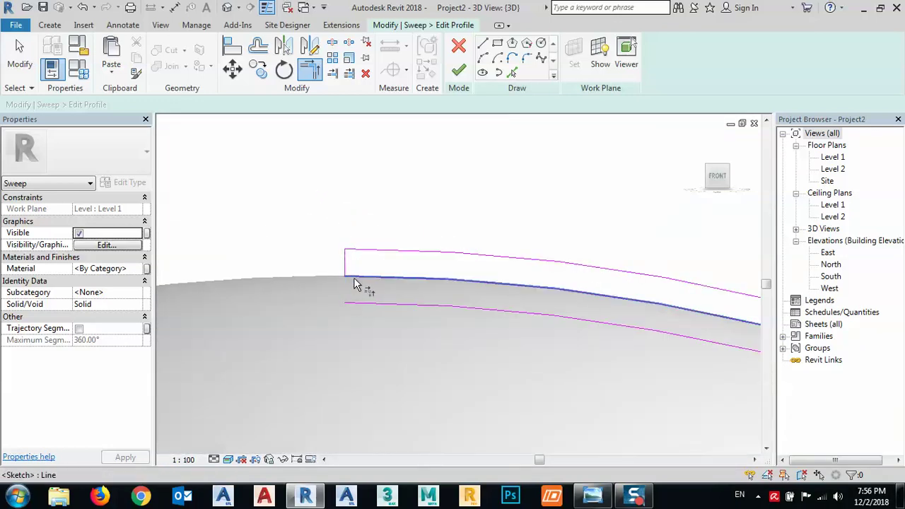
pyautogui.press('Escape')
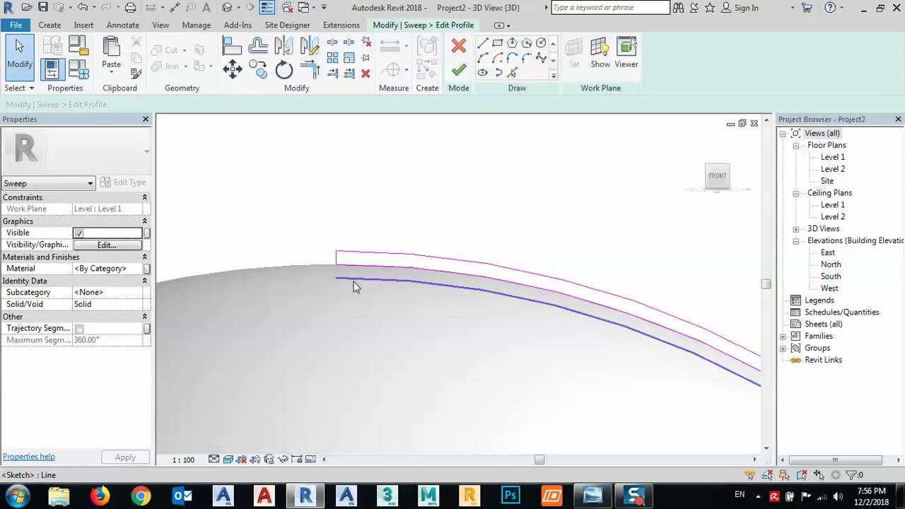
# Step: Check the arc and edge profile lines, then finish the profile sketch
pyautogui.click(354, 282)
pyautogui.click(306, 249)
pyautogui.moveTo(291, 205)
pyautogui.keyDown('shift'); pyautogui.mouseDown(button='middle')
pyautogui.moveTo(441, 222)
pyautogui.moveTo(474, 344)
pyautogui.mouseUp(button='middle'); pyautogui.keyUp('shift')
pyautogui.scroll(3, 475, 349)
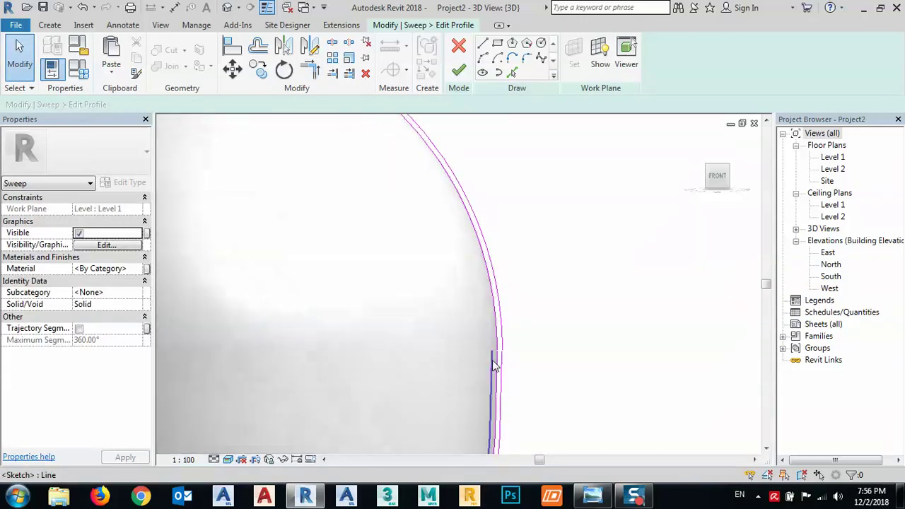
pyautogui.click(490, 358)
pyautogui.click(467, 303)
pyautogui.scroll(-2, 467, 303)
pyautogui.scroll(-2, 458, 301)
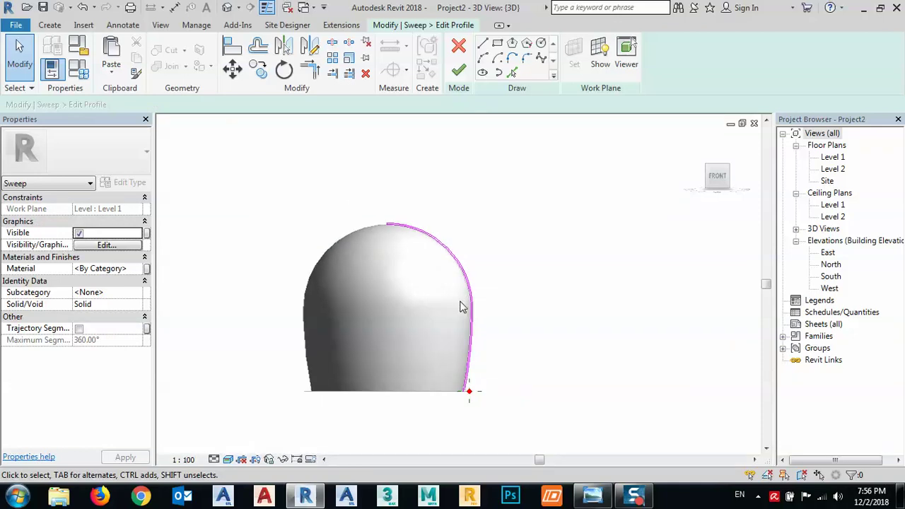
pyautogui.click(458, 69)
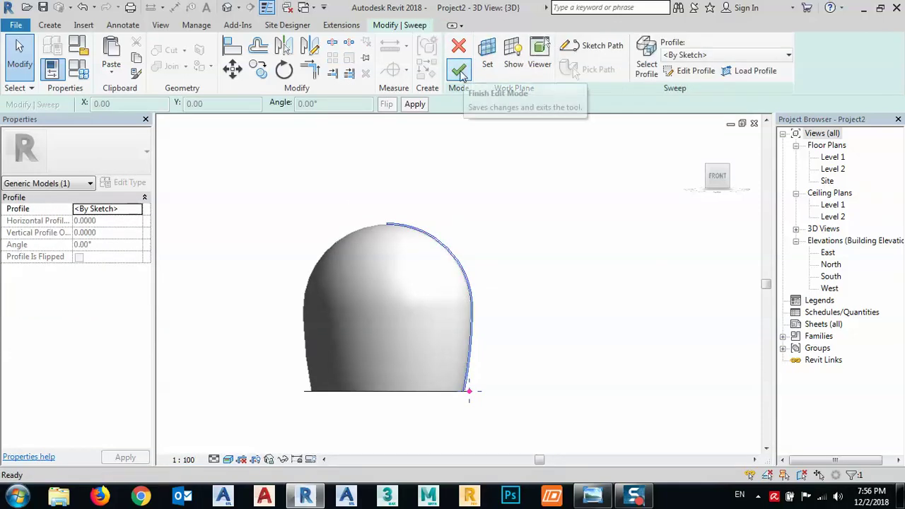
# Step: Complete the dome sweep, orbit to inspect its hollow underside, then view the dome and box from Top
pyautogui.click(459, 71)
pyautogui.click(476, 272)
pyautogui.keyDown('shift'); pyautogui.moveTo(467, 408); pyautogui.dragTo(294, 350, button='middle'); pyautogui.keyUp('shift')
pyautogui.scroll(10, 294, 350)
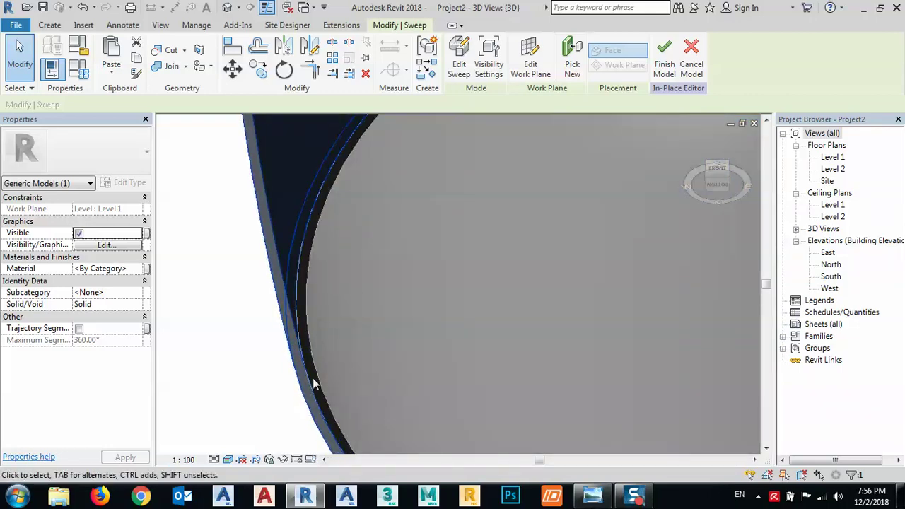
pyautogui.click(240, 312)
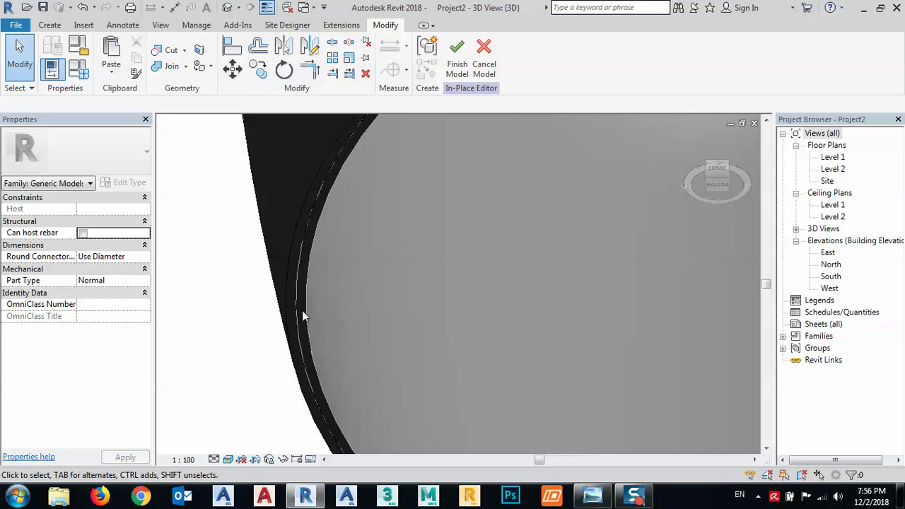
pyautogui.scroll(-10, 302, 316)
pyautogui.keyDown('shift'); pyautogui.moveTo(329, 291); pyautogui.dragTo(495, 379, button='middle'); pyautogui.keyUp('shift')
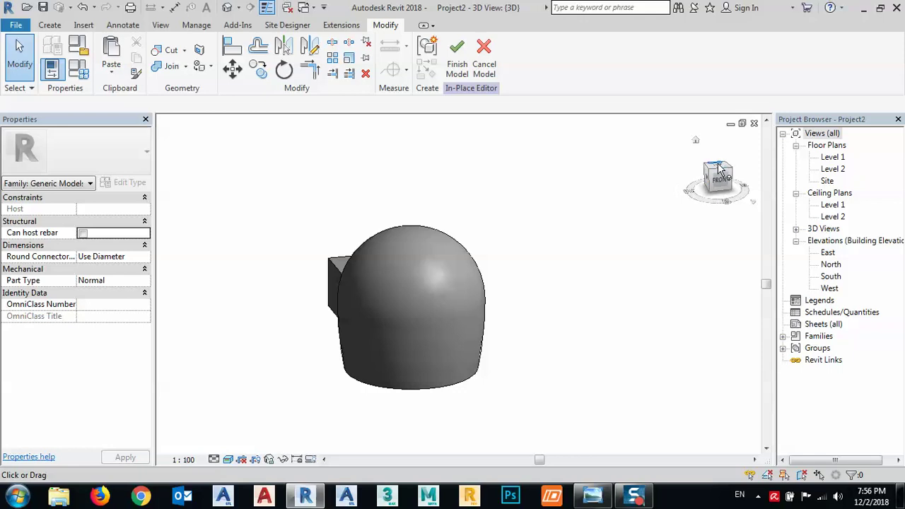
pyautogui.moveTo(720, 170); pyautogui.dragTo(695, 197)
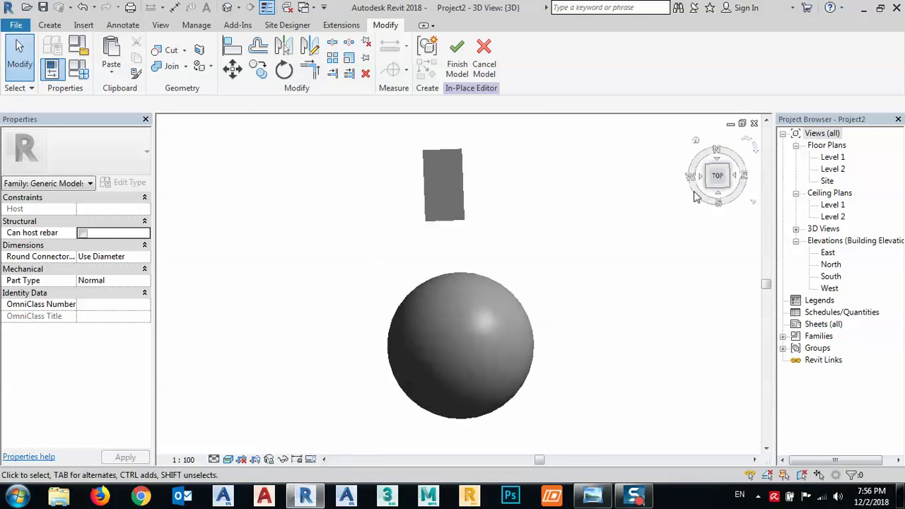
# Step: Resize the rectangular box by dragging its side shape handles
pyautogui.moveTo(562, 236); pyautogui.dragTo(532, 235, button='middle')
pyautogui.click(394, 212)
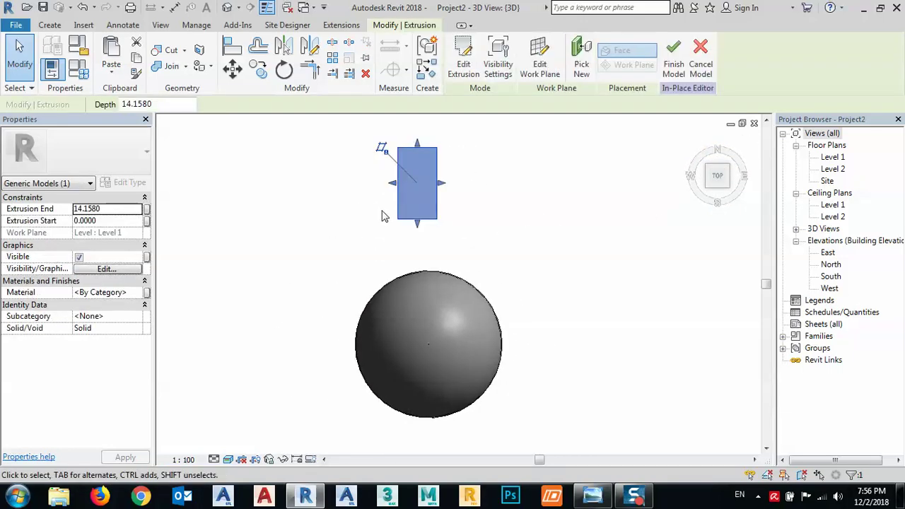
pyautogui.moveTo(442, 182); pyautogui.dragTo(624, 183)
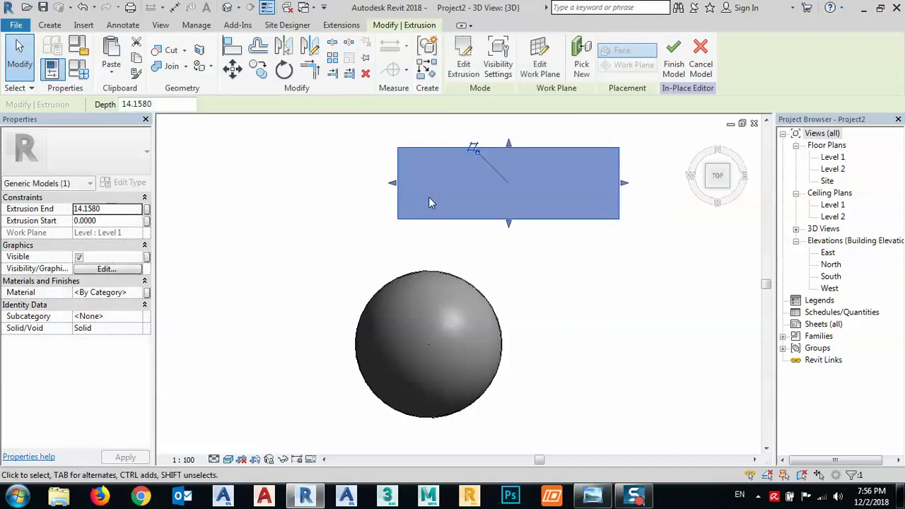
pyautogui.moveTo(394, 184); pyautogui.dragTo(539, 177)
pyautogui.moveTo(564, 309); pyautogui.dragTo(505, 243, button='middle')
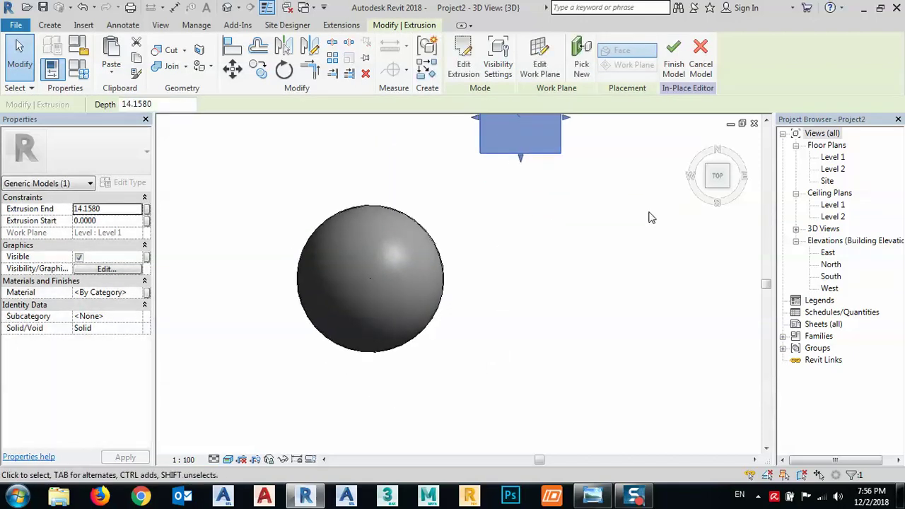
# Step: Start a void extrusion from the Front view, then briefly check the mosque reference photo
pyautogui.click(720, 200)
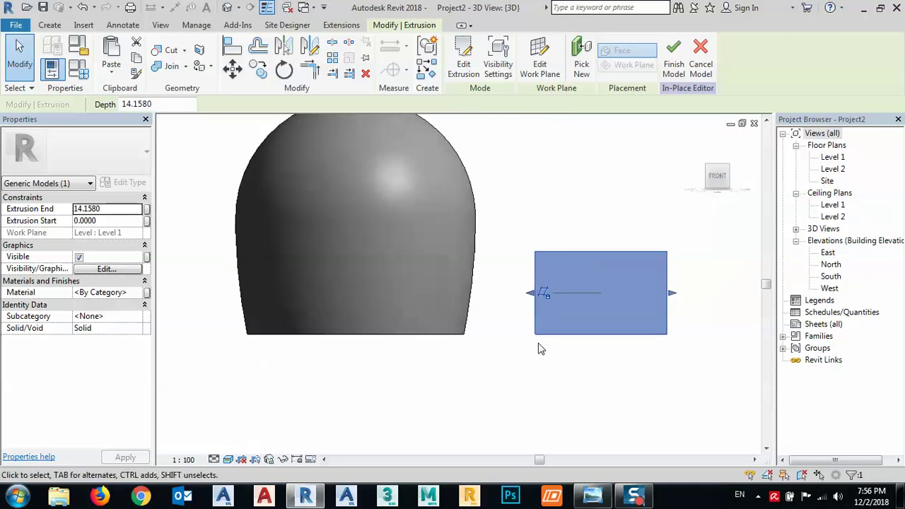
pyautogui.click(540, 348)
pyautogui.scroll(-1, 342, 216)
pyautogui.moveTo(348, 243); pyautogui.dragTo(382, 261, button='middle')
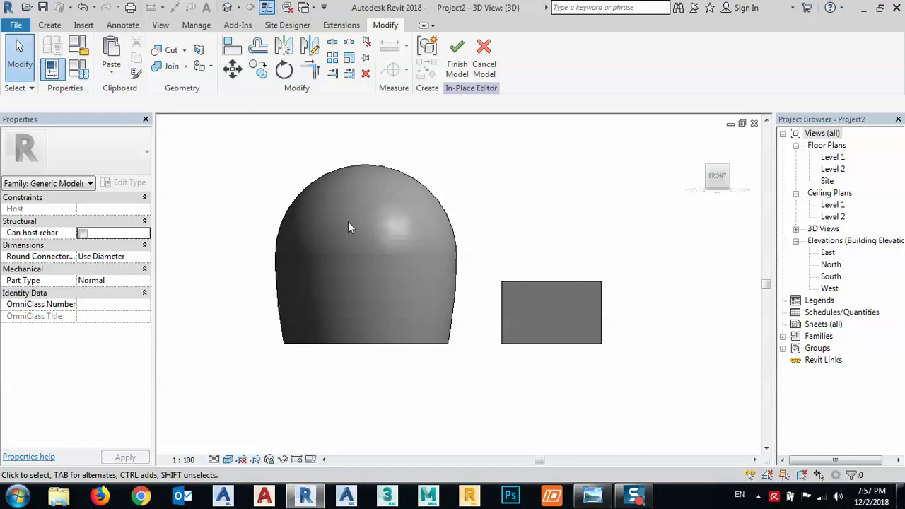
pyautogui.click(49, 26)
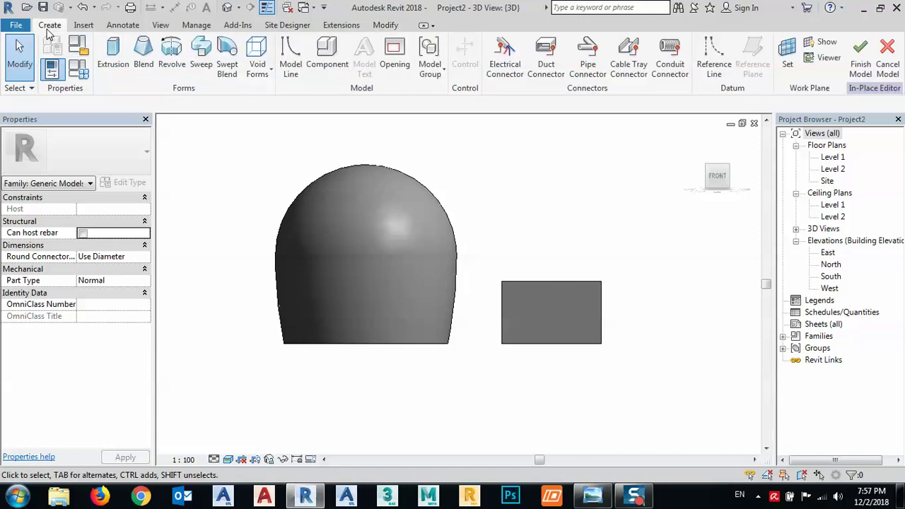
pyautogui.click(257, 57)
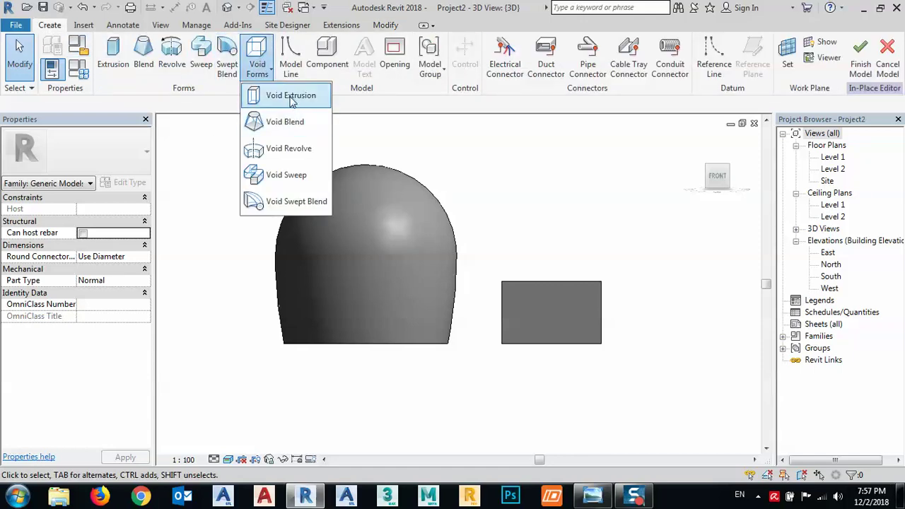
pyautogui.click(291, 97)
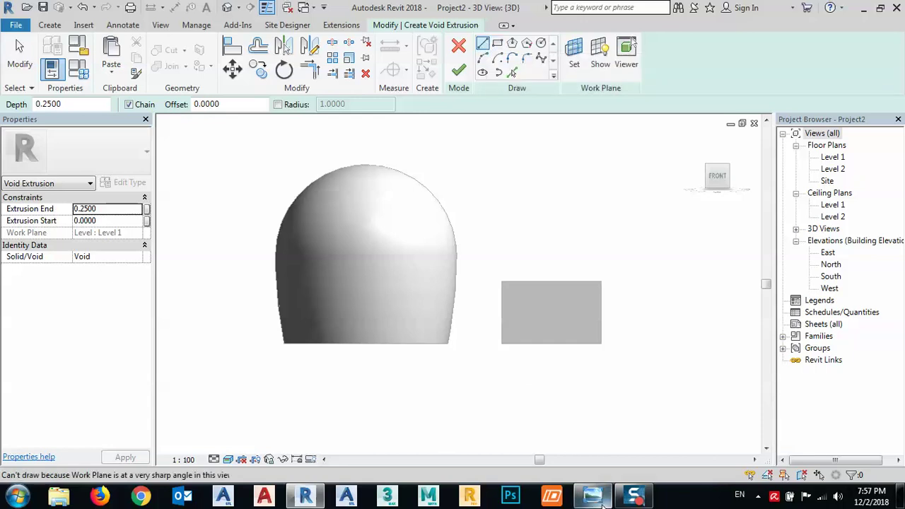
pyautogui.click(587, 424)
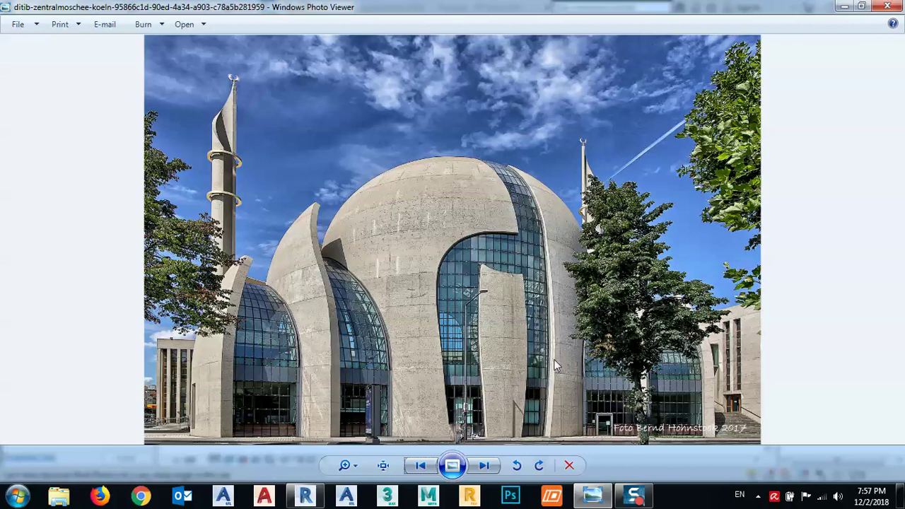
pyautogui.click(845, 7)
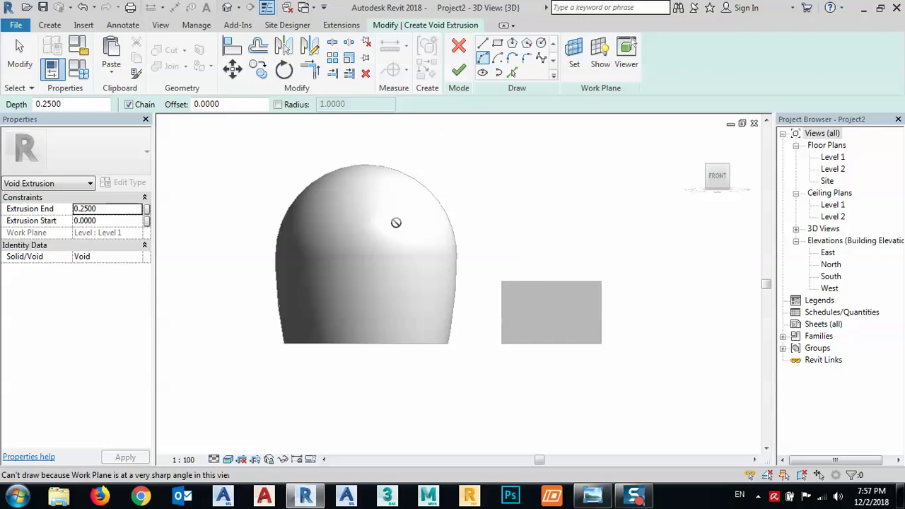
# Step: Set a new work plane for the void extrusion using Pick a plane
pyautogui.click(578, 53)
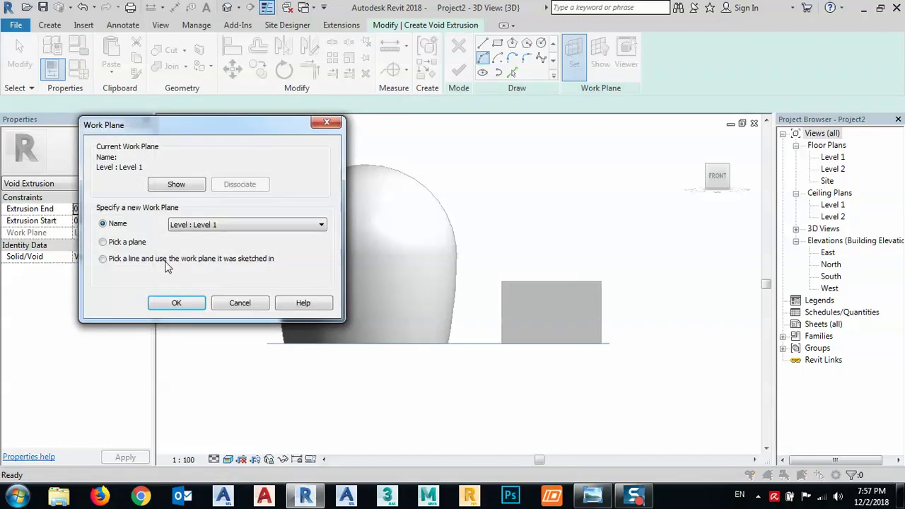
pyautogui.click(175, 304)
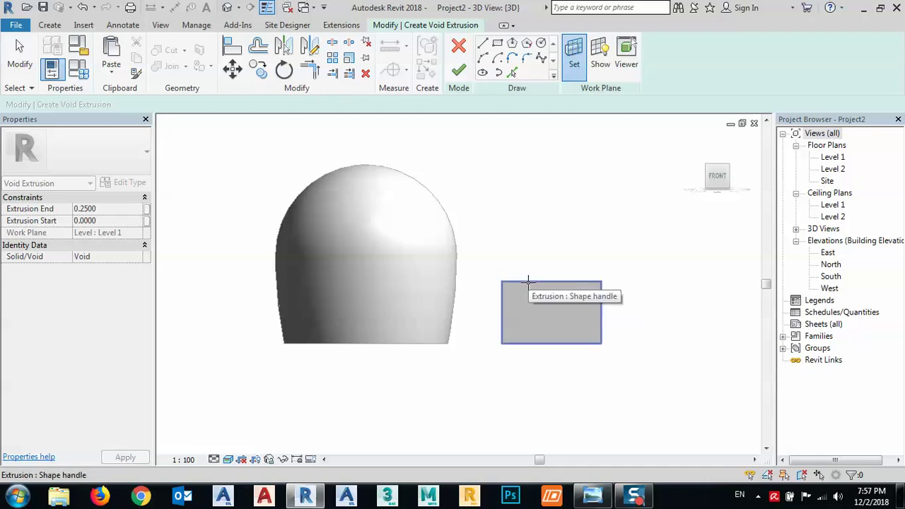
# Step: Use the box face as work plane and draw a start-end-radius arc from dome top to base
pyautogui.click(529, 281)
pyautogui.moveTo(413, 289)
pyautogui.mouseDown(button='middle')
pyautogui.moveTo(414, 279)
pyautogui.moveTo(423, 288)
pyautogui.mouseUp(button='middle')
pyautogui.click(483, 58)
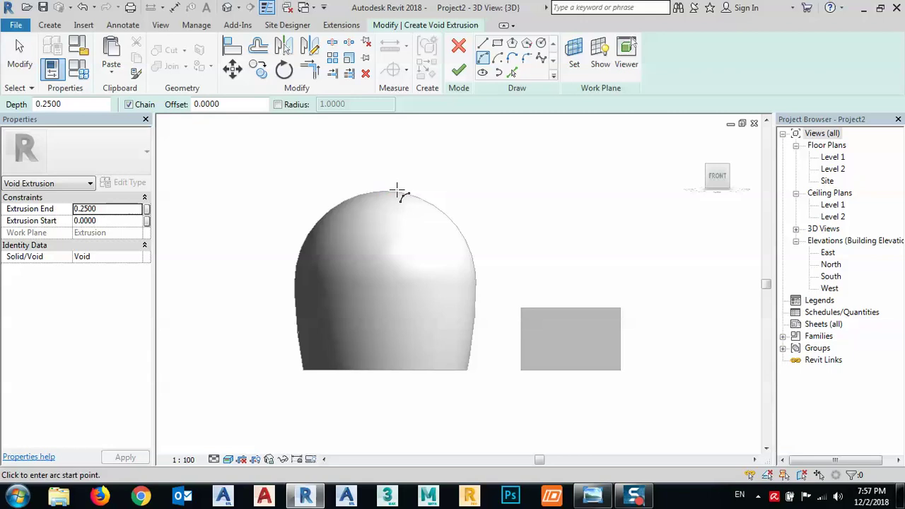
pyautogui.click(397, 191)
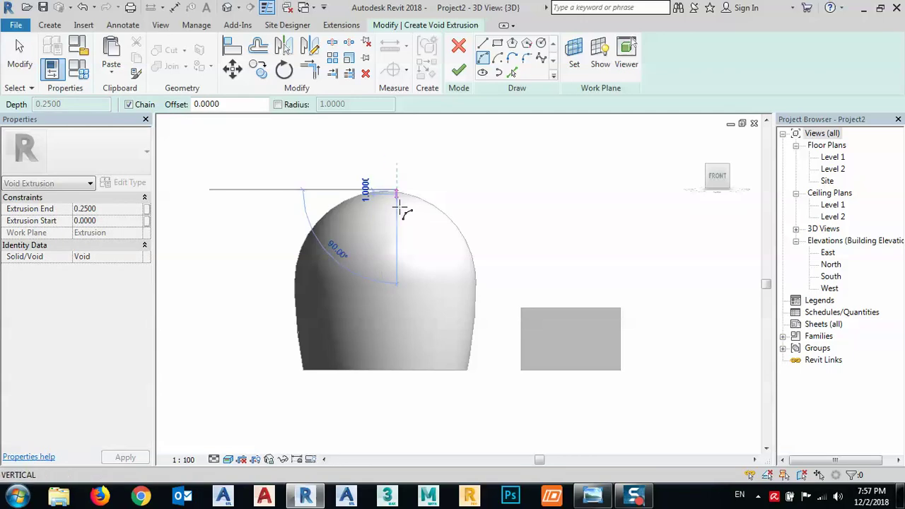
pyautogui.click(409, 380)
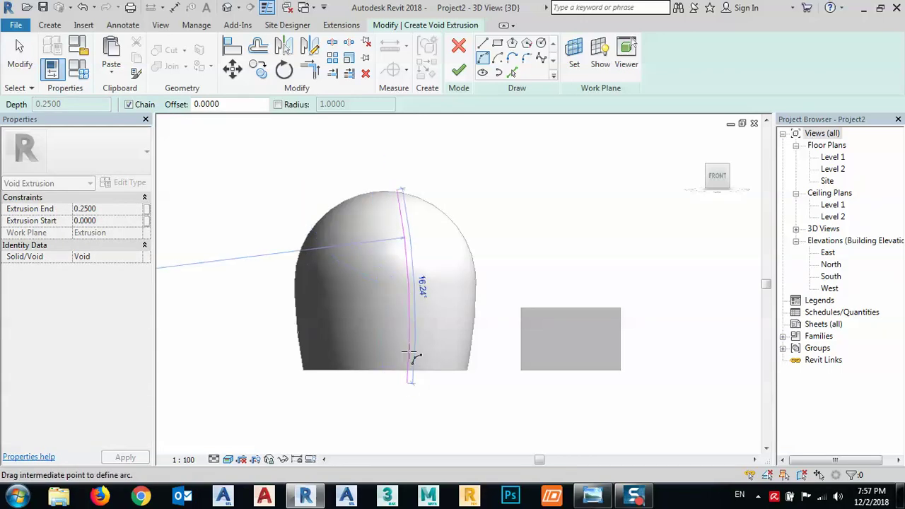
pyautogui.click(411, 284)
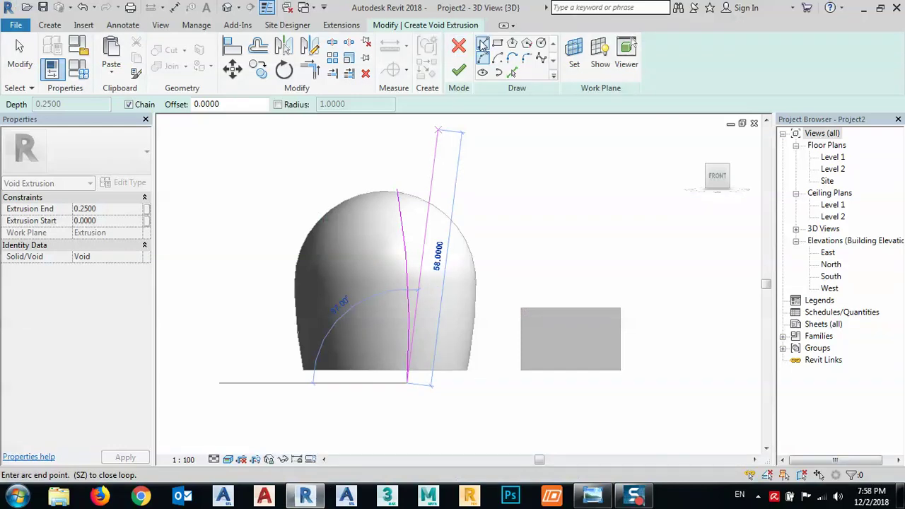
# Step: Sketch the void's lower line and start-end-radius arcs along the dome's curve to the base
pyautogui.click(484, 48)
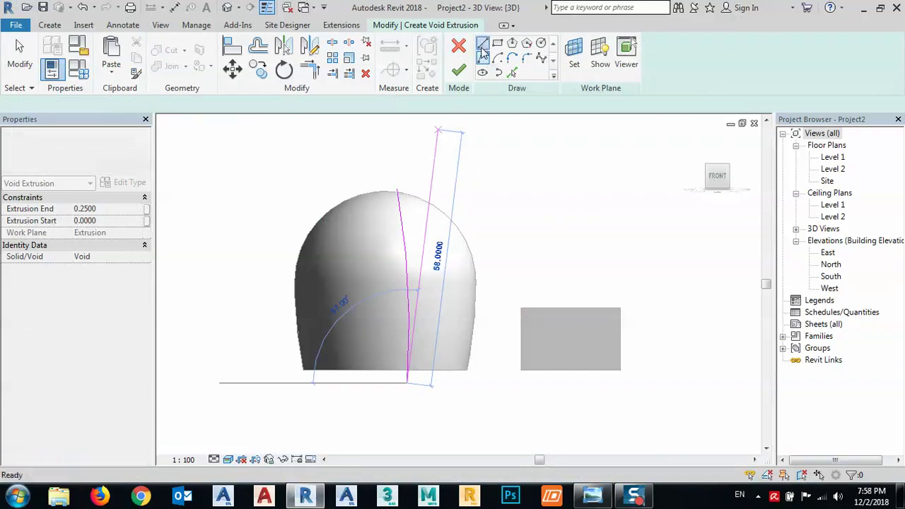
pyautogui.click(391, 382)
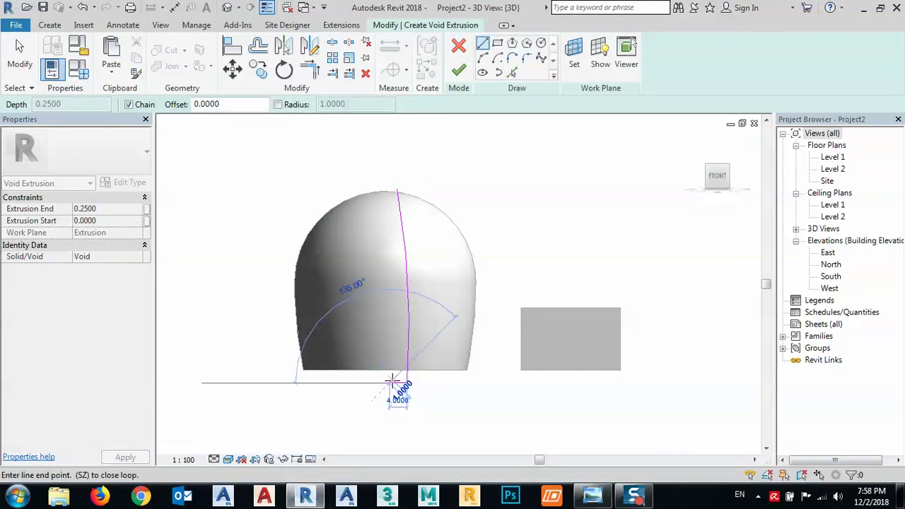
pyautogui.click(485, 59)
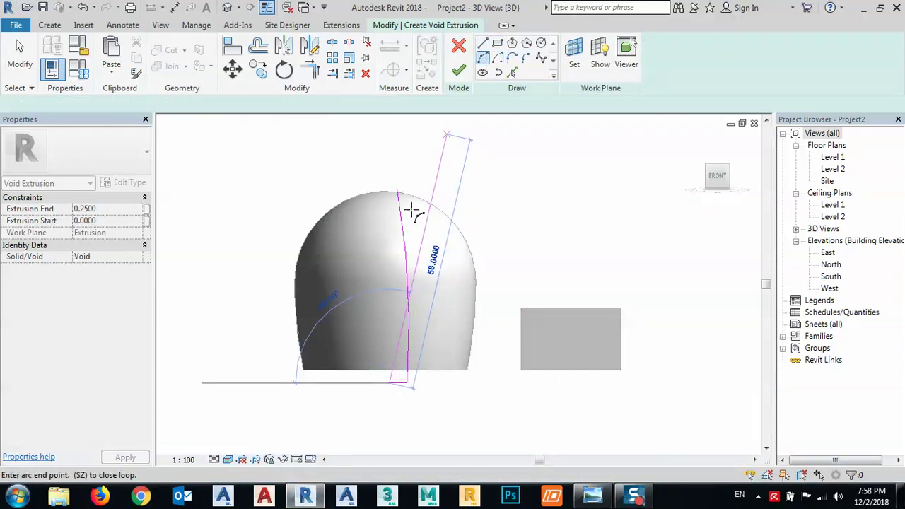
pyautogui.click(381, 269)
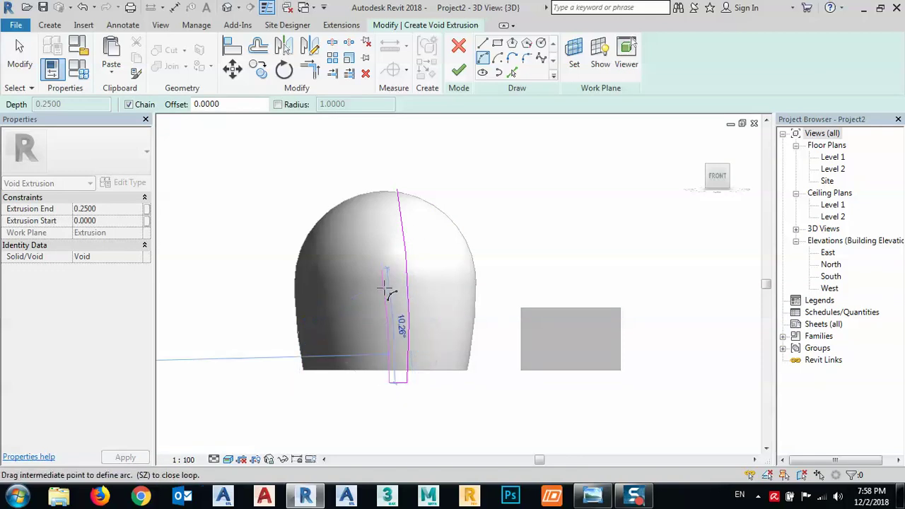
pyautogui.click(379, 285)
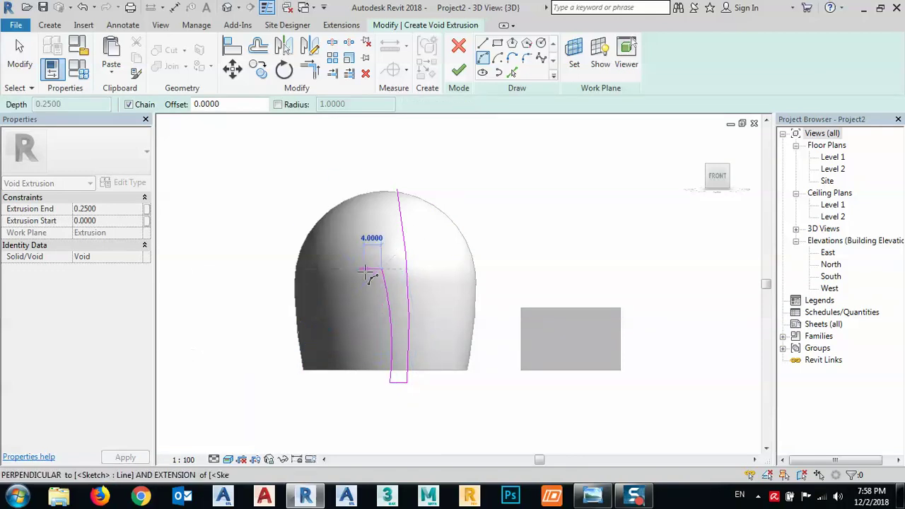
pyautogui.scroll(5, 370, 276)
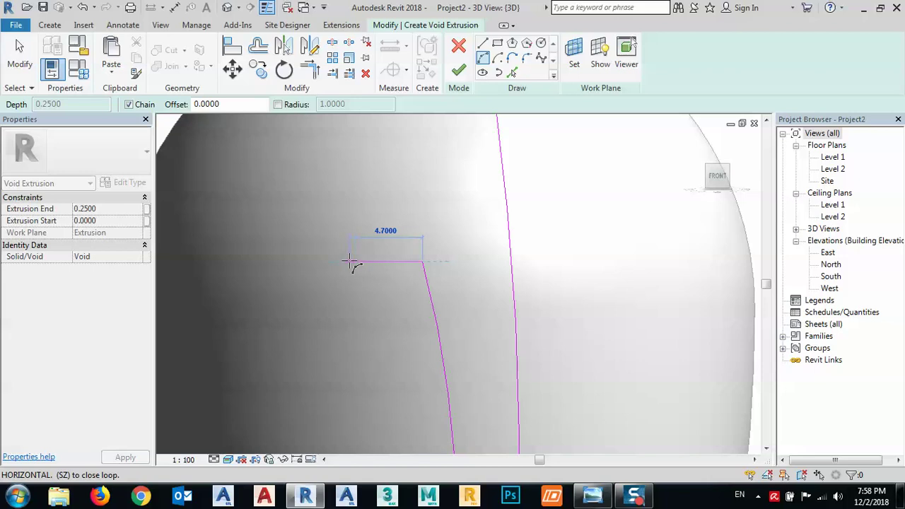
pyautogui.click(386, 272)
pyautogui.click(353, 297)
pyautogui.scroll(-2, 343, 215)
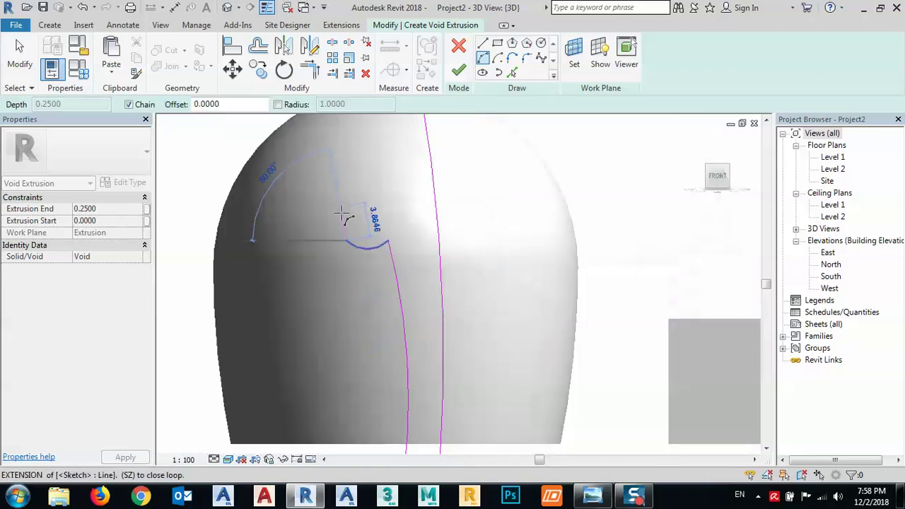
pyautogui.moveTo(359, 439); pyautogui.dragTo(359, 345, button='middle')
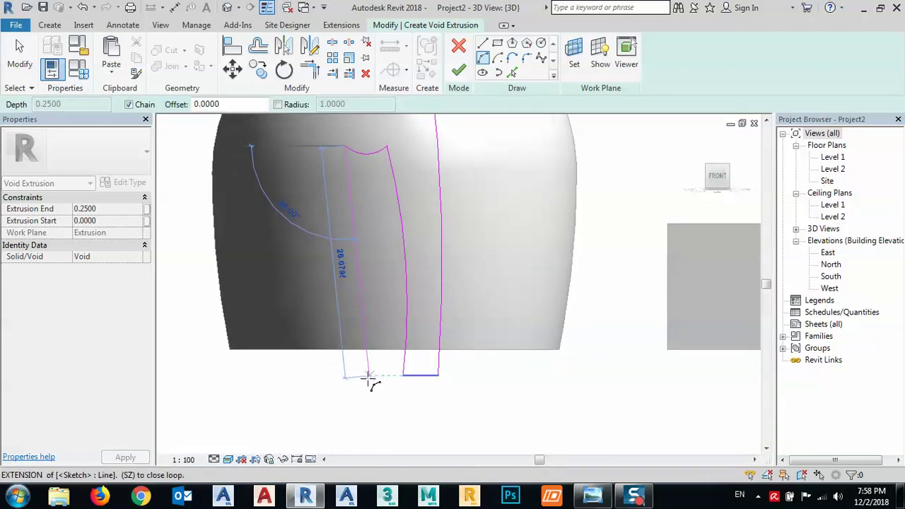
pyautogui.click(360, 376)
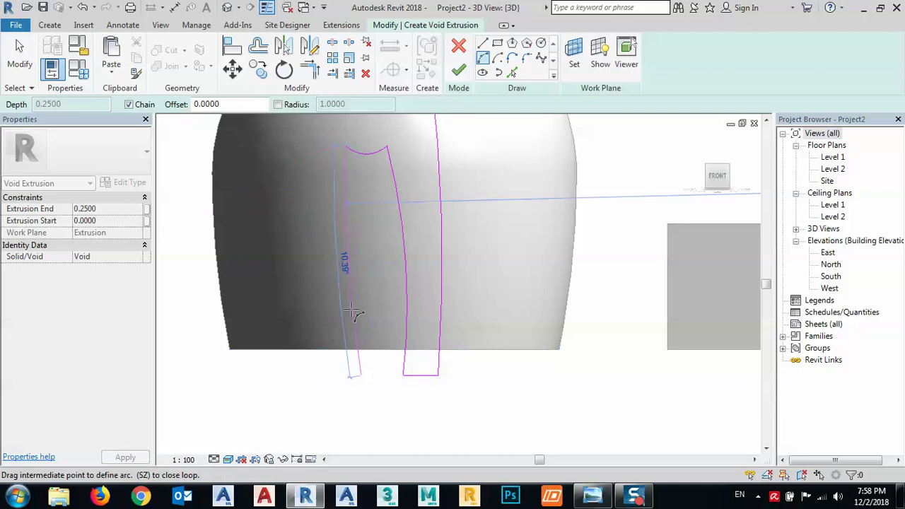
pyautogui.click(360, 356)
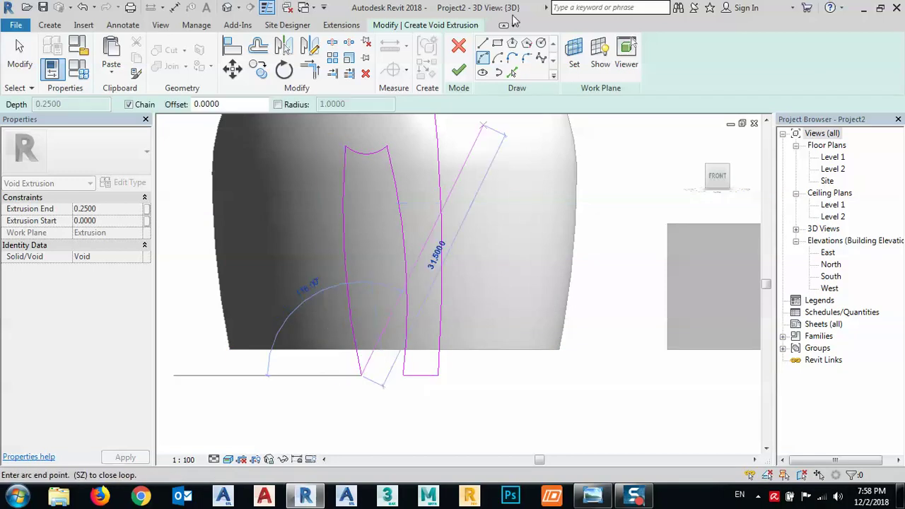
# Step: Close the strip's bottom with a short line and check it against the mosque photo
pyautogui.click(484, 44)
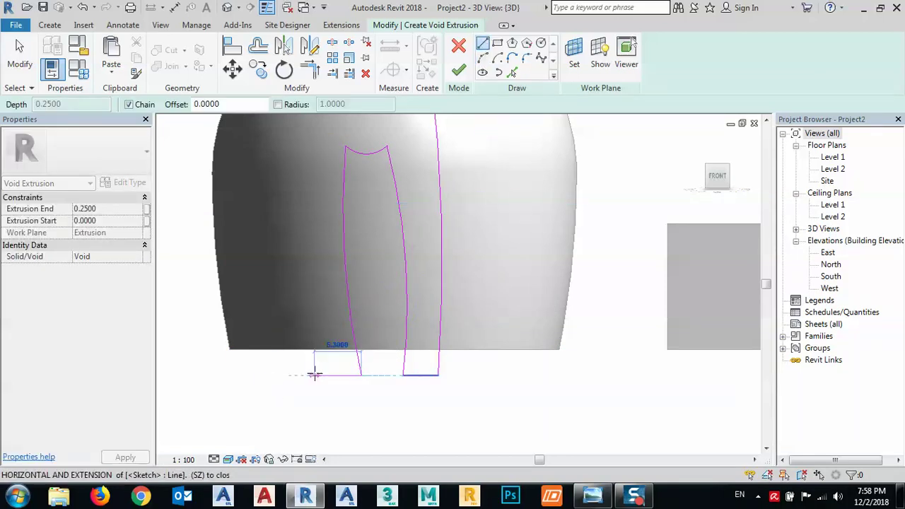
pyautogui.click(306, 375)
pyautogui.moveTo(309, 228); pyautogui.dragTo(313, 340, button='middle')
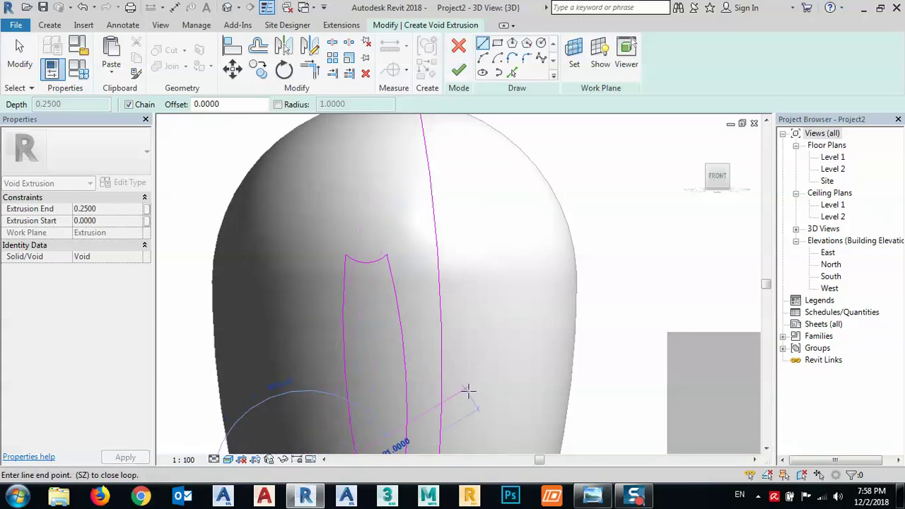
pyautogui.click(593, 496)
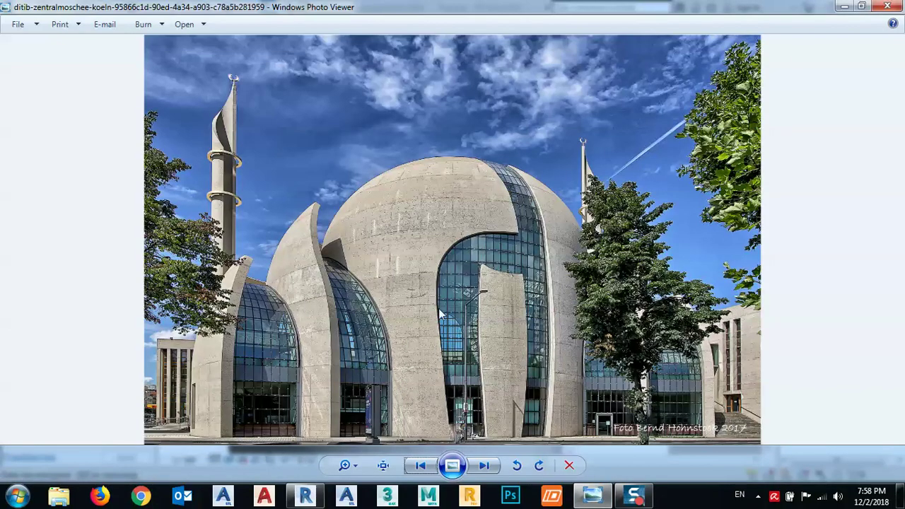
pyautogui.click(844, 6)
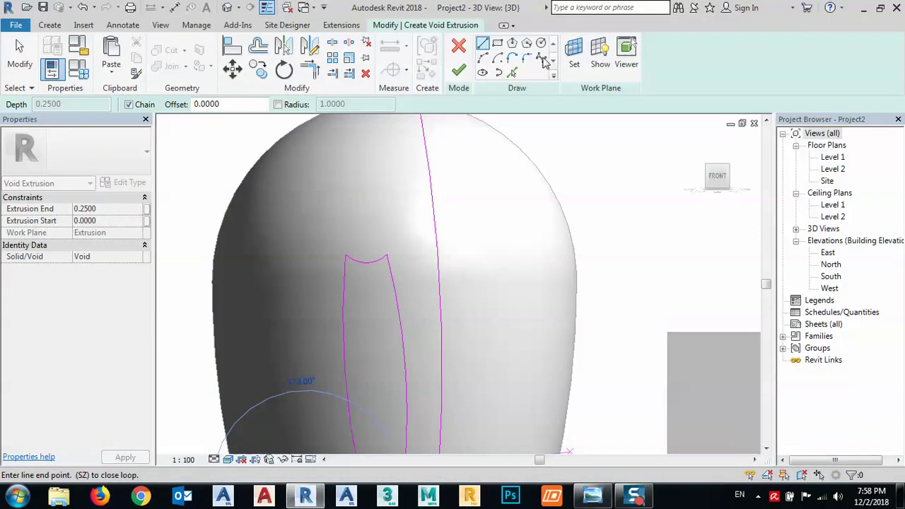
# Step: Add arcs up the left edge and over to the dome's crown, completing the hooked outline
pyautogui.click(482, 61)
pyautogui.scroll(-3, 423, 121)
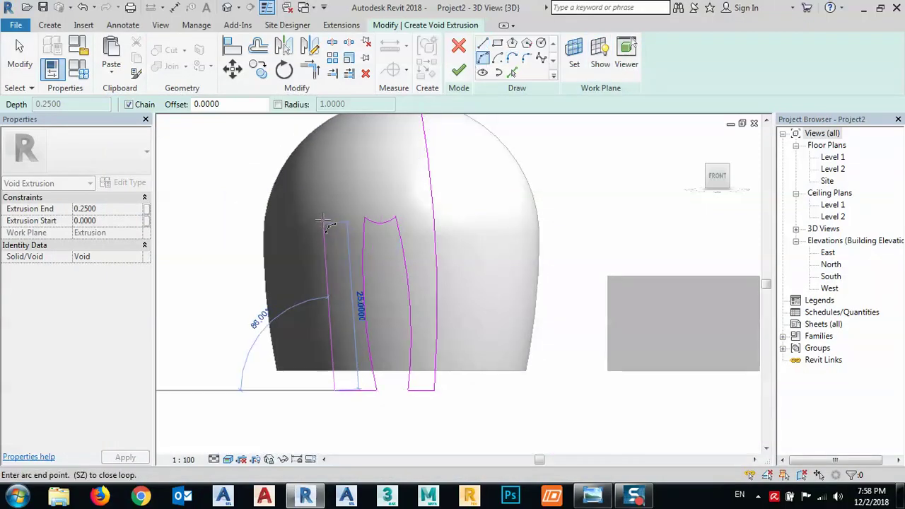
pyautogui.click(319, 210)
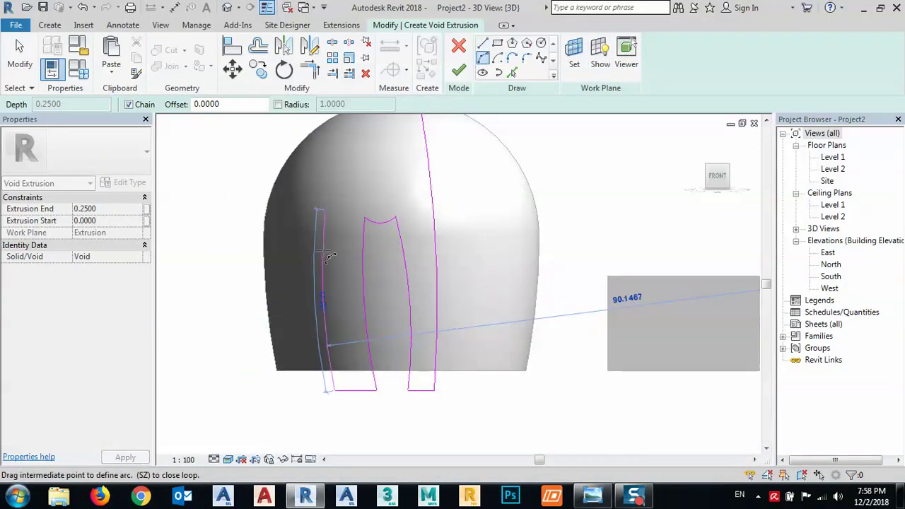
pyautogui.click(322, 256)
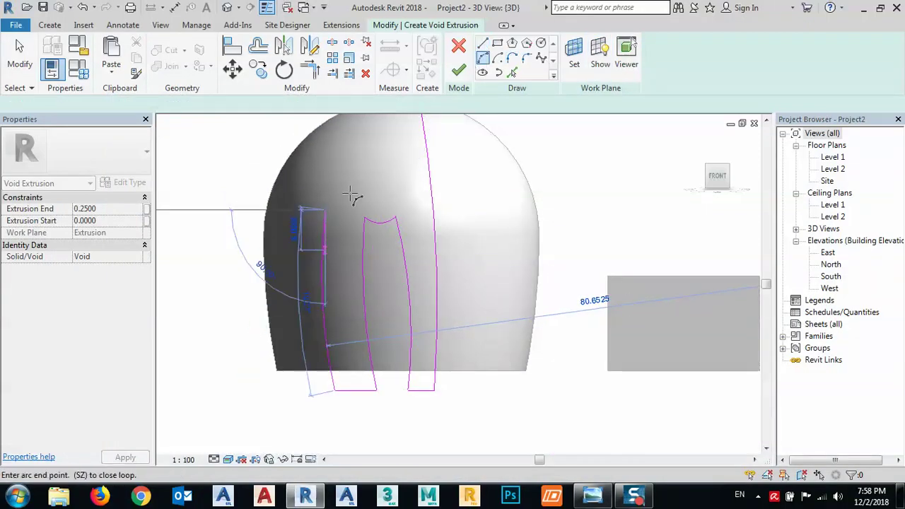
pyautogui.click(396, 154)
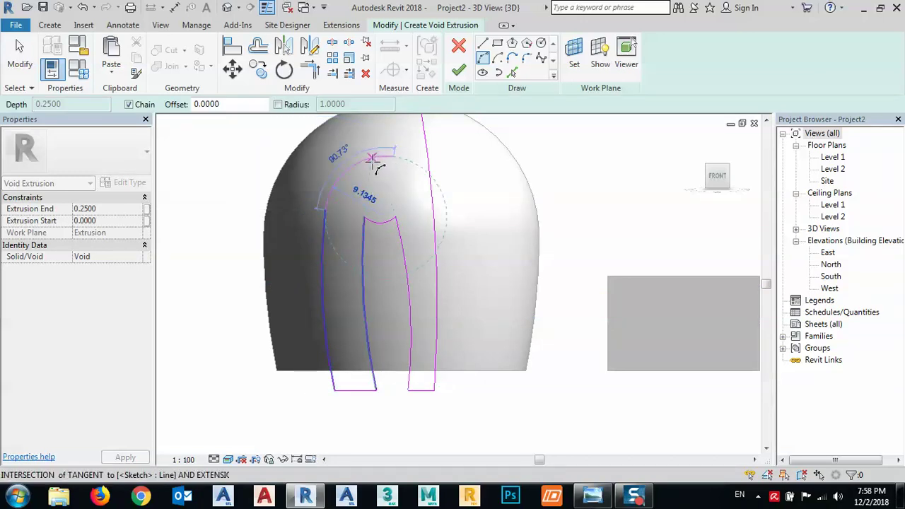
pyautogui.moveTo(403, 150); pyautogui.dragTo(407, 280, button='middle')
pyautogui.scroll(2, 397, 234)
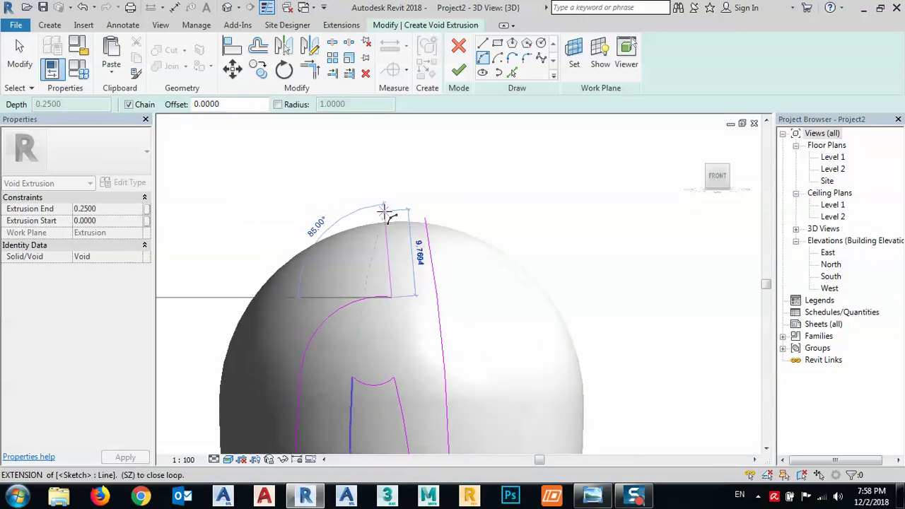
pyautogui.click(383, 210)
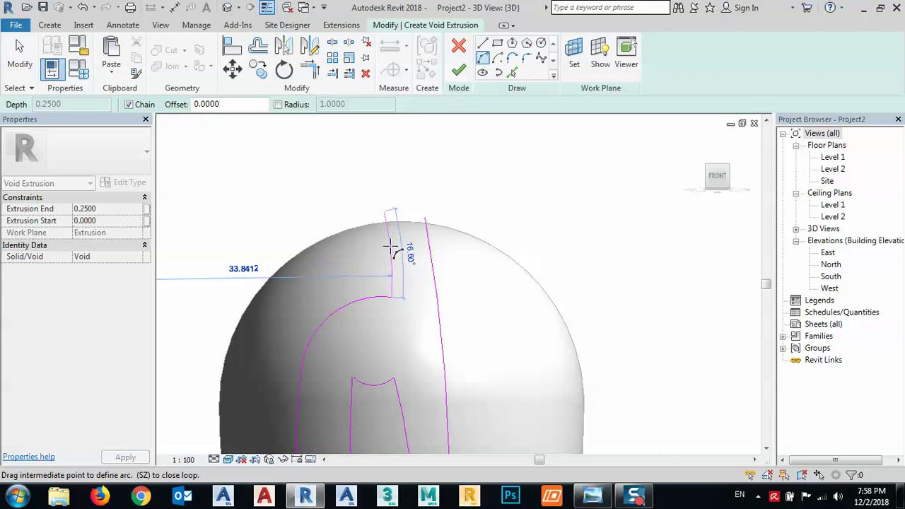
pyautogui.click(391, 247)
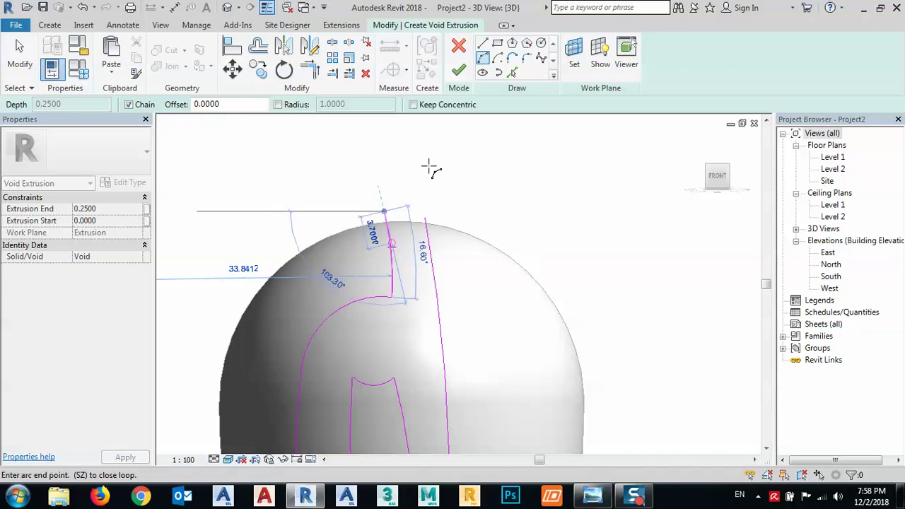
pyautogui.click(484, 44)
pyautogui.press('Escape')
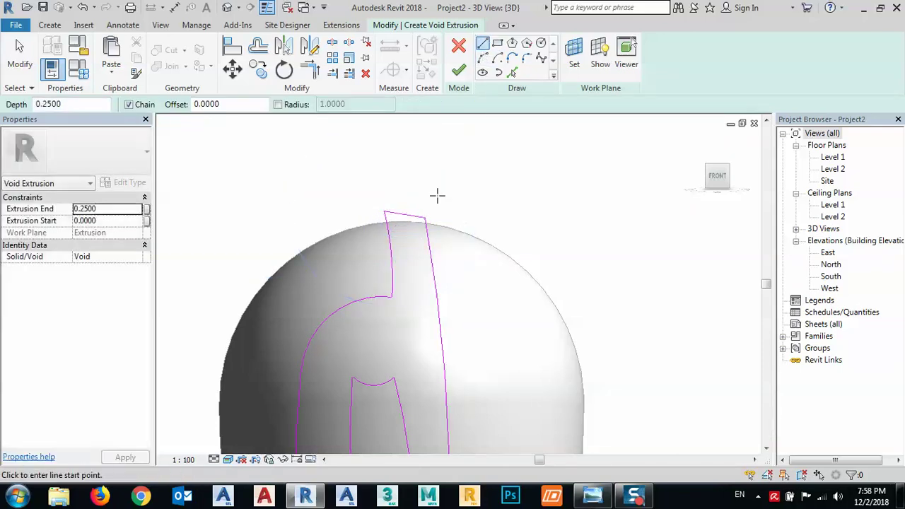
# Step: Compare the finished strip outline against the mosque reference photo again
pyautogui.scroll(-2, 441, 178)
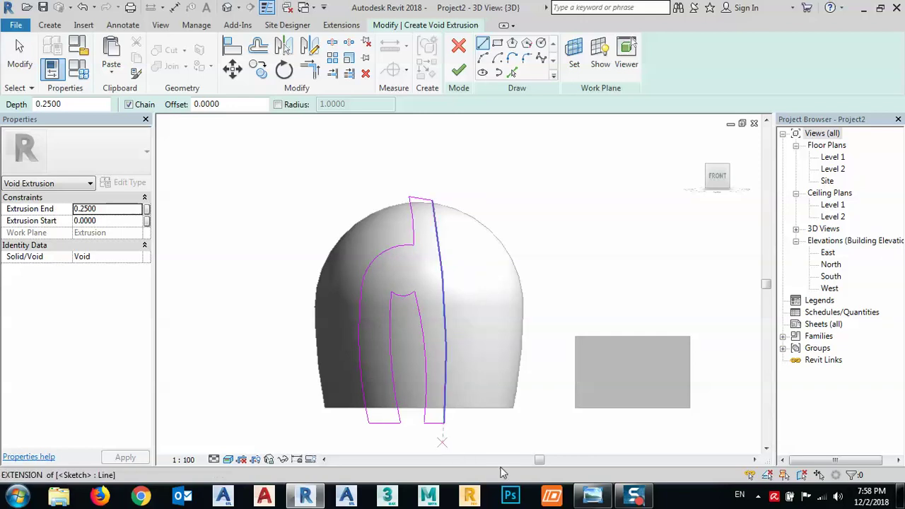
pyautogui.click(593, 495)
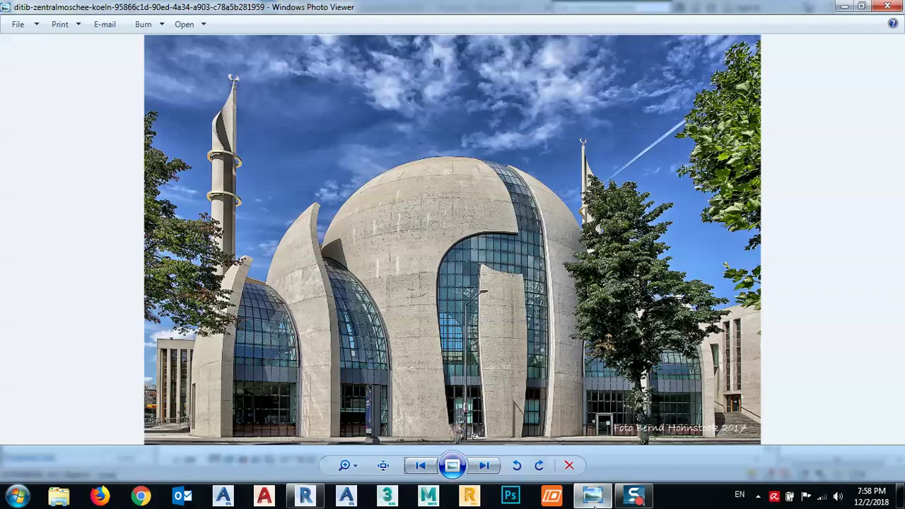
pyautogui.click(313, 501)
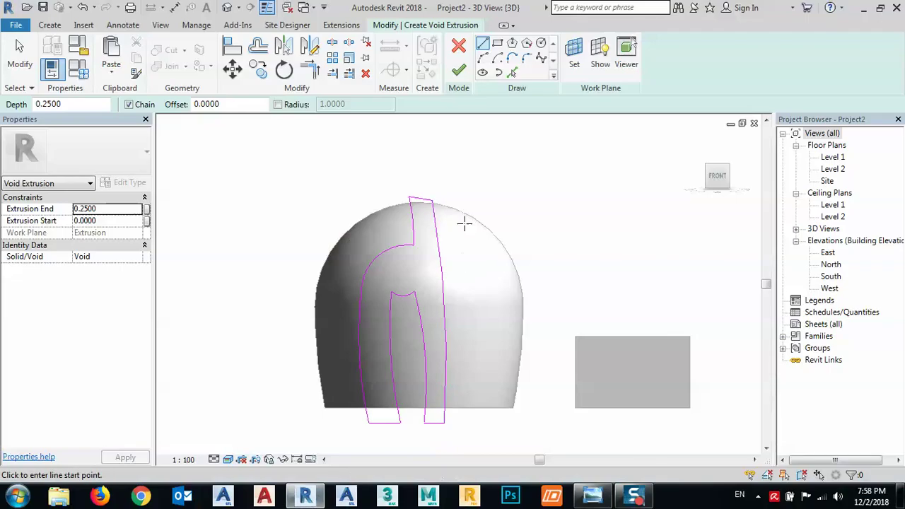
pyautogui.press('Escape')
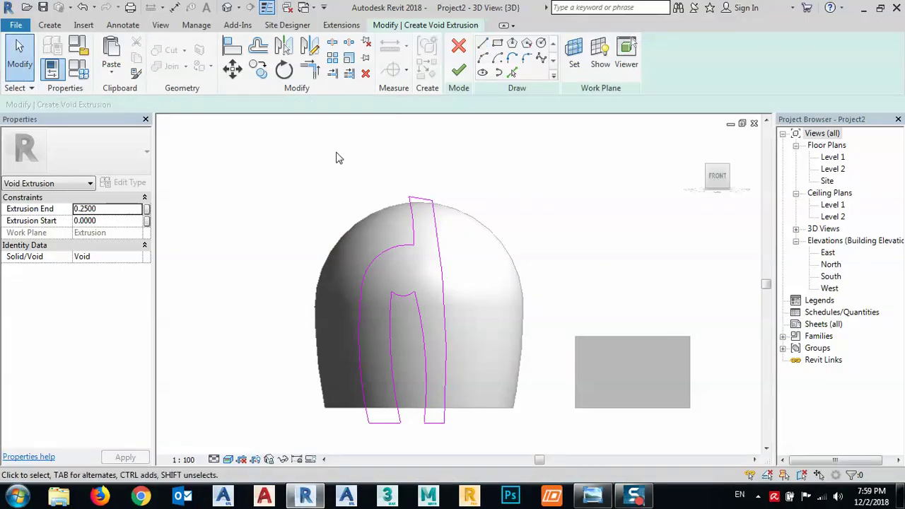
pyautogui.moveTo(336, 157)
pyautogui.mouseDown()
pyautogui.moveTo(478, 467)
pyautogui.moveTo(475, 455)
pyautogui.mouseUp()
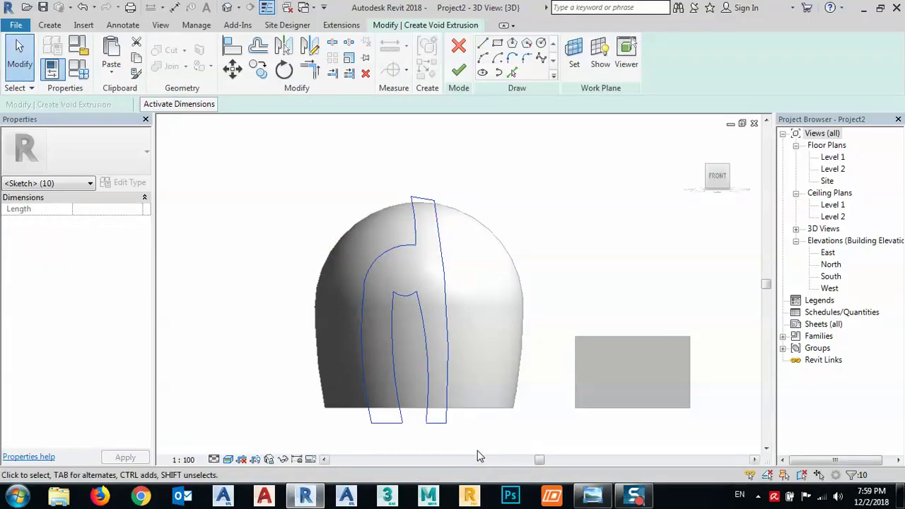
pyautogui.press('Right')
pyautogui.press('Right')
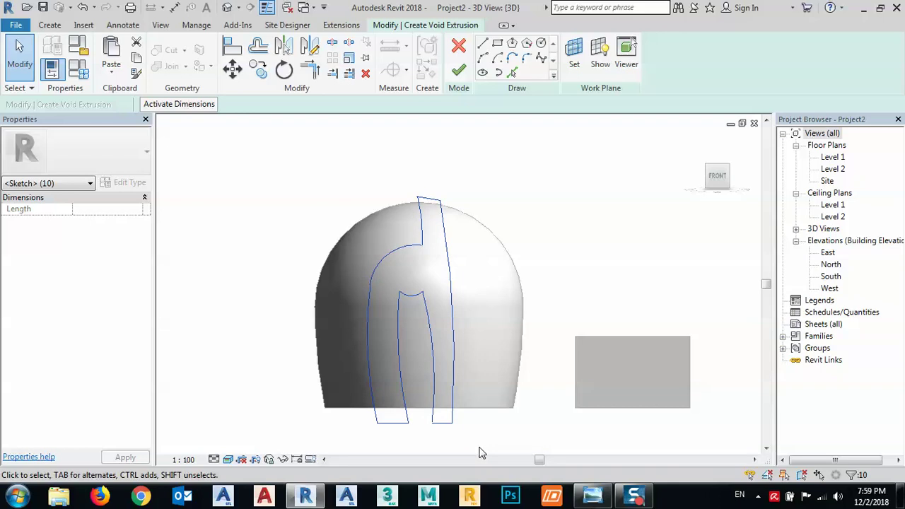
pyautogui.press('Up')
pyautogui.press('Right')
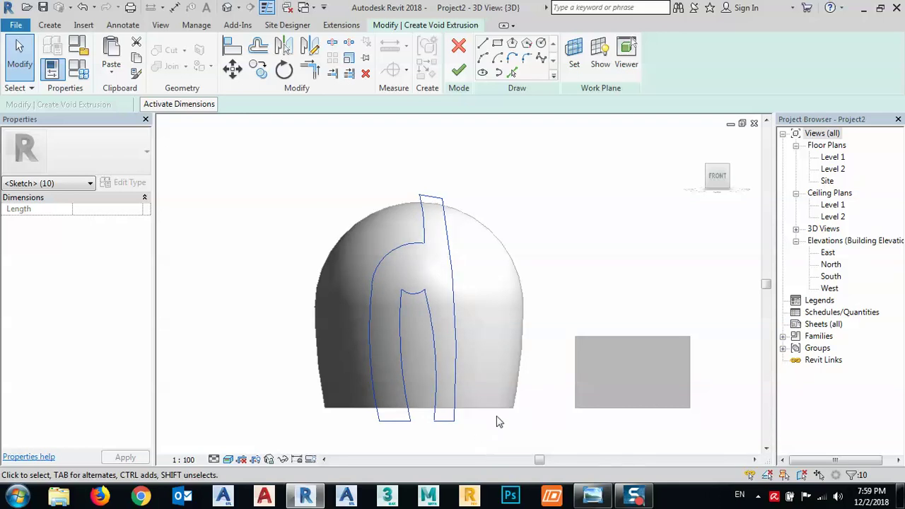
pyautogui.click(494, 428)
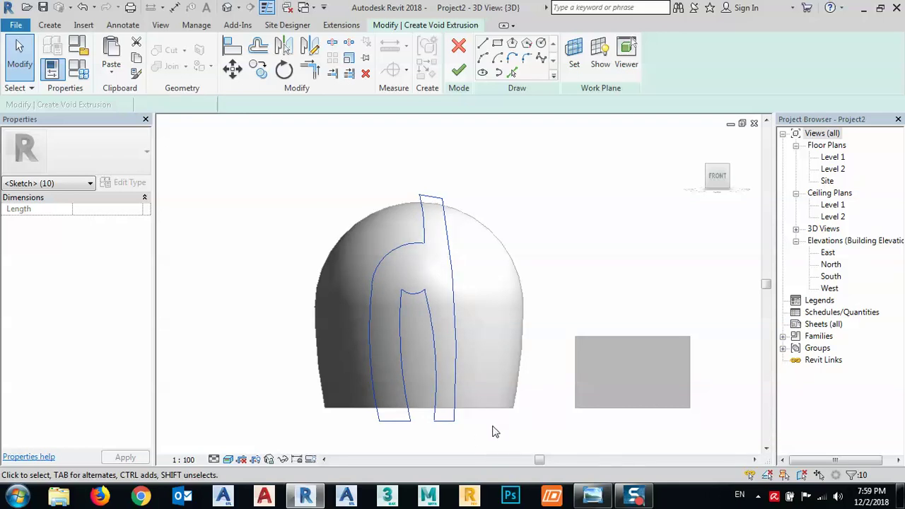
pyautogui.click(458, 364)
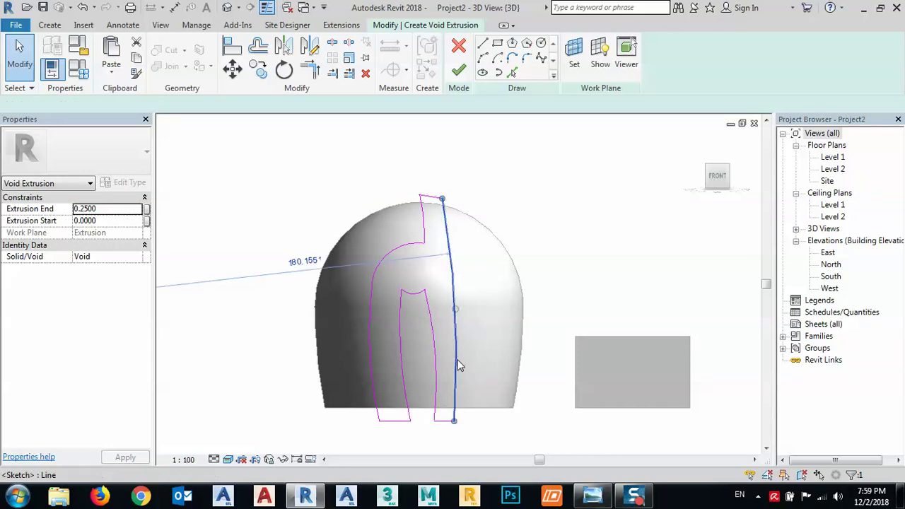
pyautogui.click(501, 426)
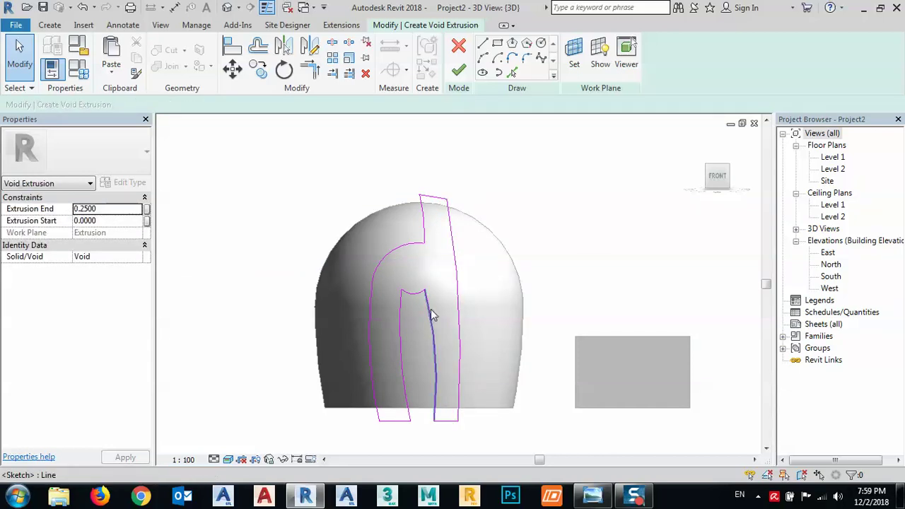
pyautogui.click(434, 317)
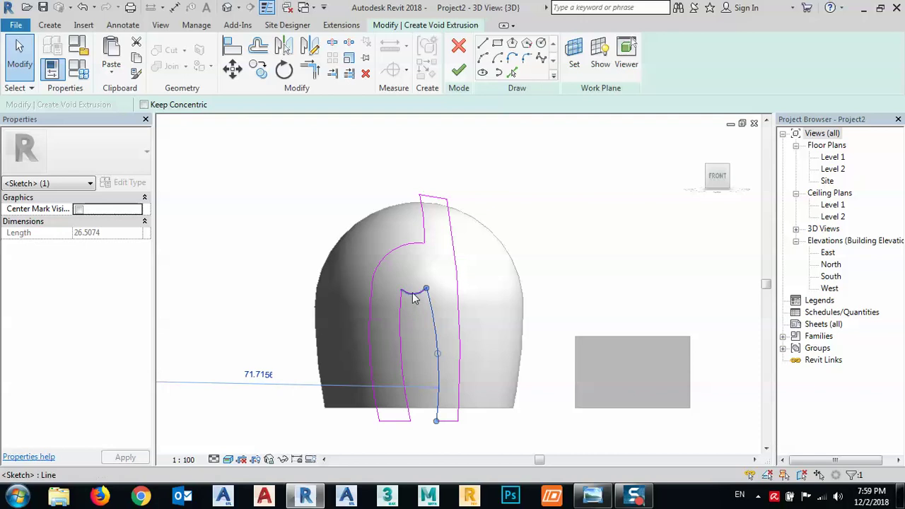
pyautogui.click(415, 296)
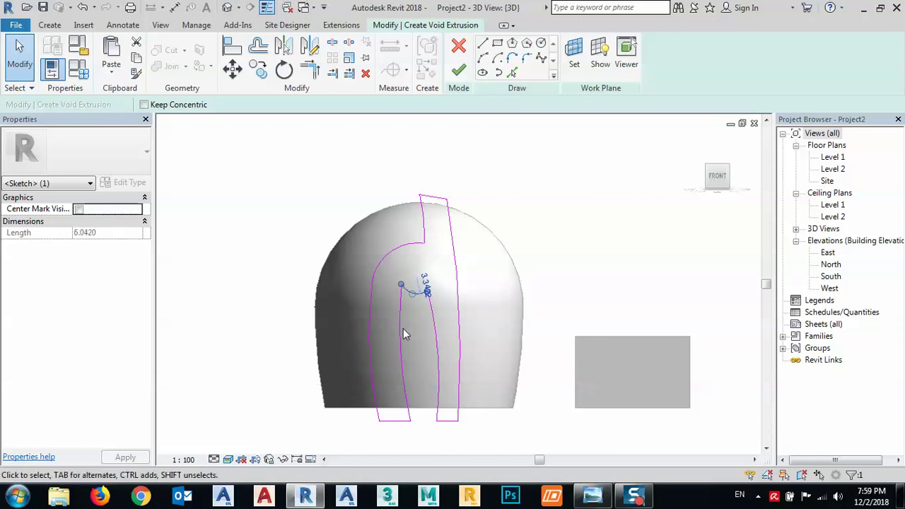
pyautogui.click(404, 334)
pyautogui.click(448, 391)
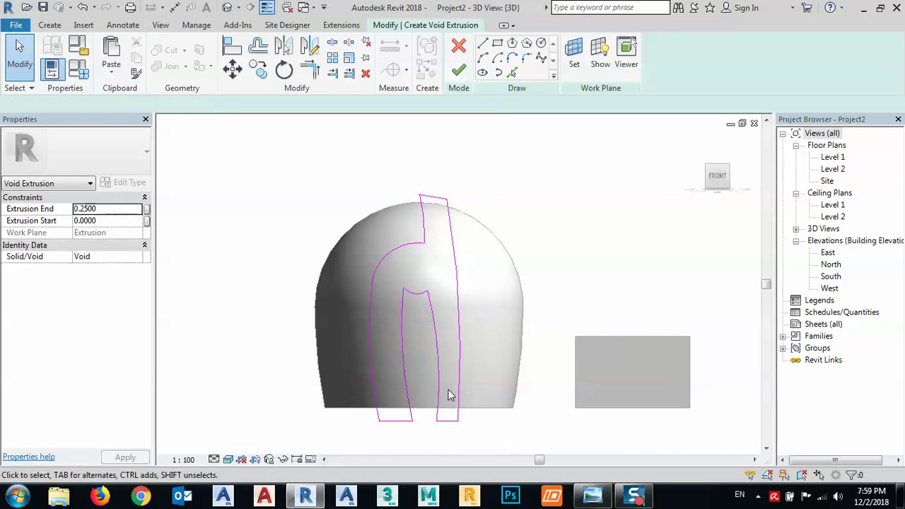
pyautogui.click(416, 291)
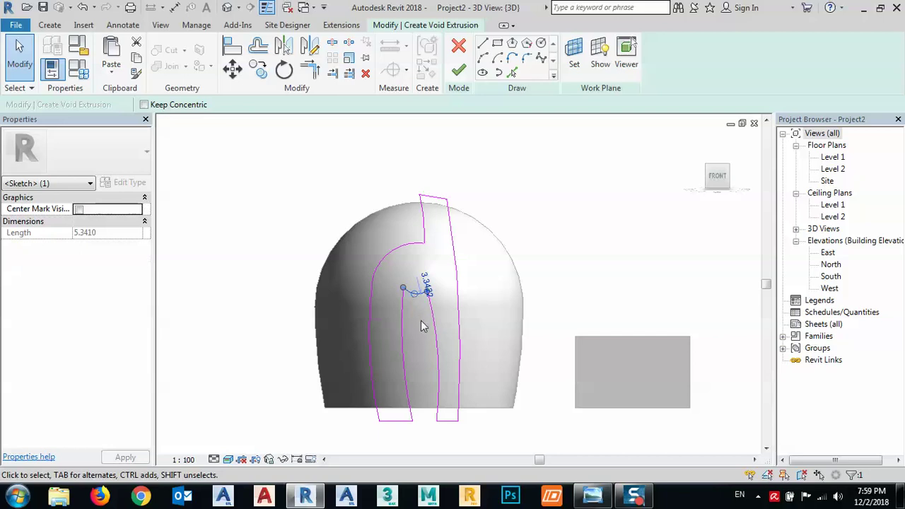
pyautogui.click(429, 307)
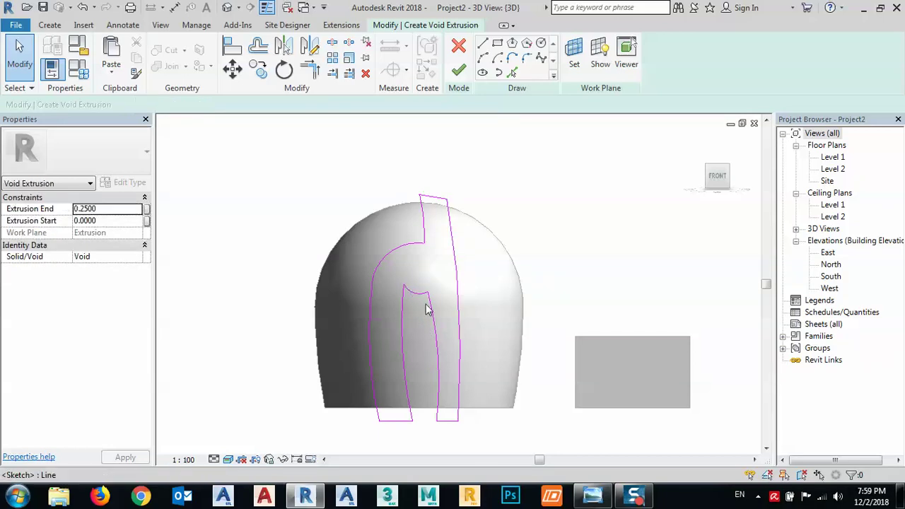
pyautogui.click(592, 498)
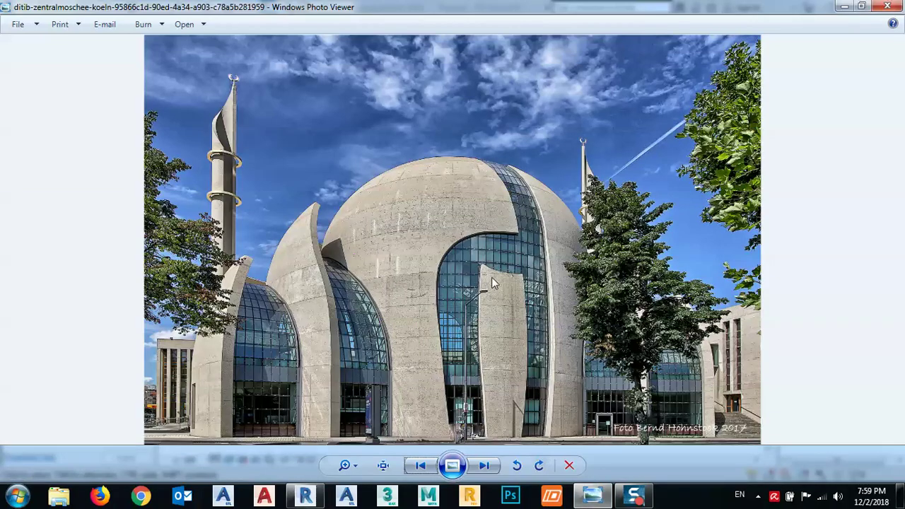
pyautogui.click(590, 498)
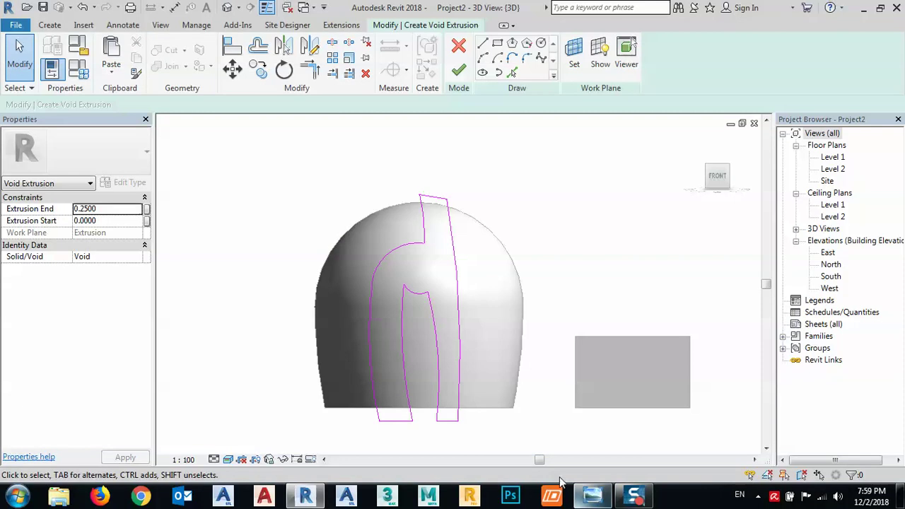
# Step: Finish the sketch as a void extrusion and stretch it far back through the dome shell
pyautogui.click(458, 73)
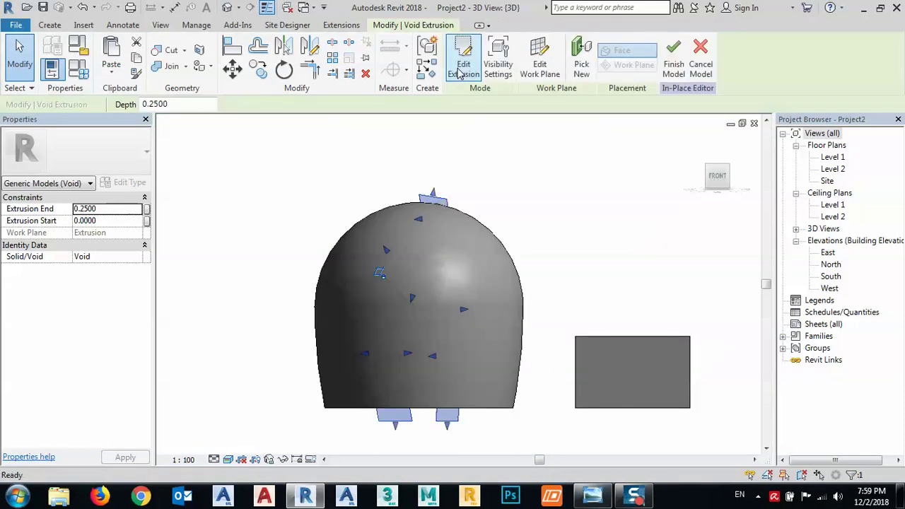
pyautogui.moveTo(452, 379)
pyautogui.keyDown('shift'); pyautogui.mouseDown(button='middle')
pyautogui.moveTo(428, 370)
pyautogui.moveTo(449, 361)
pyautogui.mouseUp(button='middle'); pyautogui.keyUp('shift')
pyautogui.press('Escape')
pyautogui.click(413, 310)
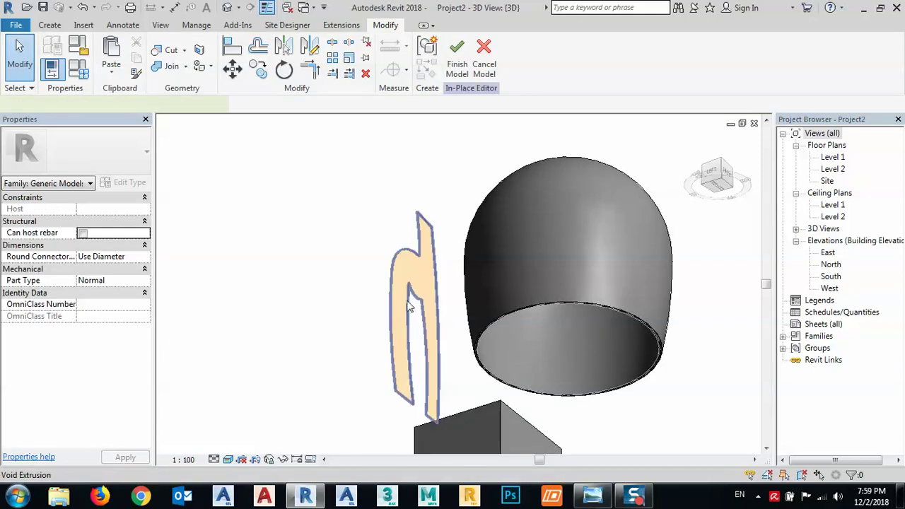
pyautogui.moveTo(424, 314); pyautogui.dragTo(709, 306)
pyautogui.press('Escape')
pyautogui.moveTo(643, 390); pyautogui.dragTo(478, 382, button='middle')
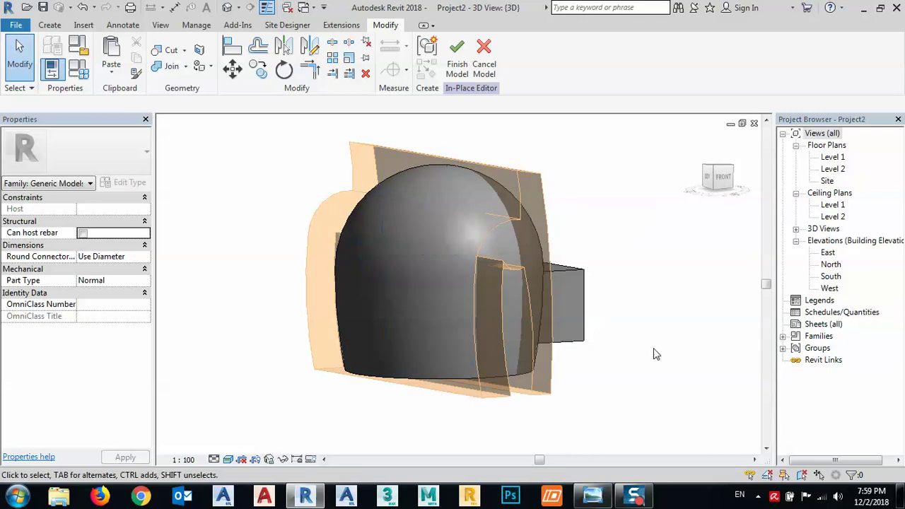
# Step: Attempt to finish the model, cancel the void error, and orbit beneath the dome
pyautogui.scroll(3, 483, 375)
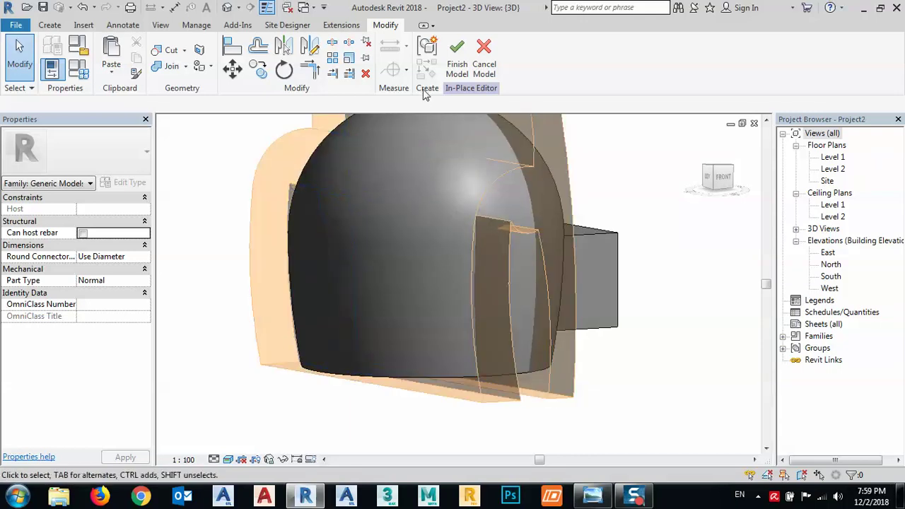
pyautogui.click(456, 63)
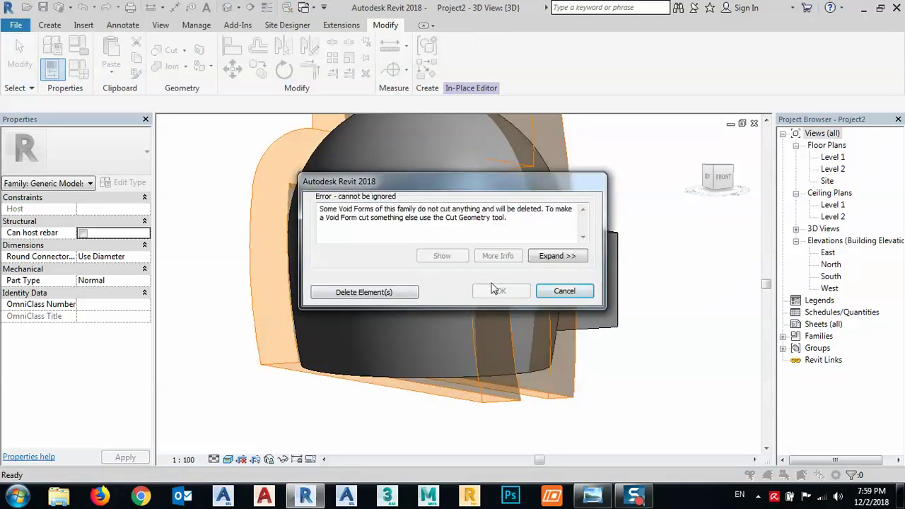
pyautogui.click(565, 295)
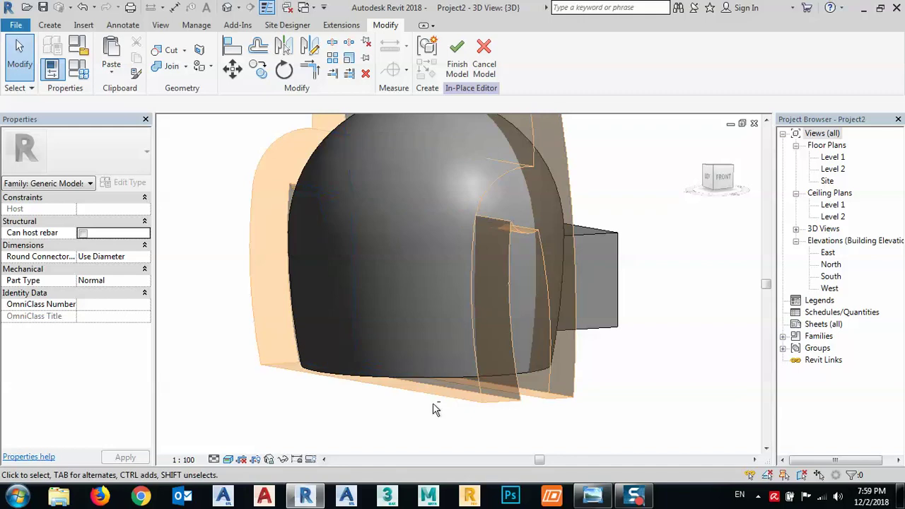
pyautogui.keyDown('shift'); pyautogui.moveTo(432, 409); pyautogui.dragTo(266, 242, button='middle'); pyautogui.keyUp('shift')
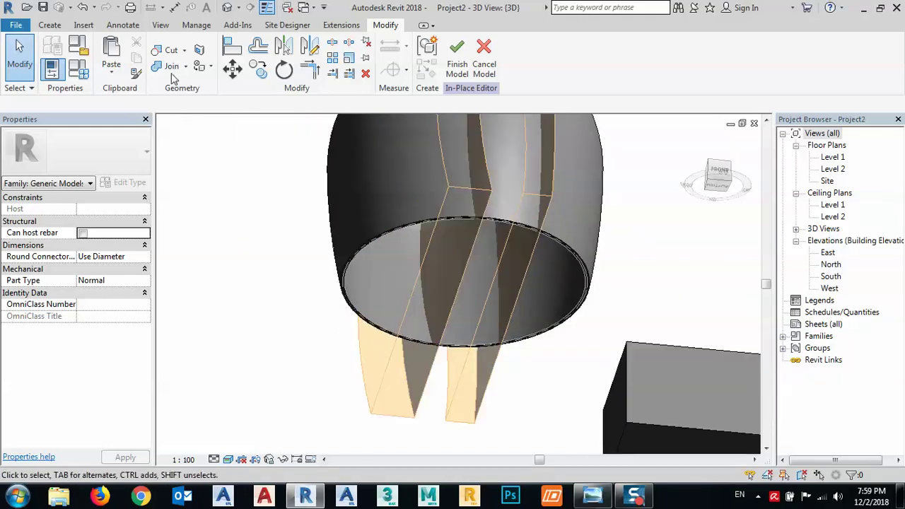
# Step: Cut the dome sweep with the void extrusion using Geometry > Cut, then finish the Dome model
pyautogui.click(170, 53)
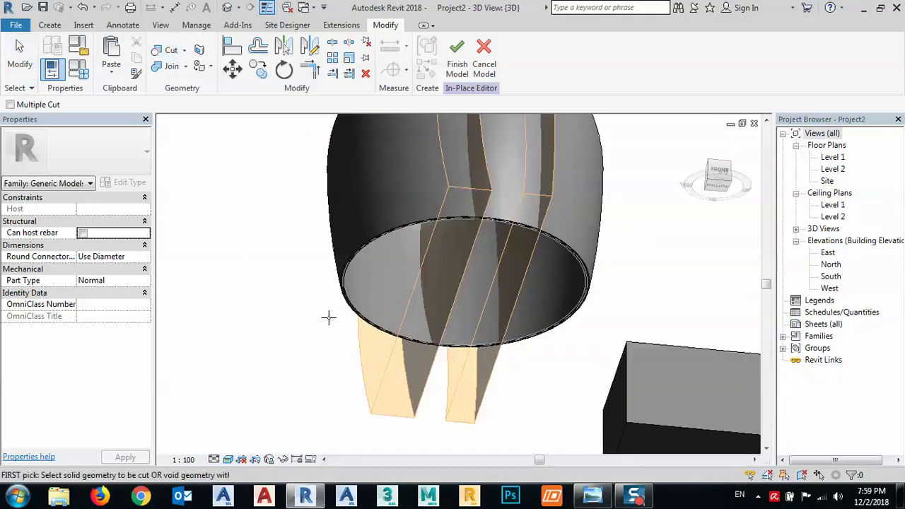
pyautogui.scroll(3, 360, 308)
pyautogui.scroll(2, 361, 307)
pyautogui.click(362, 307)
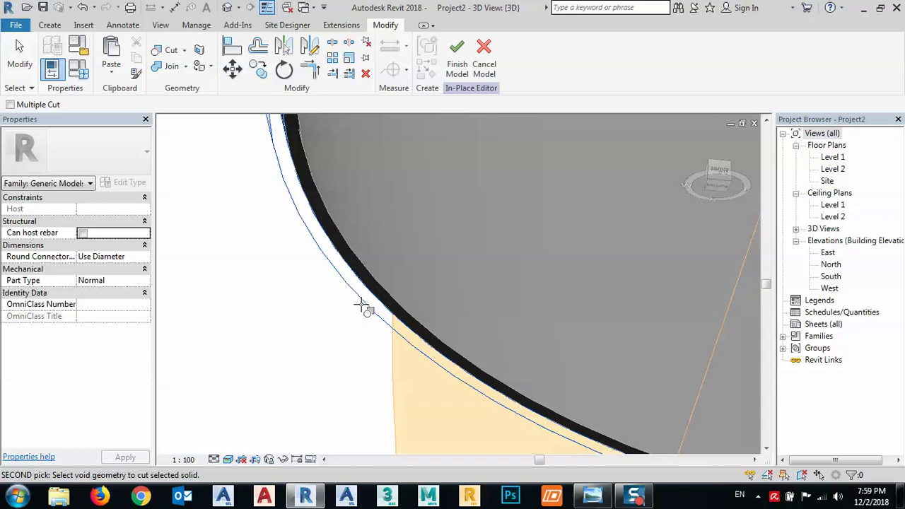
pyautogui.scroll(-1, 352, 345)
pyautogui.scroll(-4, 352, 345)
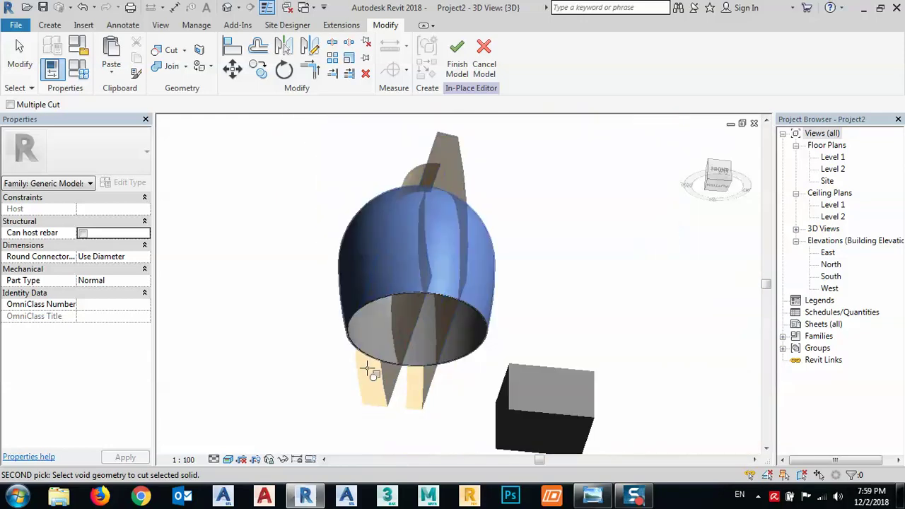
pyautogui.click(463, 167)
pyautogui.keyDown('shift'); pyautogui.moveTo(419, 252); pyautogui.dragTo(431, 380, button='middle'); pyautogui.keyUp('shift')
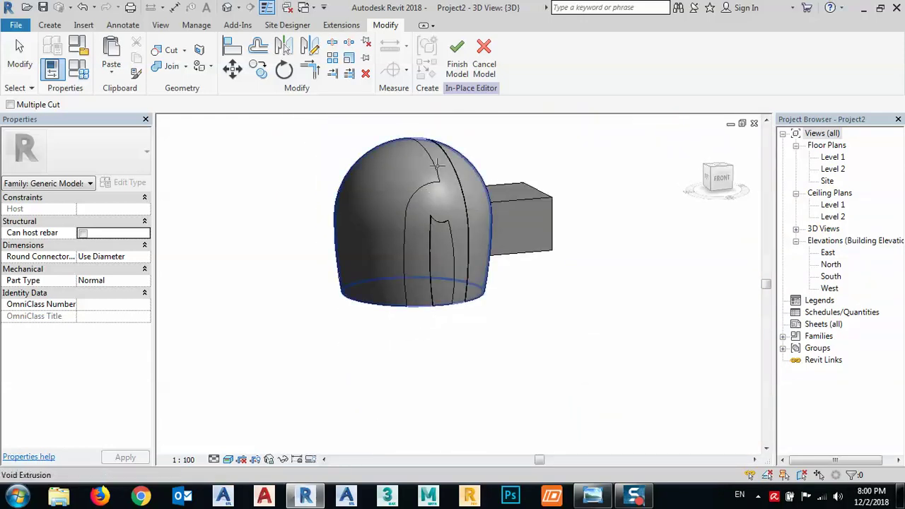
pyautogui.click(458, 58)
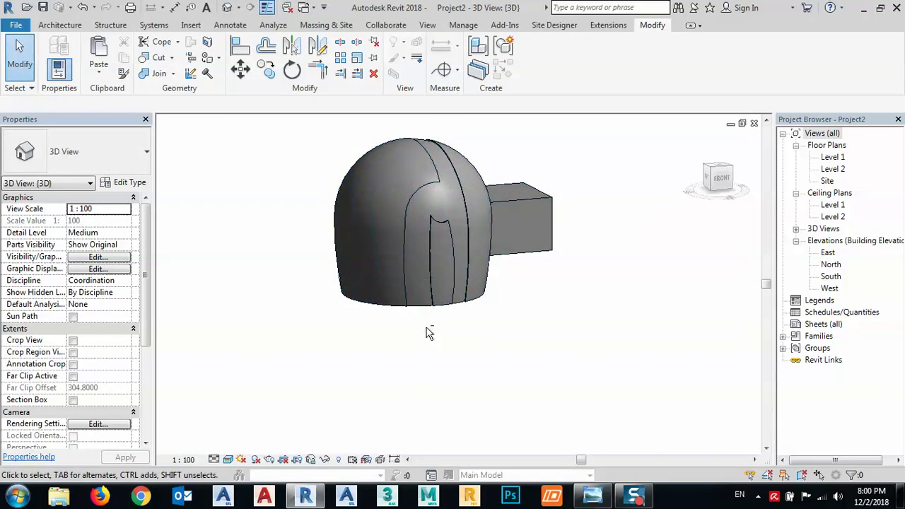
pyautogui.keyDown('shift'); pyautogui.moveTo(429, 330); pyautogui.dragTo(497, 223, button='middle'); pyautogui.keyUp('shift')
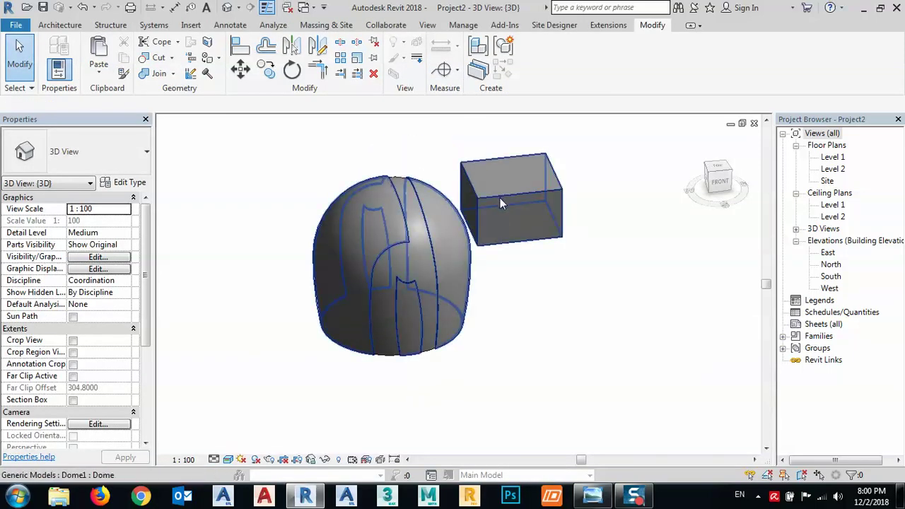
# Step: Edit the Dome model in place, delete the rectangular box, and finish the model
pyautogui.click(500, 200)
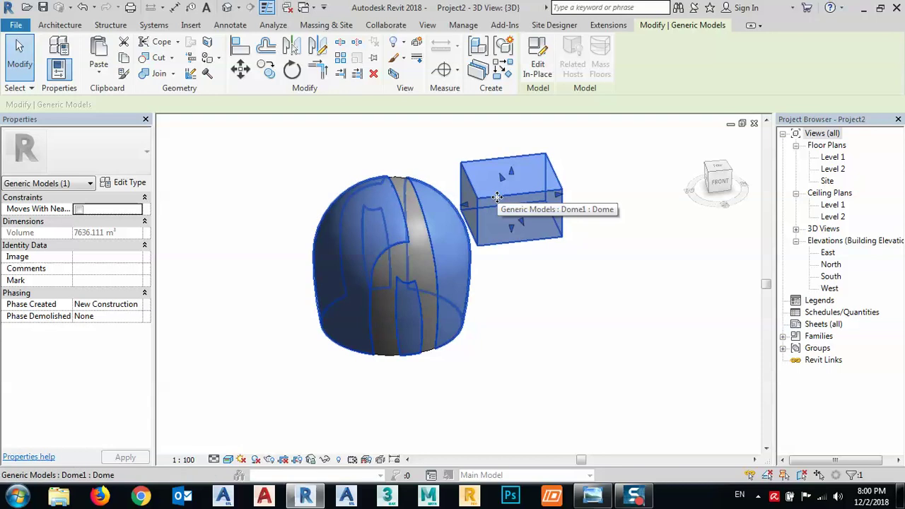
pyautogui.click(538, 63)
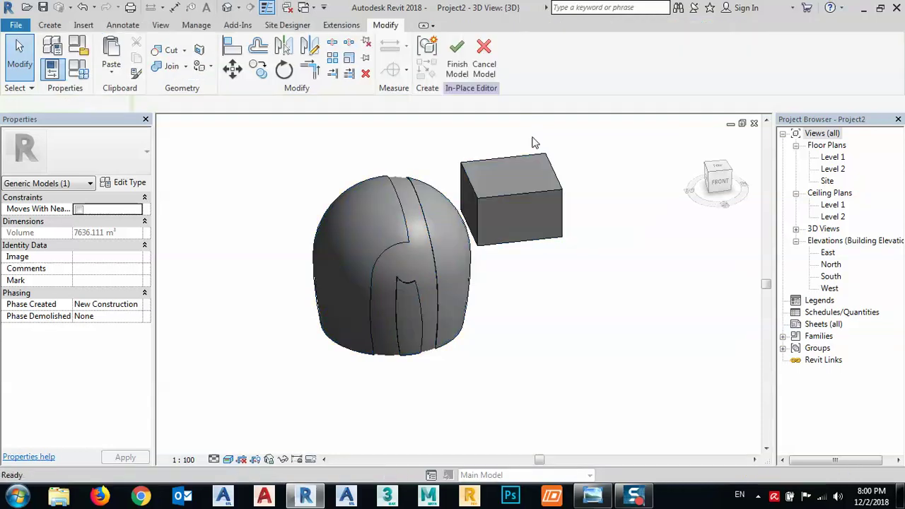
pyautogui.click(486, 166)
pyautogui.press('Delete')
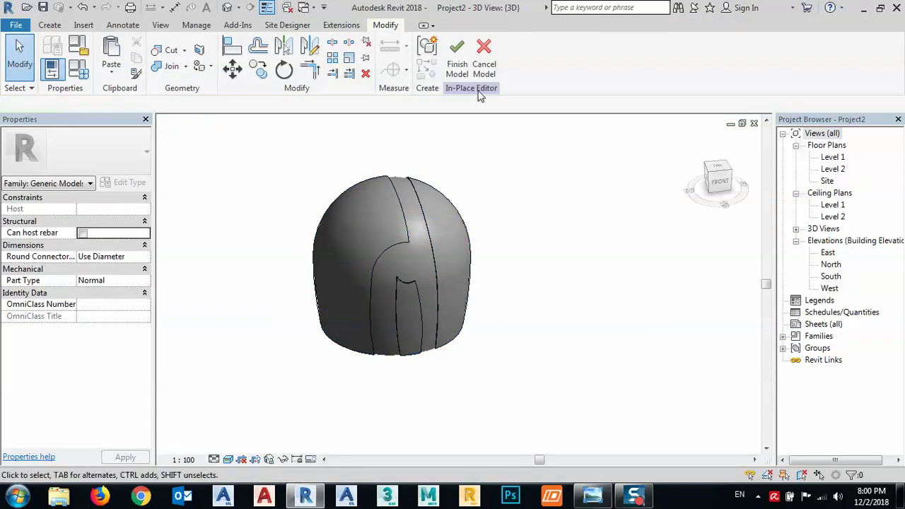
pyautogui.click(457, 60)
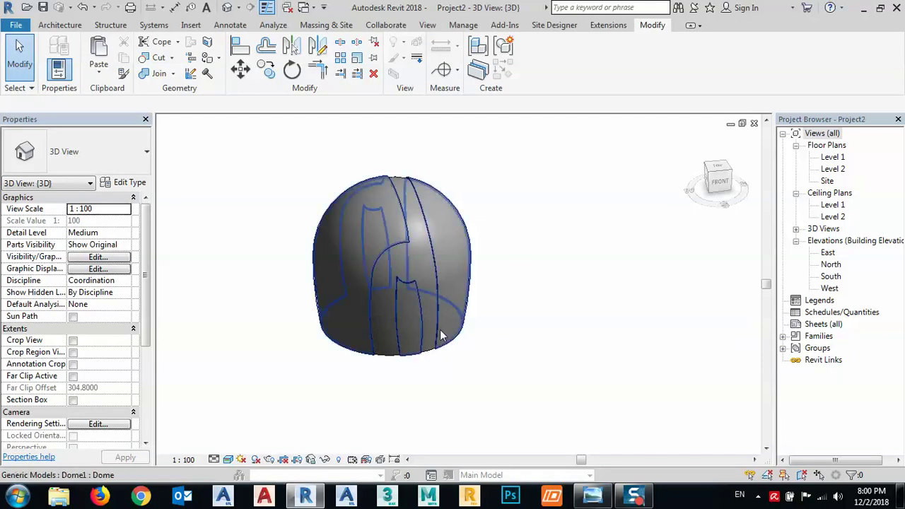
# Step: Move the selected dome shell pieces 60 units to the right
pyautogui.click(442, 333)
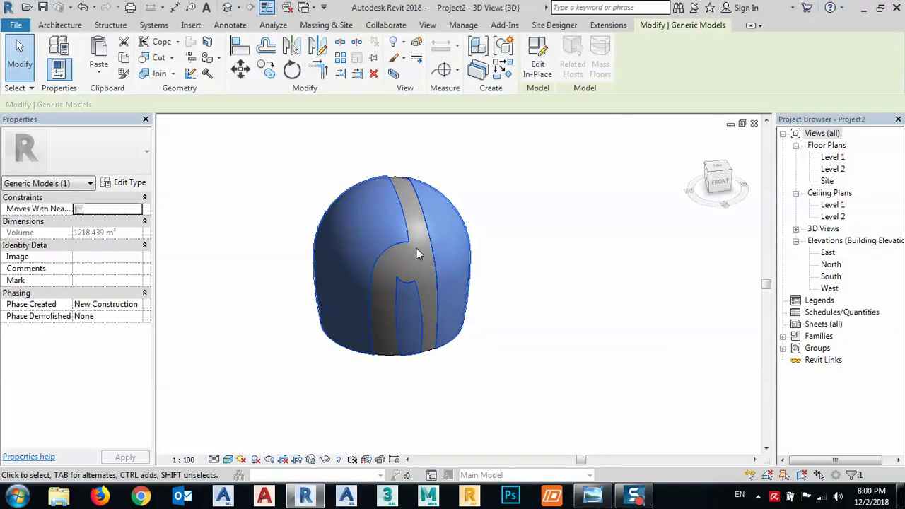
pyautogui.click(239, 70)
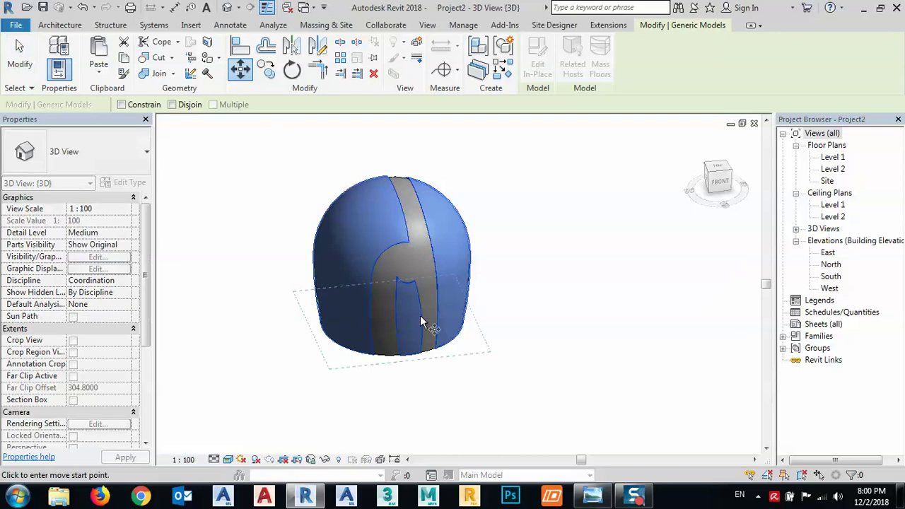
pyautogui.click(388, 334)
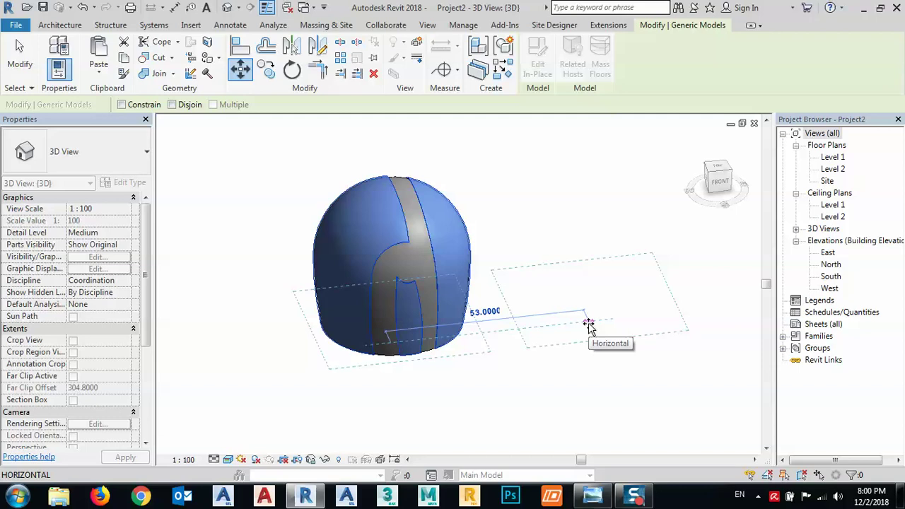
pyautogui.write('60')
pyautogui.press('Return')
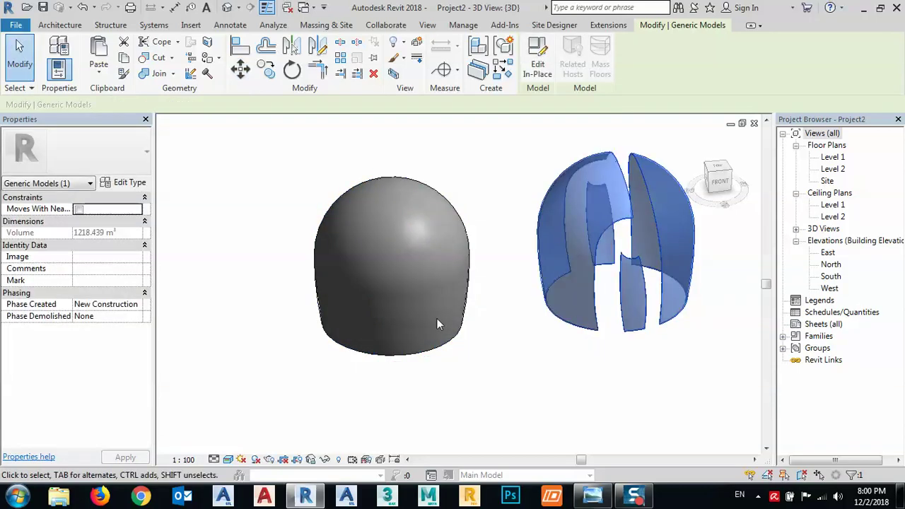
# Step: Select only the uncut solid dome copy, clearing the shell pieces from the selection
pyautogui.click(419, 359)
pyautogui.click(374, 301)
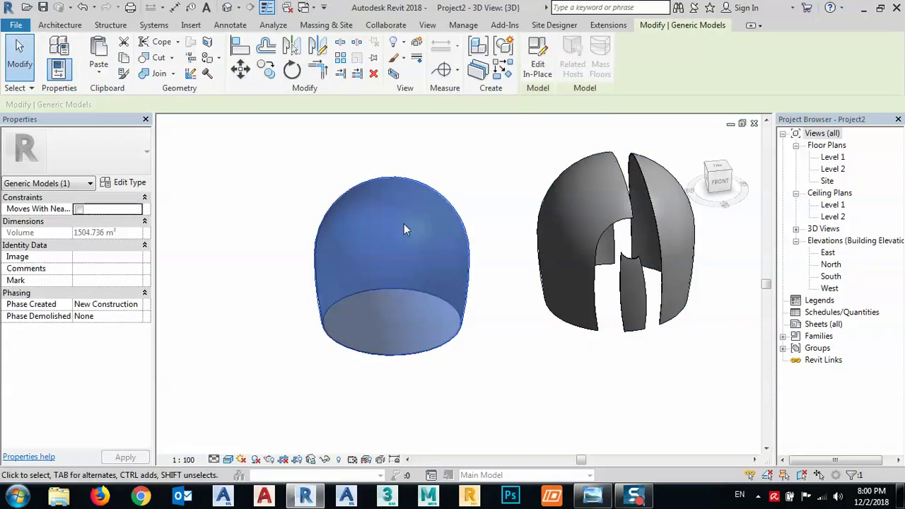
pyautogui.click(488, 370)
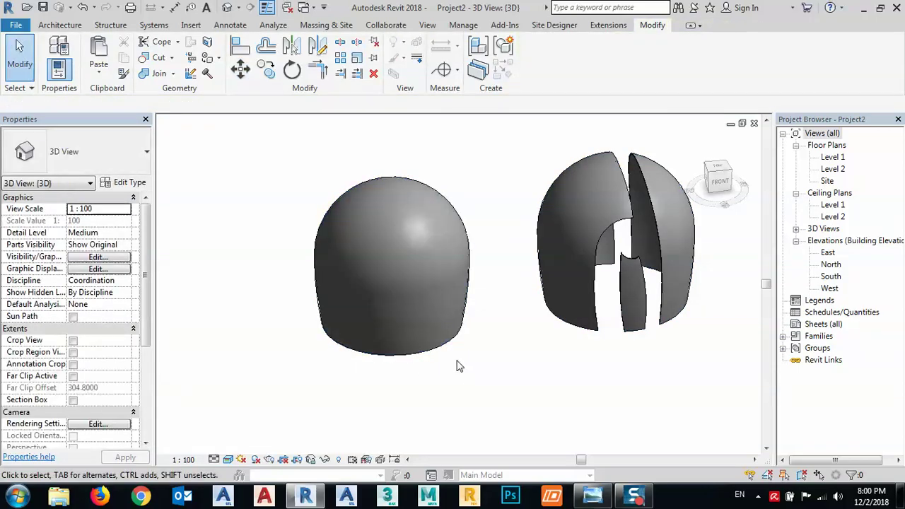
pyautogui.click(399, 277)
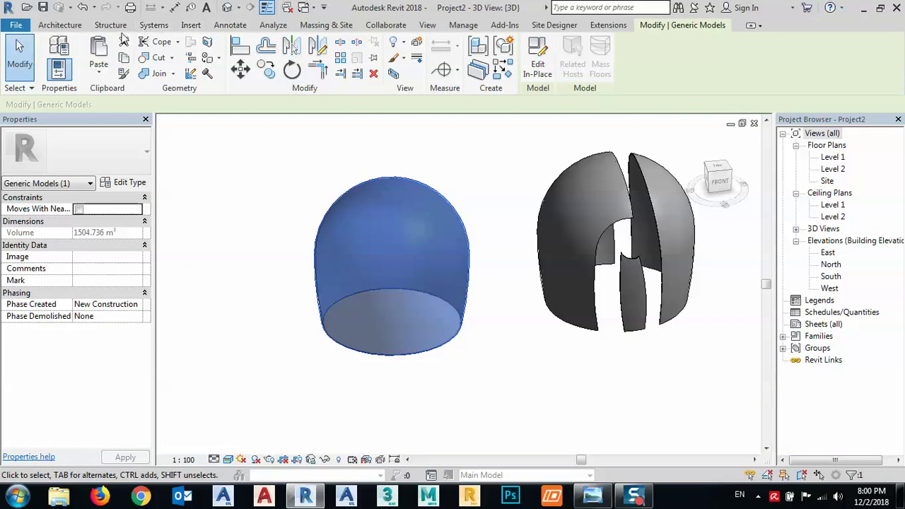
pyautogui.click(63, 26)
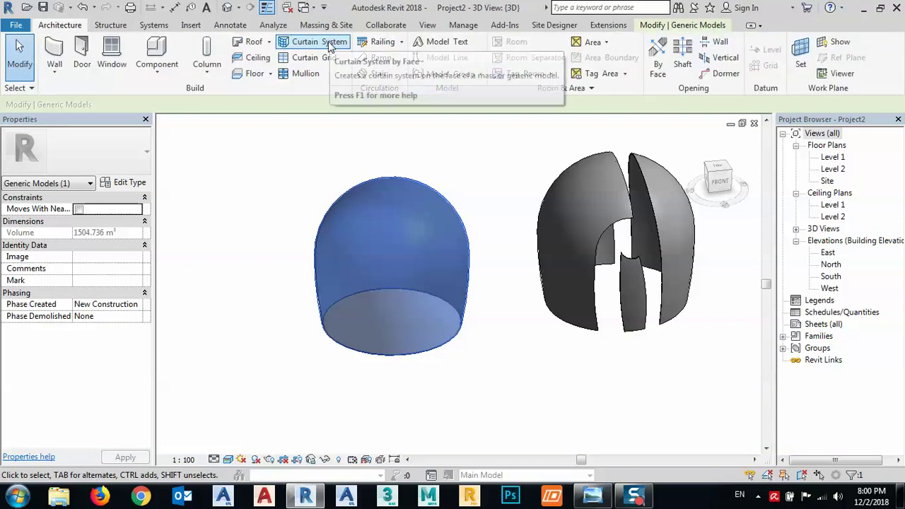
# Step: Create a curtain system by face on the dome's lower cylindrical face after a failed two-face attempt
pyautogui.click(336, 41)
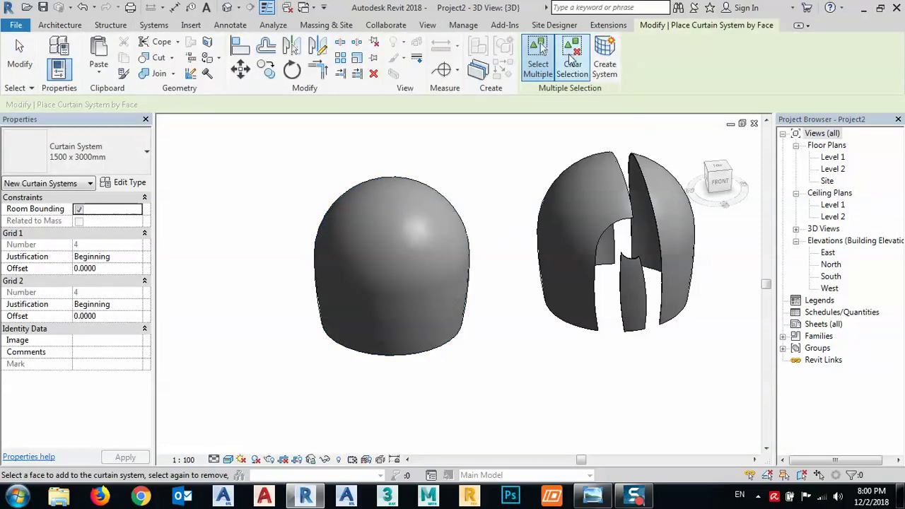
pyautogui.click(428, 358)
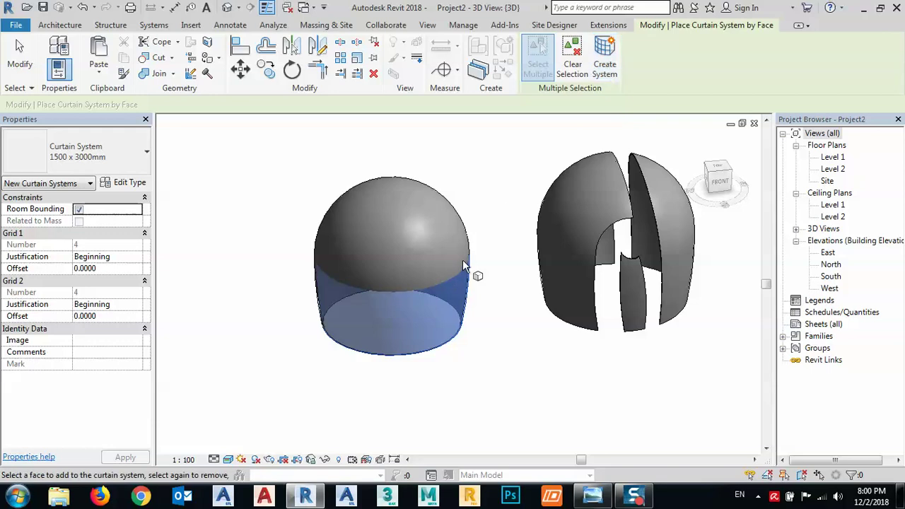
pyautogui.click(418, 245)
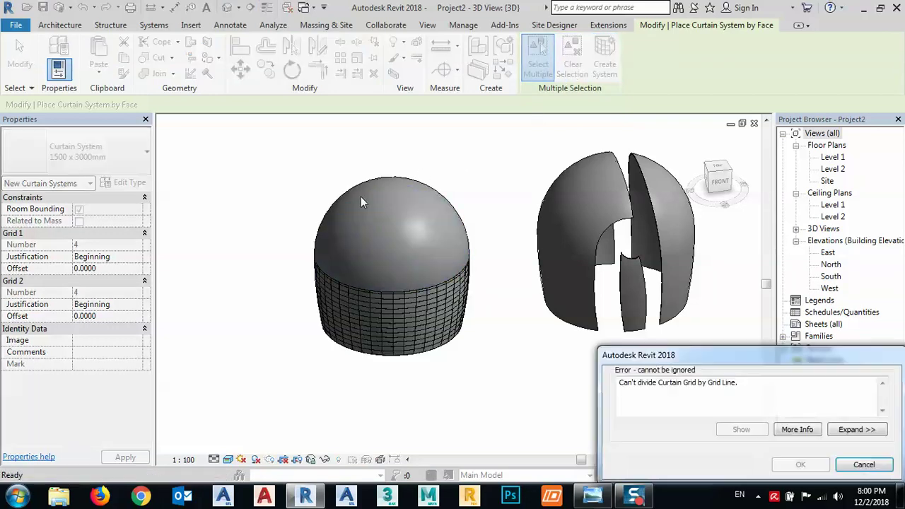
pyautogui.click(849, 467)
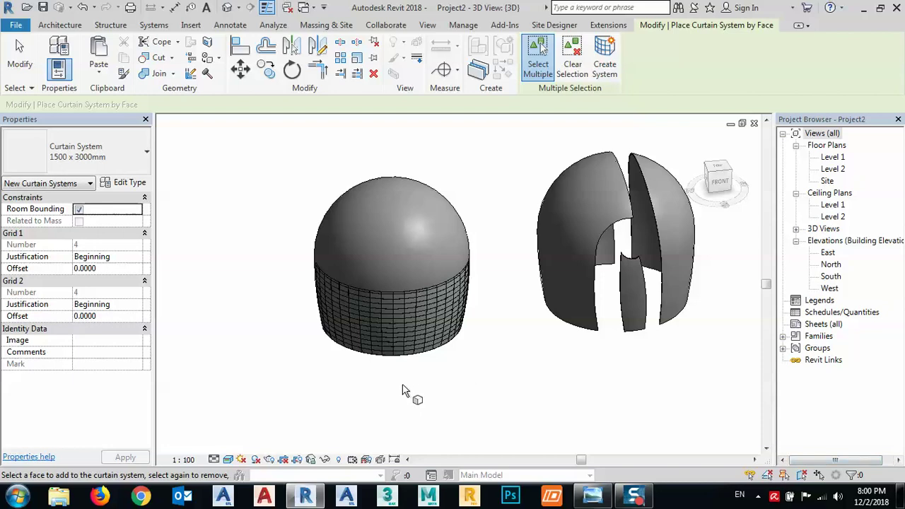
pyautogui.keyDown('shift'); pyautogui.moveTo(404, 390); pyautogui.dragTo(466, 377, button='middle'); pyautogui.keyUp('shift')
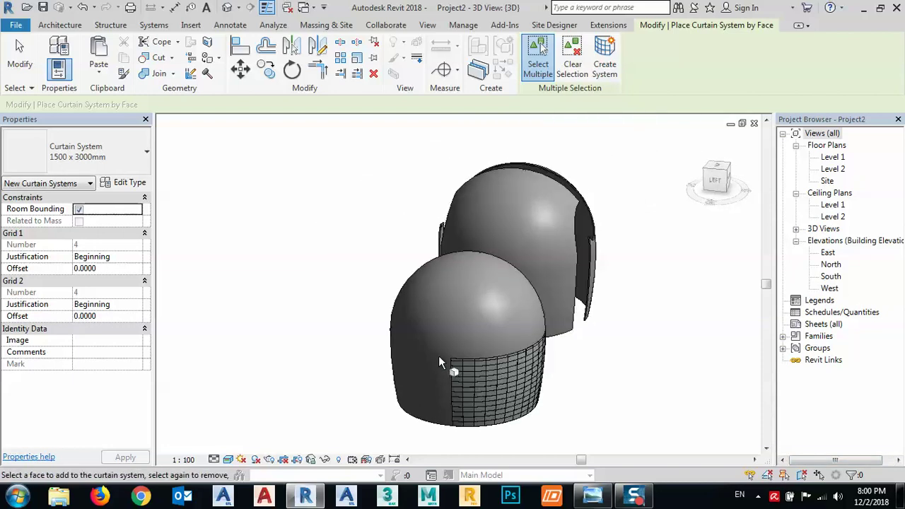
pyautogui.click(430, 429)
pyautogui.click(605, 59)
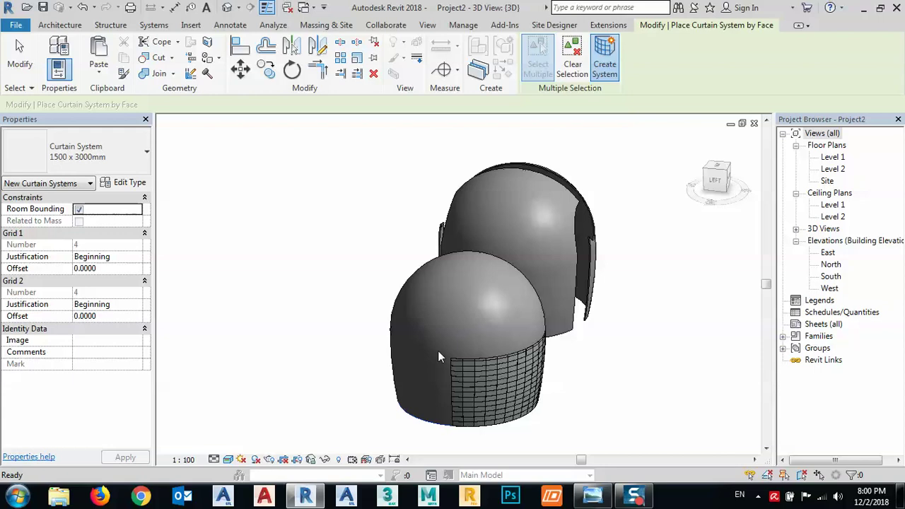
# Step: Try a curtain system on the hemispherical top face and dismiss the grid division error
pyautogui.keyDown('shift'); pyautogui.moveTo(470, 352); pyautogui.dragTo(401, 265, button='middle'); pyautogui.keyUp('shift')
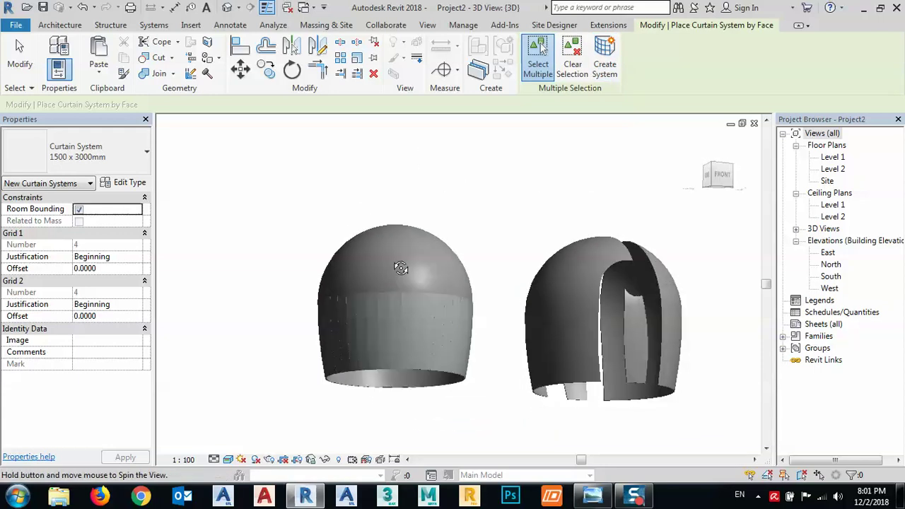
pyautogui.click(480, 300)
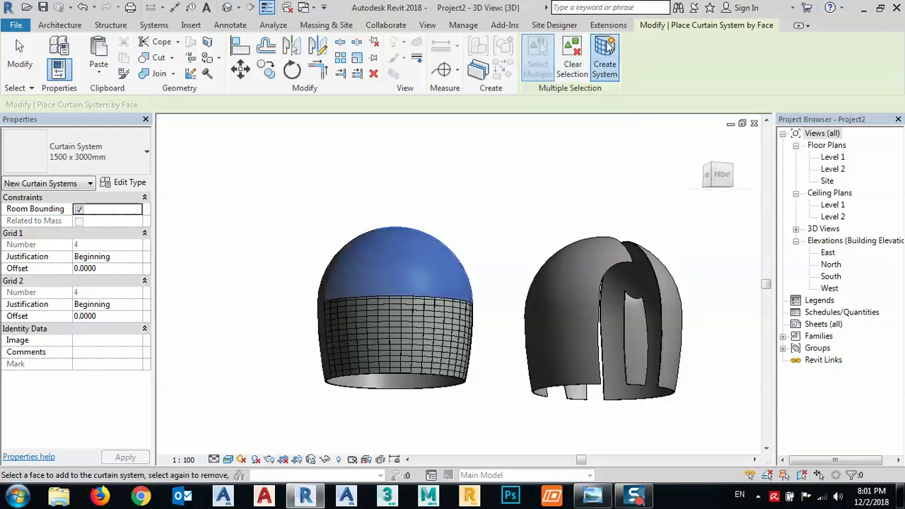
pyautogui.click(606, 49)
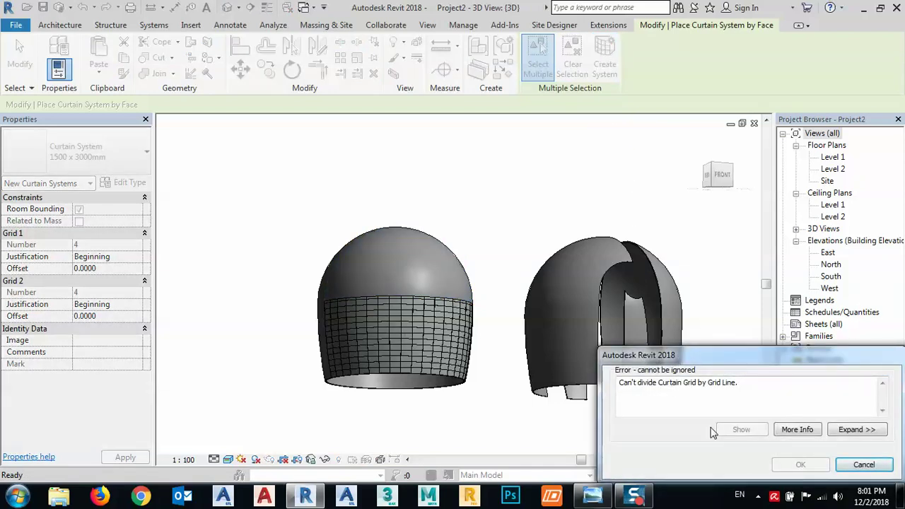
pyautogui.click(863, 466)
# Step: End curtain system placement and view the dome from the ViewCube's TOP face
pyautogui.press('Escape')
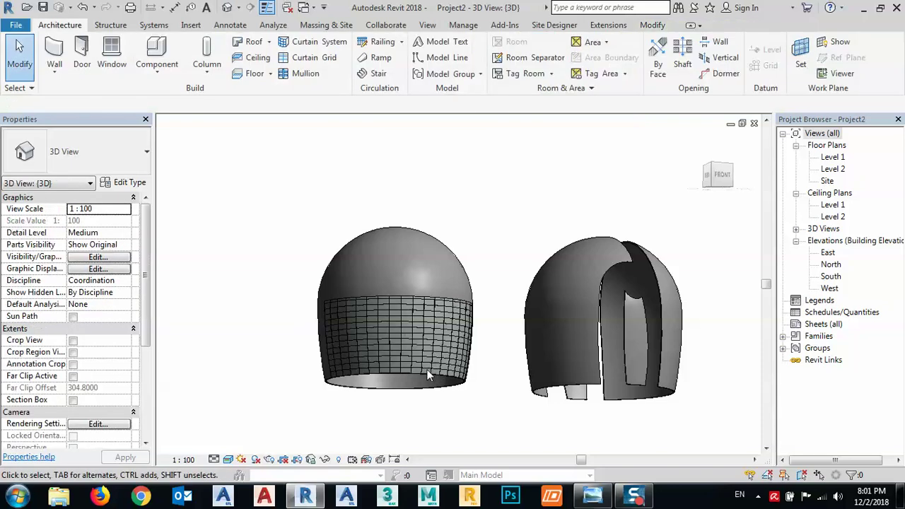
pyautogui.moveTo(426, 369); pyautogui.dragTo(449, 242, button='middle')
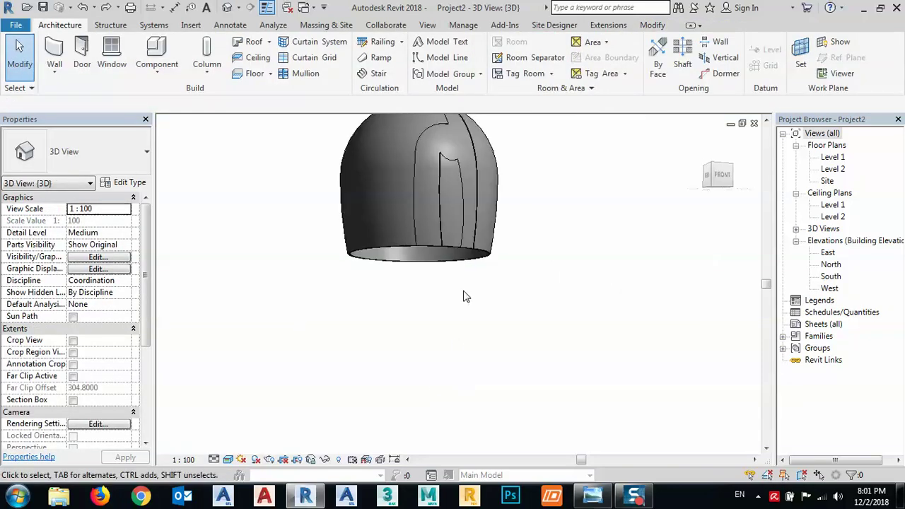
pyautogui.moveTo(465, 297); pyautogui.dragTo(461, 341, button='middle')
pyautogui.keyDown('shift'); pyautogui.moveTo(453, 269); pyautogui.dragTo(506, 294, button='middle'); pyautogui.keyUp('shift')
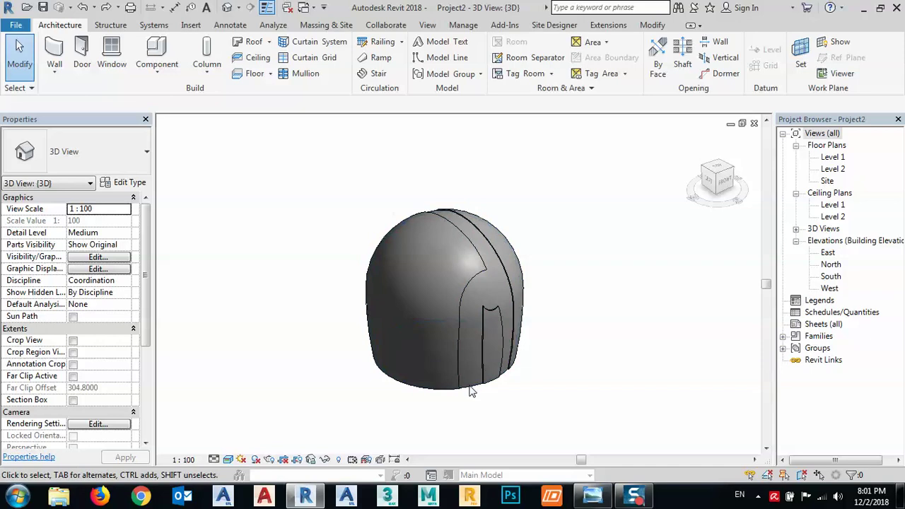
pyautogui.click(719, 171)
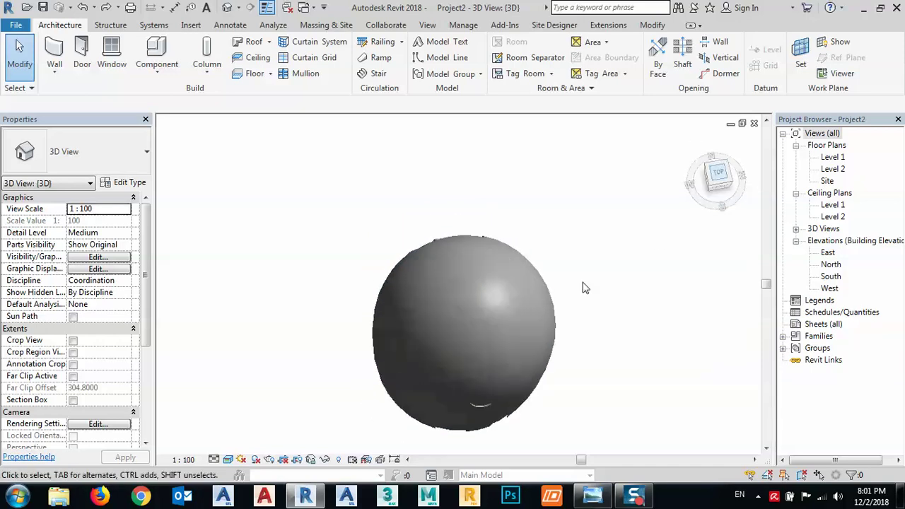
# Step: Compare the top view with the Cologne mosque reference photo, then minimize it
pyautogui.moveTo(594, 501)
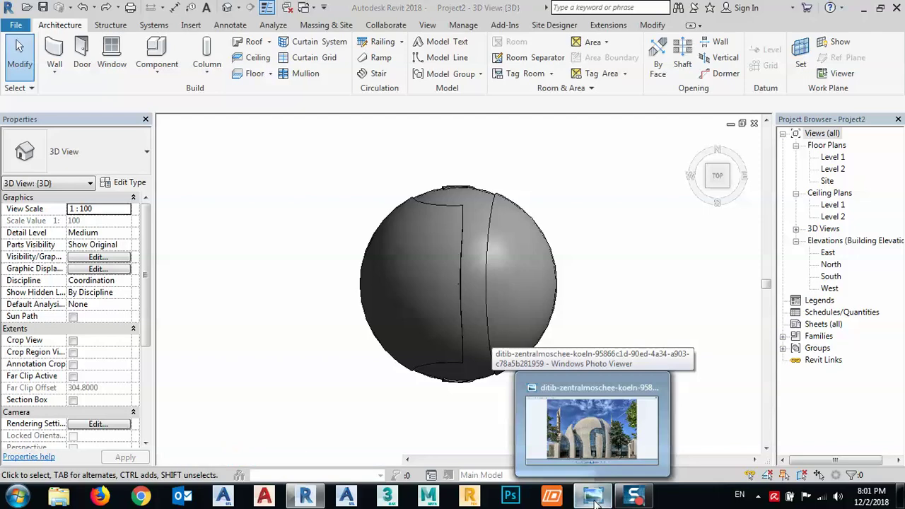
pyautogui.click(593, 424)
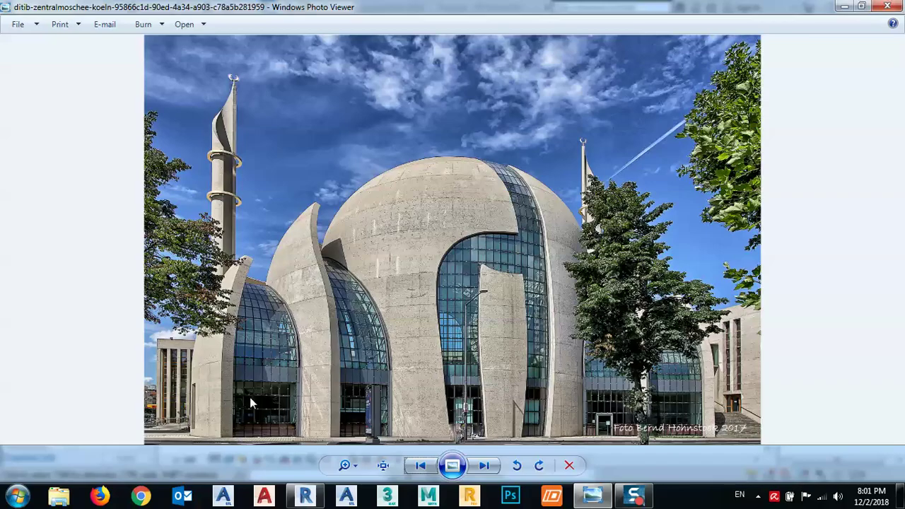
pyautogui.click(844, 9)
# Step: Return to the TOP view and open the Site floor plan from the Project Browser
pyautogui.scroll(-5, 511, 231)
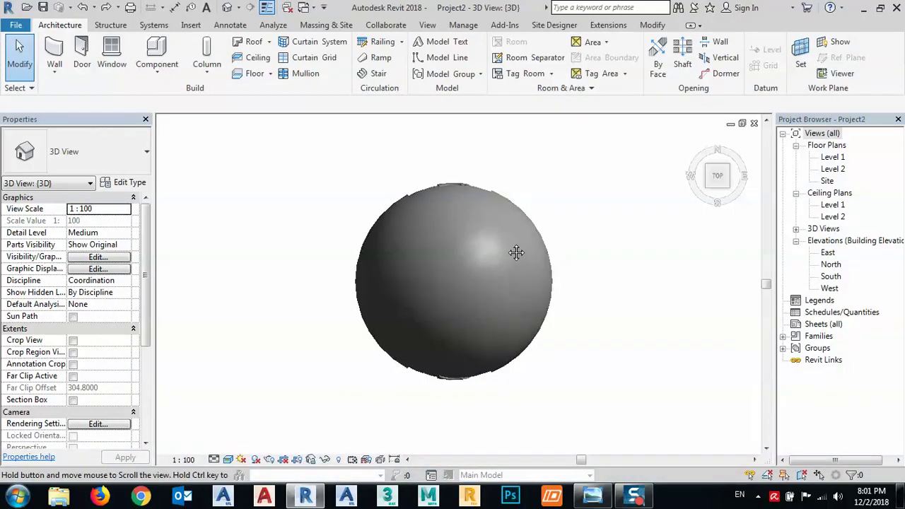
pyautogui.keyDown('shift'); pyautogui.moveTo(561, 324); pyautogui.dragTo(643, 235, button='middle'); pyautogui.keyUp('shift')
pyautogui.keyDown('shift'); pyautogui.moveTo(564, 247); pyautogui.dragTo(566, 333, button='middle'); pyautogui.keyUp('shift')
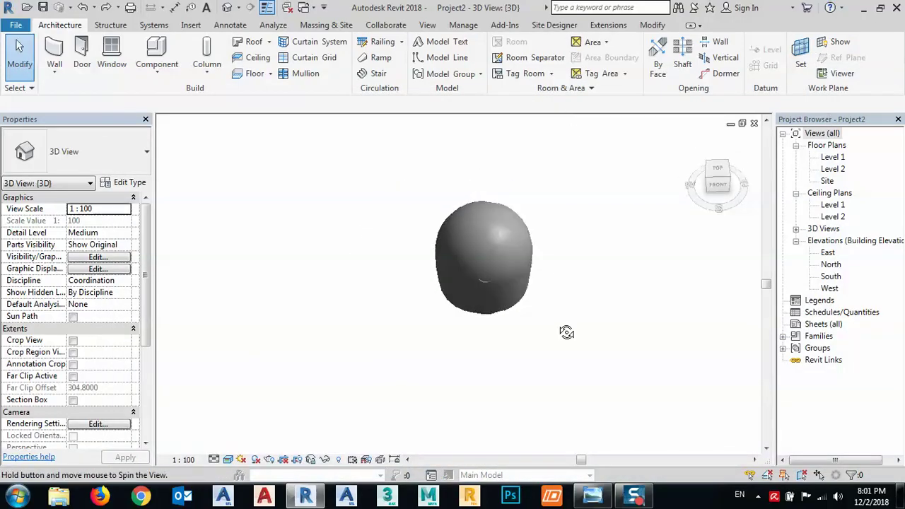
pyautogui.click(718, 170)
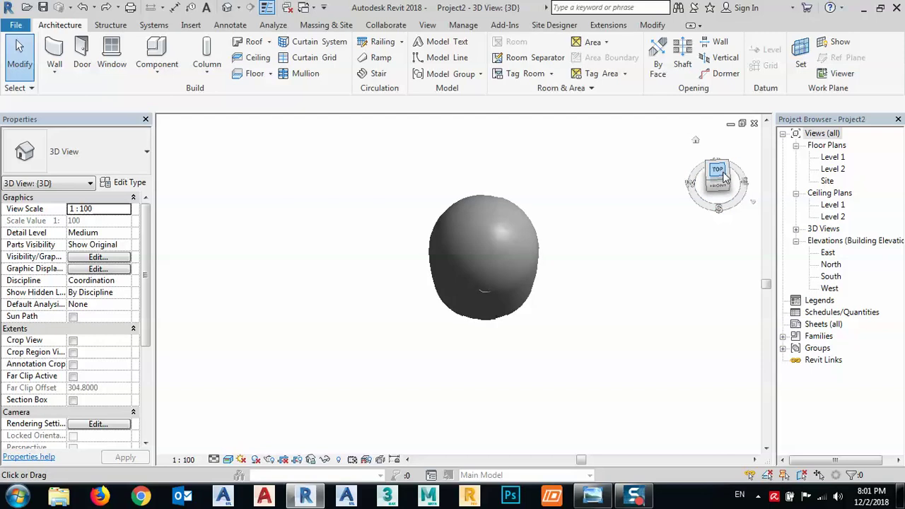
pyautogui.doubleClick(828, 182)
# Step: Extend both ends of the X-axis reference plane well past the dome, limited to this view
pyautogui.moveTo(550, 322); pyautogui.dragTo(531, 298, button='middle')
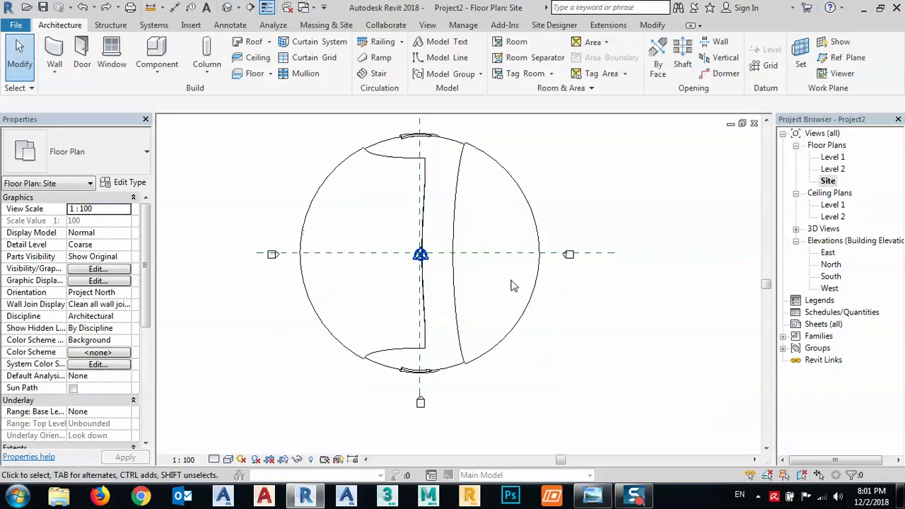
pyautogui.click(499, 255)
pyautogui.scroll(-4, 608, 252)
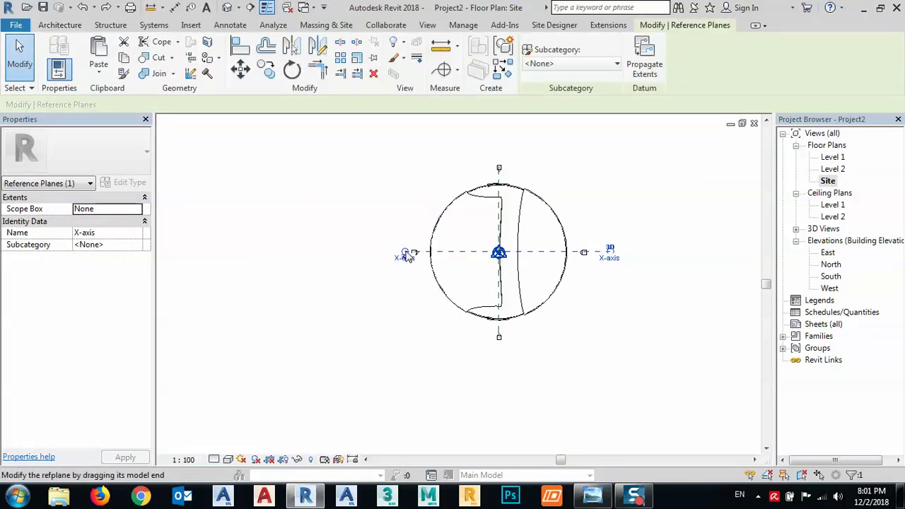
pyautogui.moveTo(404, 254); pyautogui.dragTo(159, 253)
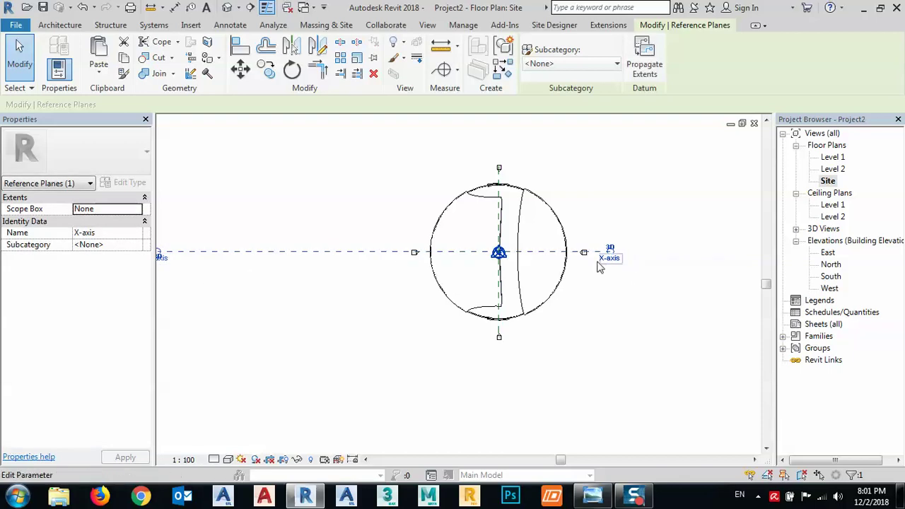
pyautogui.click(610, 247)
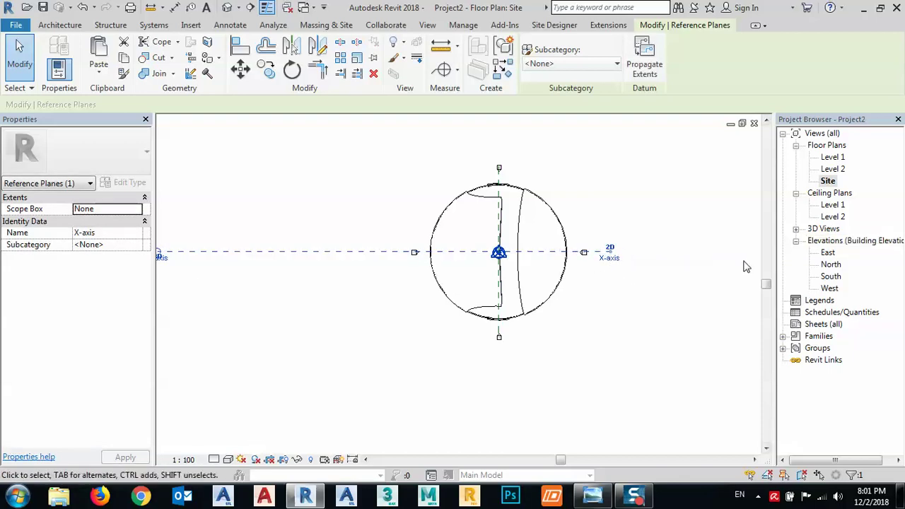
pyautogui.moveTo(680, 284); pyautogui.dragTo(521, 289, button='middle')
pyautogui.moveTo(445, 264); pyautogui.dragTo(479, 261)
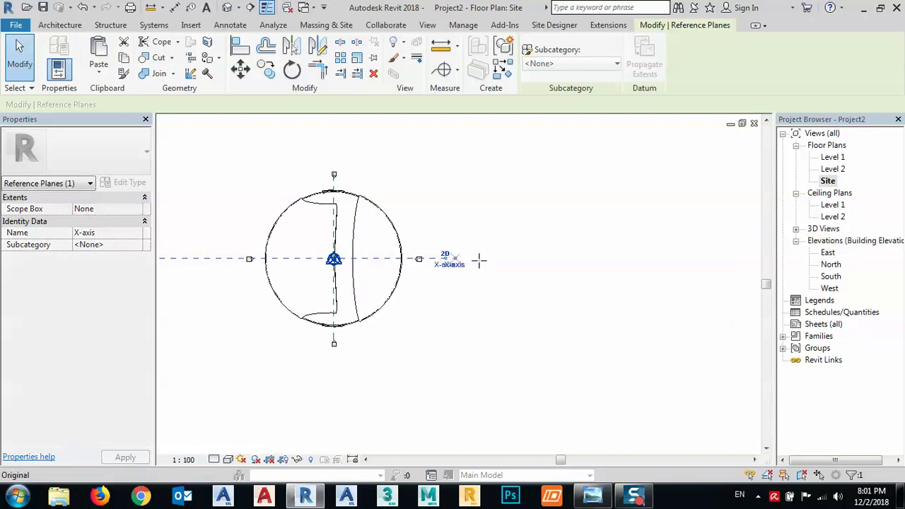
pyautogui.moveTo(697, 249); pyautogui.dragTo(744, 250)
pyautogui.click(520, 344)
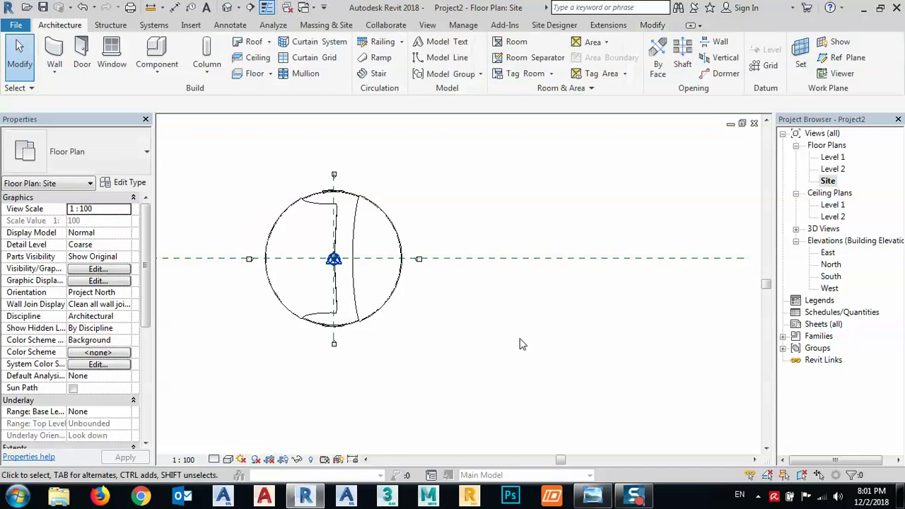
# Step: Stretch the vertical reference plane down and far up beyond the dome outline
pyautogui.click(334, 343)
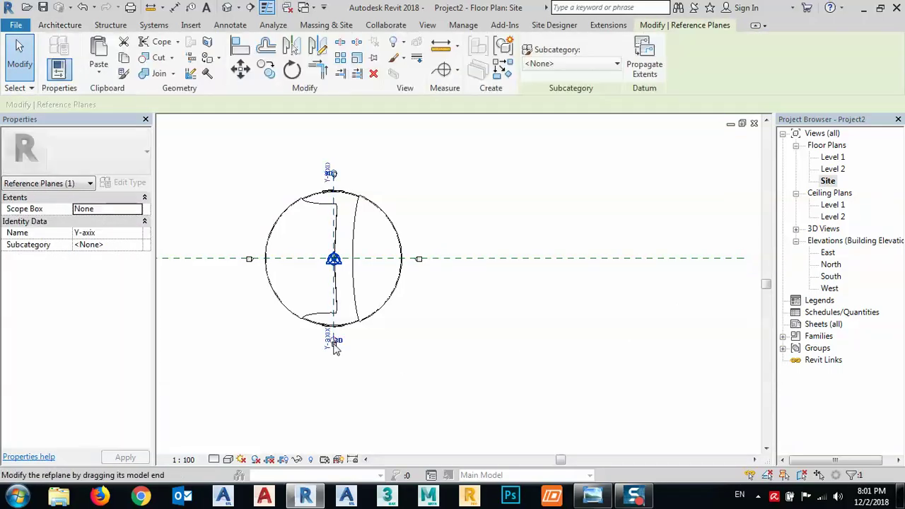
pyautogui.moveTo(334, 342); pyautogui.dragTo(337, 430)
pyautogui.moveTo(476, 341); pyautogui.dragTo(564, 394, button='middle')
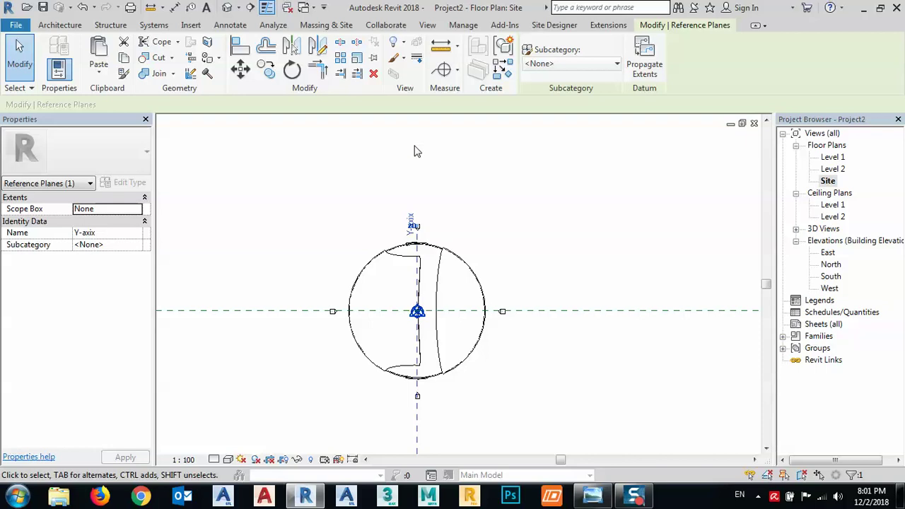
pyautogui.scroll(5, 416, 219)
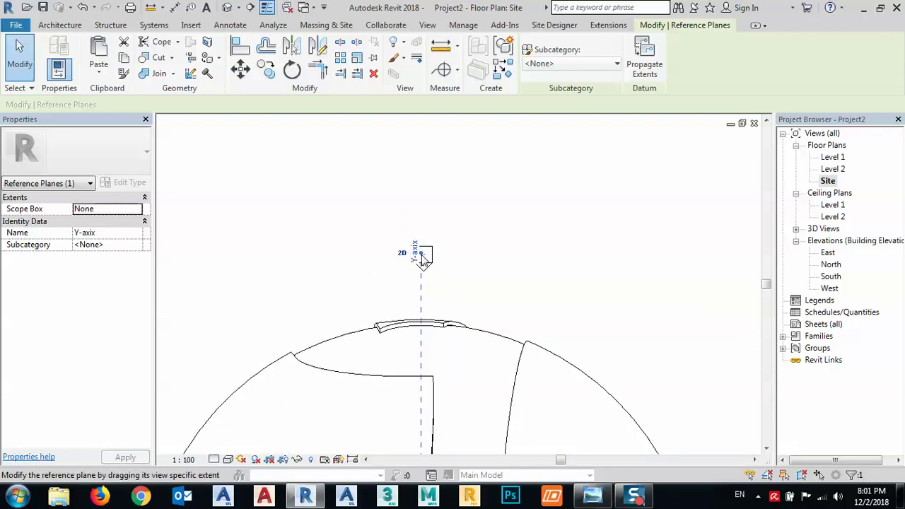
pyautogui.moveTo(422, 257); pyautogui.dragTo(416, 120)
pyautogui.scroll(-3, 431, 174)
pyautogui.scroll(-4, 432, 173)
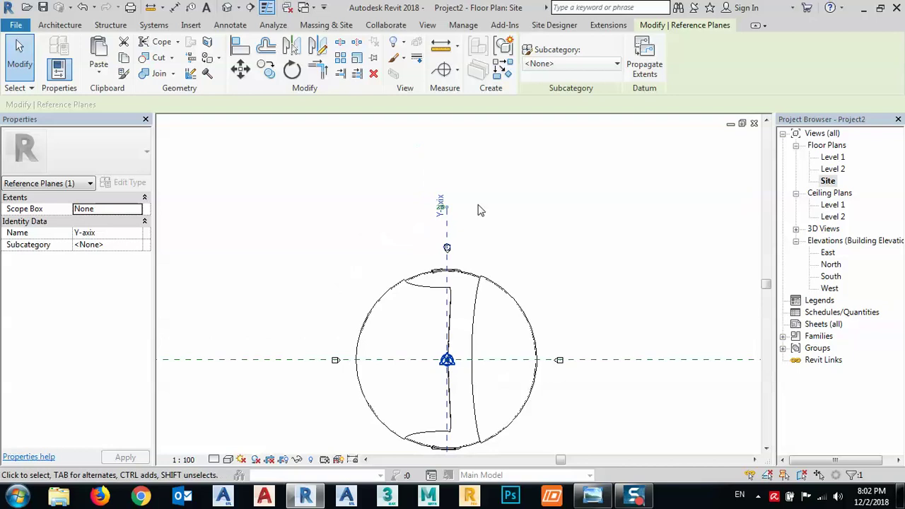
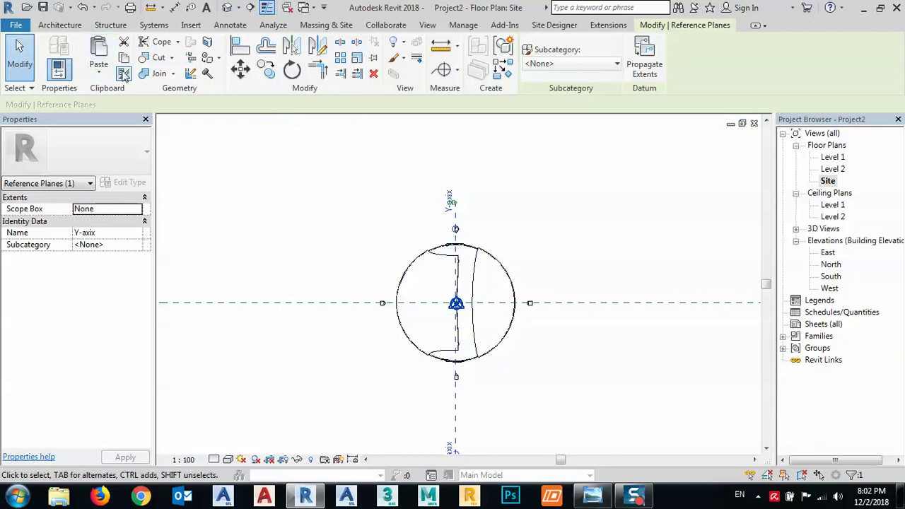
# Step: Start a roof by extrusion, then cancel the work plane choice and pan the dome up-left
pyautogui.click(62, 27)
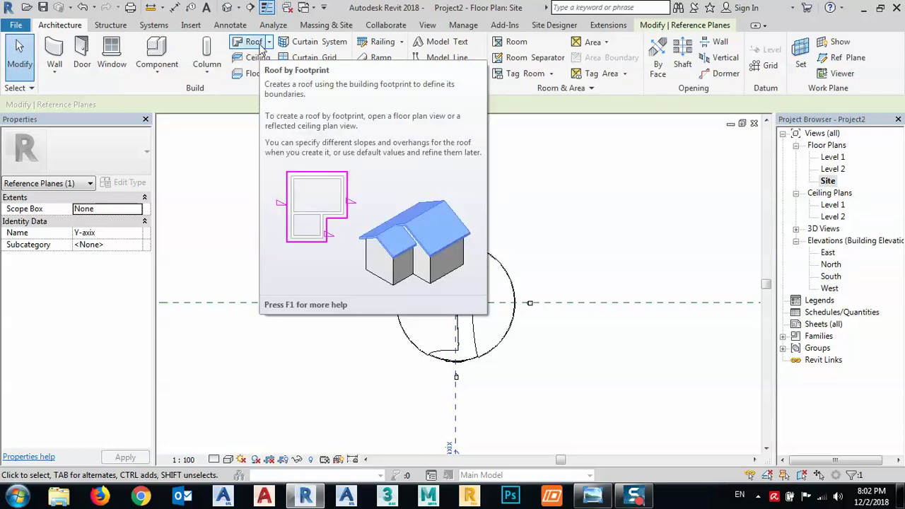
pyautogui.click(268, 44)
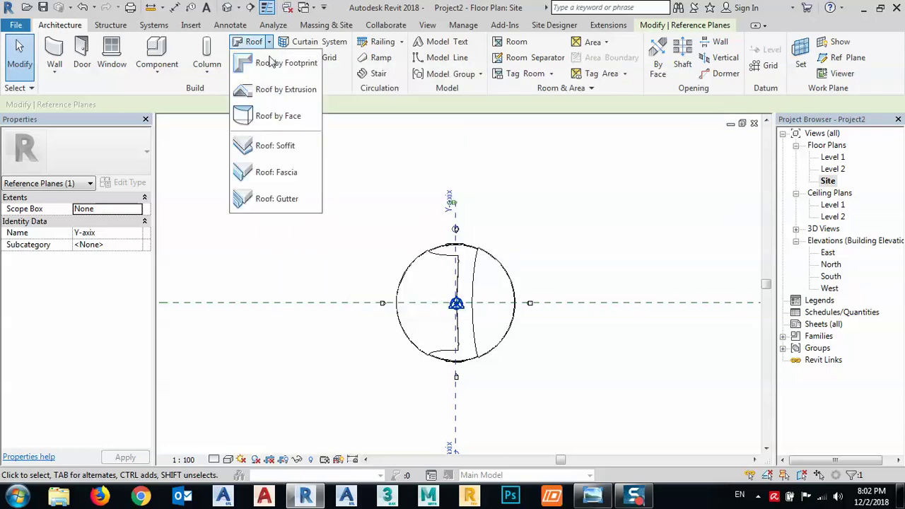
pyautogui.click(276, 94)
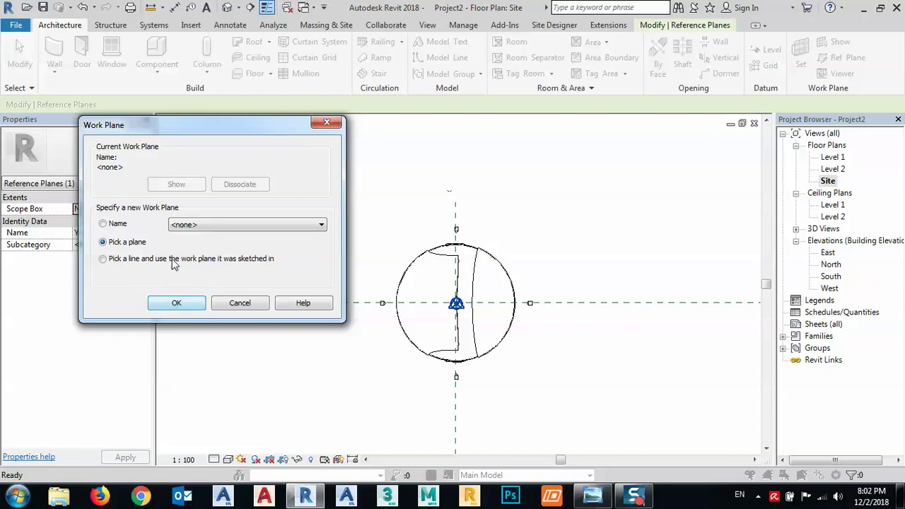
pyautogui.click(193, 225)
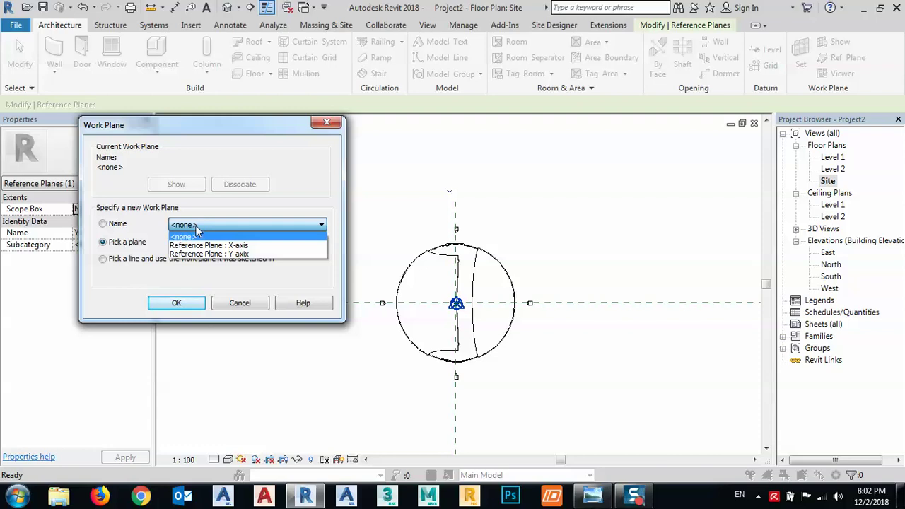
pyautogui.click(240, 305)
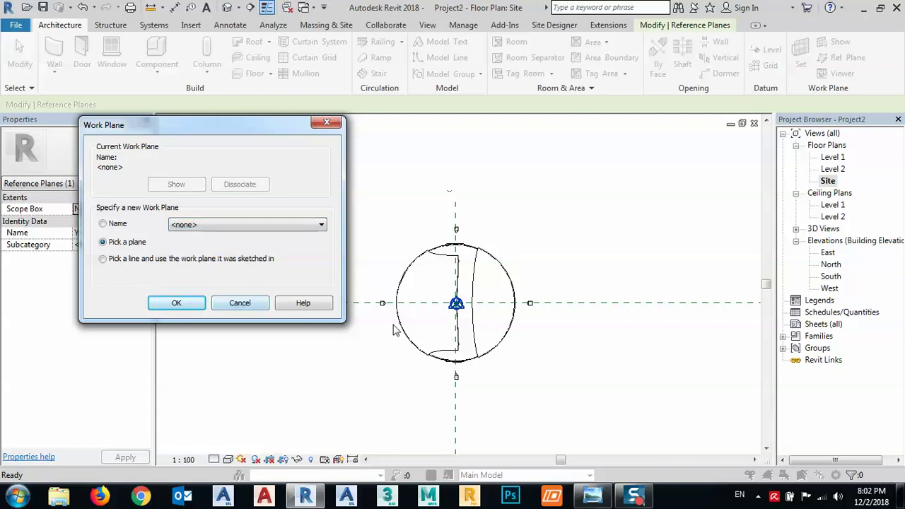
pyautogui.click(259, 311)
pyautogui.moveTo(361, 335); pyautogui.dragTo(255, 267, button='middle')
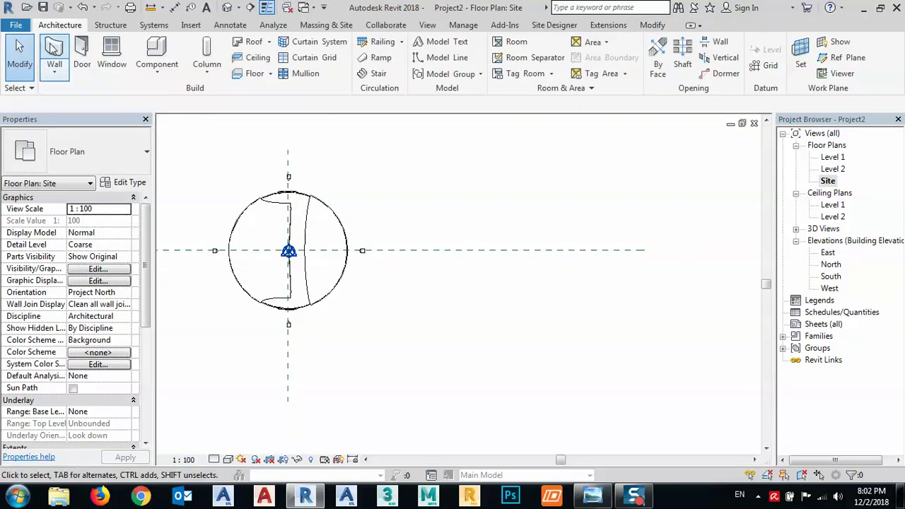
# Step: Create a new in-place model in the Generic Models category named Generic Models 1
pyautogui.click(157, 71)
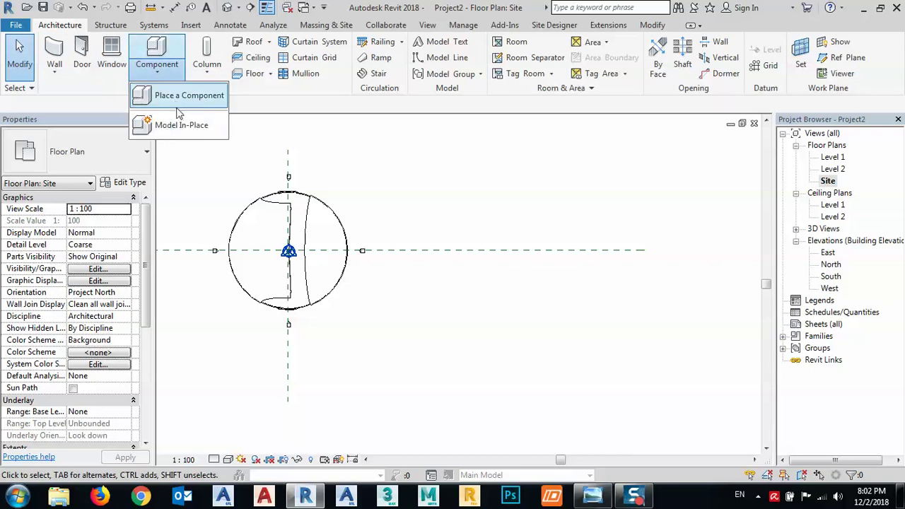
pyautogui.click(177, 101)
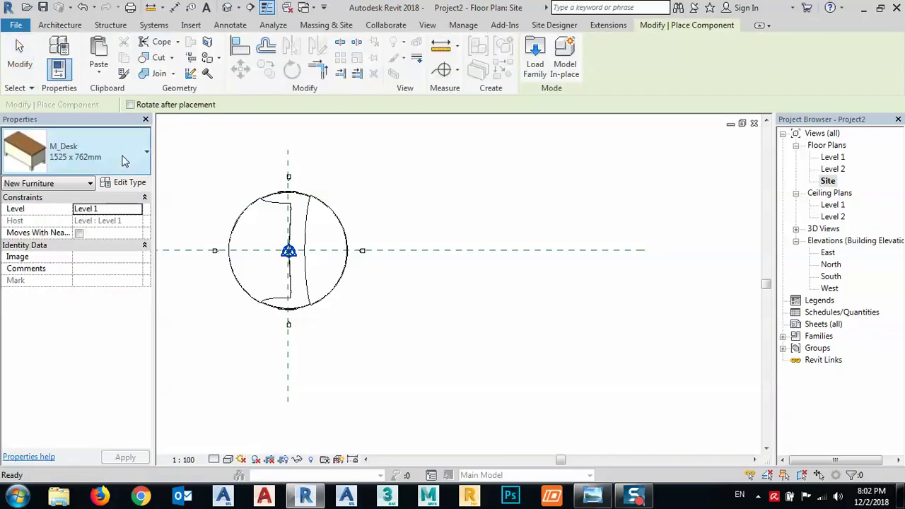
pyautogui.click(71, 26)
pyautogui.click(162, 73)
pyautogui.click(177, 124)
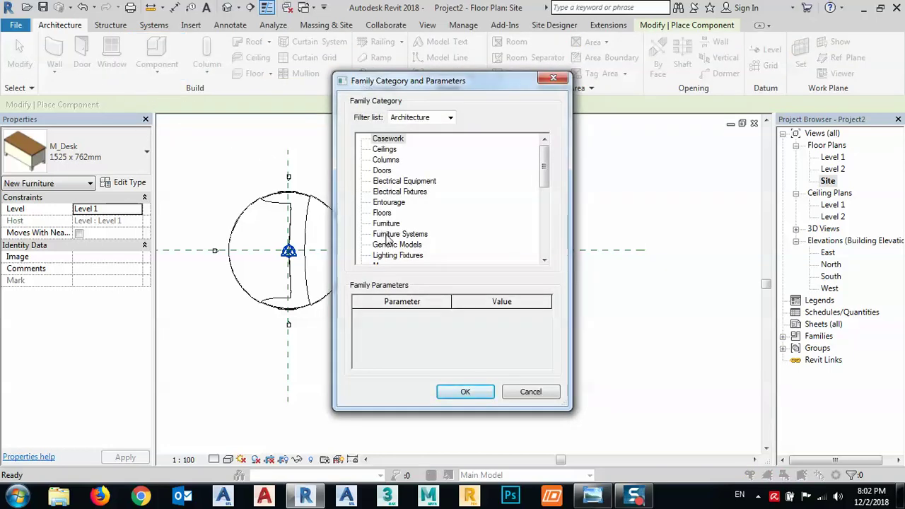
pyautogui.click(392, 256)
pyautogui.click(397, 235)
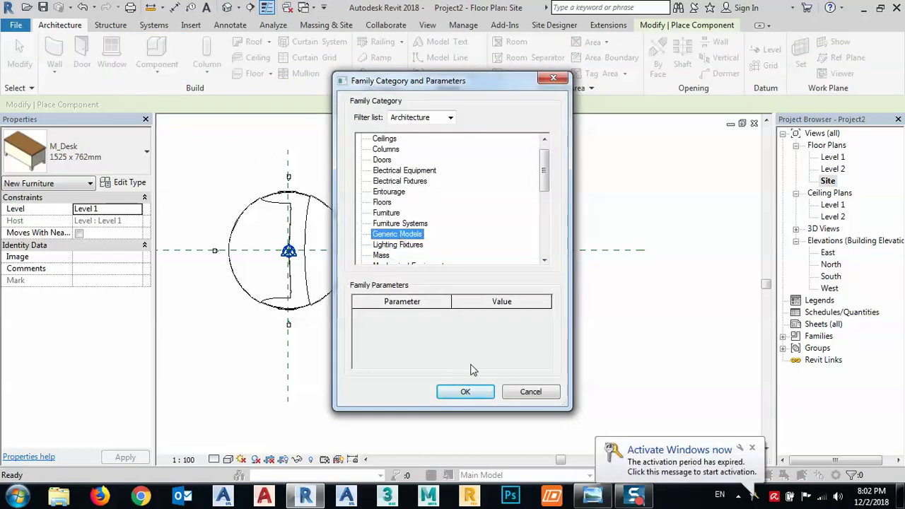
pyautogui.click(466, 392)
pyautogui.click(454, 271)
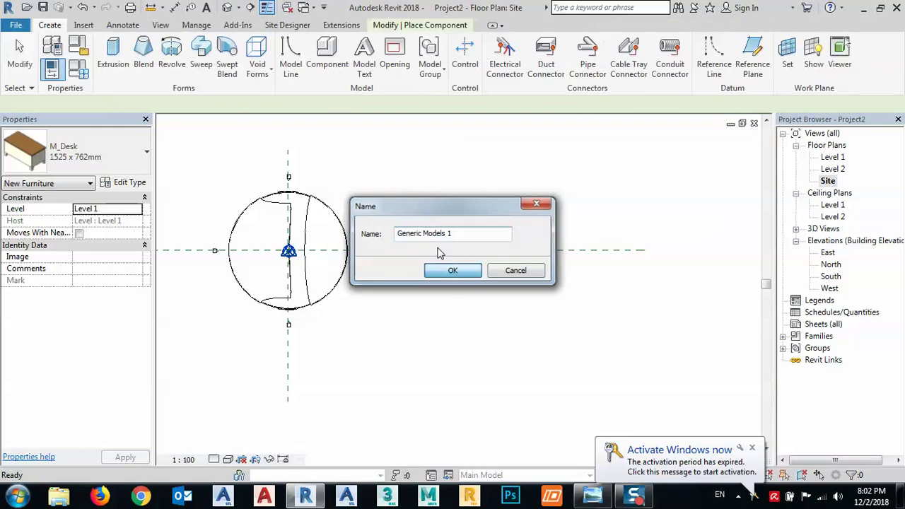
# Step: Sketch a rectangular solid extrusion to the right of the dome and finish it
pyautogui.click(119, 57)
pyautogui.click(416, 234)
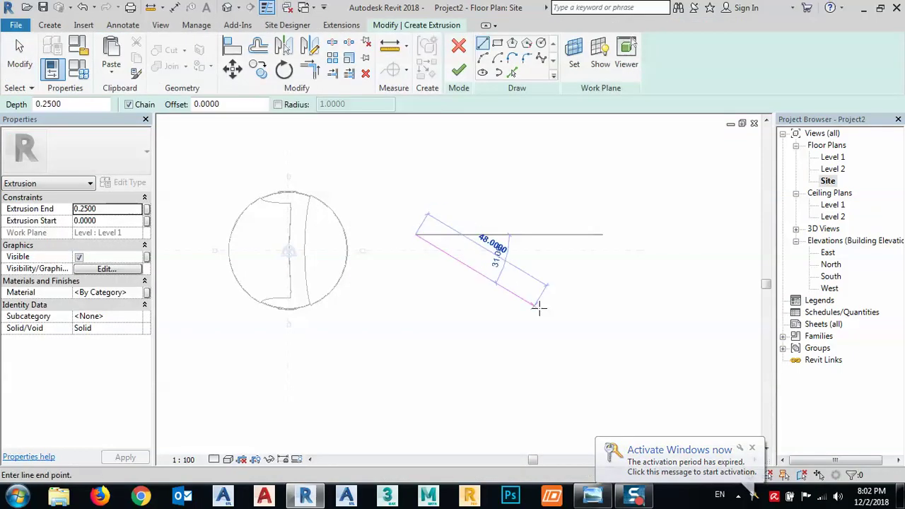
pyautogui.click(498, 44)
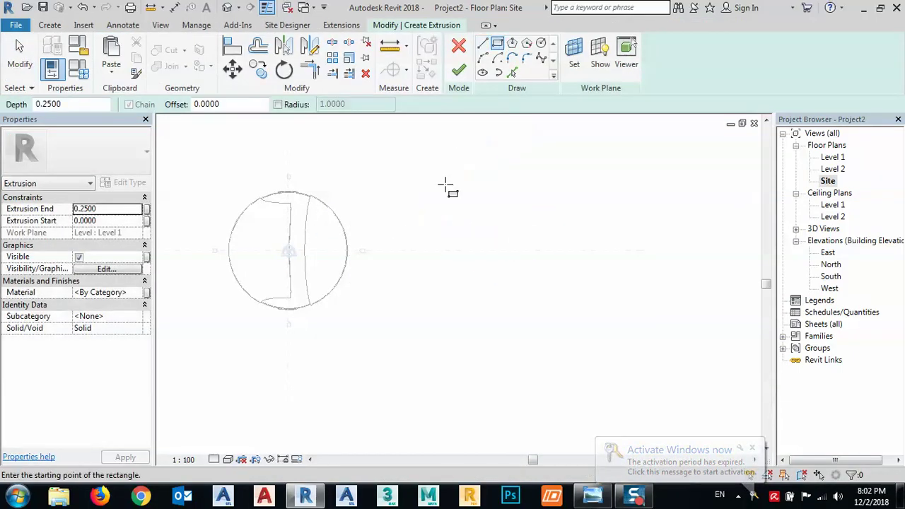
pyautogui.click(446, 184)
pyautogui.click(554, 250)
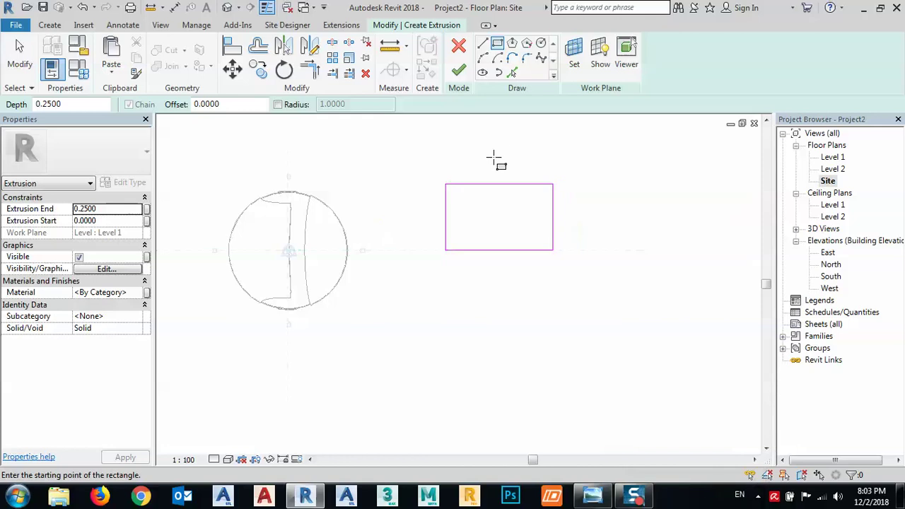
pyautogui.click(460, 71)
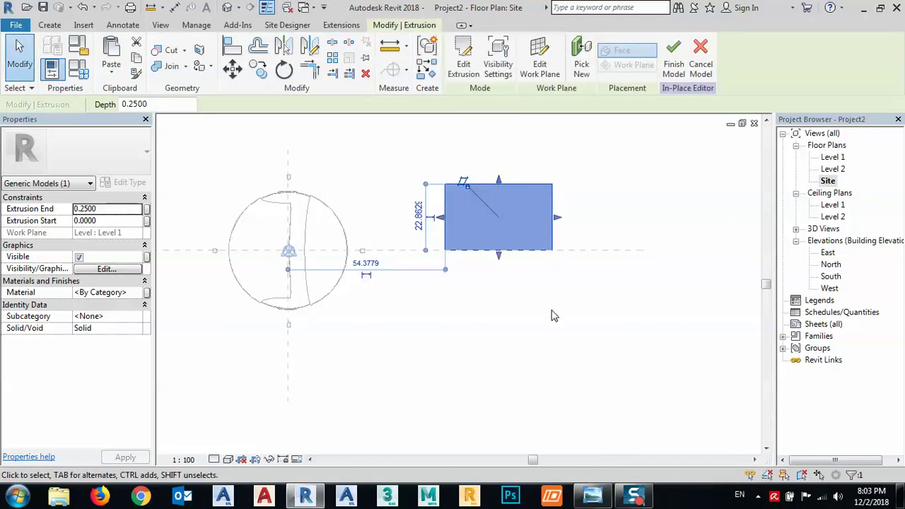
# Step: In the 3D view, pull the slab up into a tall box and finish the in-place model
pyautogui.click(226, 7)
pyautogui.keyDown('shift'); pyautogui.moveTo(457, 283); pyautogui.dragTo(586, 309, button='middle'); pyautogui.keyUp('shift')
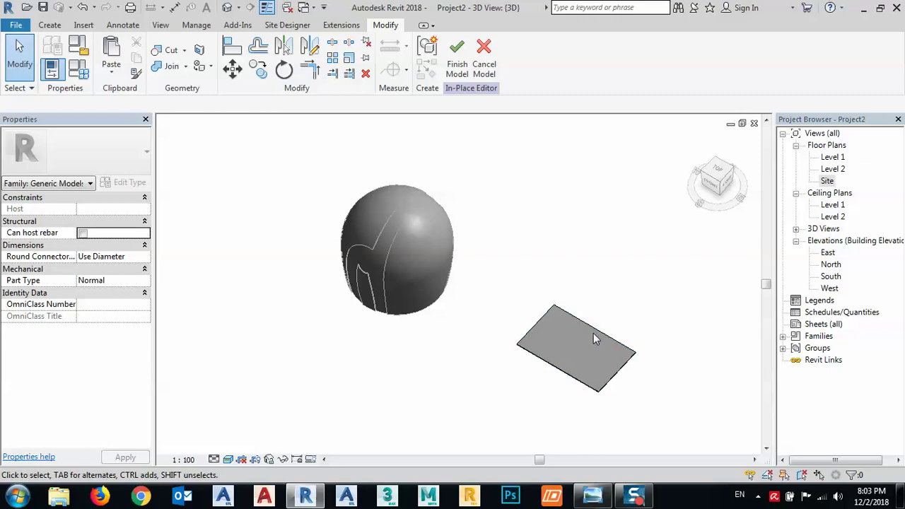
pyautogui.click(595, 330)
pyautogui.moveTo(580, 345); pyautogui.dragTo(581, 280)
pyautogui.click(608, 254)
pyautogui.click(719, 171)
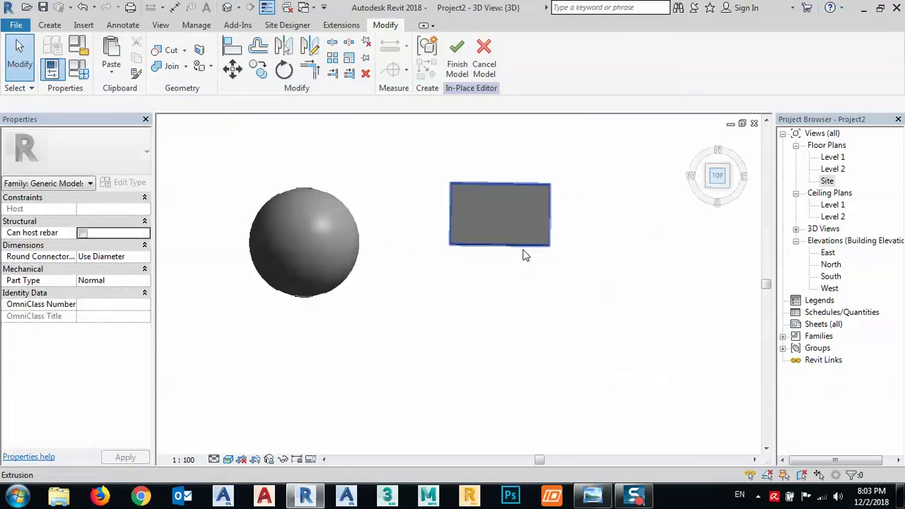
pyautogui.moveTo(404, 293); pyautogui.dragTo(438, 280, button='middle')
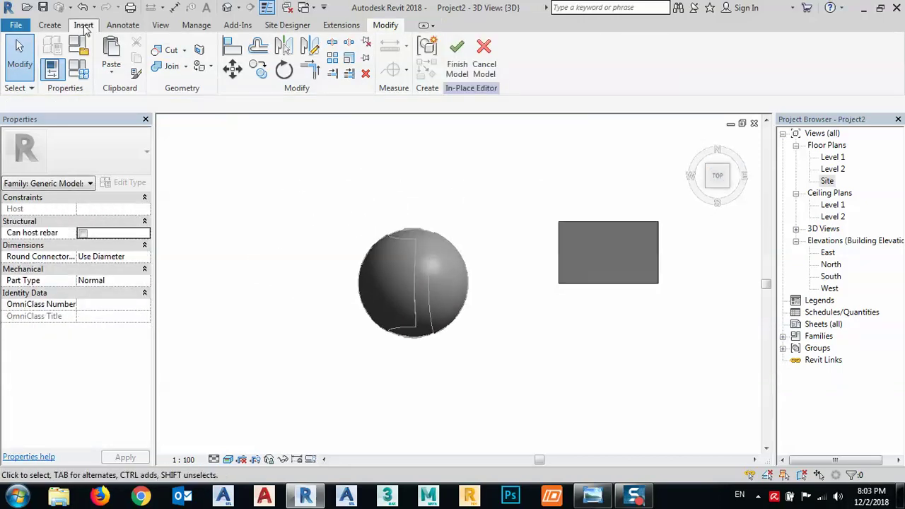
pyautogui.click(457, 57)
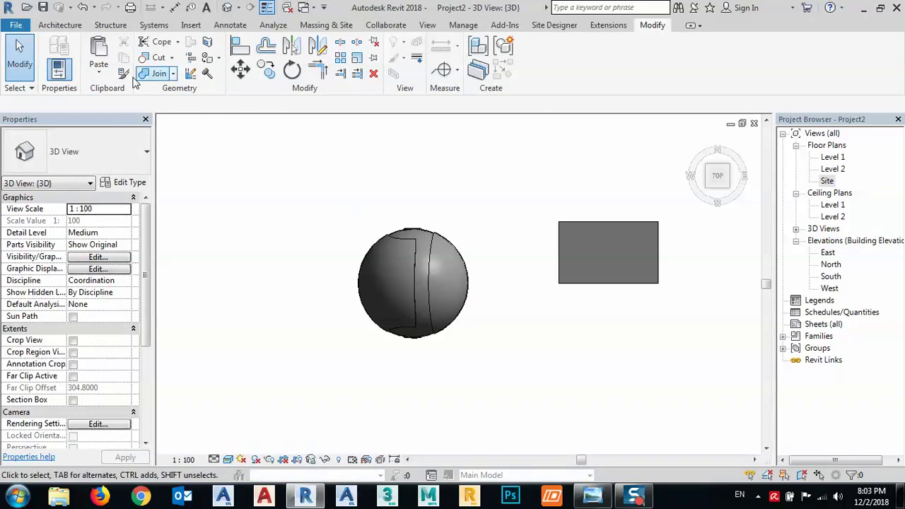
# Step: Start a Roof by Extrusion using the box's front face as the work plane
pyautogui.click(71, 25)
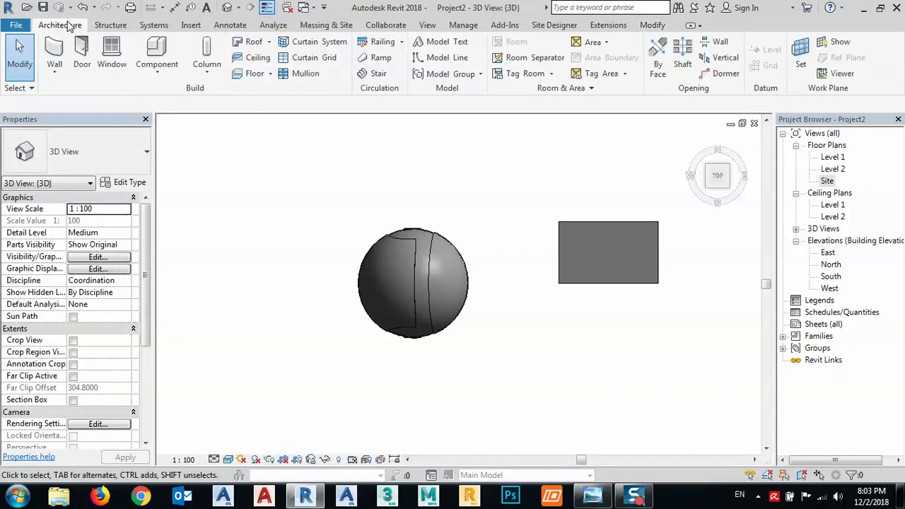
pyautogui.click(269, 43)
pyautogui.click(272, 91)
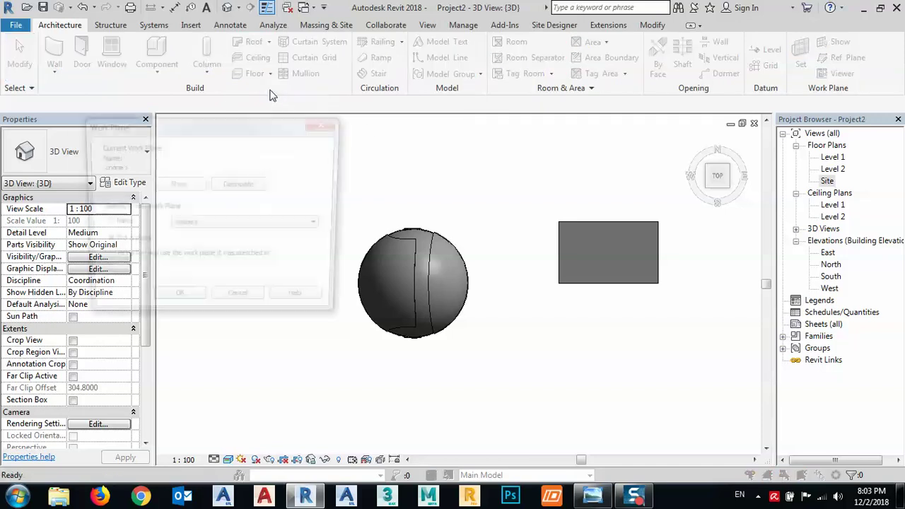
pyautogui.click(176, 303)
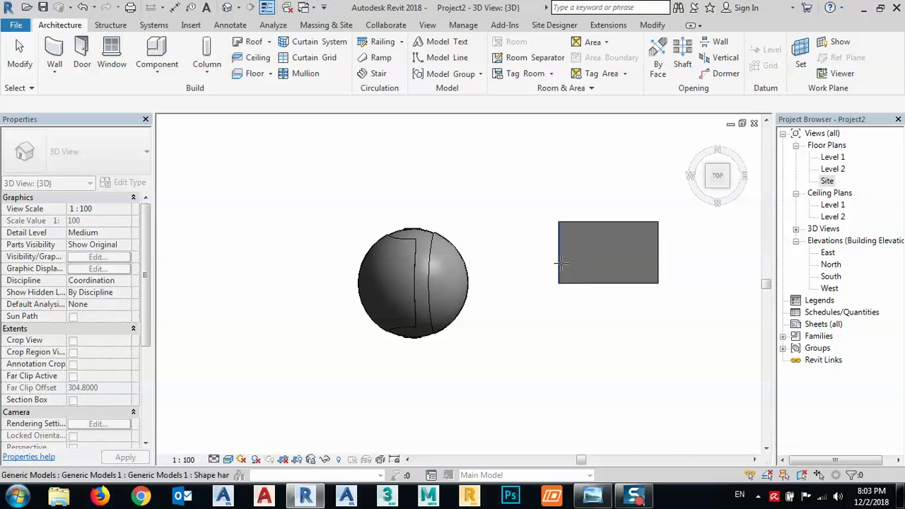
pyautogui.keyDown('shift'); pyautogui.moveTo(560, 262); pyautogui.dragTo(624, 199, button='middle'); pyautogui.keyUp('shift')
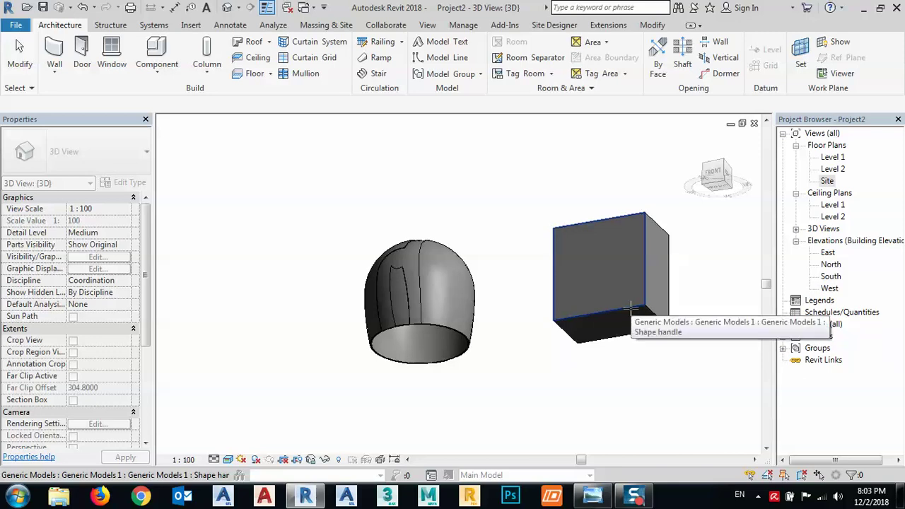
pyautogui.keyDown('shift'); pyautogui.moveTo(629, 307); pyautogui.dragTo(585, 344, button='middle'); pyautogui.keyUp('shift')
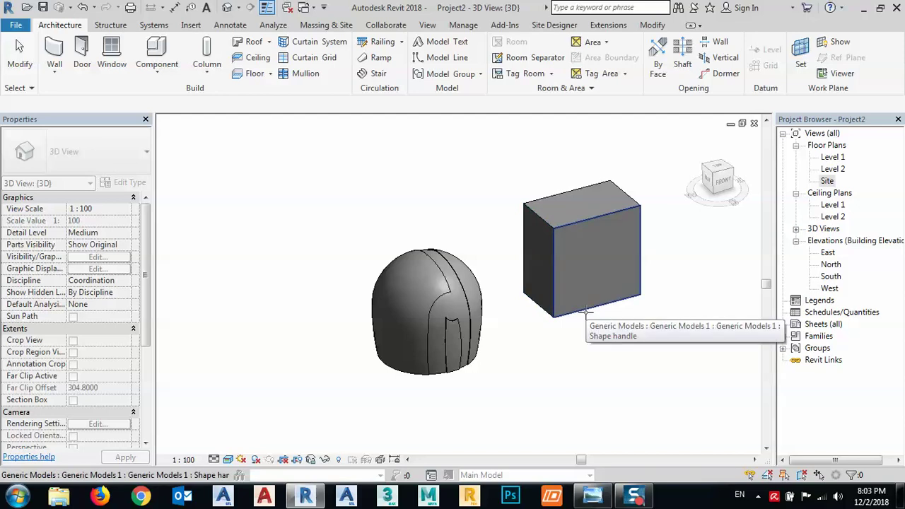
pyautogui.press('Return')
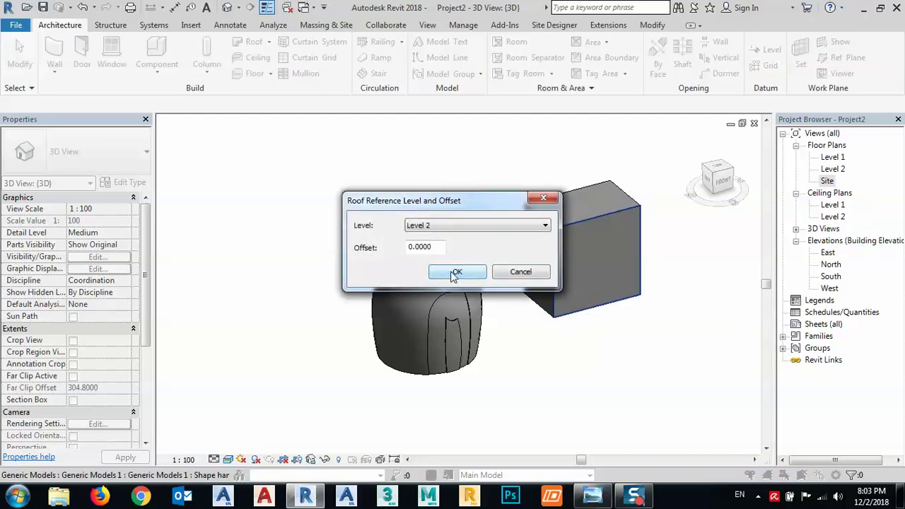
# Step: Set Level 1 as the roof reference level, view from the front, and open the mosque photo
pyautogui.click(437, 225)
pyautogui.click(437, 237)
pyautogui.click(458, 272)
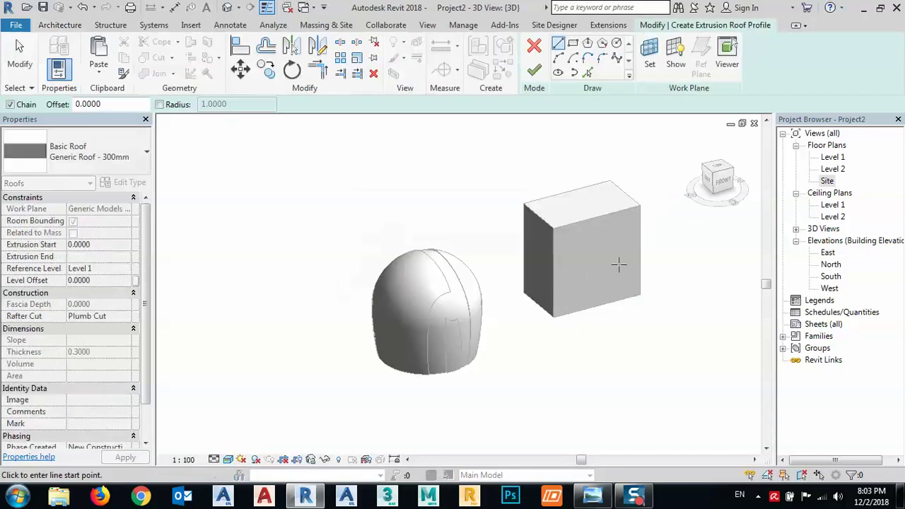
pyautogui.click(723, 190)
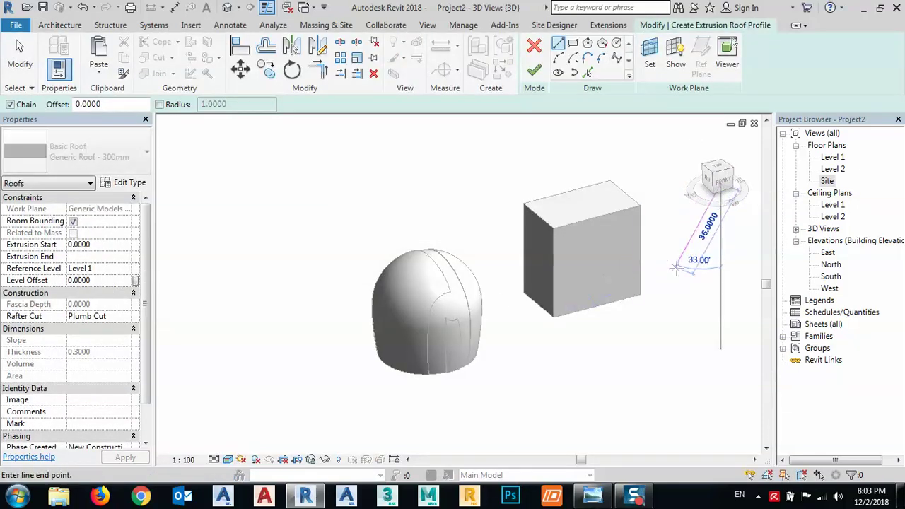
pyautogui.click(719, 186)
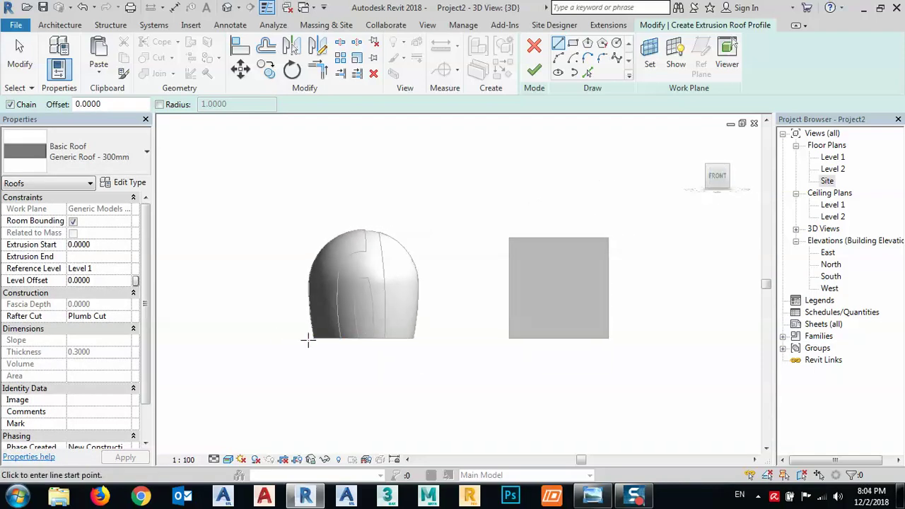
pyautogui.click(587, 497)
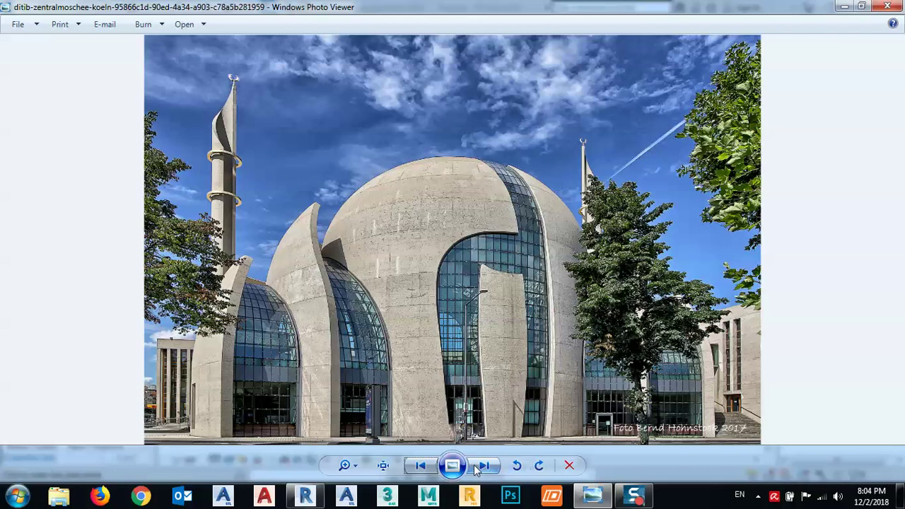
# Step: Show the aerial 'mosque 2' photo, then minimize Photo Viewer back to Revit
pyautogui.click(483, 467)
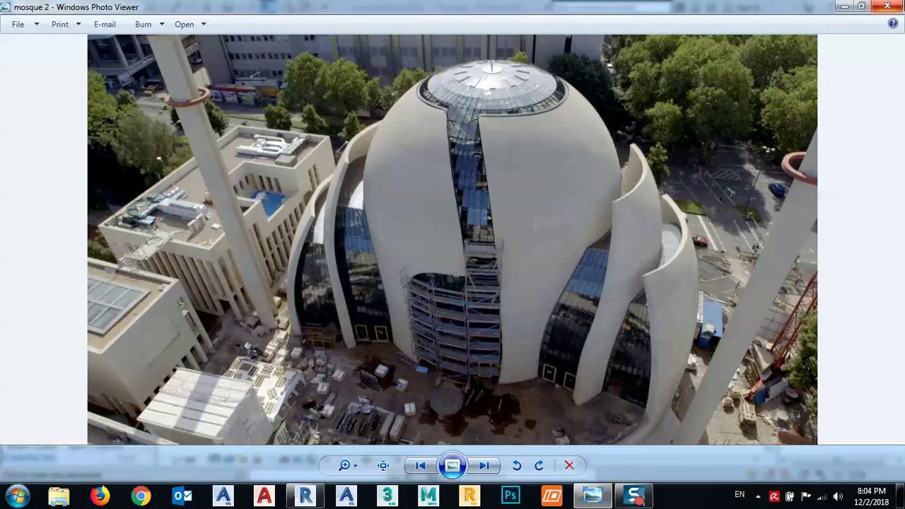
pyautogui.click(843, 7)
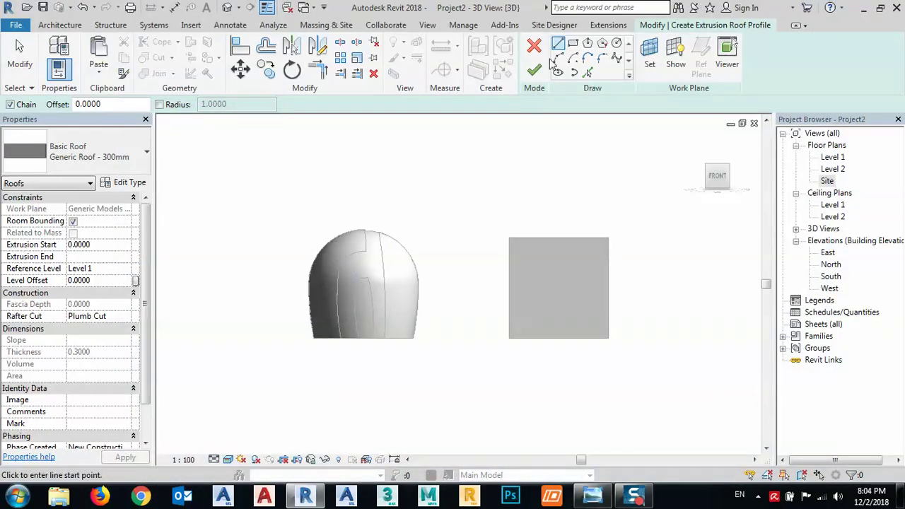
# Step: Draw a 30-unit base line starting from the dome base's midpoint
pyautogui.click(366, 338)
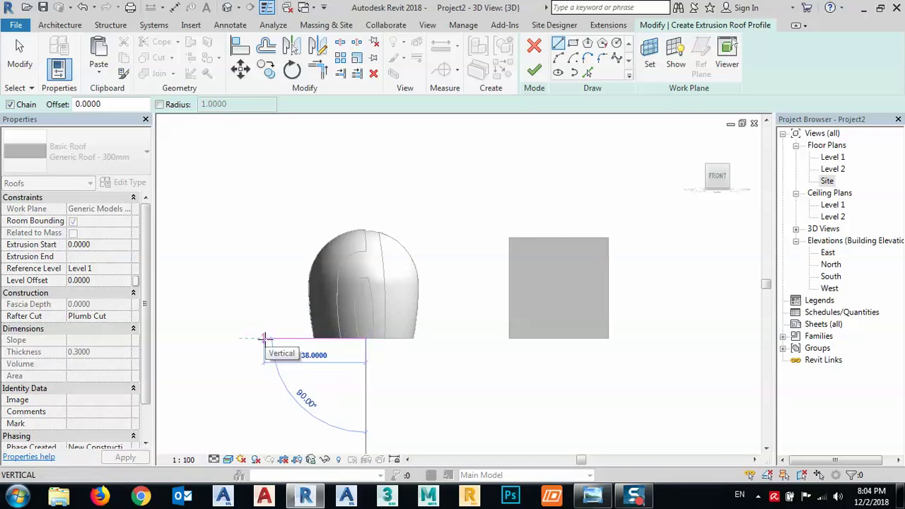
pyautogui.write('30')
pyautogui.press('Return')
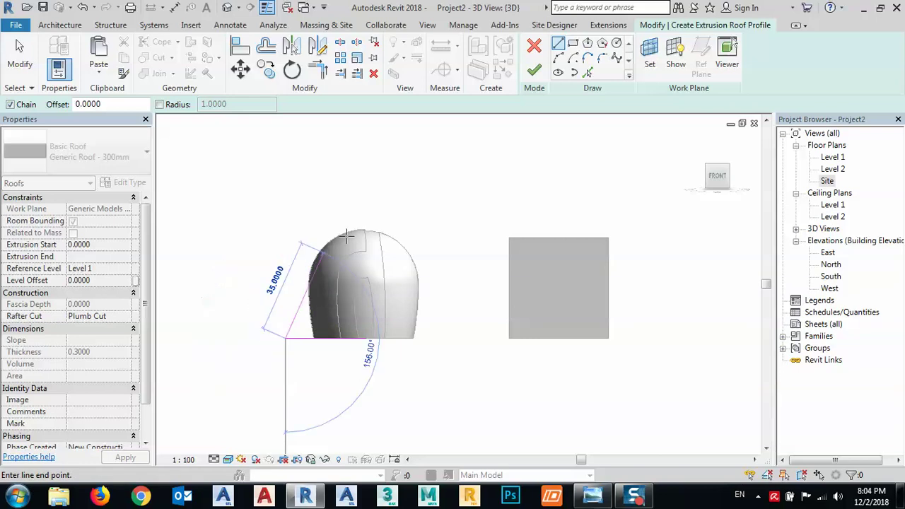
# Step: Add a 25-unit vertical rise and tangent arcs curving up toward the dome
pyautogui.click(558, 59)
pyautogui.click(285, 338)
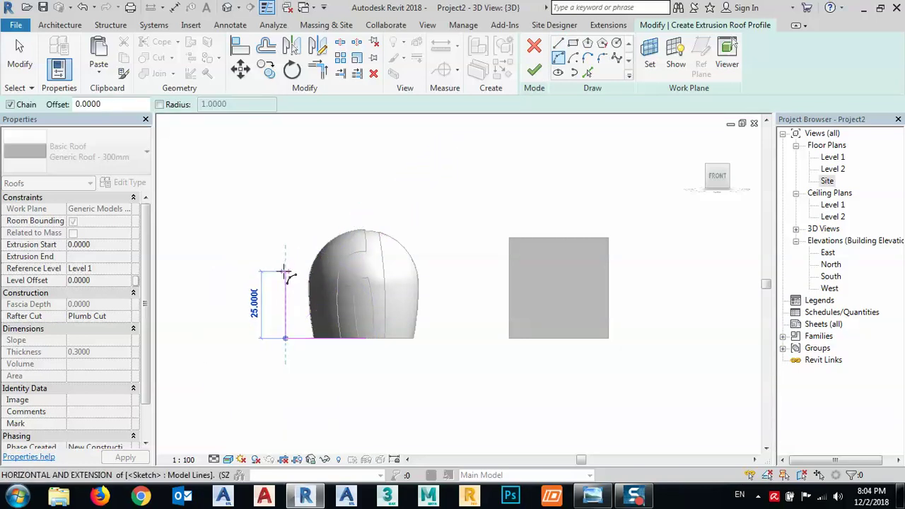
pyautogui.click(286, 271)
pyautogui.scroll(2, 286, 306)
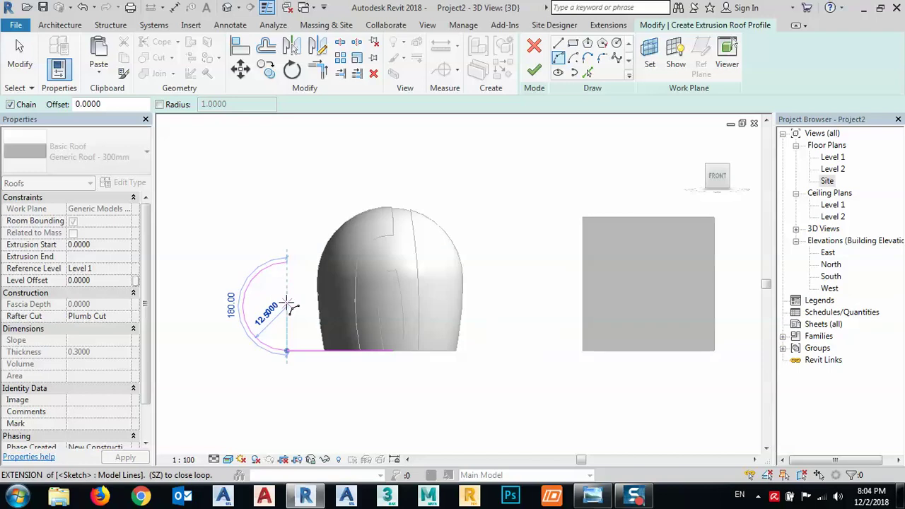
pyautogui.scroll(2, 284, 303)
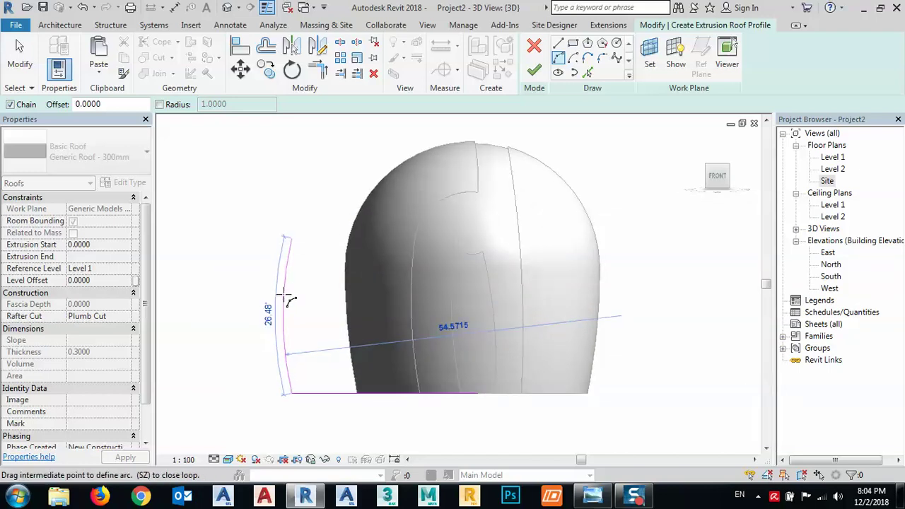
pyautogui.click(288, 293)
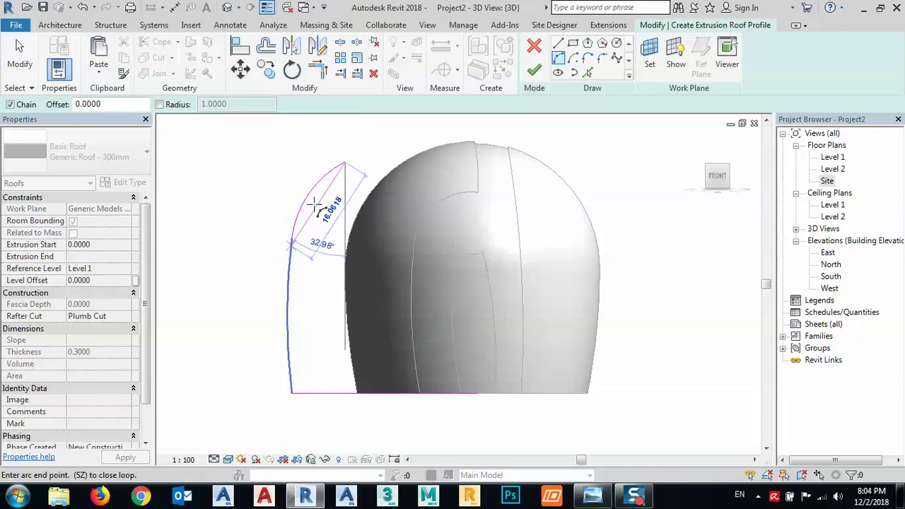
pyautogui.click(346, 163)
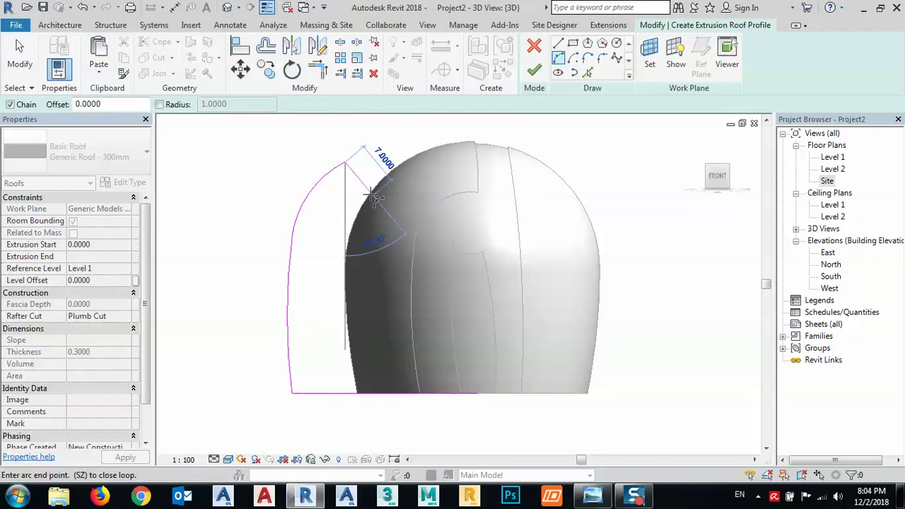
pyautogui.press('Escape')
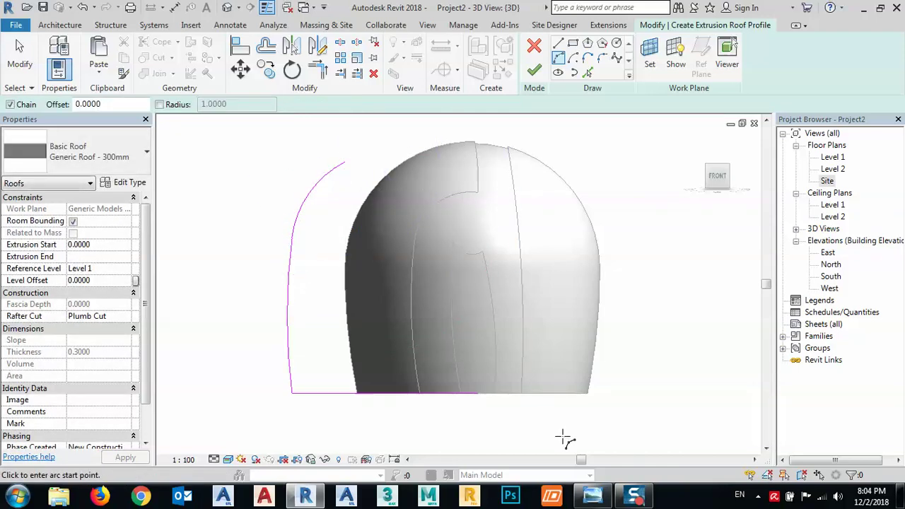
# Step: Finish the roof, then edit its profile to delete the bottom line, leaving an open shell
pyautogui.click(535, 72)
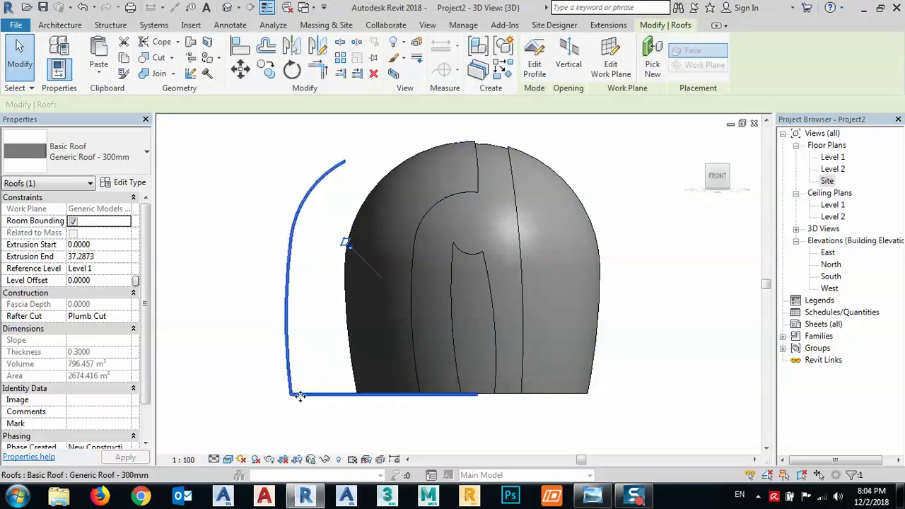
pyautogui.click(536, 69)
pyautogui.moveTo(311, 394); pyautogui.dragTo(307, 357)
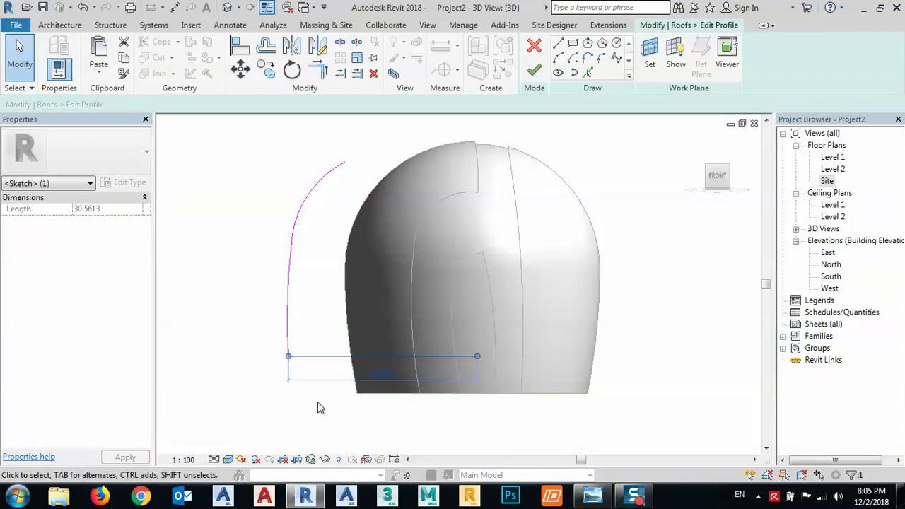
pyautogui.hotkey('ctrl', 'z')
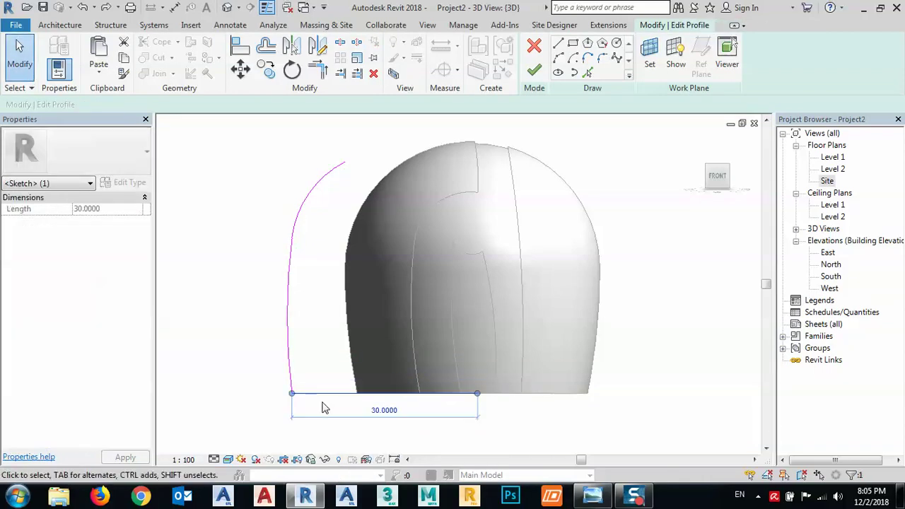
pyautogui.press('Delete')
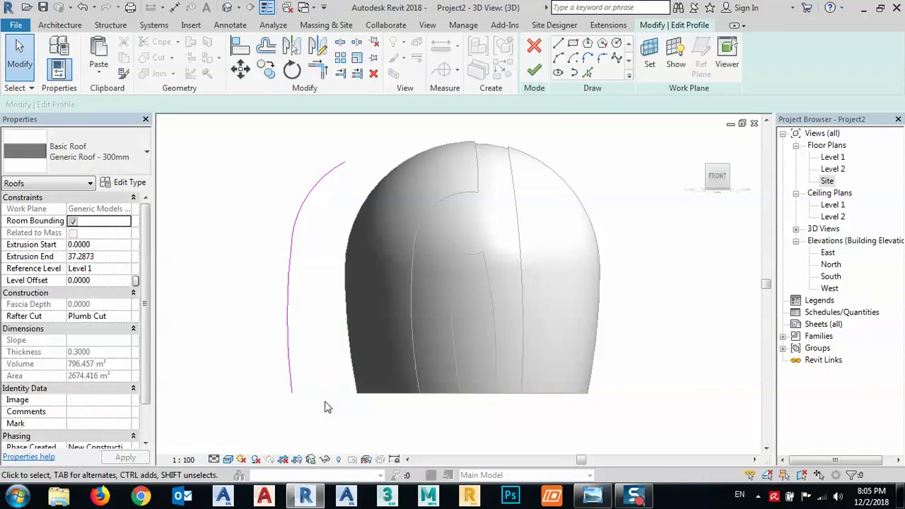
pyautogui.click(534, 70)
# Step: From the top view, drag the shell's end handles to make it 34 units long
pyautogui.moveTo(310, 257); pyautogui.dragTo(523, 397, button='middle')
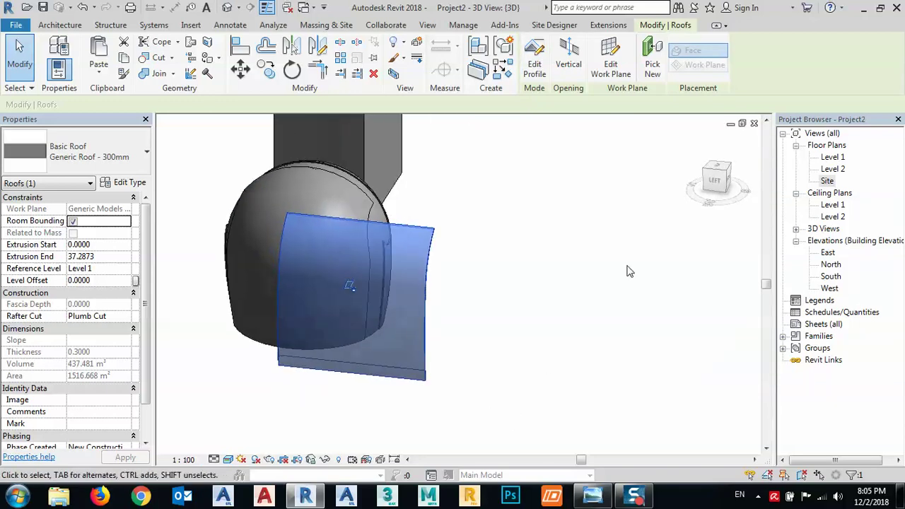
pyautogui.click(717, 175)
pyautogui.click(546, 319)
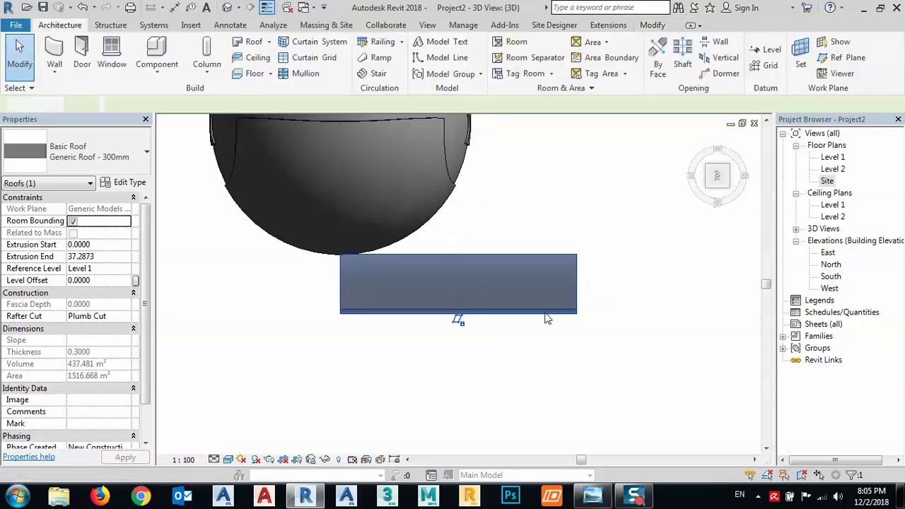
pyautogui.click(542, 313)
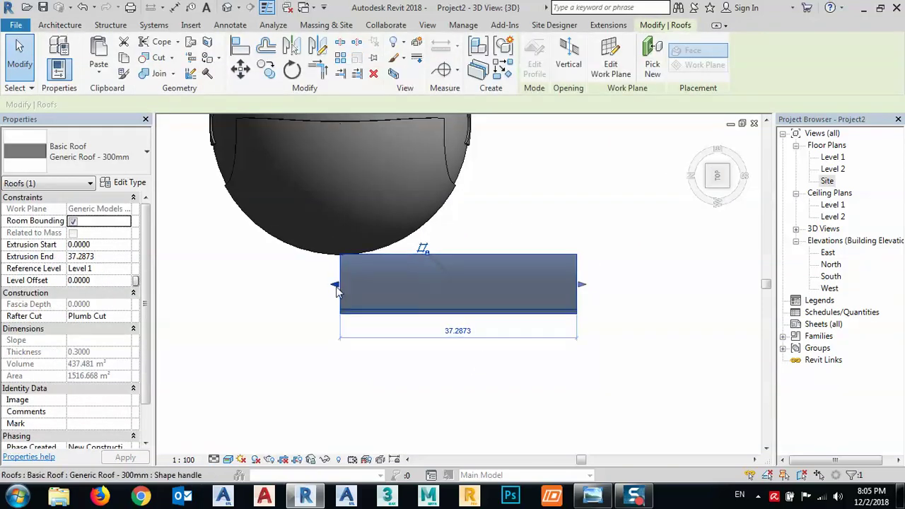
pyautogui.moveTo(336, 286); pyautogui.dragTo(215, 284)
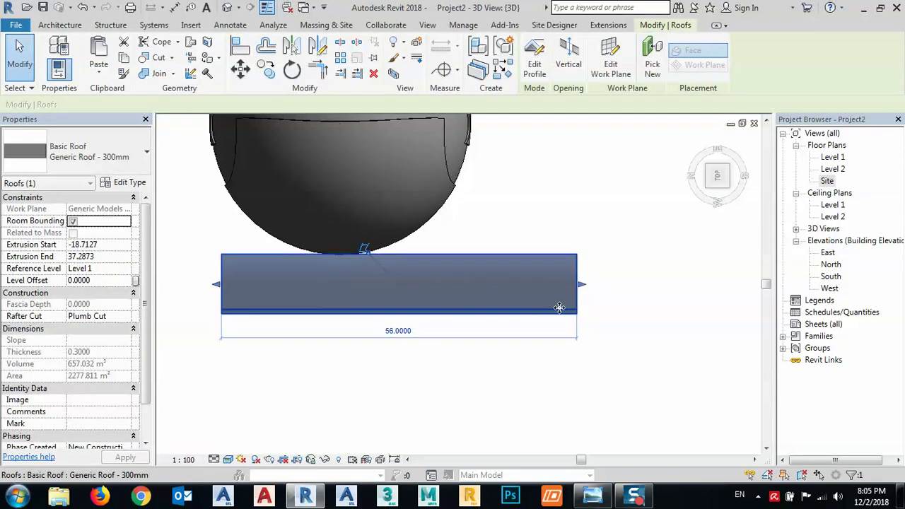
pyautogui.moveTo(582, 286); pyautogui.dragTo(435, 302)
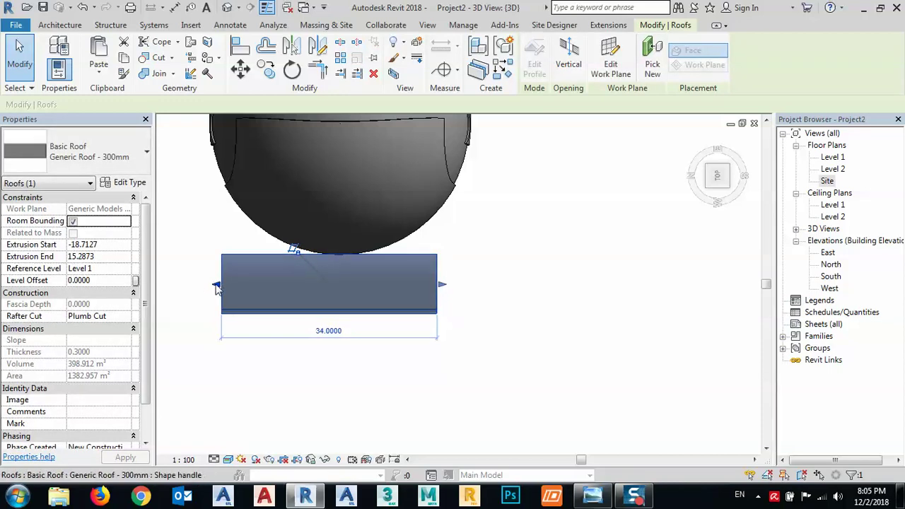
pyautogui.press('Escape')
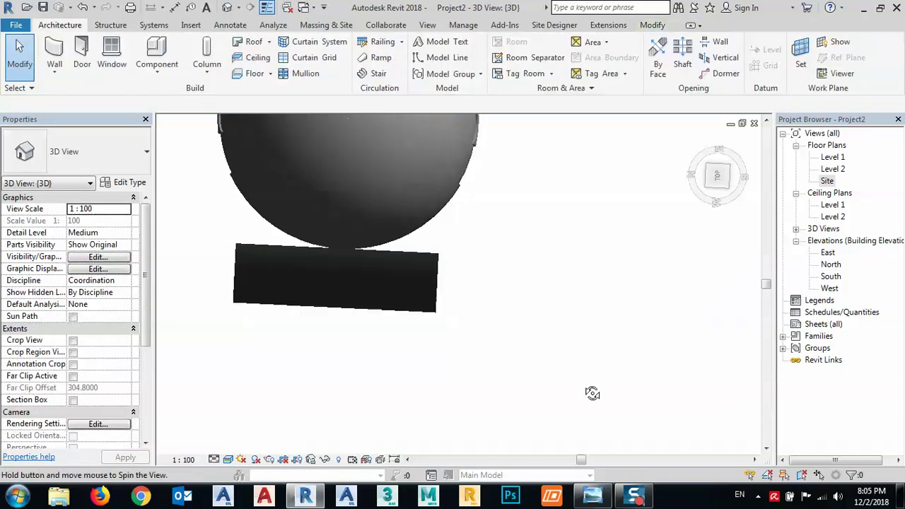
# Step: Orbit to check the shell against the mosque photo, then reselect the left shell
pyautogui.keyDown('shift'); pyautogui.moveTo(593, 390); pyautogui.dragTo(430, 352, button='middle'); pyautogui.keyUp('shift')
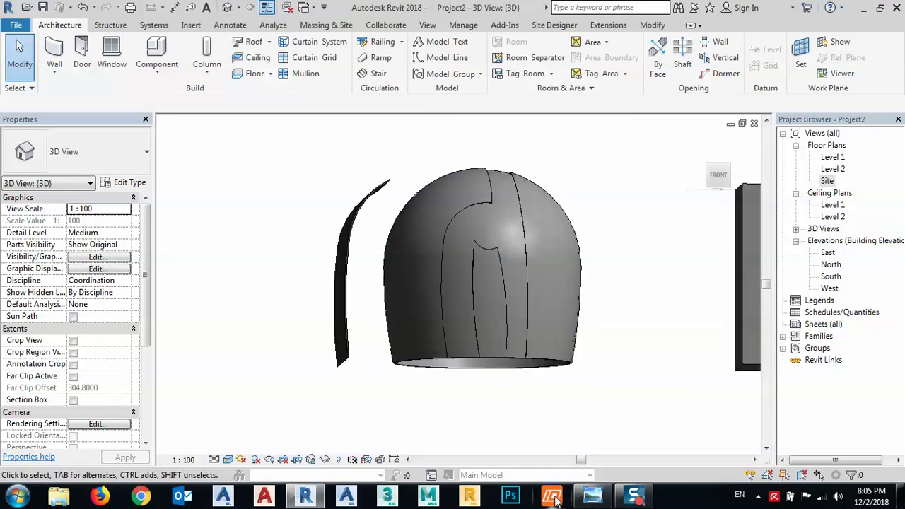
pyautogui.click(593, 496)
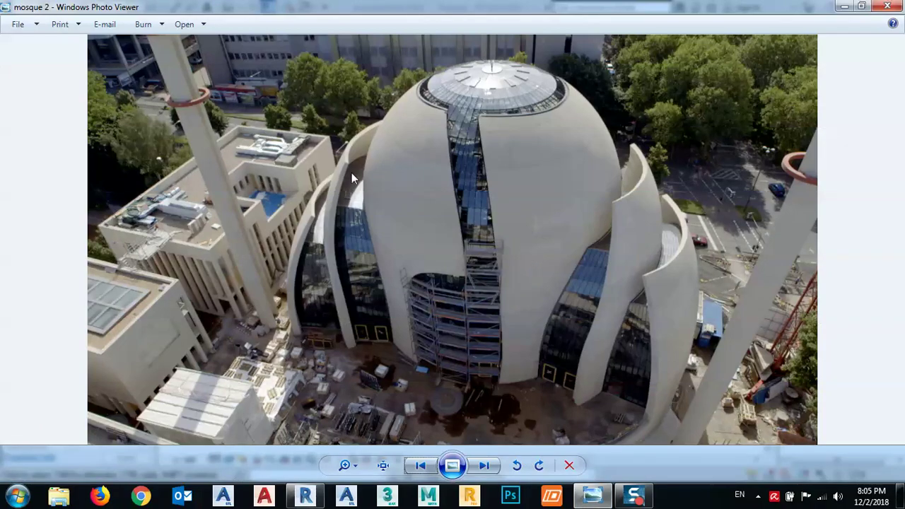
pyautogui.click(843, 8)
pyautogui.click(356, 220)
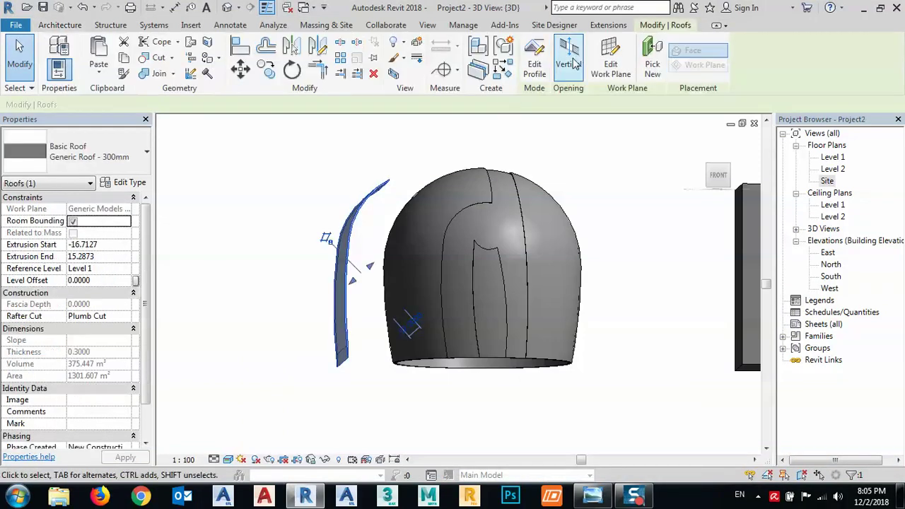
# Step: Open the shell's profile in front view and nudge its arc slightly downward
pyautogui.click(535, 60)
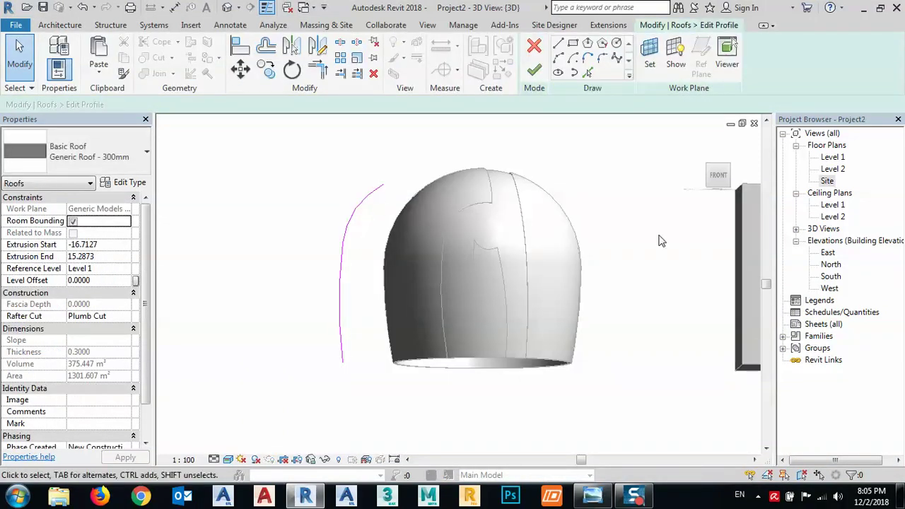
pyautogui.click(703, 202)
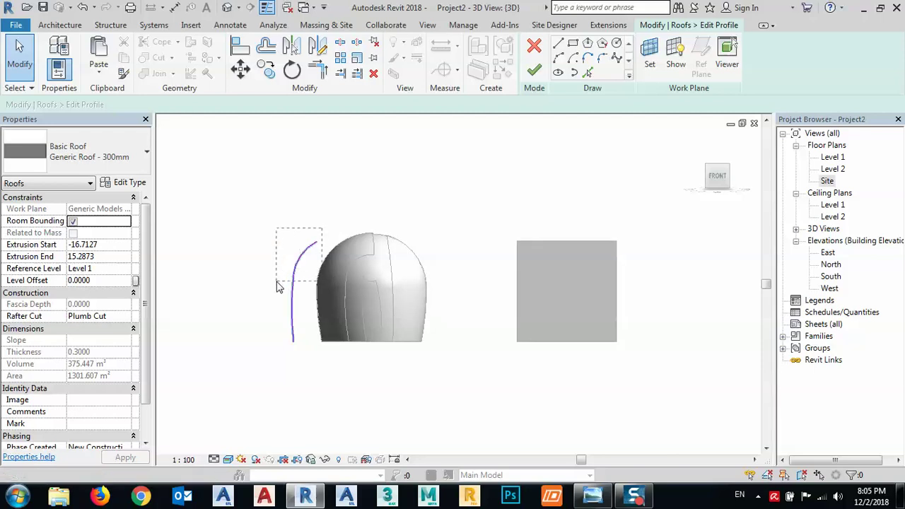
pyautogui.click(281, 274)
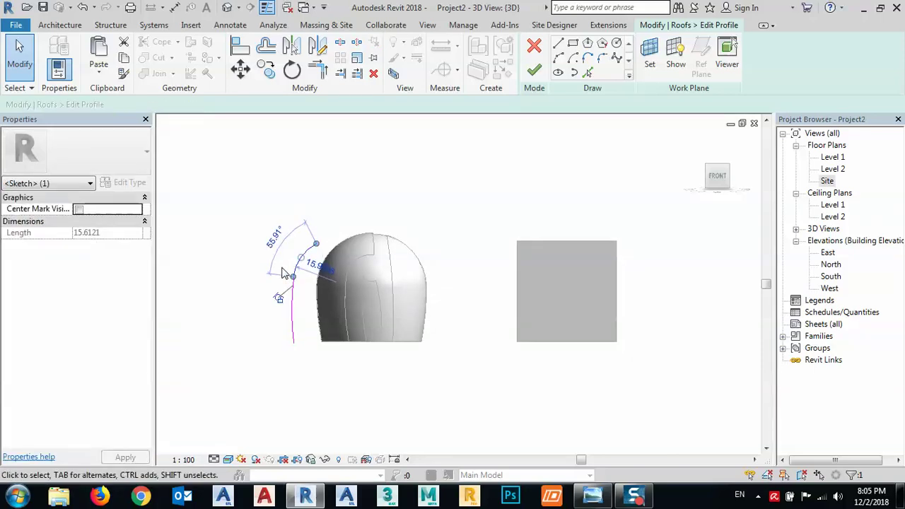
pyautogui.press('Down')
pyautogui.press('Down')
pyautogui.press('Down')
pyautogui.press('Down')
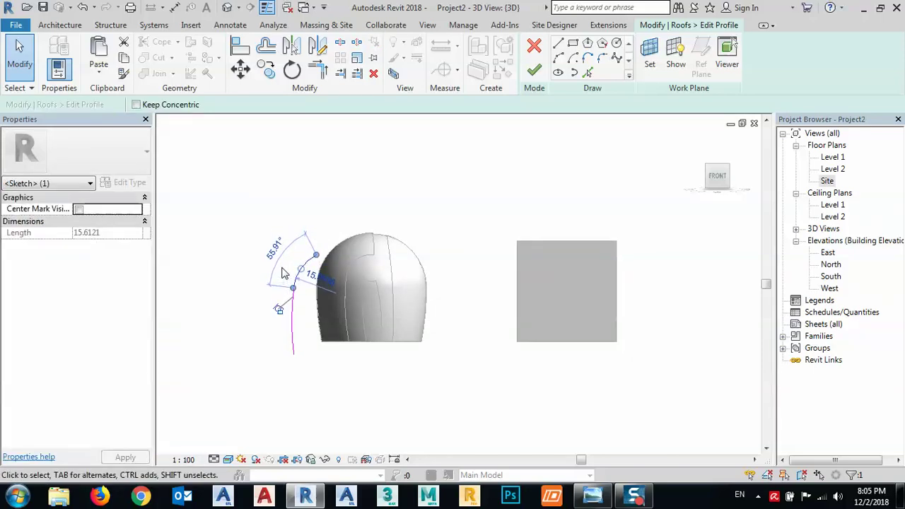
pyautogui.press('Down')
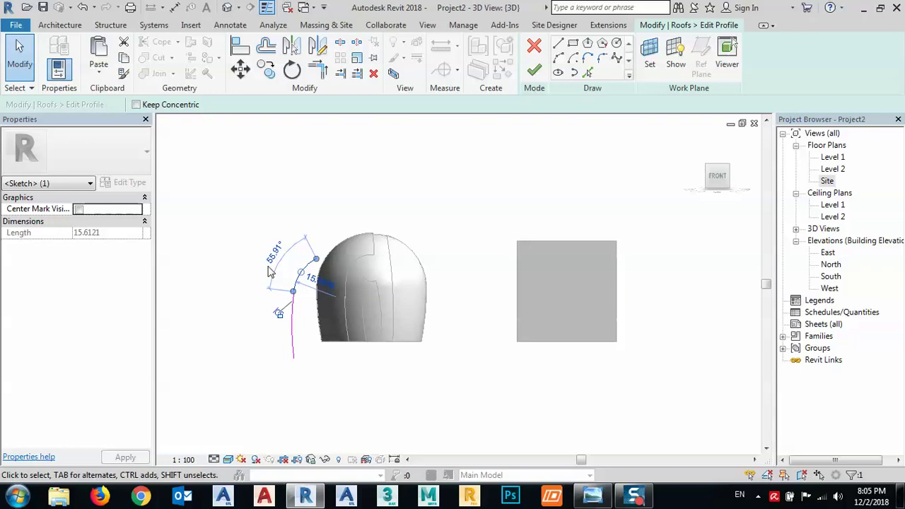
pyautogui.scroll(4, 294, 265)
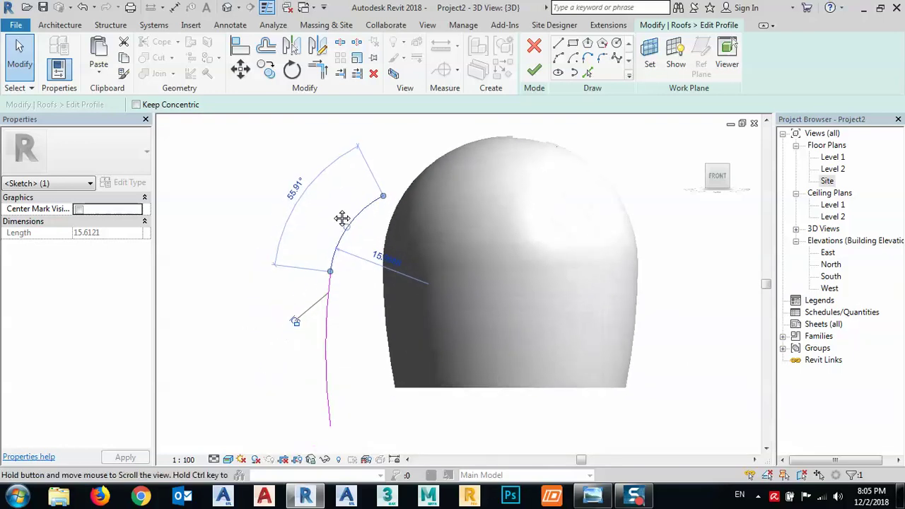
# Step: Shorten the lower straight line to about 10.6 feet and tweak the upper arc's end
pyautogui.click(331, 344)
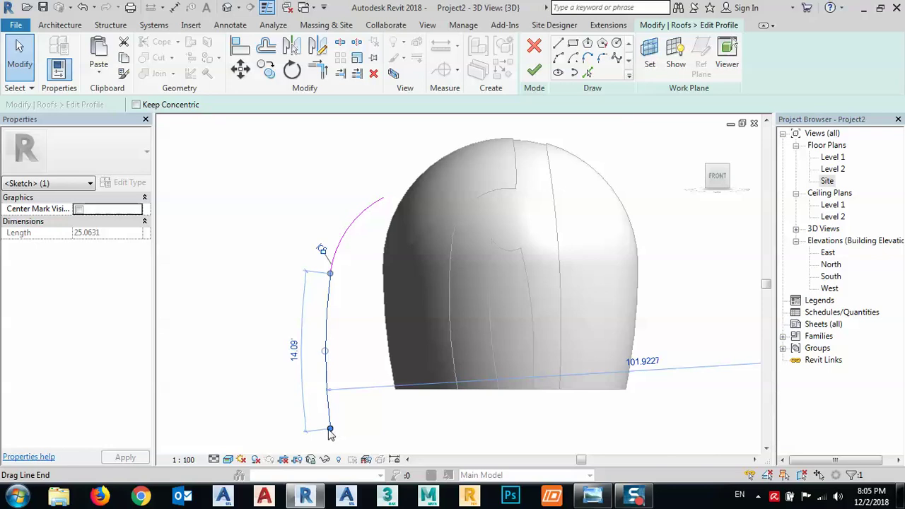
pyautogui.moveTo(330, 432); pyautogui.dragTo(329, 390)
pyautogui.click(356, 231)
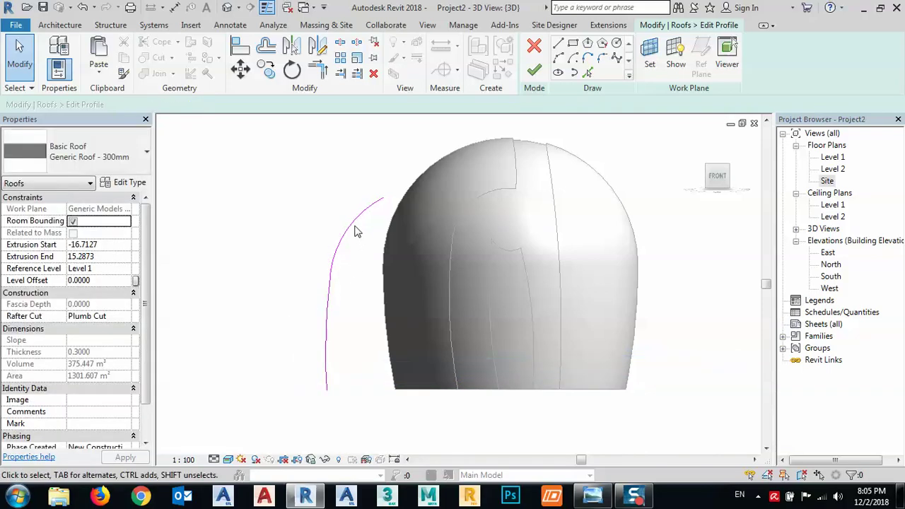
pyautogui.click(356, 231)
pyautogui.moveTo(361, 237); pyautogui.dragTo(361, 245)
pyautogui.click(319, 389)
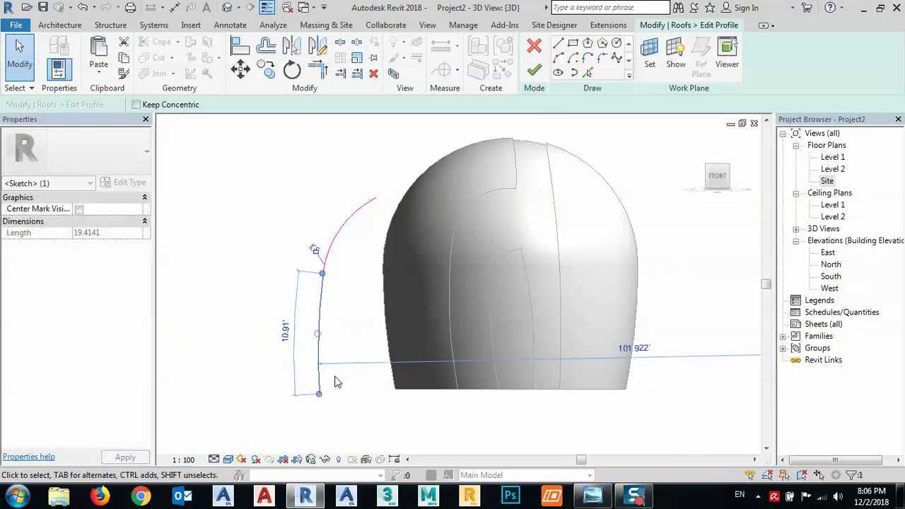
pyautogui.press('Escape')
pyautogui.press('Escape')
# Step: Pull the upper arc's end up-left and retry bending the lower line, dismissing the too-short error
pyautogui.click(358, 214)
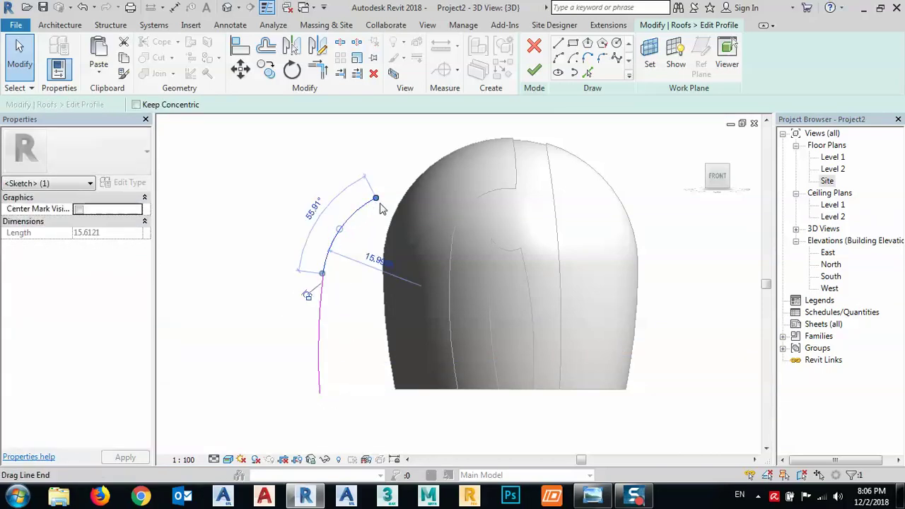
pyautogui.moveTo(377, 202)
pyautogui.mouseDown()
pyautogui.moveTo(364, 195)
pyautogui.moveTo(336, 226)
pyautogui.moveTo(347, 229)
pyautogui.moveTo(340, 236)
pyautogui.mouseUp()
pyautogui.click(326, 249)
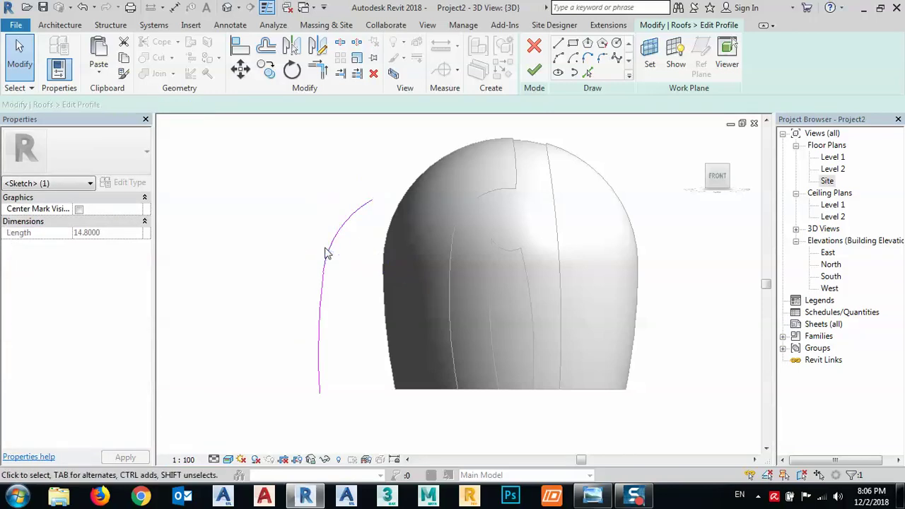
pyautogui.click(327, 293)
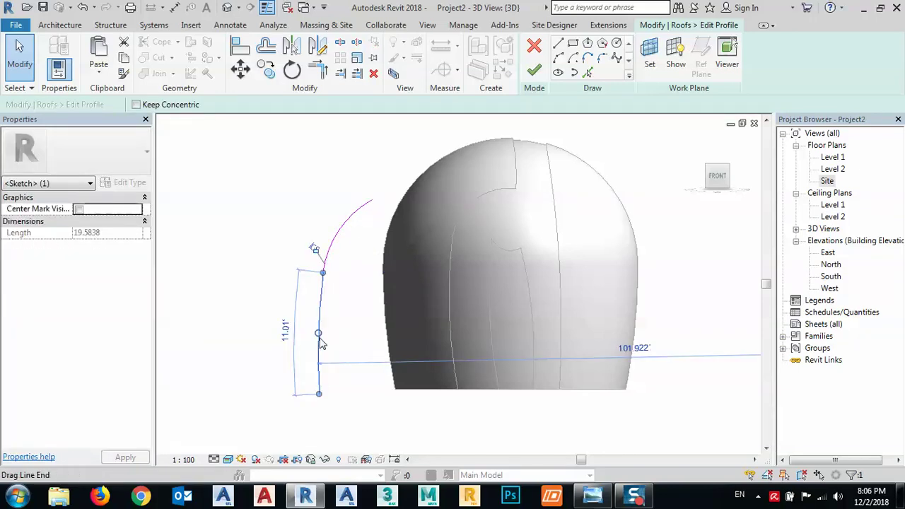
pyautogui.moveTo(319, 334); pyautogui.dragTo(334, 333)
pyautogui.click(864, 465)
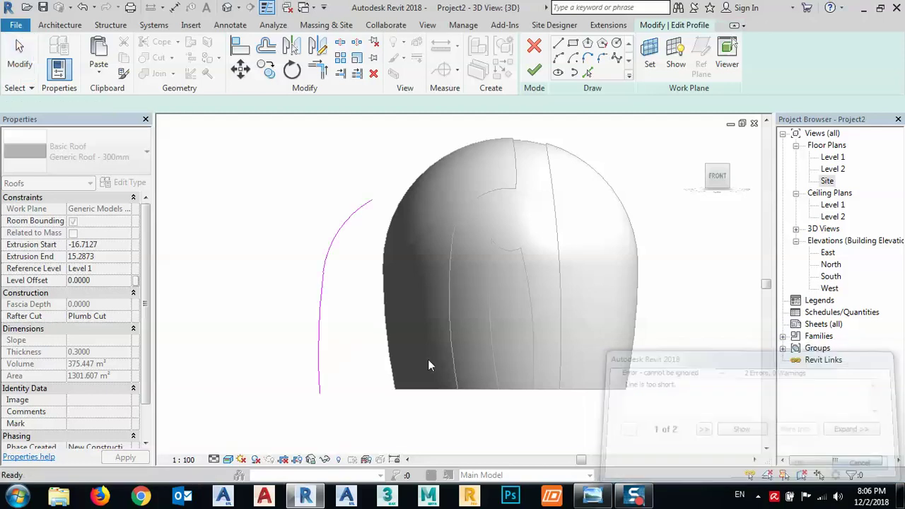
pyautogui.click(322, 366)
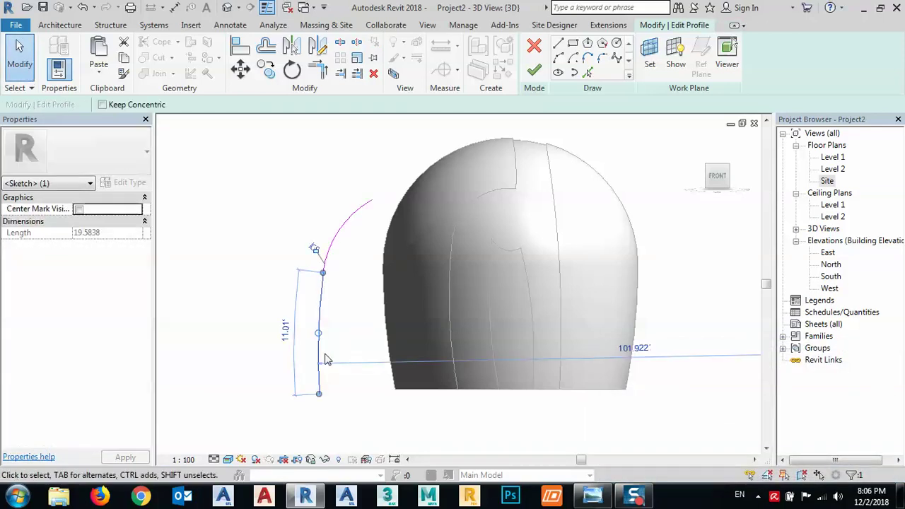
pyautogui.press('Return')
pyautogui.click(318, 391)
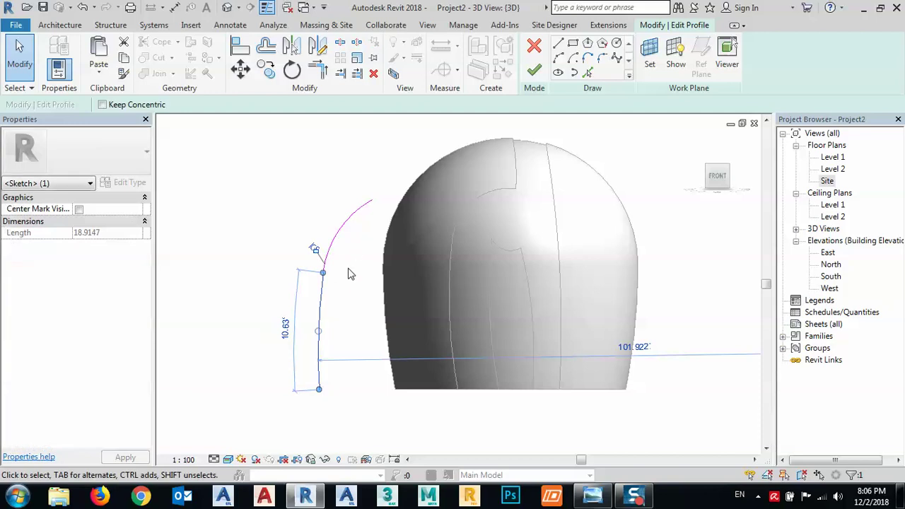
pyautogui.click(581, 496)
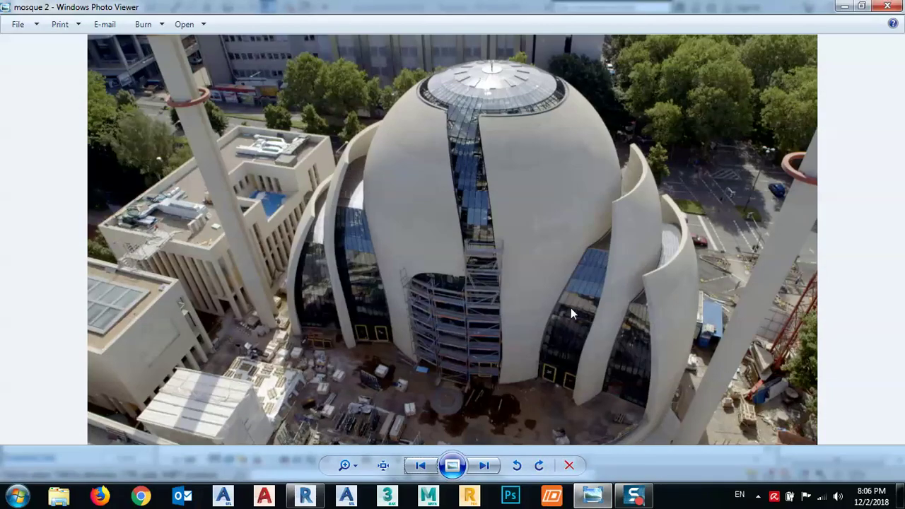
pyautogui.click(843, 8)
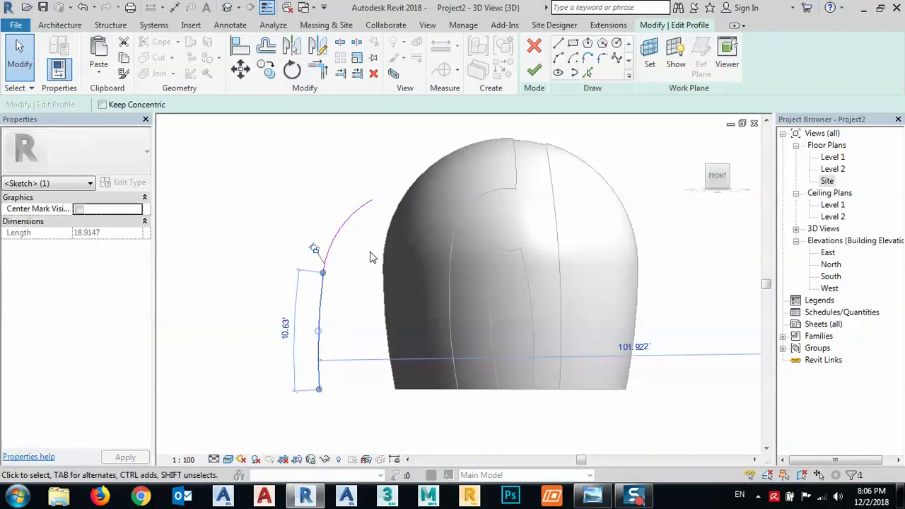
# Step: Replace the straight lower line with a Start-End-Radius arc and delete the old line
pyautogui.click(558, 59)
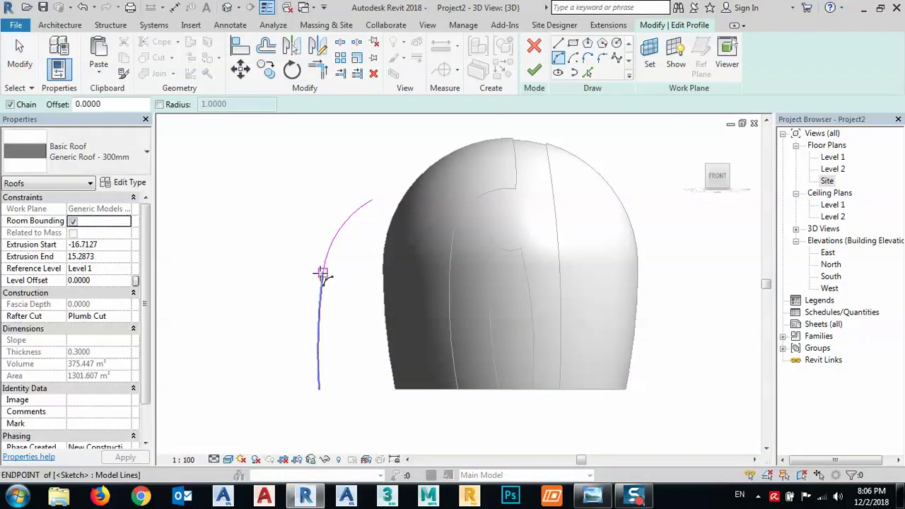
pyautogui.click(323, 272)
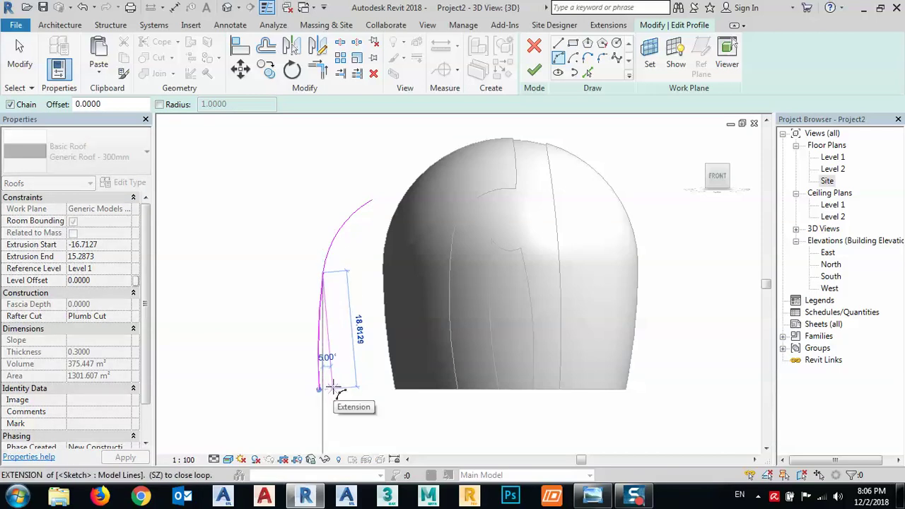
pyautogui.click(321, 388)
pyautogui.click(332, 388)
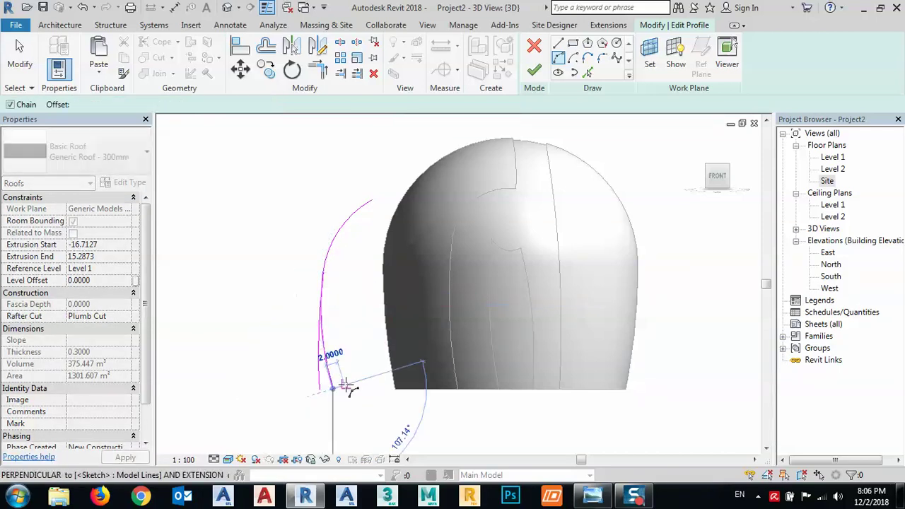
pyautogui.press('Escape')
pyautogui.press('Escape')
pyautogui.click(318, 382)
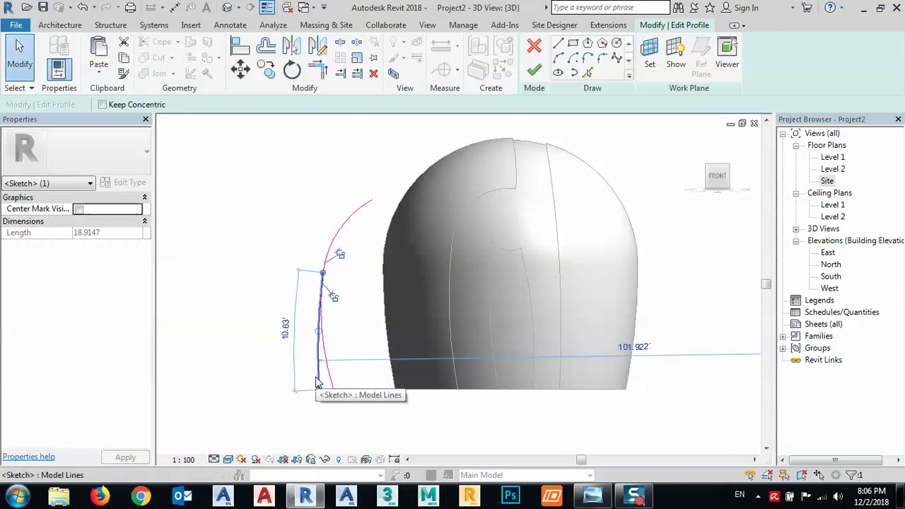
pyautogui.press('Delete')
pyautogui.moveTo(347, 313); pyautogui.dragTo(345, 335, button='middle')
# Step: Draw another arc from the existing arc's endpoint and delete the unwanted tangent arc
pyautogui.click(341, 275)
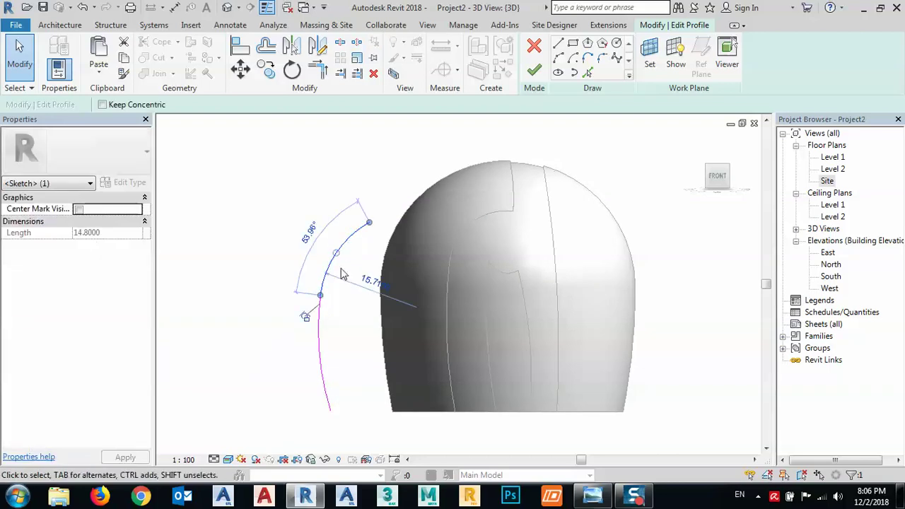
pyautogui.click(558, 59)
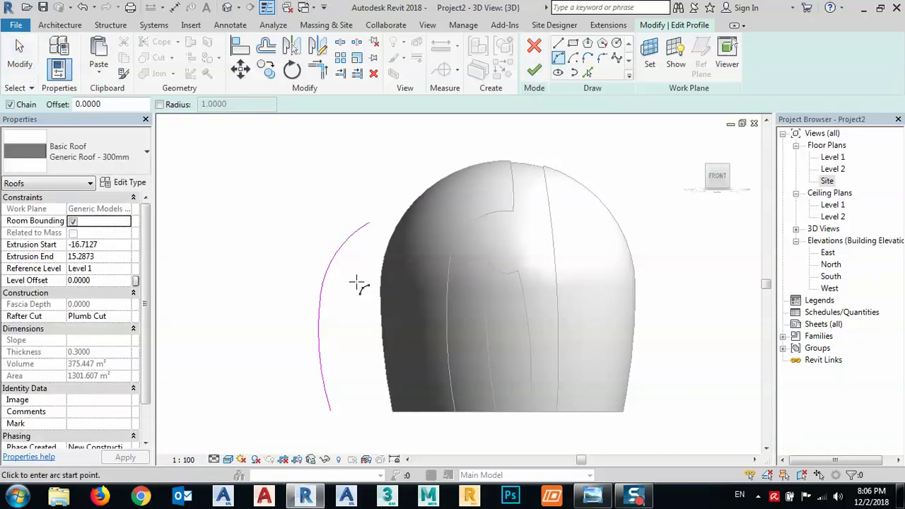
pyautogui.click(320, 294)
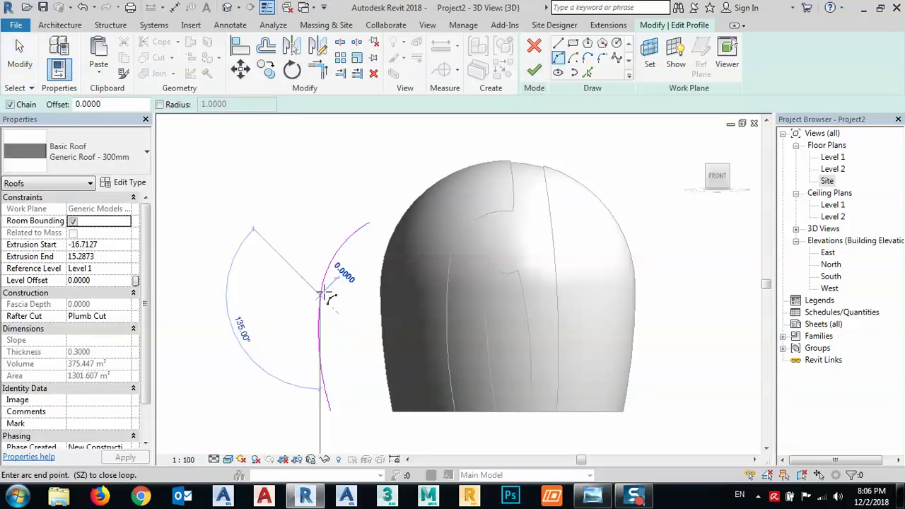
pyautogui.click(360, 212)
pyautogui.click(355, 223)
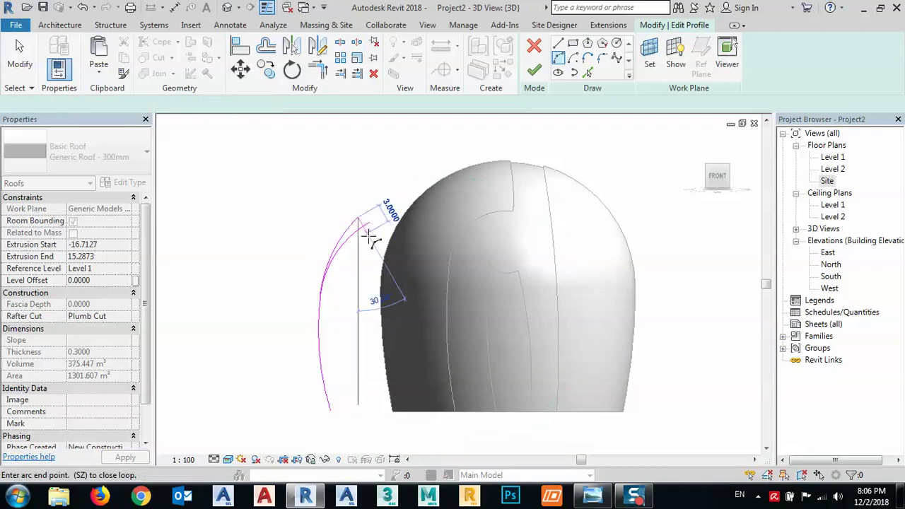
pyautogui.press('Escape')
pyautogui.press('Escape')
pyautogui.click(360, 236)
pyautogui.press('Delete')
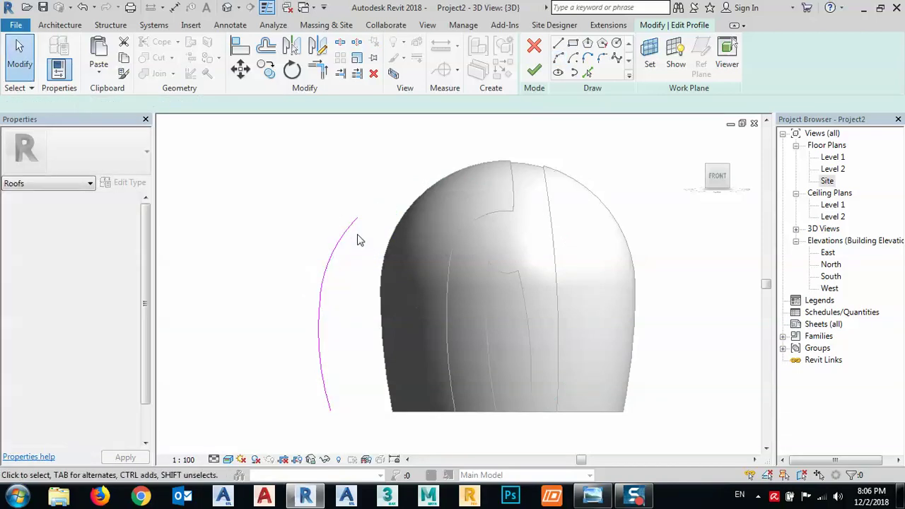
# Step: Finish the profile edit to rebuild the shell and view the model from the left
pyautogui.click(536, 70)
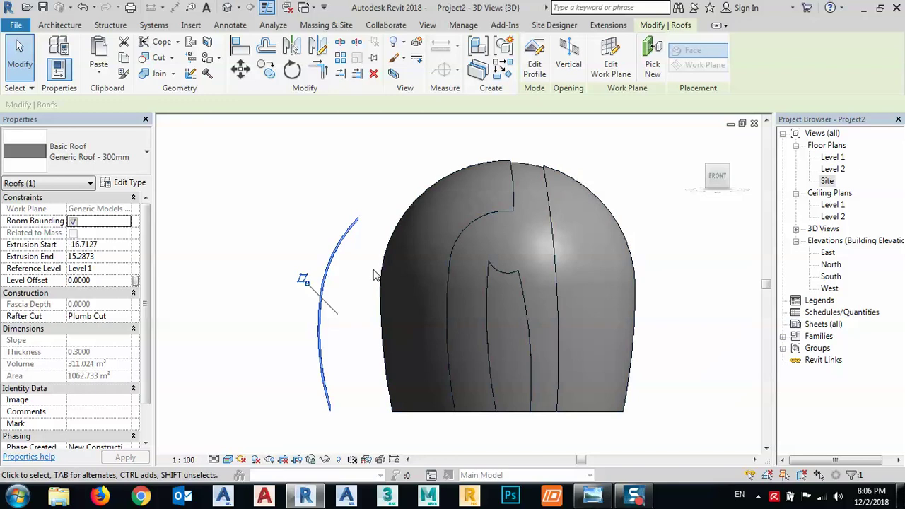
pyautogui.moveTo(709, 172)
pyautogui.press('Escape')
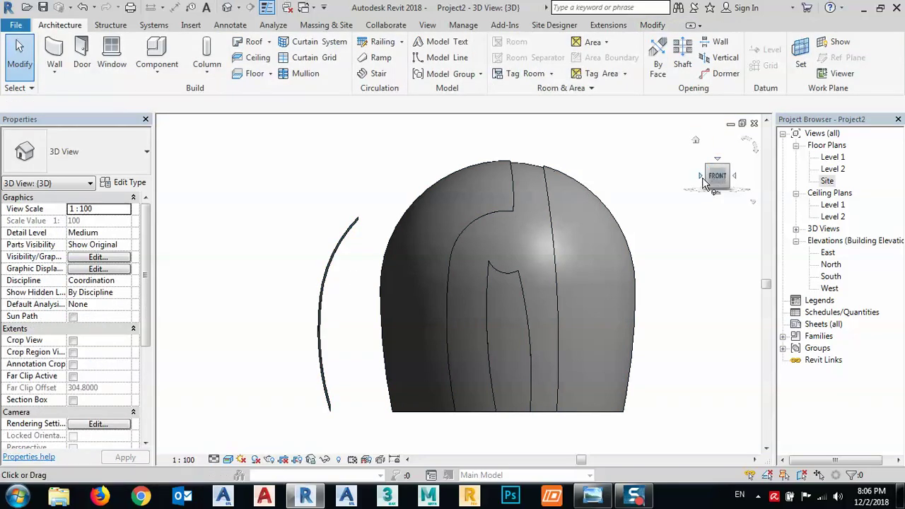
pyautogui.click(701, 176)
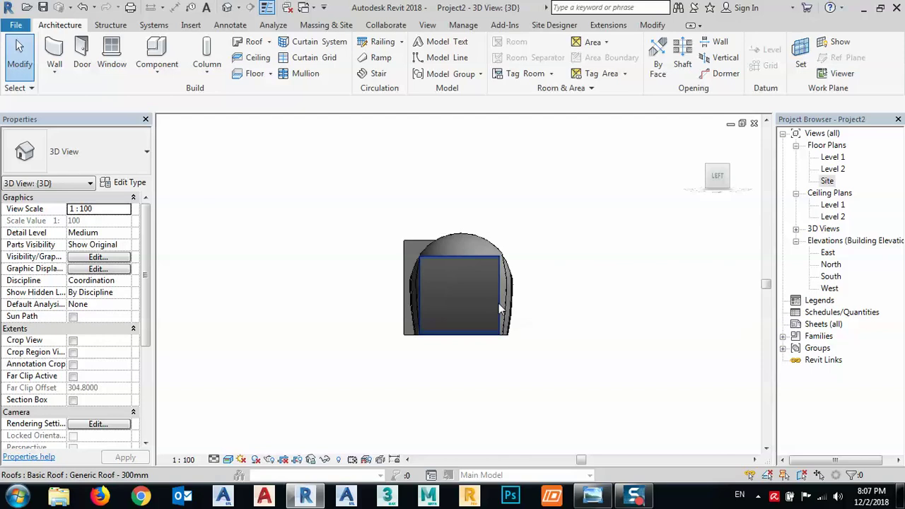
pyautogui.click(596, 498)
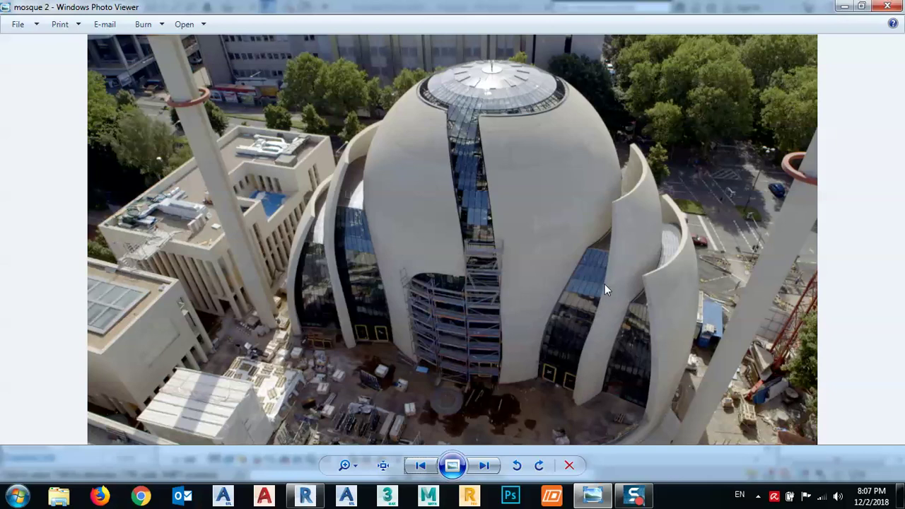
pyautogui.click(846, 6)
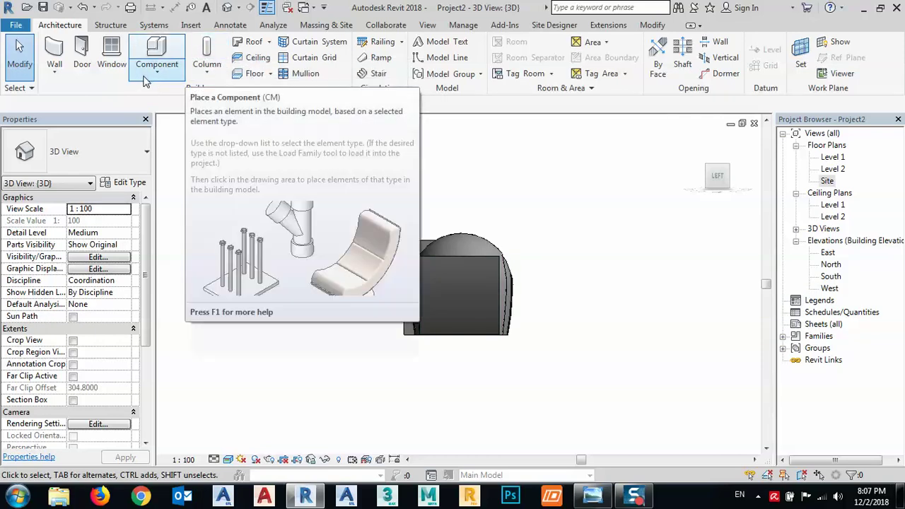
# Step: Create a new in-place Generic Models component named Generic Models 2
pyautogui.click(145, 79)
pyautogui.click(180, 125)
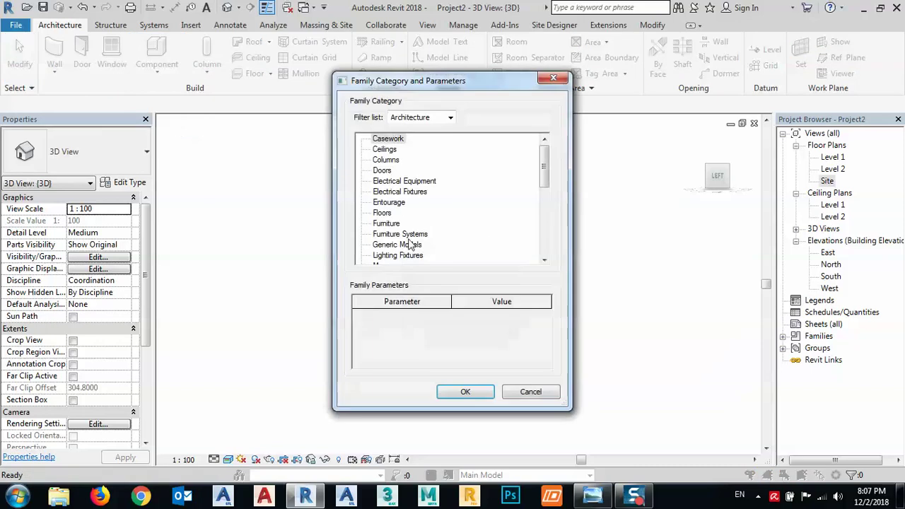
pyautogui.doubleClick(394, 245)
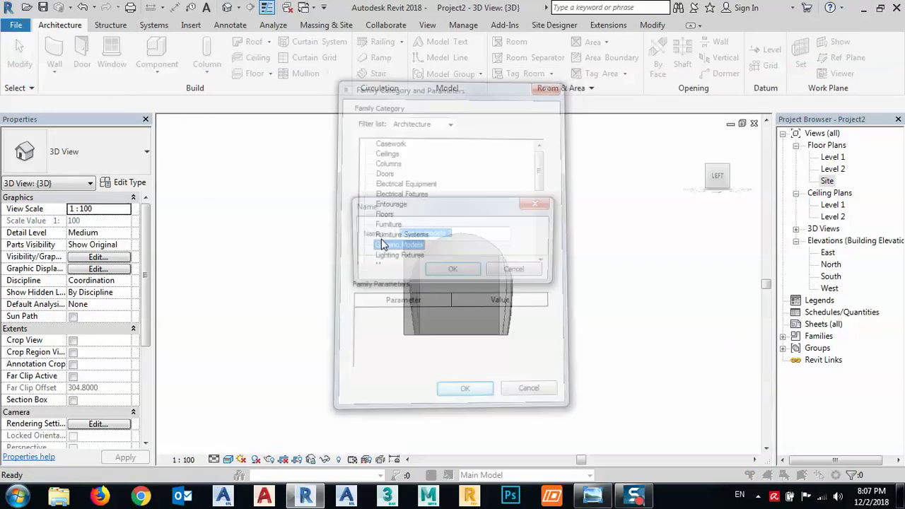
pyautogui.click(442, 273)
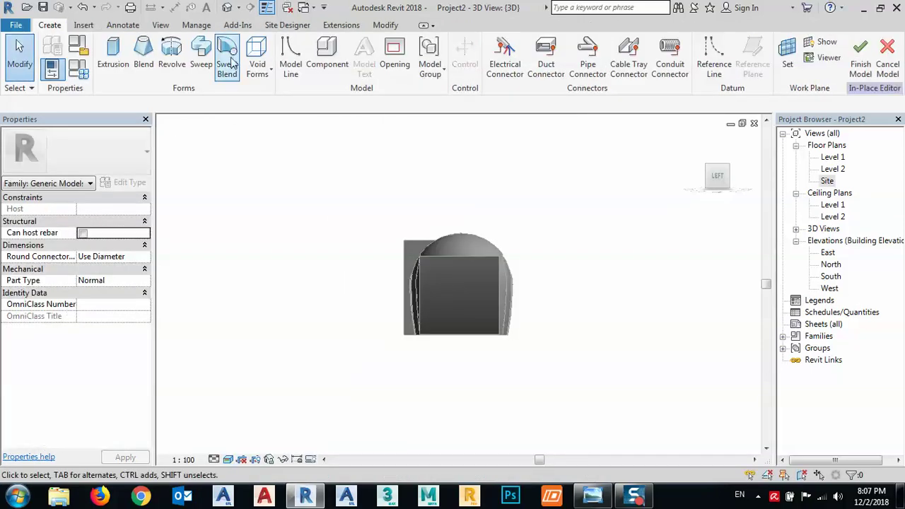
# Step: Start a void extrusion on the picked front face of the dome model, then check the photo
pyautogui.click(256, 58)
pyautogui.click(291, 97)
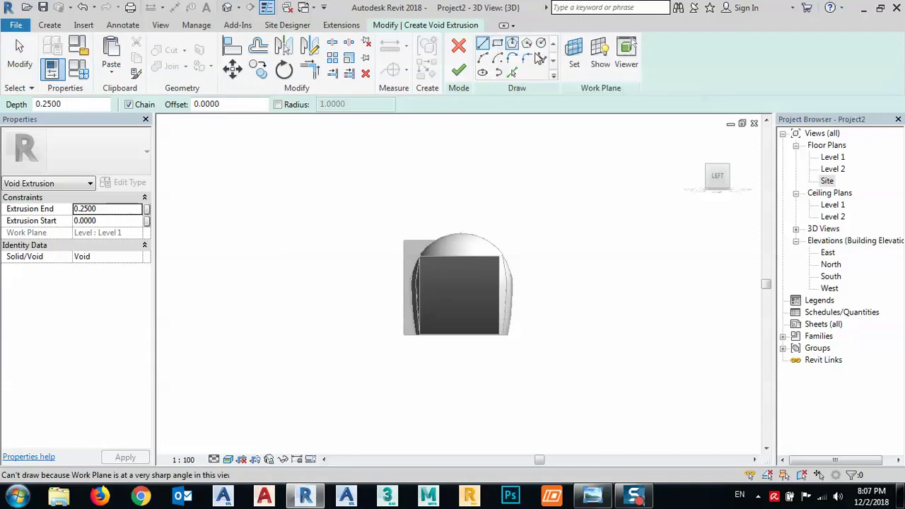
pyautogui.click(575, 51)
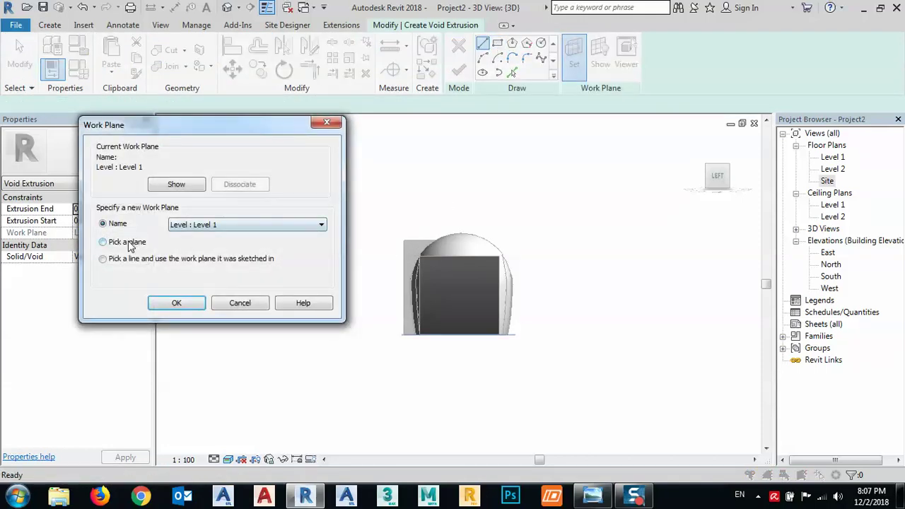
pyautogui.click(162, 301)
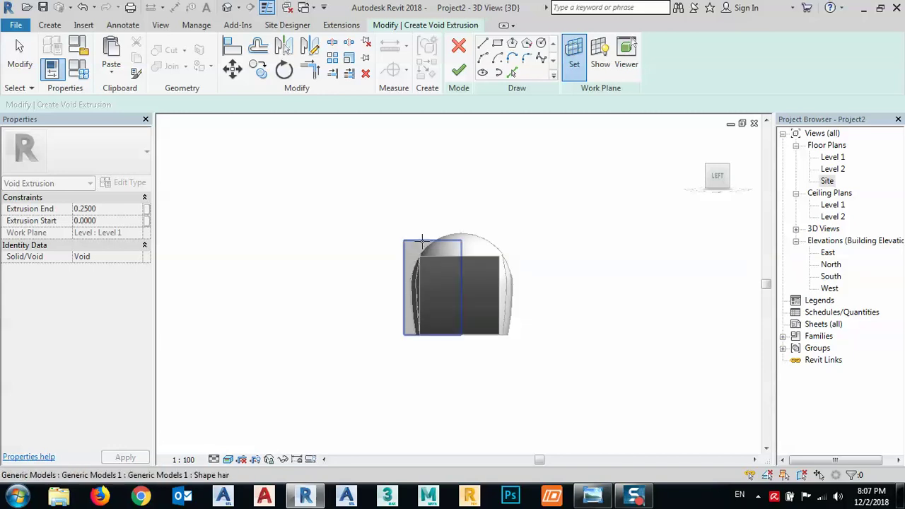
pyautogui.click(418, 283)
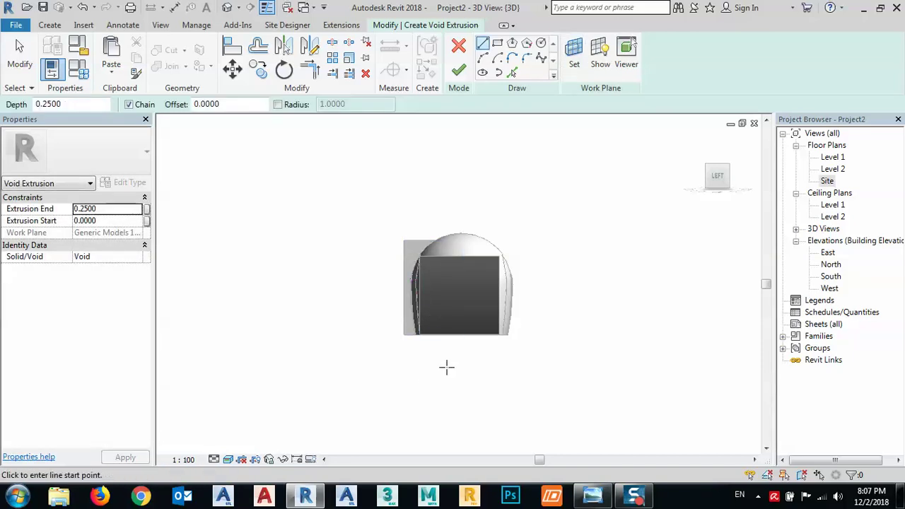
pyautogui.moveTo(576, 471)
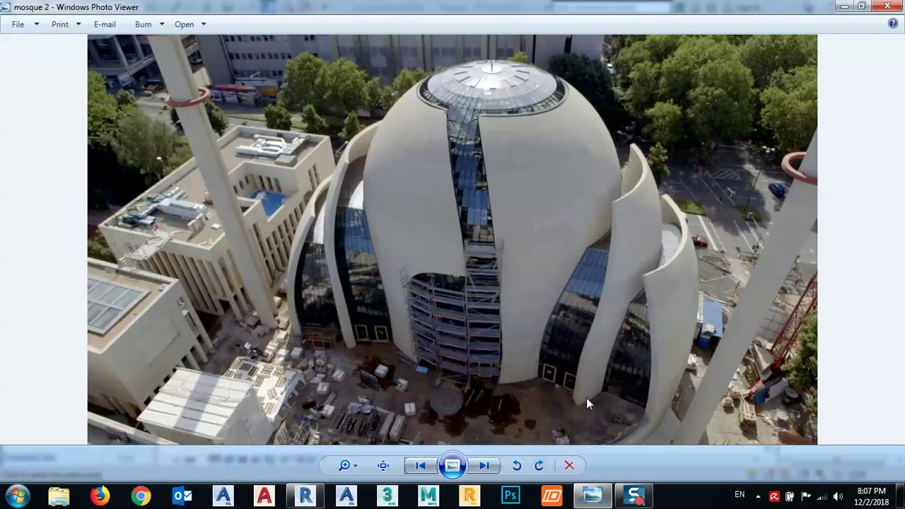
pyautogui.click(597, 499)
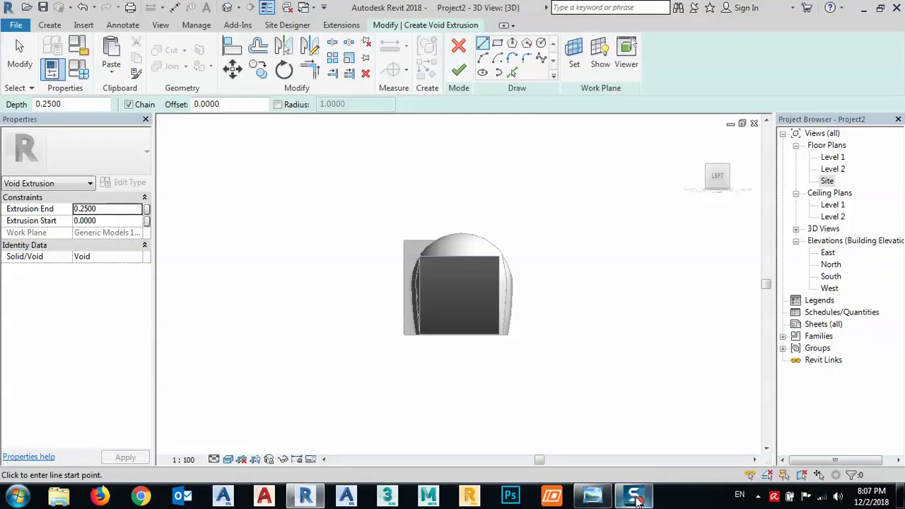
# Step: Draw and delete a trial vertical line, pick the Start-End-Radius Arc tool, and glance at the photo
pyautogui.scroll(3, 424, 329)
pyautogui.scroll(2, 422, 331)
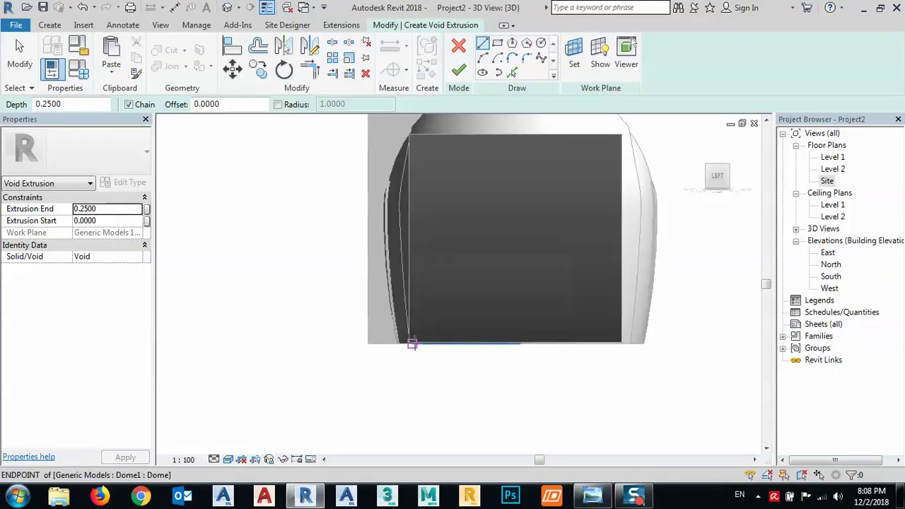
pyautogui.click(418, 344)
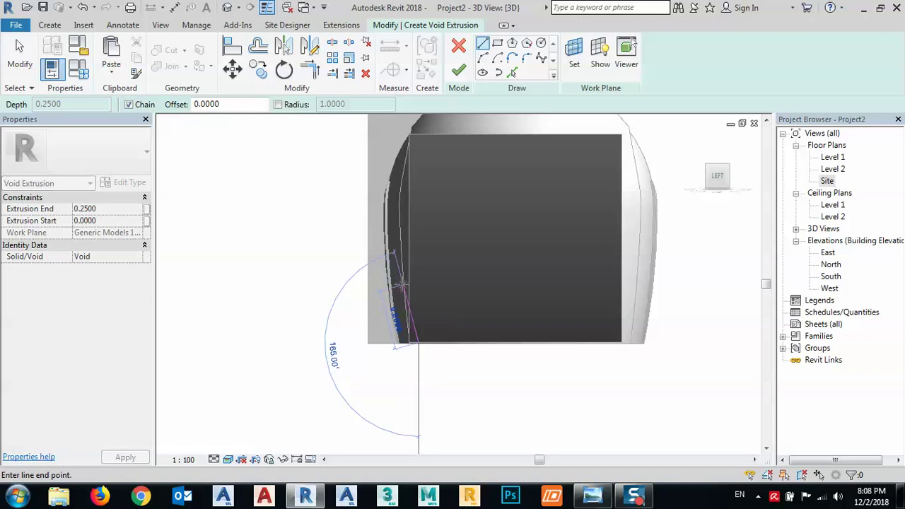
pyautogui.click(418, 276)
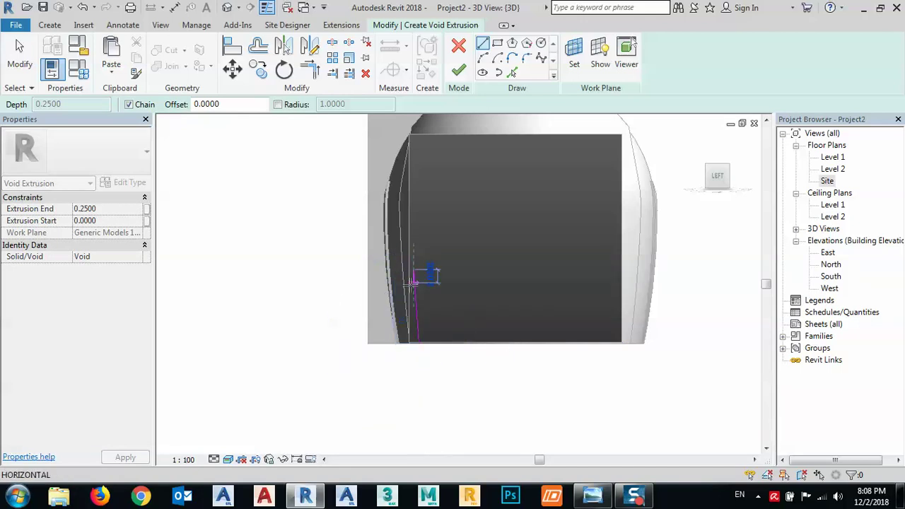
pyautogui.press('Escape')
pyautogui.press('Escape')
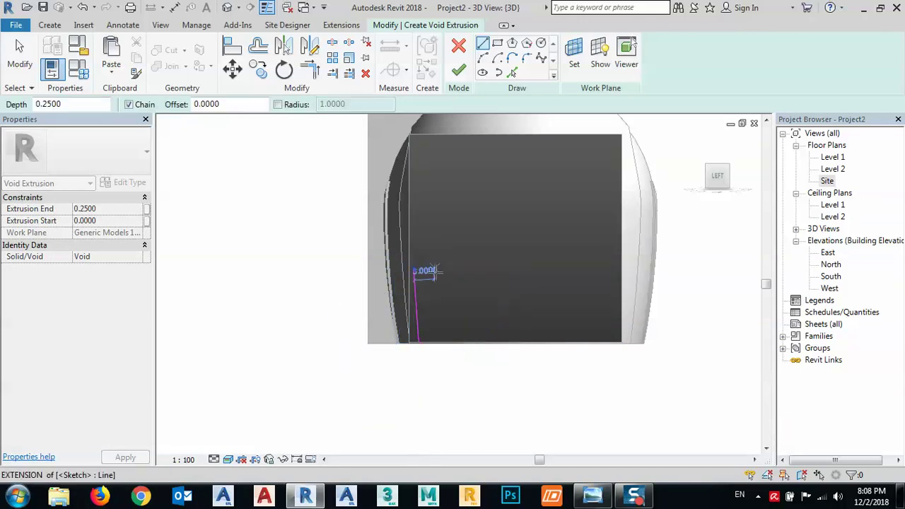
pyautogui.click(417, 294)
pyautogui.press('Delete')
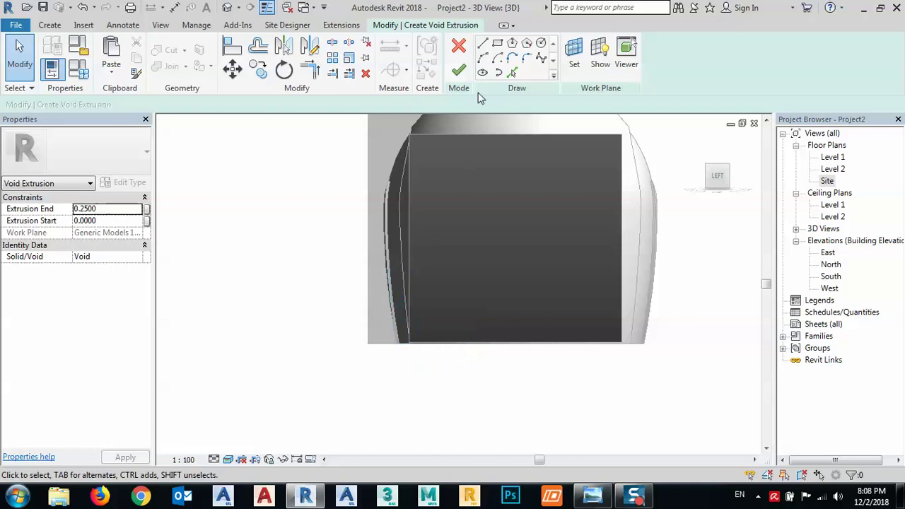
pyautogui.click(483, 59)
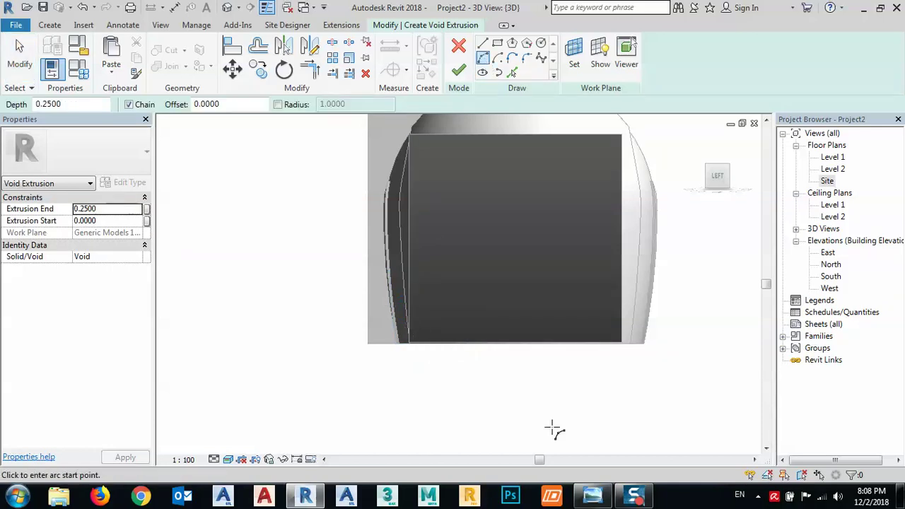
pyautogui.click(595, 497)
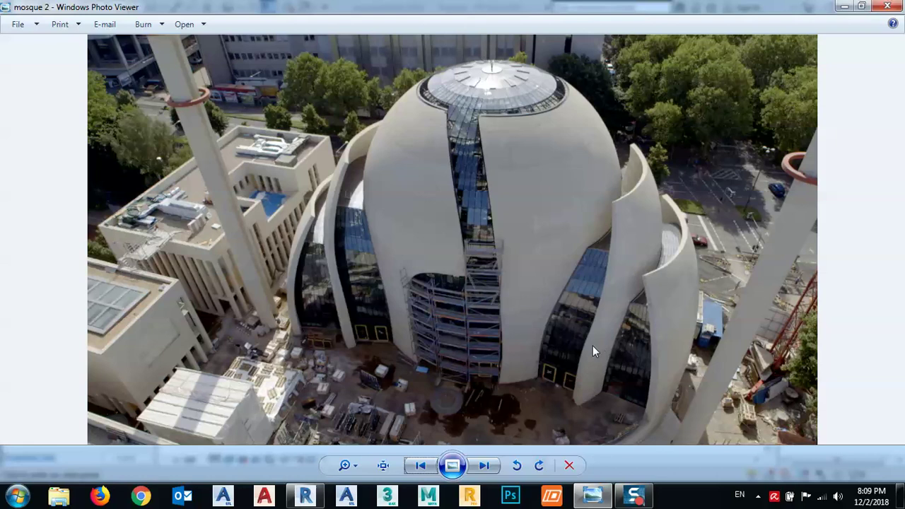
pyautogui.click(840, 7)
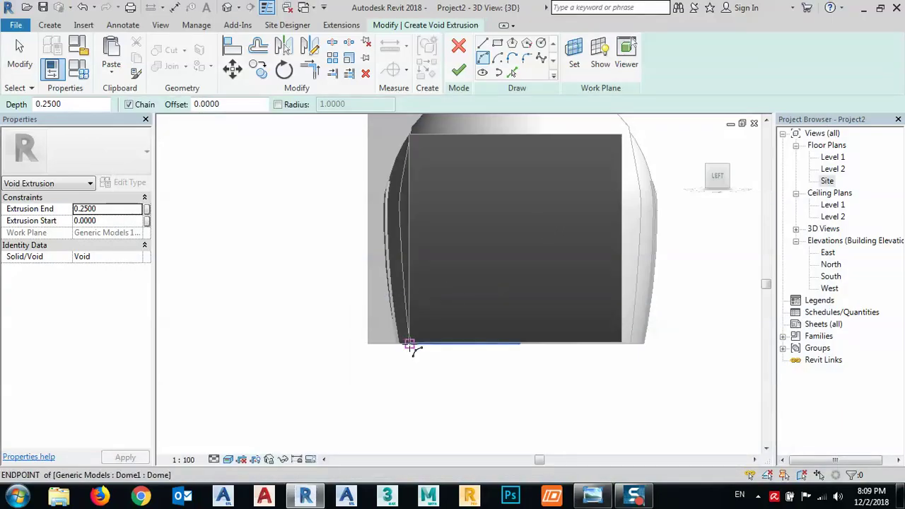
# Step: Draw chained Start-End-Radius arcs up from the dome's bottom-left endpoint, checking the mosque reference photo
pyautogui.click(410, 345)
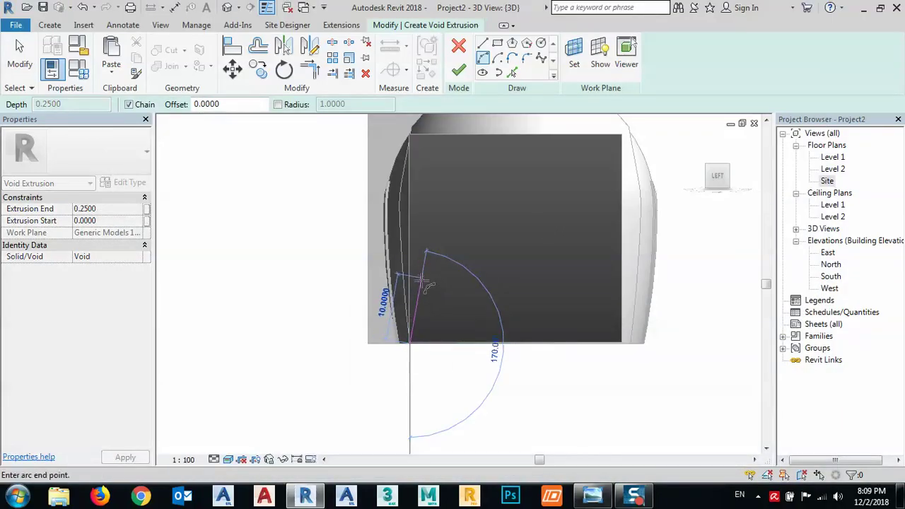
pyautogui.click(411, 264)
pyautogui.scroll(2, 416, 285)
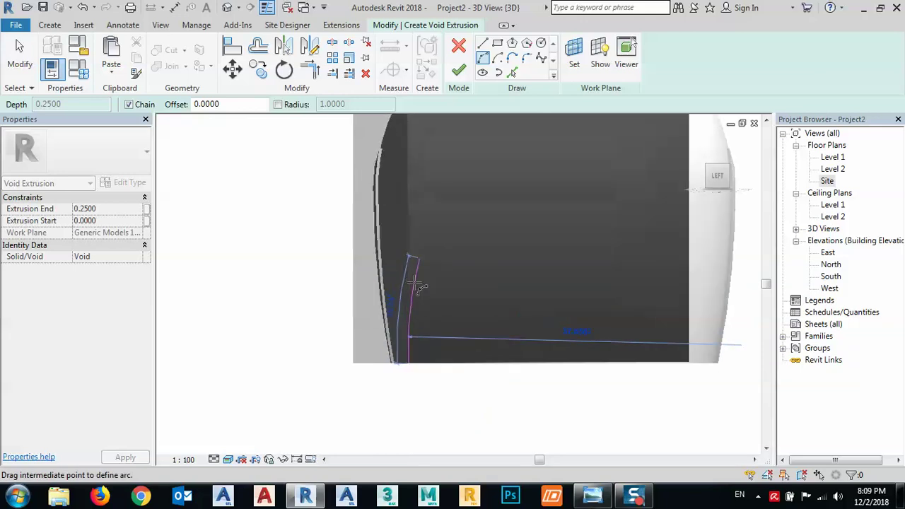
pyautogui.moveTo(438, 287)
pyautogui.mouseDown(button='middle')
pyautogui.moveTo(442, 324)
pyautogui.moveTo(421, 317)
pyautogui.mouseUp(button='middle')
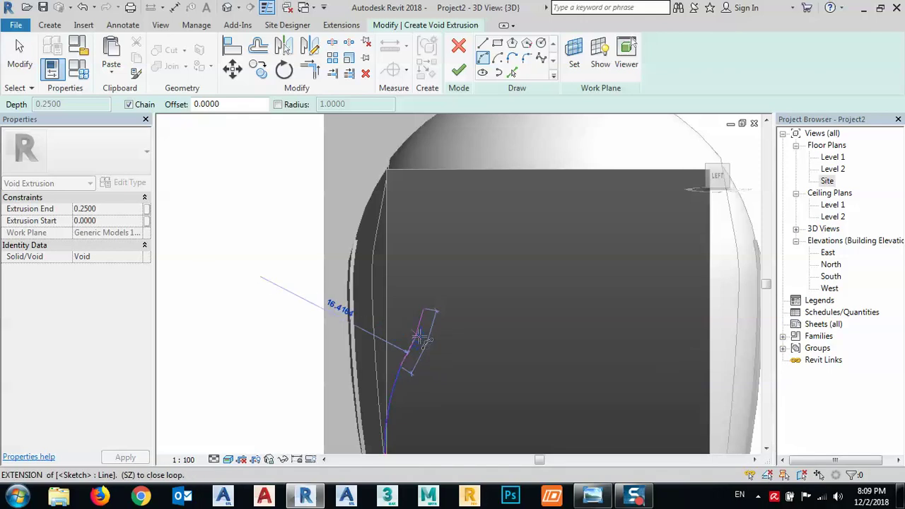
pyautogui.click(422, 340)
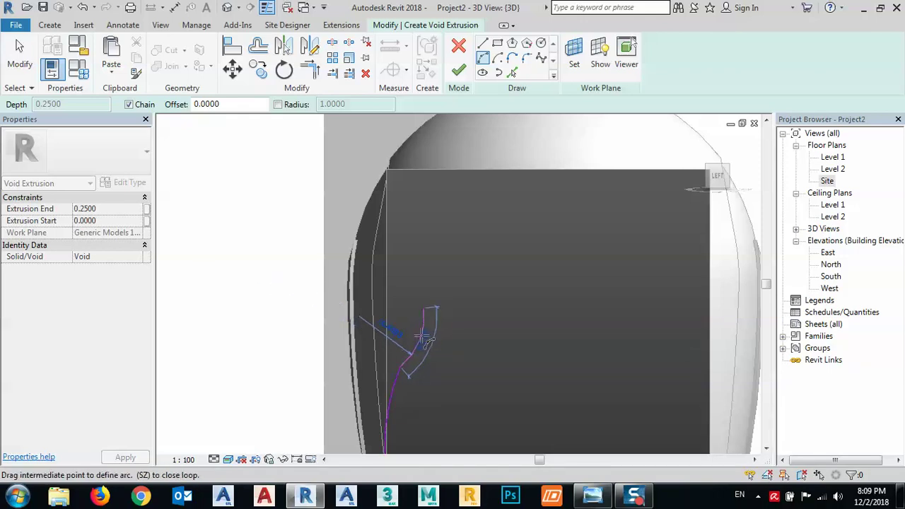
pyautogui.click(422, 340)
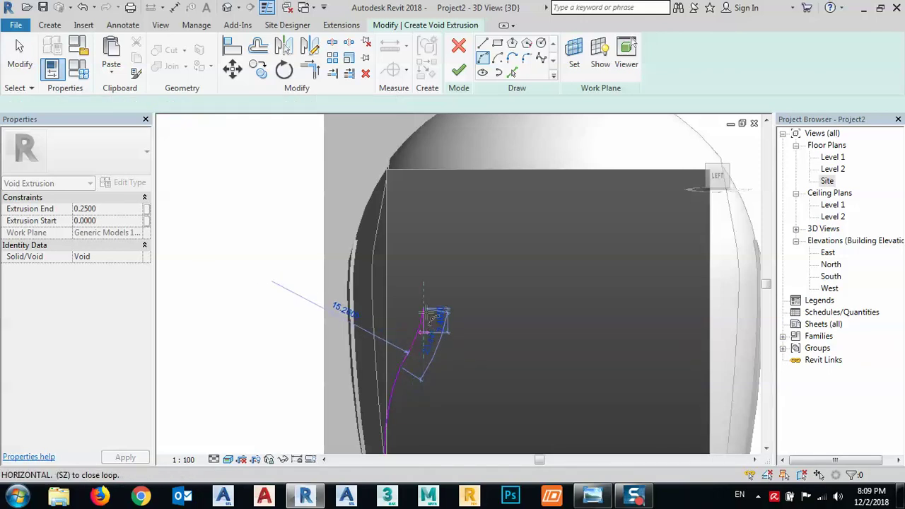
pyautogui.click(593, 495)
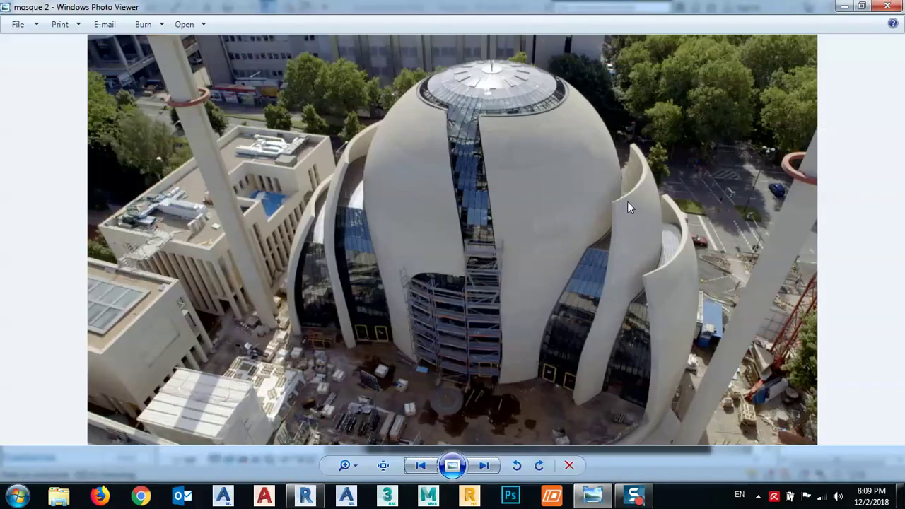
pyautogui.click(845, 7)
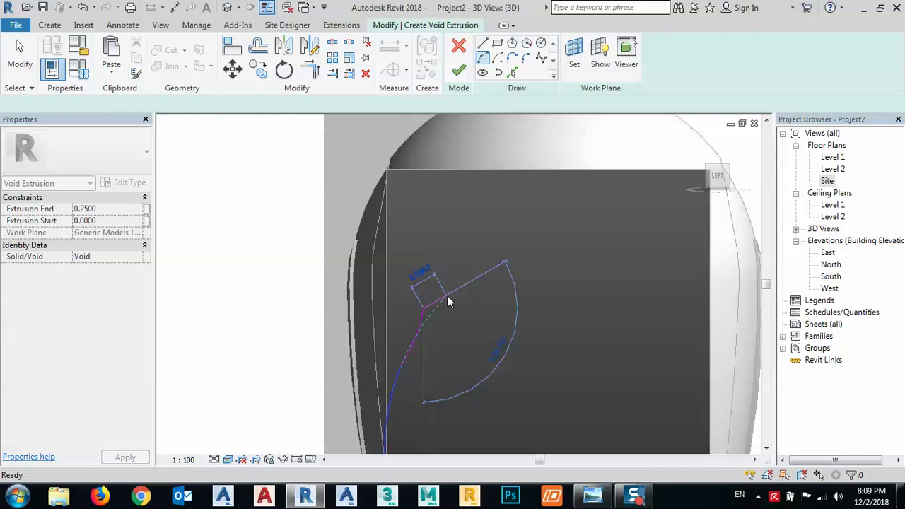
# Step: Stop the arc chain and extend the upper sketch segment's end slightly
pyautogui.press('Escape')
pyautogui.press('Escape')
pyautogui.click(420, 330)
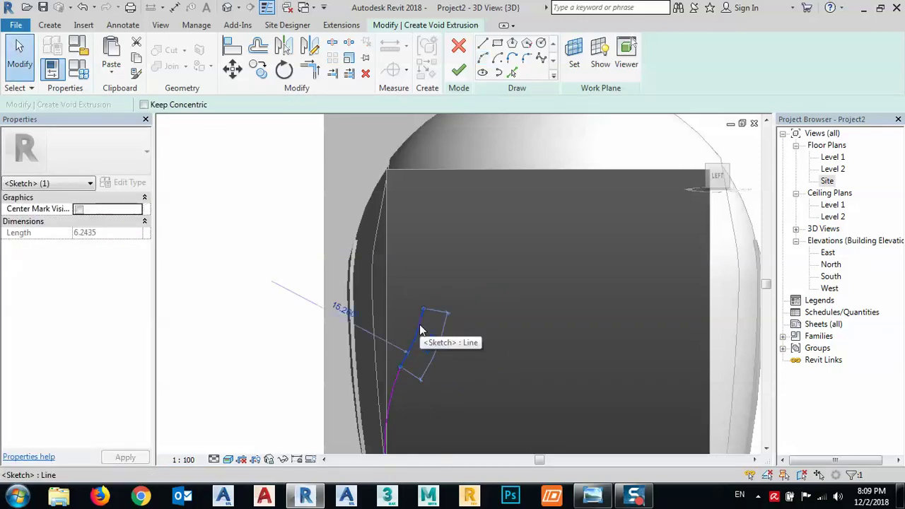
pyautogui.press('Escape')
pyautogui.click(401, 367)
pyautogui.moveTo(401, 367)
pyautogui.mouseDown()
pyautogui.moveTo(393, 365)
pyautogui.moveTo(403, 359)
pyautogui.mouseUp()
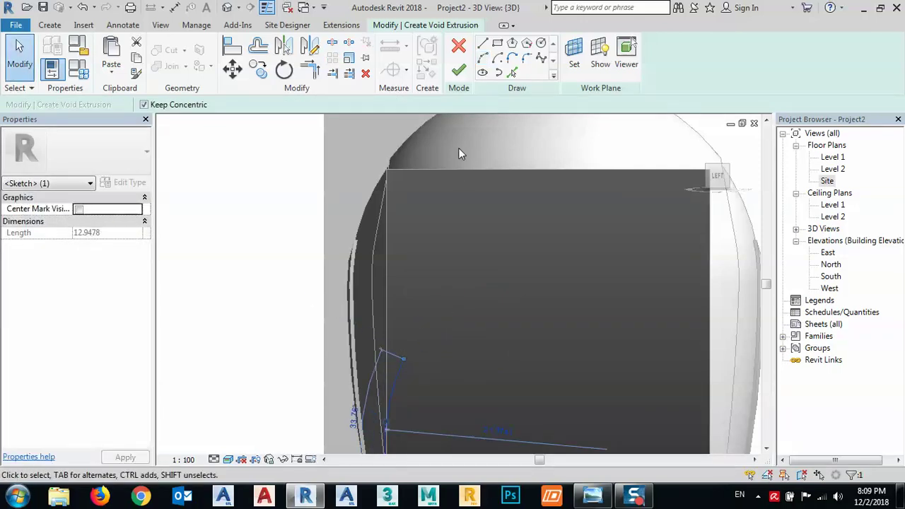
# Step: Add an arc from that segment's end to the roof's top edge, then select the whole curve for mirroring
pyautogui.click(485, 60)
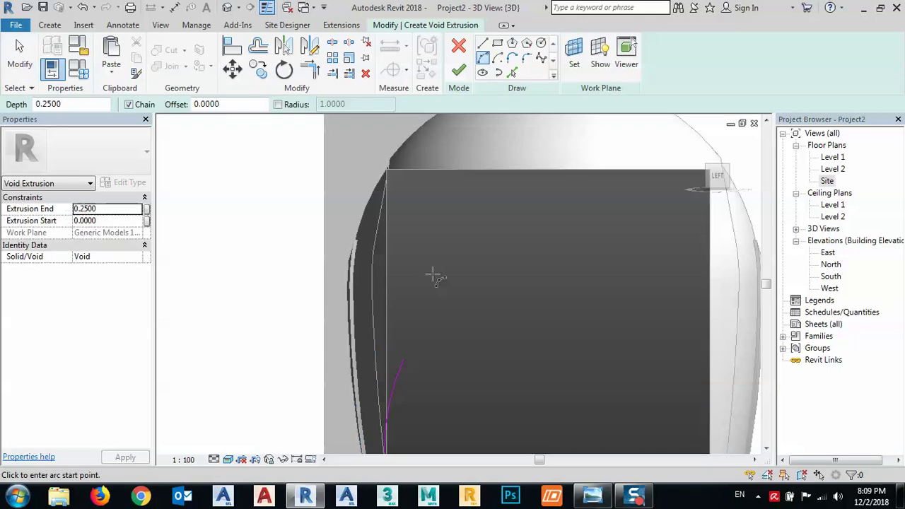
pyautogui.click(413, 356)
pyautogui.click(446, 170)
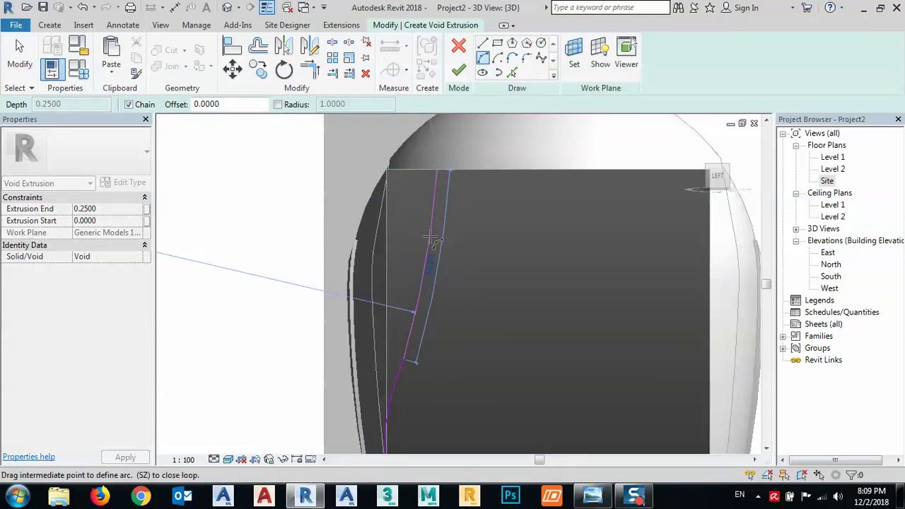
pyautogui.click(433, 239)
pyautogui.scroll(-2, 435, 233)
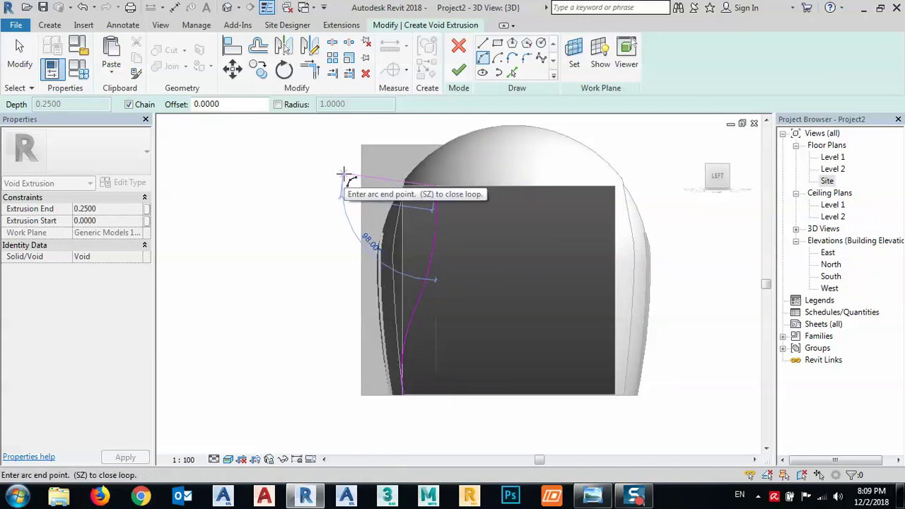
pyautogui.press('Escape')
pyautogui.press('Escape')
pyautogui.moveTo(297, 155)
pyautogui.mouseDown()
pyautogui.moveTo(437, 384)
pyautogui.moveTo(453, 430)
pyautogui.moveTo(475, 436)
pyautogui.mouseUp()
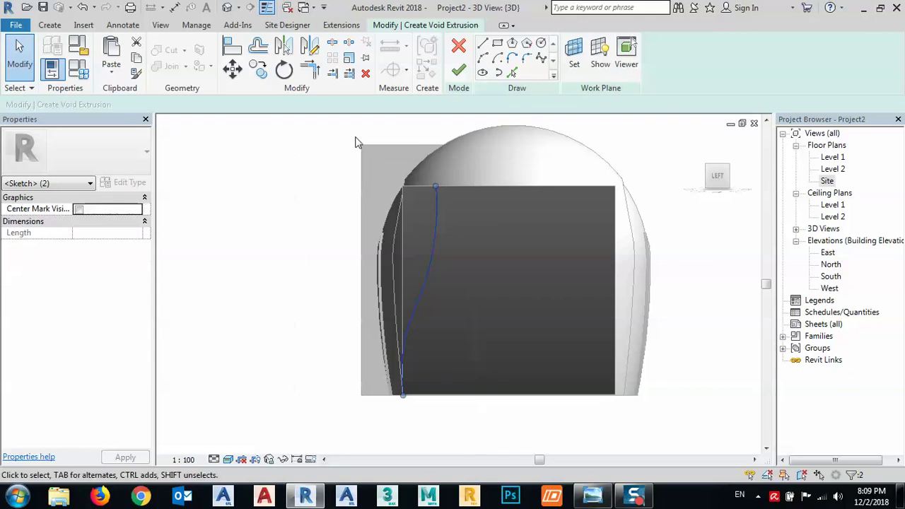
pyautogui.click(285, 49)
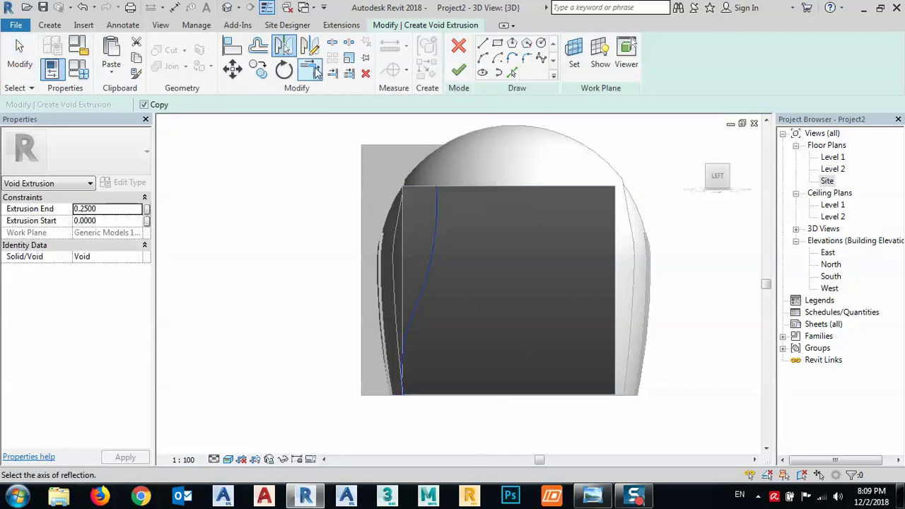
# Step: Mirror the curve across a vertical drawn axis to the right side, then select the right copy
pyautogui.click(309, 46)
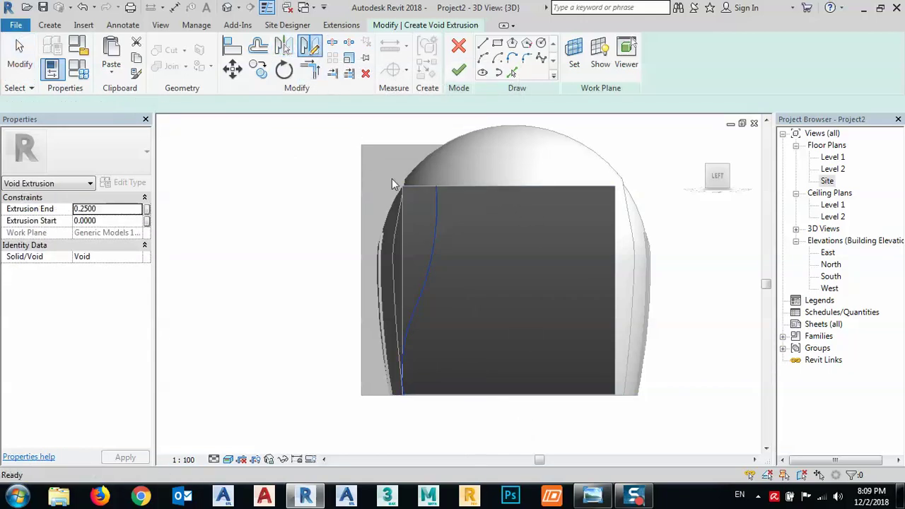
pyautogui.click(510, 395)
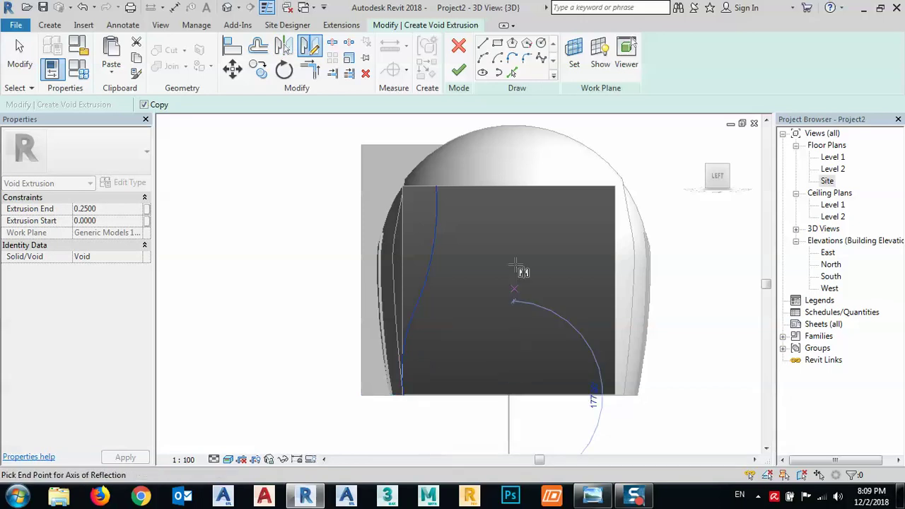
pyautogui.click(512, 165)
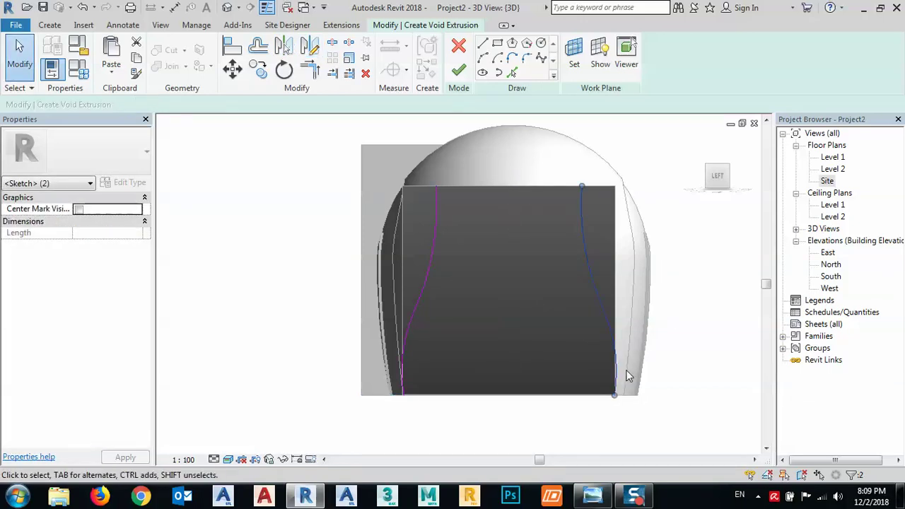
pyautogui.click(676, 366)
pyautogui.moveTo(558, 163)
pyautogui.mouseDown()
pyautogui.moveTo(608, 256)
pyautogui.moveTo(634, 426)
pyautogui.mouseUp()
# Step: Draw straight lines closing a loop outside the right curve, with a 12.0000 top edge
pyautogui.click(483, 44)
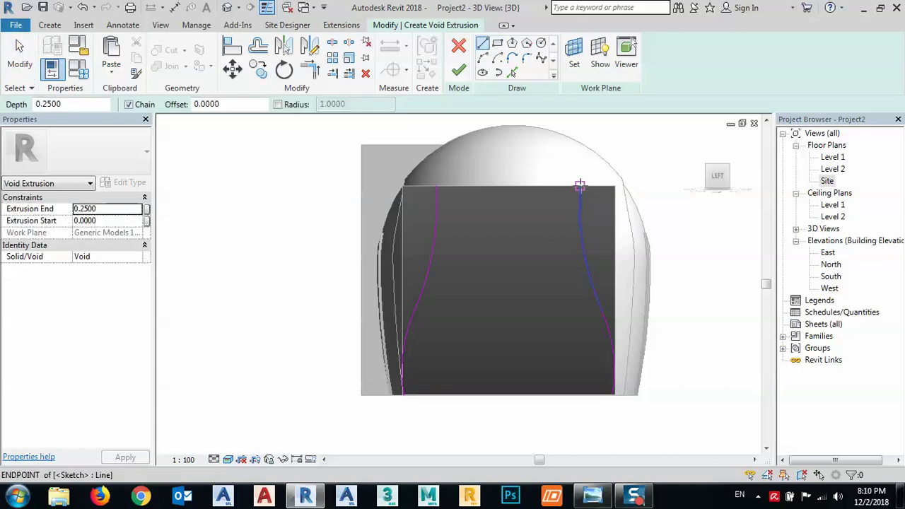
pyautogui.click(580, 185)
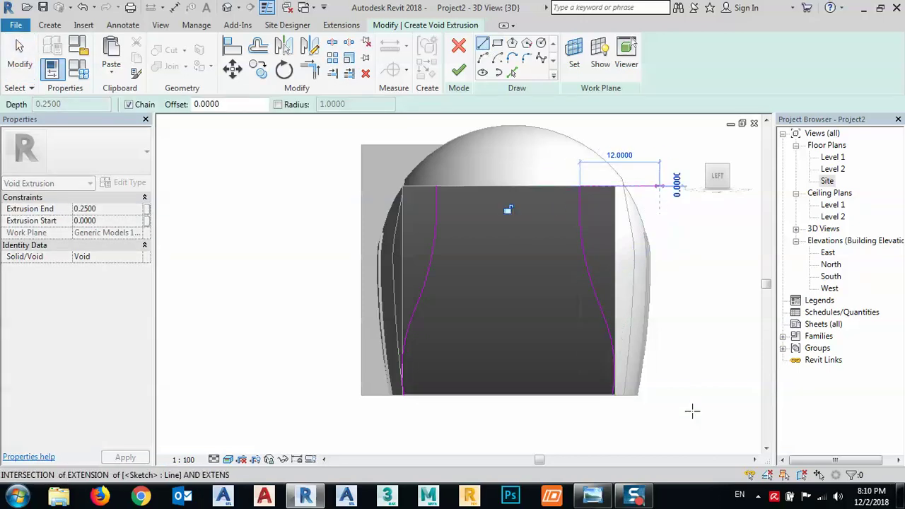
pyautogui.click(660, 185)
pyautogui.click(671, 409)
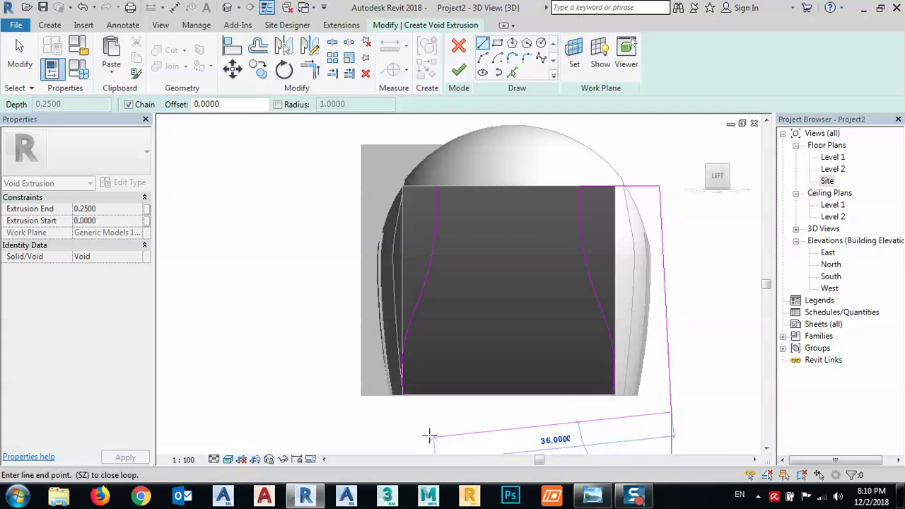
pyautogui.click(611, 401)
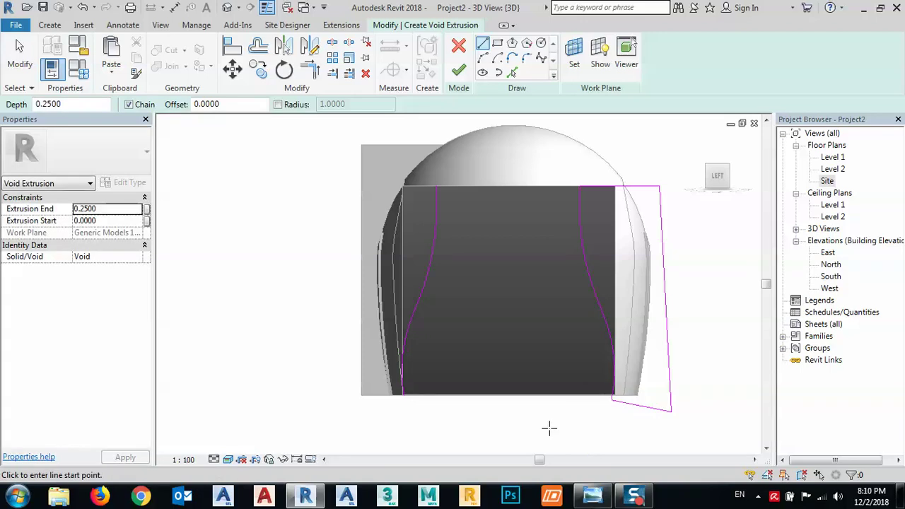
# Step: Close the left curve's outer loop with lines and finish the void extrusion sketch
pyautogui.click(436, 185)
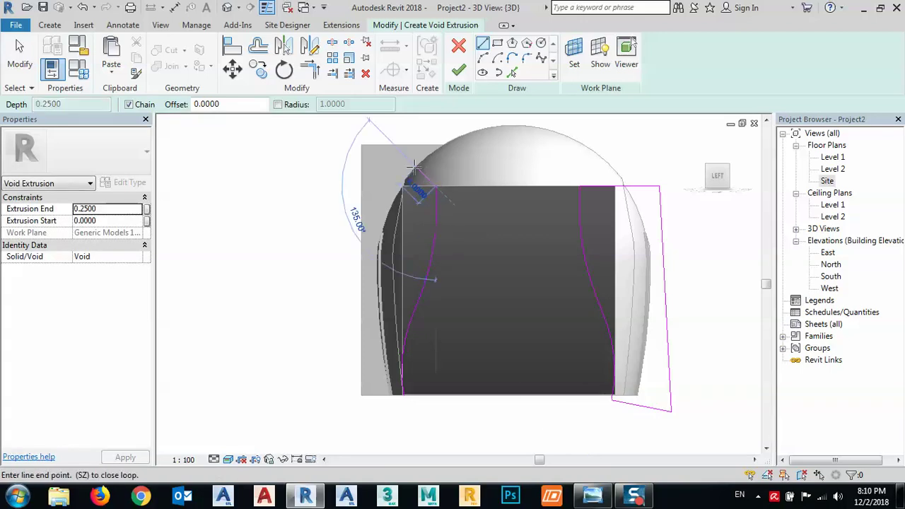
pyautogui.click(402, 395)
pyautogui.press('Escape')
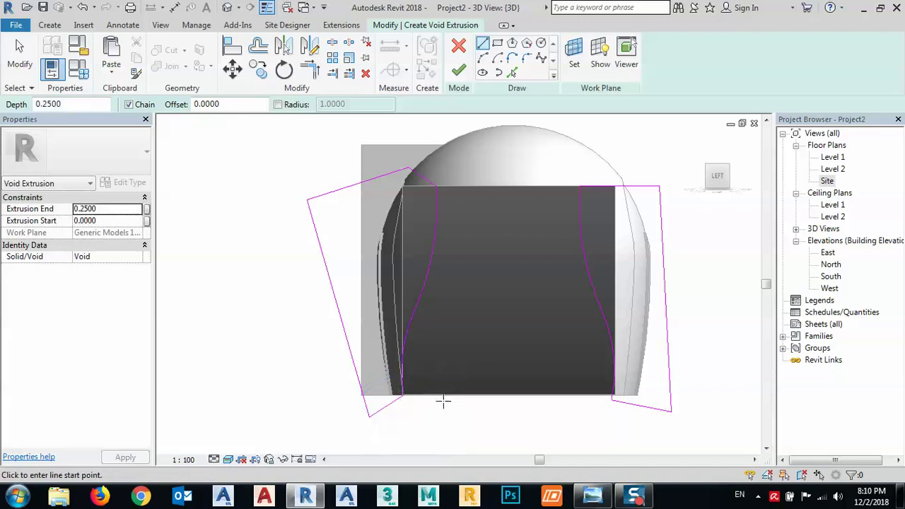
pyautogui.click(457, 74)
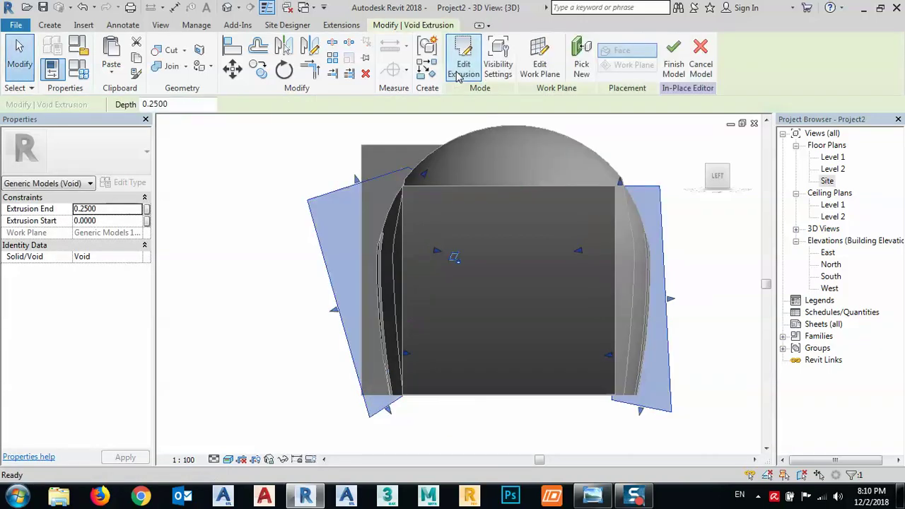
# Step: In an isometric view, stretch the void extrusion from 76.5673 to 125.6484 through the dome's side
pyautogui.keyDown('shift'); pyautogui.moveTo(388, 257); pyautogui.dragTo(456, 291, button='middle'); pyautogui.keyUp('shift')
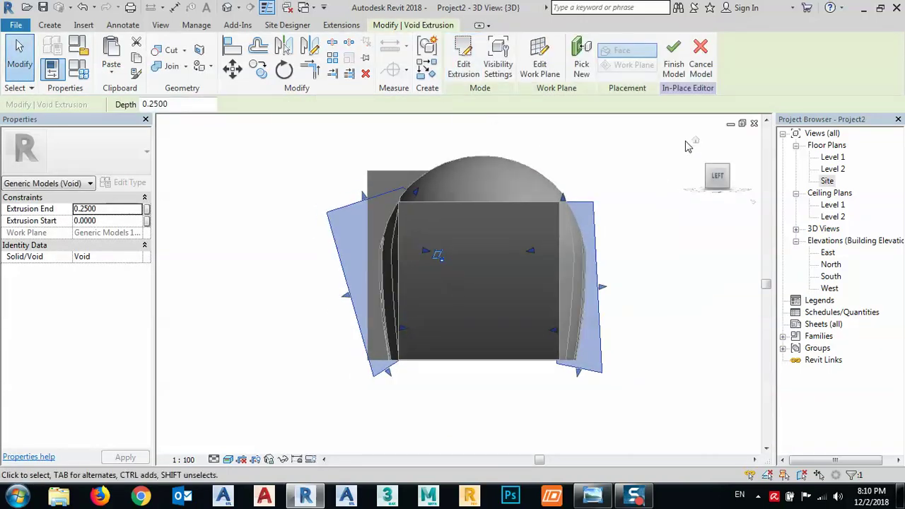
pyautogui.press('Escape')
pyautogui.click(710, 170)
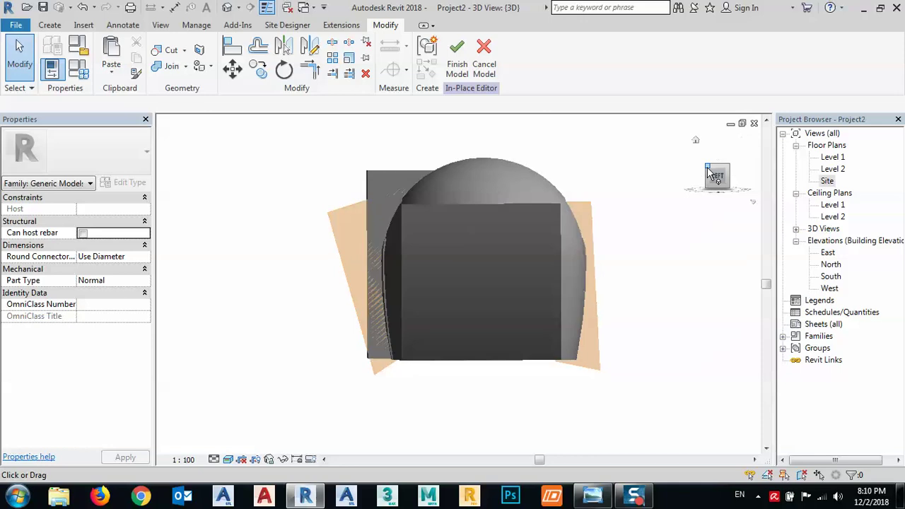
pyautogui.keyDown('shift'); pyautogui.moveTo(444, 329); pyautogui.dragTo(401, 296, button='middle'); pyautogui.keyUp('shift')
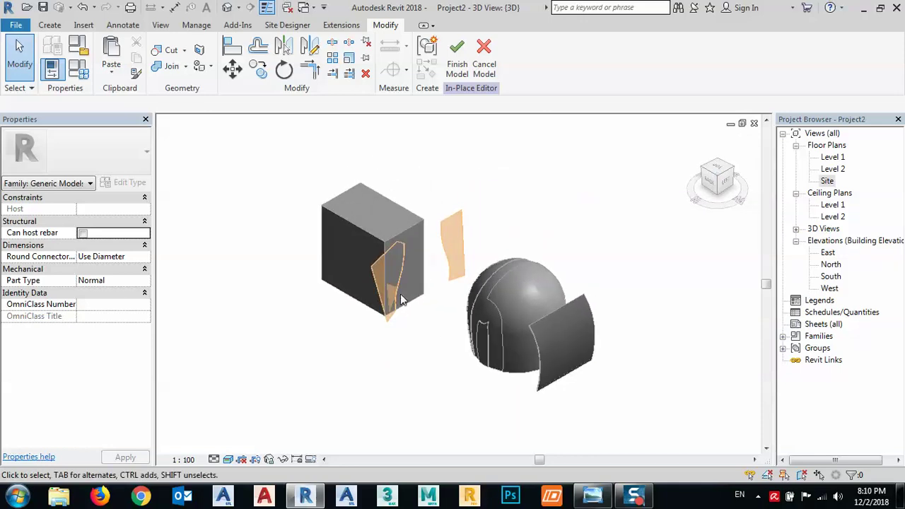
pyautogui.click(455, 226)
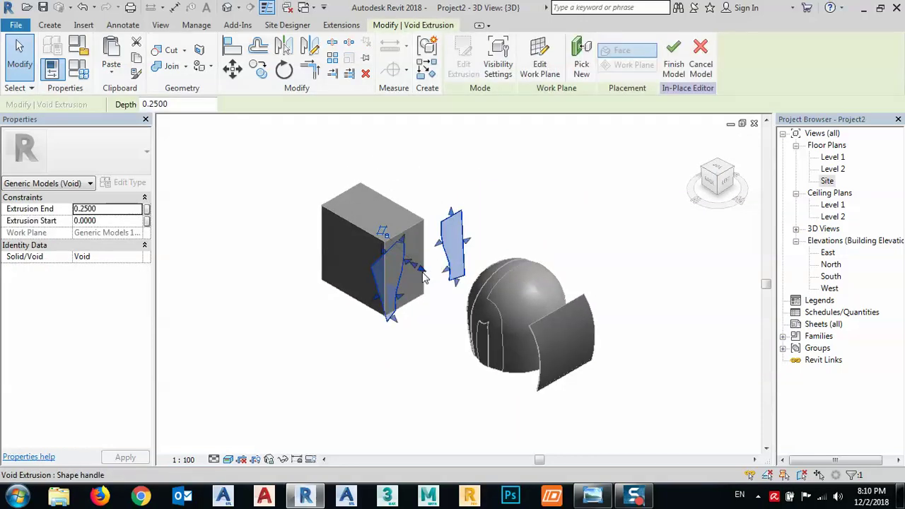
pyautogui.moveTo(423, 277); pyautogui.dragTo(637, 387)
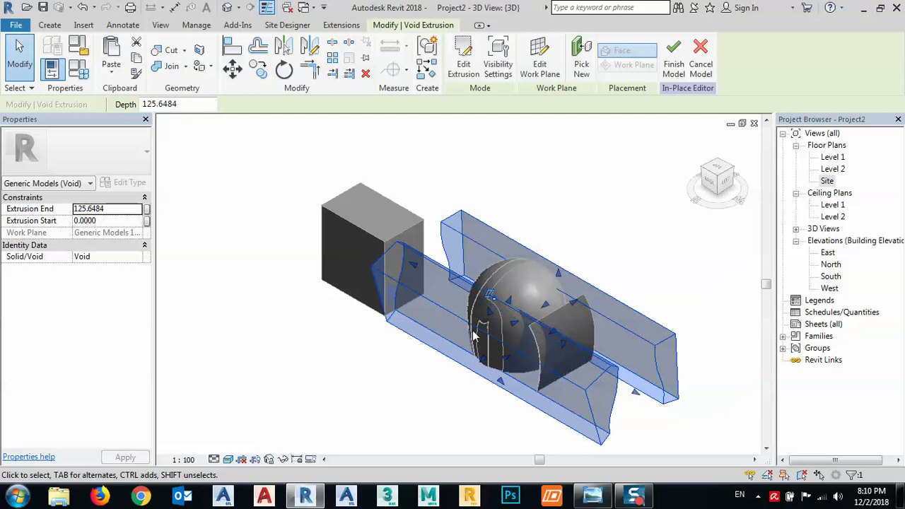
pyautogui.moveTo(478, 330); pyautogui.dragTo(555, 338)
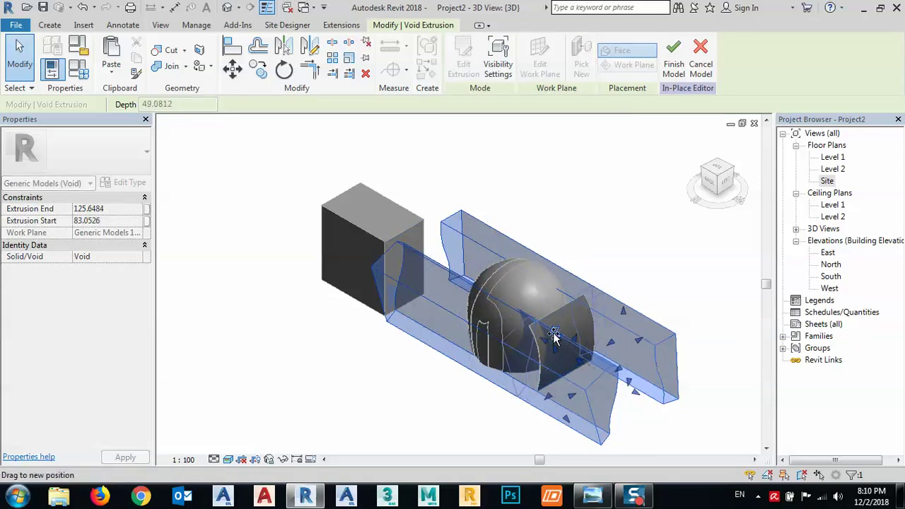
pyautogui.keyDown('shift'); pyautogui.moveTo(555, 337); pyautogui.dragTo(539, 354, button='middle'); pyautogui.keyUp('shift')
# Step: Cut the dome with the void using Cut Geometry, then finish the in-place model
pyautogui.click(172, 52)
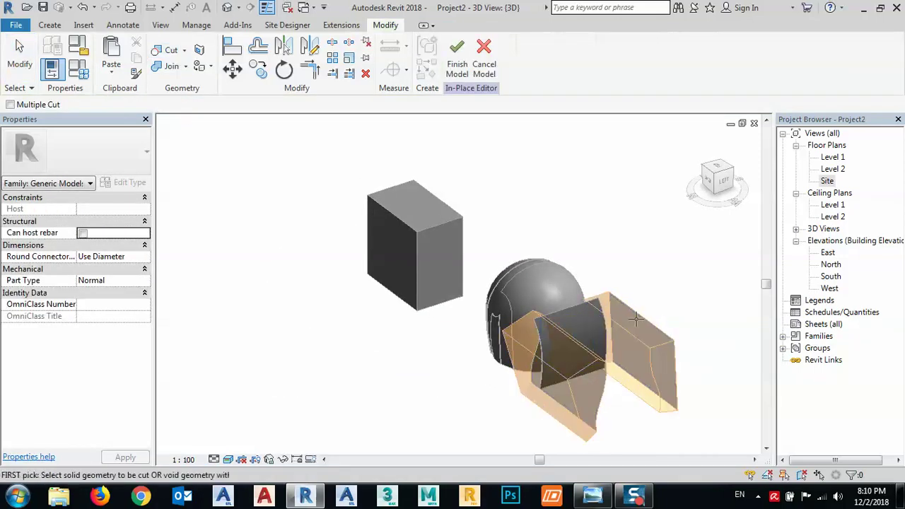
pyautogui.click(579, 303)
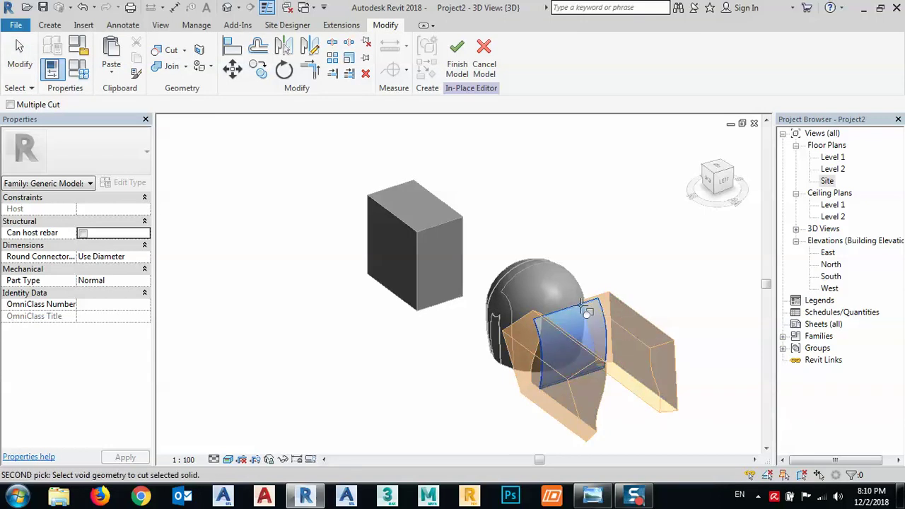
pyautogui.click(621, 328)
pyautogui.moveTo(607, 398)
pyautogui.keyDown('shift'); pyautogui.mouseDown(button='middle')
pyautogui.moveTo(562, 372)
pyautogui.moveTo(561, 382)
pyautogui.moveTo(653, 418)
pyautogui.moveTo(607, 398)
pyautogui.mouseUp(button='middle'); pyautogui.keyUp('shift')
pyautogui.scroll(3, 575, 352)
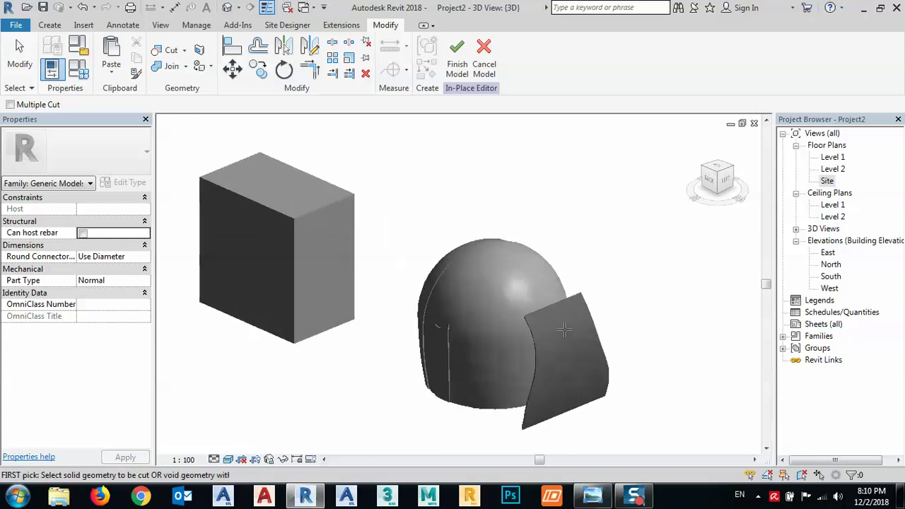
pyautogui.scroll(2, 559, 332)
pyautogui.scroll(-3, 548, 319)
pyautogui.scroll(-2, 548, 318)
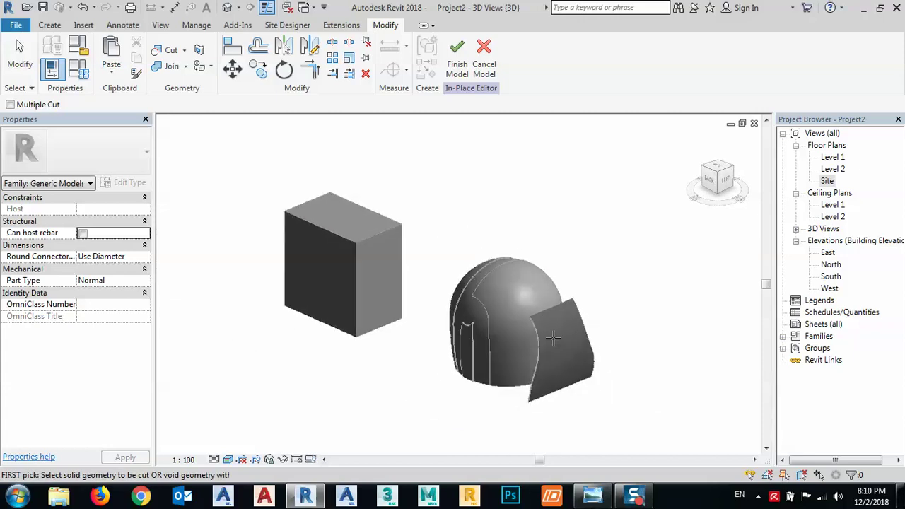
pyautogui.click(457, 56)
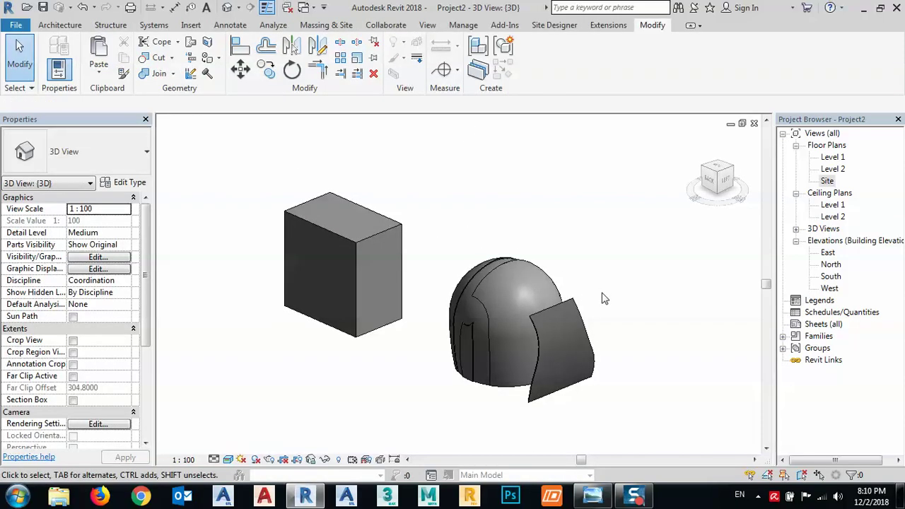
pyautogui.keyDown('shift'); pyautogui.moveTo(605, 298); pyautogui.dragTo(446, 260, button='middle'); pyautogui.keyUp('shift')
pyautogui.keyDown('shift'); pyautogui.moveTo(481, 293); pyautogui.dragTo(373, 259, button='middle'); pyautogui.keyUp('shift')
pyautogui.scroll(6, 416, 283)
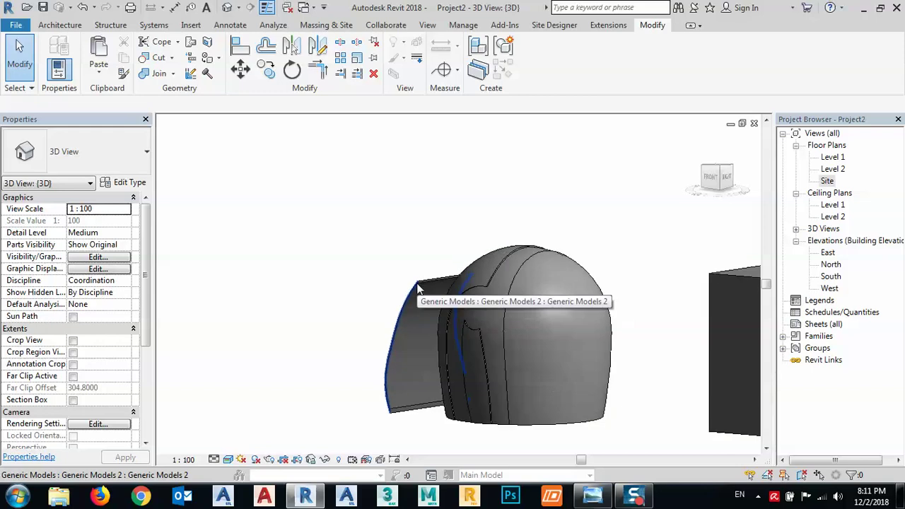
pyautogui.scroll(-6, 452, 269)
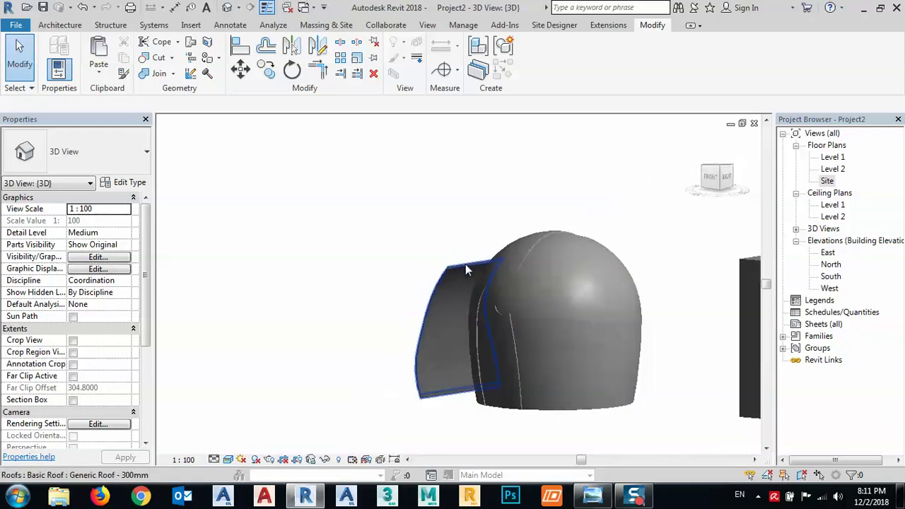
pyautogui.keyDown('shift'); pyautogui.moveTo(465, 264); pyautogui.dragTo(437, 394, button='middle'); pyautogui.keyUp('shift')
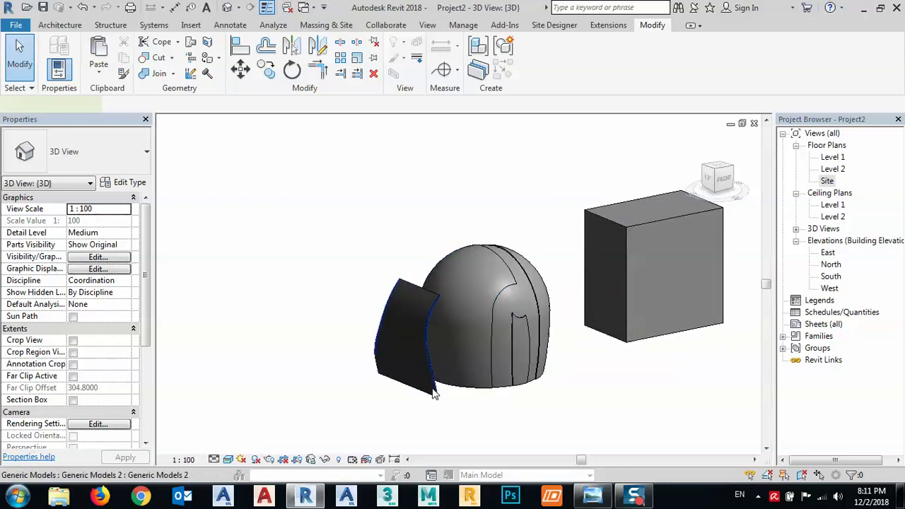
# Step: In Top view, mirror a copy of the side shell across an axis through the dome's centre
pyautogui.click(444, 397)
pyautogui.click(721, 170)
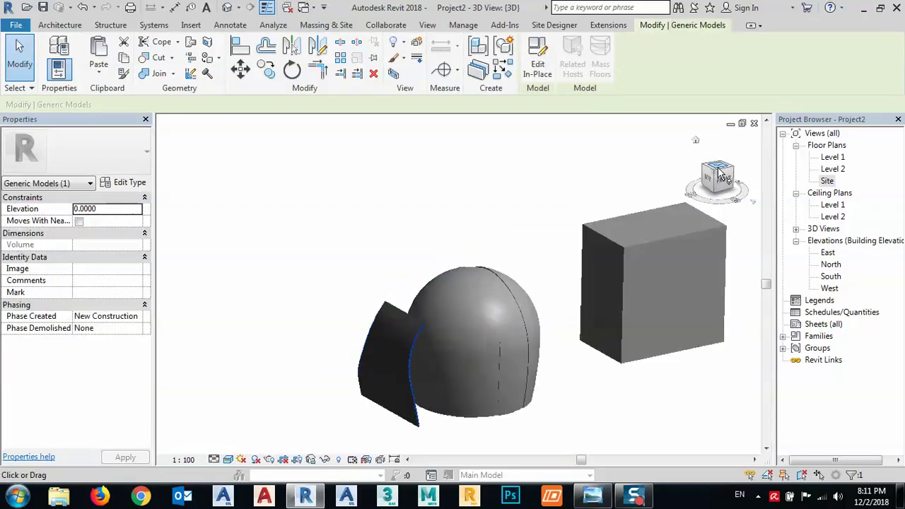
pyautogui.moveTo(479, 152); pyautogui.dragTo(326, 413)
pyautogui.scroll(-2, 325, 376)
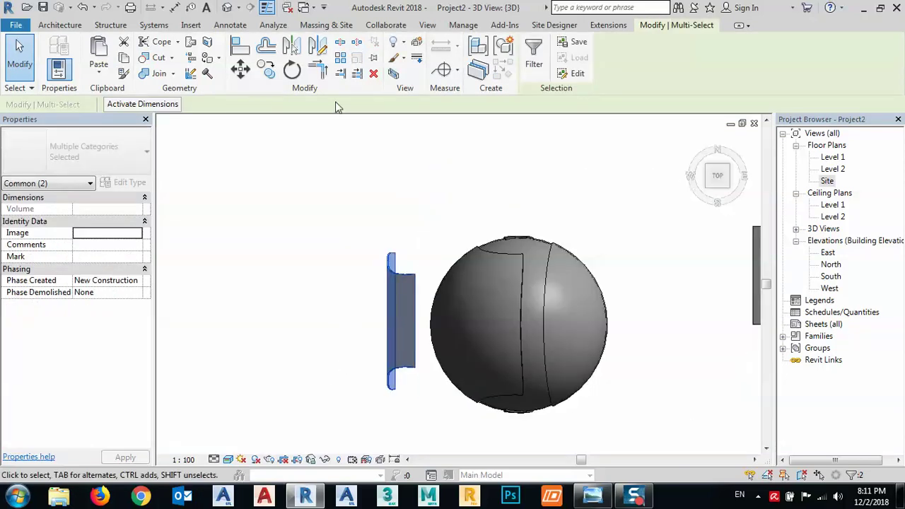
pyautogui.click(315, 52)
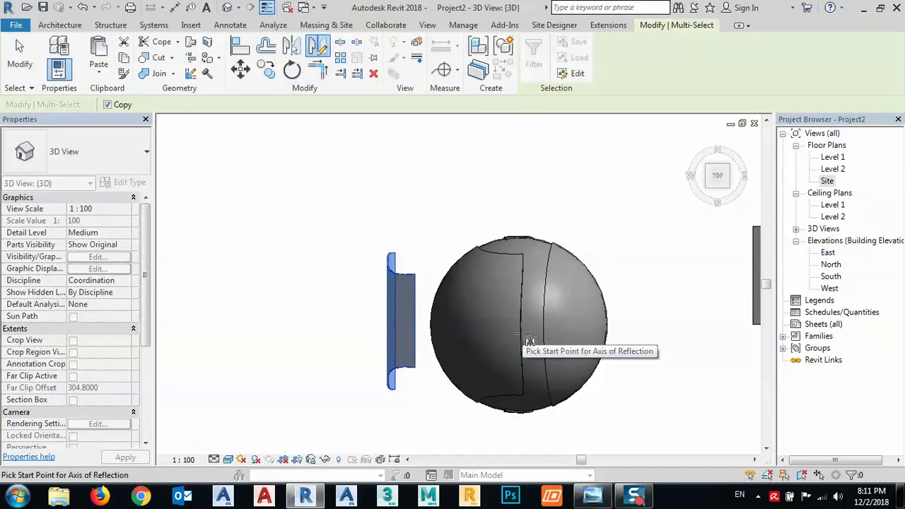
pyautogui.click(518, 417)
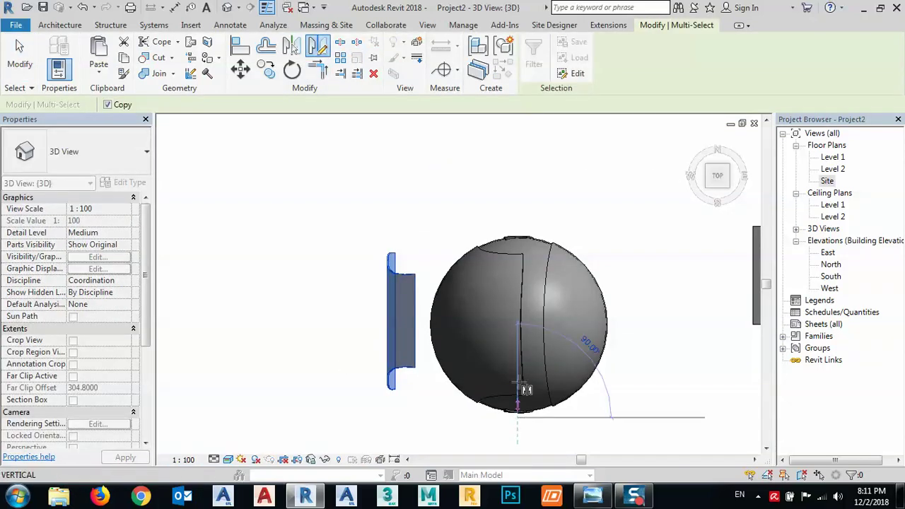
pyautogui.click(517, 203)
# Step: Orbit around the dome to inspect both shells, then select the left curved shell
pyautogui.keyDown('shift'); pyautogui.moveTo(660, 334); pyautogui.dragTo(556, 354, button='middle'); pyautogui.keyUp('shift')
pyautogui.click(571, 393)
pyautogui.keyDown('shift'); pyautogui.moveTo(602, 434); pyautogui.dragTo(654, 226, button='middle'); pyautogui.keyUp('shift')
pyautogui.keyDown('shift'); pyautogui.moveTo(651, 358); pyautogui.dragTo(542, 338, button='middle'); pyautogui.keyUp('shift')
pyautogui.keyDown('shift'); pyautogui.moveTo(505, 363); pyautogui.dragTo(425, 366, button='middle'); pyautogui.keyUp('shift')
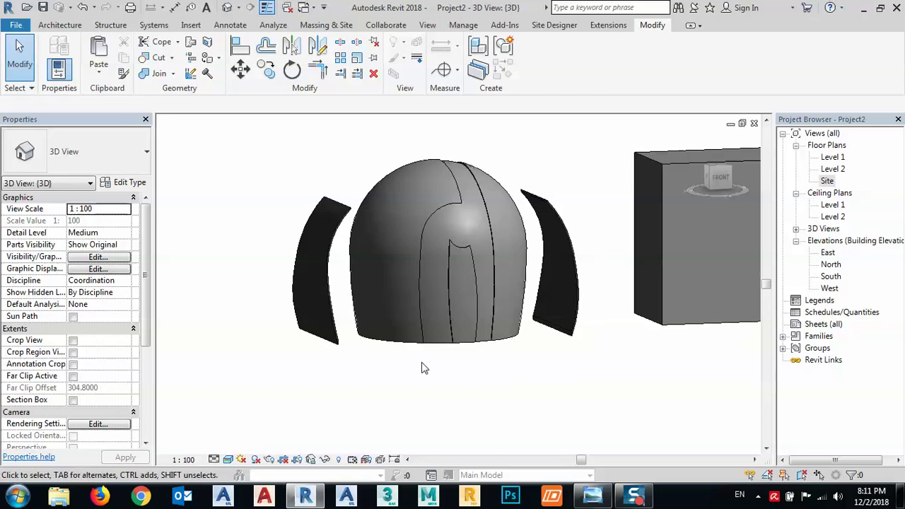
pyautogui.click(327, 322)
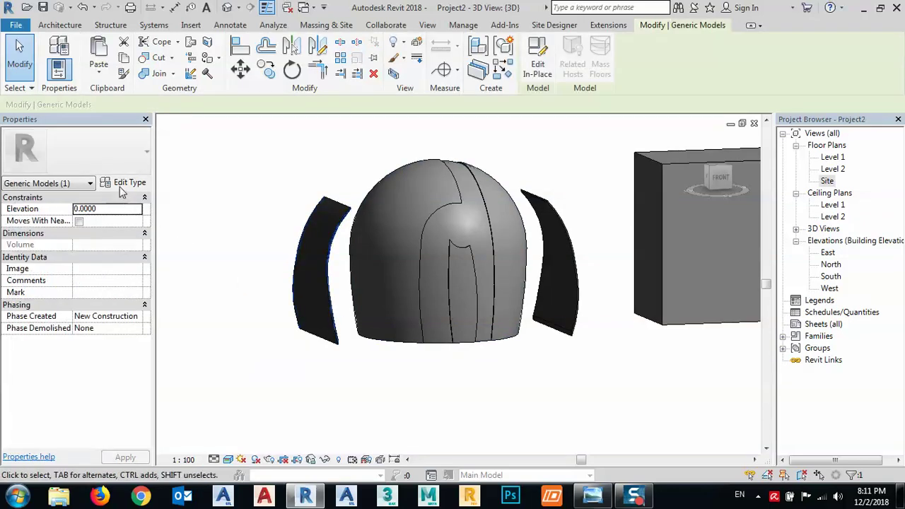
# Step: Open the left shell's in-place model for editing and locate the void that cuts it
pyautogui.click(539, 77)
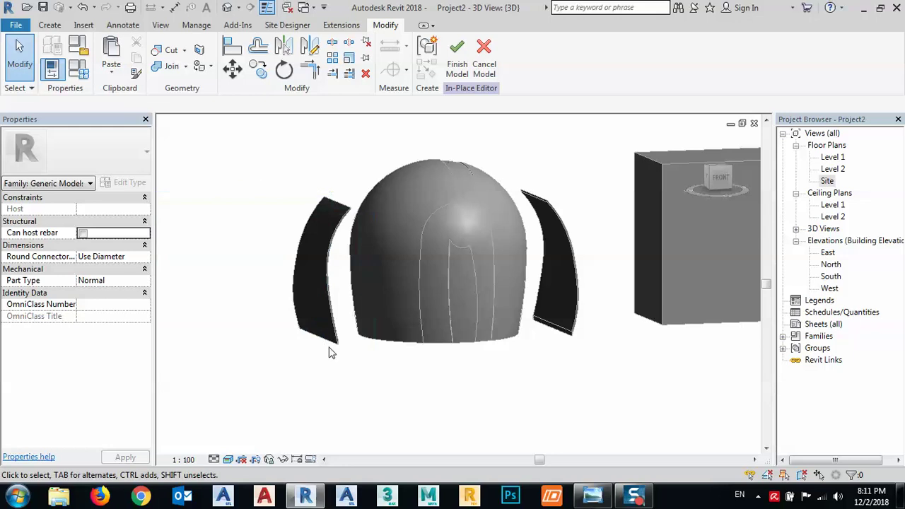
pyautogui.scroll(5, 334, 347)
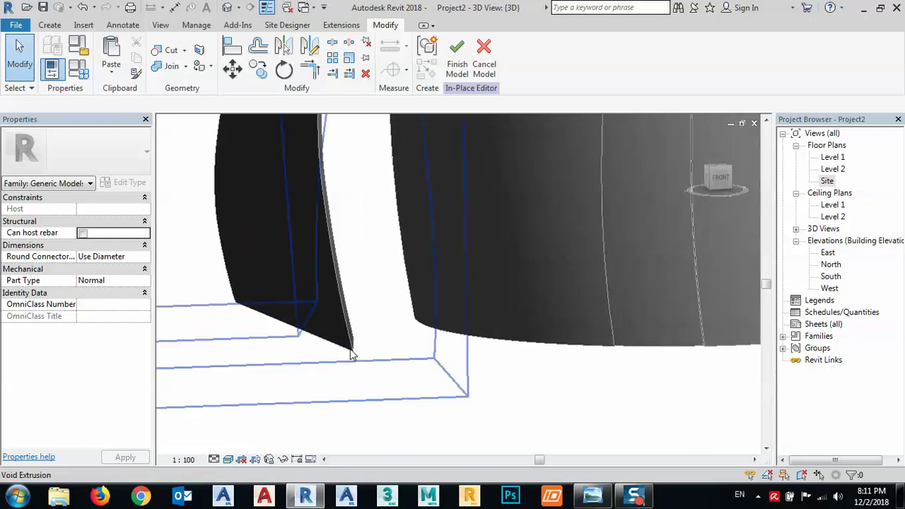
pyautogui.scroll(-4, 348, 352)
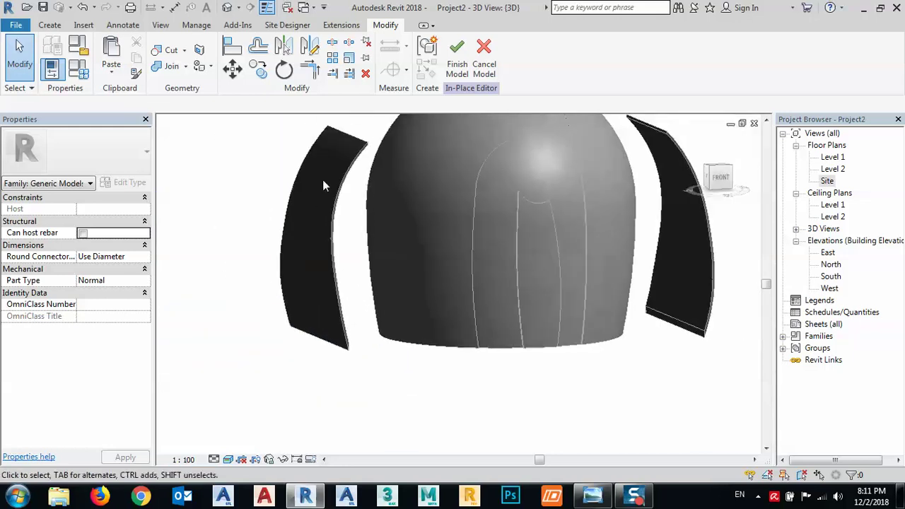
pyautogui.click(353, 140)
pyautogui.scroll(5, 350, 140)
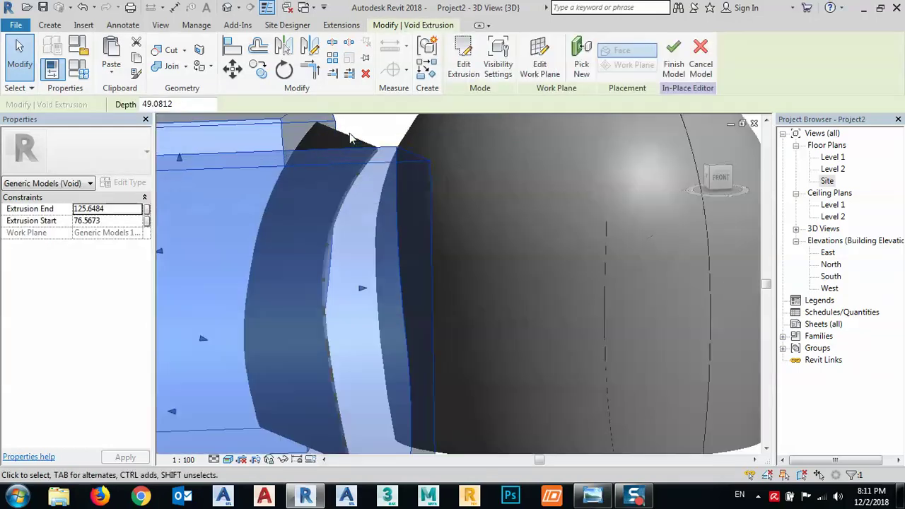
pyautogui.press('Escape')
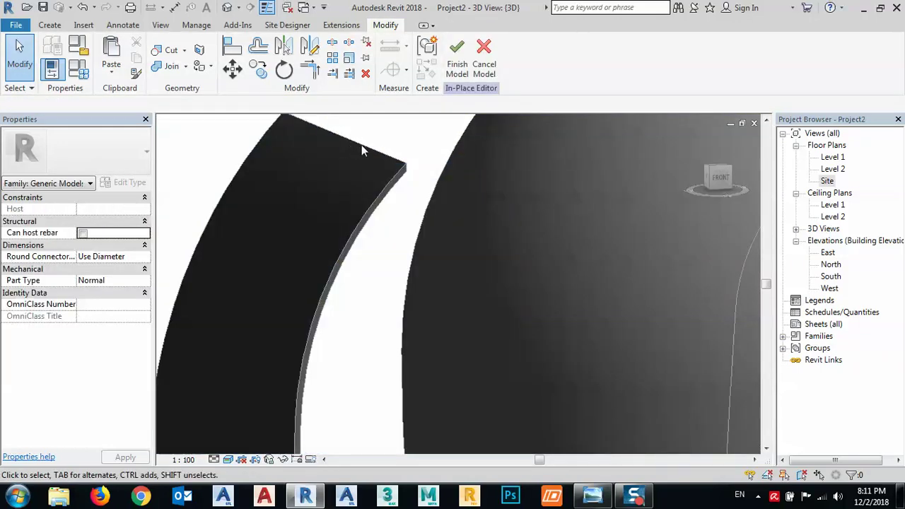
pyautogui.click(395, 184)
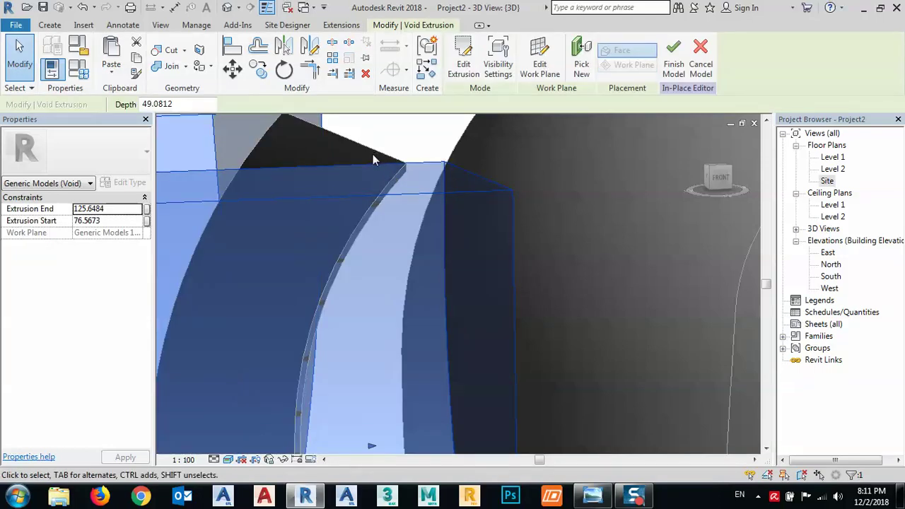
pyautogui.press('Escape')
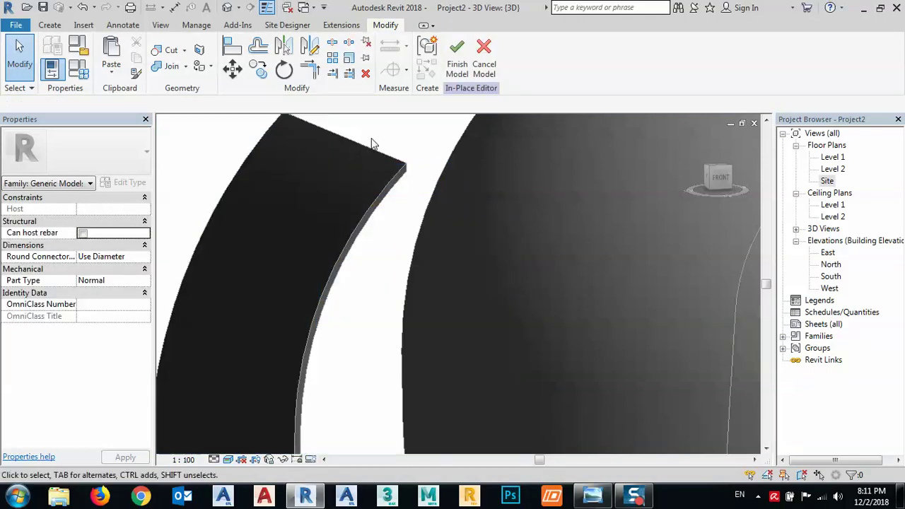
pyautogui.scroll(-5, 324, 176)
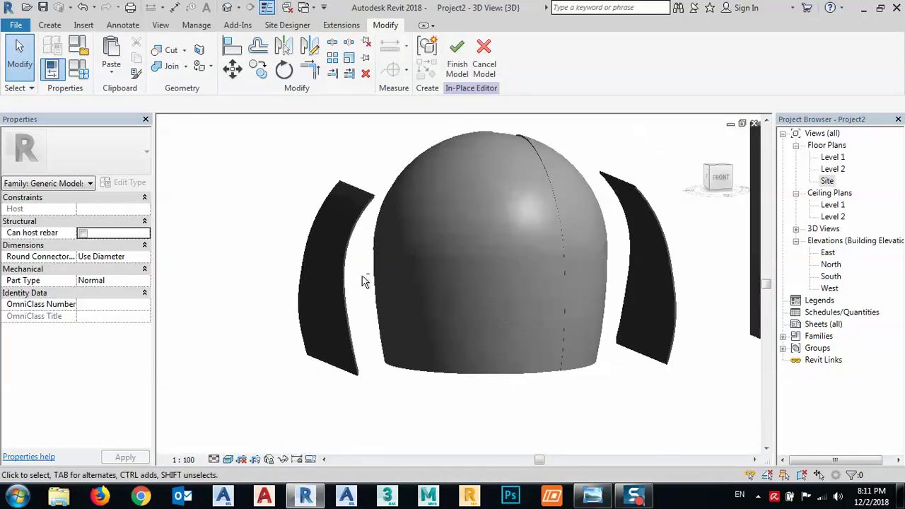
# Step: Shorten the void extrusion so its end sits at 89.4117, trimming the left shell
pyautogui.keyDown('shift'); pyautogui.moveTo(366, 276); pyautogui.dragTo(361, 381, button='middle'); pyautogui.keyUp('shift')
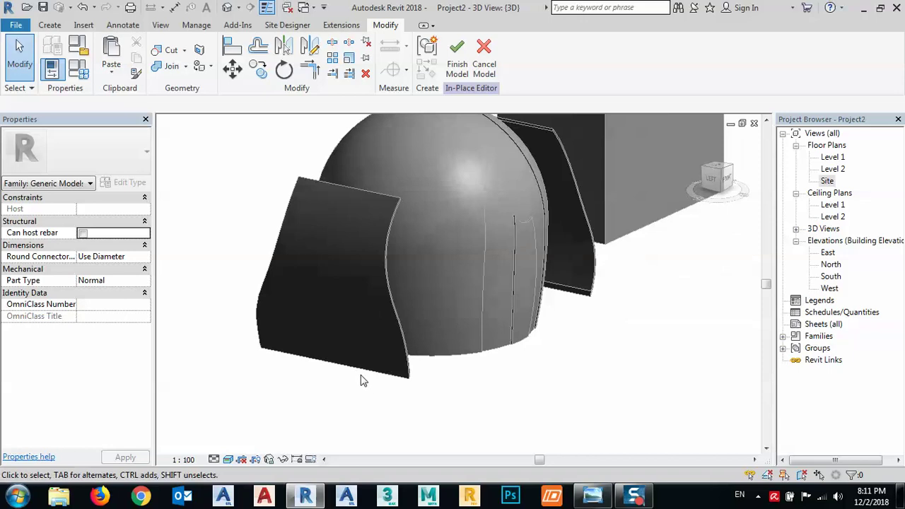
pyautogui.click(410, 386)
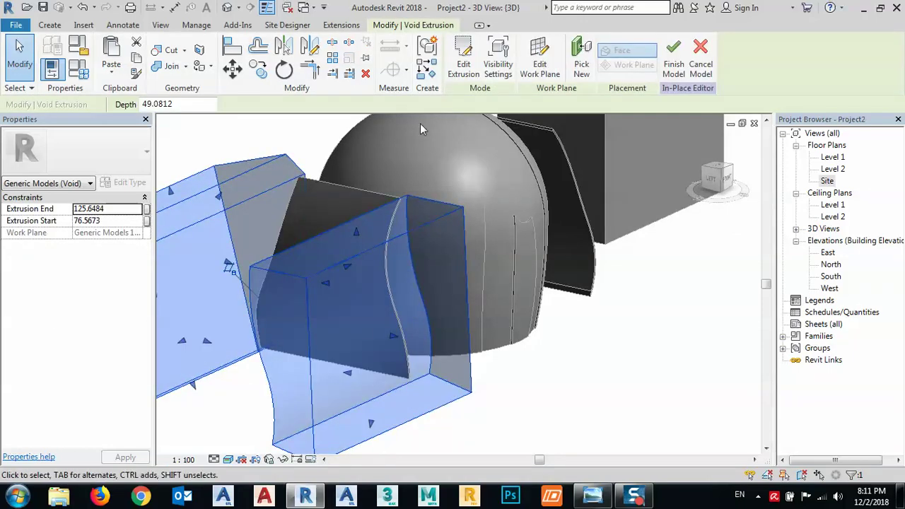
pyautogui.keyDown('shift'); pyautogui.moveTo(274, 322); pyautogui.dragTo(202, 344, button='middle'); pyautogui.keyUp('shift')
pyautogui.moveTo(177, 312); pyautogui.dragTo(338, 313)
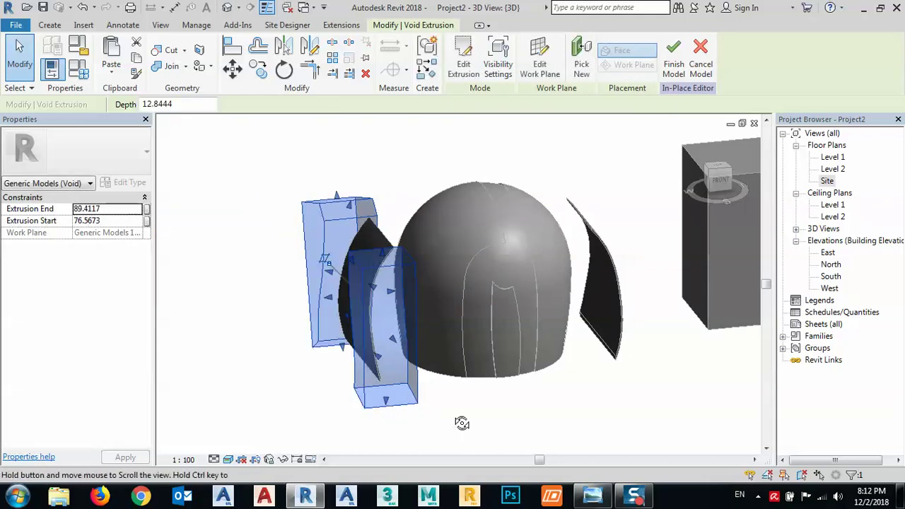
pyautogui.keyDown('shift'); pyautogui.moveTo(462, 420); pyautogui.dragTo(625, 191, button='middle'); pyautogui.keyUp('shift')
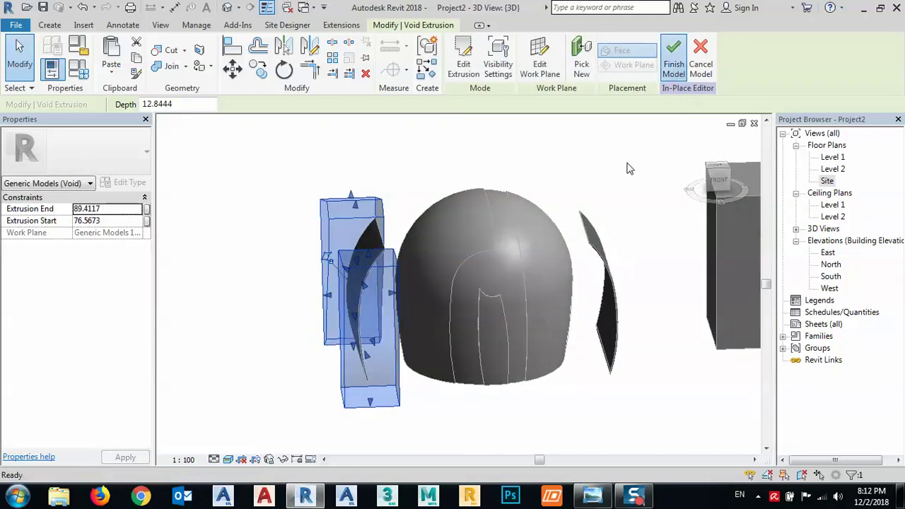
pyautogui.click(380, 259)
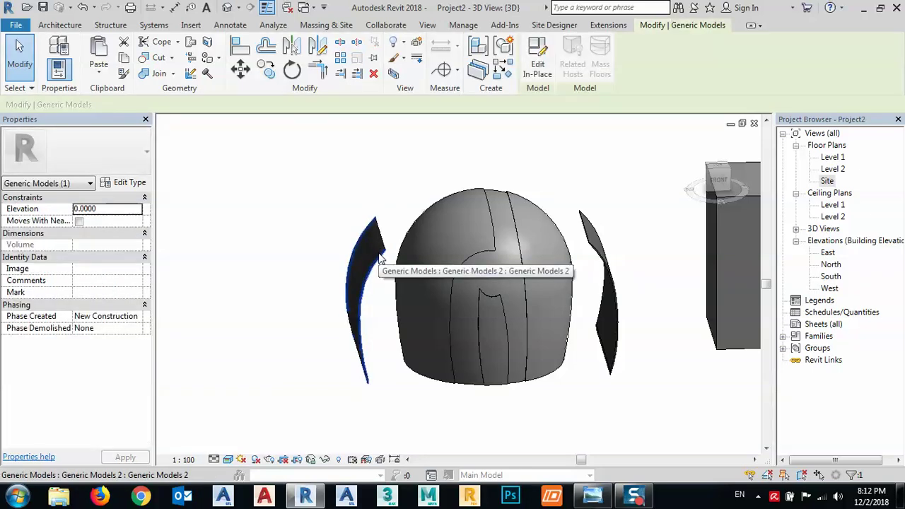
# Step: Reopen the left shell's in-place model, select its void and slightly adjust its extent
pyautogui.click(537, 56)
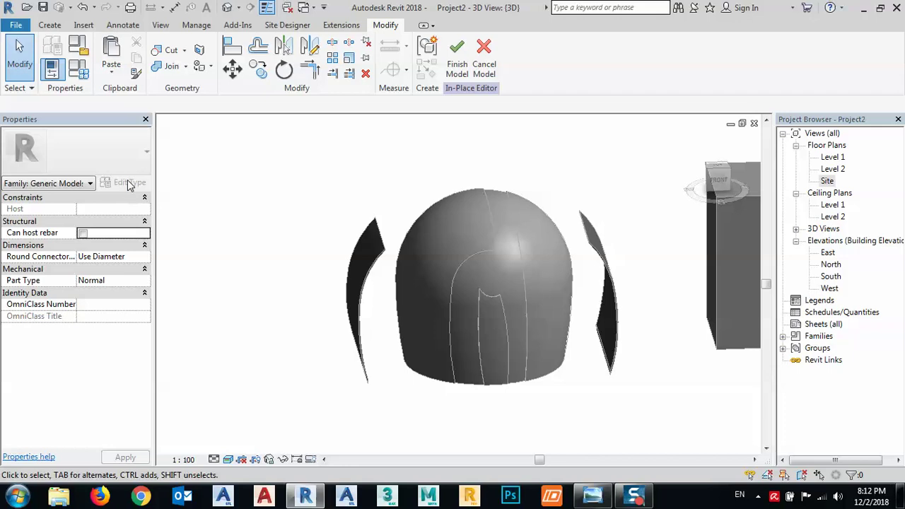
pyautogui.click(382, 256)
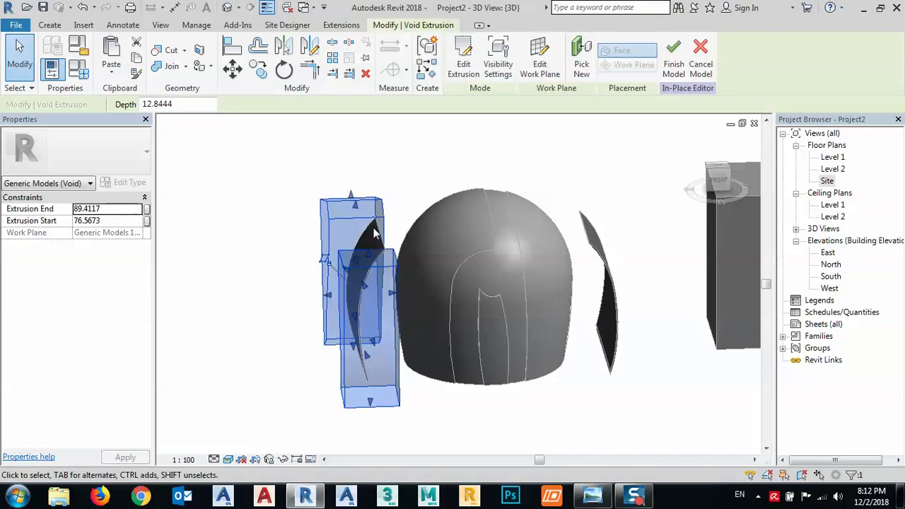
pyautogui.scroll(2, 375, 237)
pyautogui.keyDown('shift'); pyautogui.moveTo(375, 237); pyautogui.dragTo(504, 285, button='middle'); pyautogui.keyUp('shift')
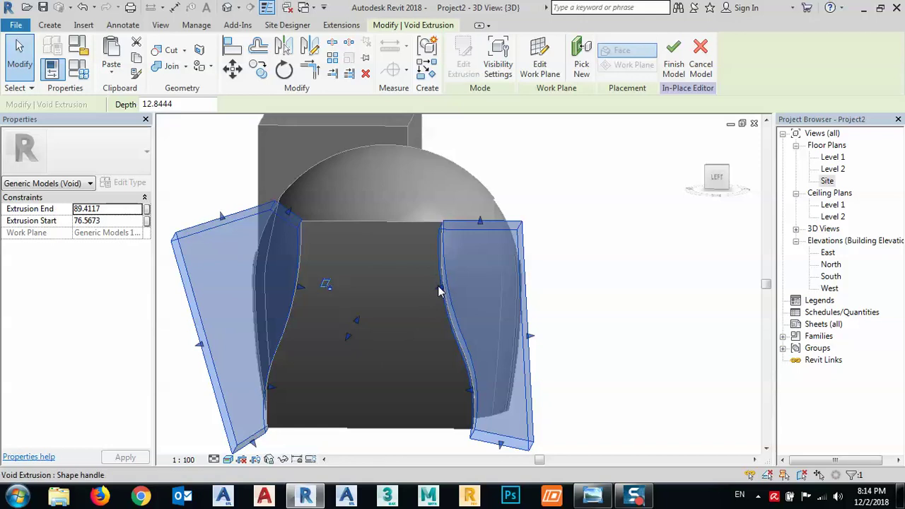
pyautogui.moveTo(439, 289); pyautogui.dragTo(446, 290)
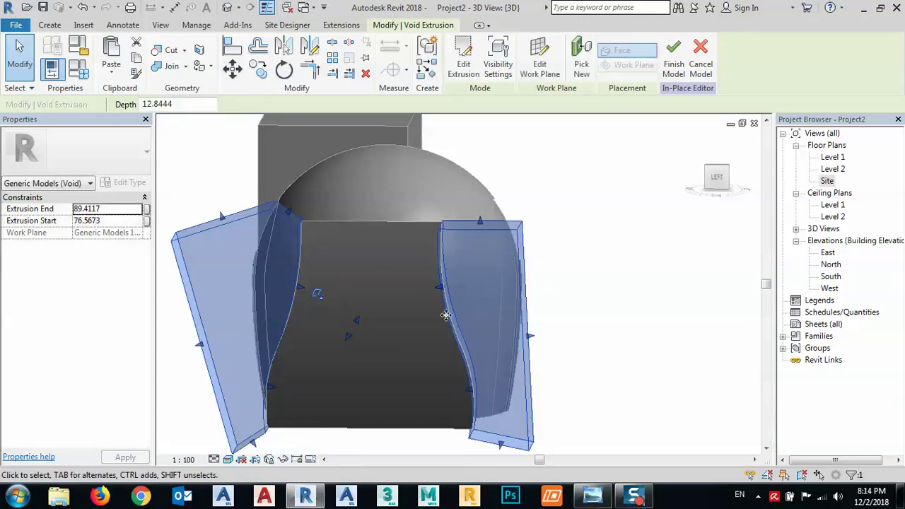
# Step: Edit the void's profile sketch, nudge the arc, then finish the sketch and the in-place model
pyautogui.click(464, 65)
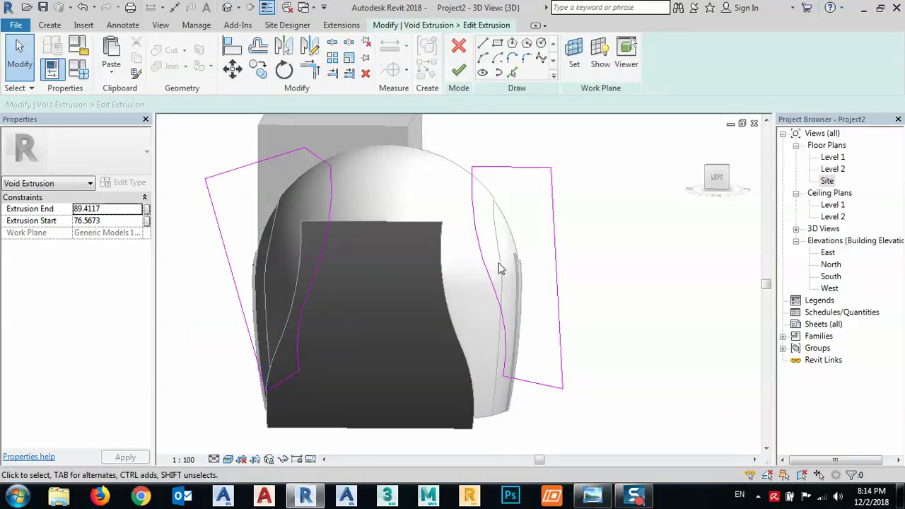
pyautogui.click(493, 258)
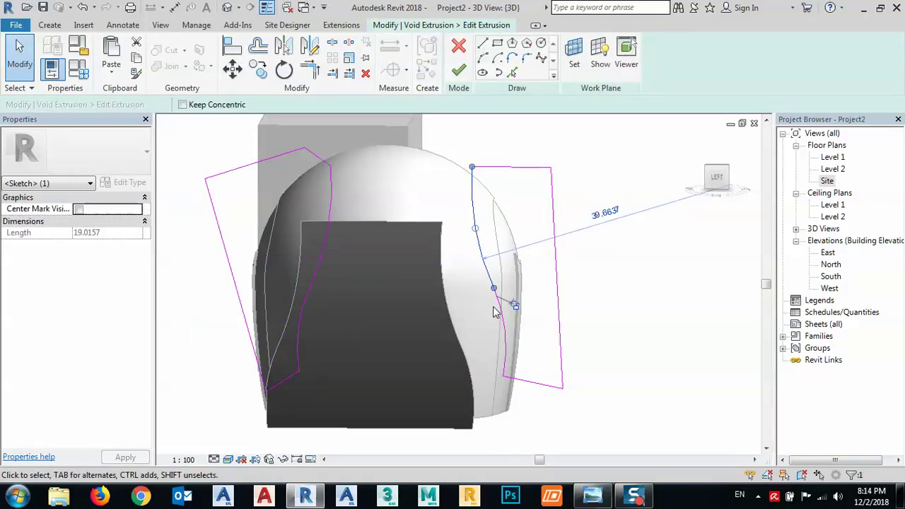
pyautogui.press('Right')
pyautogui.press('Right')
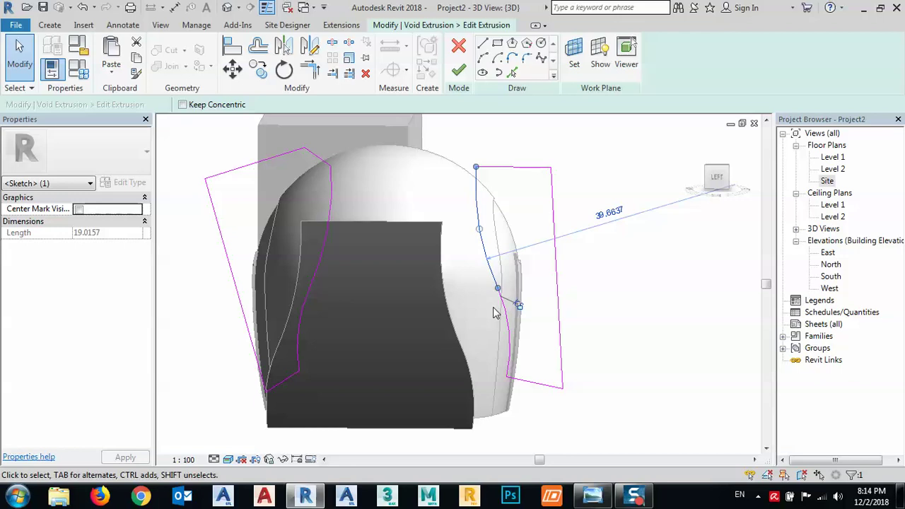
pyautogui.press('Left')
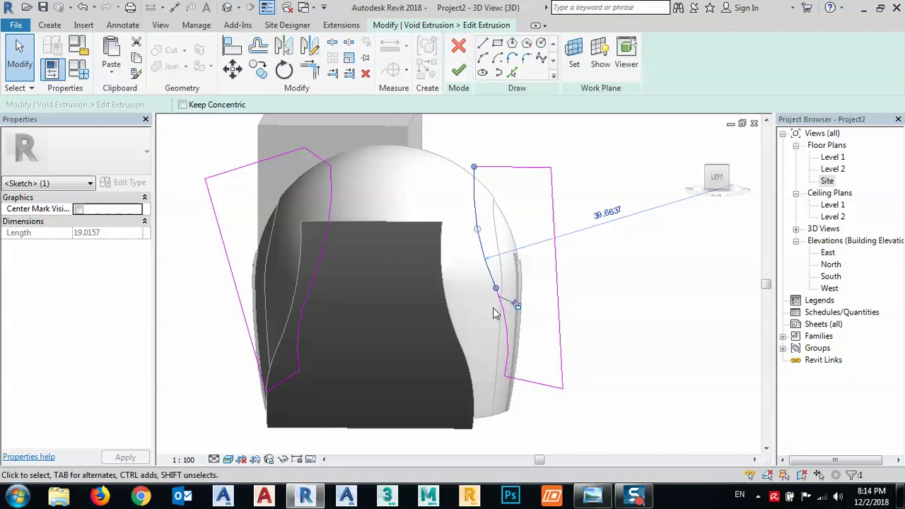
pyautogui.click(459, 70)
pyautogui.click(587, 298)
pyautogui.scroll(-2, 592, 278)
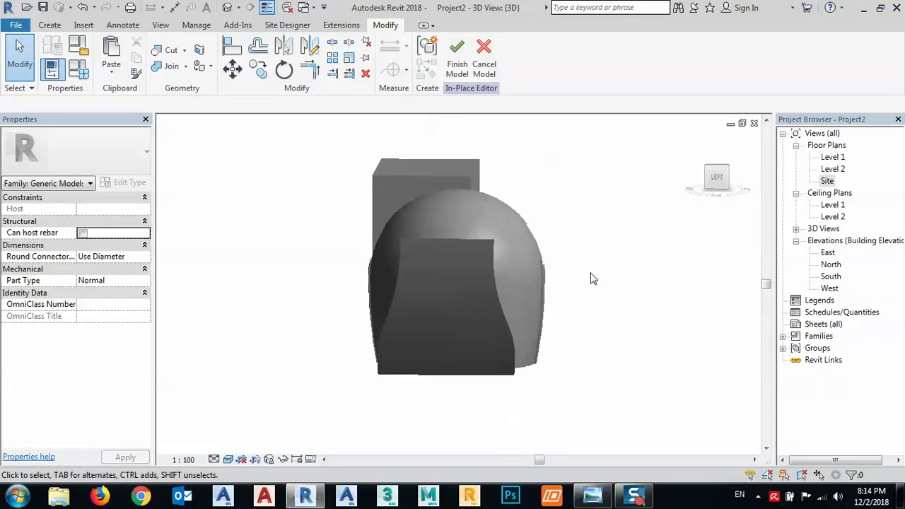
pyautogui.keyDown('shift'); pyautogui.moveTo(586, 323); pyautogui.dragTo(463, 286, button='middle'); pyautogui.keyUp('shift')
pyautogui.click(459, 67)
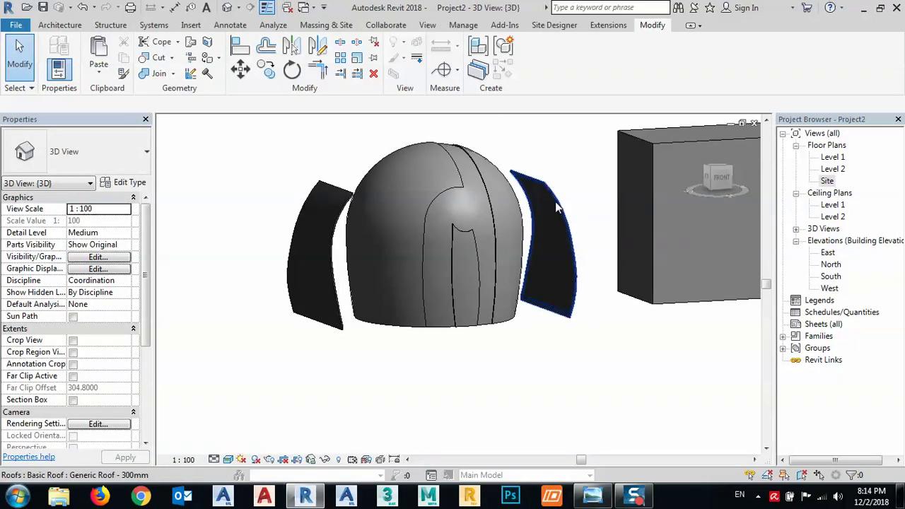
# Step: View the dome and both shells from the top, rotated 180 degrees and fitted to the window
pyautogui.click(318, 260)
pyautogui.moveTo(318, 260); pyautogui.dragTo(445, 311, button='middle')
pyautogui.click(714, 168)
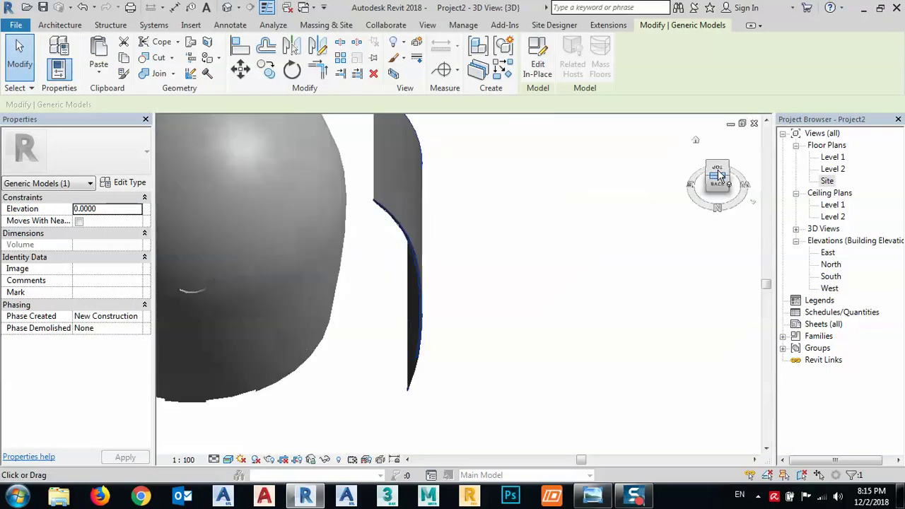
pyautogui.click(748, 179)
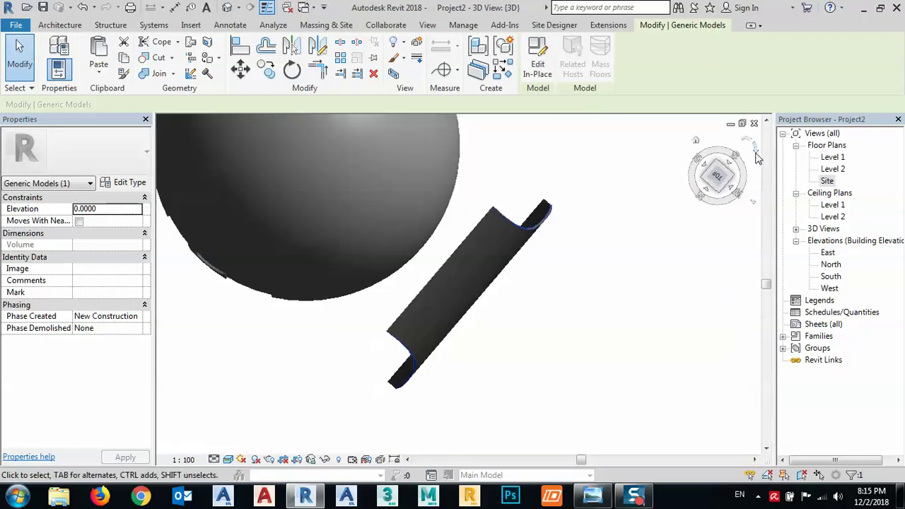
pyautogui.middleClick(578, 366)
pyautogui.middleClick(578, 366)
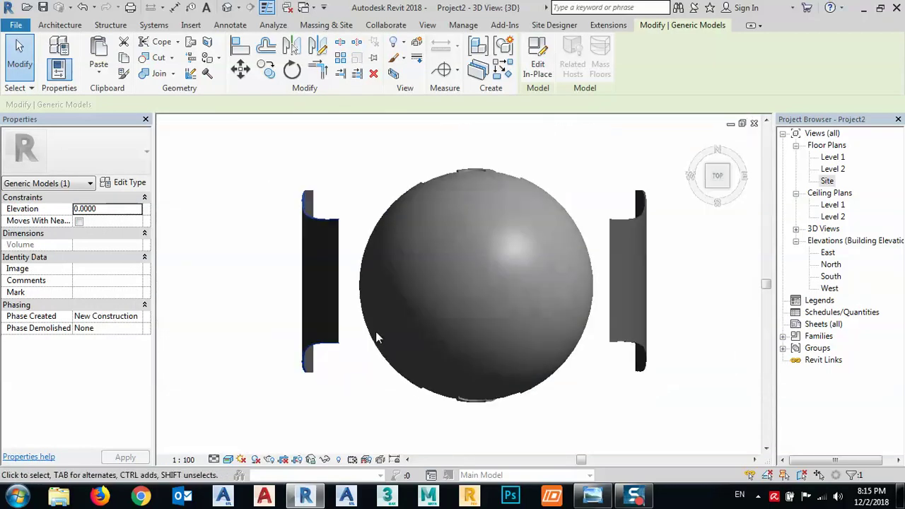
# Step: Abandon a copy of the roof shell, then orbit and return to the top view
pyautogui.click(267, 70)
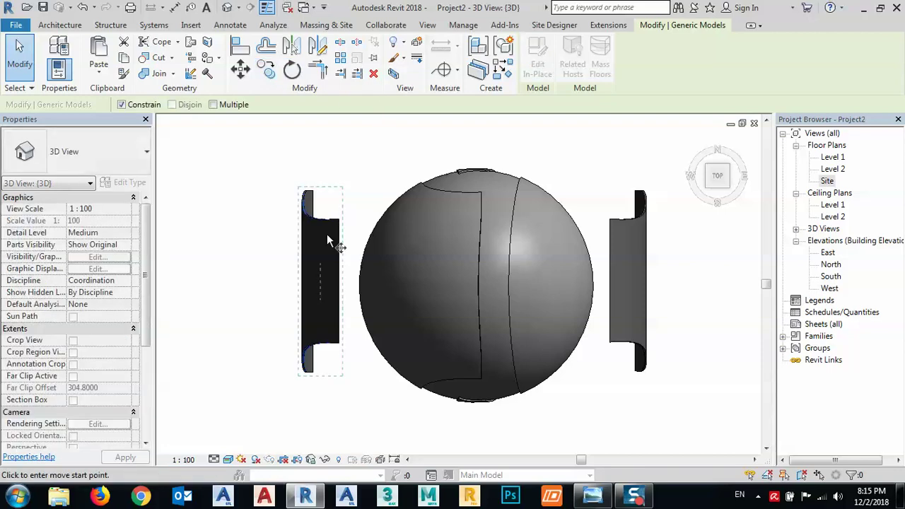
pyautogui.click(334, 382)
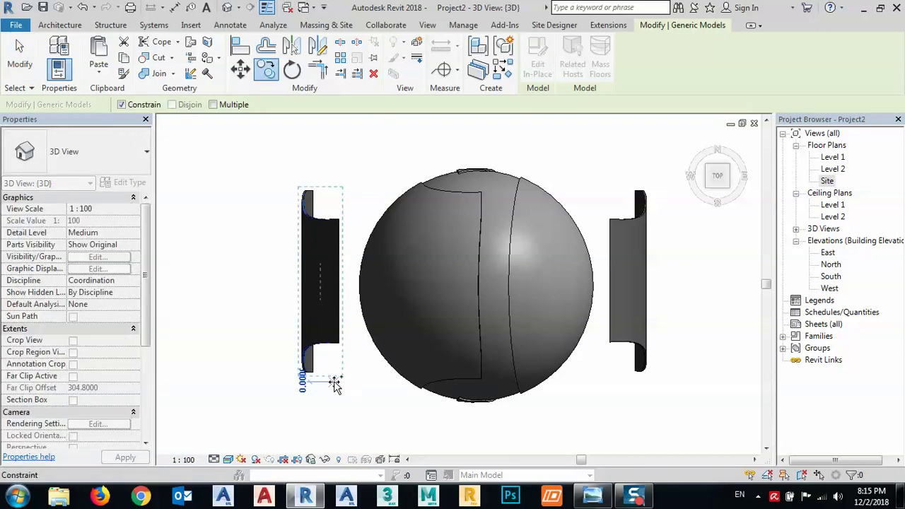
pyautogui.press('Escape')
pyautogui.press('Escape')
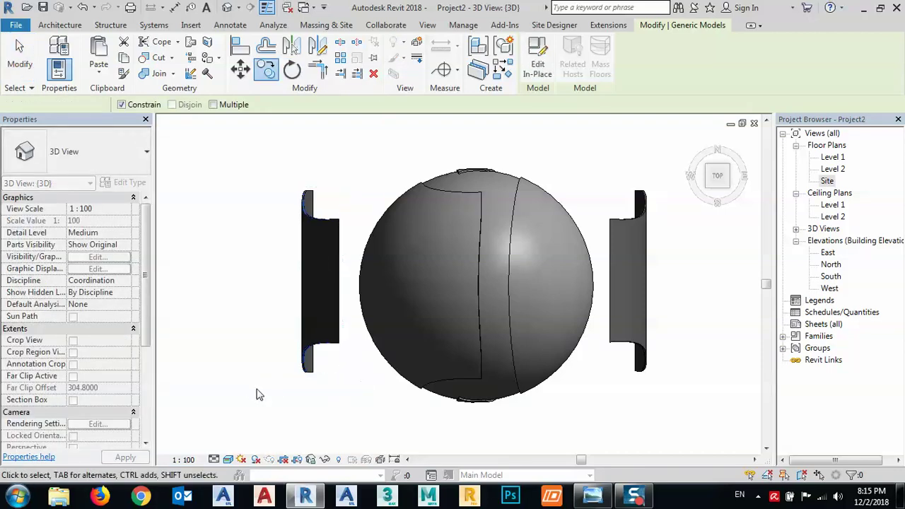
pyautogui.moveTo(314, 394); pyautogui.dragTo(397, 156, button='middle')
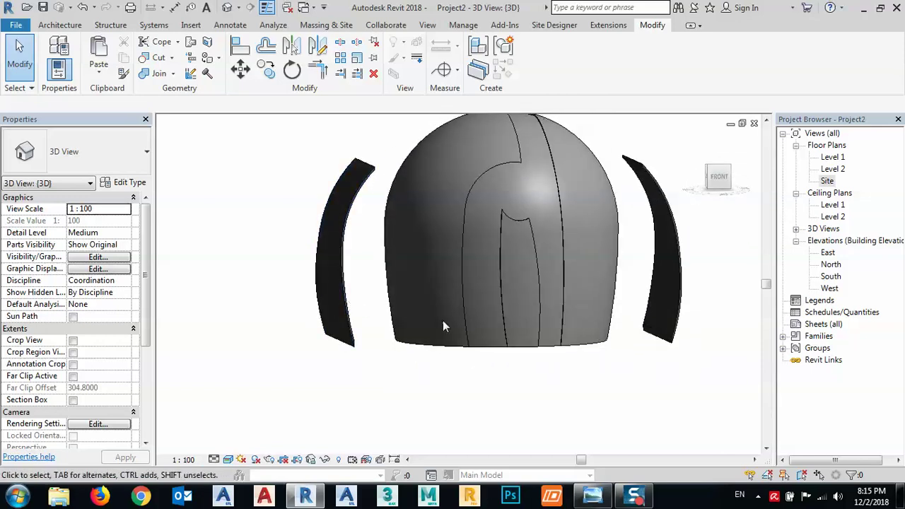
pyautogui.keyDown('shift'); pyautogui.moveTo(448, 369); pyautogui.dragTo(403, 407, button='middle'); pyautogui.keyUp('shift')
pyautogui.click(716, 169)
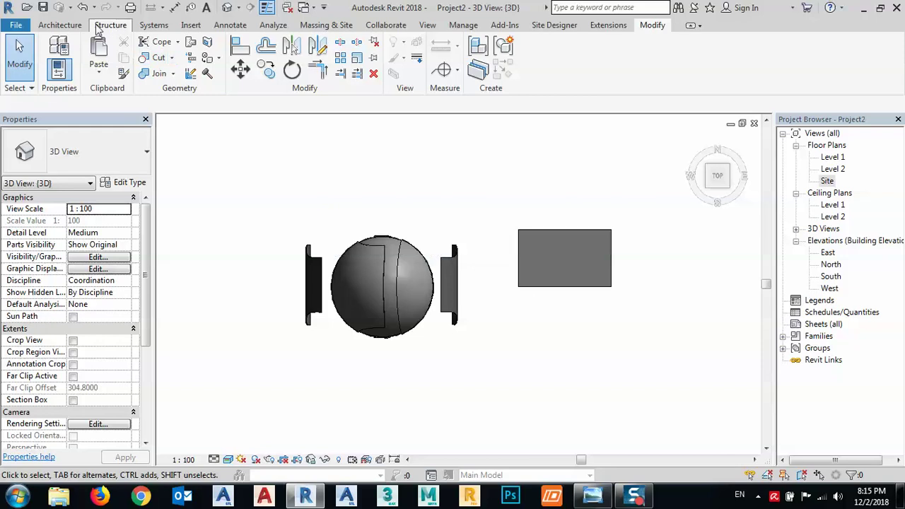
# Step: Start a roof by extrusion using the box's vertical face as the sketch plane
pyautogui.click(61, 25)
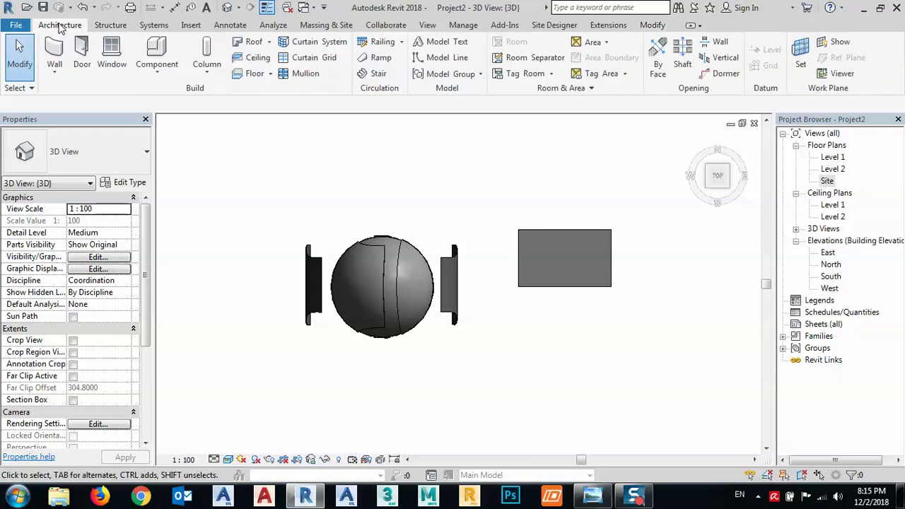
pyautogui.click(270, 41)
pyautogui.click(273, 94)
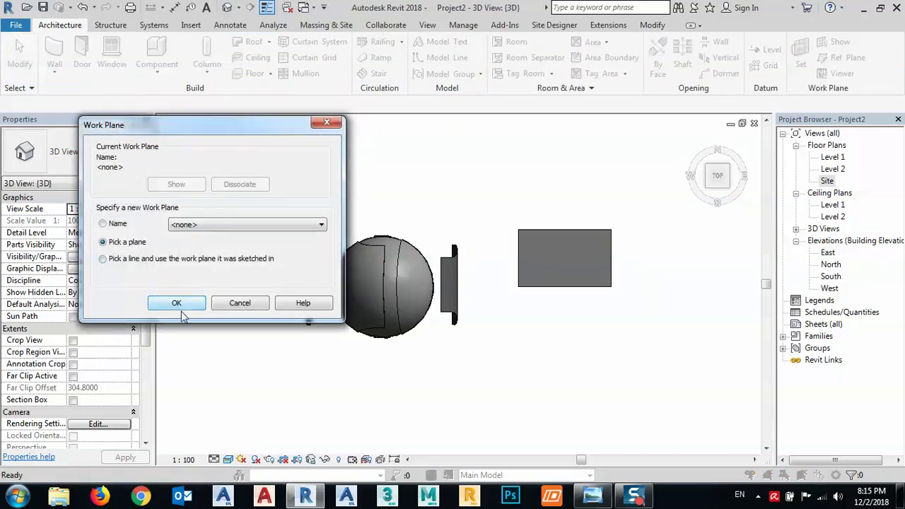
pyautogui.click(176, 302)
pyautogui.keyDown('shift'); pyautogui.moveTo(559, 350); pyautogui.dragTo(538, 259, button='middle'); pyautogui.keyUp('shift')
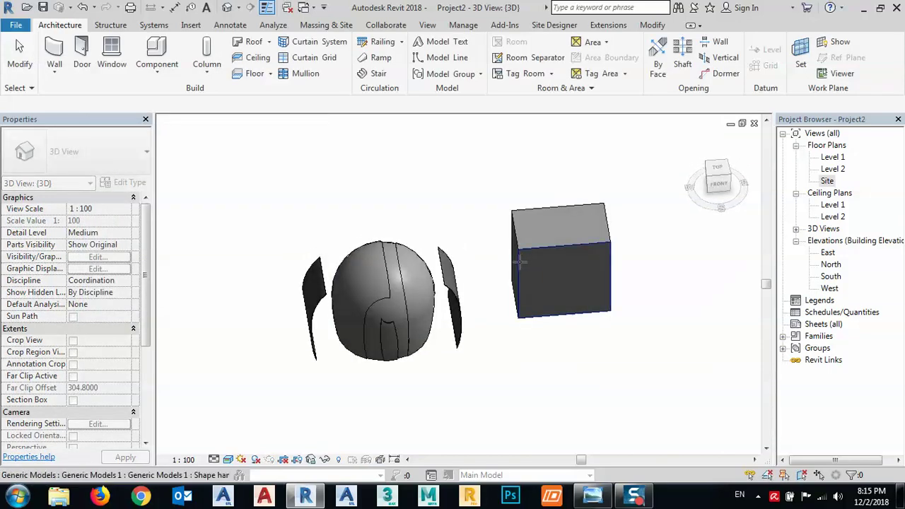
pyautogui.click(520, 262)
# Step: Reference the roof to Level 1 at 0.0000 offset and switch to the front view
pyautogui.click(463, 233)
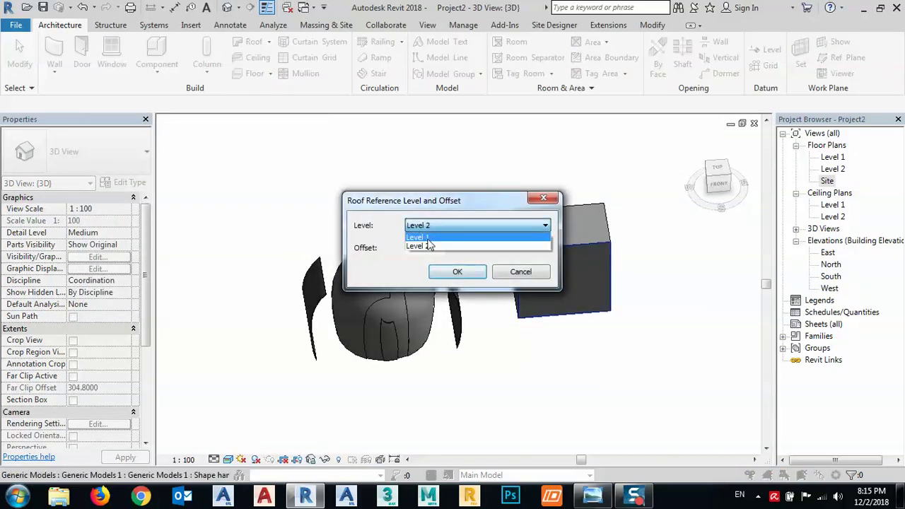
pyautogui.click(459, 237)
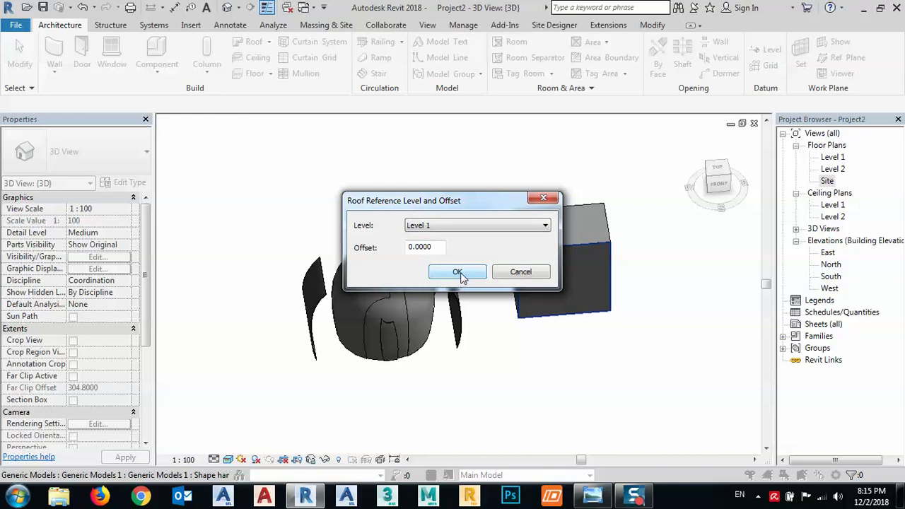
pyautogui.click(458, 273)
pyautogui.moveTo(460, 275)
pyautogui.keyDown('shift'); pyautogui.mouseDown(button='middle')
pyautogui.moveTo(435, 313)
pyautogui.moveTo(453, 311)
pyautogui.mouseUp(button='middle'); pyautogui.keyUp('shift')
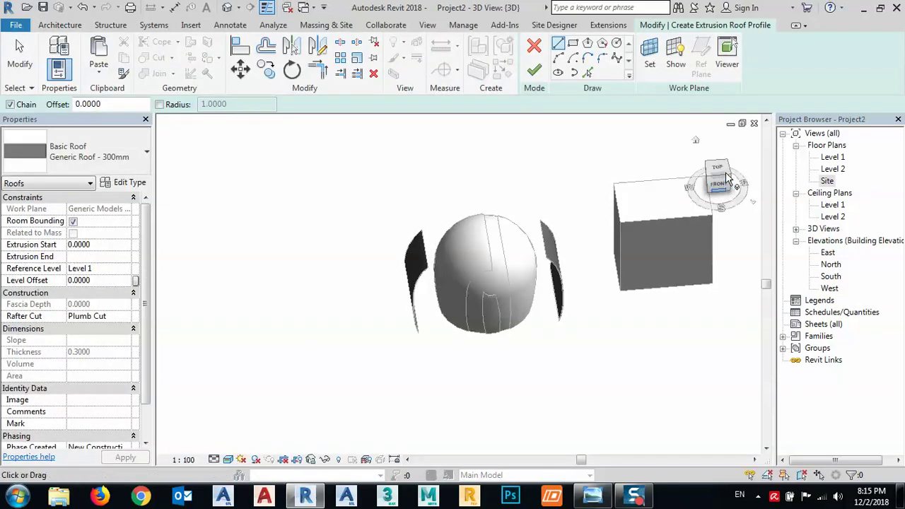
pyautogui.click(711, 224)
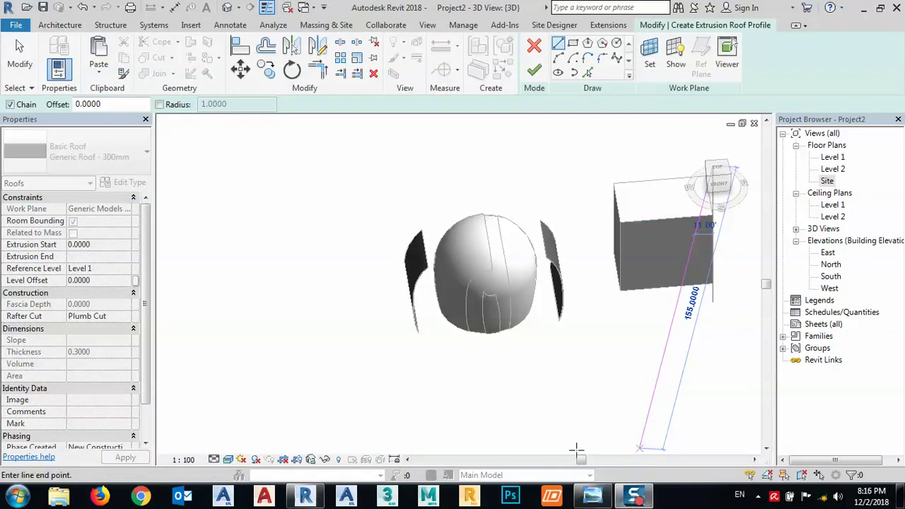
pyautogui.press('Escape')
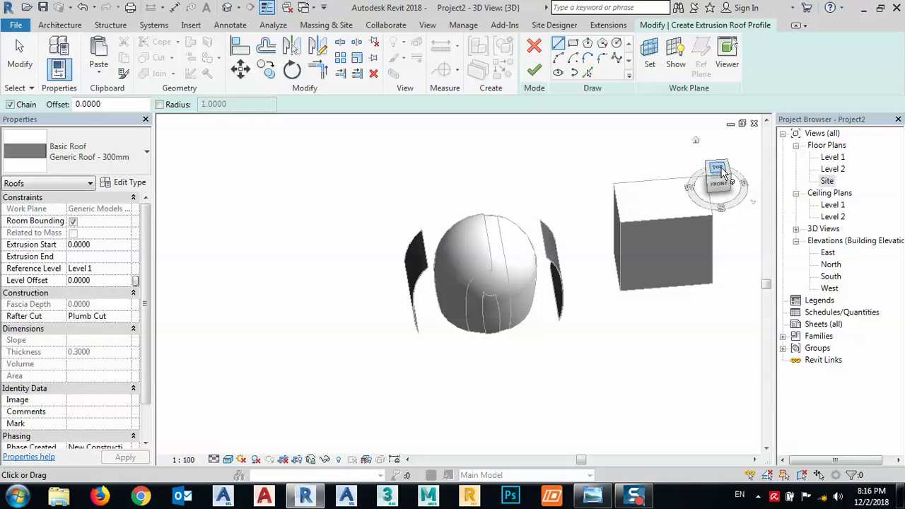
pyautogui.click(719, 186)
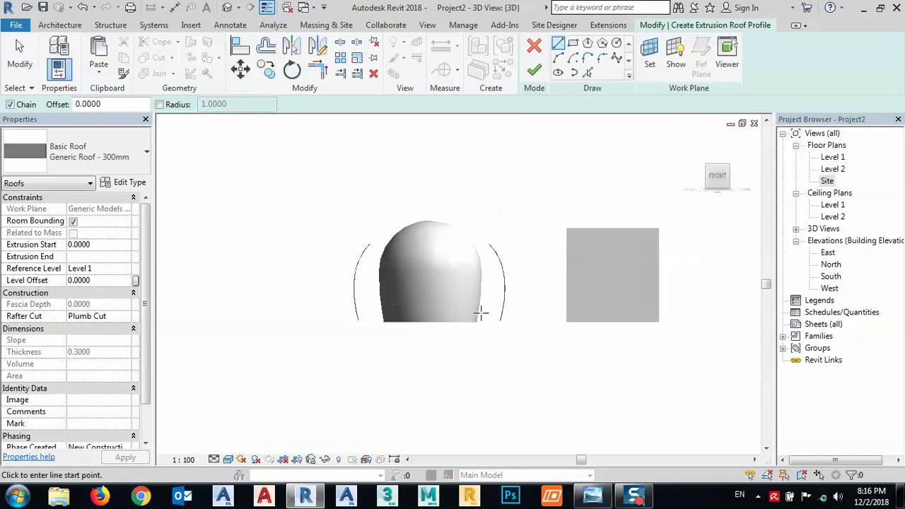
pyautogui.click(592, 495)
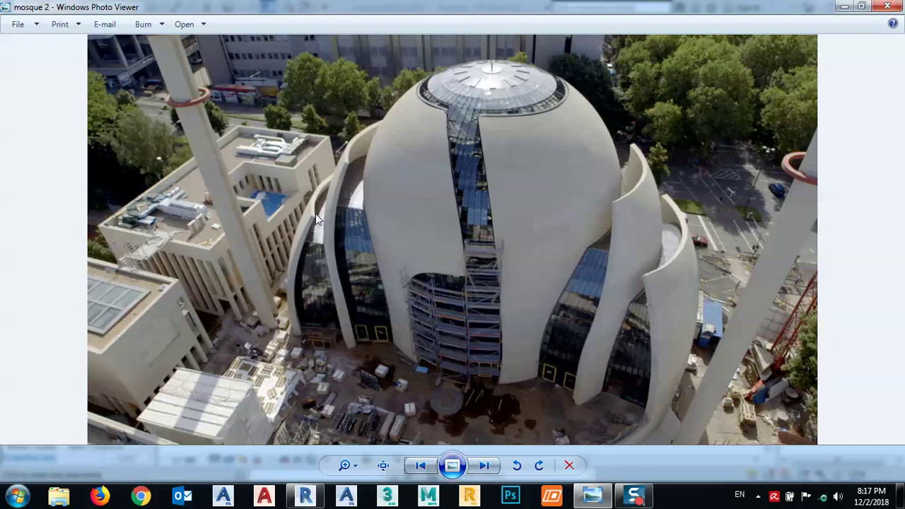
pyautogui.click(842, 6)
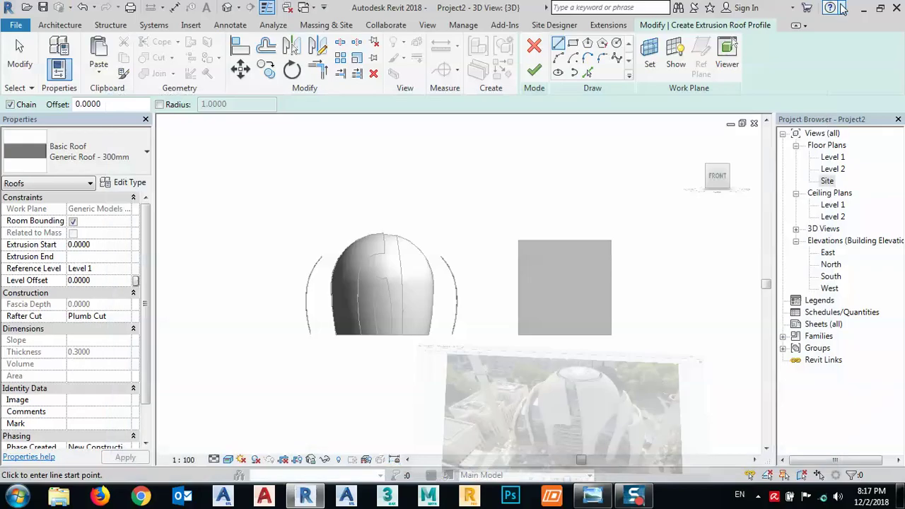
pyautogui.click(593, 495)
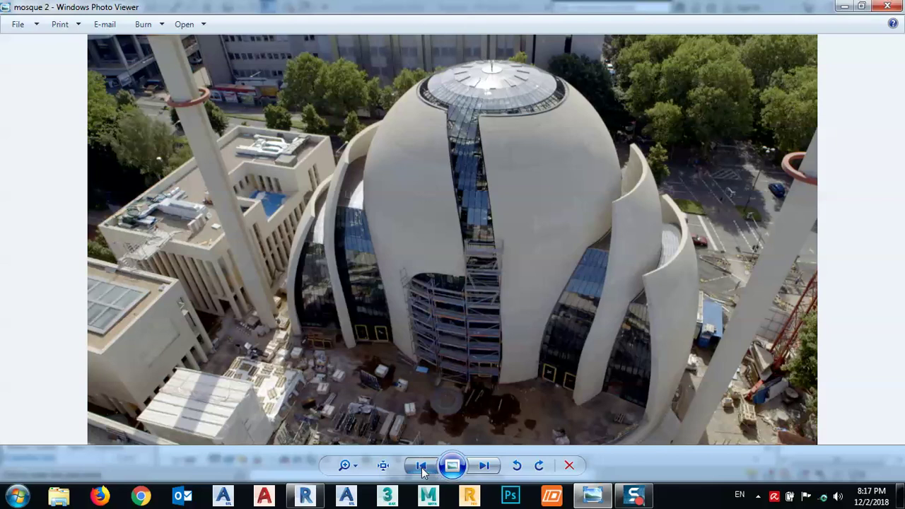
pyautogui.click(421, 467)
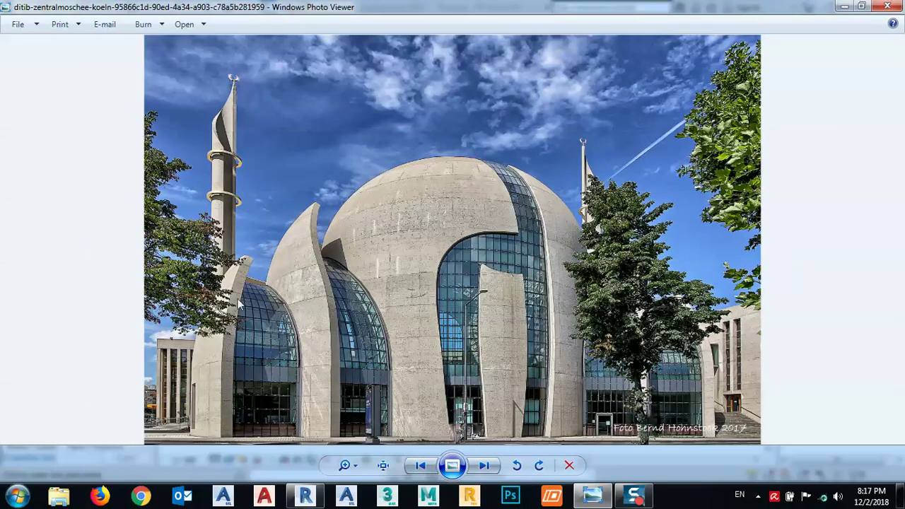
pyautogui.click(842, 6)
pyautogui.moveTo(499, 227); pyautogui.dragTo(493, 234, button='middle')
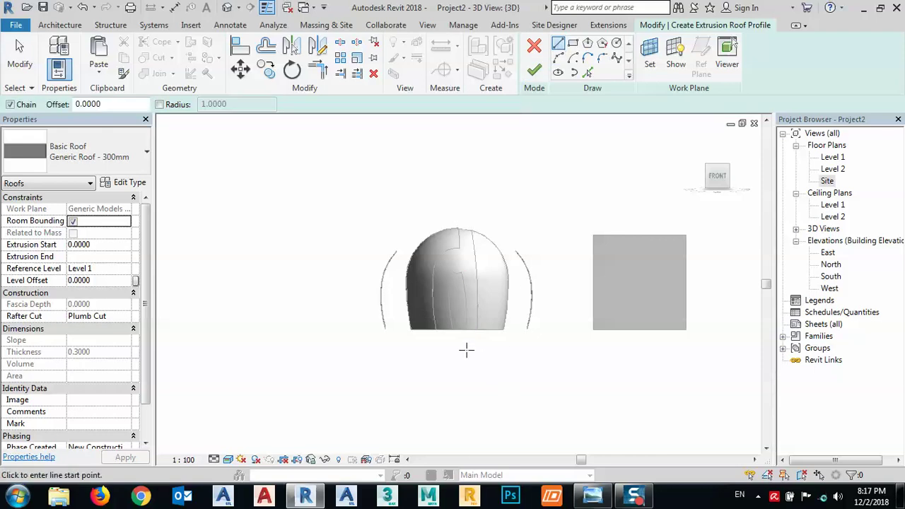
# Step: Sketch a horizontal base line and a start-end-radius arc left of the dome
pyautogui.click(460, 329)
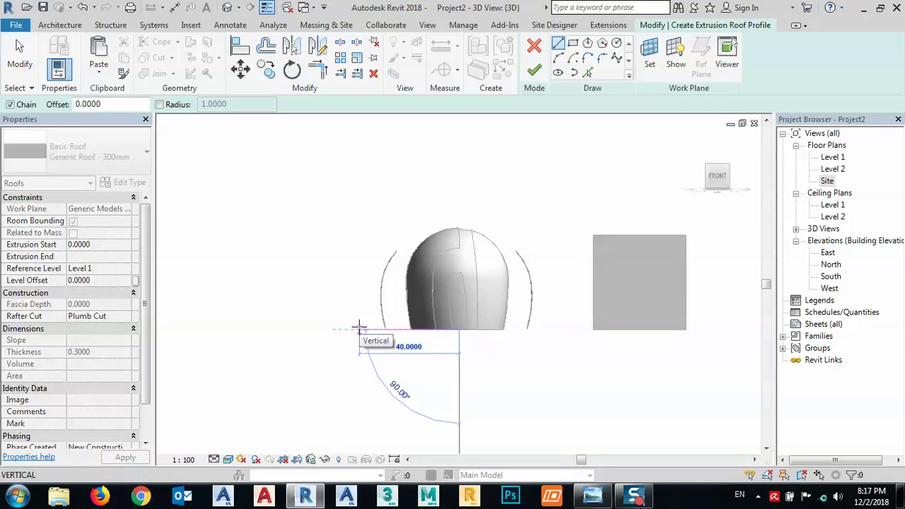
pyautogui.click(359, 329)
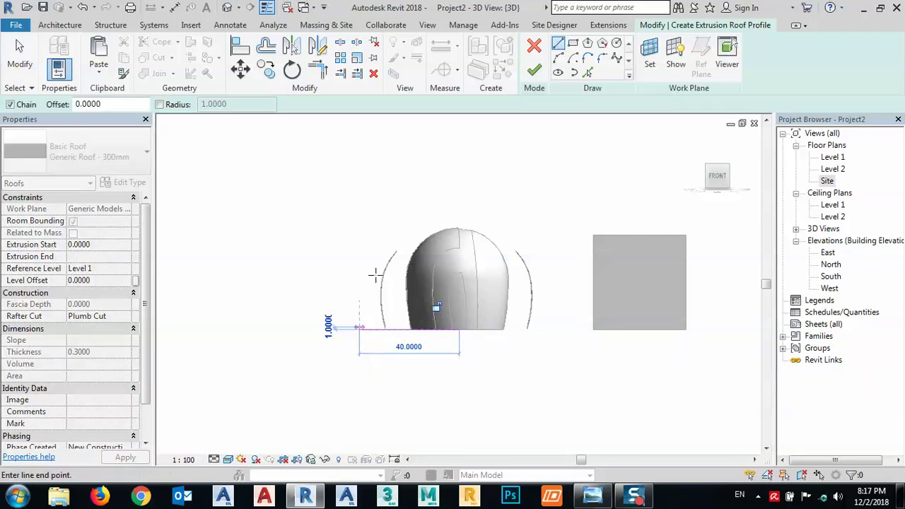
pyautogui.click(558, 58)
pyautogui.scroll(2, 365, 275)
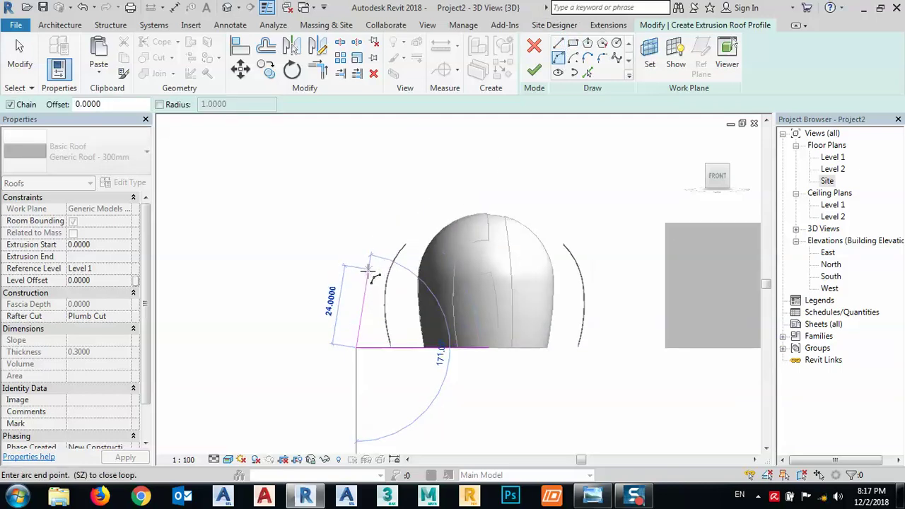
pyautogui.click(362, 273)
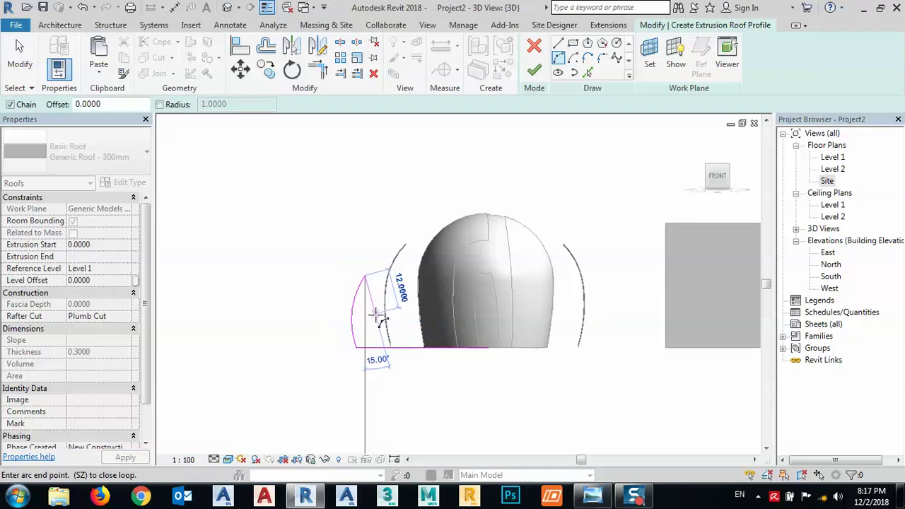
pyautogui.click(356, 321)
# Step: Delete the straight bottom line so only the curved arc remains
pyautogui.press('Escape')
pyautogui.click(375, 348)
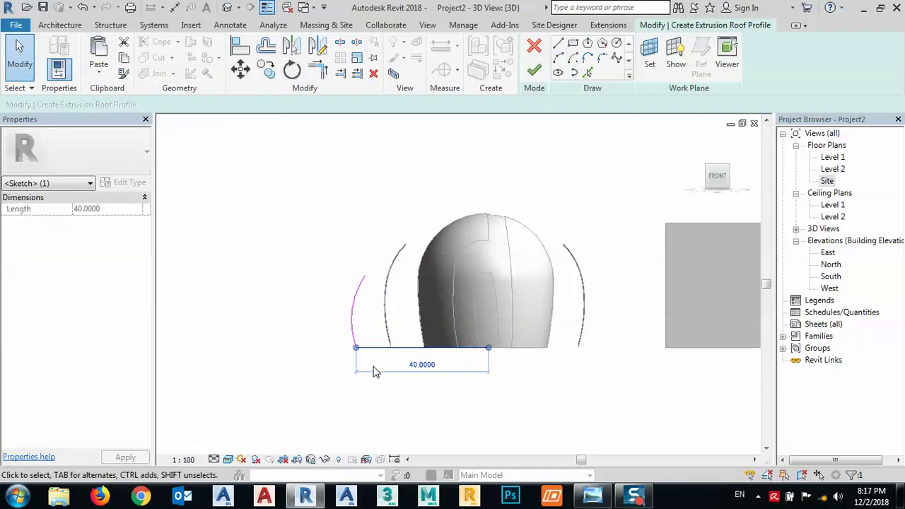
pyautogui.press('Delete')
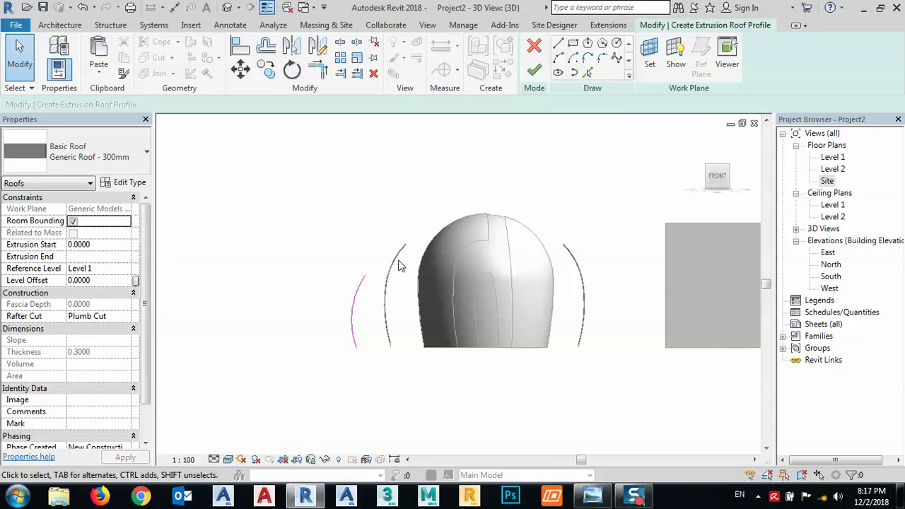
# Step: Set the Generic Roof - 300mm structure layer thickness to 0.5000
pyautogui.click(114, 184)
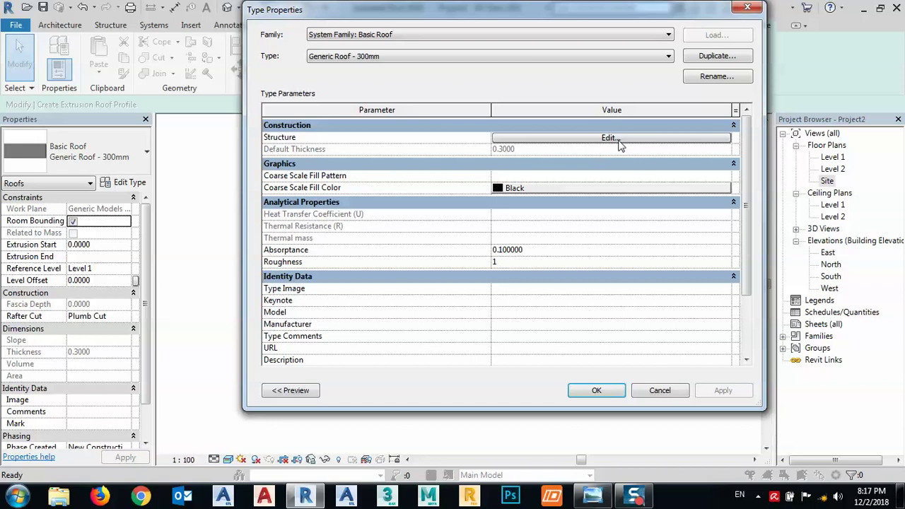
pyautogui.click(612, 138)
pyautogui.click(526, 136)
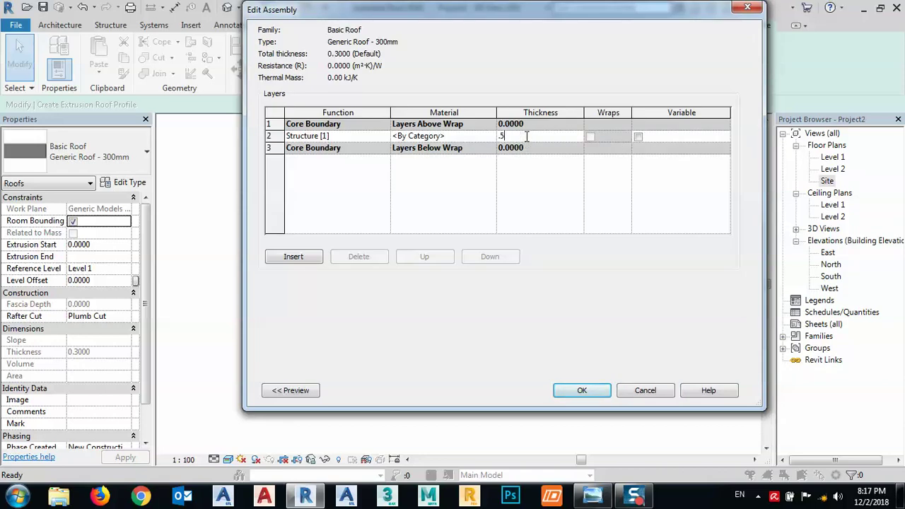
pyautogui.click(465, 137)
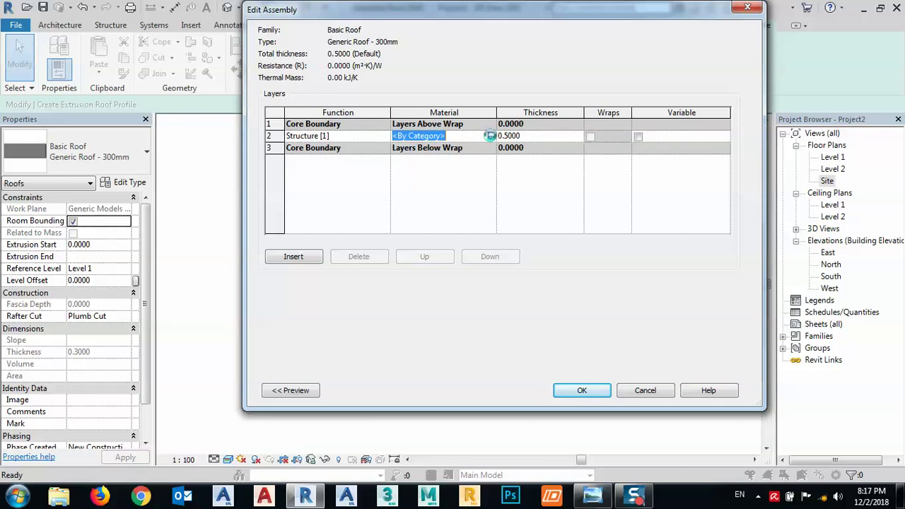
# Step: Assign Concrete, Lightweight to the structure layer and apply the roof type changes
pyautogui.click(491, 135)
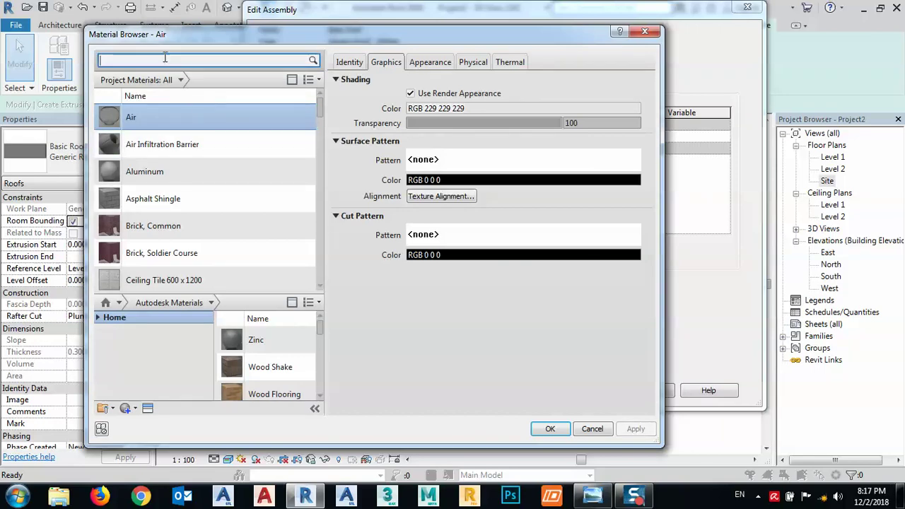
pyautogui.click(179, 229)
pyautogui.scroll(-5, 208, 222)
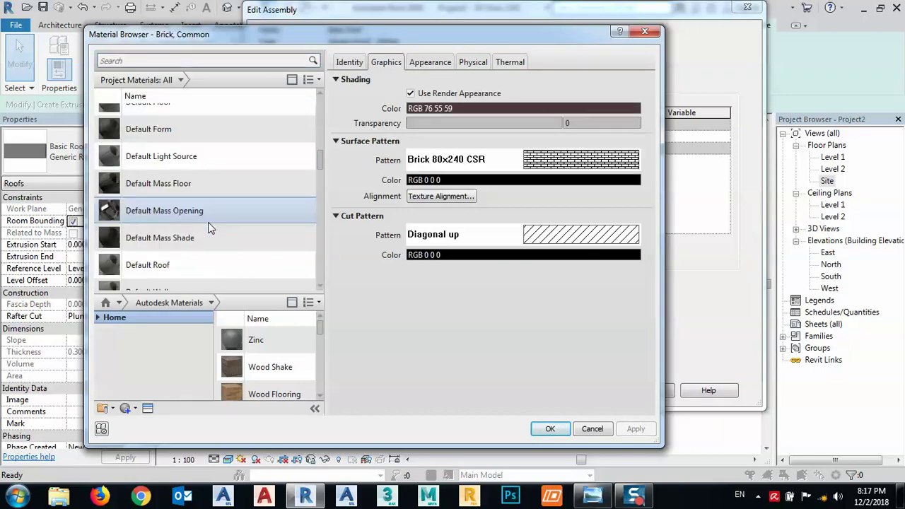
pyautogui.scroll(-3, 208, 228)
pyautogui.scroll(6, 208, 228)
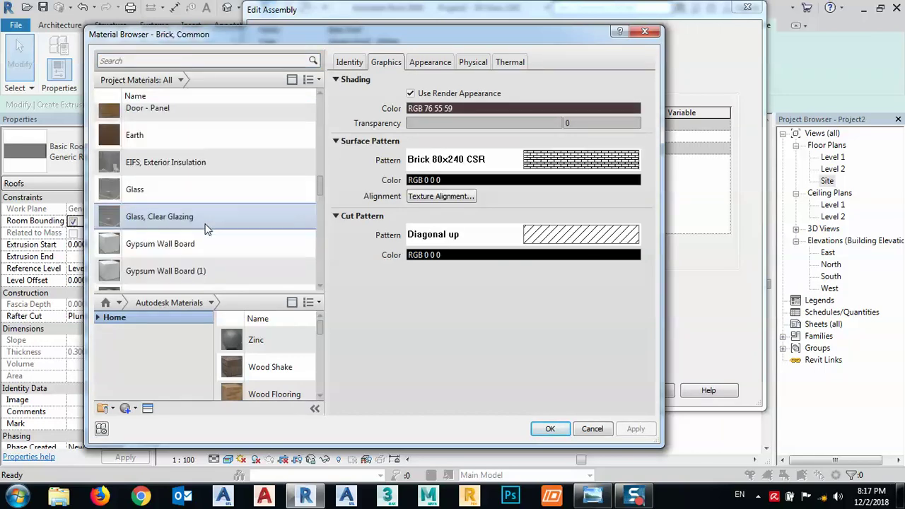
pyautogui.scroll(3, 207, 228)
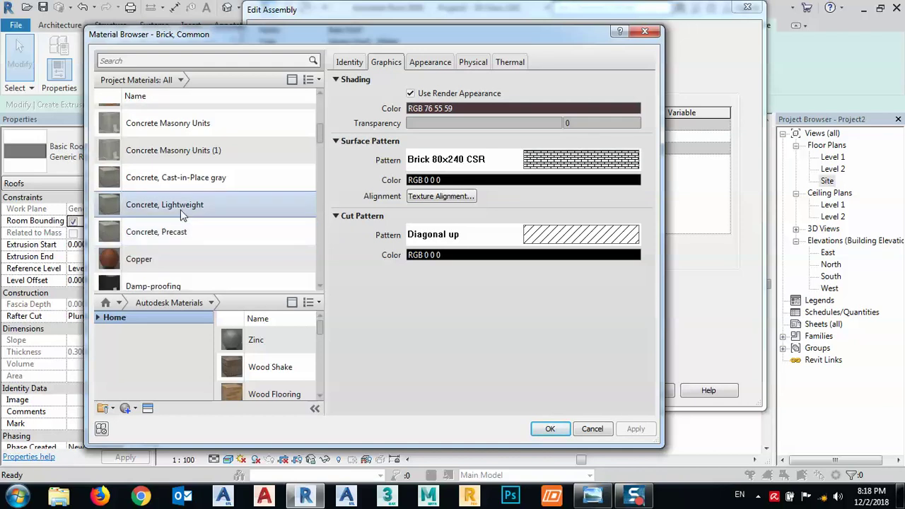
pyautogui.click(159, 209)
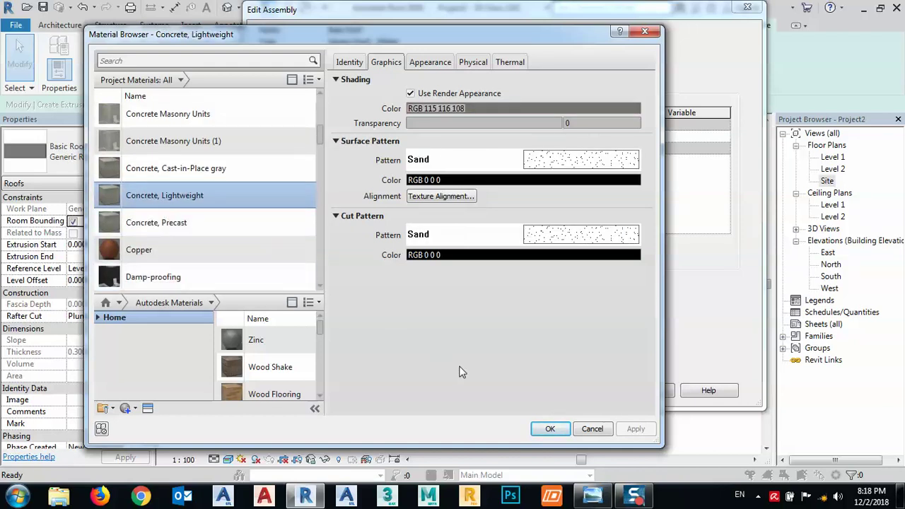
pyautogui.click(550, 429)
pyautogui.click(595, 392)
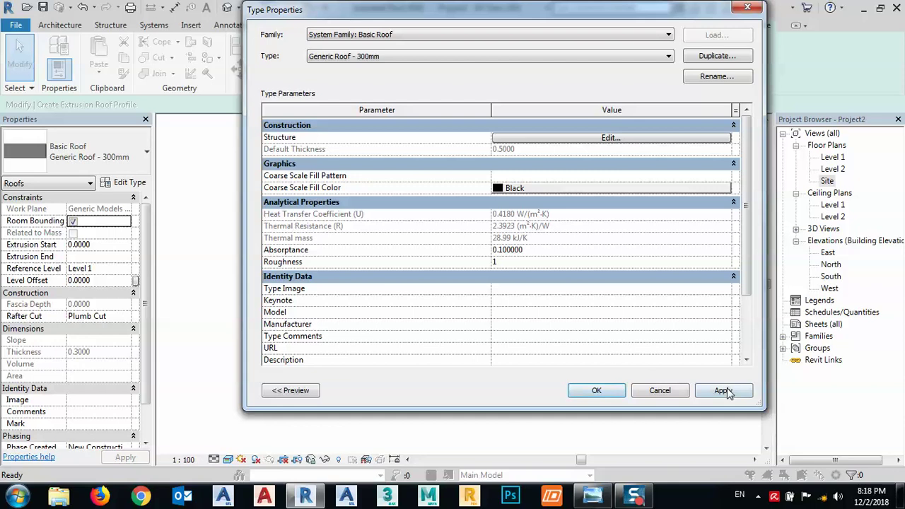
pyautogui.click(612, 393)
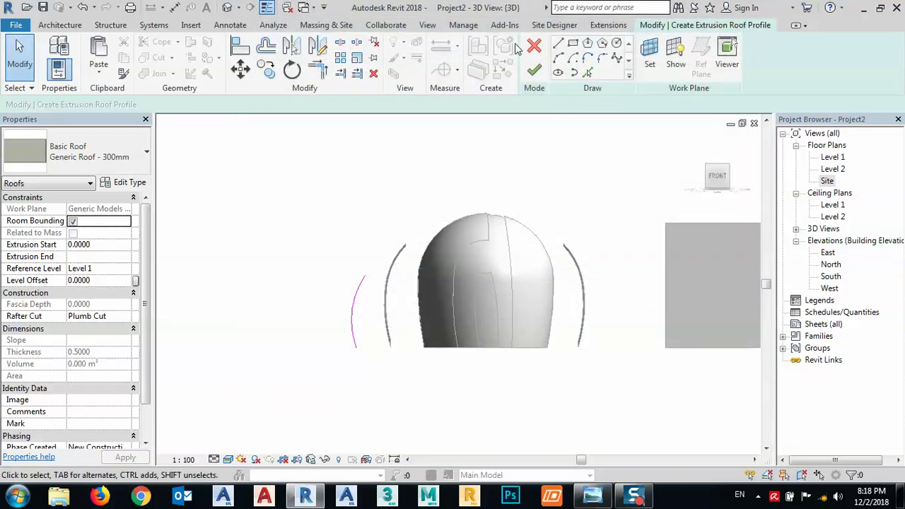
# Step: Finish the extrusion roof sketch and select the new front curved shell
pyautogui.click(534, 70)
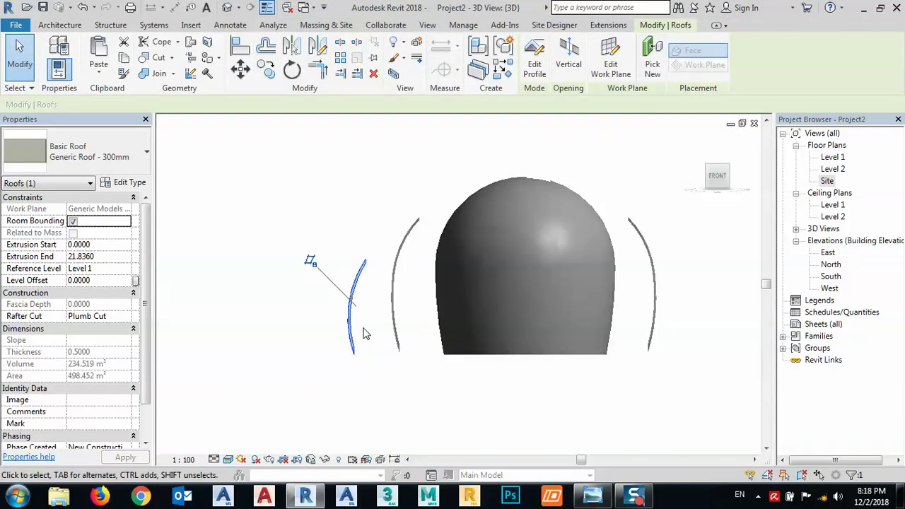
pyautogui.click(366, 334)
pyautogui.scroll(5, 360, 340)
pyautogui.scroll(-3, 360, 307)
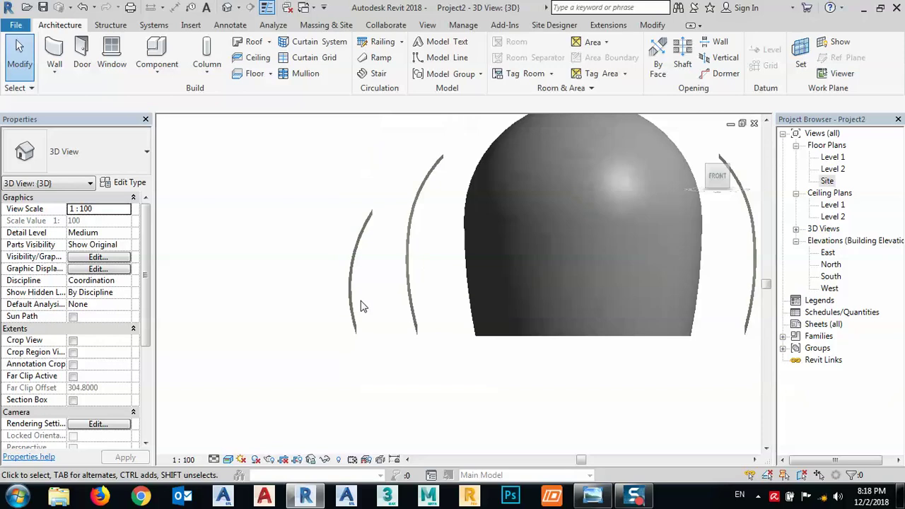
pyautogui.keyDown('shift'); pyautogui.moveTo(360, 307); pyautogui.dragTo(516, 245, button='middle'); pyautogui.keyUp('shift')
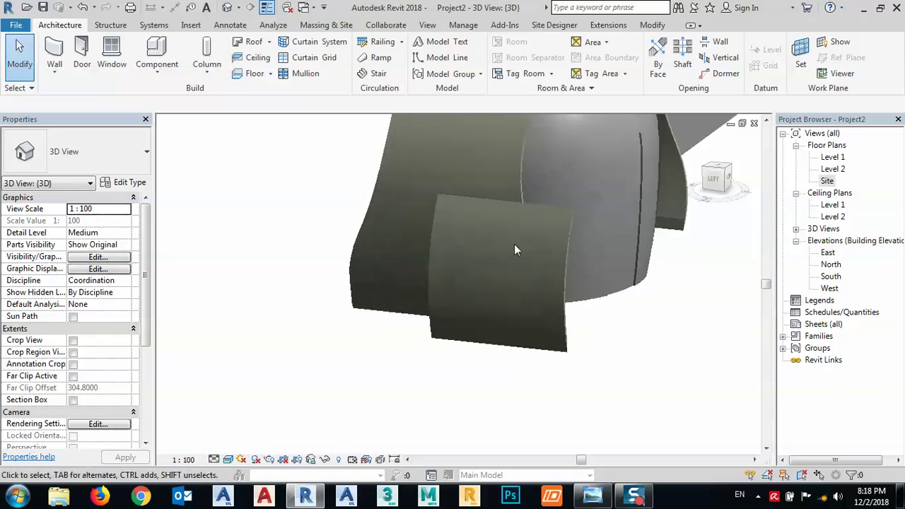
pyautogui.click(570, 351)
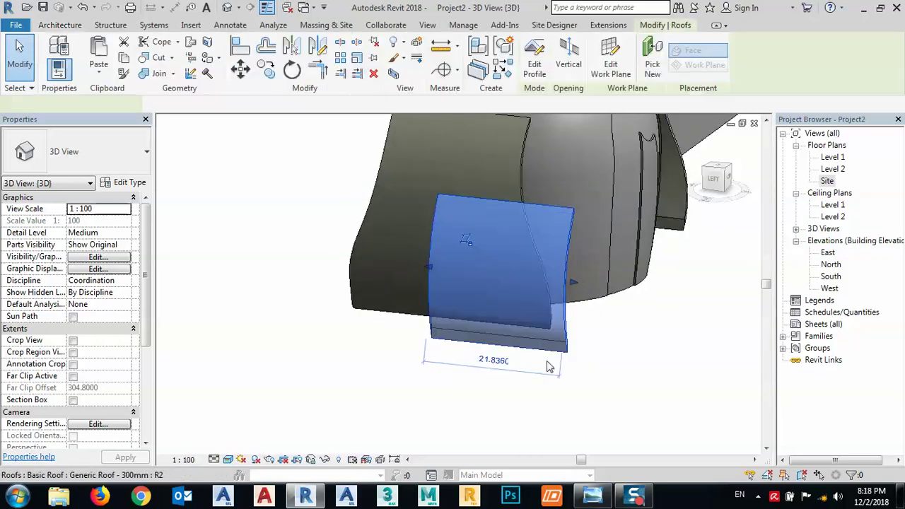
# Step: In Top view, trim the shell's extrusion to 27.0000, from -13.1640 to 13.8360
pyautogui.click(719, 168)
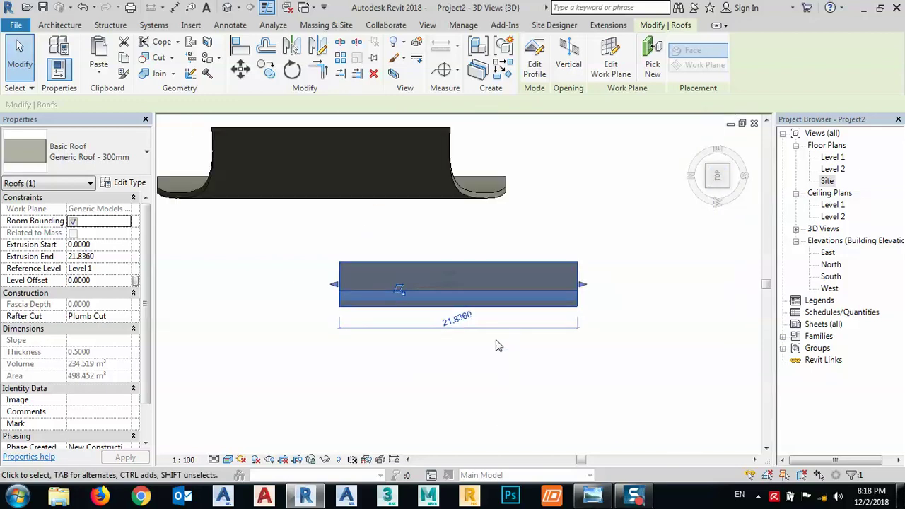
pyautogui.moveTo(389, 305); pyautogui.dragTo(296, 304)
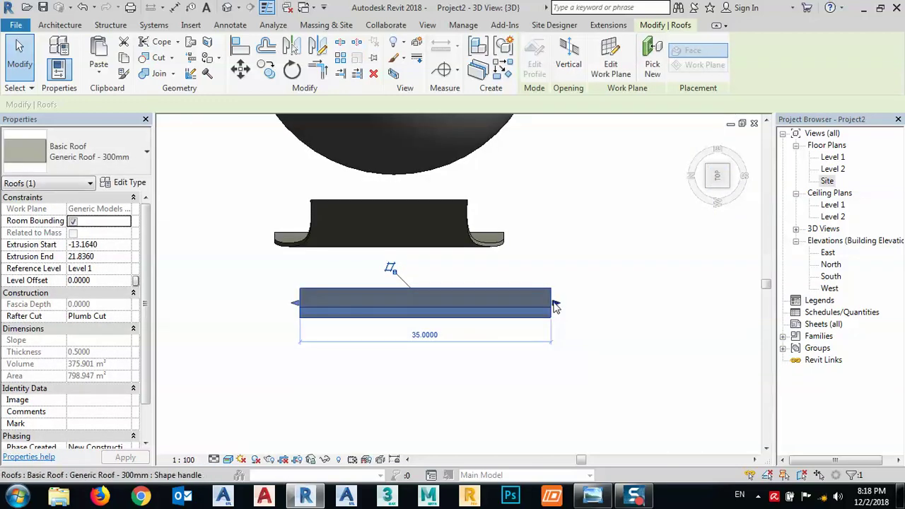
pyautogui.moveTo(557, 304); pyautogui.dragTo(498, 312)
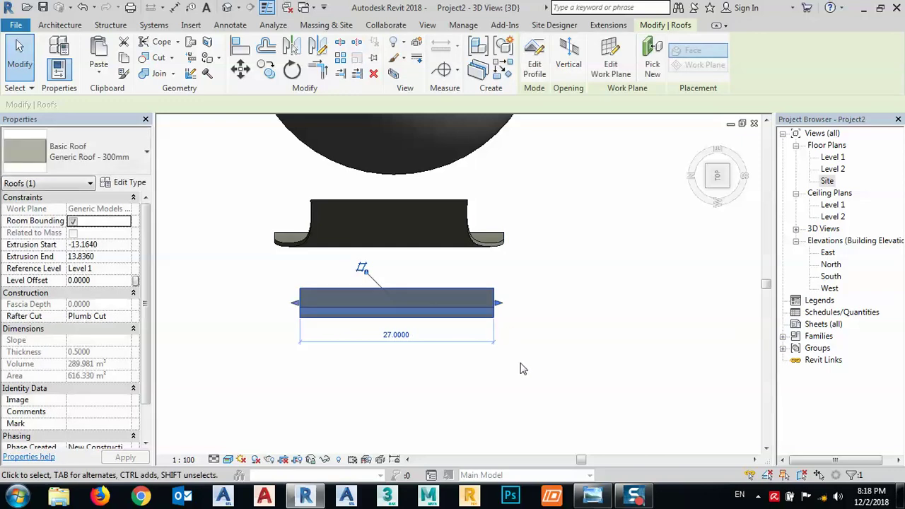
pyautogui.keyDown('shift'); pyautogui.moveTo(519, 368); pyautogui.dragTo(608, 453, button='middle'); pyautogui.keyUp('shift')
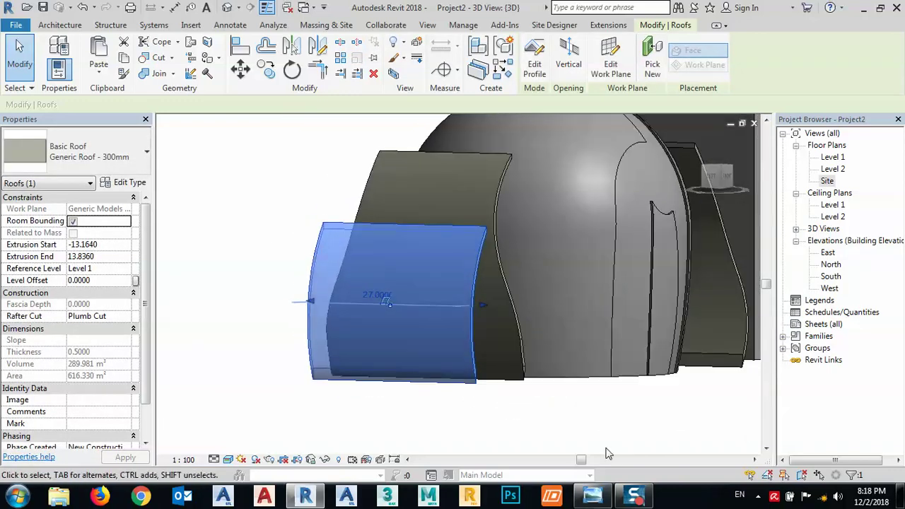
pyautogui.click(593, 495)
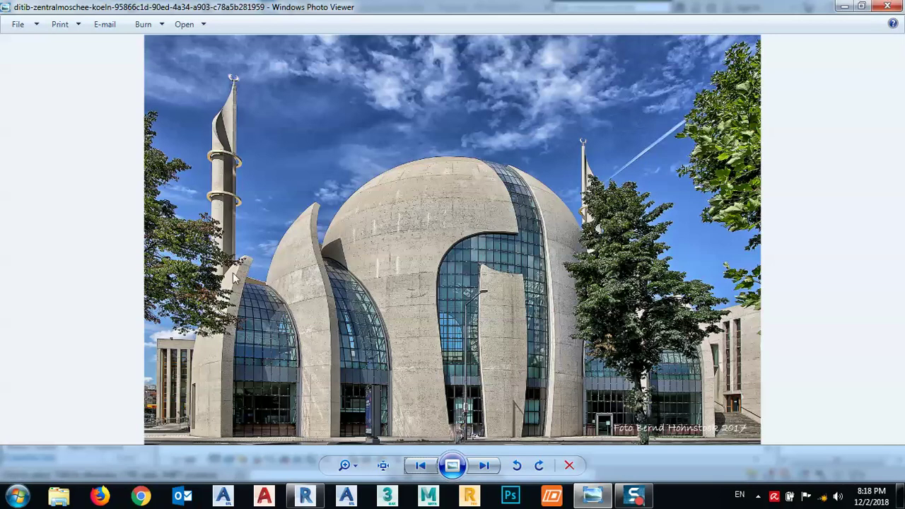
# Step: Browse to mosque photo 2 and back, then minimize Windows Photo Viewer
pyautogui.click(484, 466)
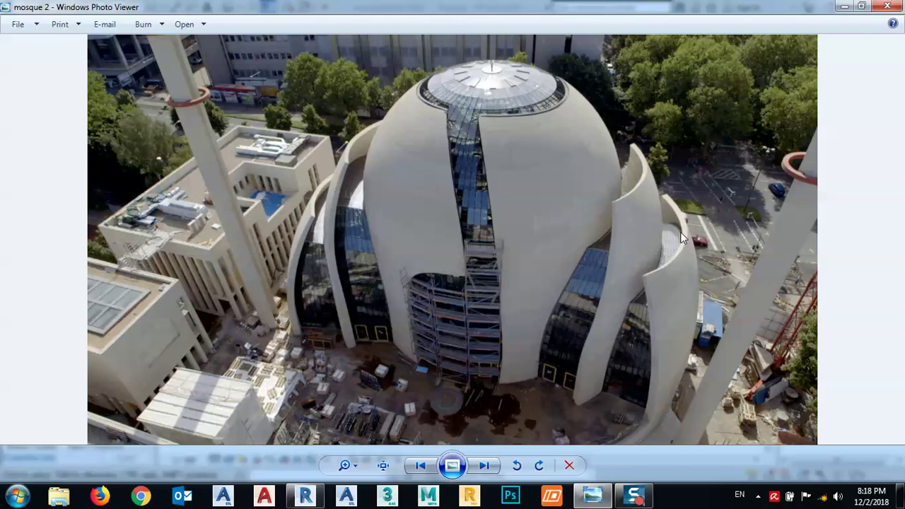
pyautogui.click(422, 468)
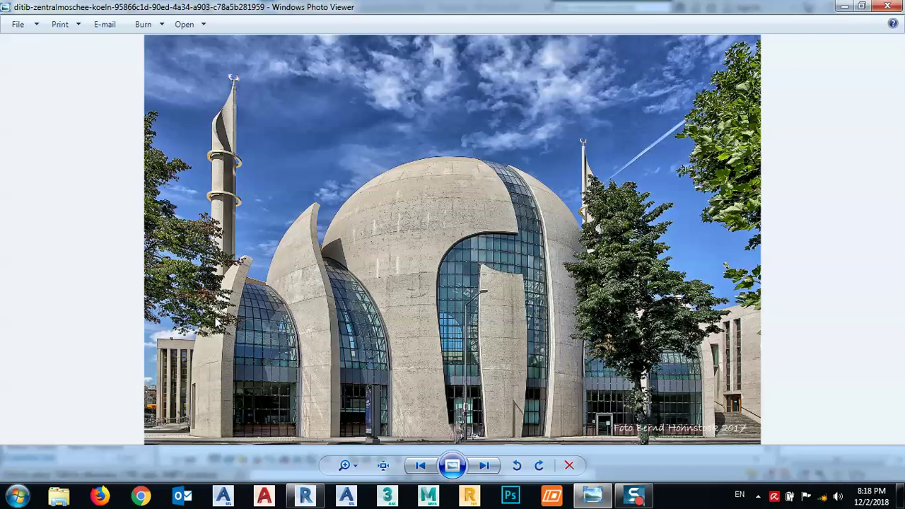
pyautogui.click(842, 7)
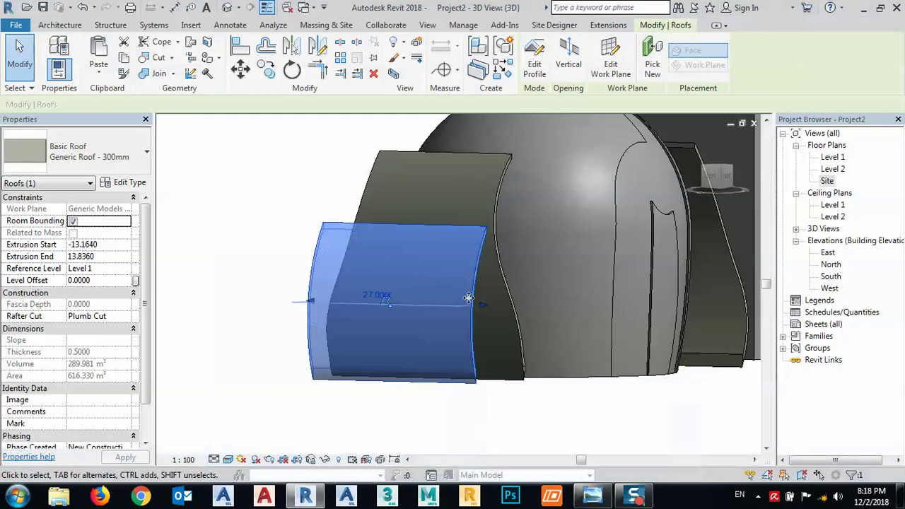
# Step: In Top view, select both roof panels on the left of the dome
pyautogui.click(504, 402)
pyautogui.keyDown('shift'); pyautogui.moveTo(626, 252); pyautogui.dragTo(653, 248, button='middle'); pyautogui.keyUp('shift')
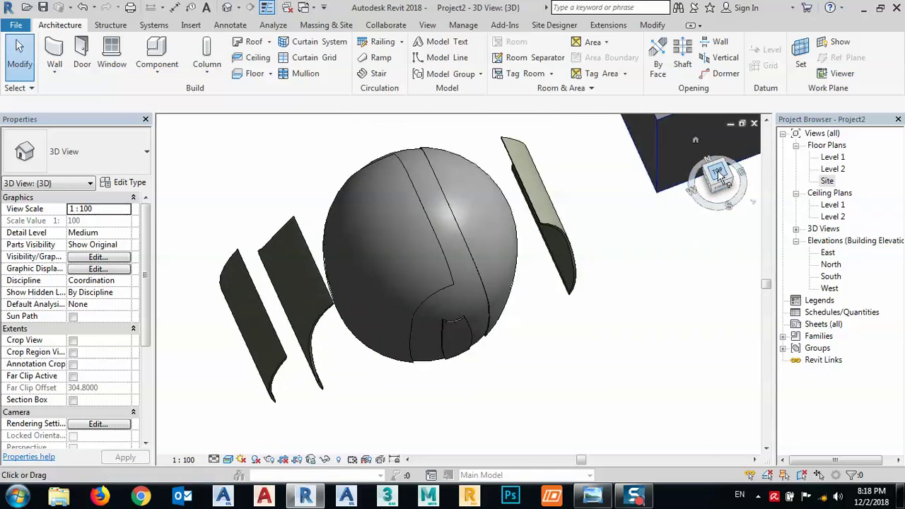
pyautogui.click(718, 176)
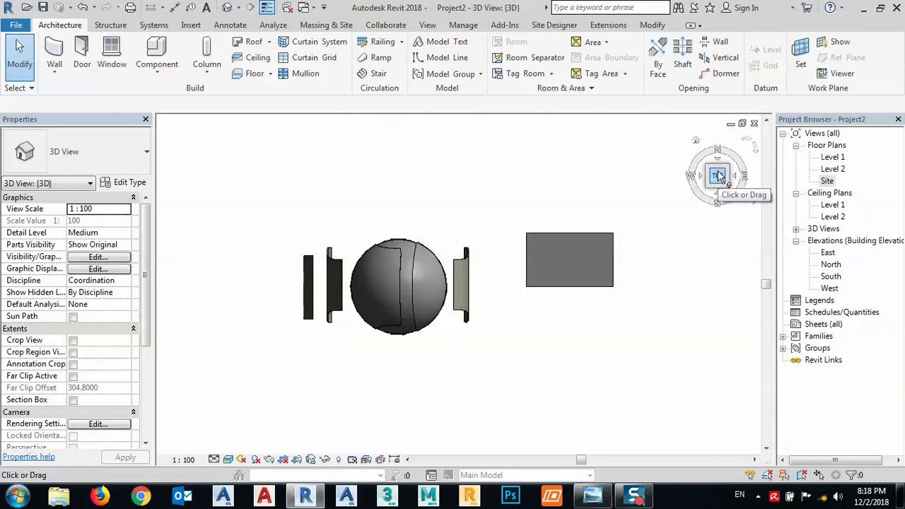
pyautogui.click(307, 293)
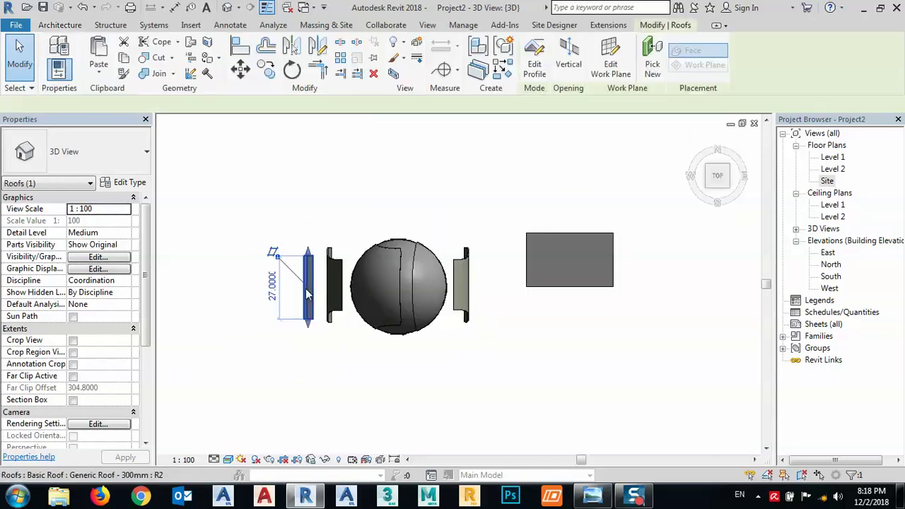
pyautogui.click(474, 347)
pyautogui.click(459, 283)
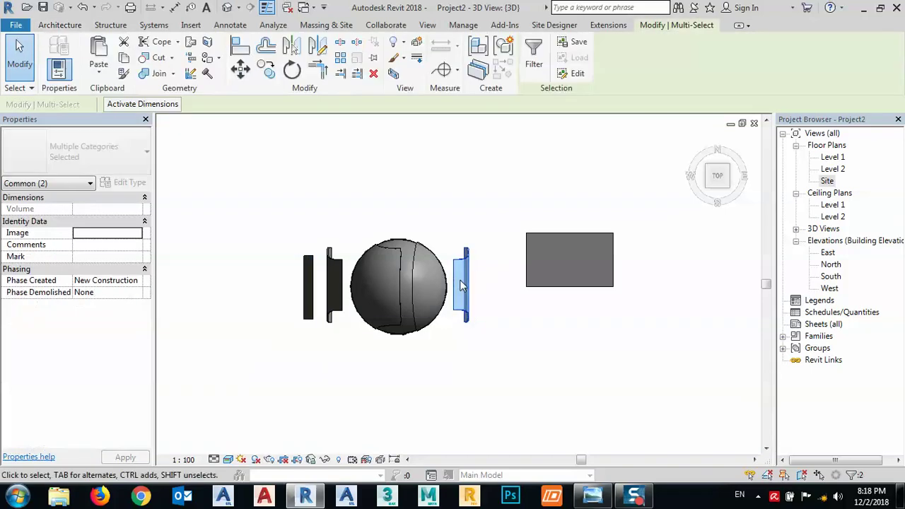
pyautogui.click(338, 353)
pyautogui.moveTo(345, 330); pyautogui.dragTo(292, 305)
# Step: Mirror the panels across a vertical axis drawn through the dome centre
pyautogui.click(317, 46)
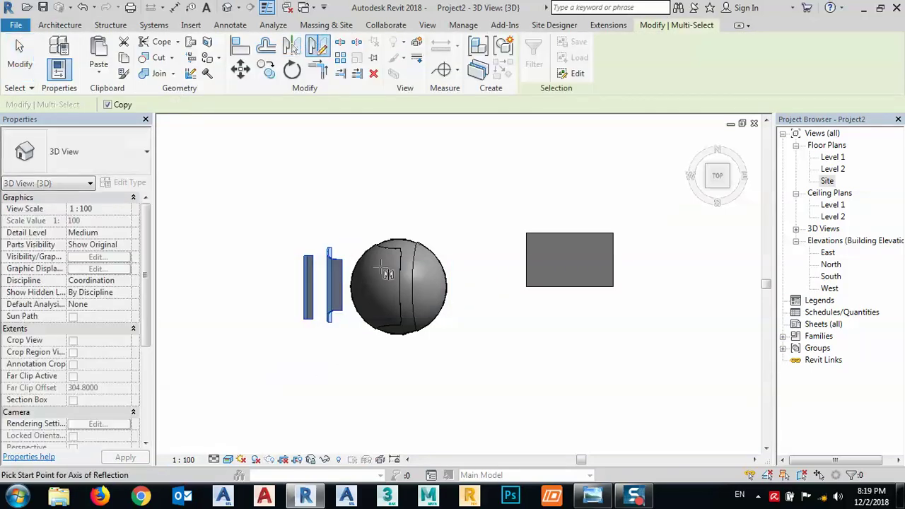
pyautogui.click(397, 343)
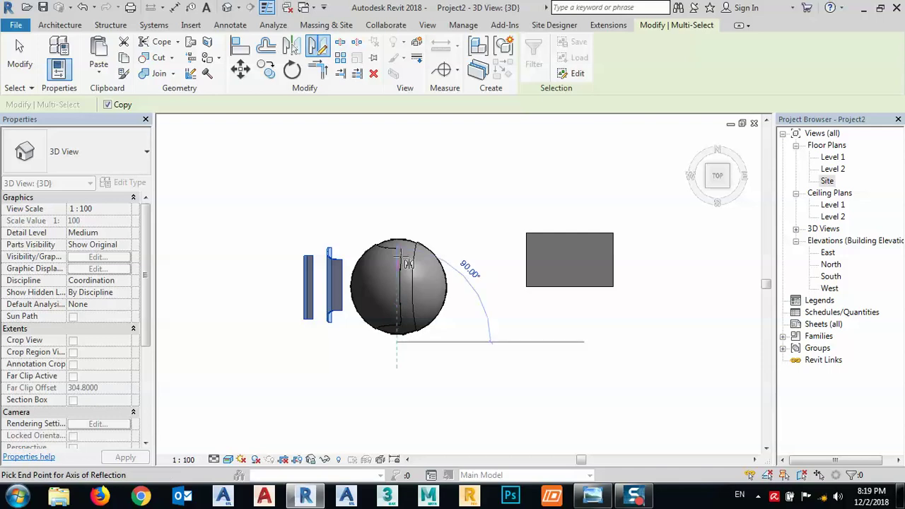
pyautogui.click(399, 201)
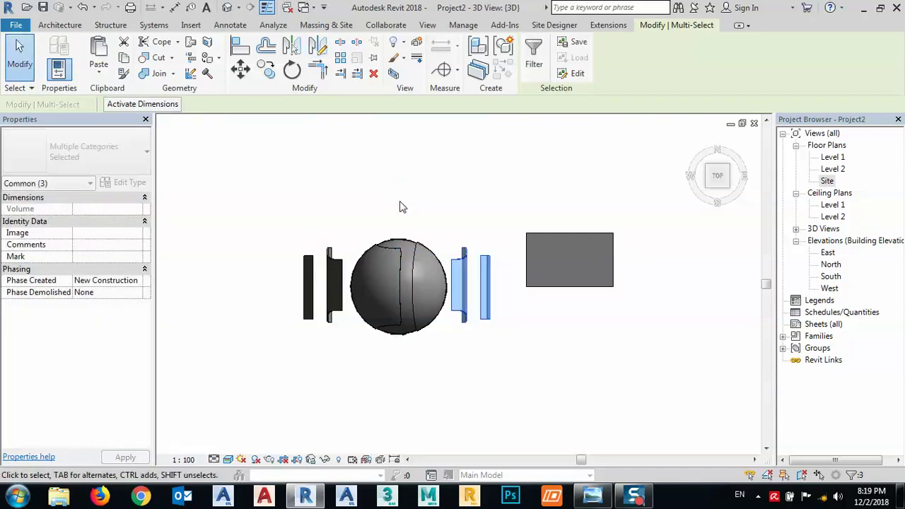
pyautogui.click(535, 327)
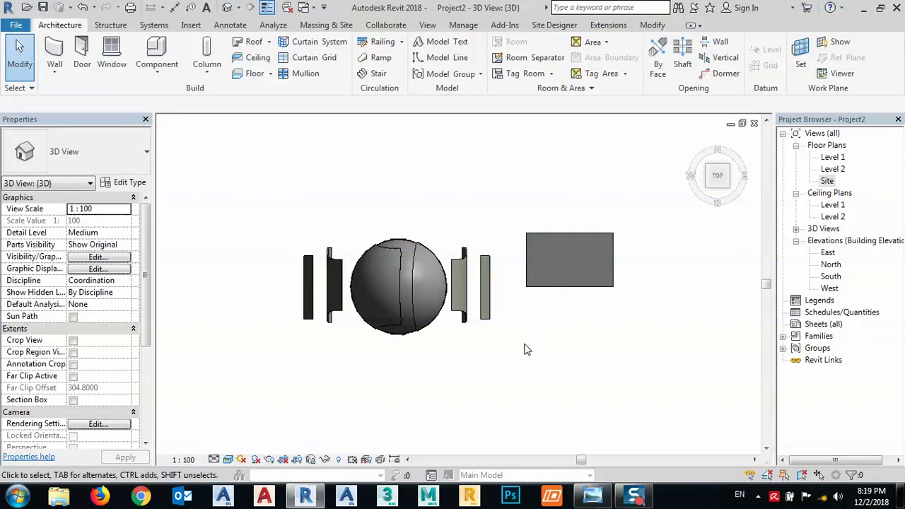
pyautogui.keyDown('shift'); pyautogui.moveTo(509, 380); pyautogui.dragTo(396, 326, button='middle'); pyautogui.keyUp('shift')
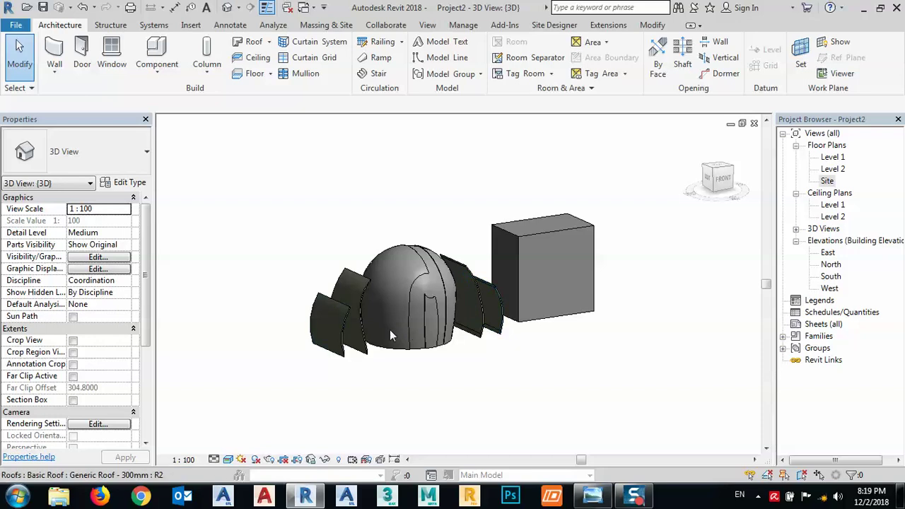
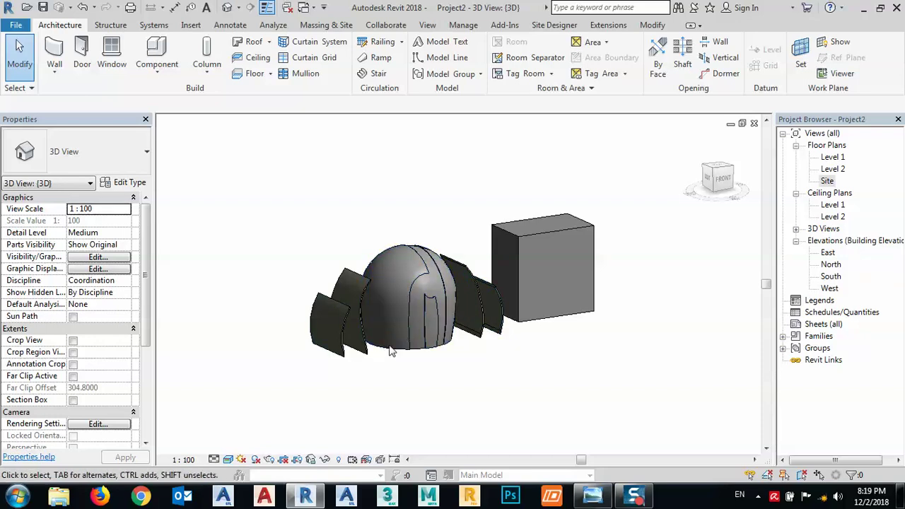
# Step: Open Dome1 for in-place editing, check its sweep form, then finish the model
pyautogui.scroll(2, 391, 352)
pyautogui.click(418, 358)
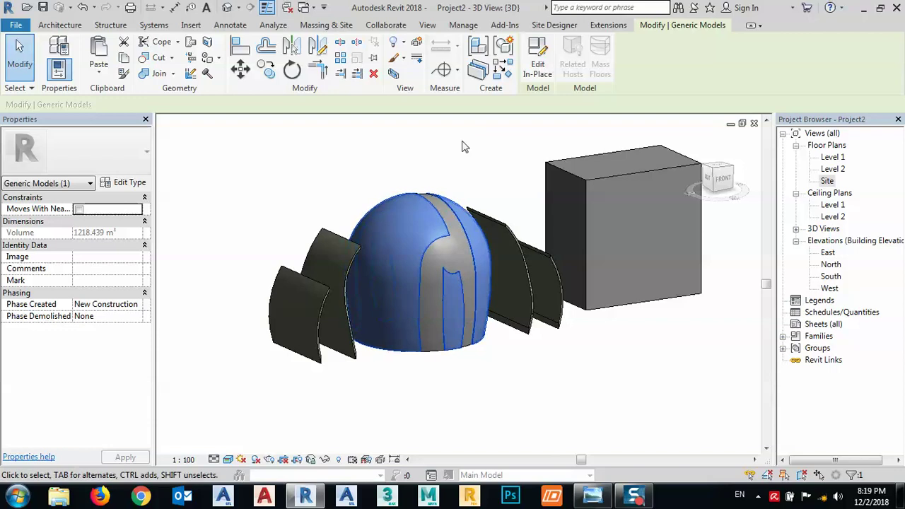
pyautogui.click(537, 61)
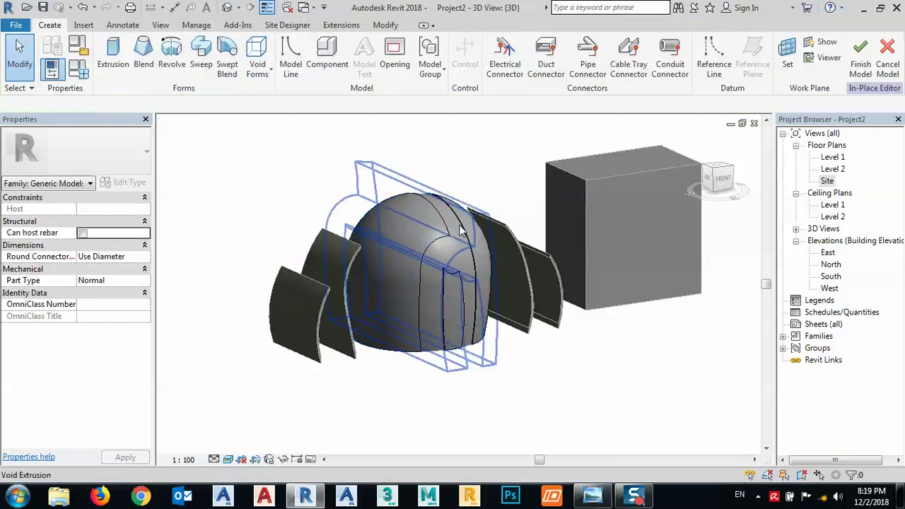
pyautogui.click(415, 352)
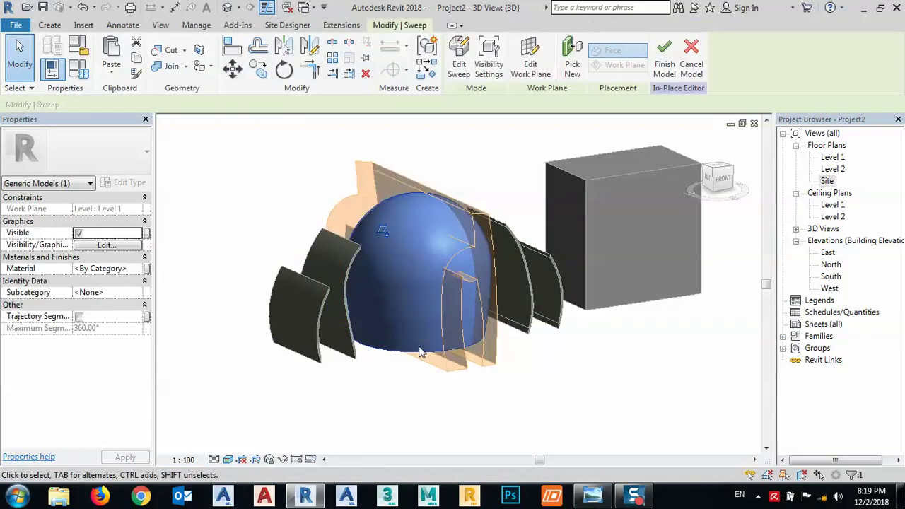
pyautogui.press('Escape')
pyautogui.click(457, 57)
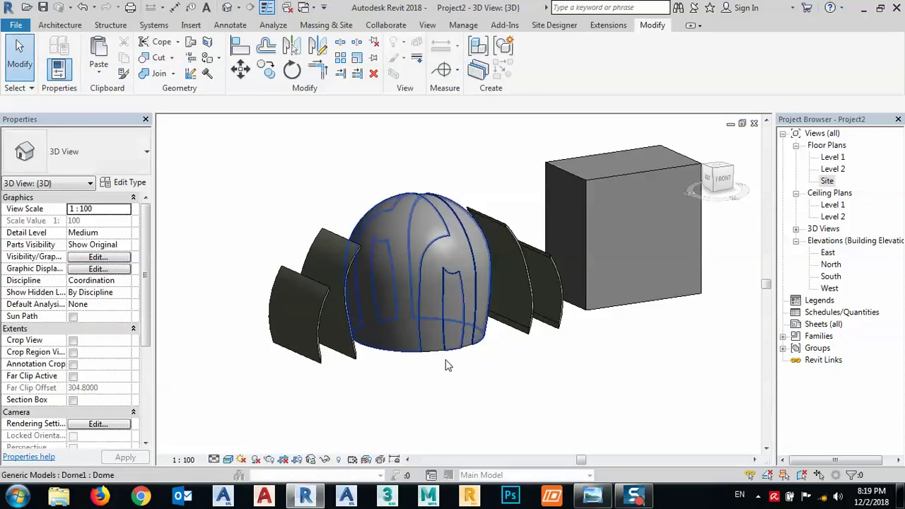
# Step: Frame the dome closer and reopen Dome1 for in-place editing
pyautogui.scroll(5, 414, 357)
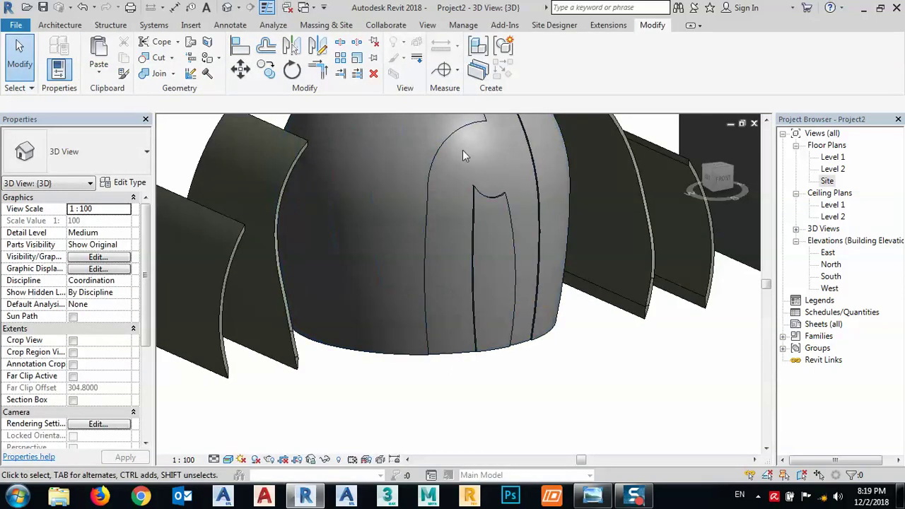
pyautogui.scroll(-2, 449, 364)
pyautogui.moveTo(480, 290); pyautogui.dragTo(480, 294, button='middle')
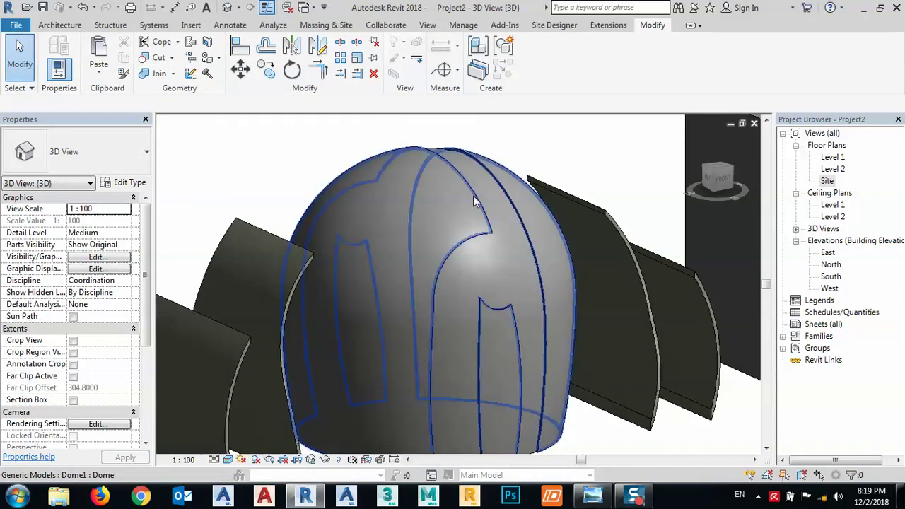
pyautogui.click(474, 203)
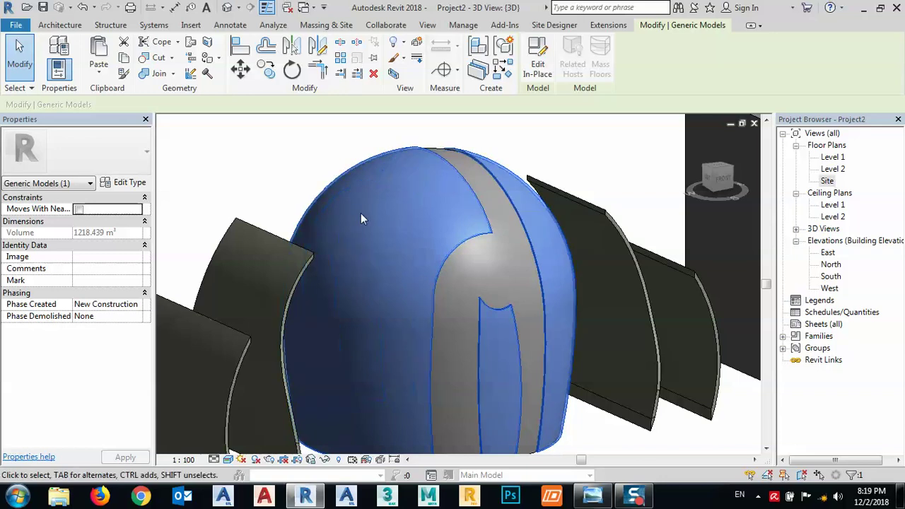
pyautogui.click(538, 62)
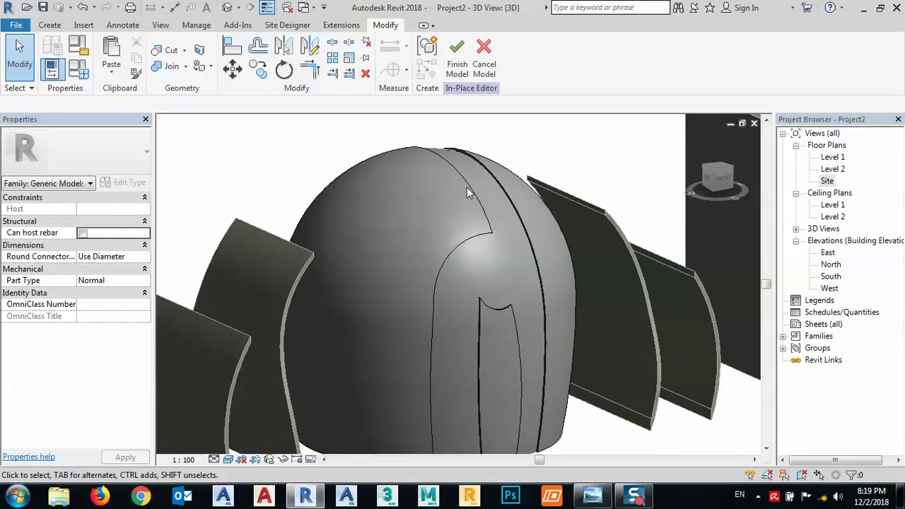
# Step: Window-select the dome and filter out Generic Models (Void), keeping only the solid sweep
pyautogui.click(423, 148)
pyautogui.press('Delete')
pyautogui.scroll(-3, 376, 165)
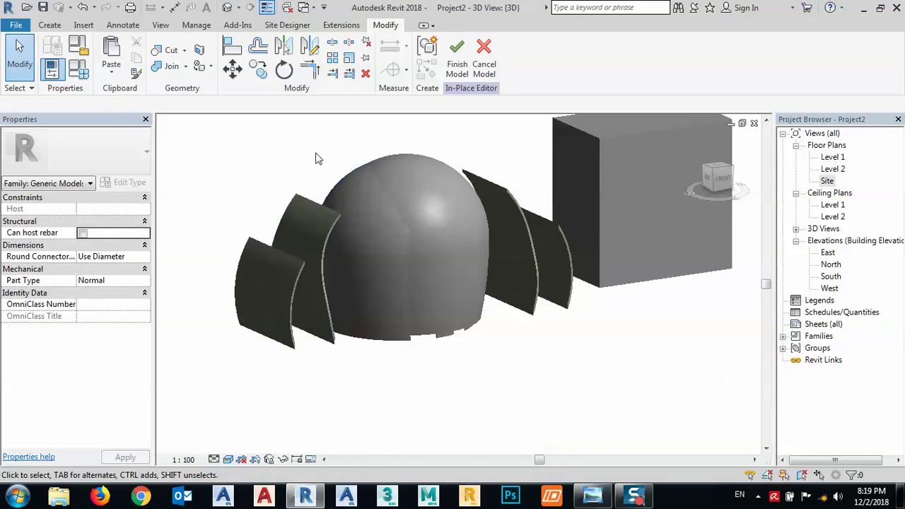
pyautogui.moveTo(302, 131); pyautogui.dragTo(537, 398)
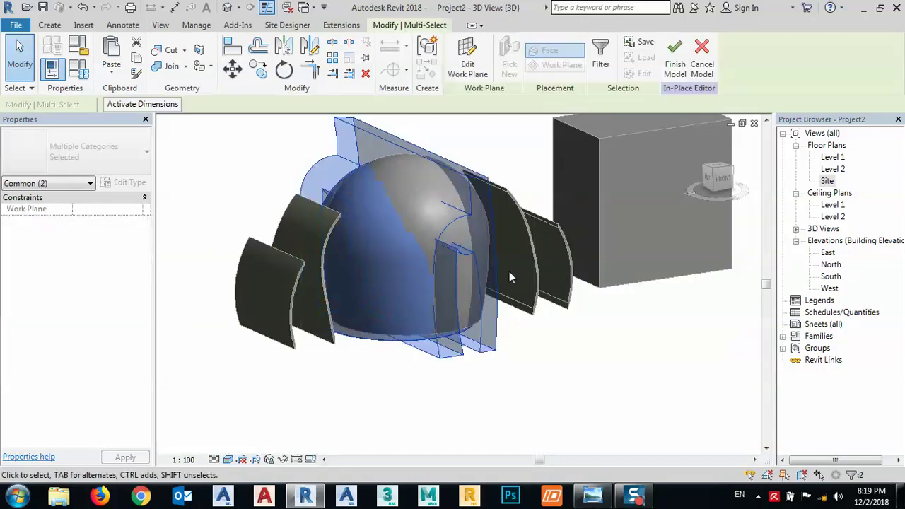
pyautogui.click(600, 49)
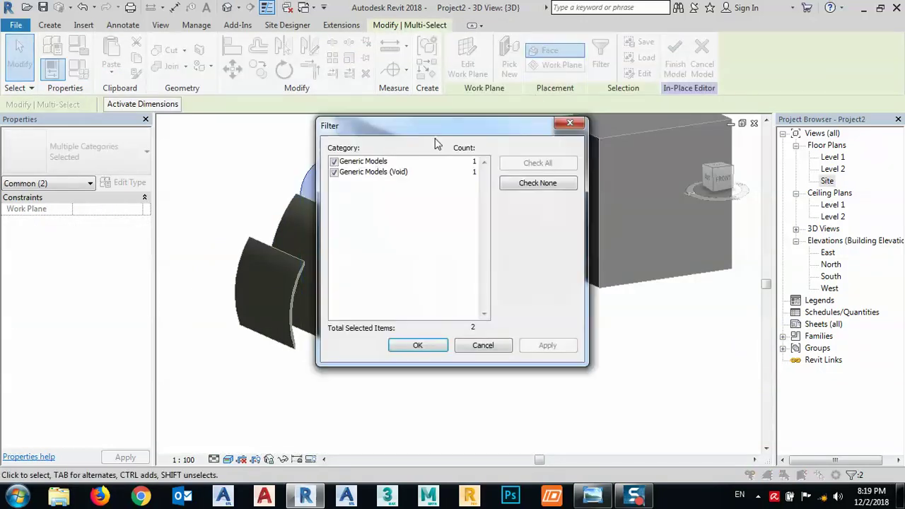
pyautogui.click(334, 173)
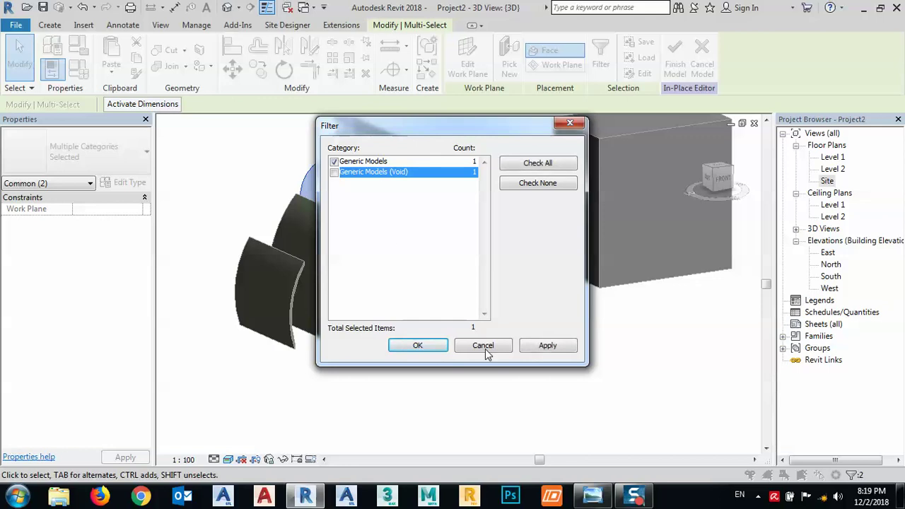
pyautogui.click(546, 345)
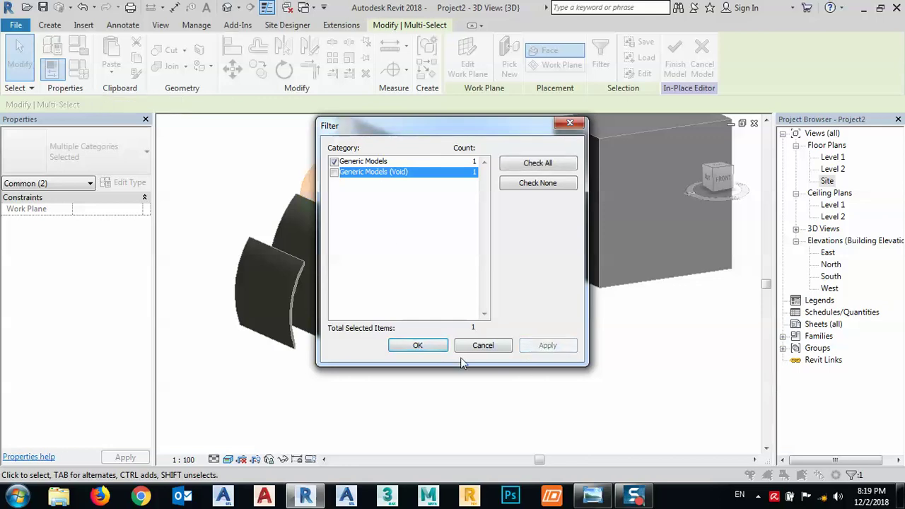
pyautogui.click(416, 347)
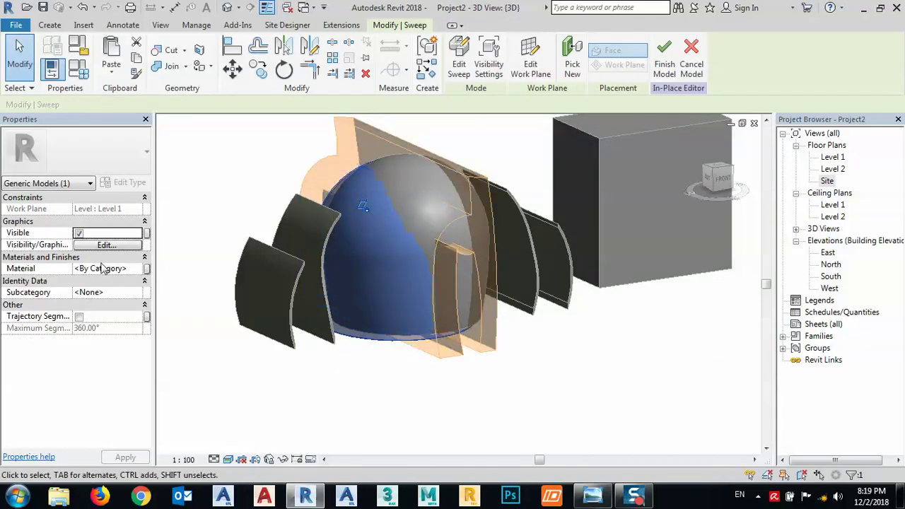
# Step: Assign the sweep the Concrete, Lightweight material and finish the model
pyautogui.click(136, 271)
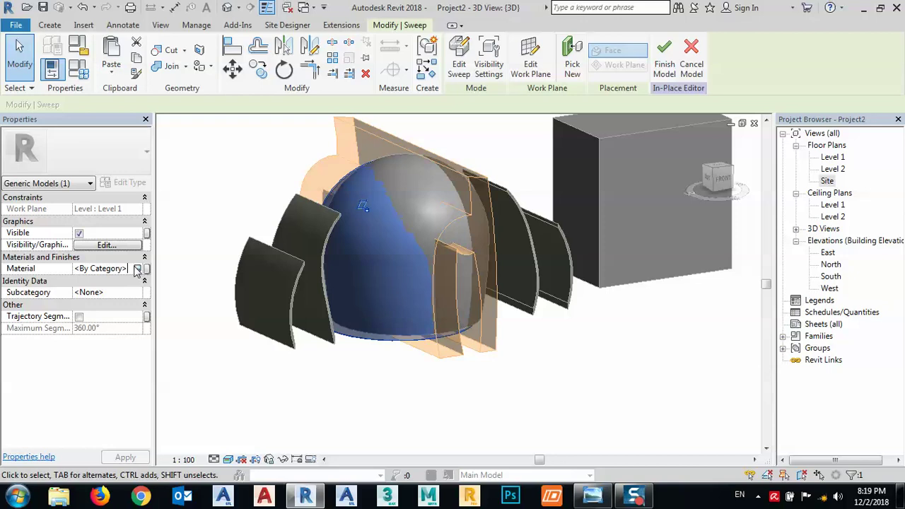
pyautogui.click(136, 270)
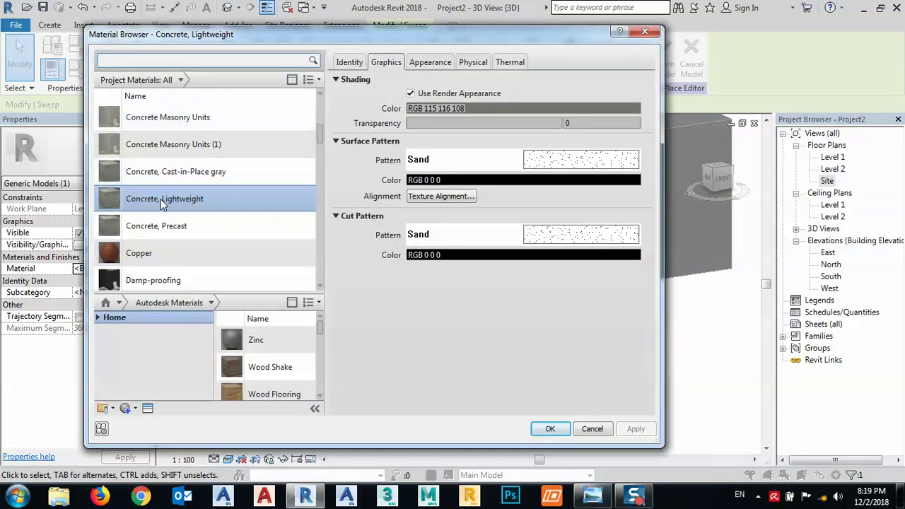
pyautogui.press('Return')
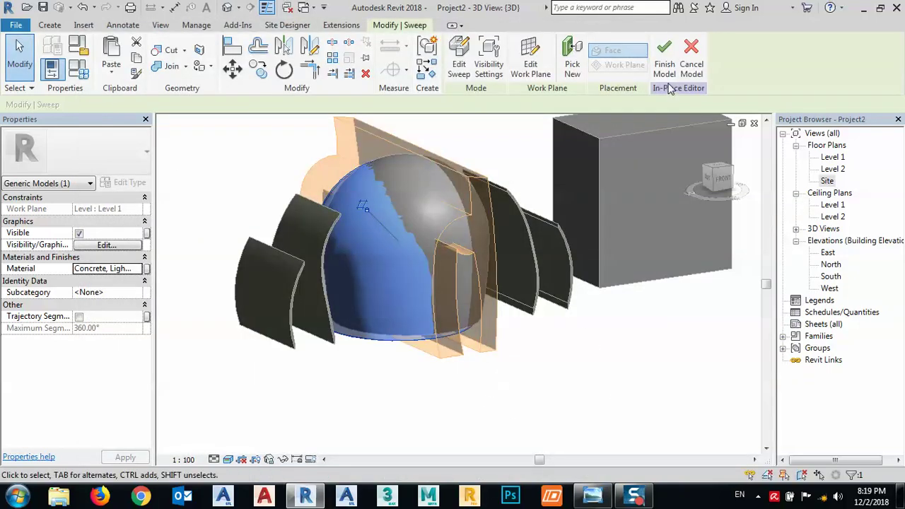
pyautogui.click(664, 56)
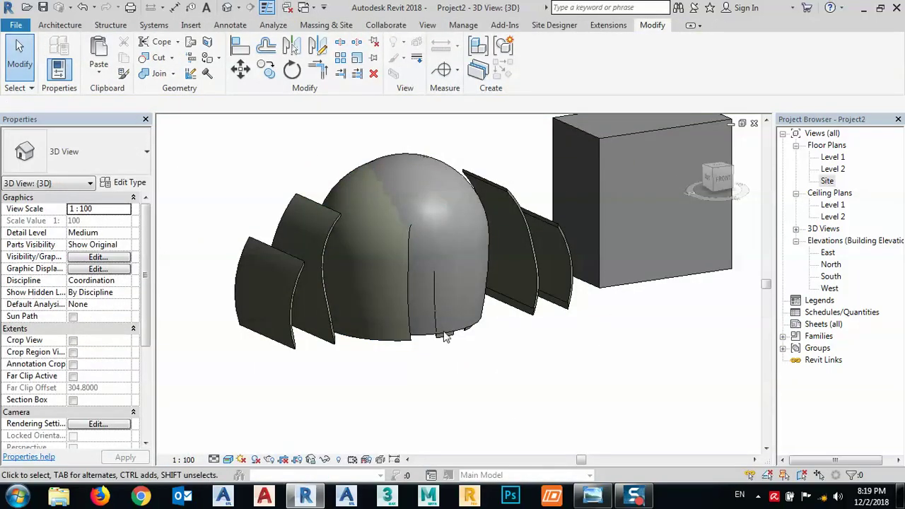
# Step: Orbit to the underside and reopen the dome for in-place editing
pyautogui.keyDown('shift'); pyautogui.moveTo(447, 360); pyautogui.dragTo(364, 278, button='middle'); pyautogui.keyUp('shift')
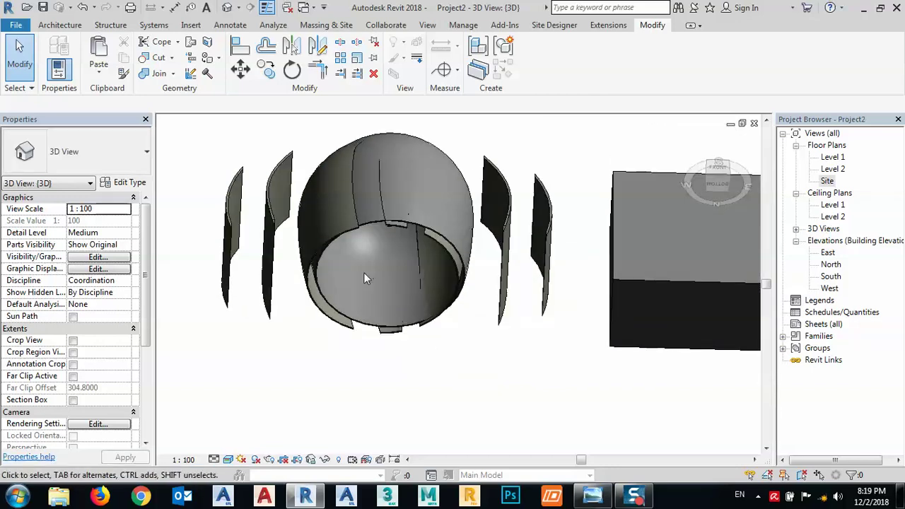
pyautogui.doubleClick(387, 345)
pyautogui.scroll(3, 399, 311)
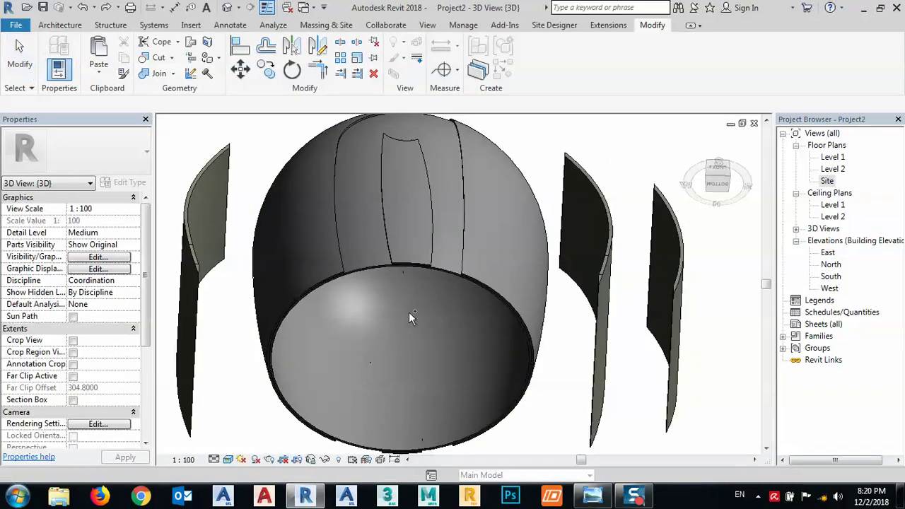
pyautogui.click(355, 279)
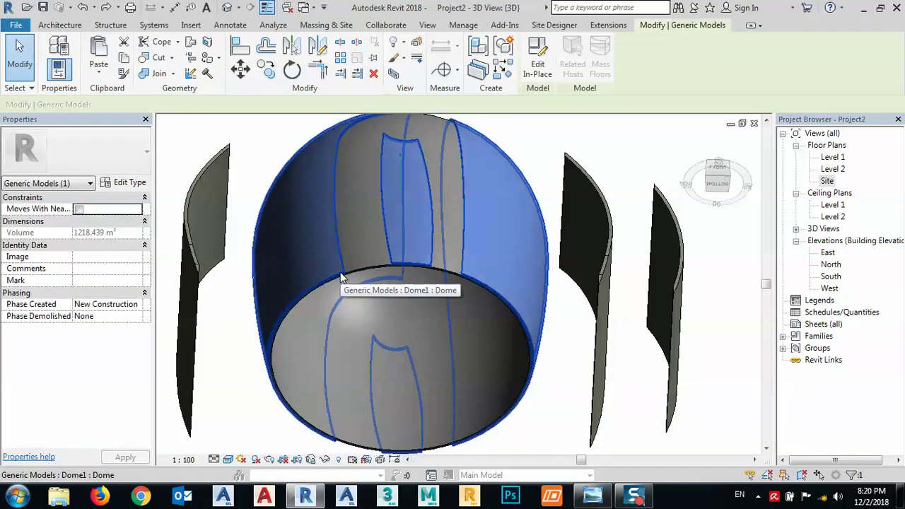
pyautogui.click(538, 60)
# Step: Window-select the dome and filter out the void, leaving only the solid sweep
pyautogui.scroll(-4, 440, 247)
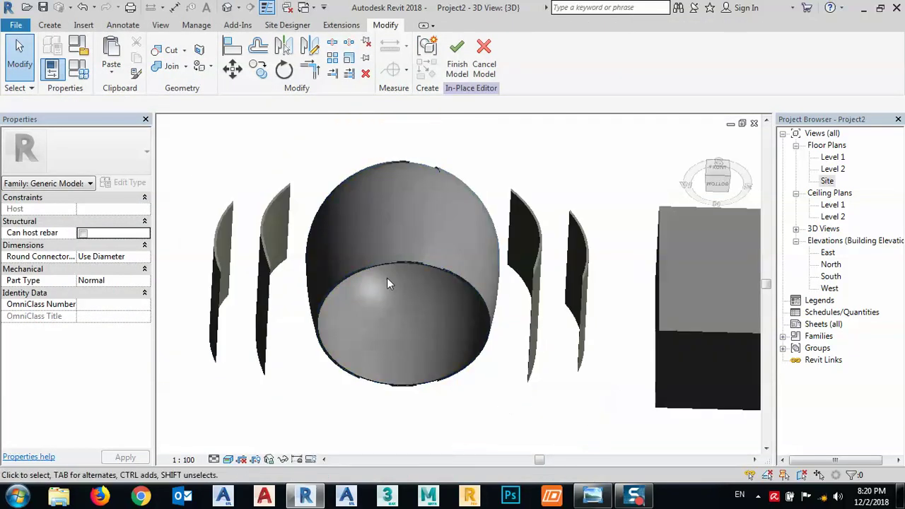
pyautogui.moveTo(281, 135); pyautogui.dragTo(563, 404)
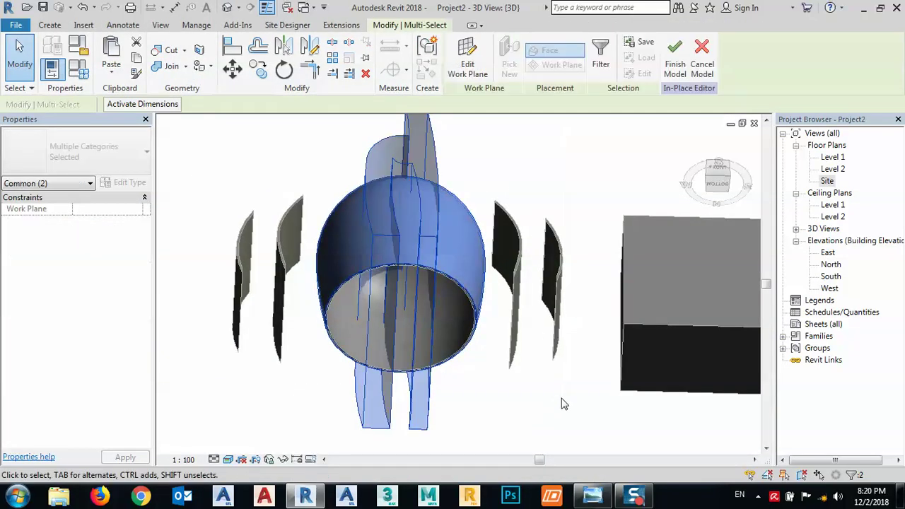
pyautogui.click(602, 56)
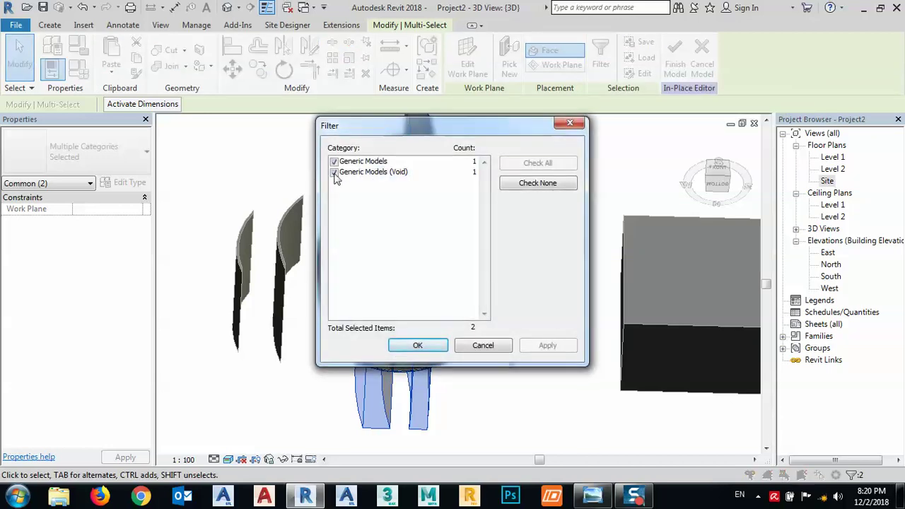
pyautogui.click(335, 173)
pyautogui.click(548, 346)
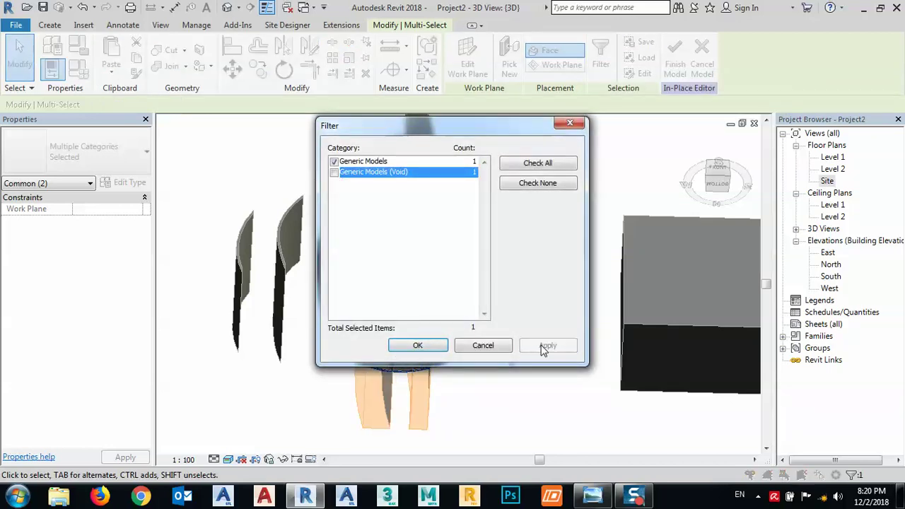
pyautogui.click(422, 347)
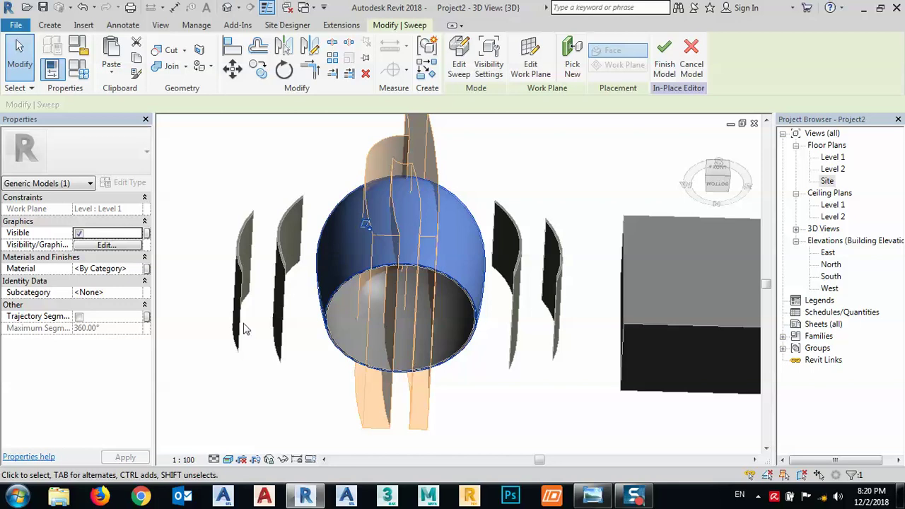
# Step: Change the sweep's material to Concrete, Cast-in-Place gray and finish the model
pyautogui.click(114, 269)
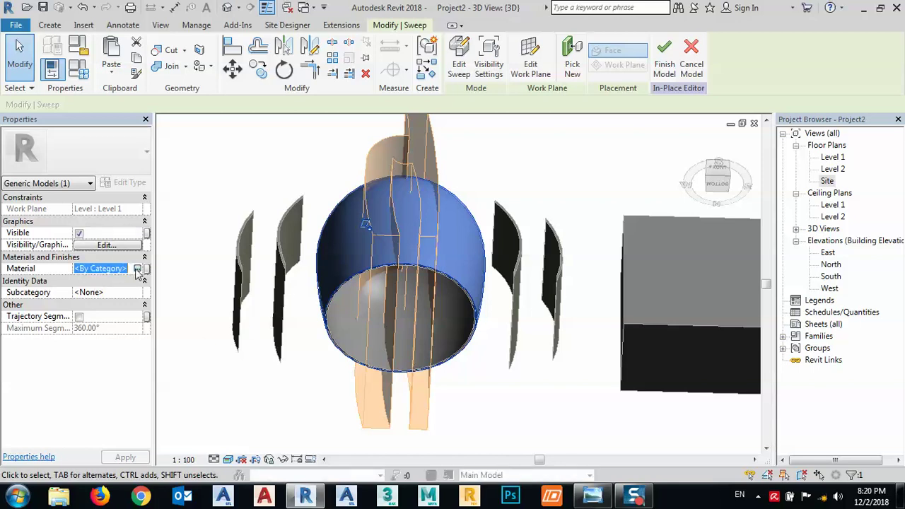
pyautogui.click(137, 269)
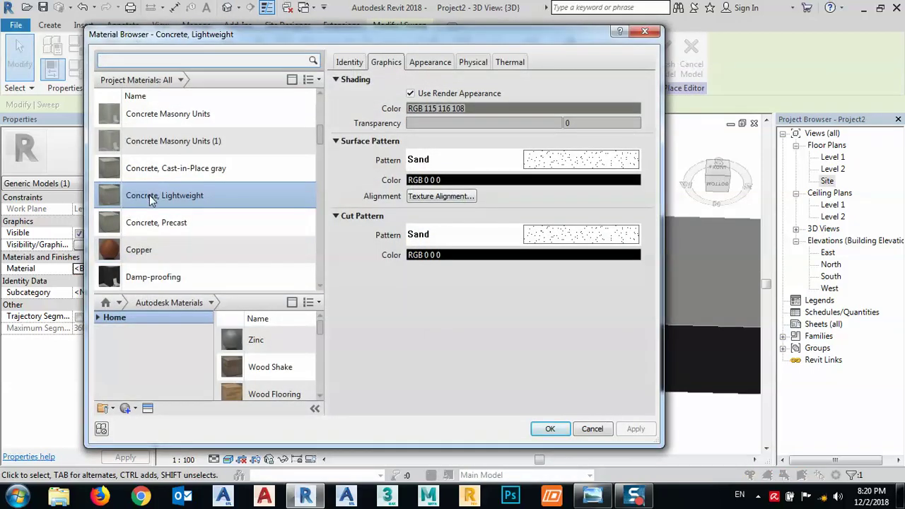
pyautogui.click(155, 172)
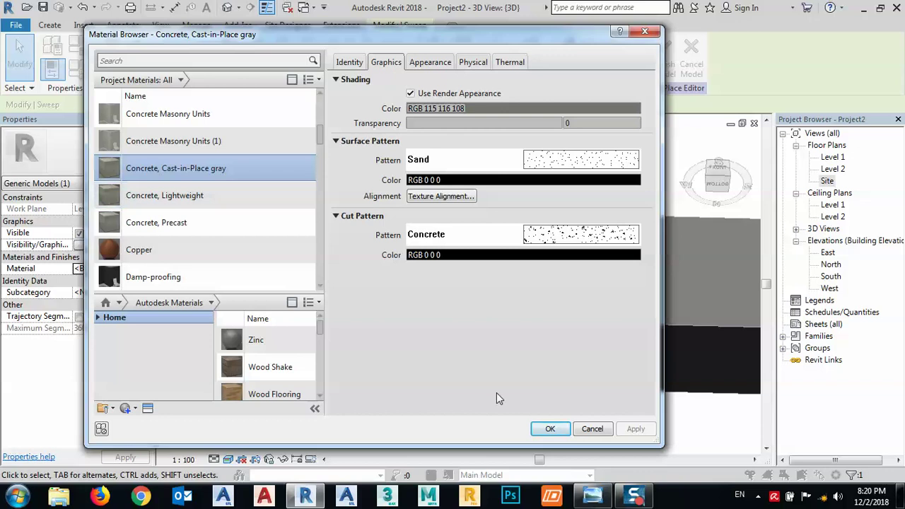
pyautogui.click(550, 430)
pyautogui.click(574, 296)
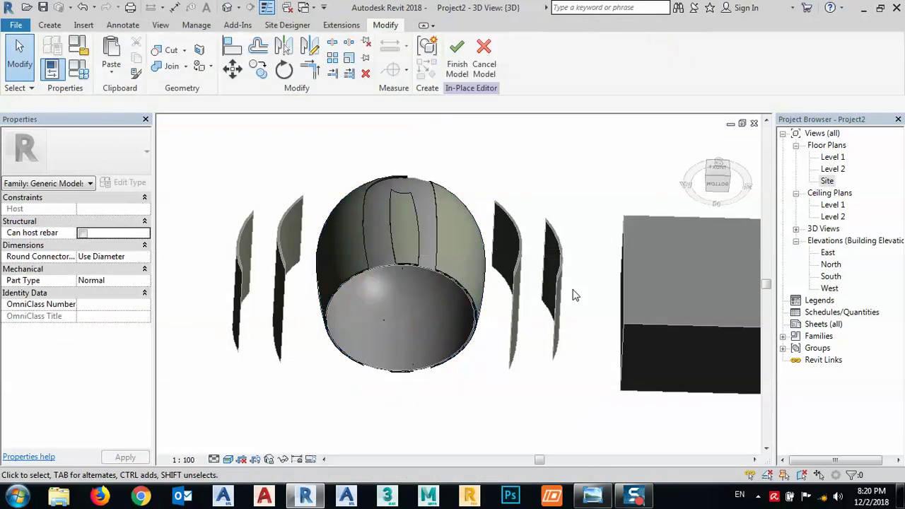
pyautogui.click(457, 55)
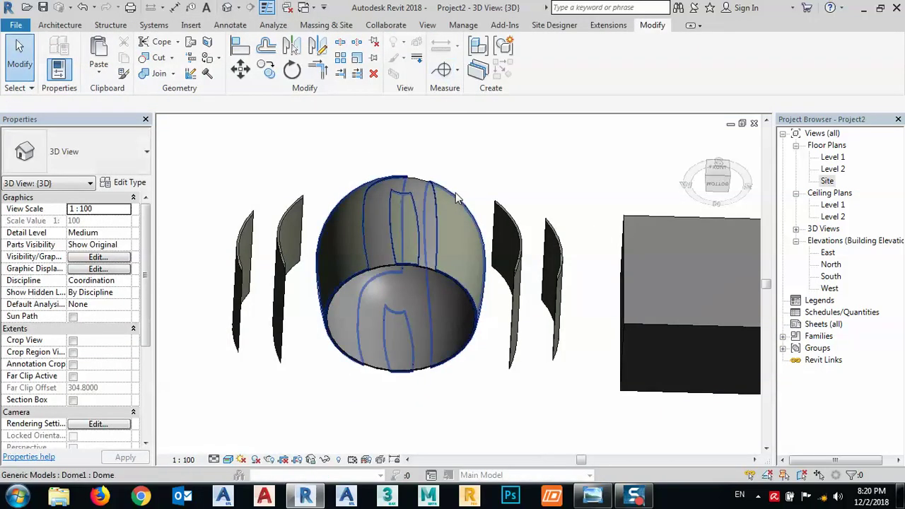
pyautogui.keyDown('shift'); pyautogui.moveTo(365, 254); pyautogui.dragTo(470, 381, button='middle'); pyautogui.keyUp('shift')
pyautogui.scroll(5, 444, 318)
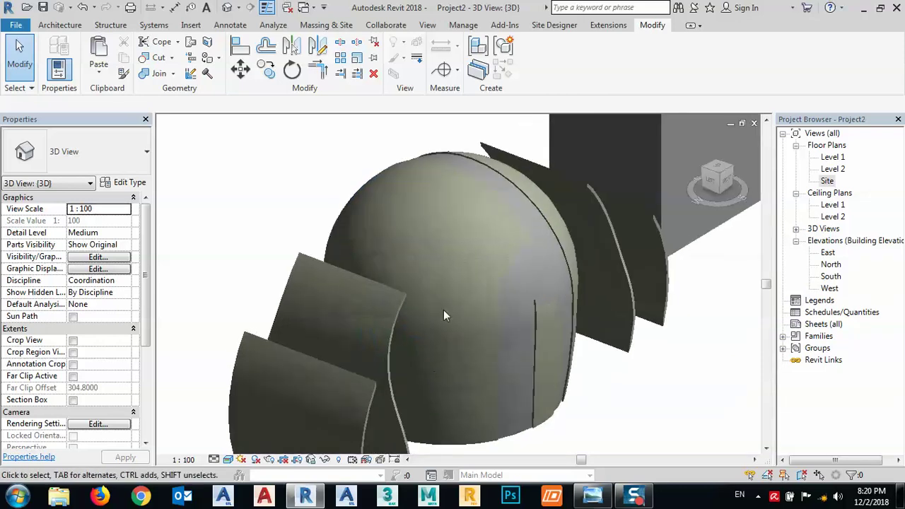
pyautogui.scroll(-5, 376, 268)
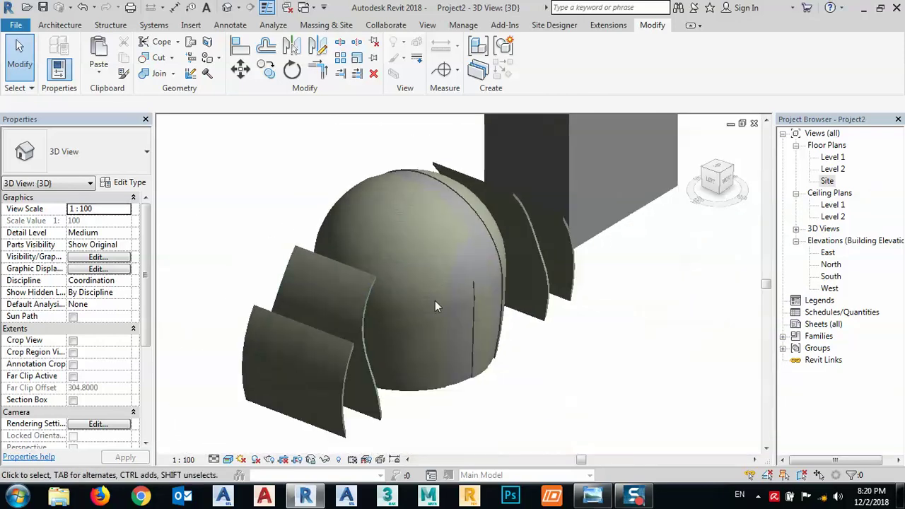
pyautogui.keyDown('shift'); pyautogui.moveTo(435, 300); pyautogui.dragTo(388, 408, button='middle'); pyautogui.keyUp('shift')
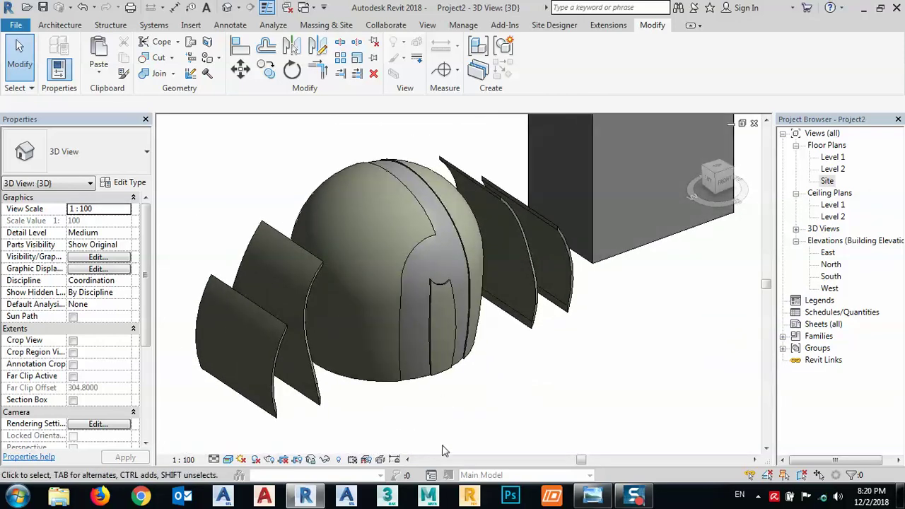
pyautogui.click(591, 497)
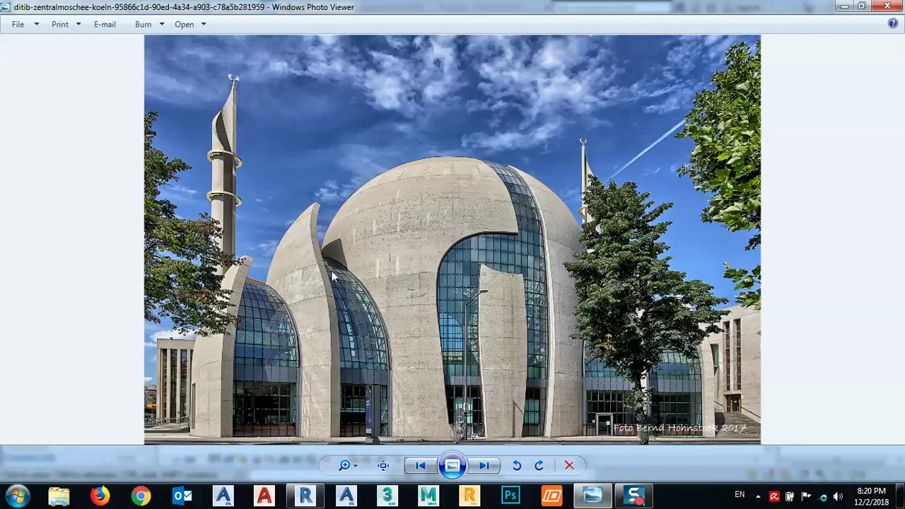
pyautogui.click(844, 7)
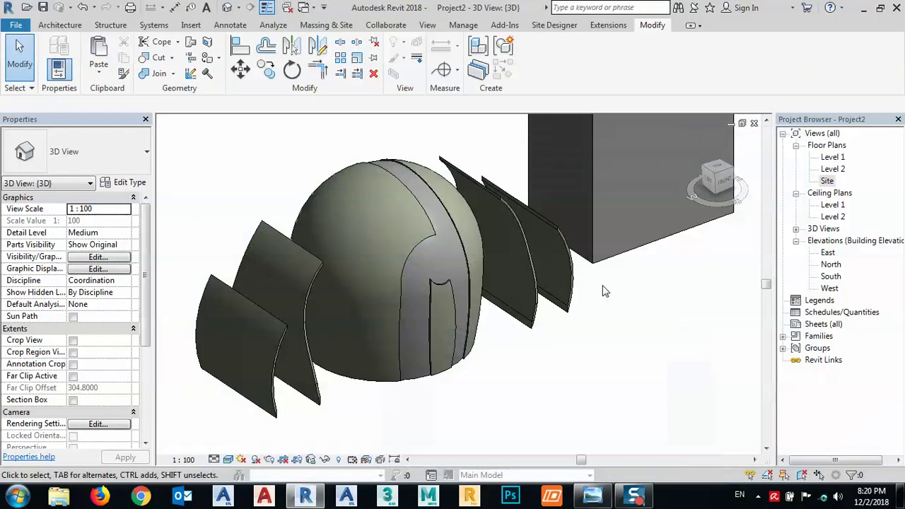
# Step: Switch the visual style to Wireframe, dismissing the save reminder without saving
pyautogui.keyDown('shift'); pyautogui.moveTo(603, 290); pyautogui.dragTo(554, 359, button='middle'); pyautogui.keyUp('shift')
pyautogui.scroll(-2, 554, 360)
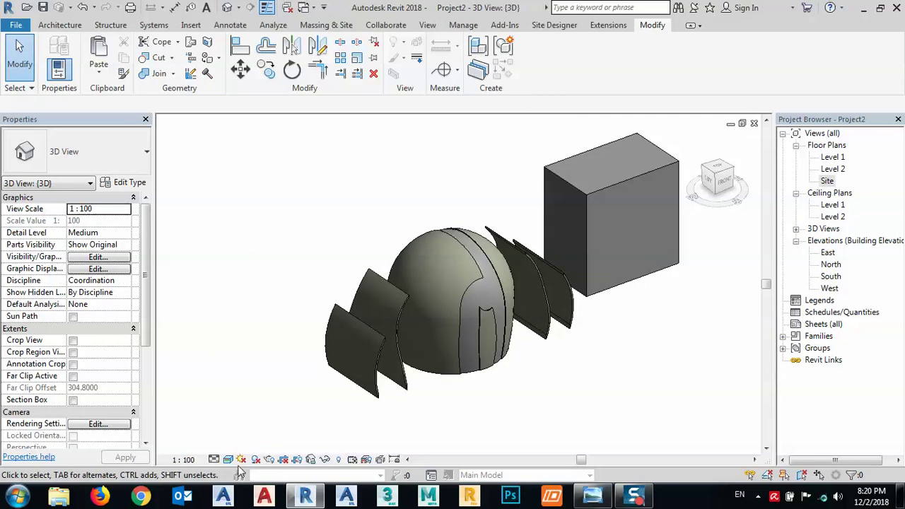
pyautogui.click(214, 460)
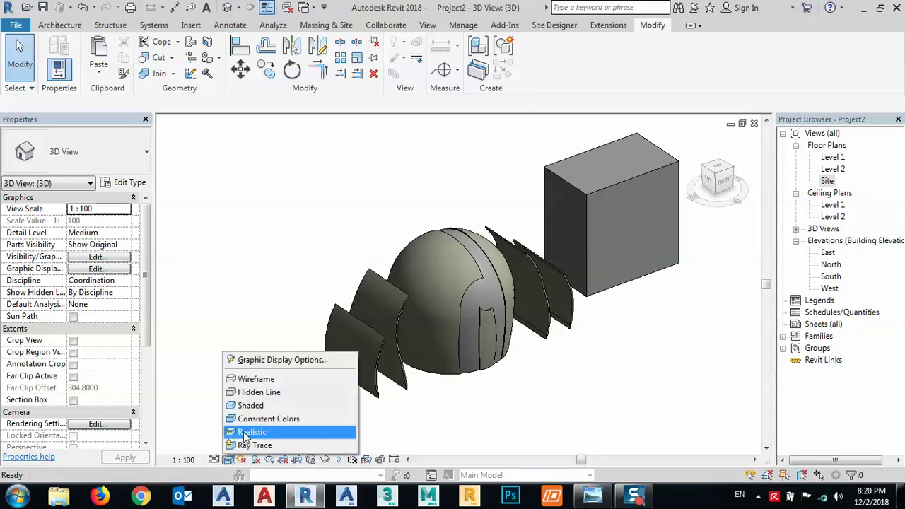
pyautogui.click(254, 379)
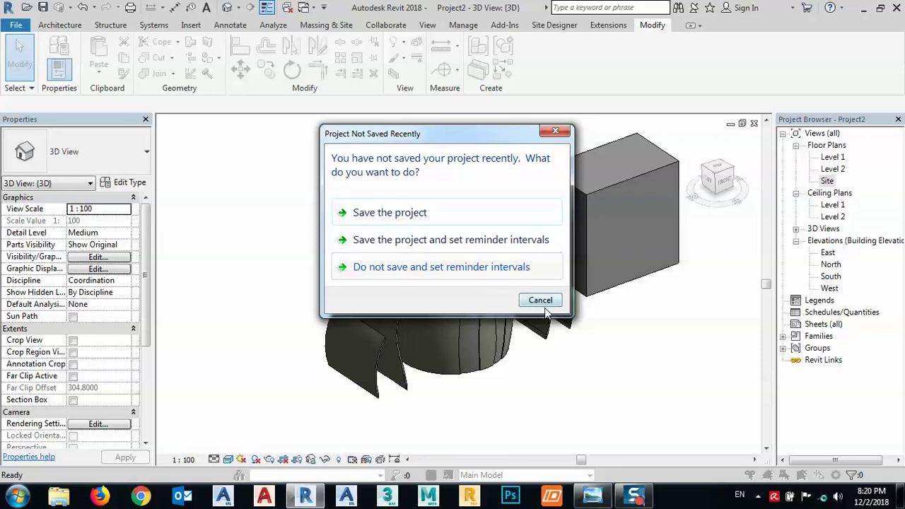
pyautogui.click(541, 301)
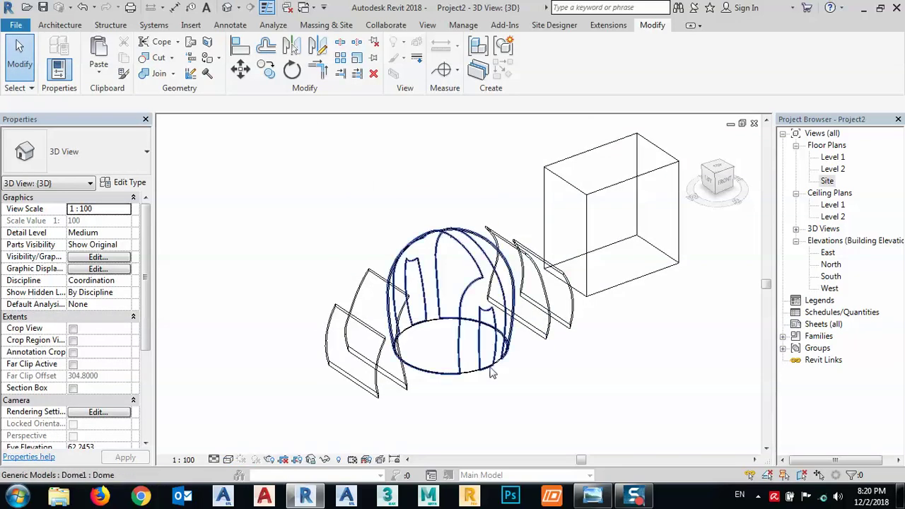
# Step: View from the left and trial-stretch and move the box model, then cancel
pyautogui.click(709, 182)
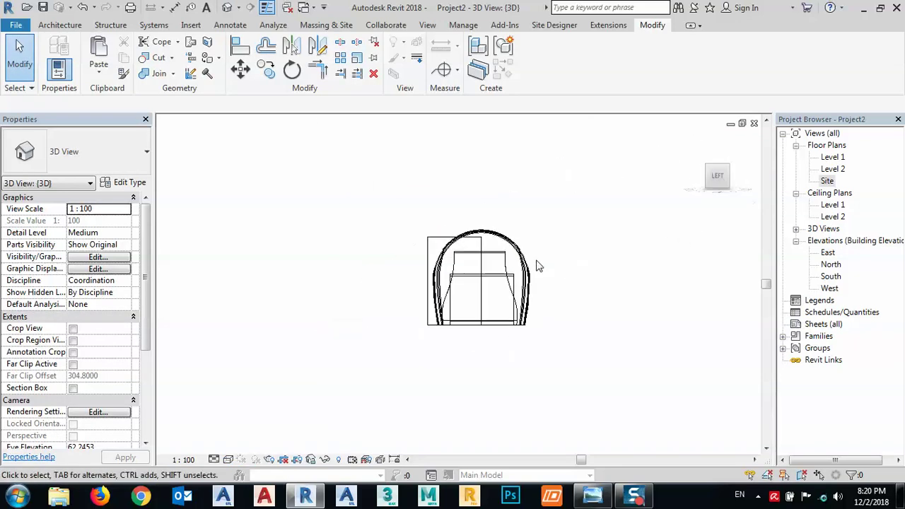
pyautogui.click(413, 255)
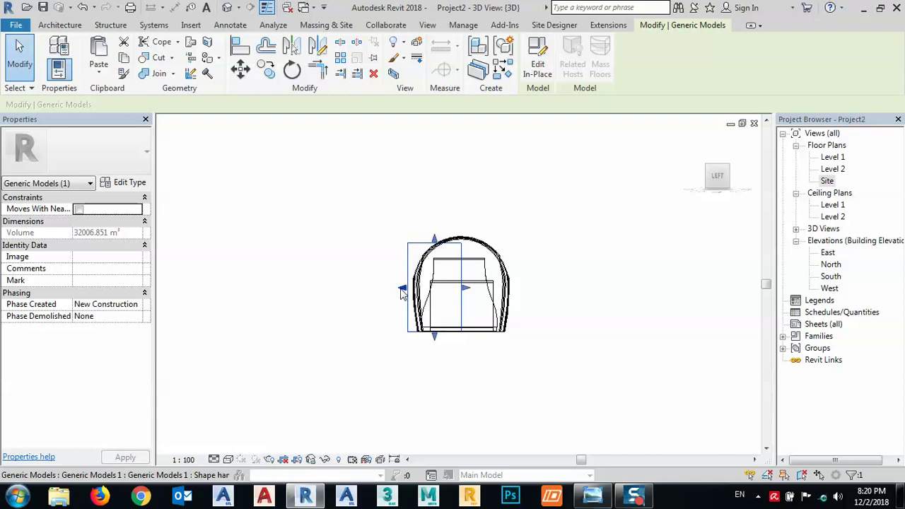
pyautogui.moveTo(403, 289); pyautogui.dragTo(311, 299)
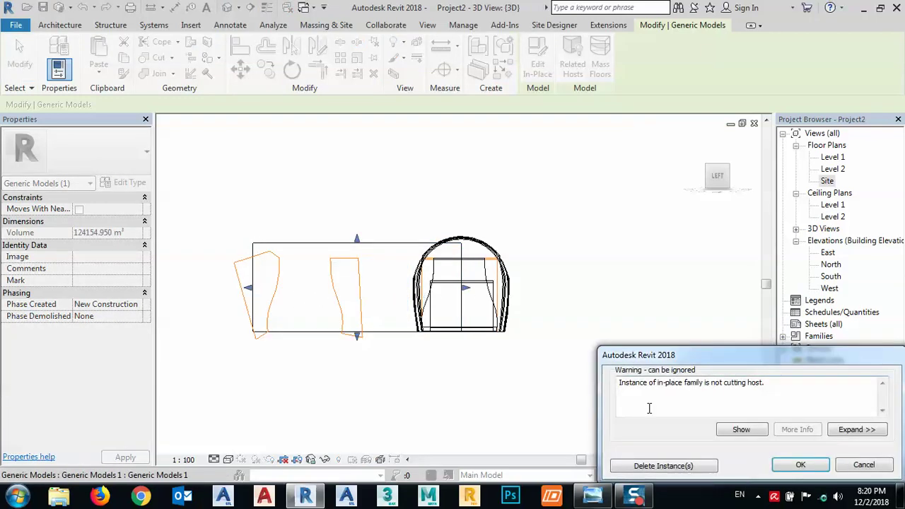
pyautogui.click(864, 465)
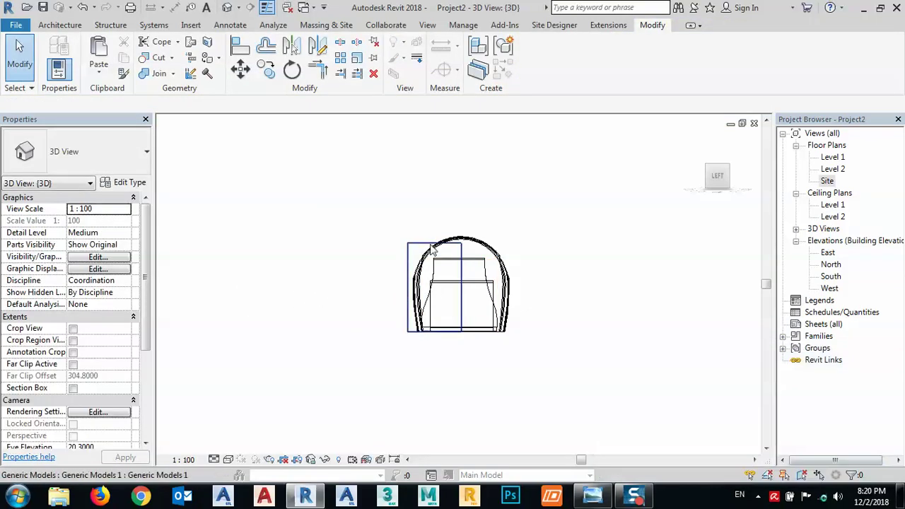
pyautogui.click(240, 70)
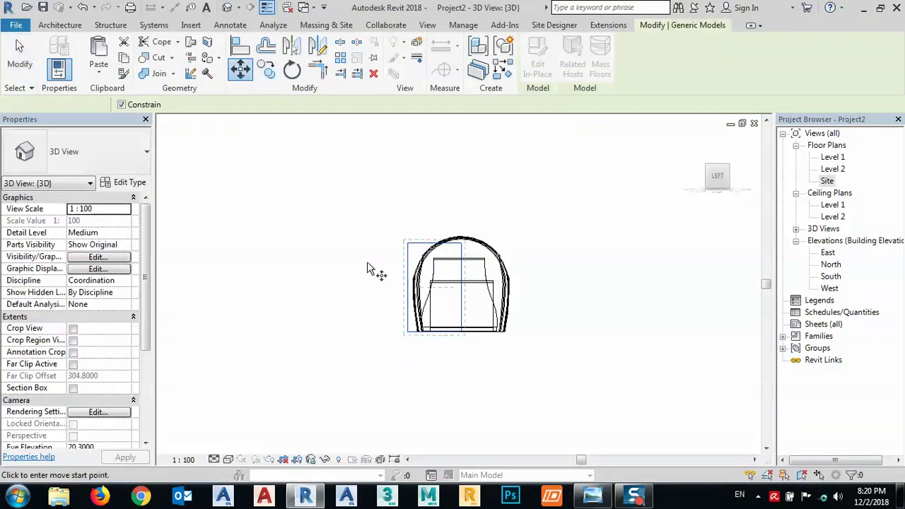
pyautogui.click(386, 290)
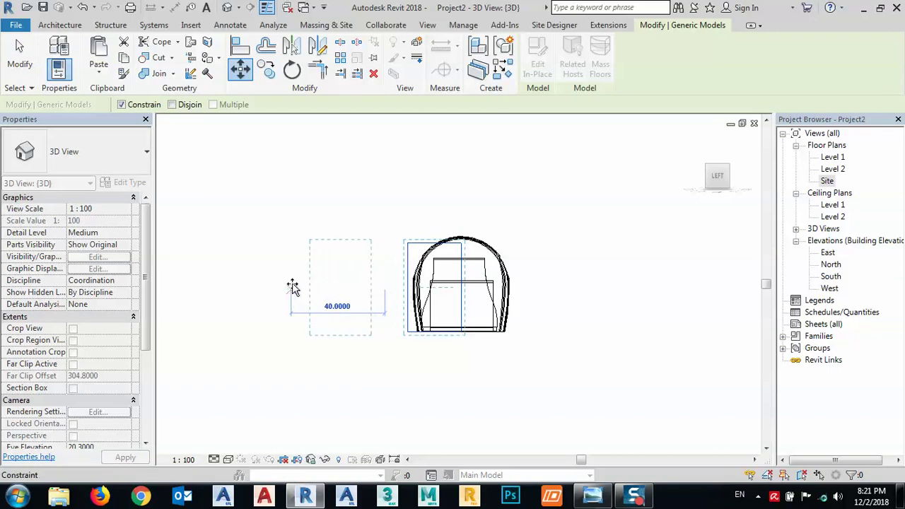
pyautogui.click(294, 290)
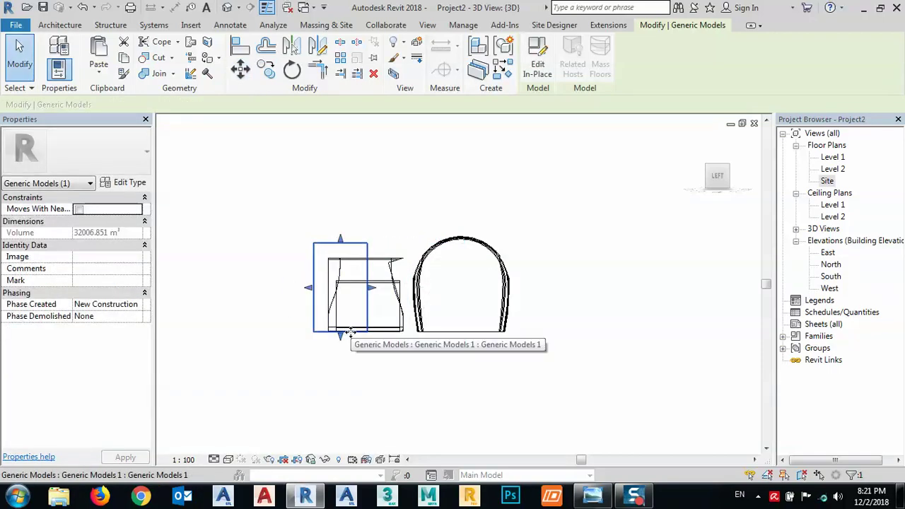
pyautogui.press('Escape')
# Step: Reselect and deselect the box model, then return to the LEFT ViewCube view
pyautogui.keyDown('shift'); pyautogui.moveTo(350, 334); pyautogui.dragTo(400, 409, button='middle'); pyautogui.keyUp('shift')
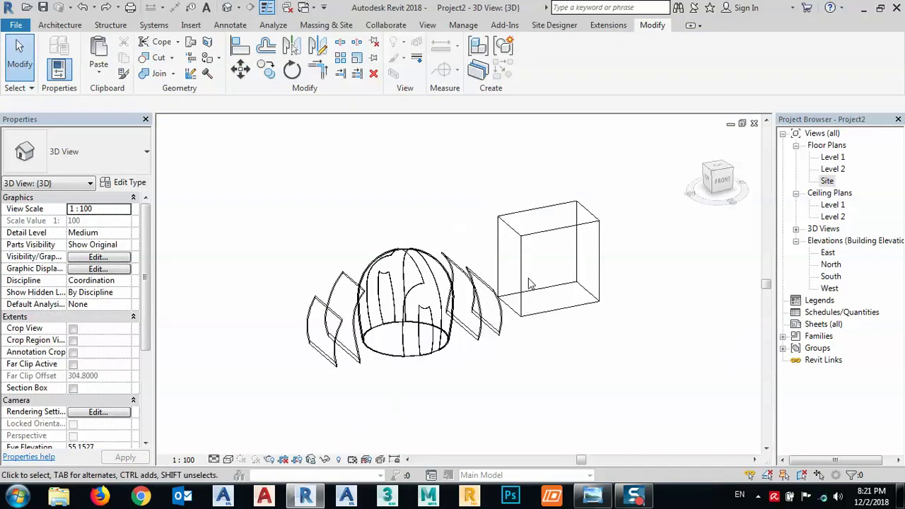
pyautogui.click(534, 256)
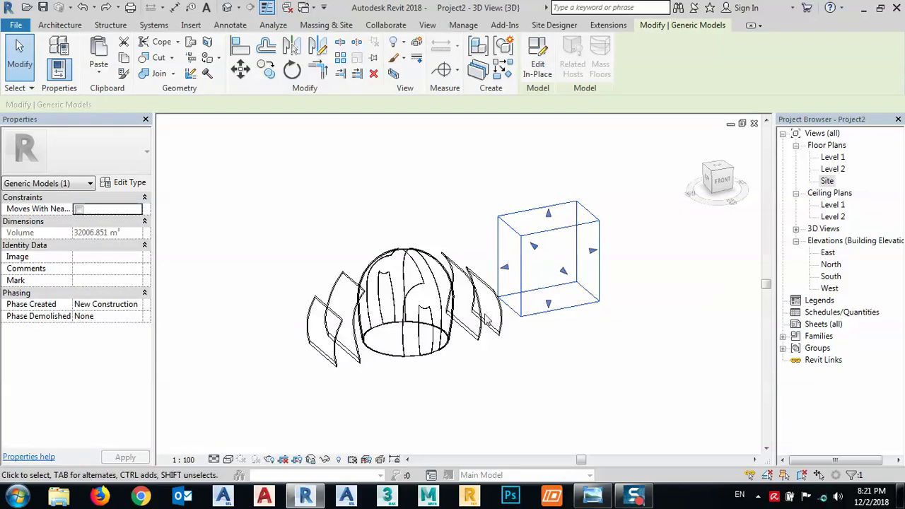
pyautogui.press('Escape')
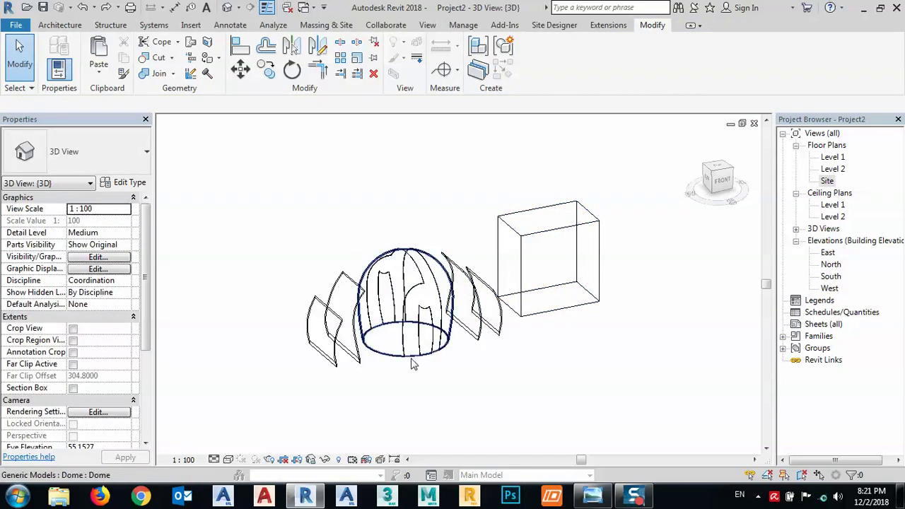
pyautogui.keyDown('shift'); pyautogui.moveTo(435, 385); pyautogui.dragTo(510, 397, button='middle'); pyautogui.keyUp('shift')
pyautogui.click(712, 185)
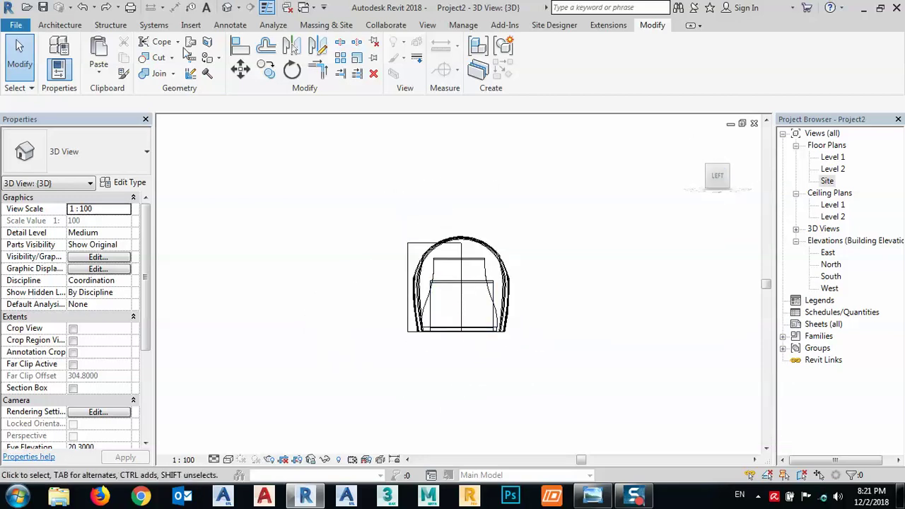
# Step: Start a Roof by Extrusion on the box model's face, using Level 1 and offset 0
pyautogui.click(63, 25)
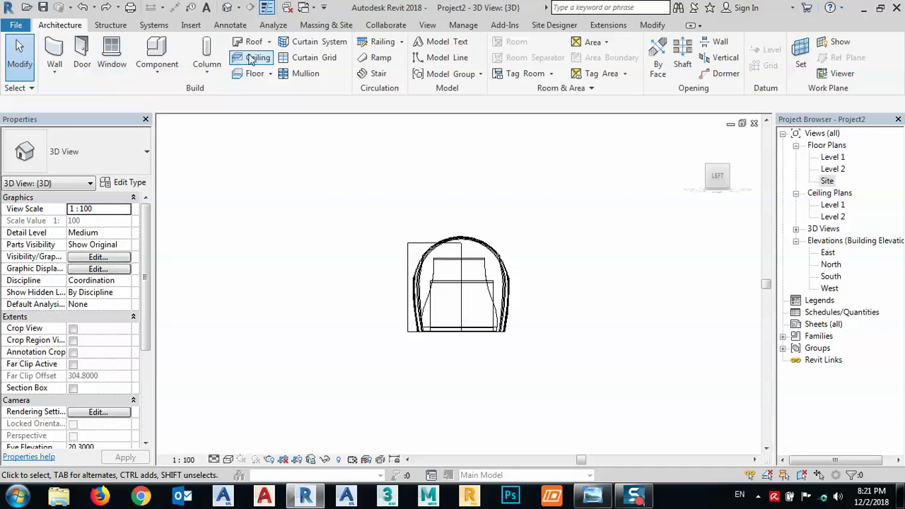
pyautogui.click(269, 42)
pyautogui.click(276, 90)
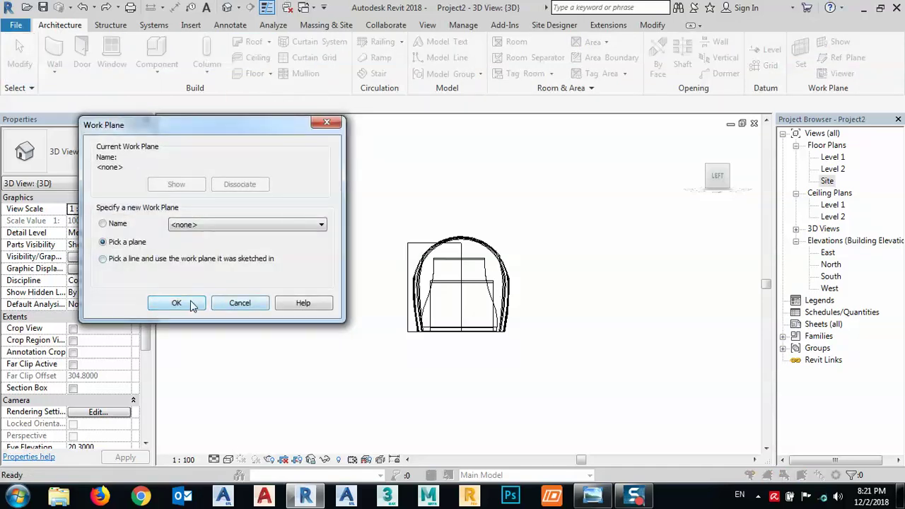
pyautogui.click(177, 303)
pyautogui.click(413, 245)
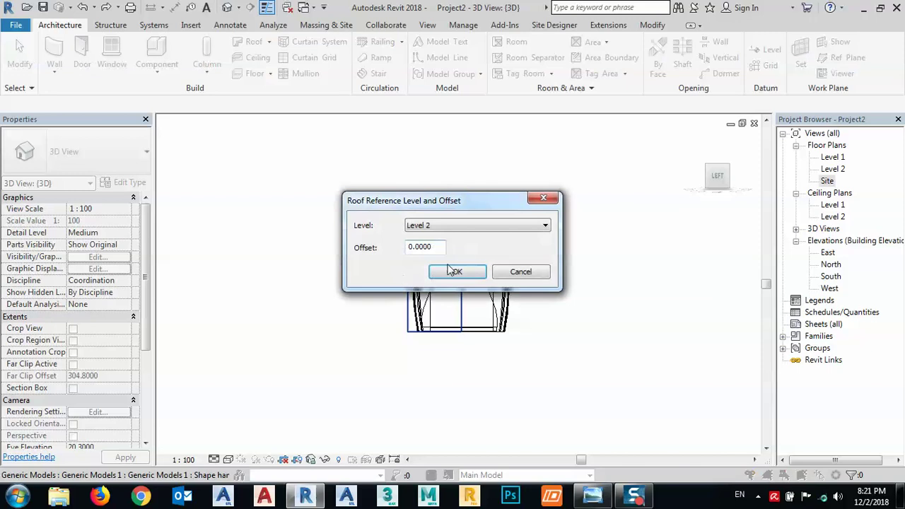
pyautogui.click(465, 227)
pyautogui.click(446, 235)
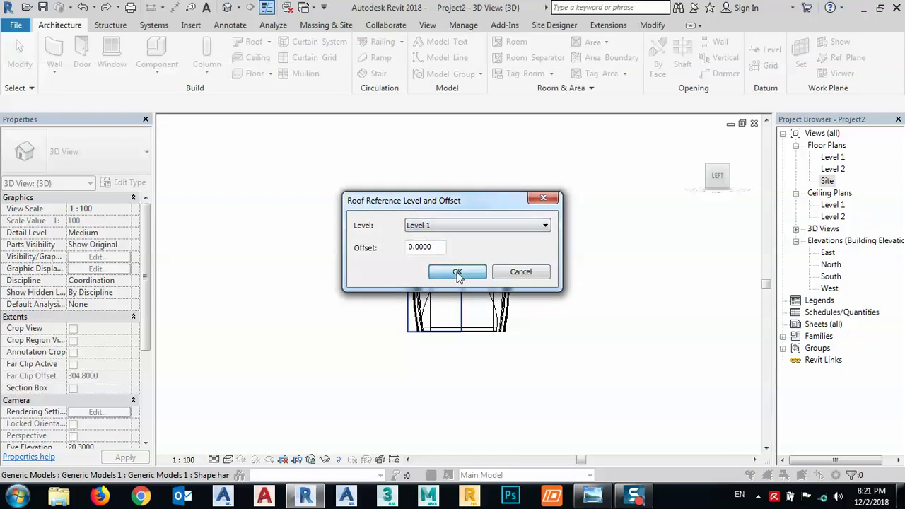
pyautogui.click(459, 274)
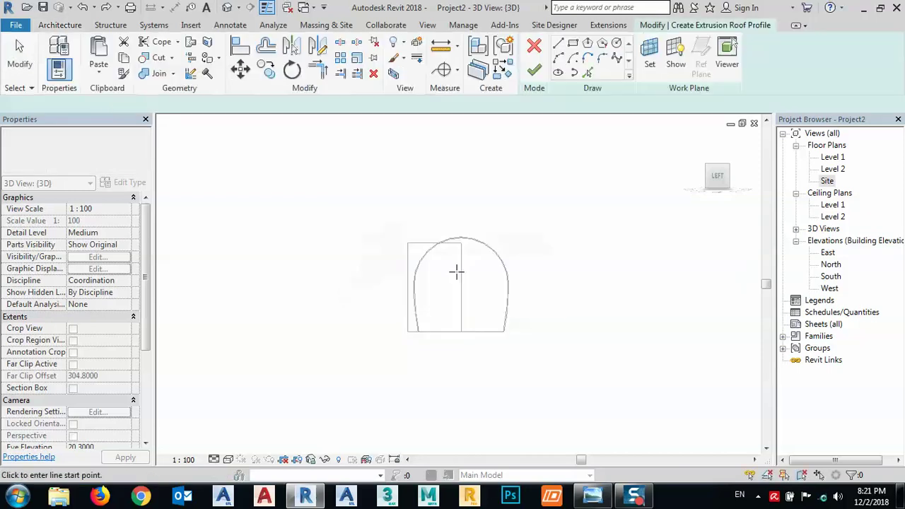
# Step: Sketch a start-end-radius arc from inside the dome outline to its base as the roof profile
pyautogui.click(560, 59)
pyautogui.scroll(5, 495, 326)
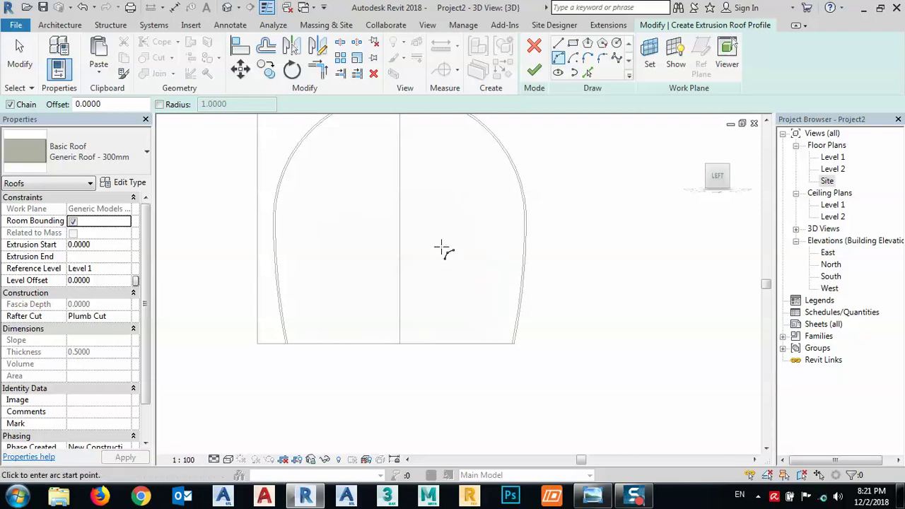
pyautogui.moveTo(478, 322); pyautogui.dragTo(461, 380, button='middle')
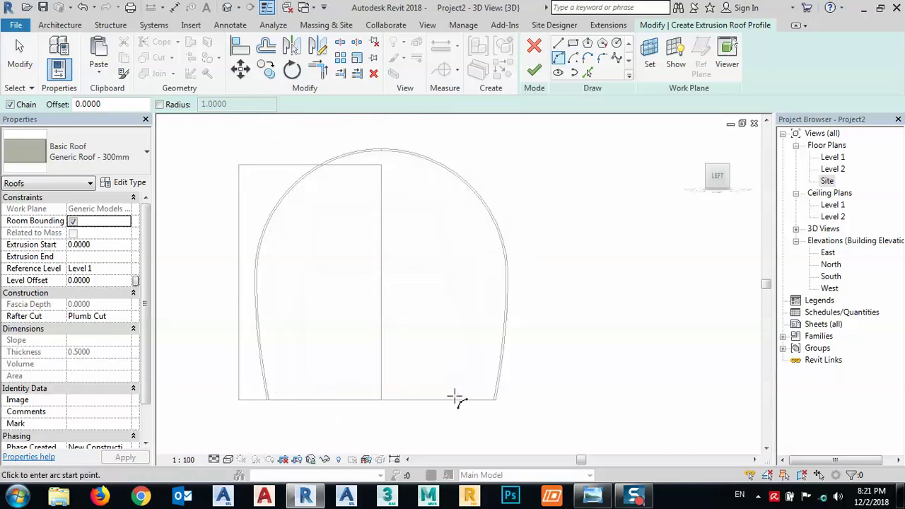
pyautogui.click(452, 382)
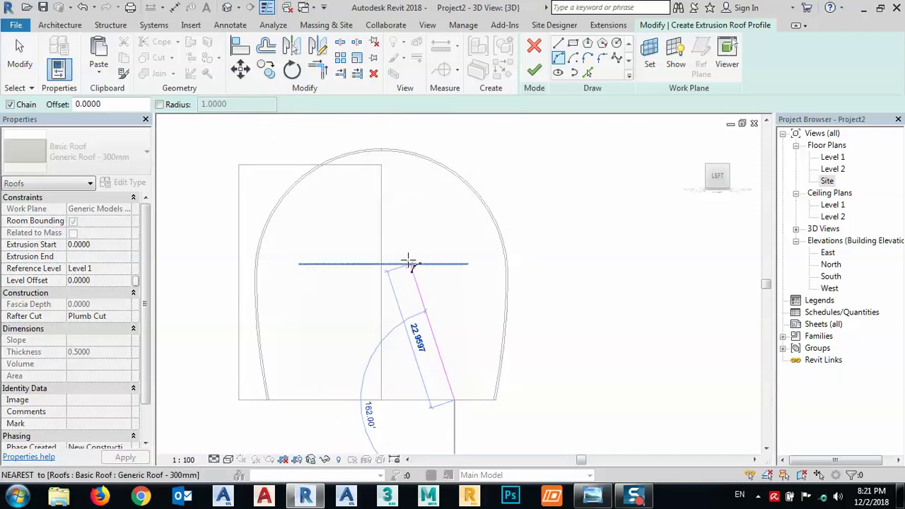
pyautogui.click(412, 256)
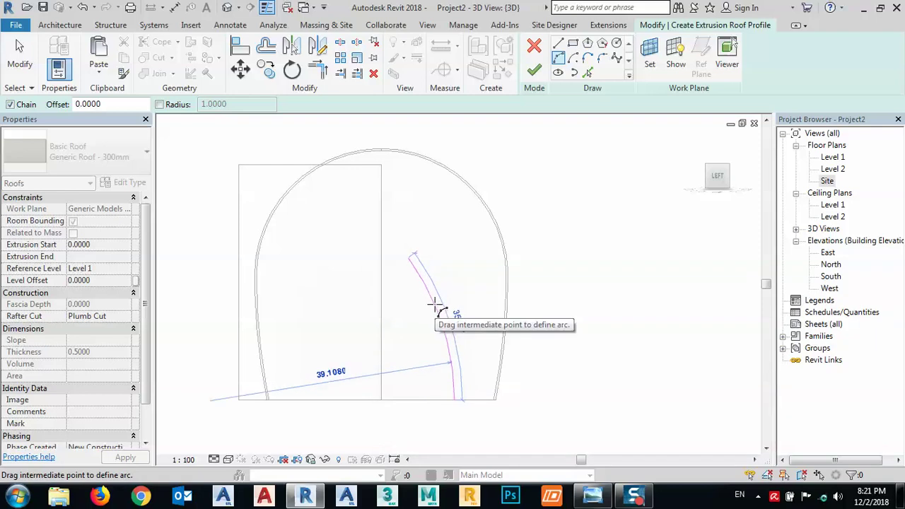
pyautogui.click(436, 305)
pyautogui.scroll(-2, 424, 322)
pyautogui.press('Escape')
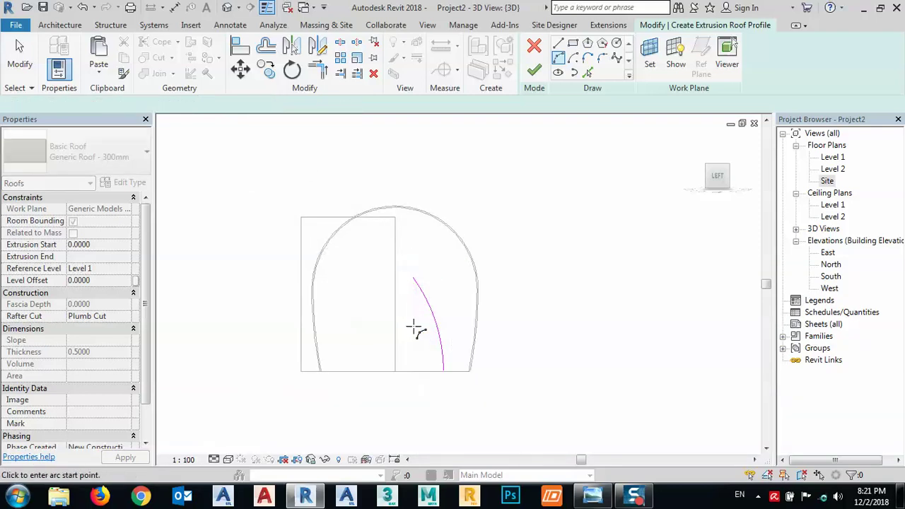
pyautogui.scroll(-2, 415, 325)
pyautogui.press('Escape')
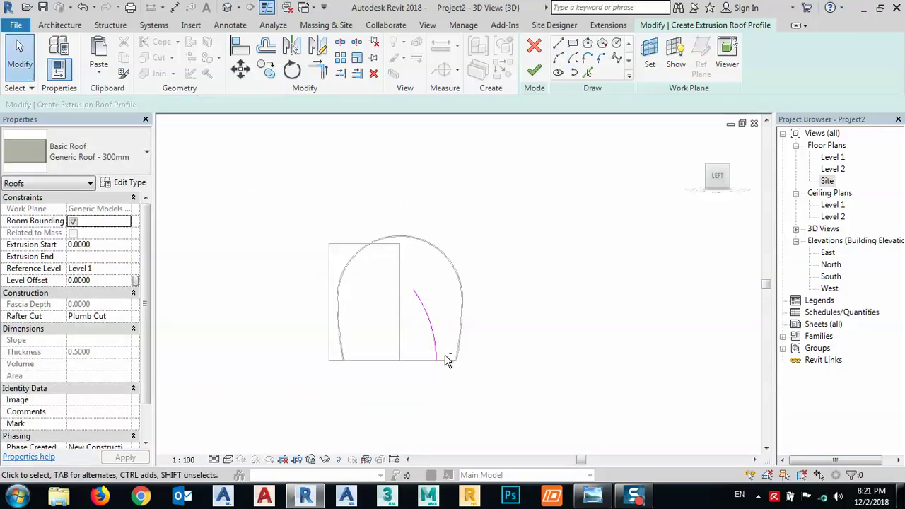
pyautogui.keyDown('shift'); pyautogui.moveTo(448, 361); pyautogui.dragTo(374, 398, button='middle'); pyautogui.keyUp('shift')
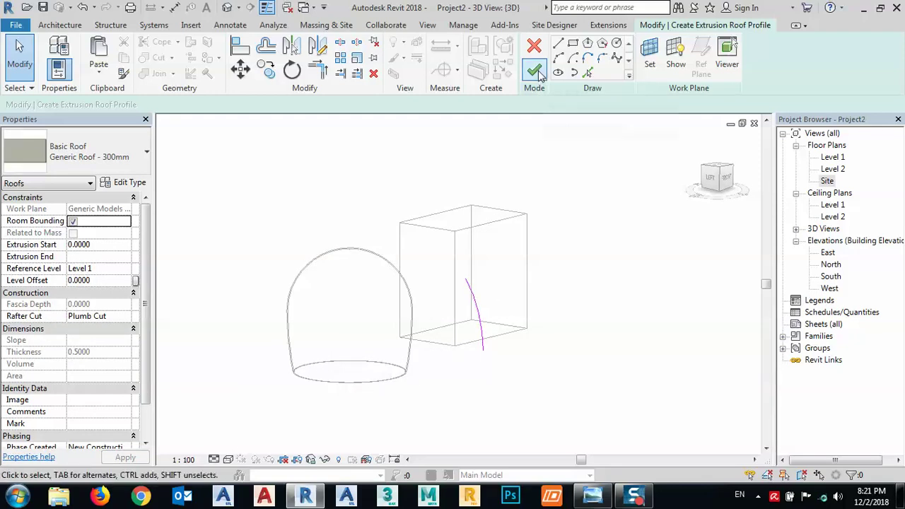
# Step: Finish the roof sketch and shade the model in the Realistic visual style
pyautogui.click(468, 282)
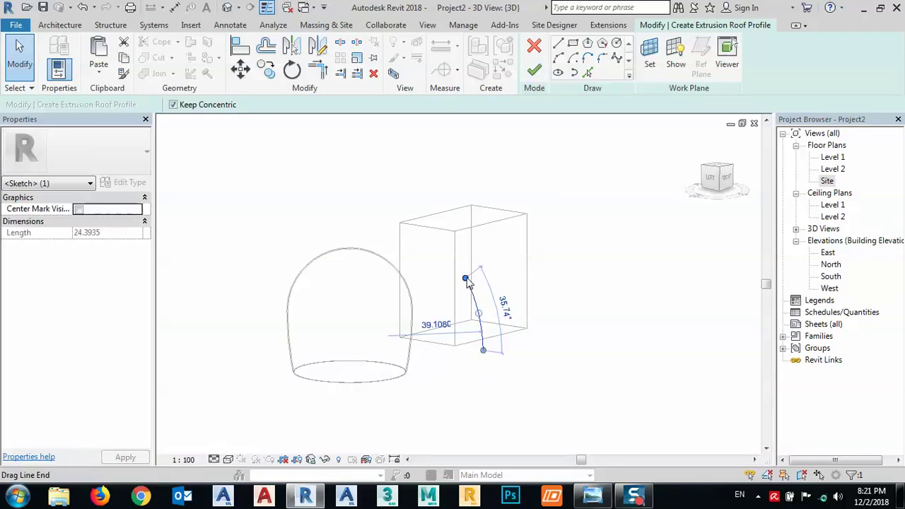
pyautogui.click(536, 71)
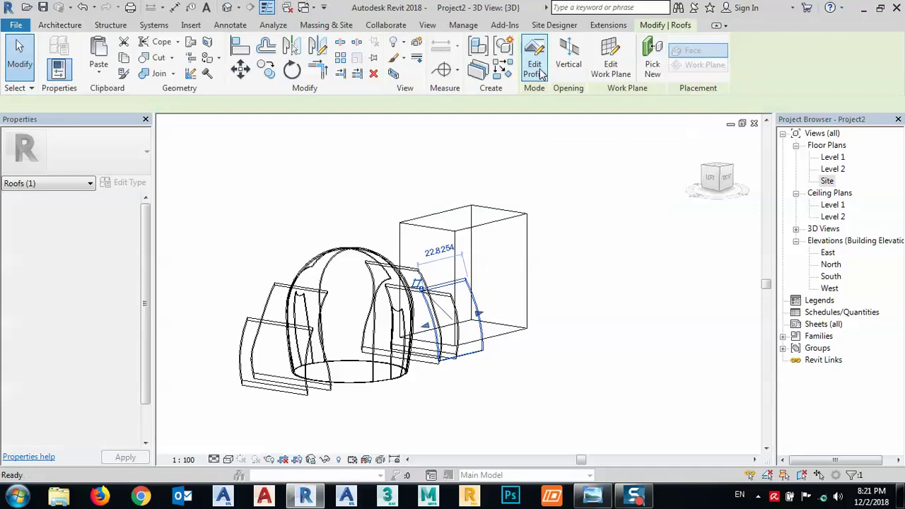
pyautogui.click(228, 461)
pyautogui.click(249, 431)
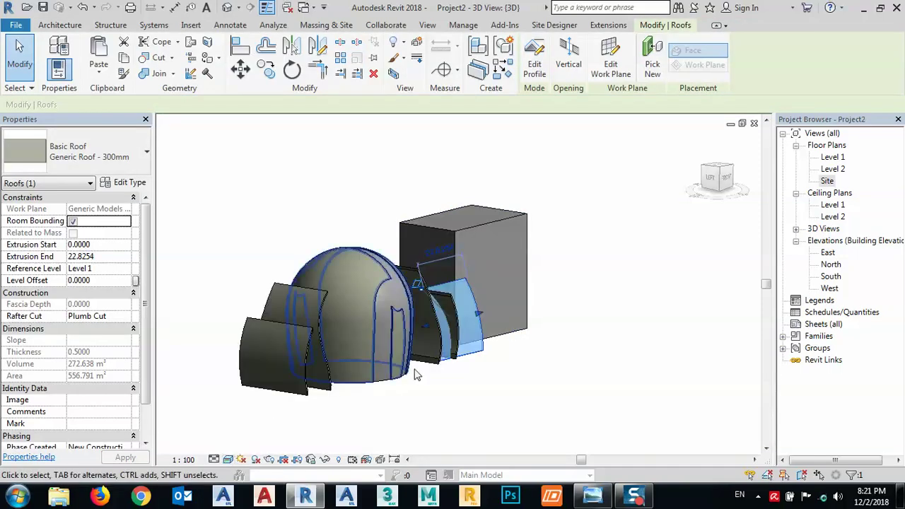
pyautogui.keyDown('shift'); pyautogui.moveTo(416, 375); pyautogui.dragTo(481, 314, button='middle'); pyautogui.keyUp('shift')
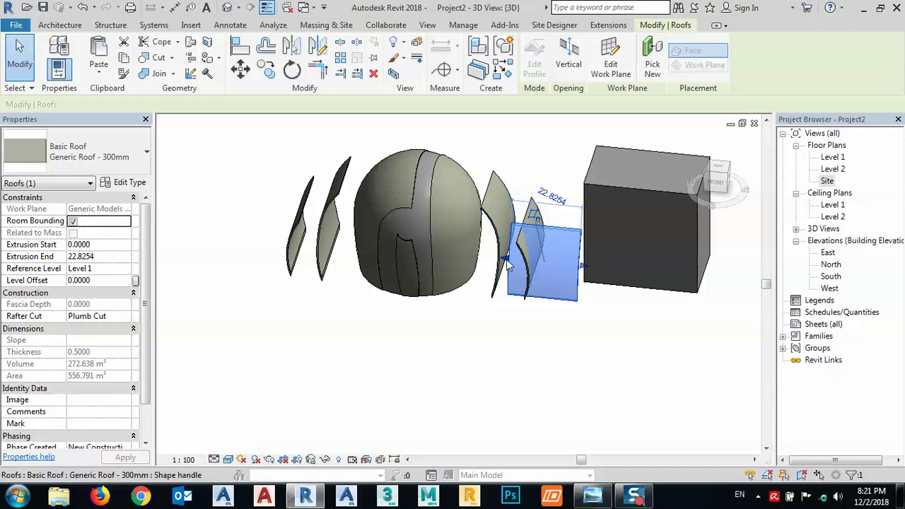
# Step: Drag the roof's start edge against the fin, setting Extrusion Start 69.0956
pyautogui.moveTo(507, 263); pyautogui.dragTo(362, 277)
pyautogui.keyDown('shift'); pyautogui.moveTo(366, 303); pyautogui.dragTo(432, 278, button='middle'); pyautogui.keyUp('shift')
pyautogui.scroll(4, 433, 277)
pyautogui.moveTo(368, 242); pyautogui.dragTo(377, 248)
pyautogui.keyDown('shift'); pyautogui.moveTo(396, 337); pyautogui.dragTo(245, 317, button='middle'); pyautogui.keyUp('shift')
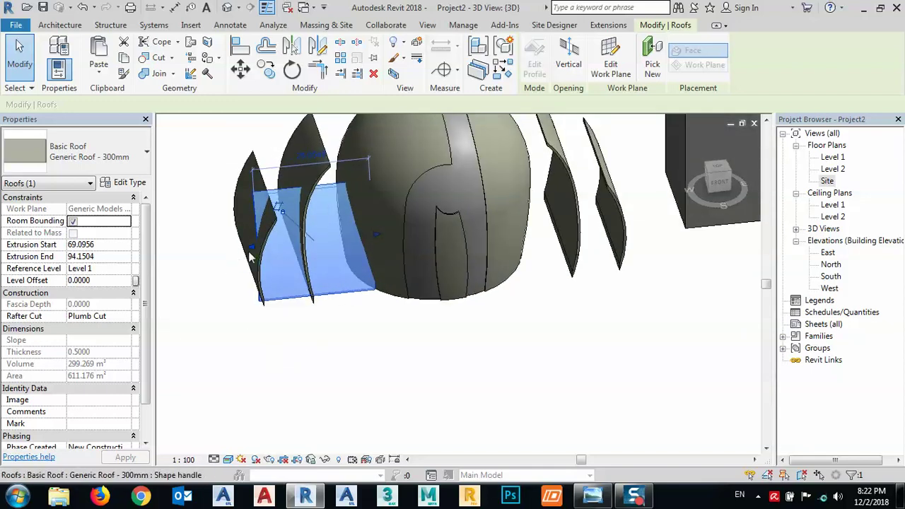
# Step: Drag the roof's far end to meet the other fin, setting Extrusion End 86.0438
pyautogui.moveTo(253, 251); pyautogui.dragTo(376, 313)
pyautogui.moveTo(375, 313); pyautogui.dragTo(312, 279, button='middle')
pyautogui.scroll(4, 309, 278)
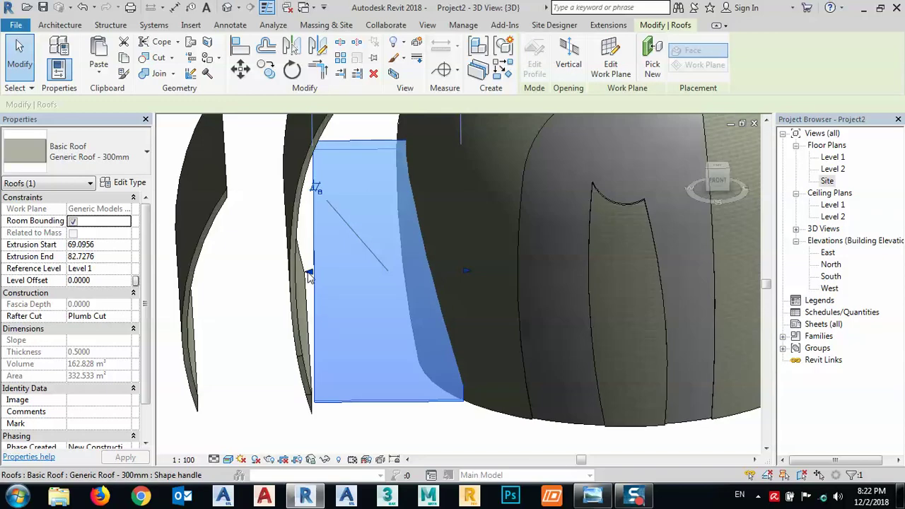
pyautogui.moveTo(308, 276); pyautogui.dragTo(273, 273)
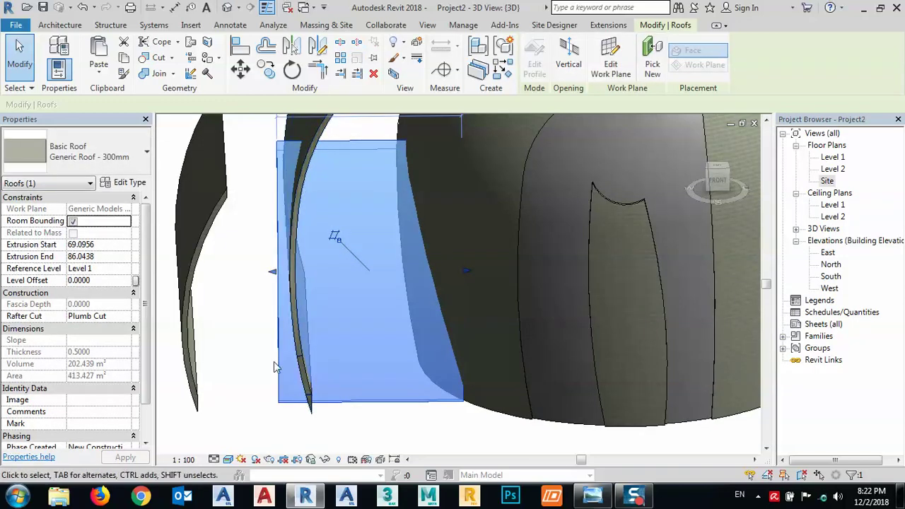
pyautogui.keyDown('shift'); pyautogui.moveTo(369, 341); pyautogui.dragTo(485, 392, button='middle'); pyautogui.keyUp('shift')
pyautogui.click(499, 404)
pyautogui.scroll(-2, 456, 400)
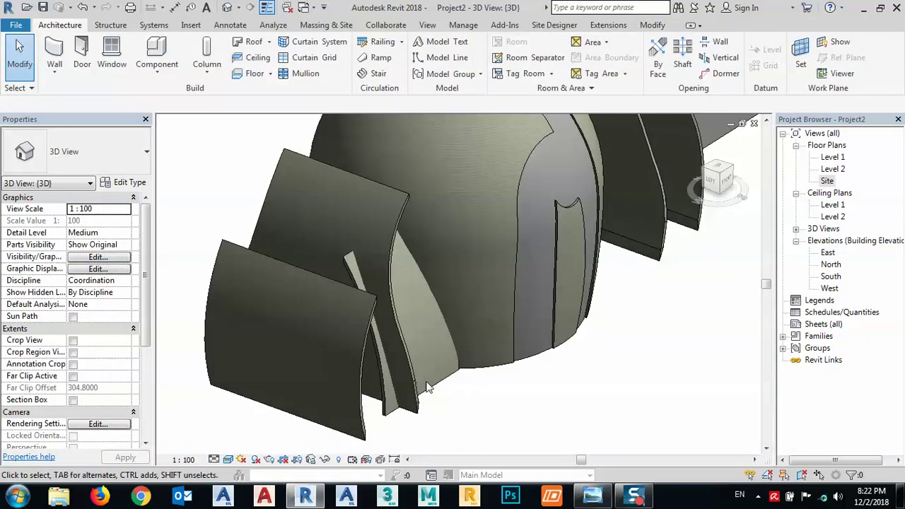
# Step: Change the curved roof between the fins to the Sloped Glazing type
pyautogui.click(437, 389)
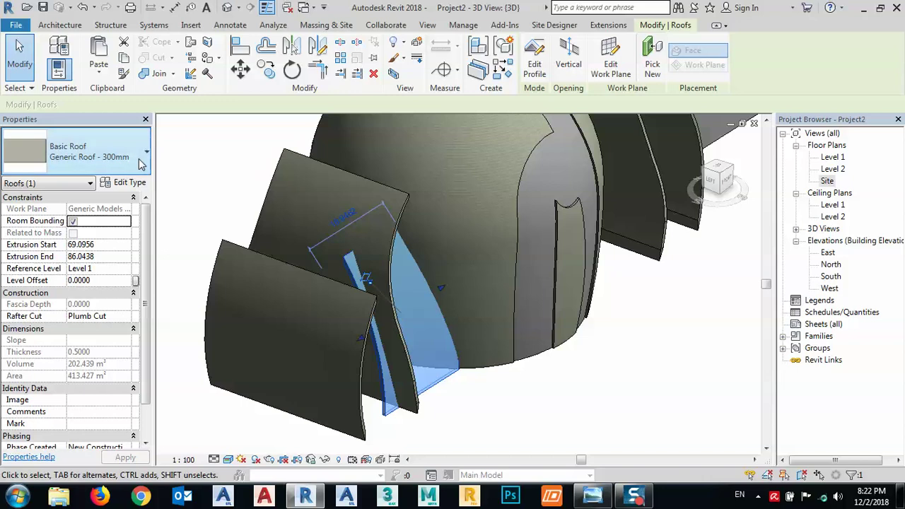
pyautogui.click(99, 152)
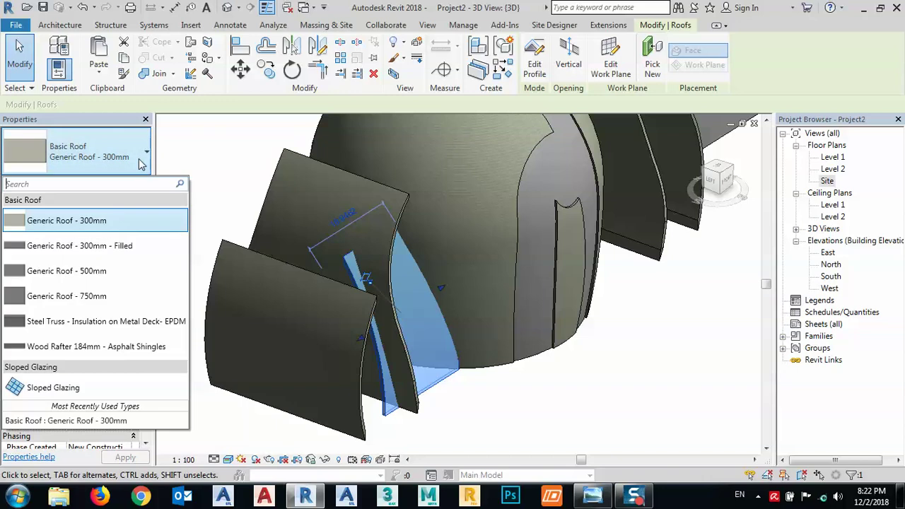
pyautogui.click(47, 391)
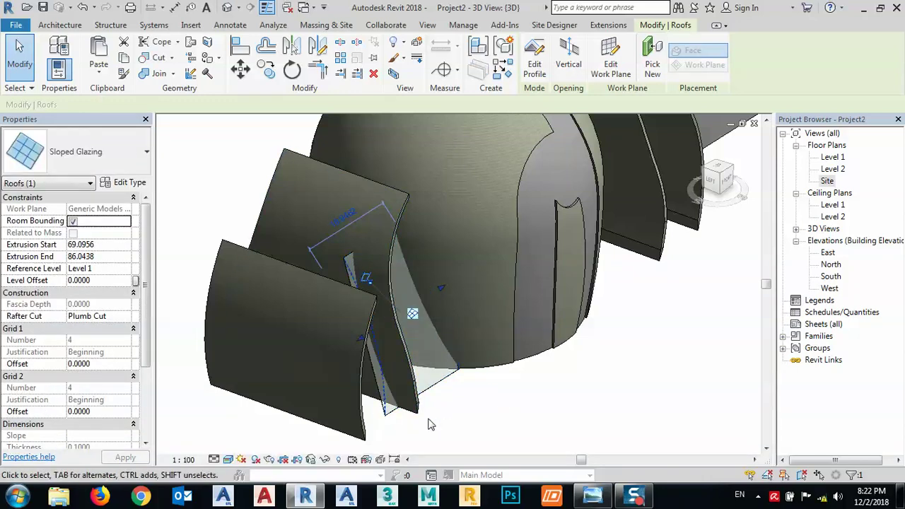
# Step: Set Grid 1 and Grid 2 to Fixed Distance layout with 0.75 spacing
pyautogui.click(124, 183)
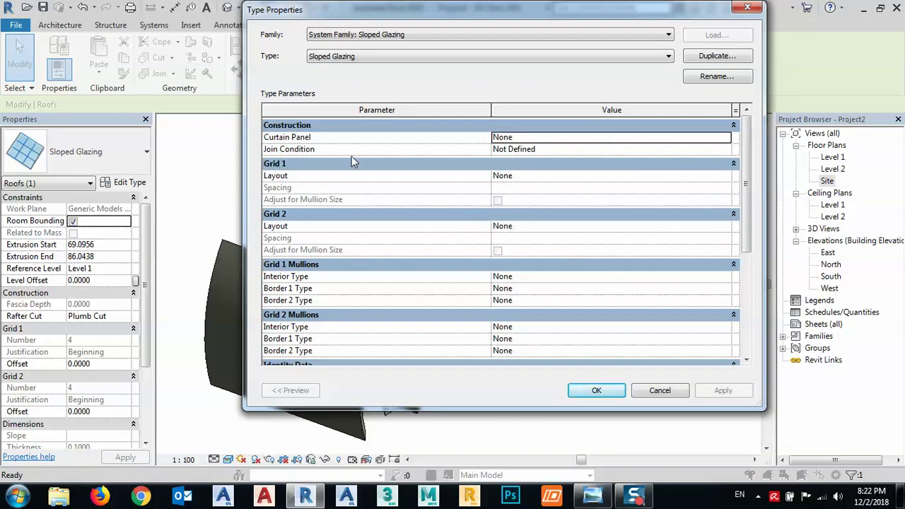
pyautogui.click(598, 177)
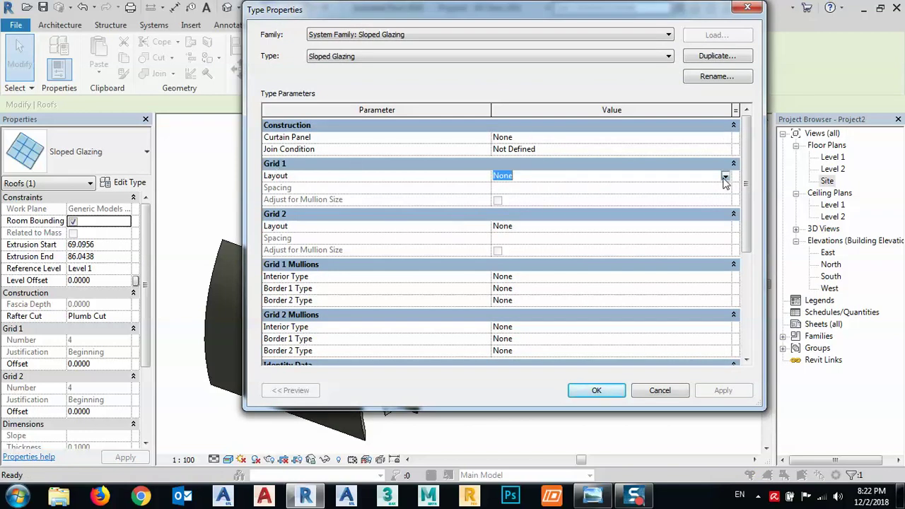
pyautogui.click(725, 177)
pyautogui.click(527, 200)
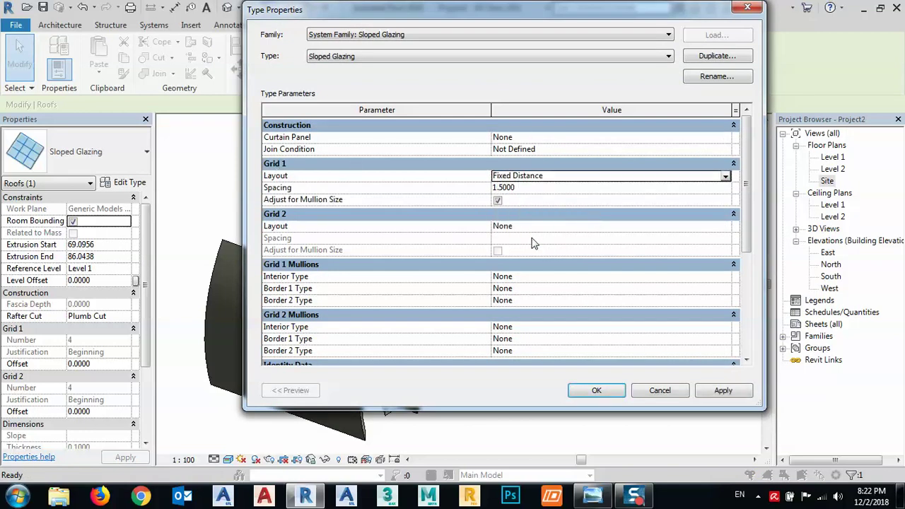
pyautogui.click(635, 226)
pyautogui.click(726, 228)
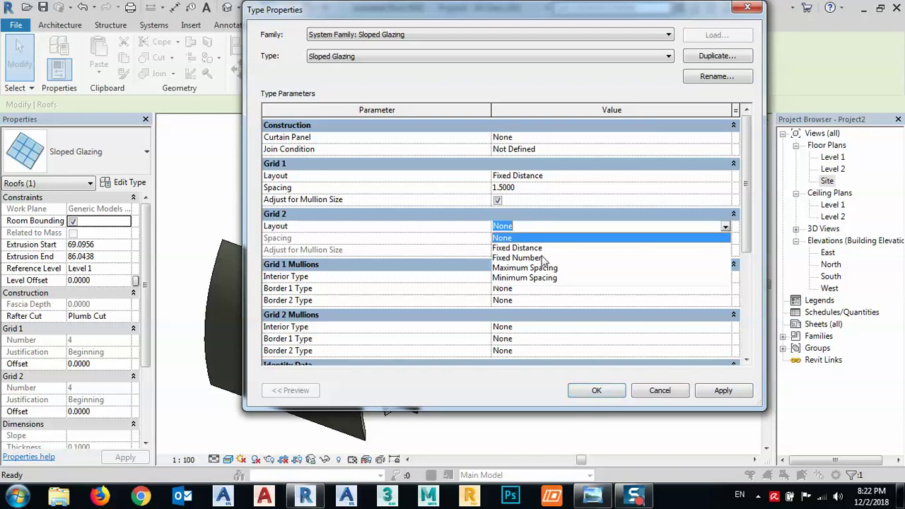
pyautogui.click(533, 249)
pyautogui.click(519, 187)
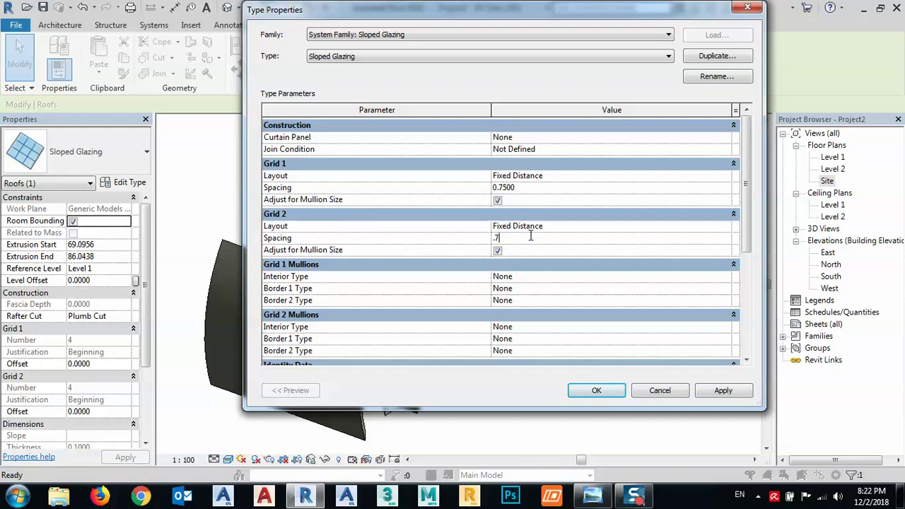
pyautogui.click(707, 393)
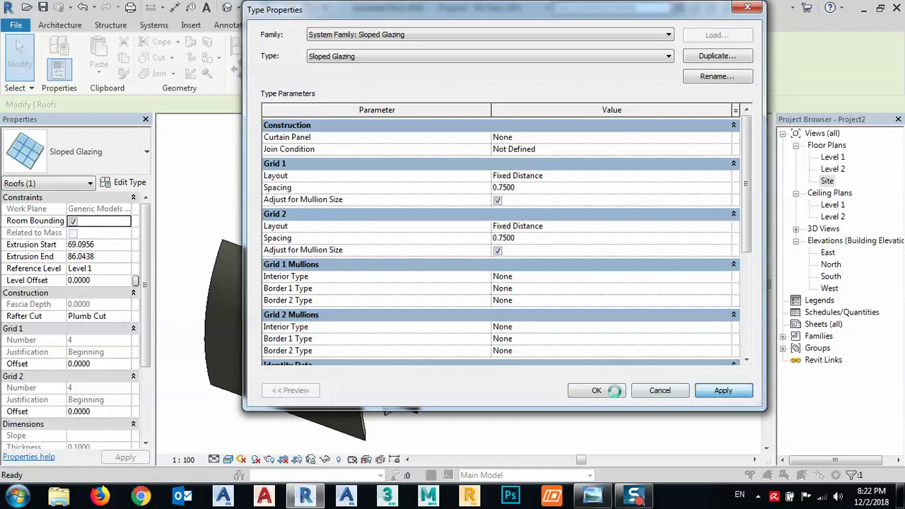
pyautogui.press('Escape')
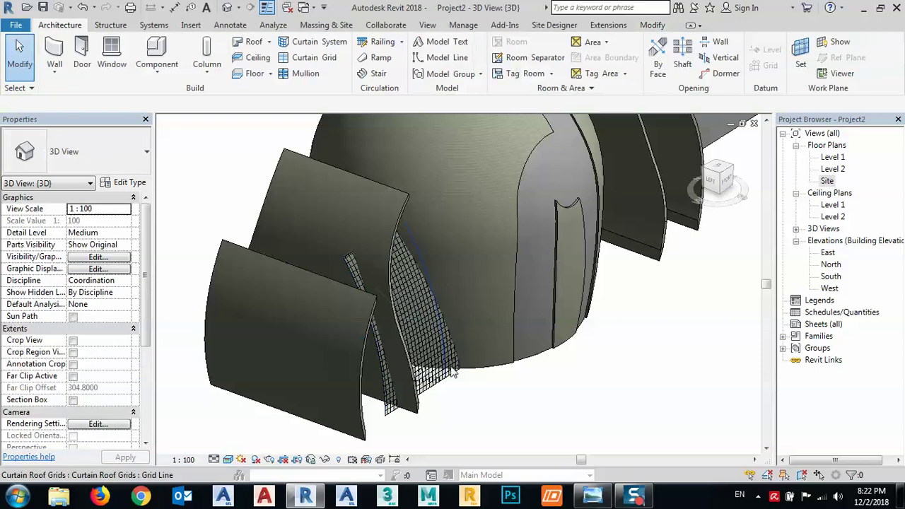
# Step: Orbit to view the gridded glazing and compare it with the reference mosque photo
pyautogui.keyDown('shift'); pyautogui.moveTo(454, 373); pyautogui.dragTo(449, 427, button='middle'); pyautogui.keyUp('shift')
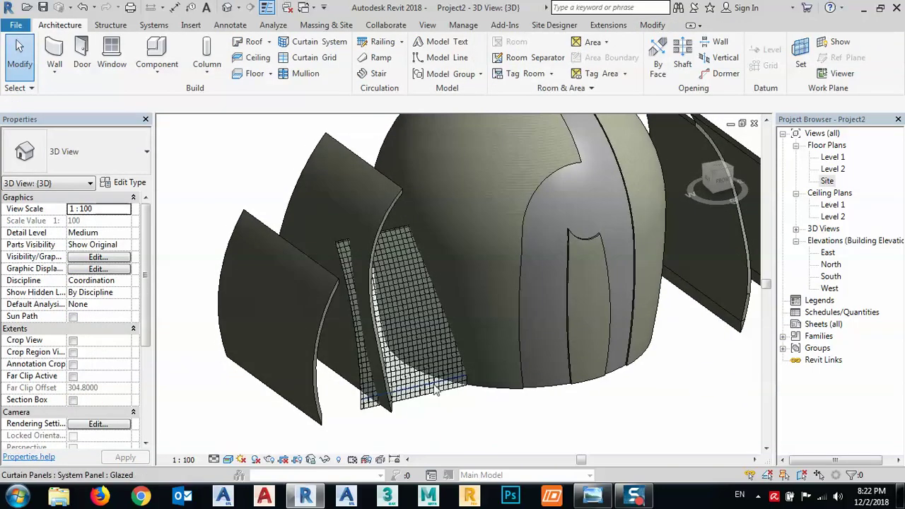
pyautogui.click(598, 492)
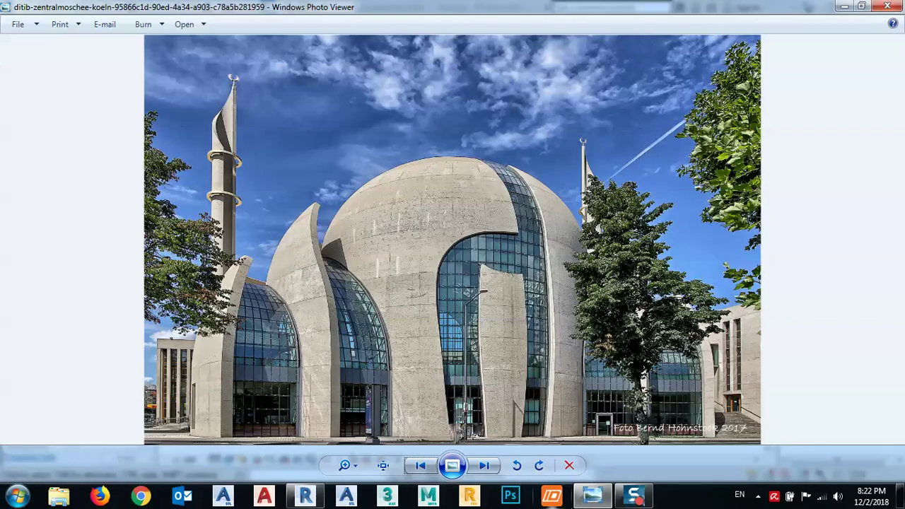
pyautogui.click(594, 495)
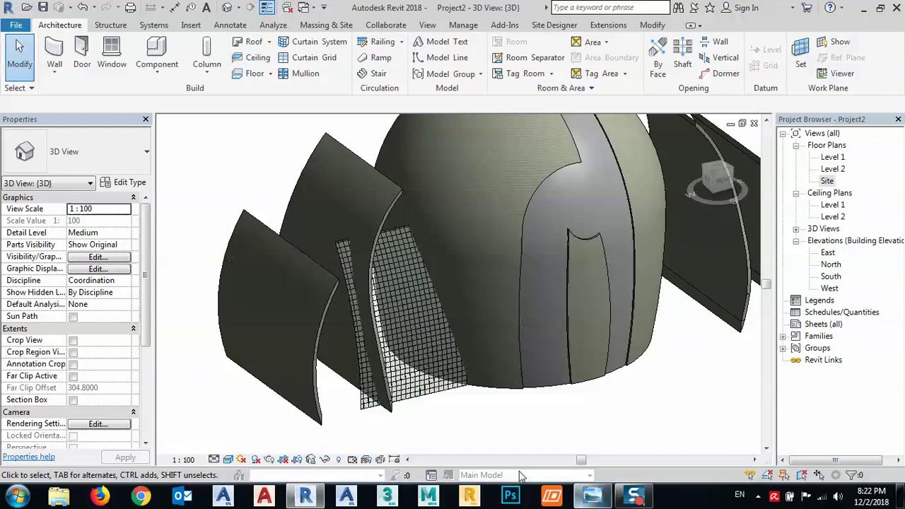
# Step: Tab-select the sloped glazing roof and widen its grid spacing to 1.2
pyautogui.click(437, 398)
pyautogui.press('Tab')
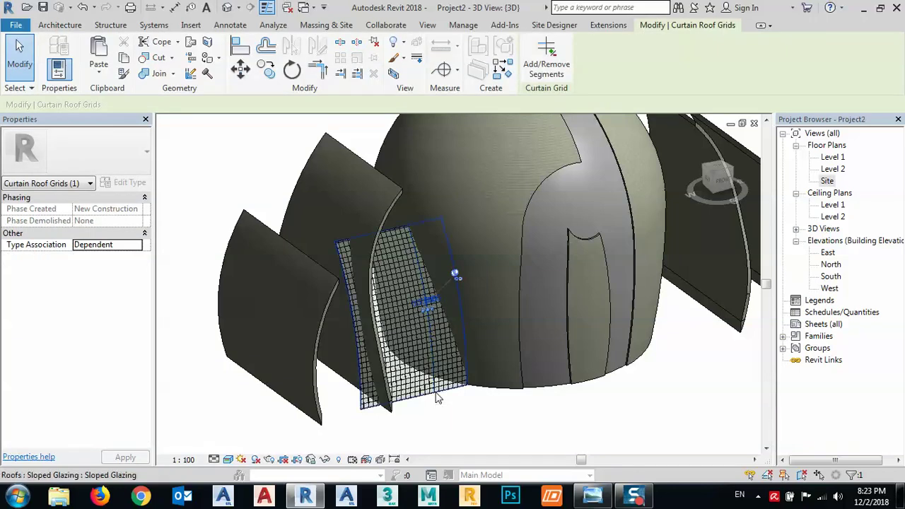
pyautogui.click(437, 398)
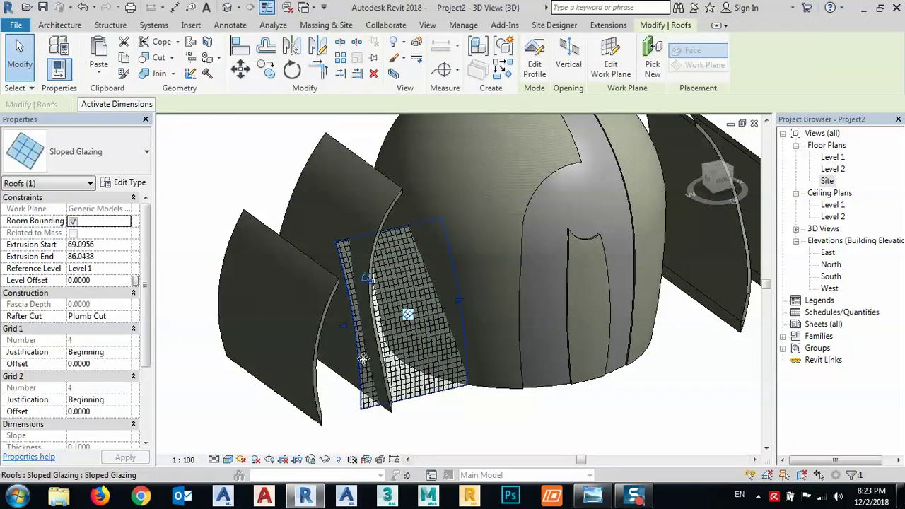
pyautogui.click(122, 185)
pyautogui.click(518, 188)
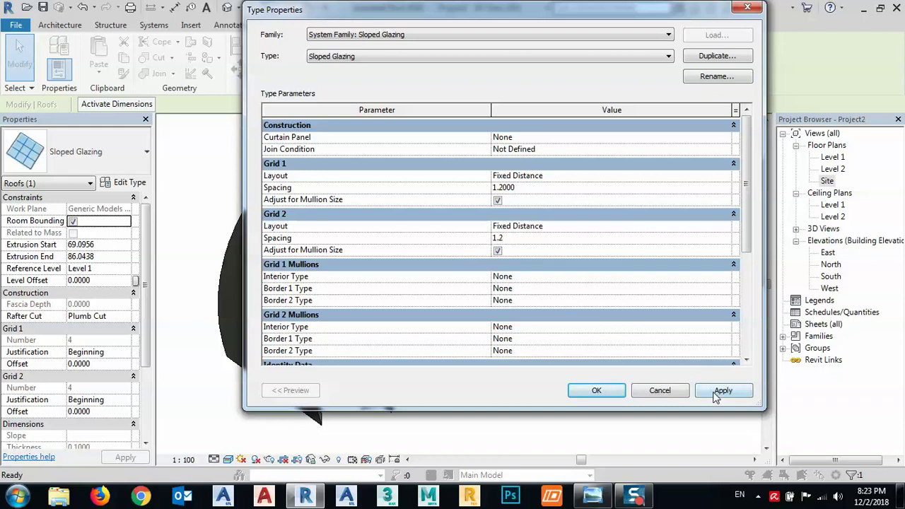
pyautogui.click(598, 393)
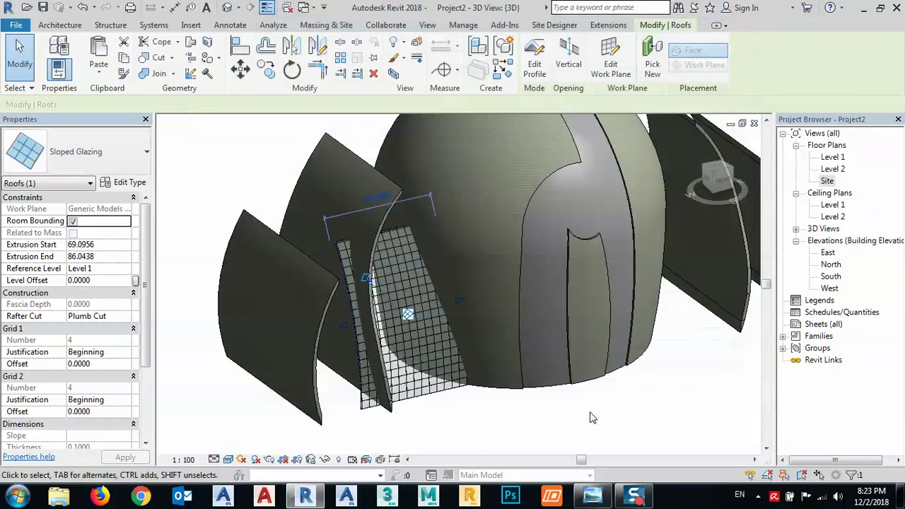
pyautogui.click(591, 420)
# Step: Inspect the glazing against the mosque photo, then reopen the glazing's type settings
pyautogui.keyDown('shift'); pyautogui.moveTo(447, 384); pyautogui.dragTo(433, 450, button='middle'); pyautogui.keyUp('shift')
pyautogui.scroll(3, 420, 361)
pyautogui.scroll(2, 422, 367)
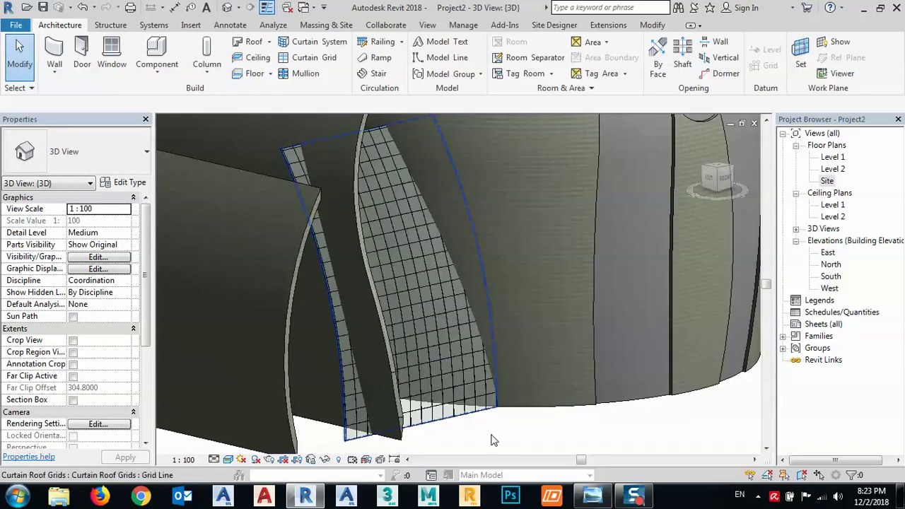
pyautogui.click(593, 497)
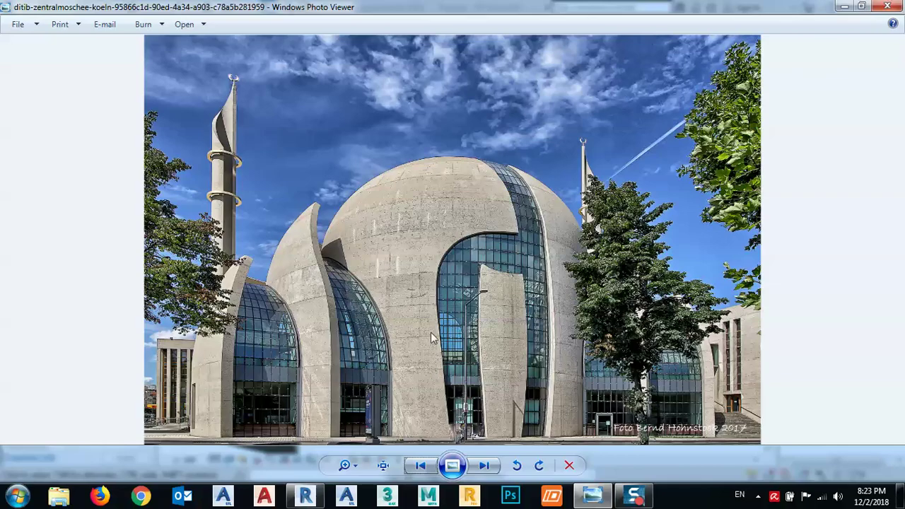
pyautogui.click(843, 8)
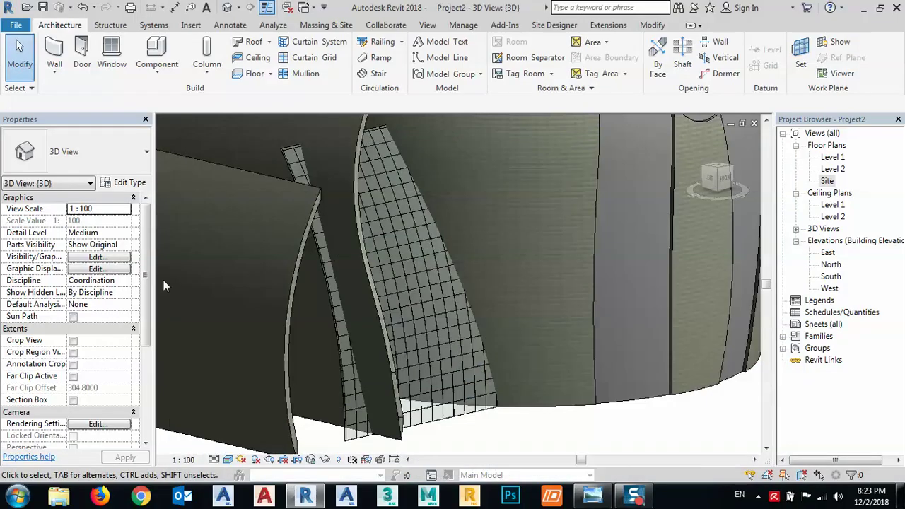
pyautogui.click(442, 426)
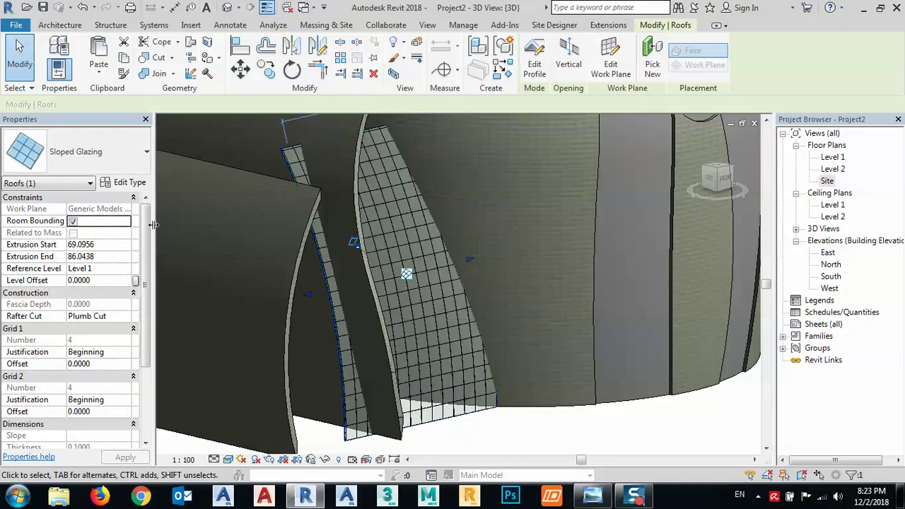
pyautogui.click(128, 183)
# Step: Commit Grid 2 spacing of 2 and give Grid 1 interior and both borders 30mm Square mullions
pyautogui.click(522, 238)
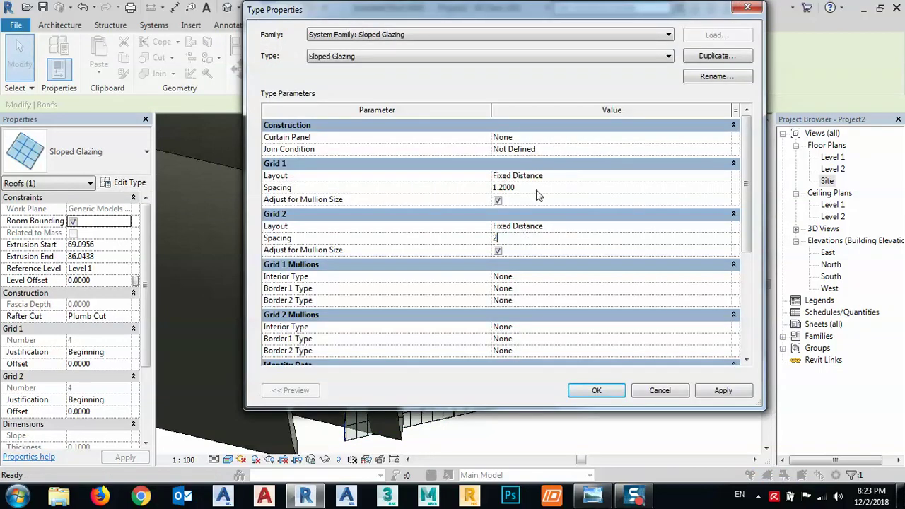
pyautogui.press('Return')
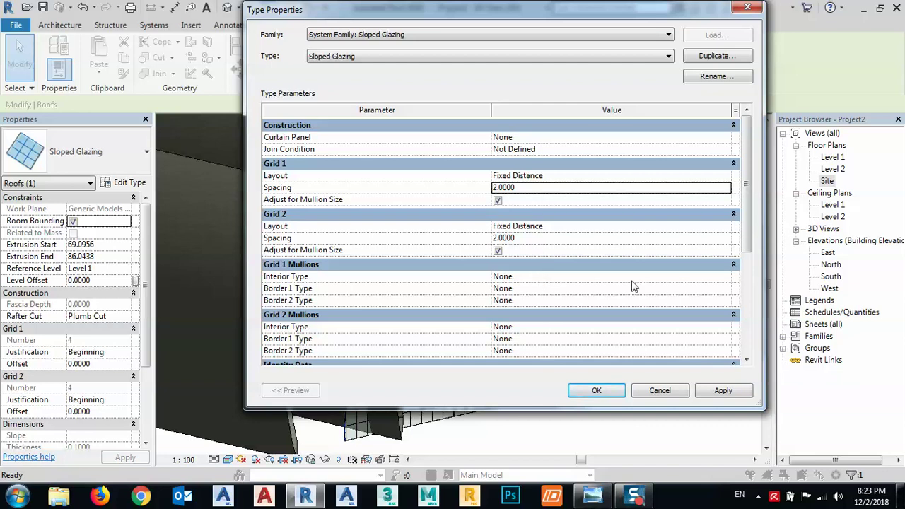
pyautogui.scroll(-2, 746, 239)
pyautogui.click(728, 239)
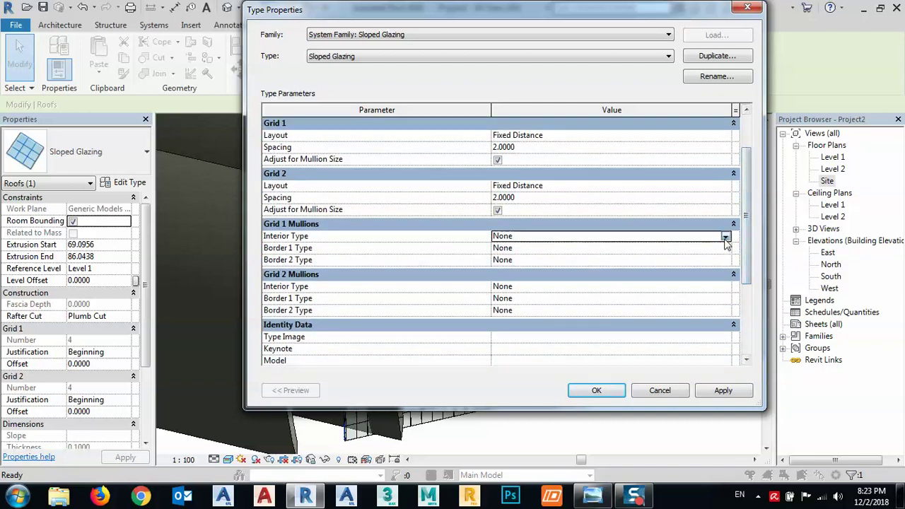
pyautogui.click(728, 238)
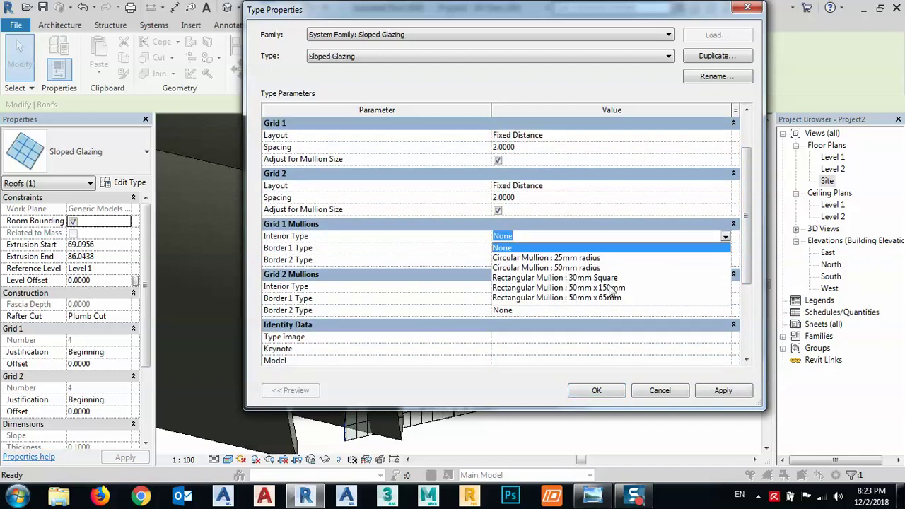
pyautogui.click(573, 278)
pyautogui.click(539, 249)
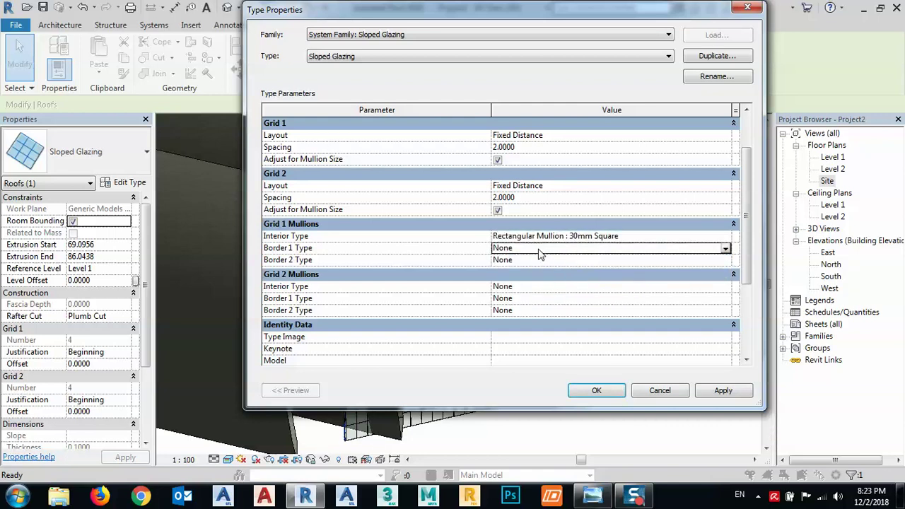
pyautogui.click(726, 249)
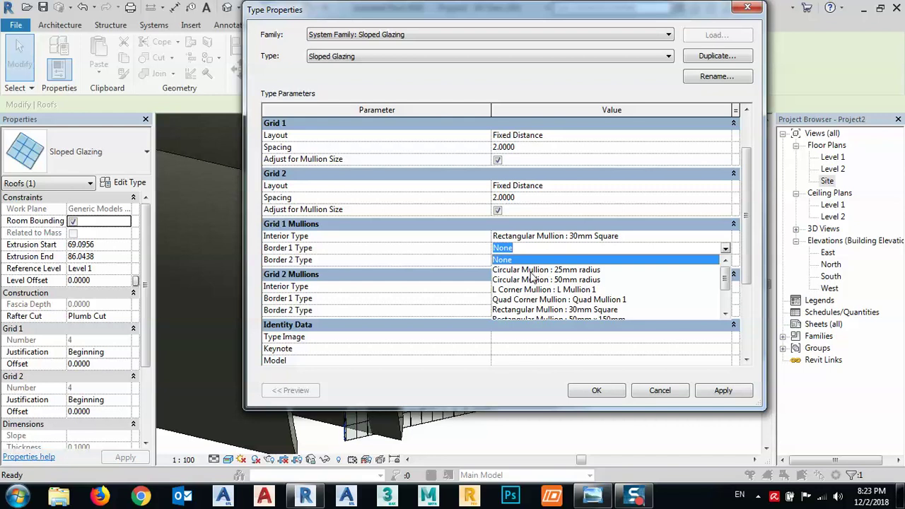
pyautogui.click(551, 311)
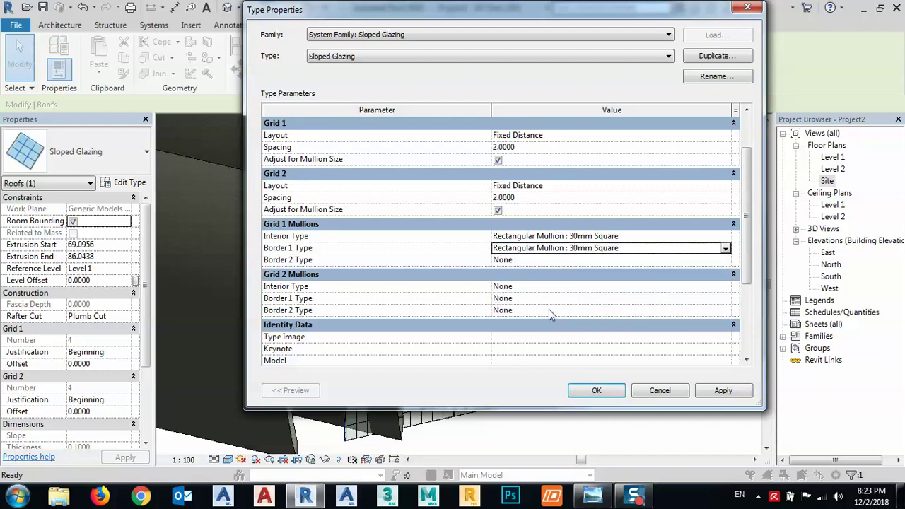
pyautogui.click(714, 260)
pyautogui.click(725, 260)
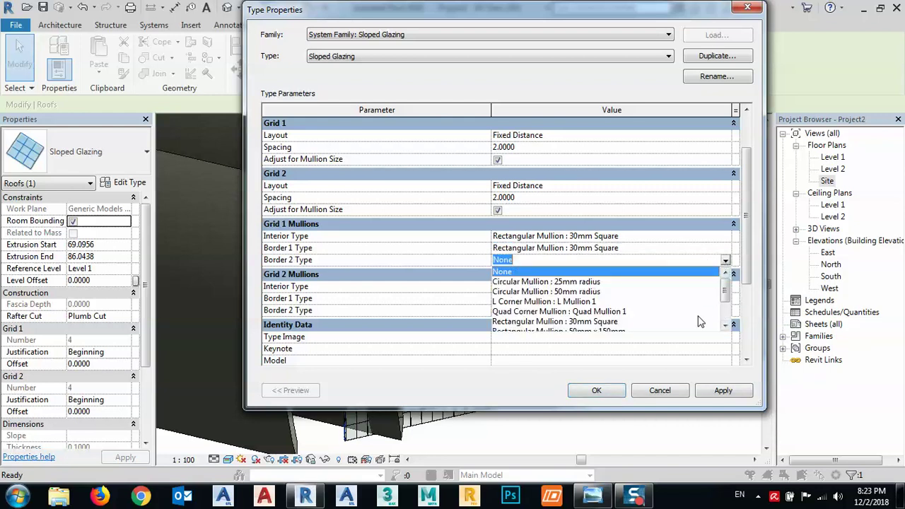
pyautogui.click(596, 322)
pyautogui.click(627, 287)
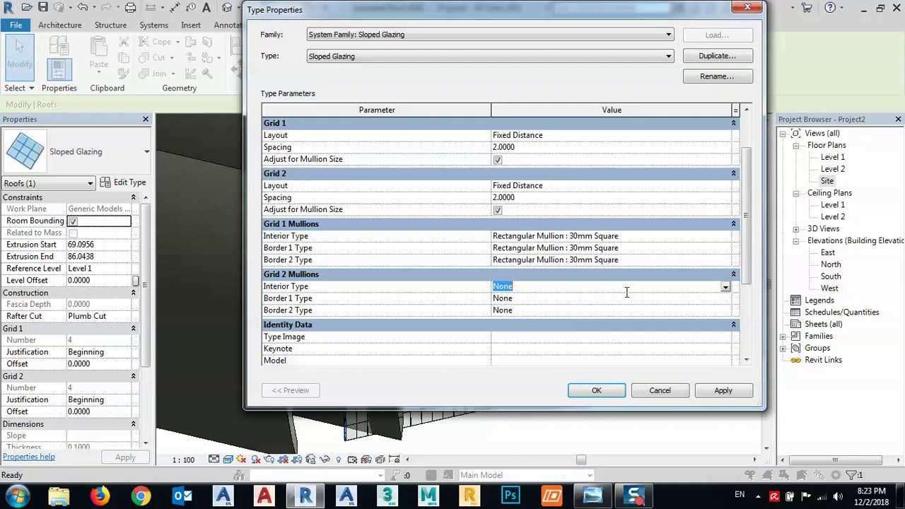
# Step: Set Grid 2 interior and both borders to Rectangular Mullion : 30mm Square and confirm
pyautogui.click(726, 287)
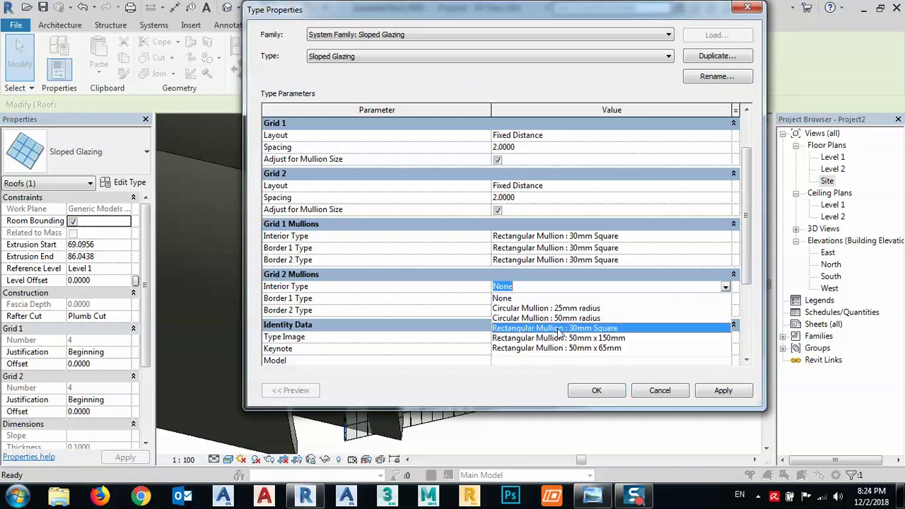
pyautogui.click(597, 328)
pyautogui.click(718, 298)
pyautogui.click(726, 299)
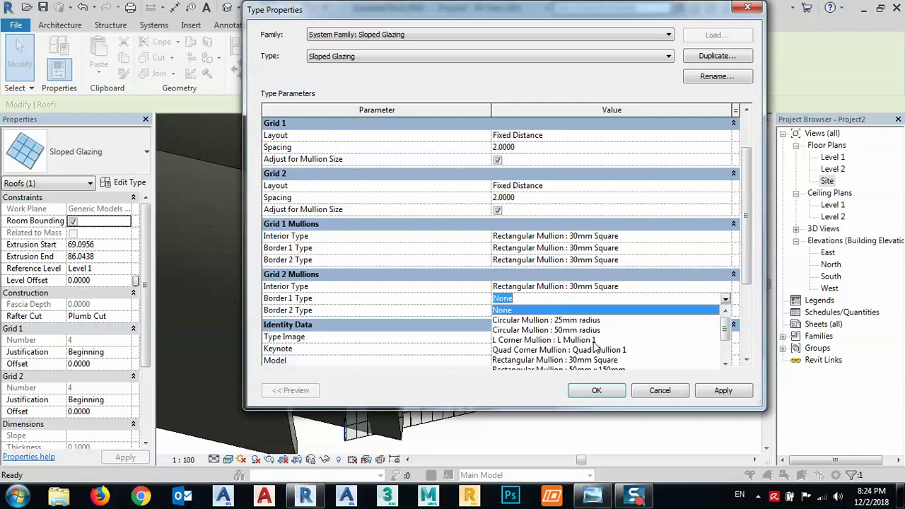
pyautogui.click(578, 360)
pyautogui.click(639, 312)
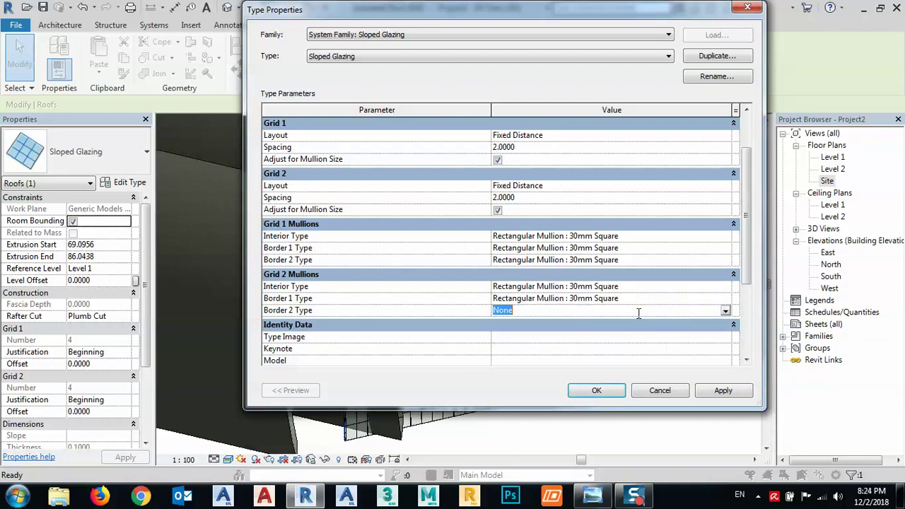
pyautogui.click(726, 311)
pyautogui.click(579, 371)
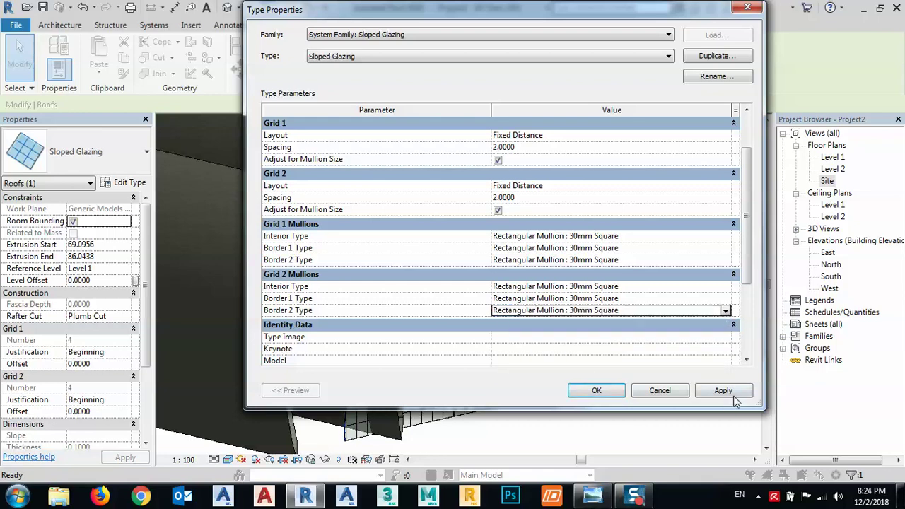
pyautogui.click(598, 391)
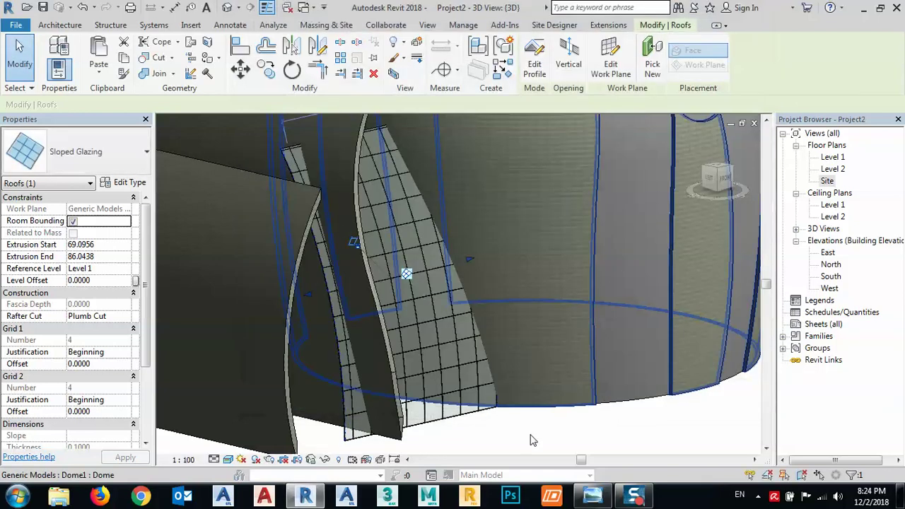
# Step: Deselect the glazing and orbit the dome round to the Front view
pyautogui.press('Escape')
pyautogui.scroll(-3, 443, 372)
pyautogui.scroll(-3, 436, 375)
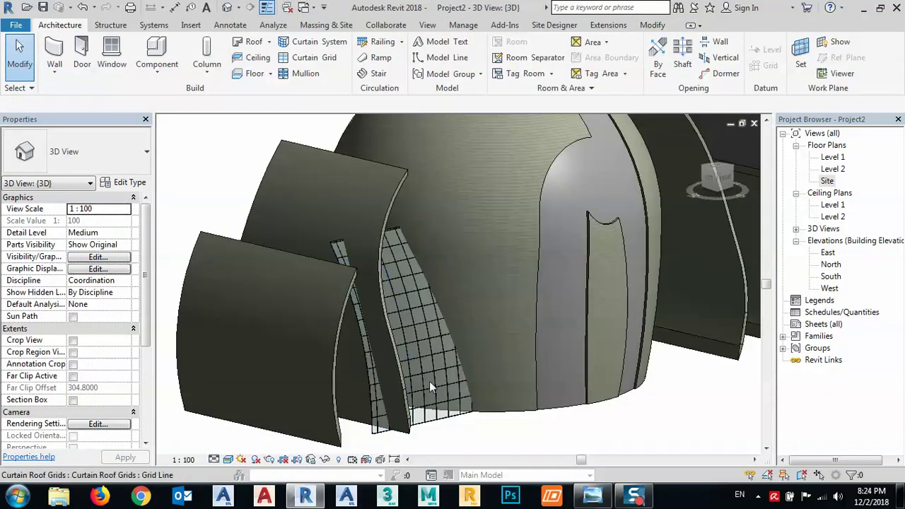
pyautogui.keyDown('shift'); pyautogui.moveTo(429, 381); pyautogui.dragTo(463, 339, button='middle'); pyautogui.keyUp('shift')
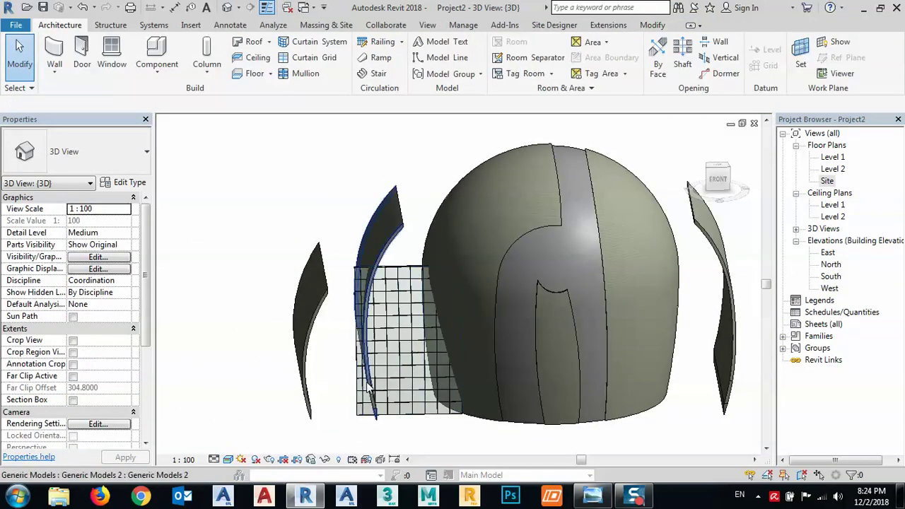
pyautogui.click(718, 182)
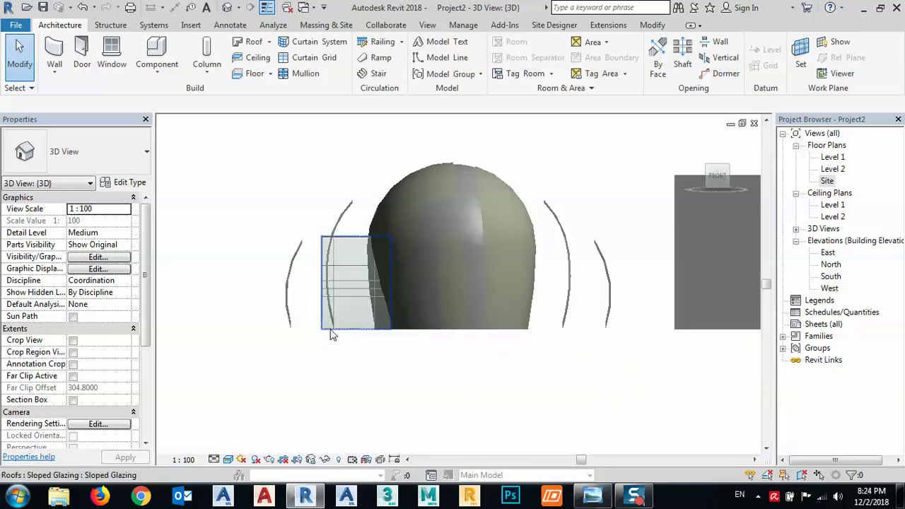
pyautogui.scroll(3, 333, 340)
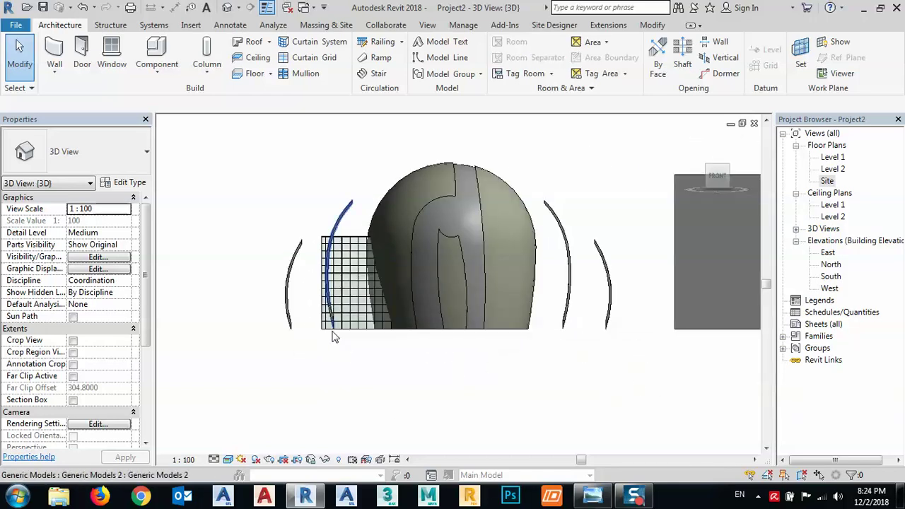
pyautogui.click(163, 78)
# Step: Create a Generic Models in-place model and start a void extrusion in it
pyautogui.click(182, 128)
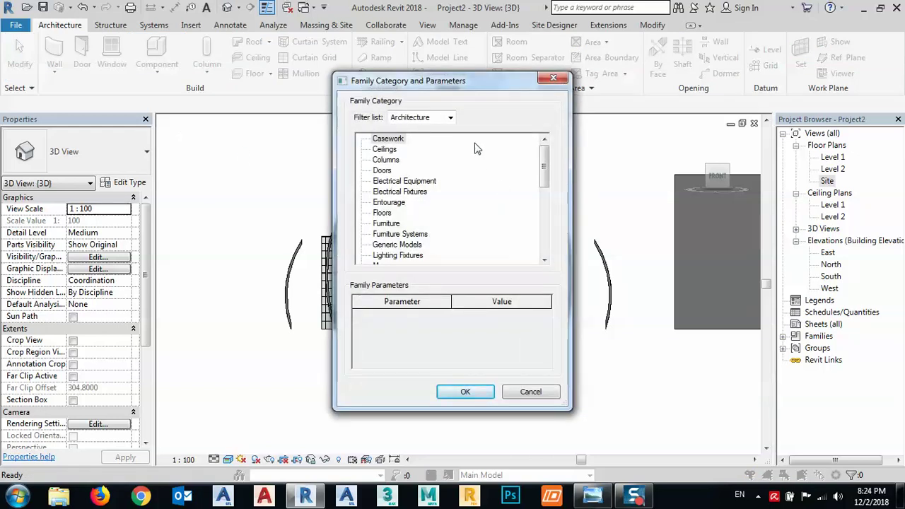
pyautogui.doubleClick(391, 246)
pyautogui.click(450, 270)
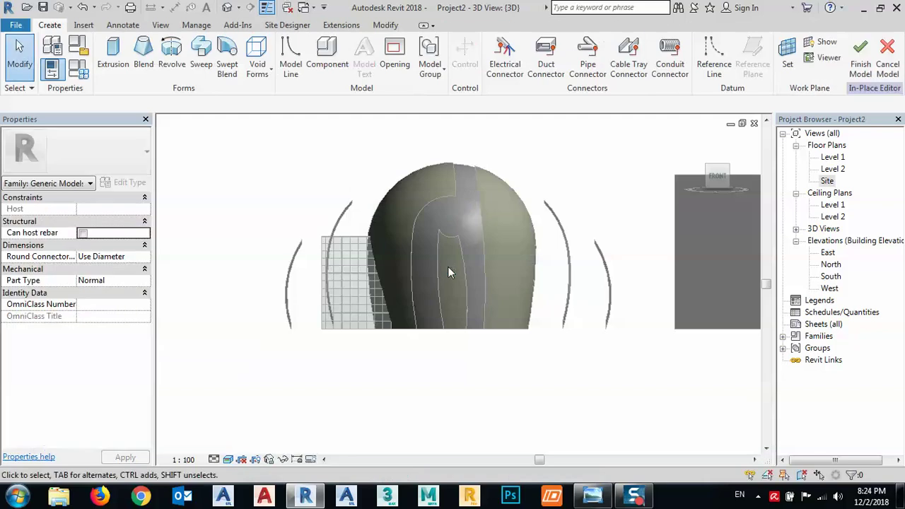
pyautogui.click(257, 57)
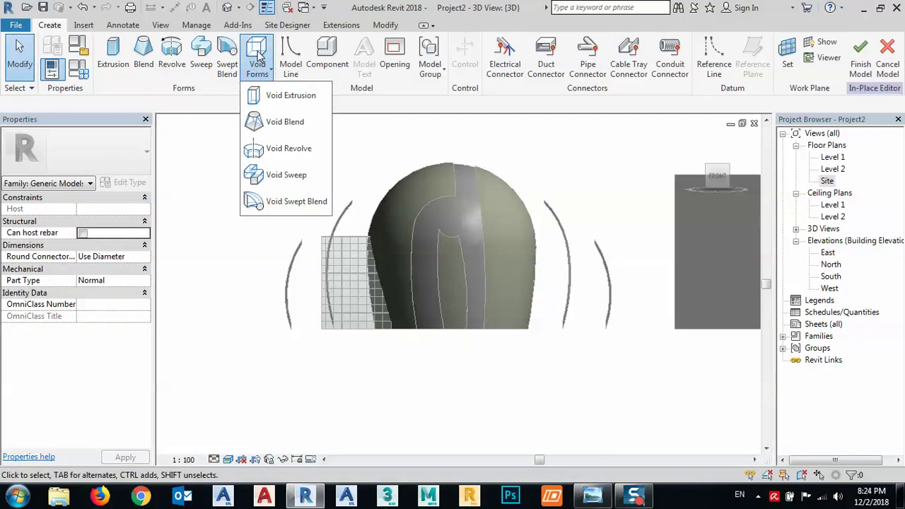
pyautogui.click(282, 96)
# Step: Orbit to the glazing corner and check the existing sketch line at the roof corner
pyautogui.click(517, 72)
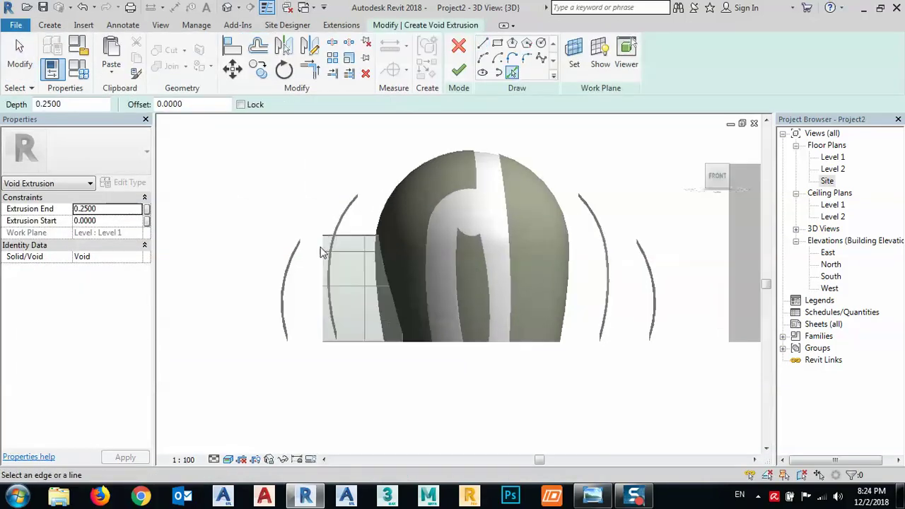
pyautogui.scroll(6, 335, 343)
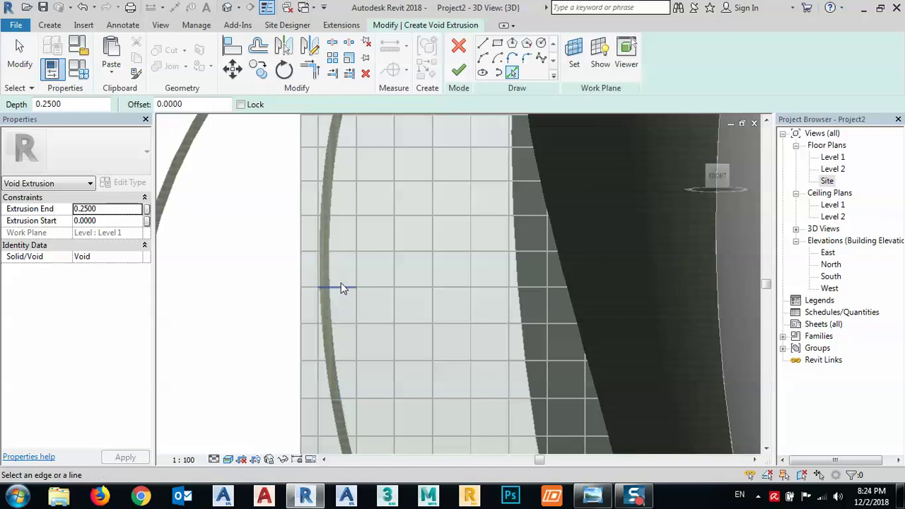
pyautogui.scroll(-5, 327, 249)
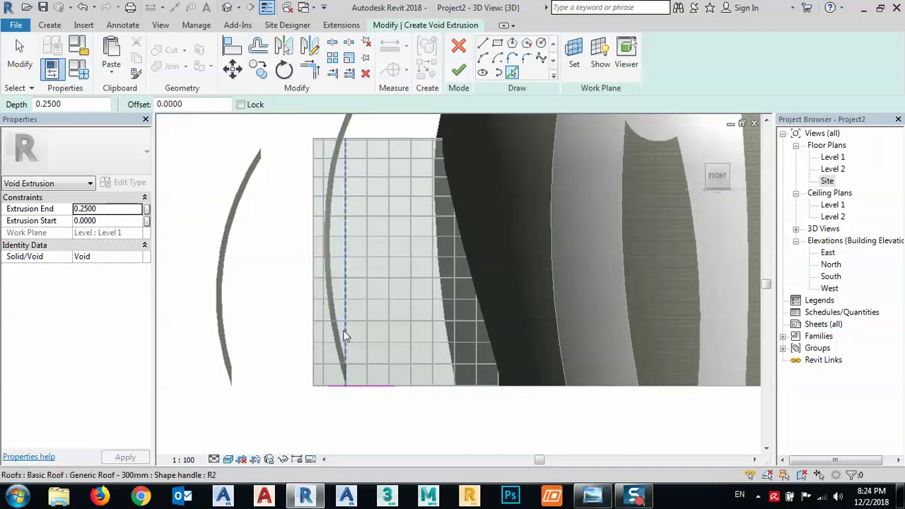
pyautogui.moveTo(345, 335)
pyautogui.keyDown('shift'); pyautogui.mouseDown(button='middle')
pyautogui.moveTo(394, 391)
pyautogui.moveTo(358, 400)
pyautogui.mouseUp(button='middle'); pyautogui.keyUp('shift')
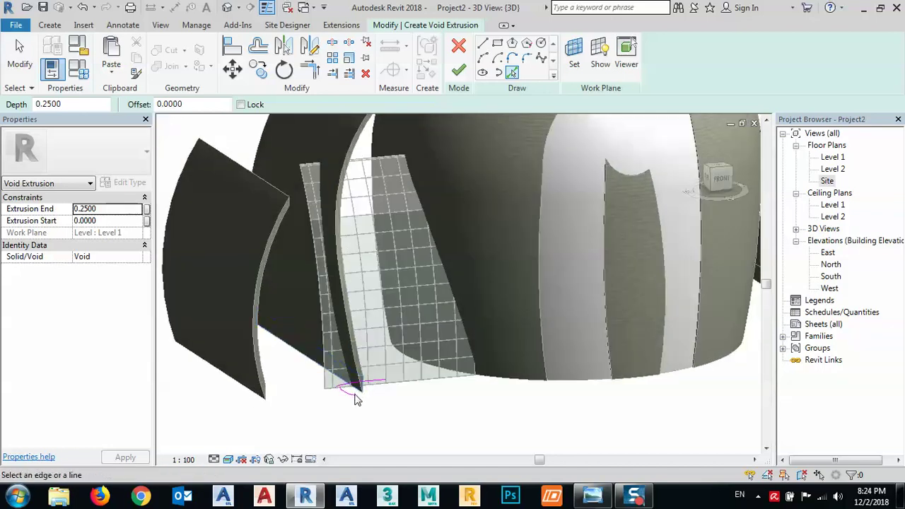
pyautogui.scroll(5, 357, 400)
pyautogui.press('Escape')
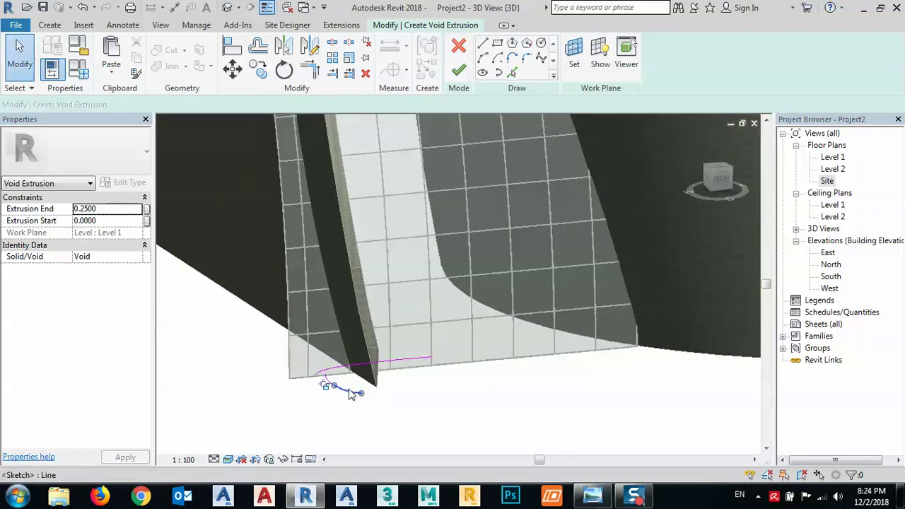
pyautogui.click(330, 385)
pyautogui.click(339, 392)
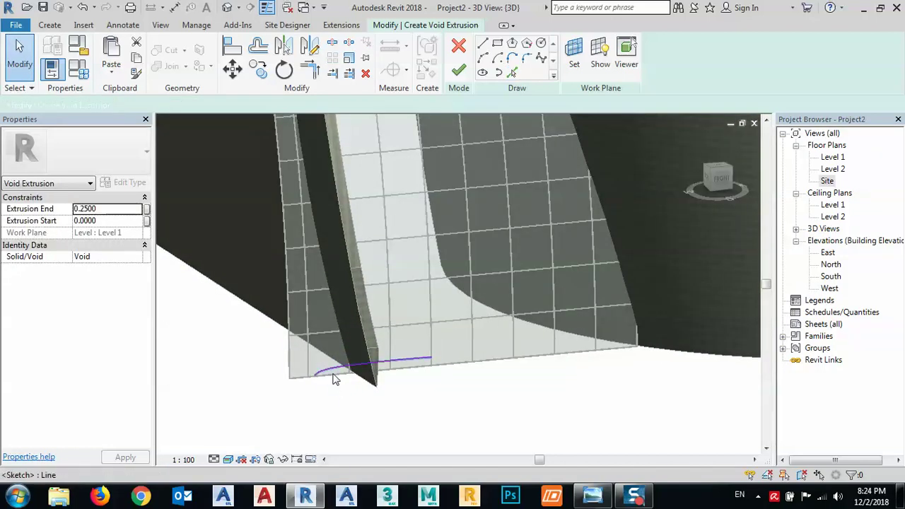
pyautogui.scroll(-5, 332, 376)
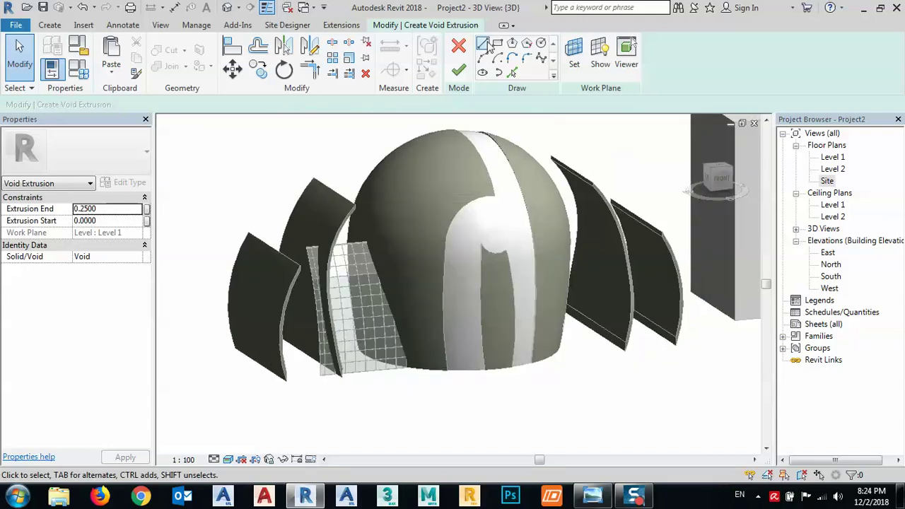
# Step: Set the void's work plane by picking the grey box face
pyautogui.click(575, 53)
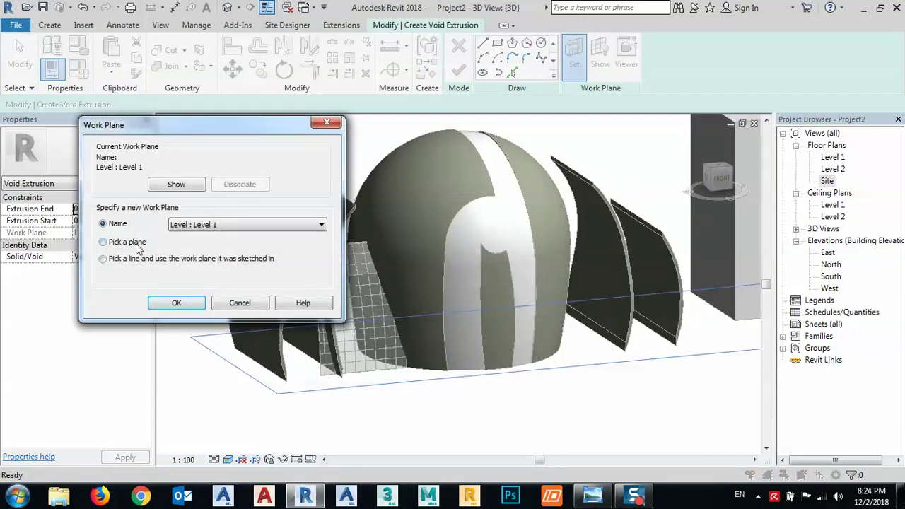
pyautogui.click(174, 303)
pyautogui.scroll(-2, 165, 319)
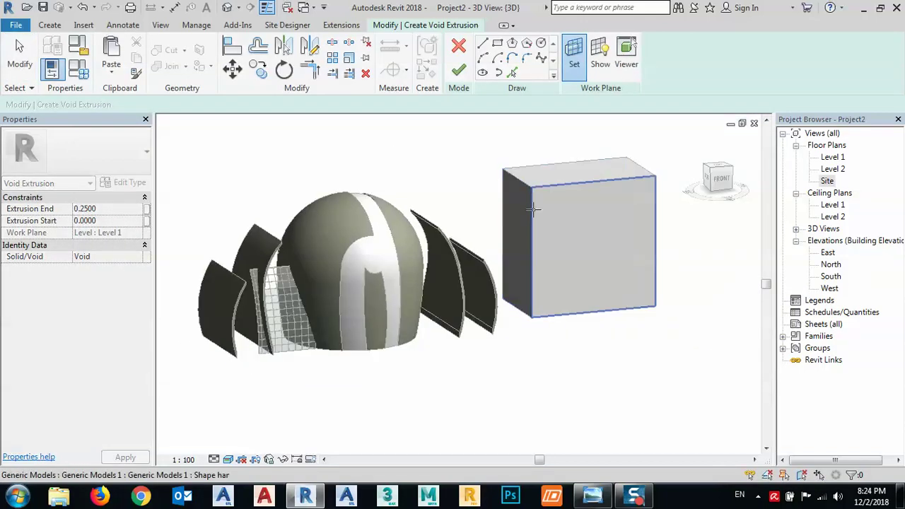
pyautogui.click(534, 207)
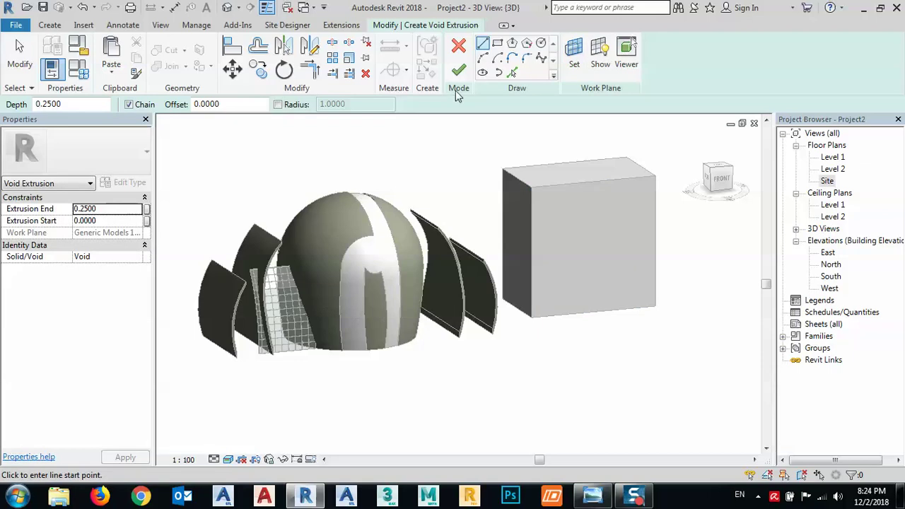
# Step: Trace the fin's curved edge and the roof edge as picked sketch lines
pyautogui.click(509, 72)
pyautogui.scroll(6, 273, 347)
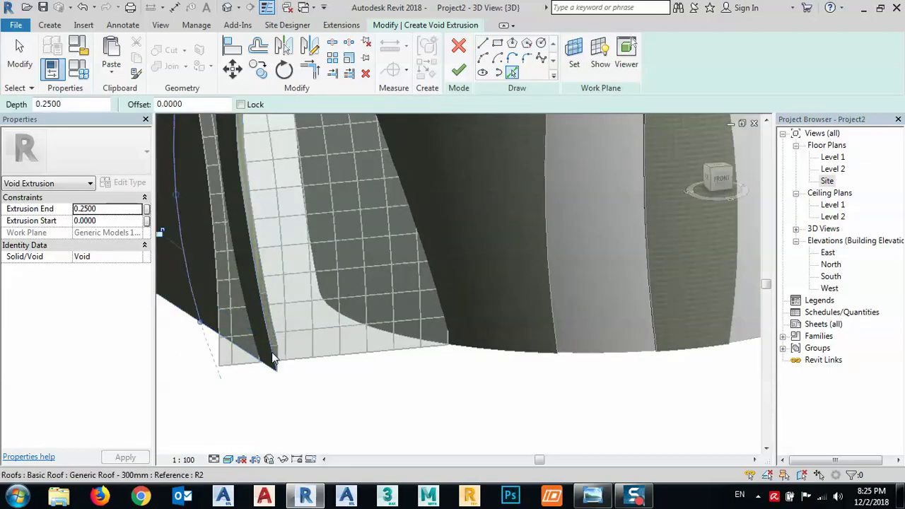
pyautogui.click(271, 352)
pyautogui.scroll(-5, 348, 384)
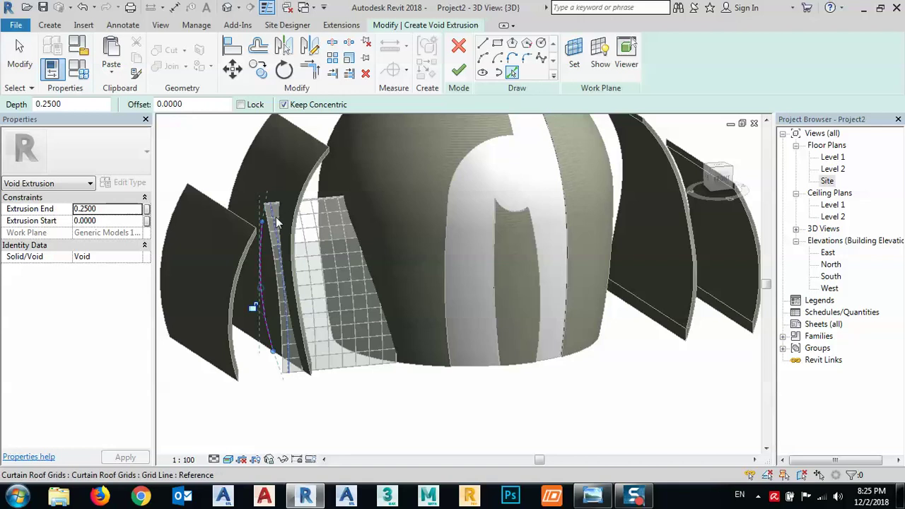
pyautogui.keyDown('shift'); pyautogui.moveTo(279, 221); pyautogui.dragTo(298, 243, button='middle'); pyautogui.keyUp('shift')
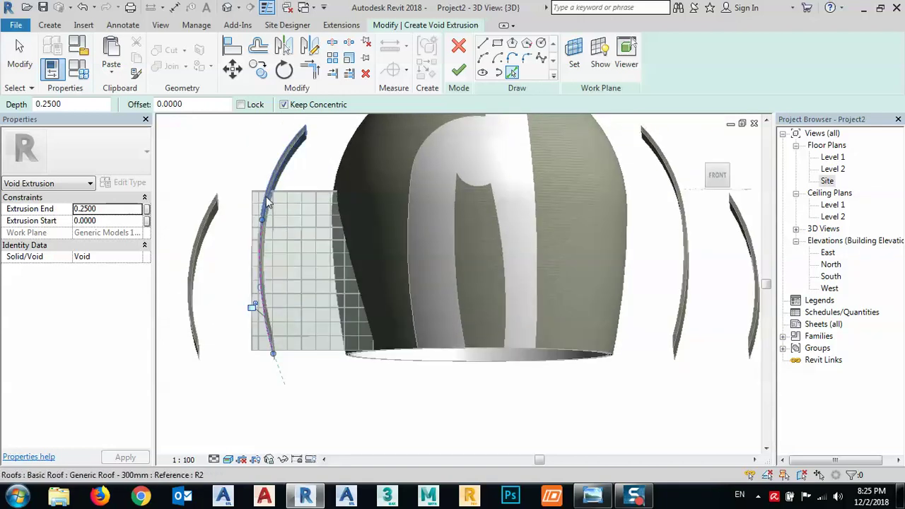
pyautogui.scroll(5, 268, 225)
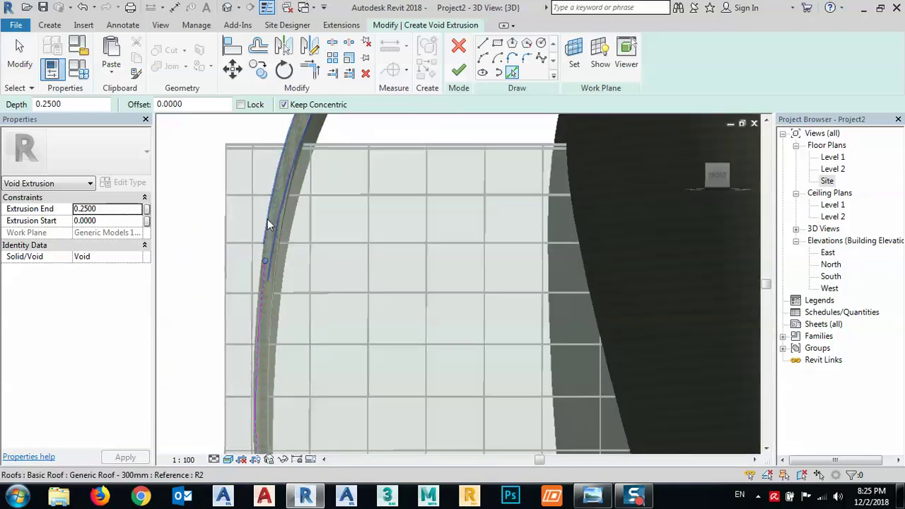
pyautogui.click(268, 225)
pyautogui.keyDown('shift'); pyautogui.moveTo(297, 284); pyautogui.dragTo(325, 311, button='middle'); pyautogui.keyUp('shift')
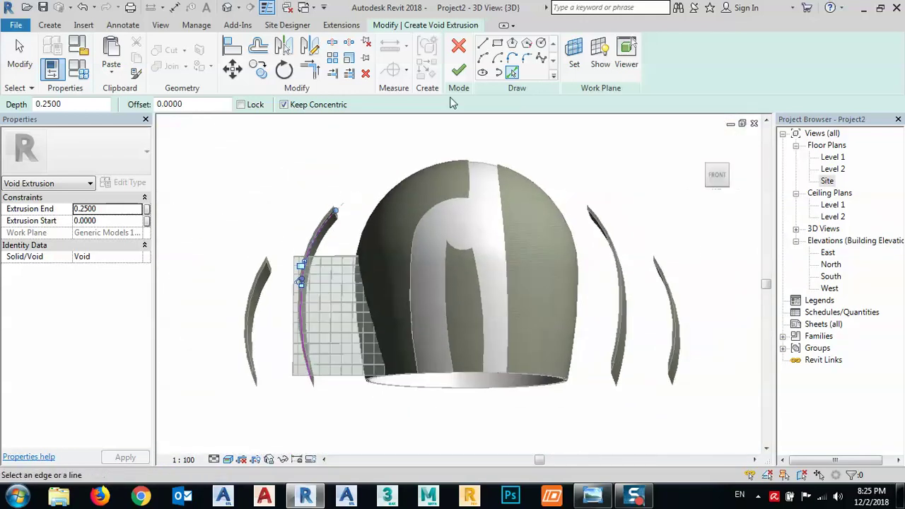
# Step: Draw straight lines from the arc's top end to close the void outline
pyautogui.click(483, 43)
pyautogui.scroll(4, 333, 205)
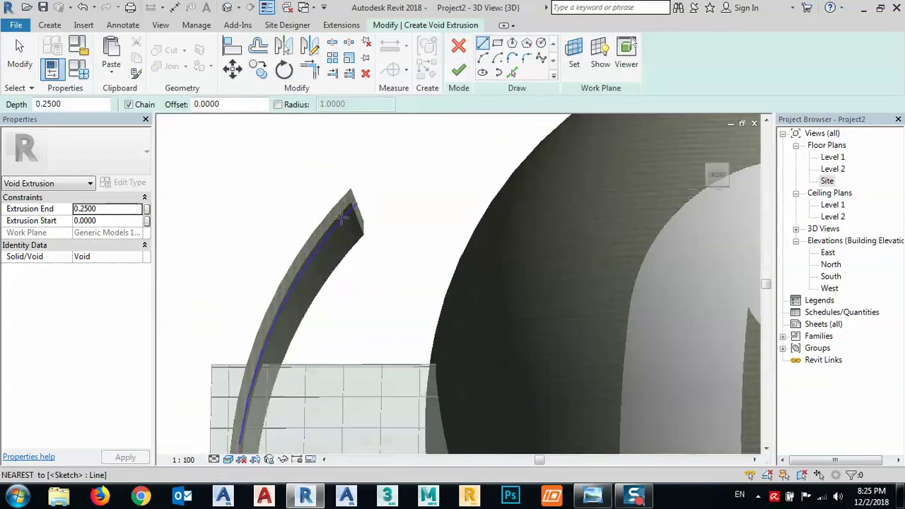
pyautogui.click(357, 200)
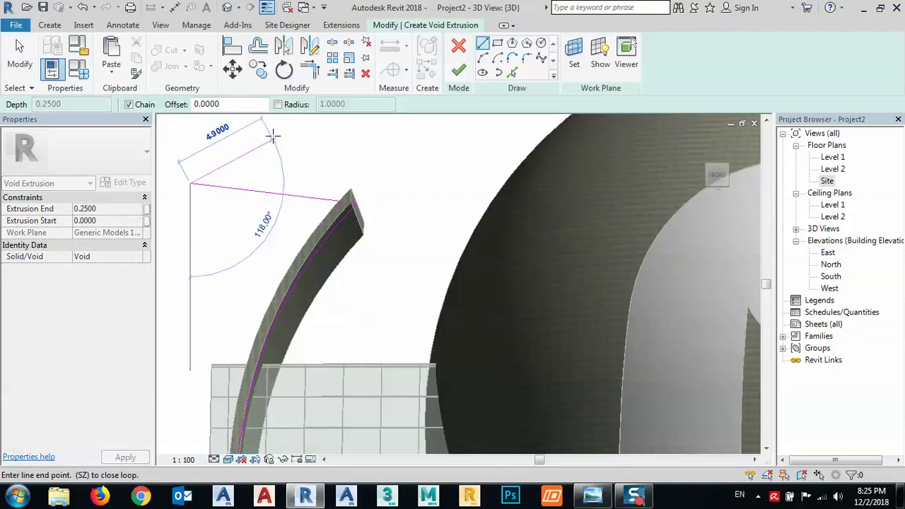
pyautogui.scroll(-5, 273, 137)
pyautogui.click(249, 150)
pyautogui.click(237, 354)
pyautogui.scroll(6, 246, 333)
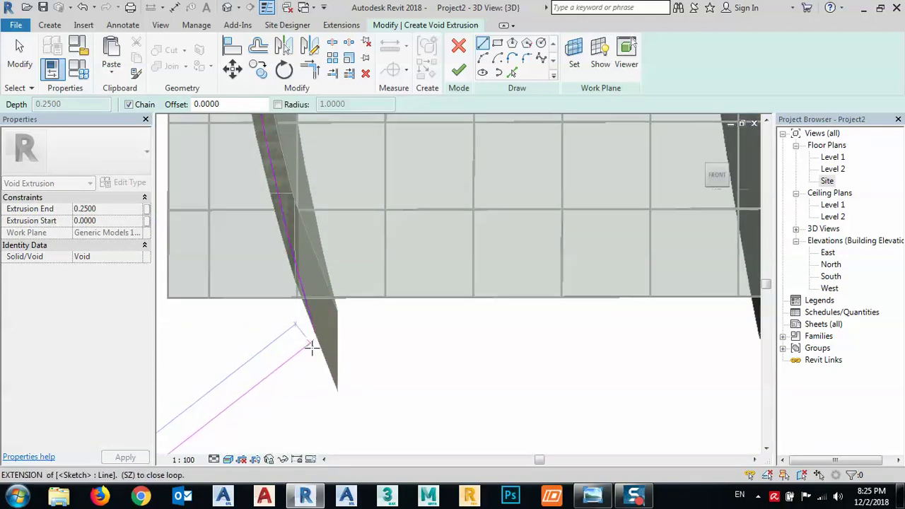
pyautogui.click(314, 333)
pyautogui.scroll(-6, 372, 336)
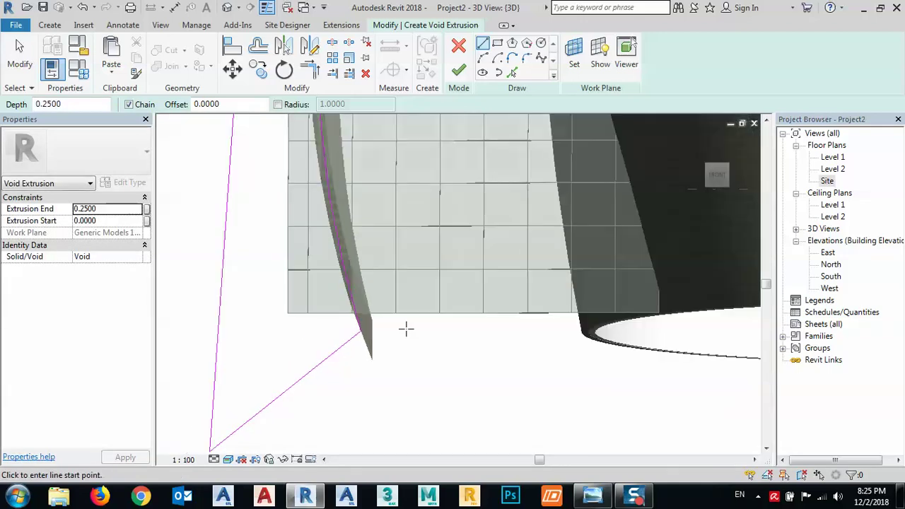
# Step: Finish the void sketch and drag both extrusion faces out past the glazing
pyautogui.click(462, 71)
pyautogui.moveTo(371, 310)
pyautogui.keyDown('shift'); pyautogui.mouseDown(button='middle')
pyautogui.moveTo(445, 410)
pyautogui.moveTo(457, 402)
pyautogui.mouseUp(button='middle'); pyautogui.keyUp('shift')
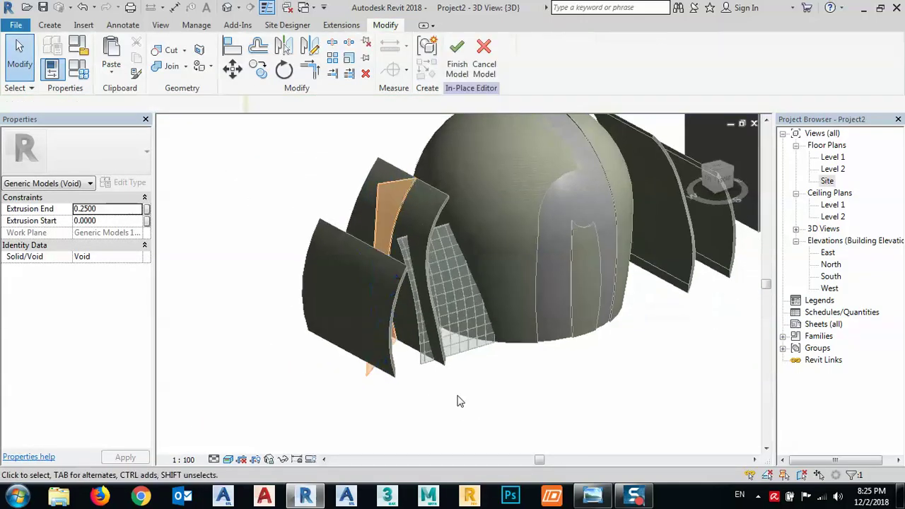
pyautogui.click(457, 402)
pyautogui.click(378, 217)
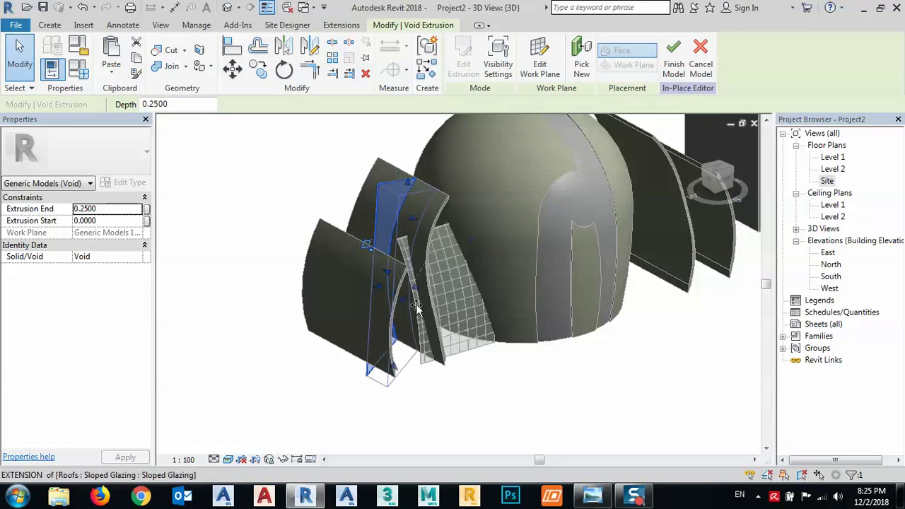
pyautogui.moveTo(416, 304); pyautogui.dragTo(498, 375)
pyautogui.moveTo(385, 271); pyautogui.dragTo(273, 210)
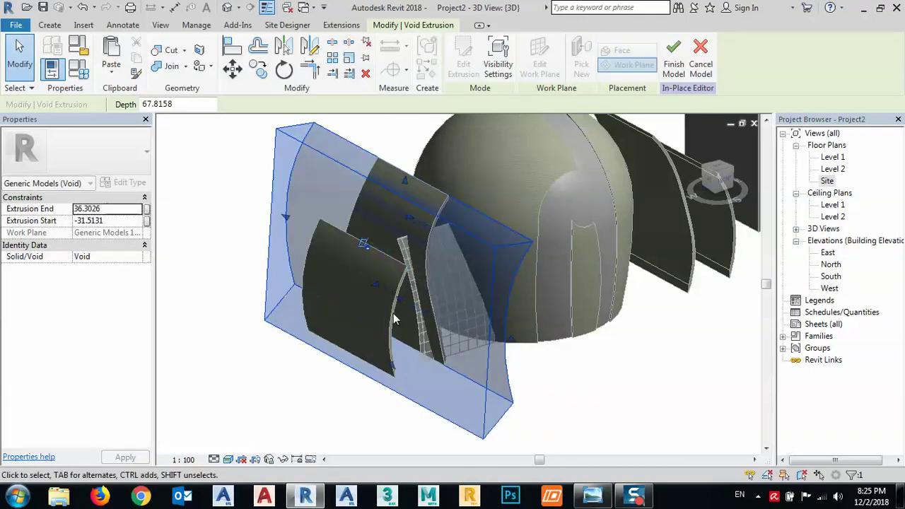
# Step: Cut the sloped glazing with the void, deleting the mullion that can't be rebuilt
pyautogui.click(171, 50)
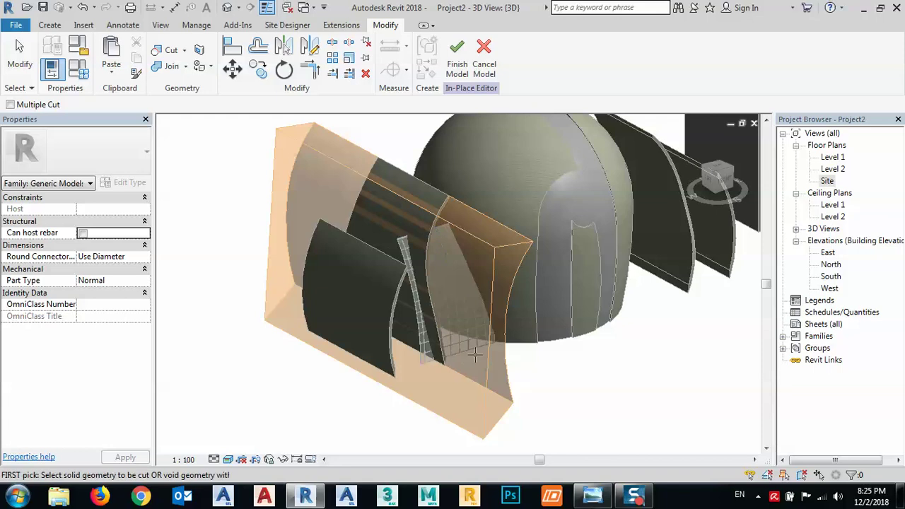
pyautogui.click(483, 377)
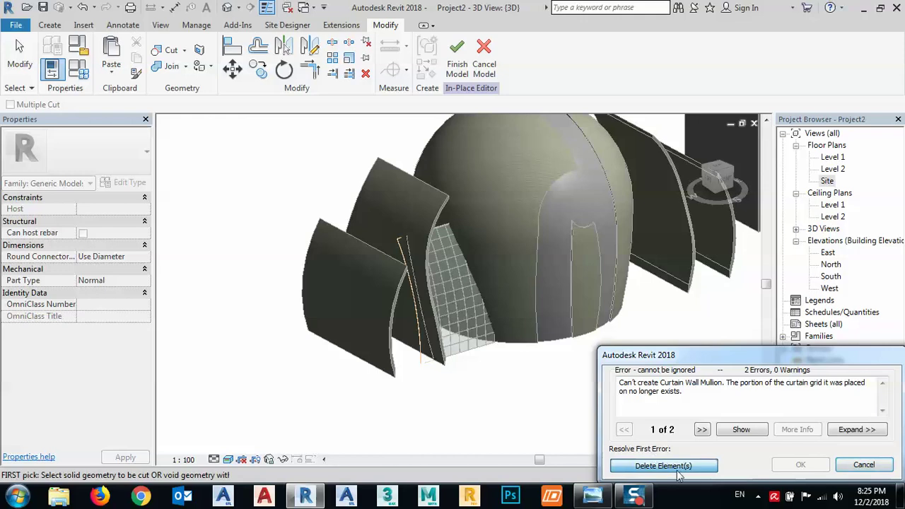
pyautogui.click(663, 465)
pyautogui.keyDown('shift'); pyautogui.moveTo(574, 416); pyautogui.dragTo(450, 396, button='middle'); pyautogui.keyUp('shift')
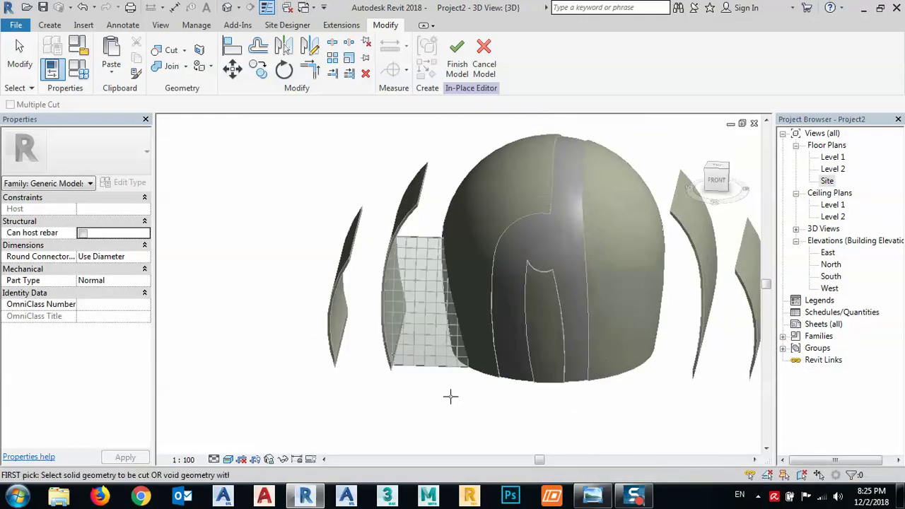
pyautogui.keyDown('shift'); pyautogui.moveTo(428, 305); pyautogui.dragTo(433, 322, button='middle'); pyautogui.keyUp('shift')
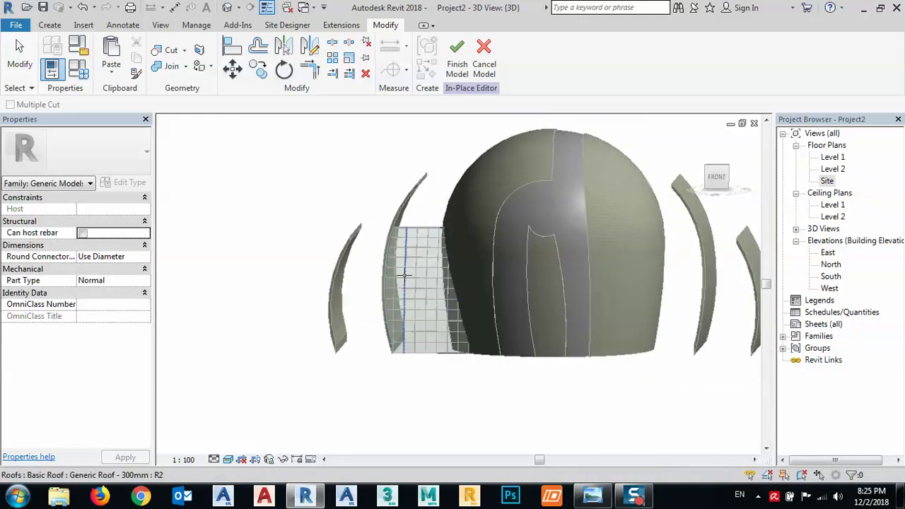
# Step: Finish the in-place model and zoom in to inspect the trimmed sloped glazing
pyautogui.click(457, 56)
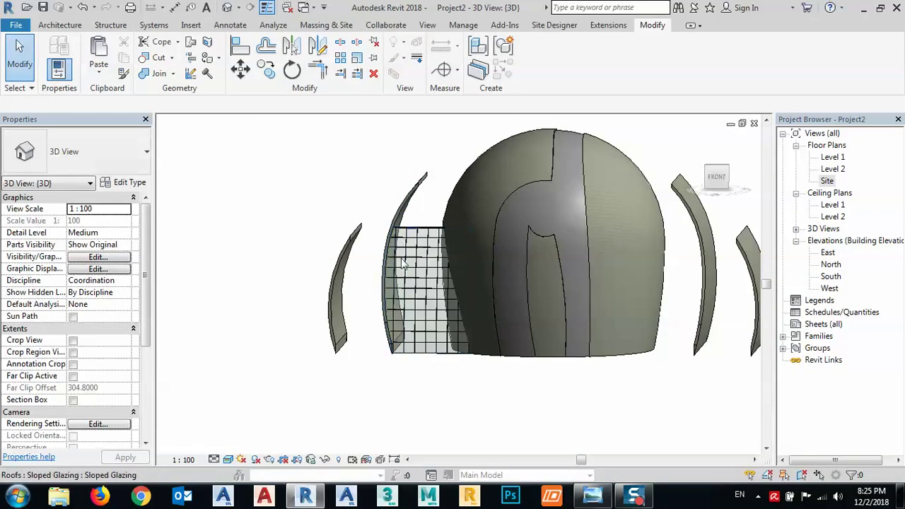
pyautogui.scroll(3, 418, 306)
pyautogui.scroll(-5, 417, 306)
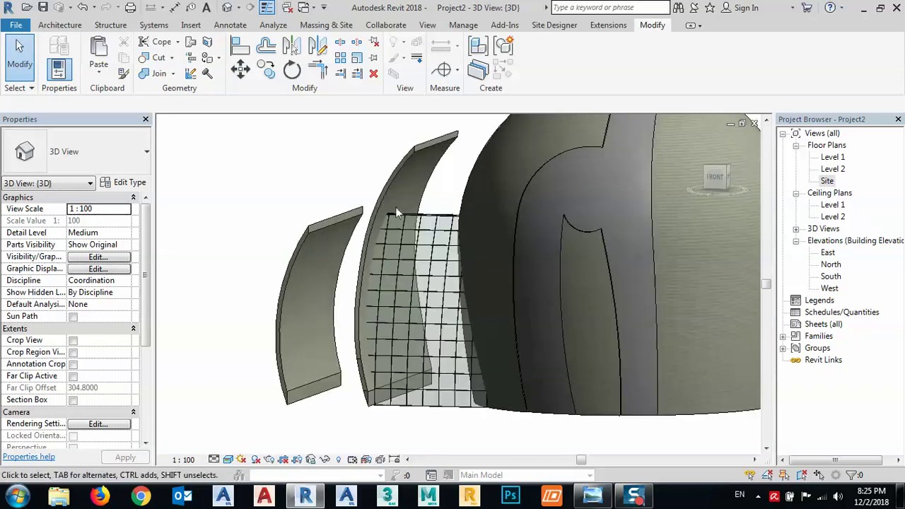
pyautogui.keyDown('shift'); pyautogui.moveTo(393, 303); pyautogui.dragTo(397, 245, button='middle'); pyautogui.keyUp('shift')
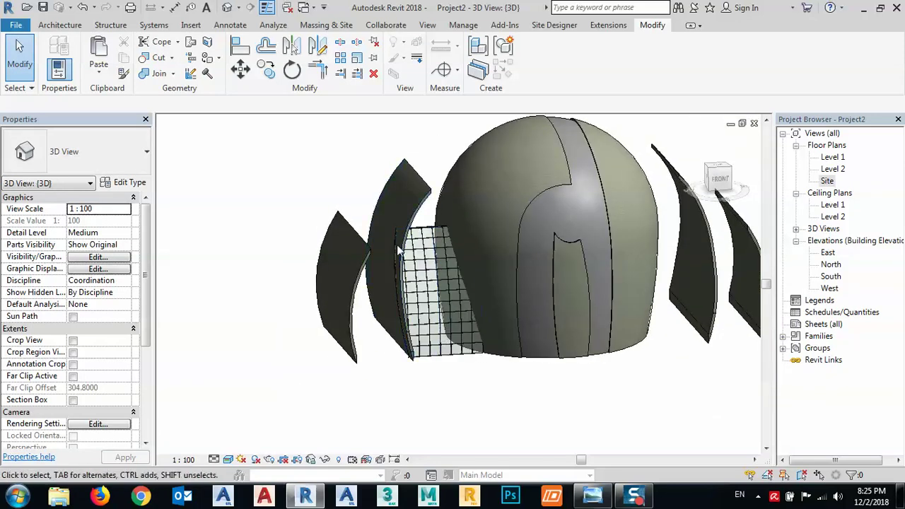
pyautogui.scroll(5, 393, 234)
pyautogui.scroll(2, 389, 239)
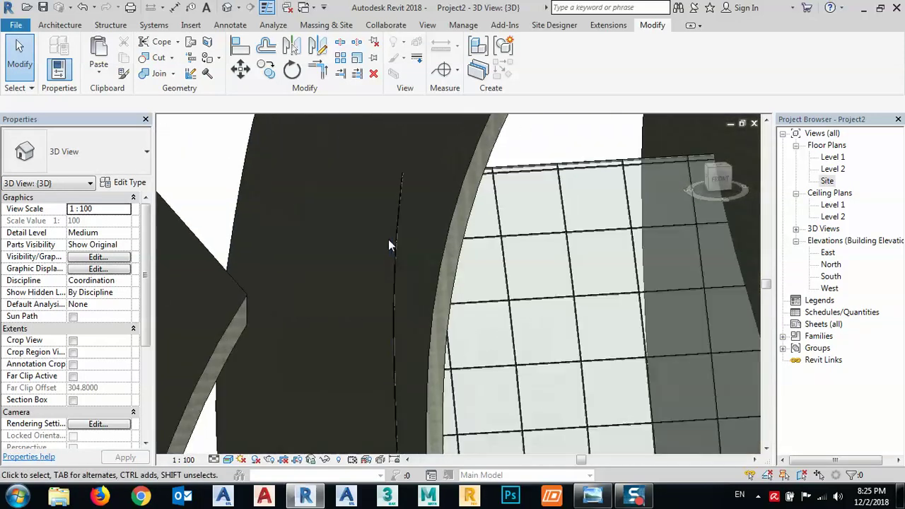
pyautogui.scroll(-2, 407, 208)
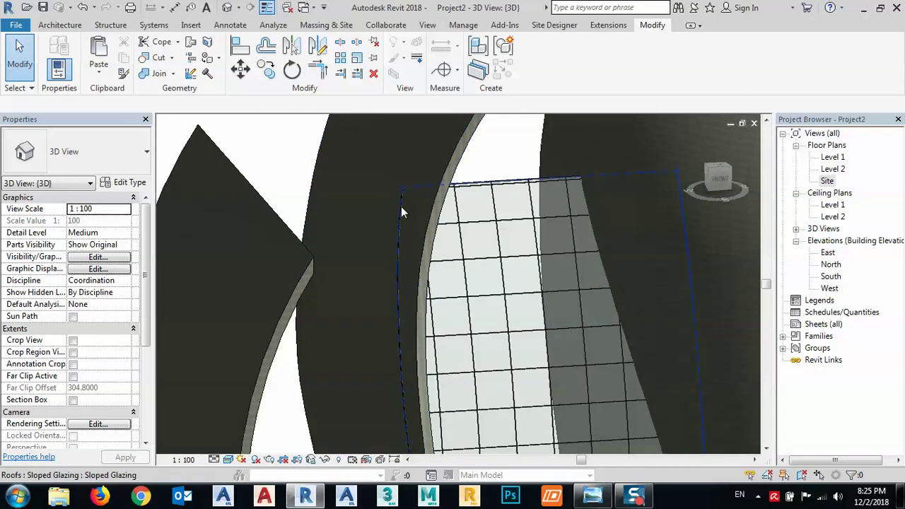
pyautogui.click(401, 210)
pyautogui.scroll(-5, 396, 240)
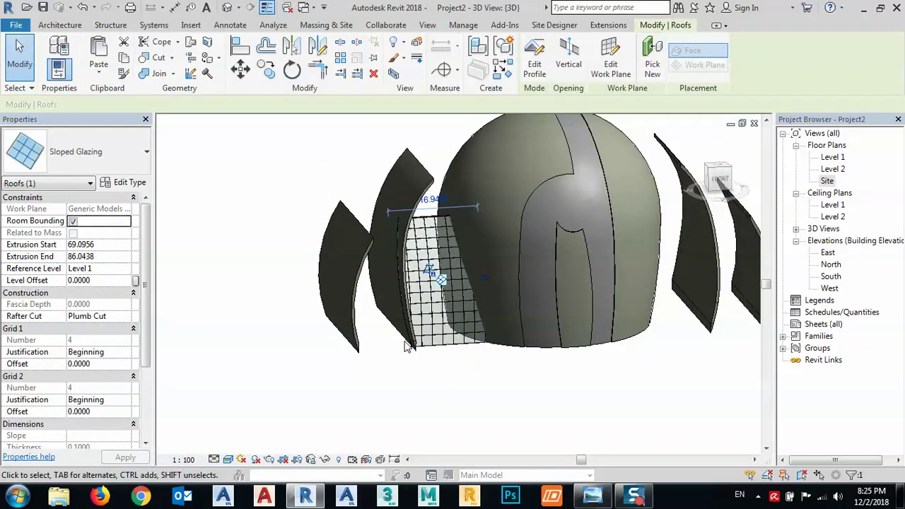
pyautogui.press('Escape')
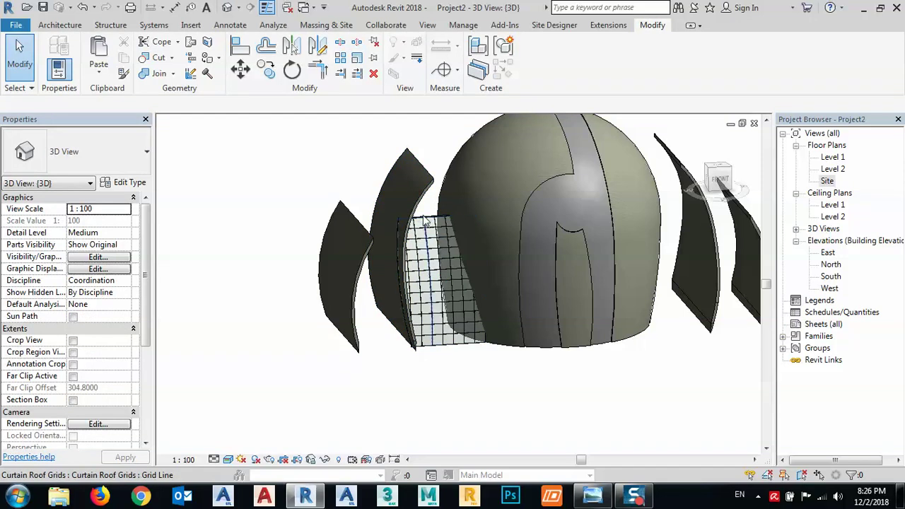
pyautogui.scroll(4, 400, 237)
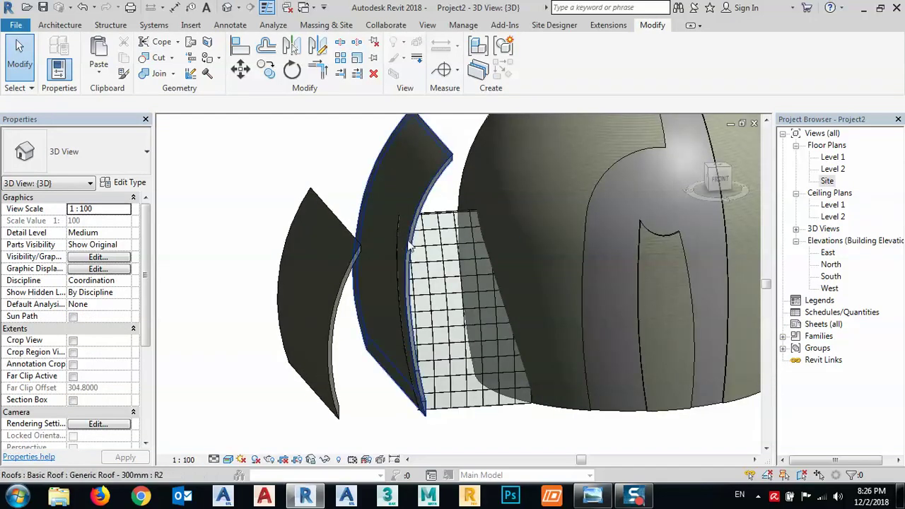
pyautogui.click(419, 200)
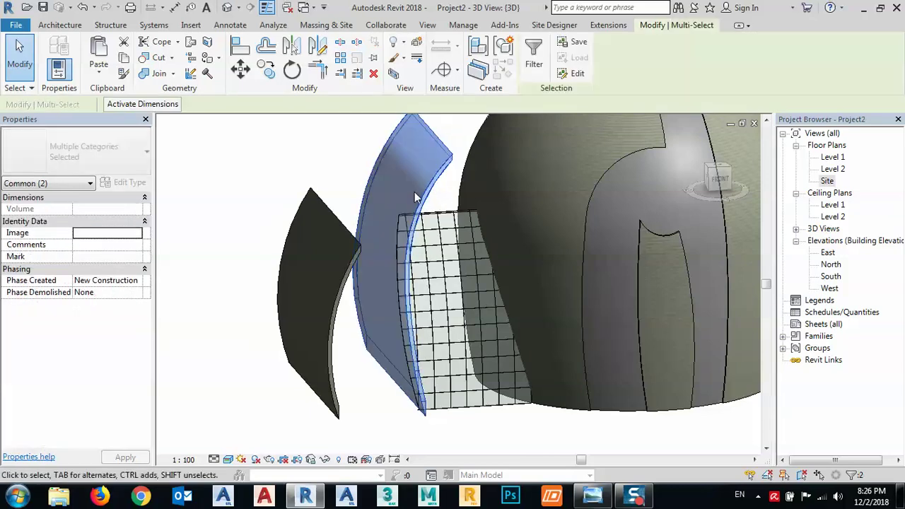
pyautogui.click(431, 423)
pyautogui.click(715, 172)
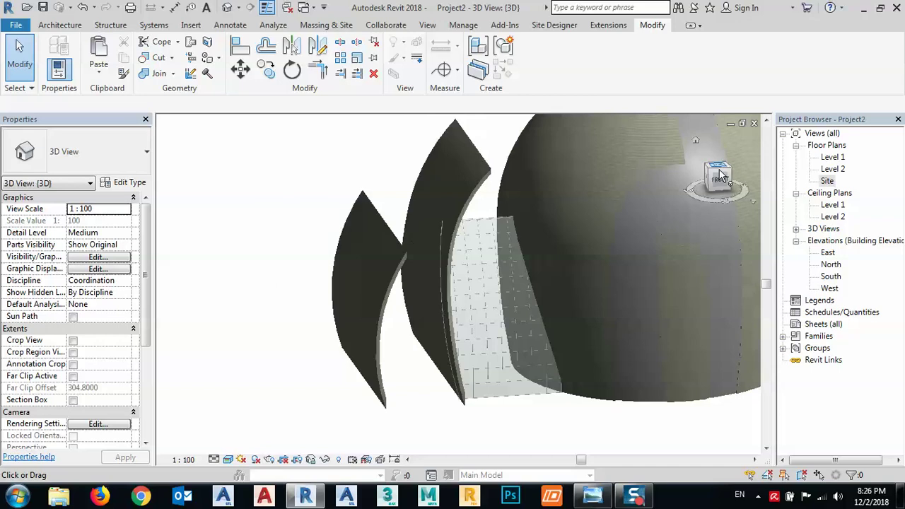
pyautogui.scroll(5, 353, 291)
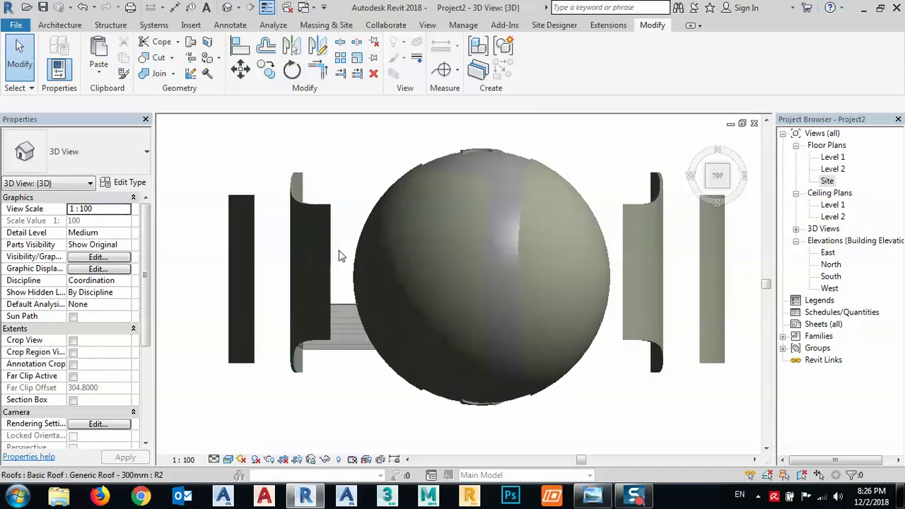
pyautogui.moveTo(347, 186); pyautogui.dragTo(220, 218)
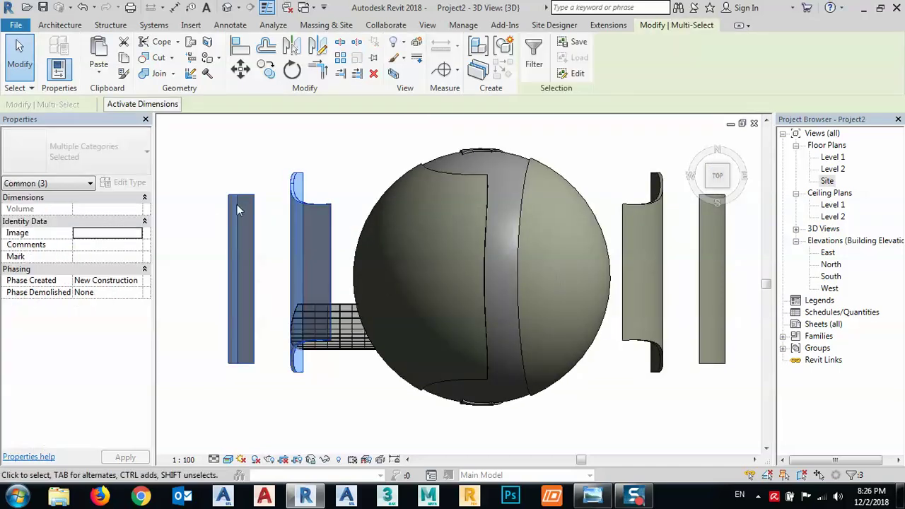
pyautogui.click(244, 73)
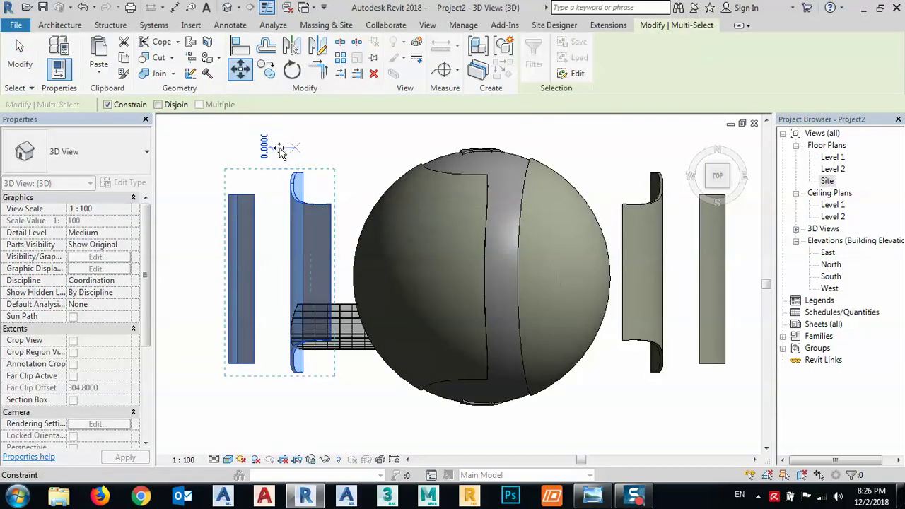
pyautogui.press('Escape')
pyautogui.press('Escape')
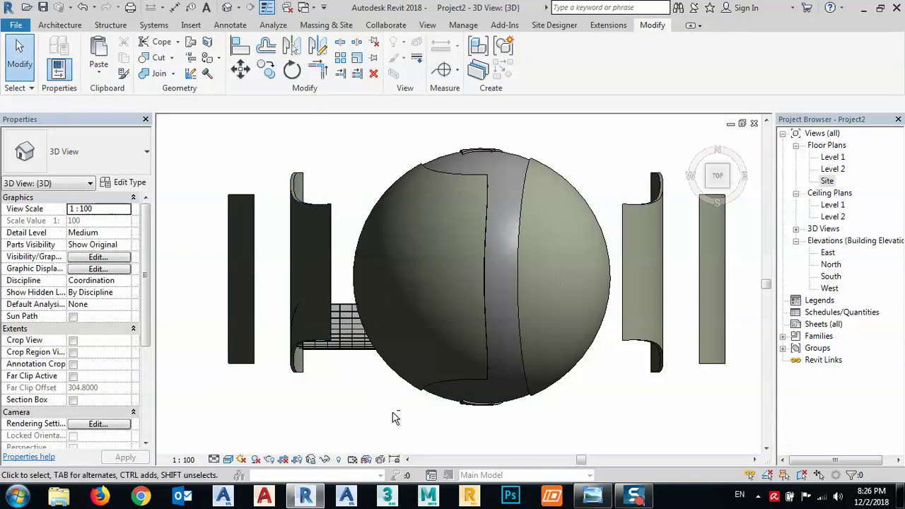
pyautogui.keyDown('shift'); pyautogui.moveTo(396, 420); pyautogui.dragTo(297, 368, button='middle'); pyautogui.keyUp('shift')
pyautogui.scroll(5, 293, 370)
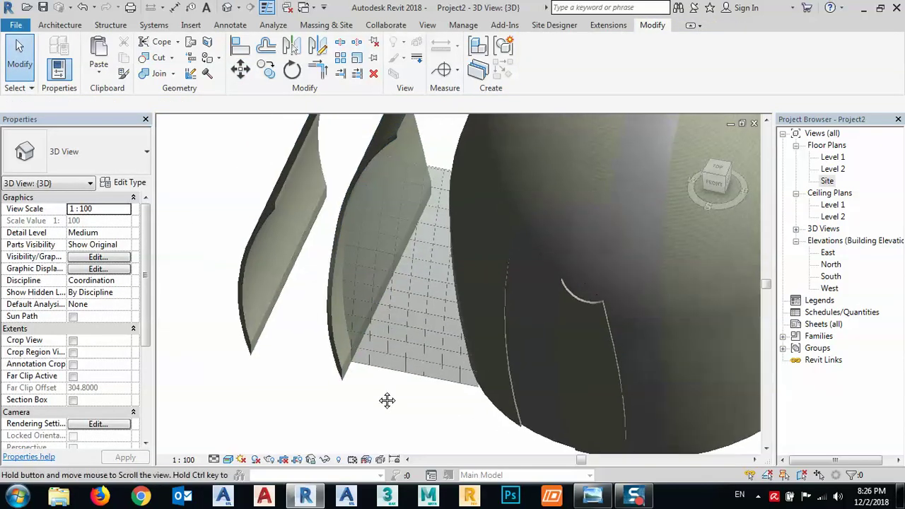
pyautogui.scroll(2, 362, 370)
pyautogui.click(366, 371)
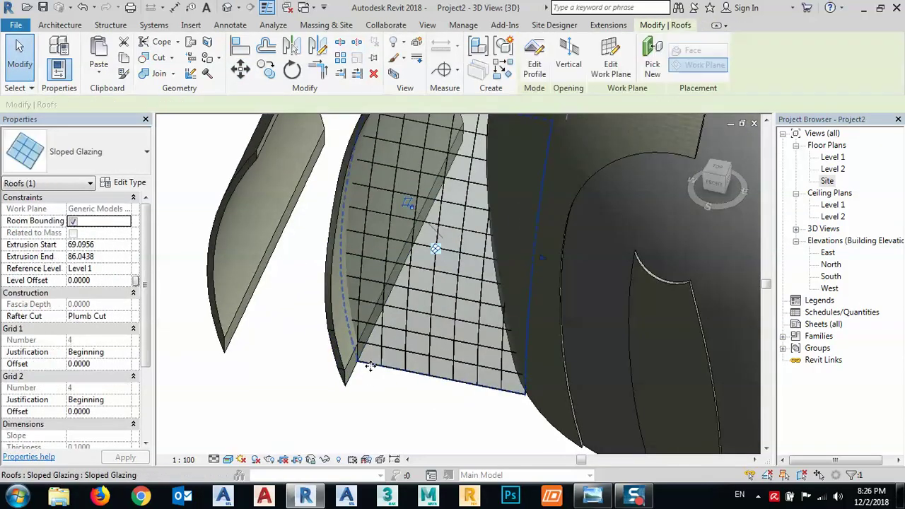
pyautogui.click(503, 405)
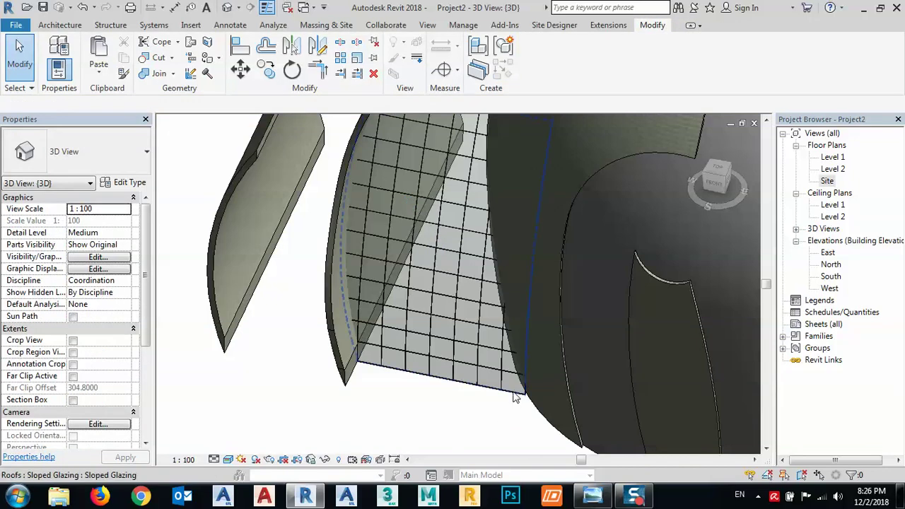
pyautogui.click(516, 399)
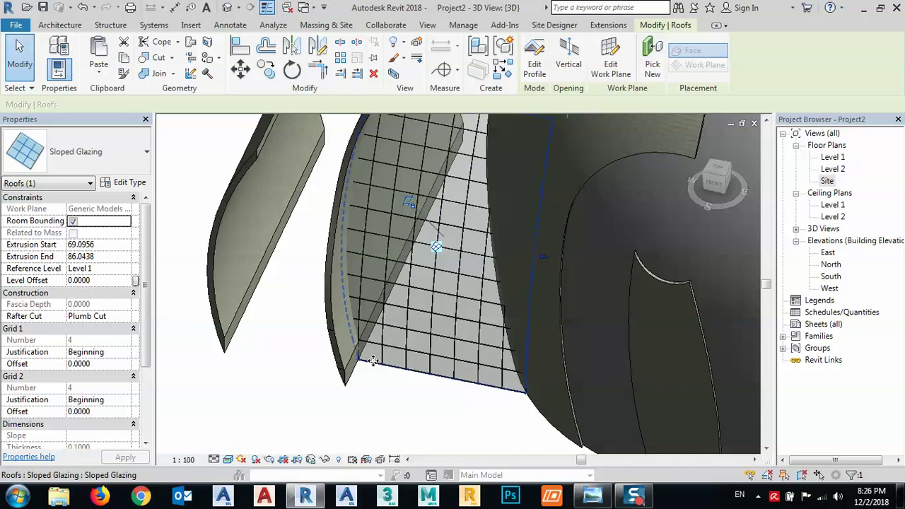
# Step: Enter the glazing's profile sketch, review the dome and fins, then finish edit mode
pyautogui.click(529, 75)
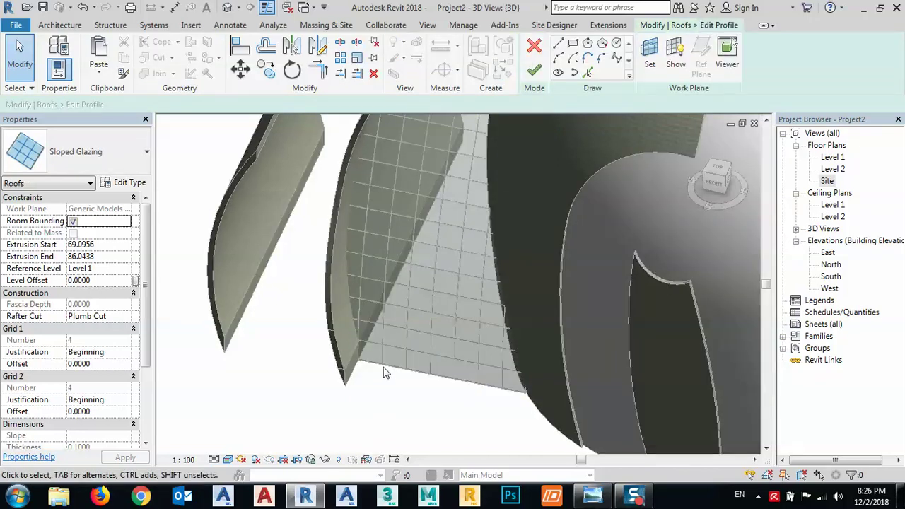
pyautogui.keyDown('shift'); pyautogui.moveTo(401, 385); pyautogui.dragTo(502, 202, button='middle'); pyautogui.keyUp('shift')
pyautogui.scroll(-5, 428, 291)
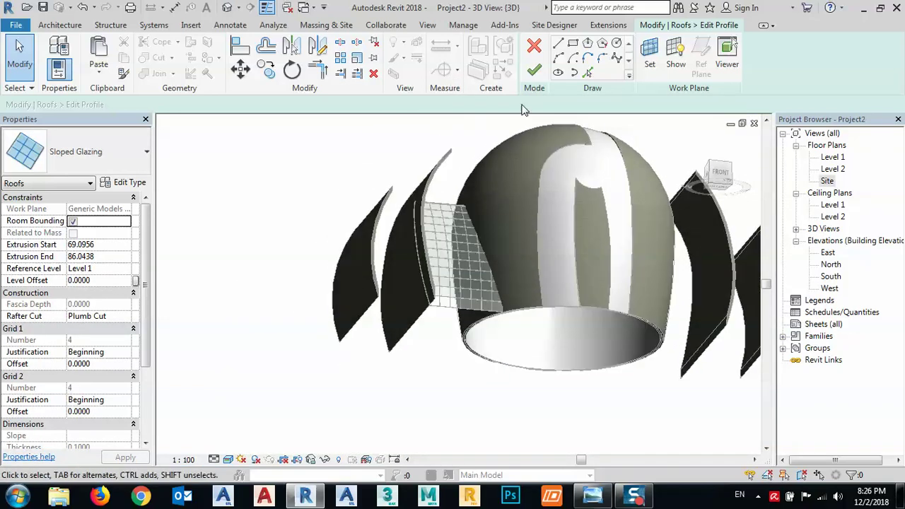
pyautogui.click(536, 69)
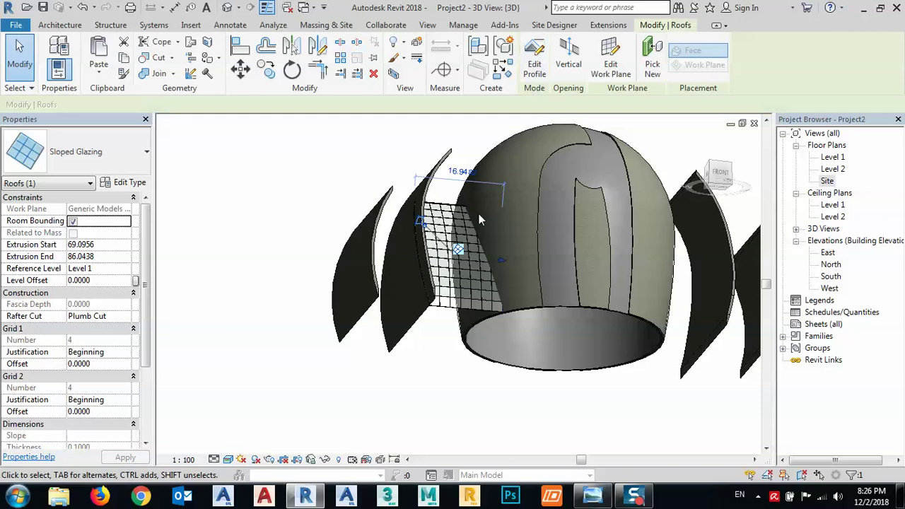
# Step: Orbit around the dome, selecting and deselecting the sloped glazing to inspect it
pyautogui.keyDown('shift'); pyautogui.moveTo(478, 300); pyautogui.dragTo(428, 363, button='middle'); pyautogui.keyUp('shift')
pyautogui.click(524, 370)
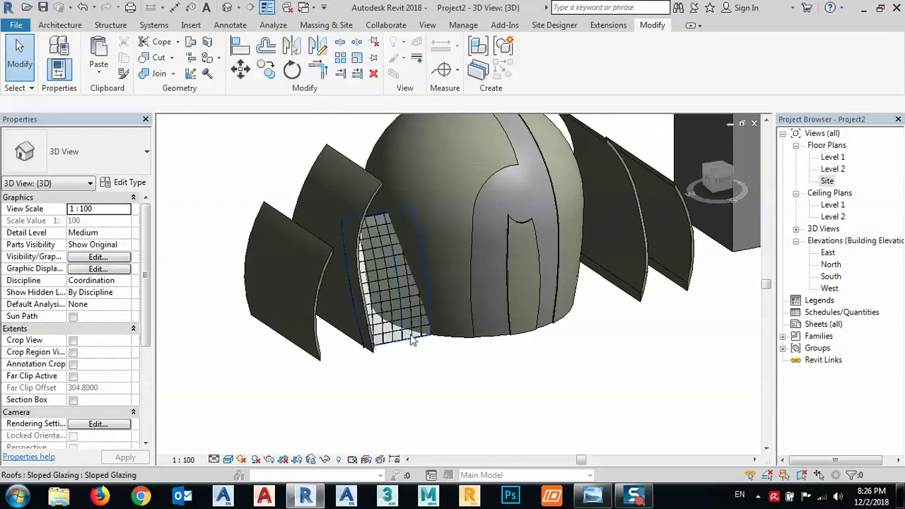
pyautogui.click(413, 342)
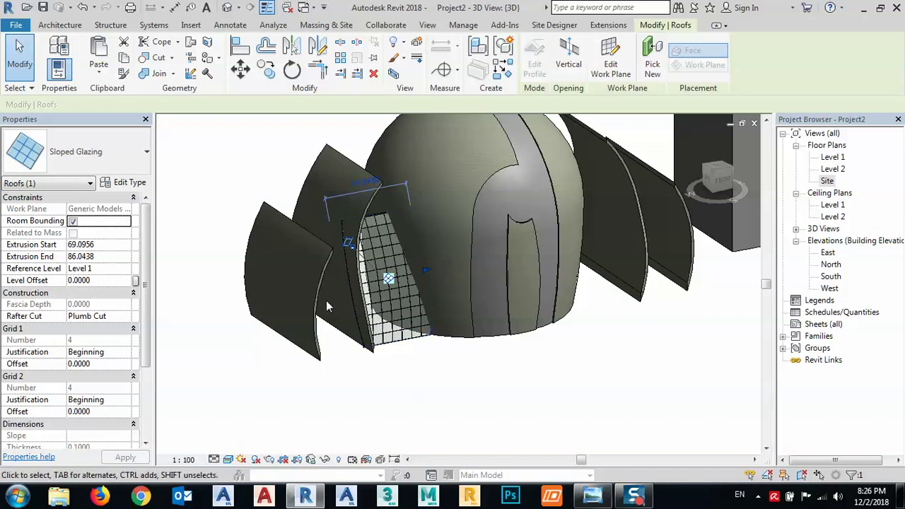
pyautogui.keyDown('shift'); pyautogui.moveTo(367, 370); pyautogui.dragTo(319, 316, button='middle'); pyautogui.keyUp('shift')
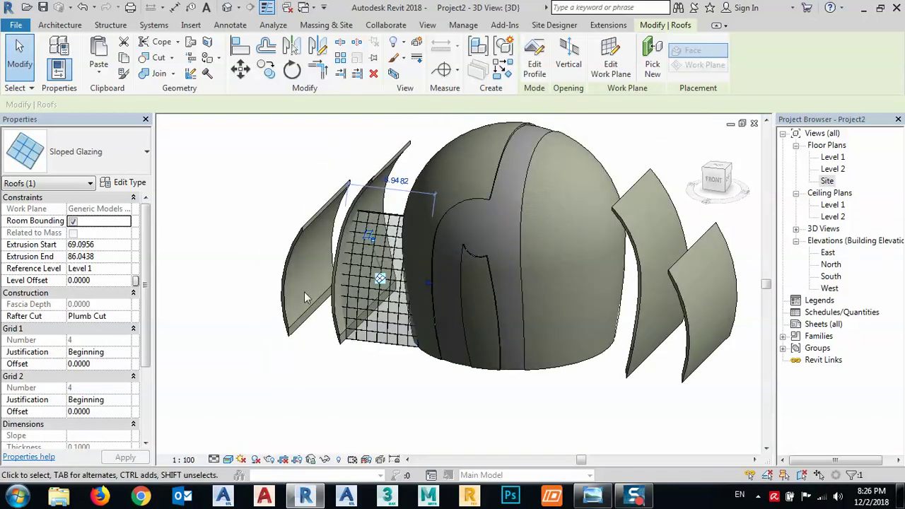
pyautogui.keyDown('shift'); pyautogui.moveTo(306, 335); pyautogui.dragTo(394, 398, button='middle'); pyautogui.keyUp('shift')
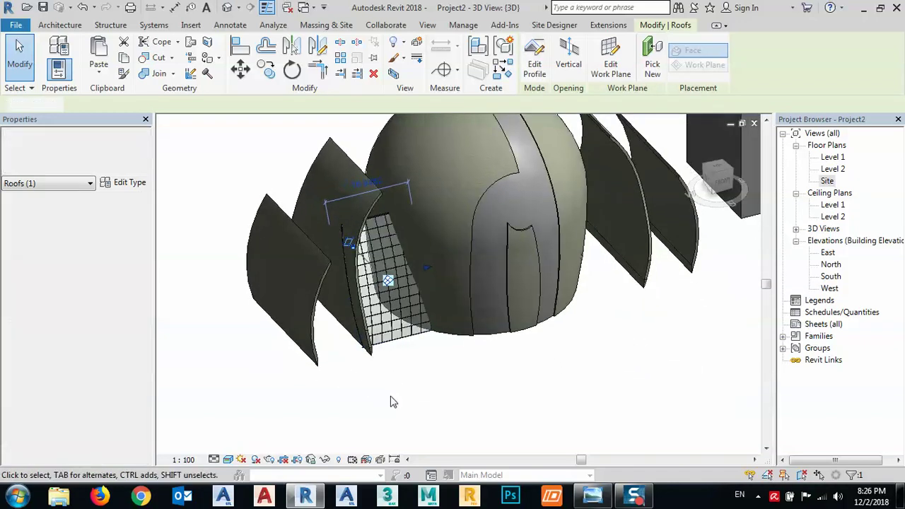
pyautogui.click(394, 398)
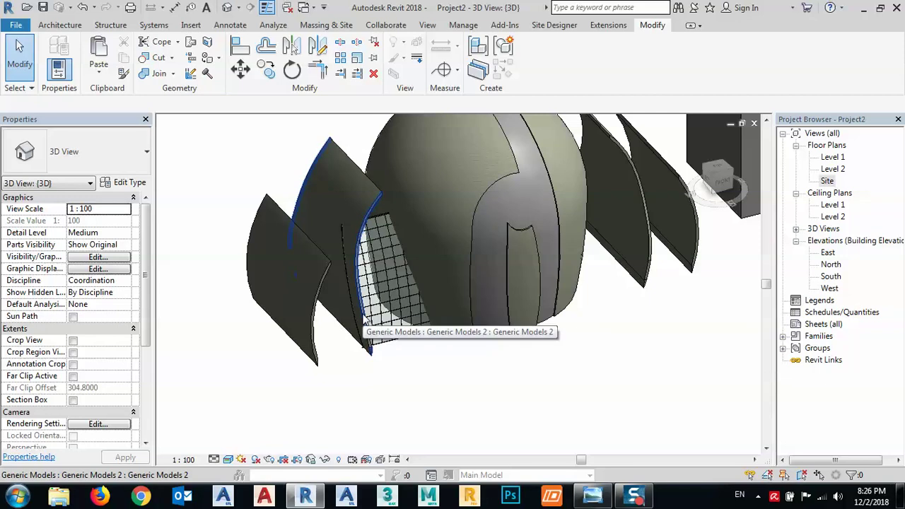
# Step: Start a Roof by Extrusion sketched on the grey box face, referenced to Level 1
pyautogui.click(81, 26)
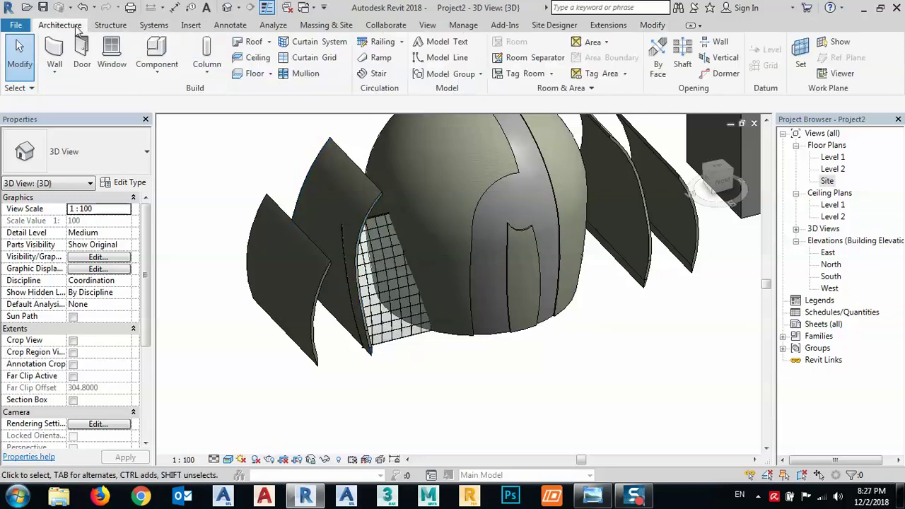
pyautogui.click(270, 43)
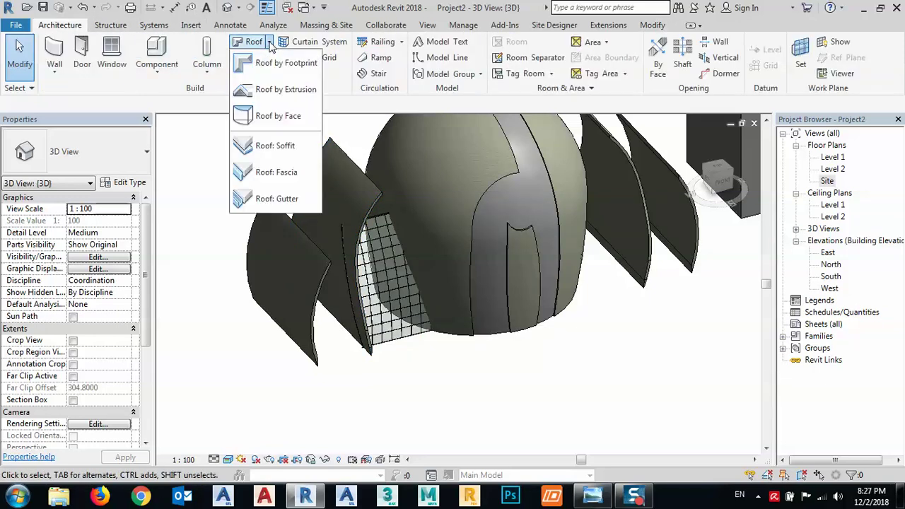
pyautogui.click(273, 90)
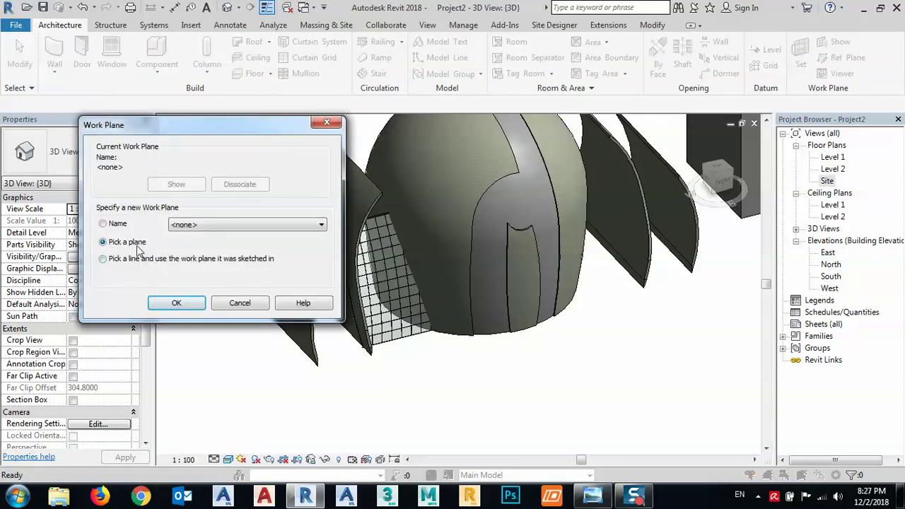
pyautogui.click(177, 303)
pyautogui.moveTo(667, 303); pyautogui.dragTo(522, 263, button='middle')
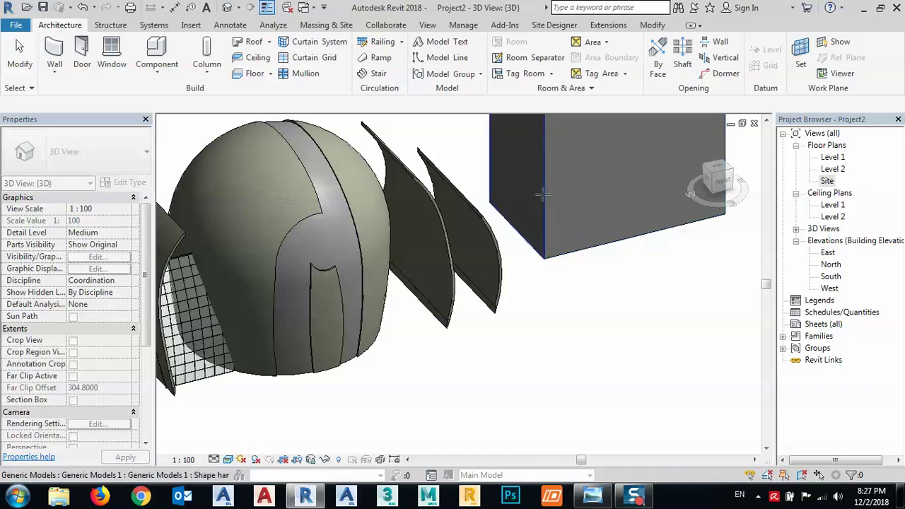
pyautogui.click(541, 196)
pyautogui.click(451, 226)
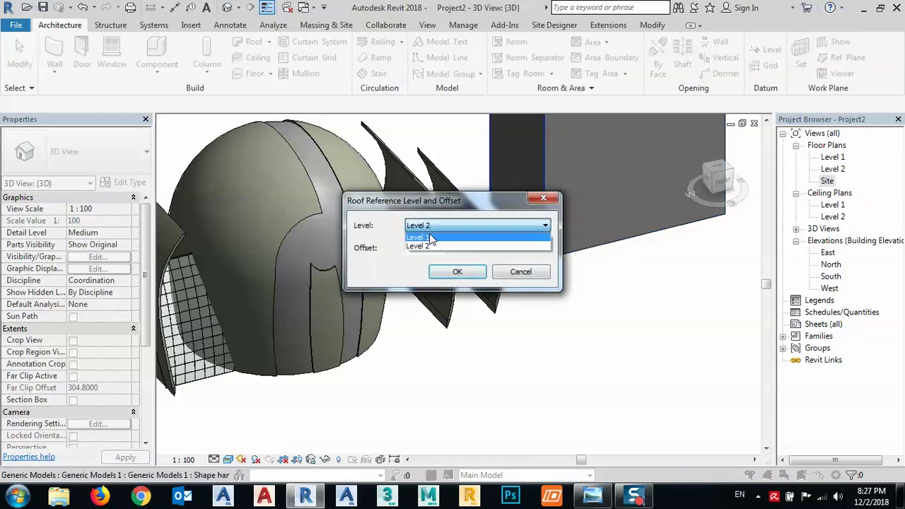
pyautogui.click(432, 238)
pyautogui.click(460, 273)
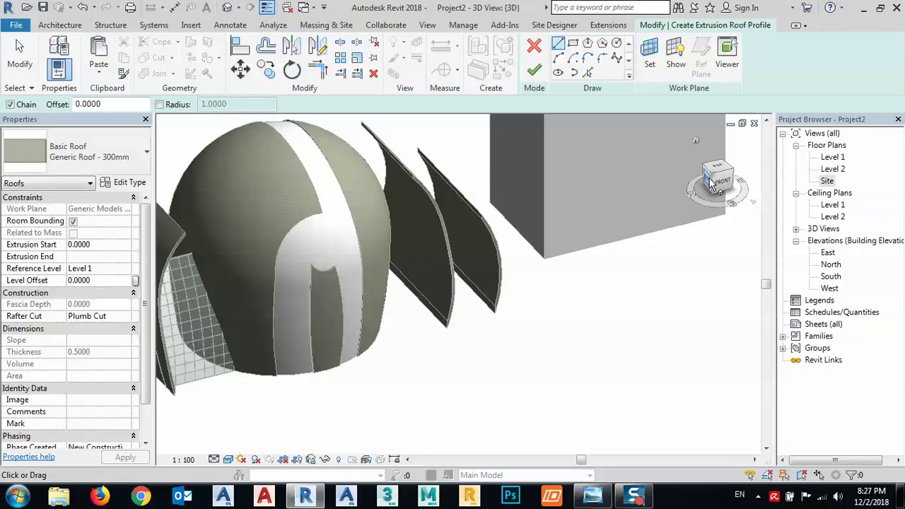
# Step: Turn to the Left view and draw the first profile line up from the dome's base
pyautogui.click(711, 182)
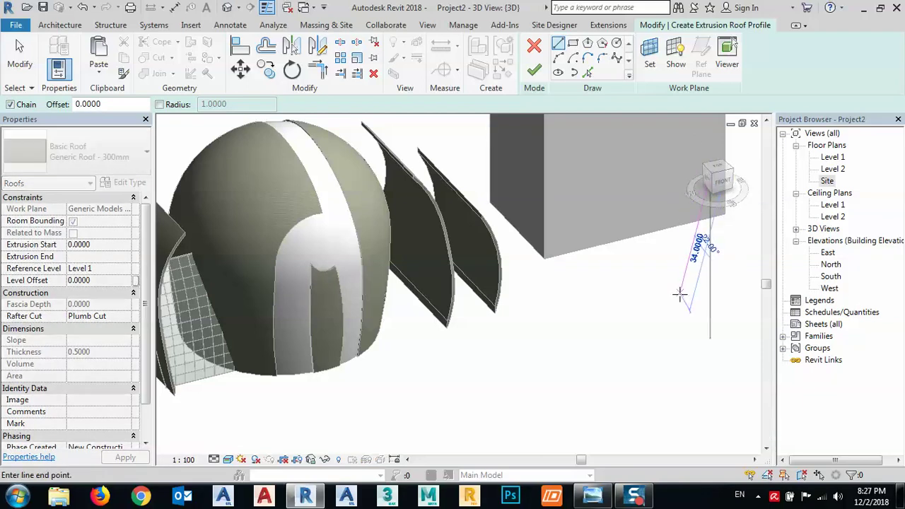
pyautogui.press('Escape')
pyautogui.click(705, 205)
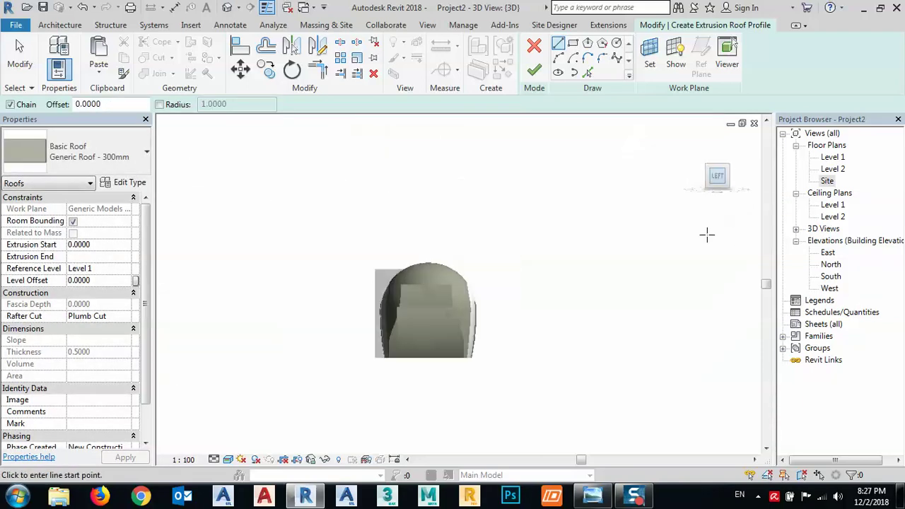
pyautogui.scroll(2, 490, 327)
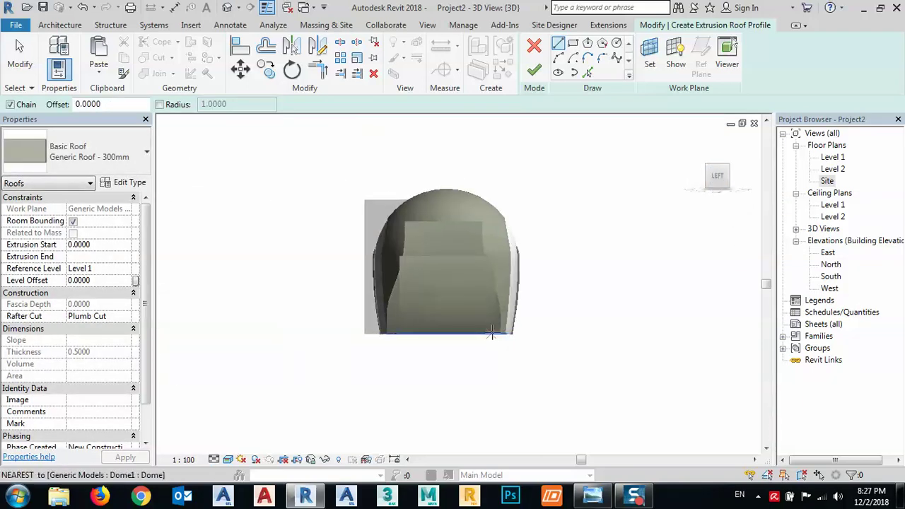
pyautogui.click(483, 333)
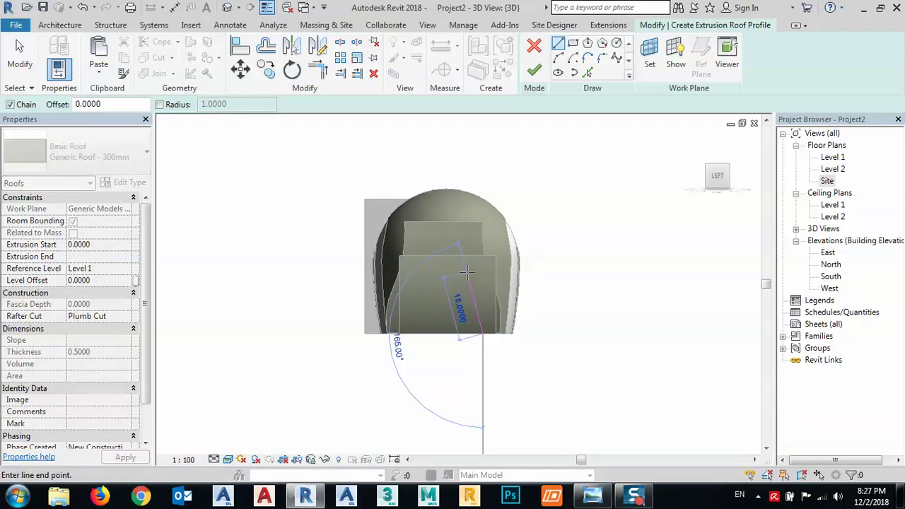
pyautogui.click(463, 270)
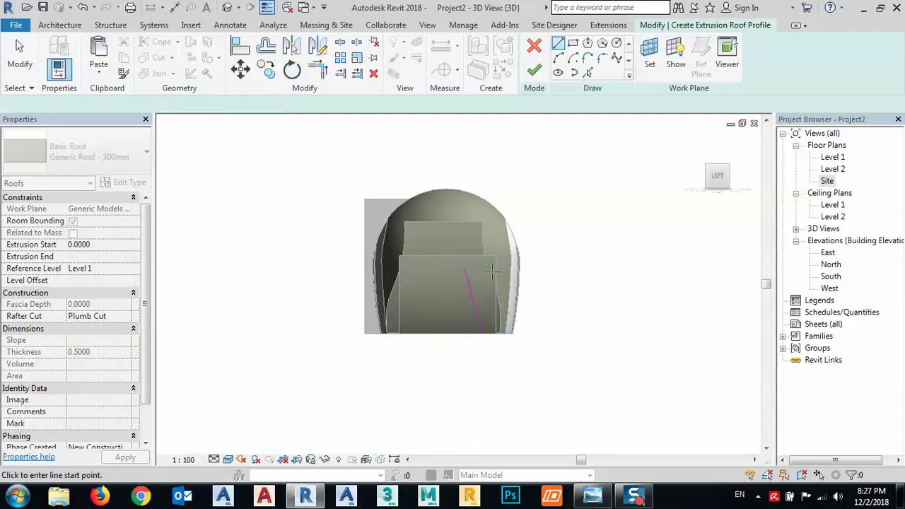
# Step: Close the profile with an arc back to the dome's base and finish the roof
pyautogui.click(559, 57)
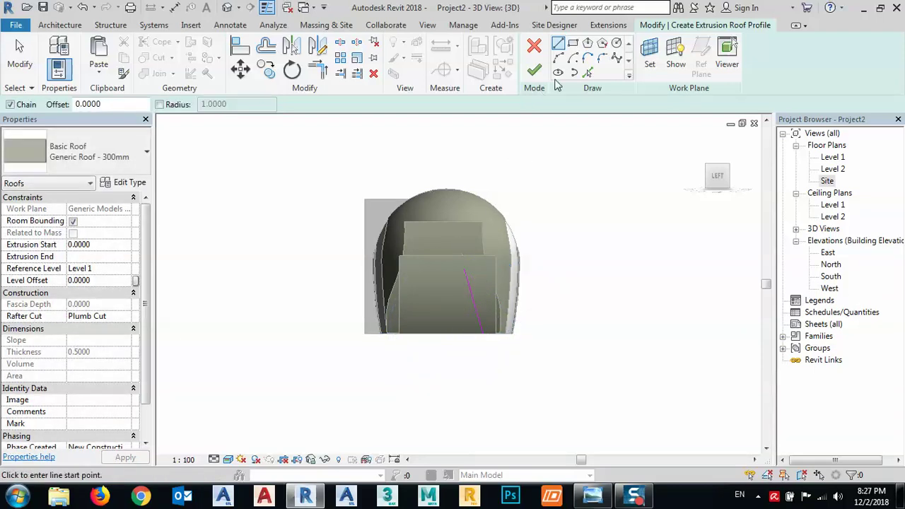
pyautogui.click(463, 270)
pyautogui.click(483, 333)
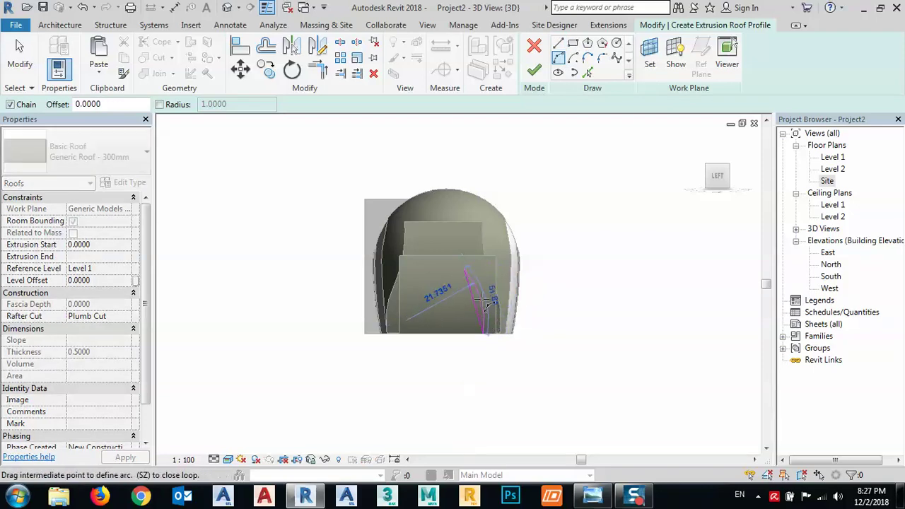
pyautogui.scroll(2, 486, 301)
pyautogui.click(476, 304)
pyautogui.press('Escape')
pyautogui.press('Escape')
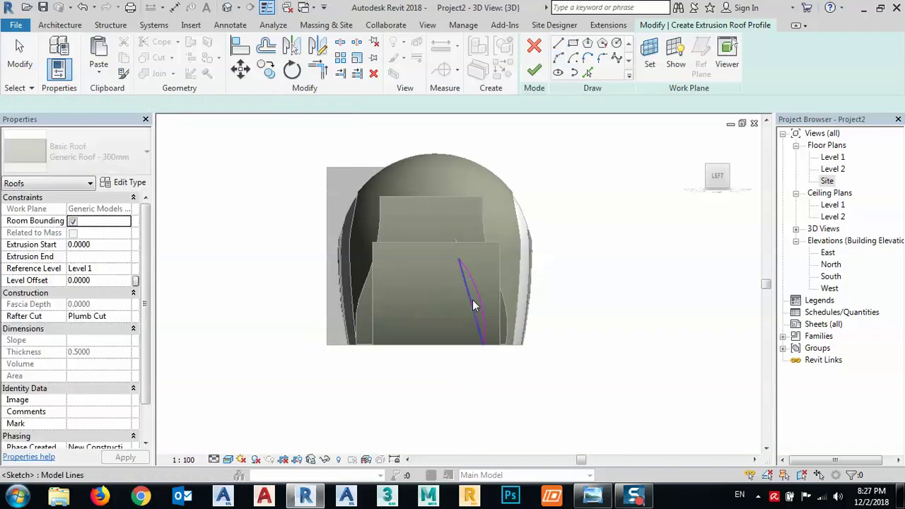
pyautogui.click(471, 307)
pyautogui.click(520, 149)
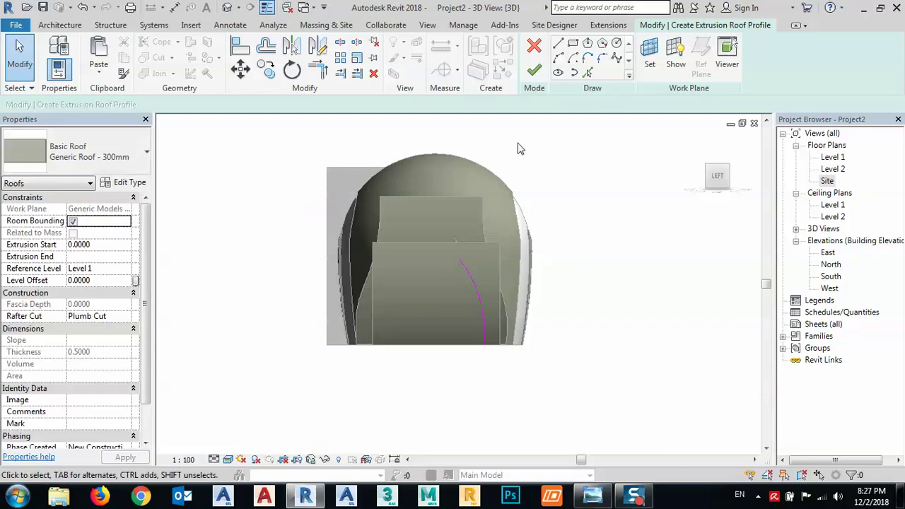
pyautogui.click(535, 72)
pyautogui.keyDown('shift'); pyautogui.moveTo(570, 318); pyautogui.dragTo(580, 299, button='middle'); pyautogui.keyUp('shift')
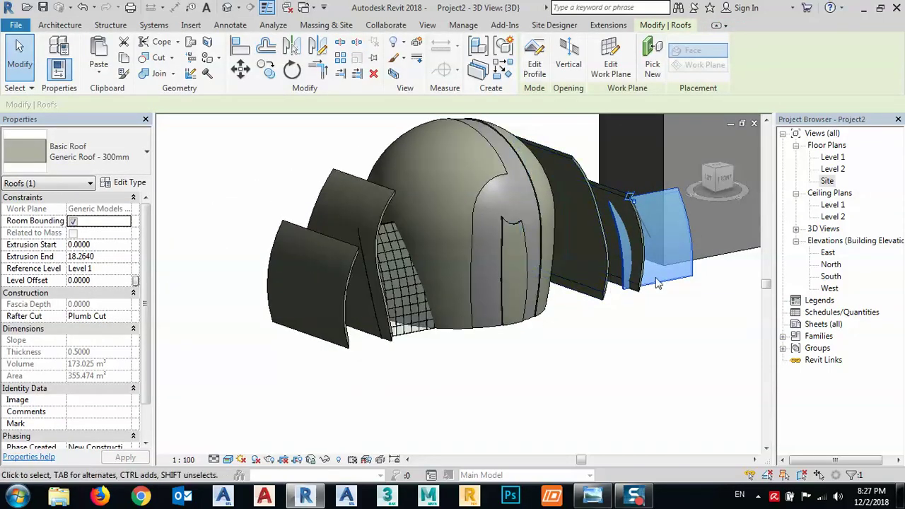
# Step: Turn the view to face the new roof from the top and reselect it
pyautogui.keyDown('shift'); pyautogui.moveTo(661, 281); pyautogui.dragTo(717, 182, button='middle'); pyautogui.keyUp('shift')
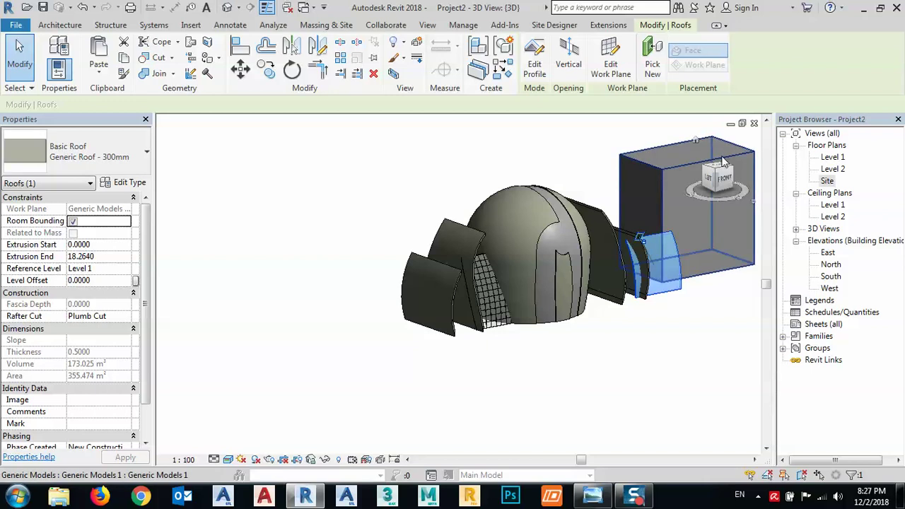
pyautogui.click(717, 172)
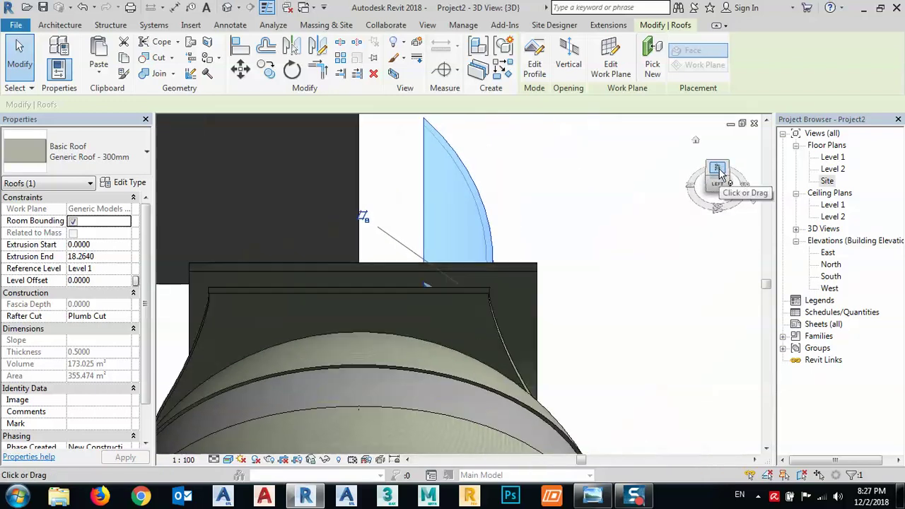
pyautogui.click(754, 150)
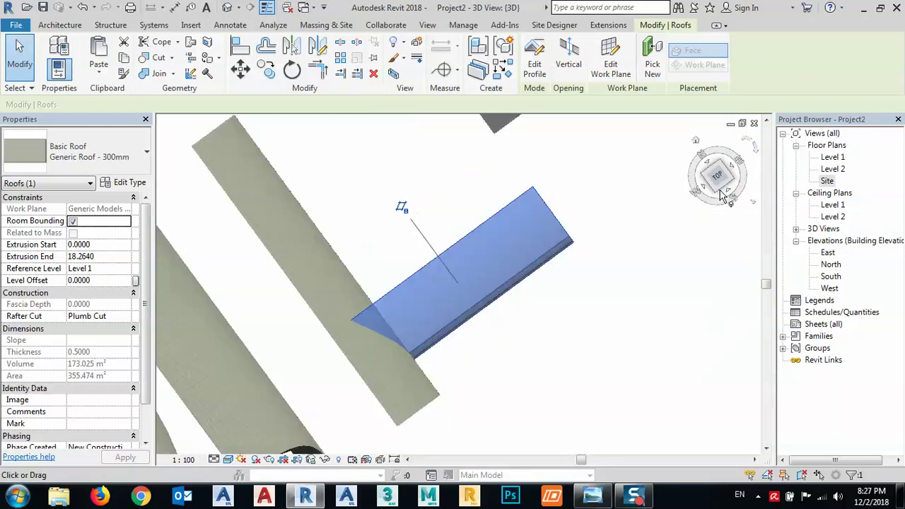
pyautogui.click(544, 333)
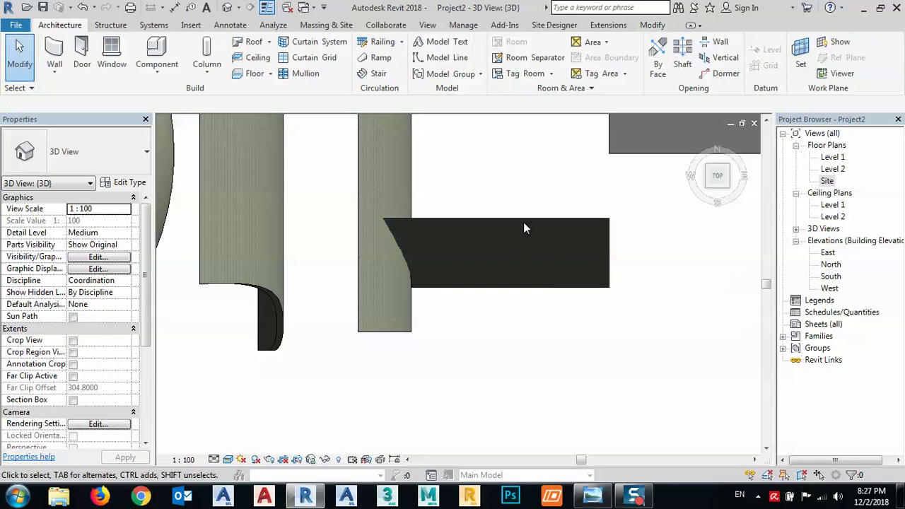
pyautogui.click(524, 220)
pyautogui.scroll(-3, 540, 272)
pyautogui.scroll(-3, 540, 272)
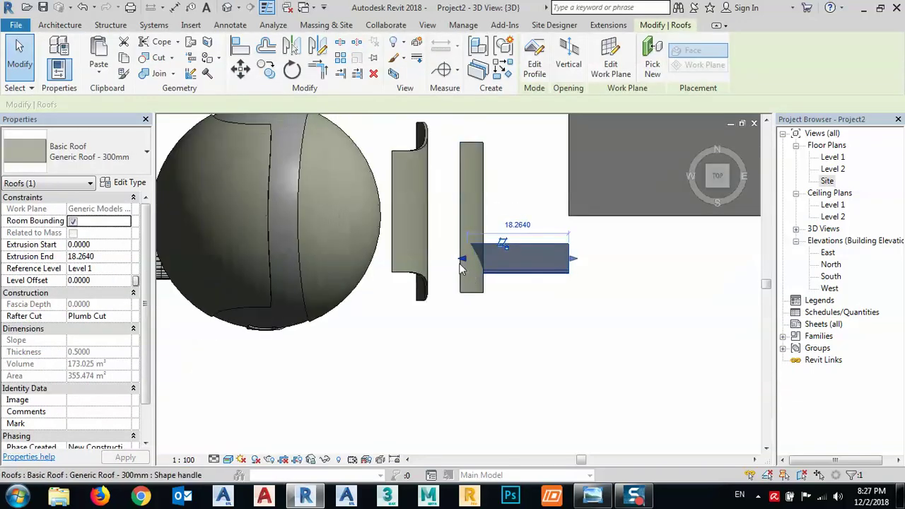
# Step: Drag the roof's ends so its extrusion runs from 82.1610 to 95.5941 beside the glazing
pyautogui.moveTo(481, 271); pyautogui.dragTo(247, 288)
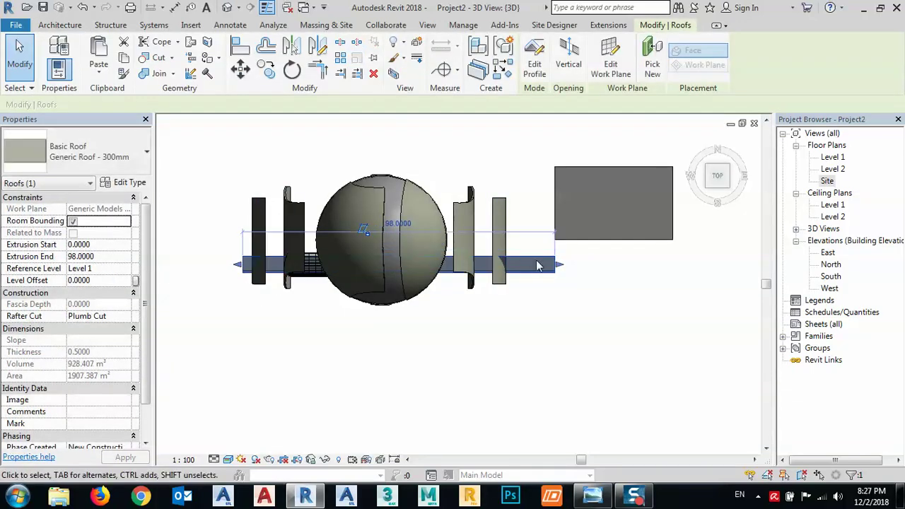
pyautogui.moveTo(561, 265); pyautogui.dragTo(289, 280)
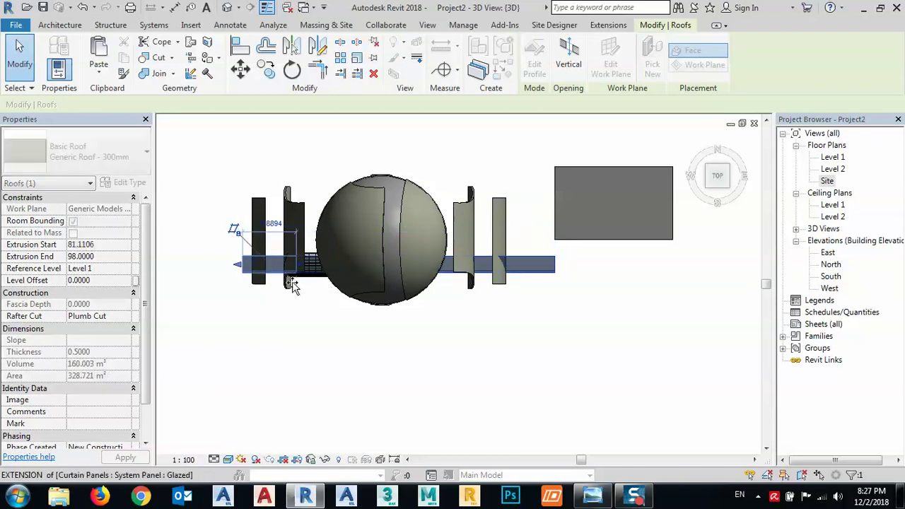
pyautogui.keyDown('shift'); pyautogui.moveTo(309, 335); pyautogui.dragTo(203, 272, button='middle'); pyautogui.keyUp('shift')
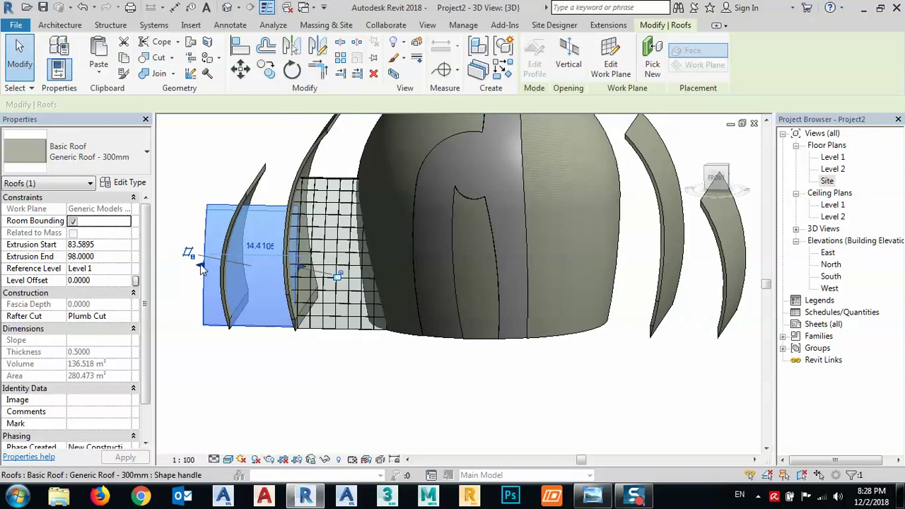
pyautogui.moveTo(202, 268); pyautogui.dragTo(220, 274)
pyautogui.keyDown('shift'); pyautogui.moveTo(253, 317); pyautogui.dragTo(300, 269, button='middle'); pyautogui.keyUp('shift')
pyautogui.moveTo(302, 268); pyautogui.dragTo(302, 271)
pyautogui.scroll(5, 305, 322)
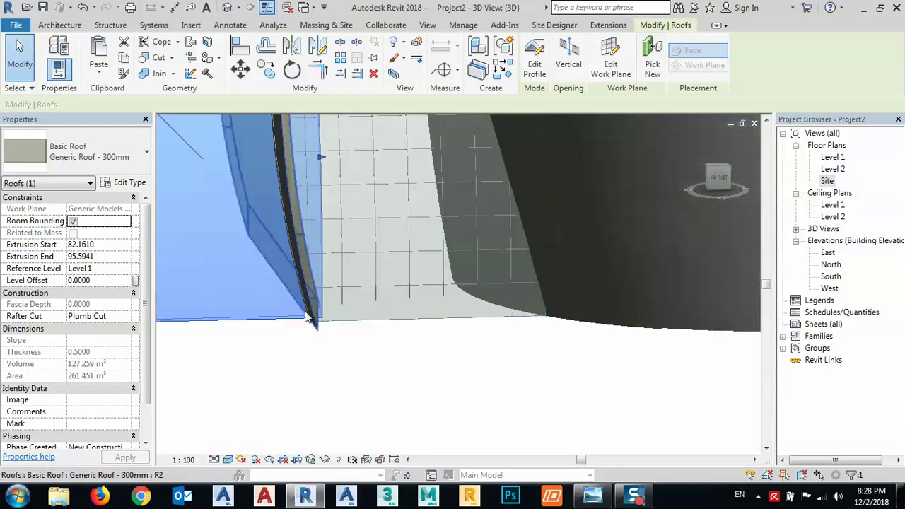
pyautogui.keyDown('shift'); pyautogui.moveTo(305, 320); pyautogui.dragTo(408, 384, button='middle'); pyautogui.keyUp('shift')
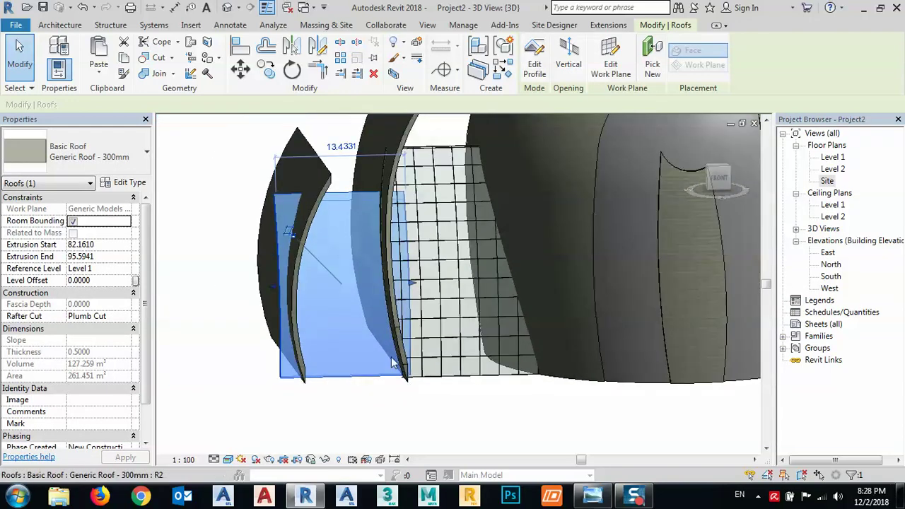
# Step: Change the new roof's type to Sloped Glazing in the Type Selector
pyautogui.click(147, 152)
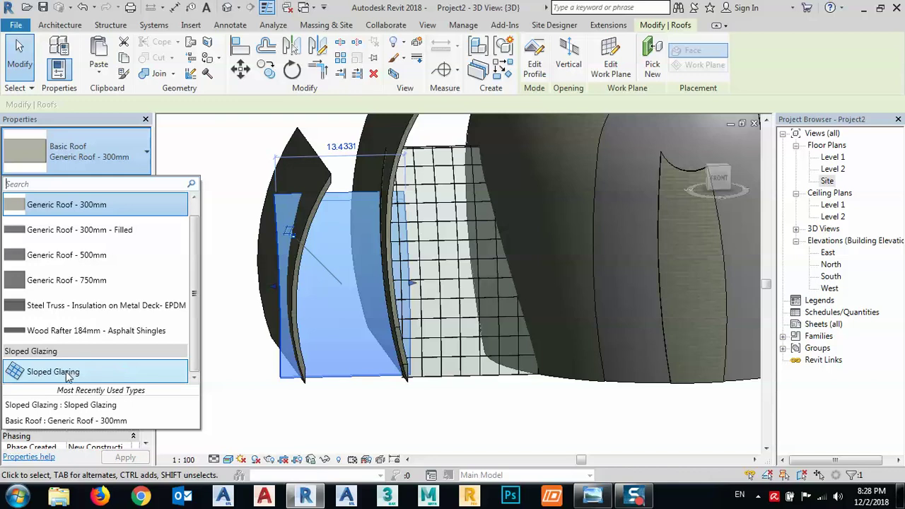
pyautogui.click(69, 372)
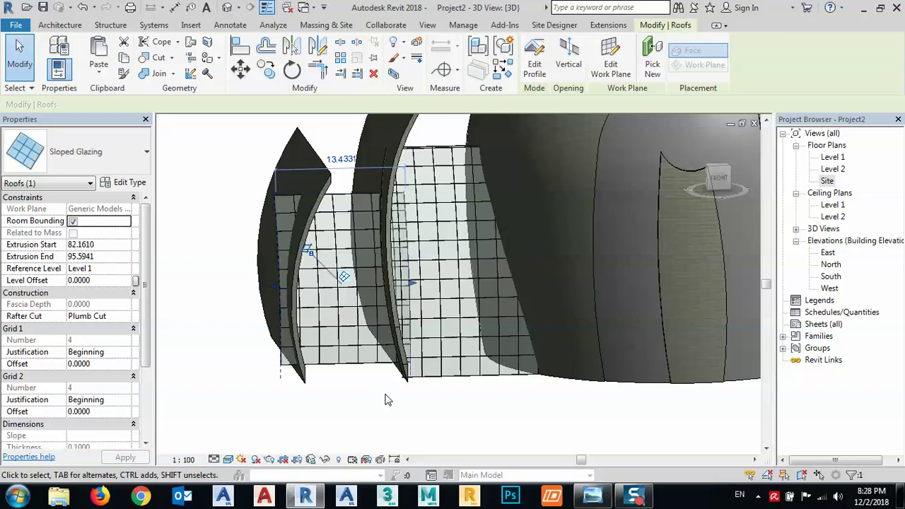
pyautogui.click(59, 24)
pyautogui.click(157, 70)
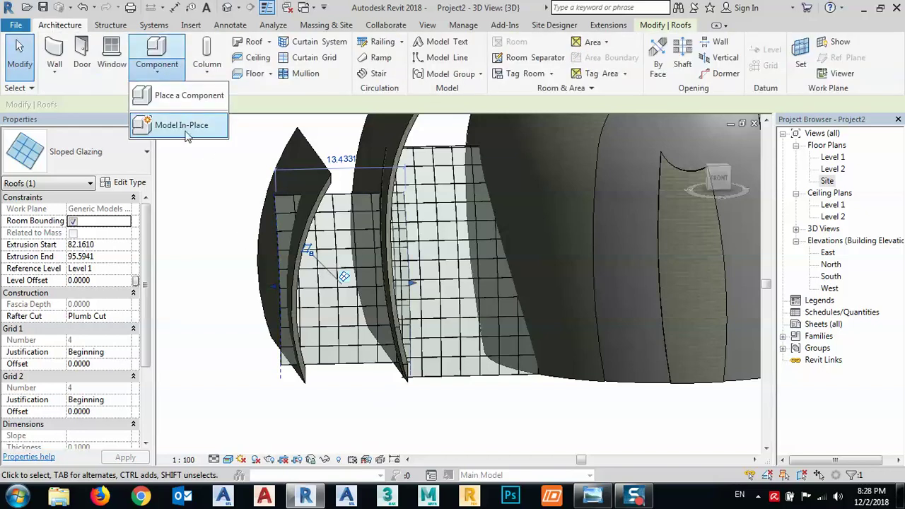
# Step: Create an in-place Generic Models family named 'void' and start a void extrusion in it
pyautogui.click(186, 132)
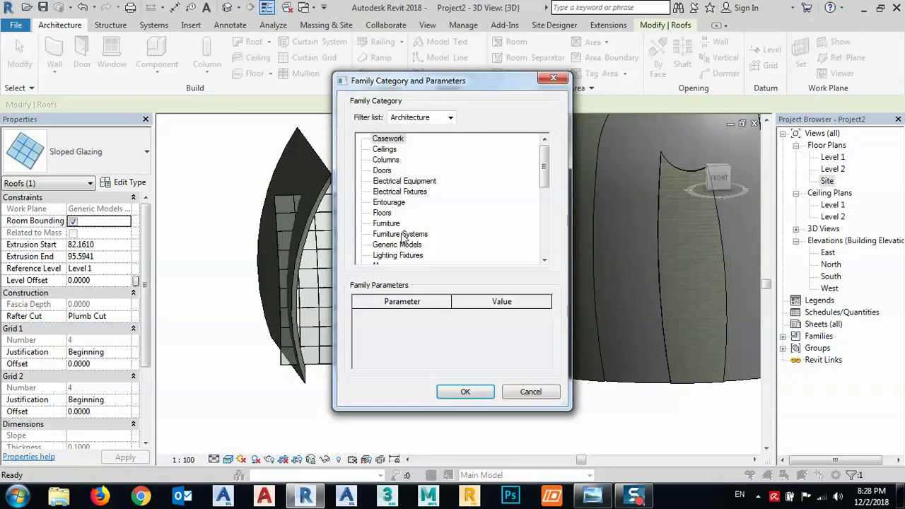
pyautogui.doubleClick(397, 245)
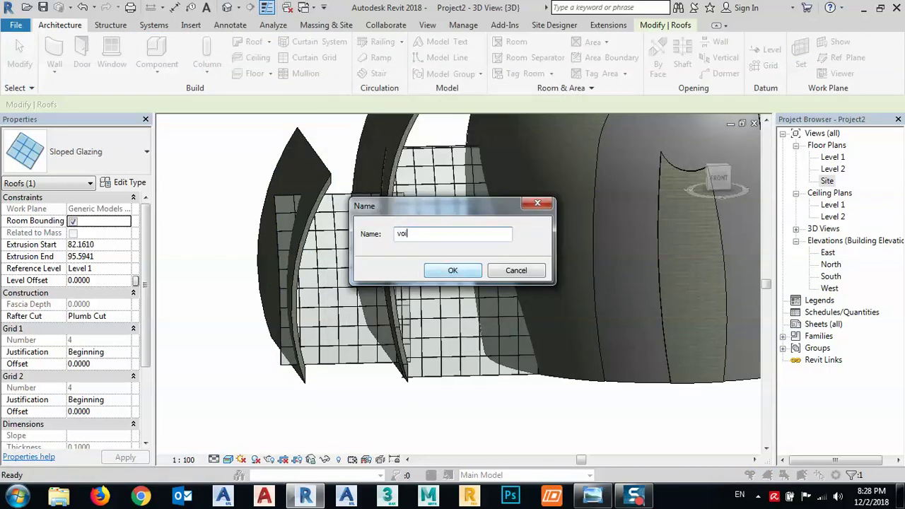
pyautogui.write('void')
pyautogui.click(453, 270)
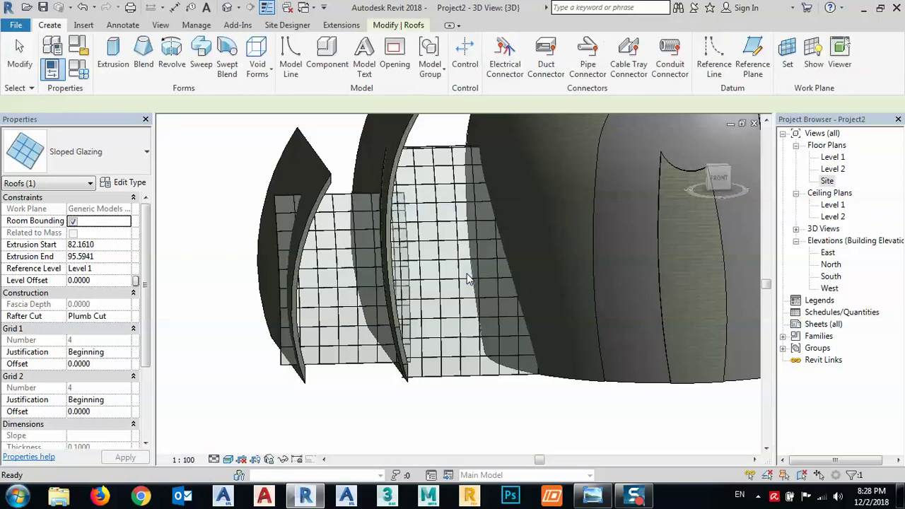
pyautogui.click(258, 56)
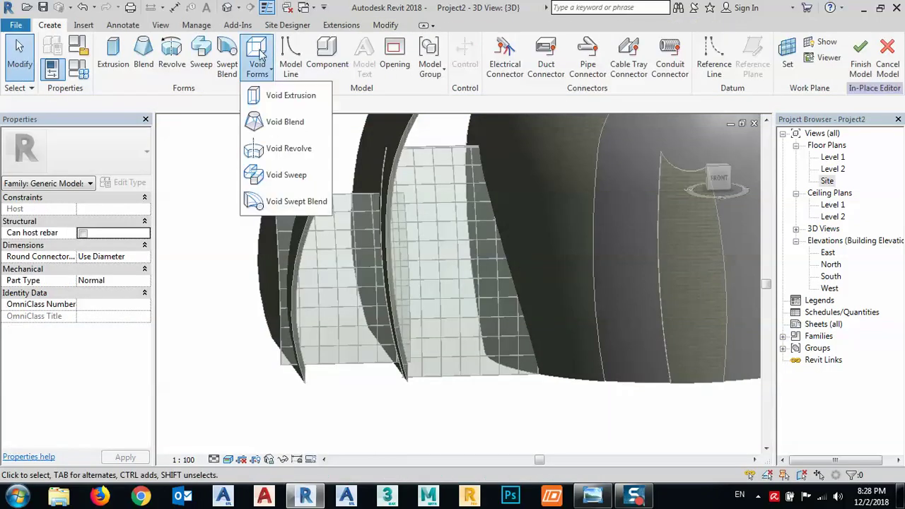
pyautogui.click(283, 97)
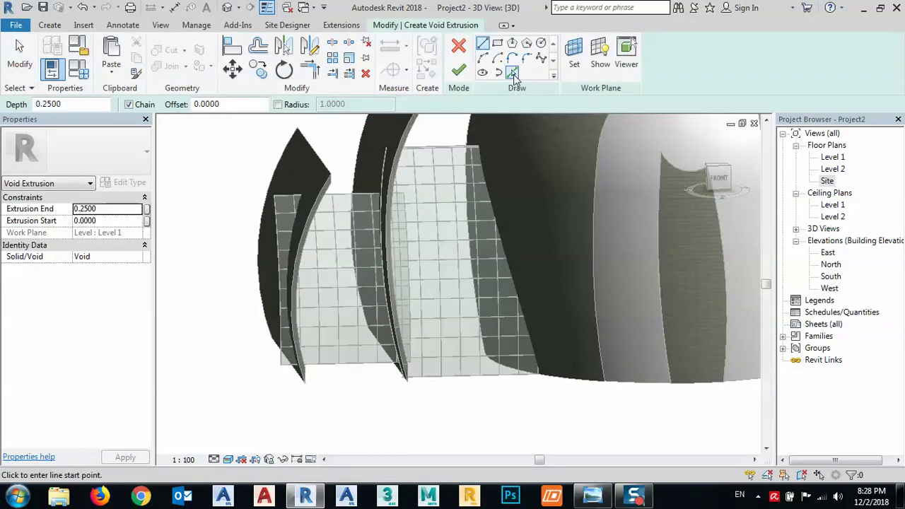
# Step: Make the box face the sketch work plane and pick the curved fin edge into the sketch
pyautogui.click(515, 76)
pyautogui.keyDown('shift'); pyautogui.moveTo(412, 280); pyautogui.dragTo(602, 92, button='middle'); pyautogui.keyUp('shift')
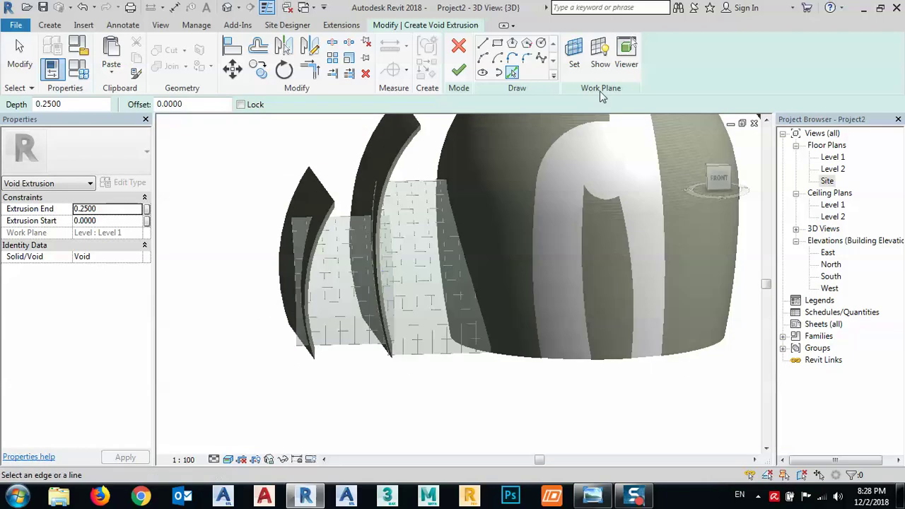
pyautogui.click(574, 55)
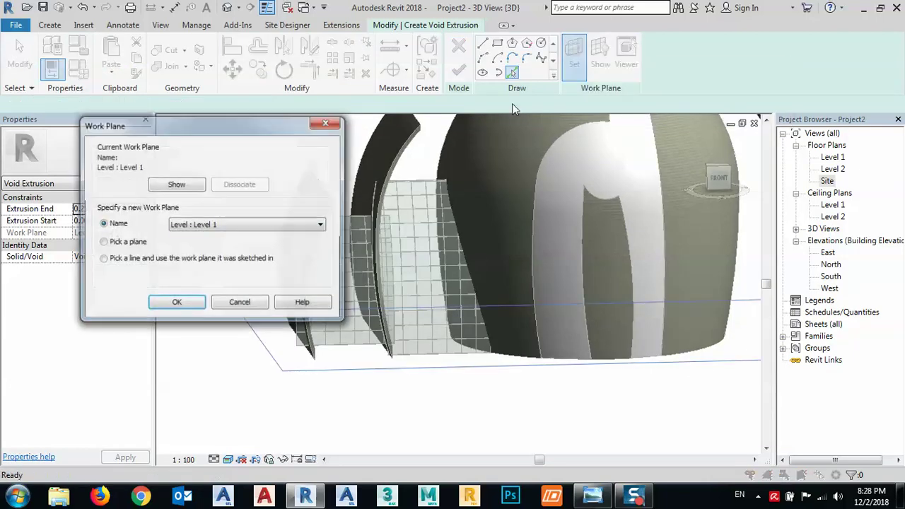
pyautogui.click(176, 303)
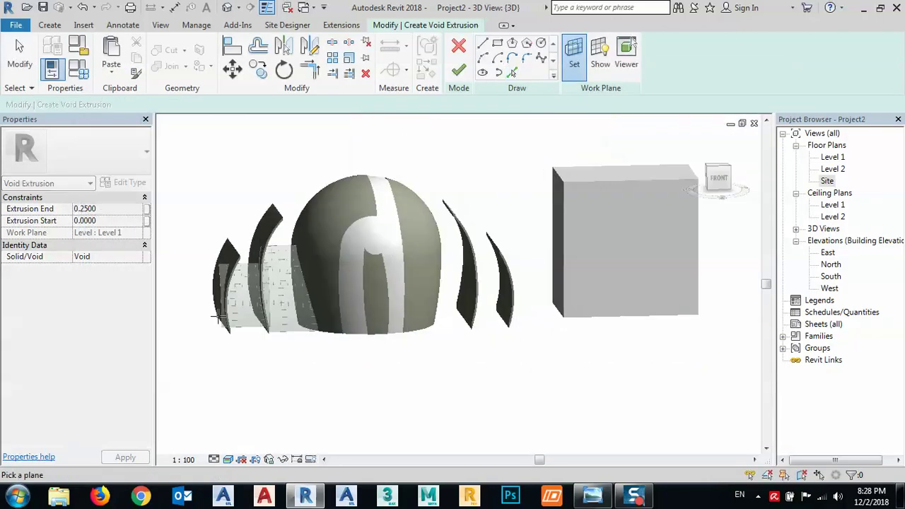
pyautogui.click(565, 260)
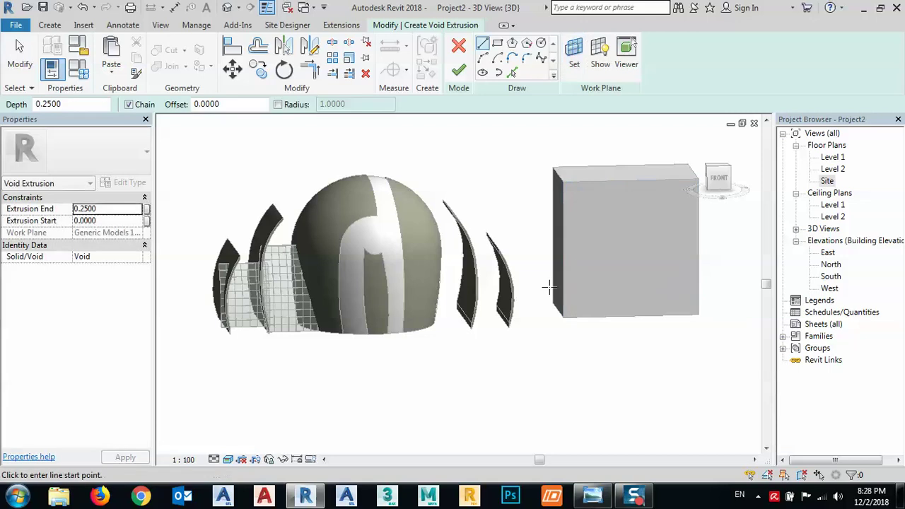
pyautogui.click(512, 75)
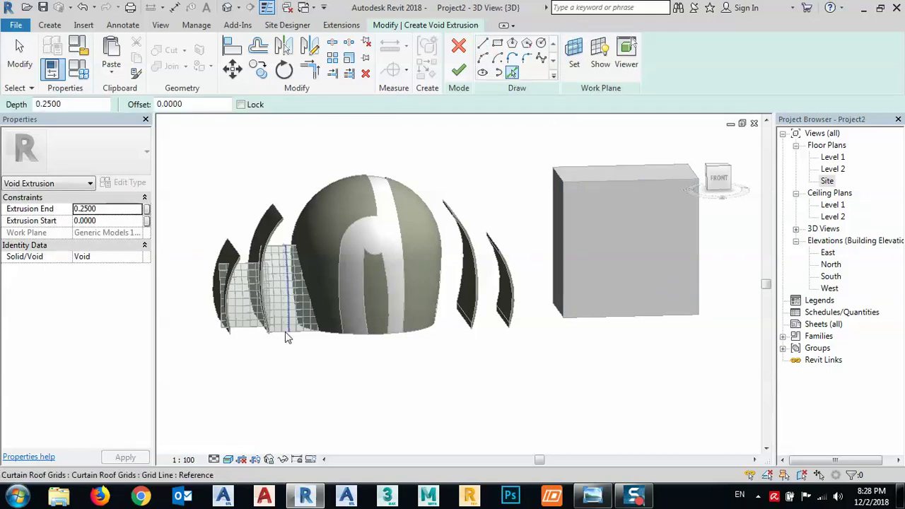
pyautogui.scroll(5, 287, 337)
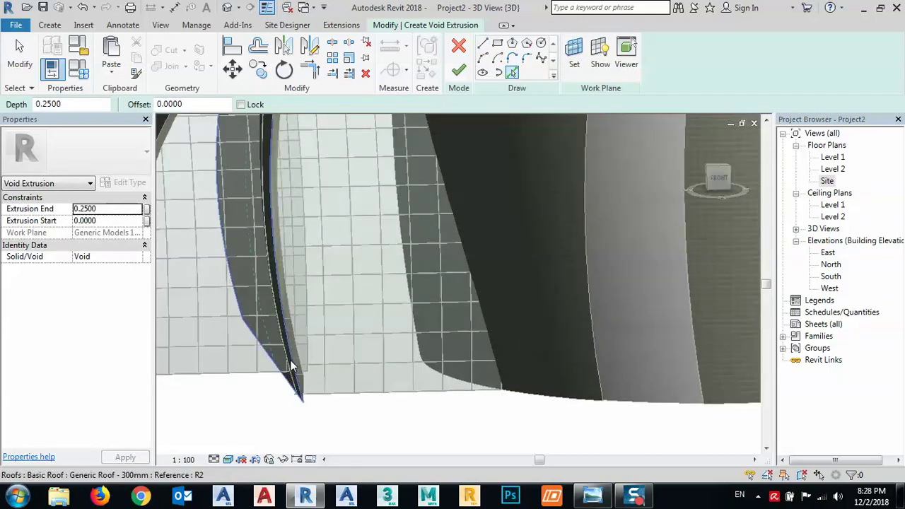
pyautogui.click(290, 366)
pyautogui.scroll(-4, 291, 365)
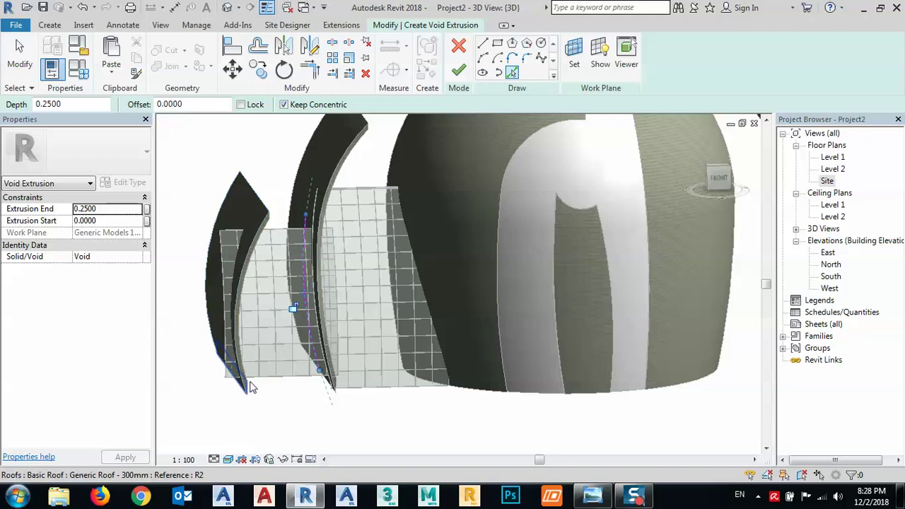
pyautogui.scroll(5, 253, 387)
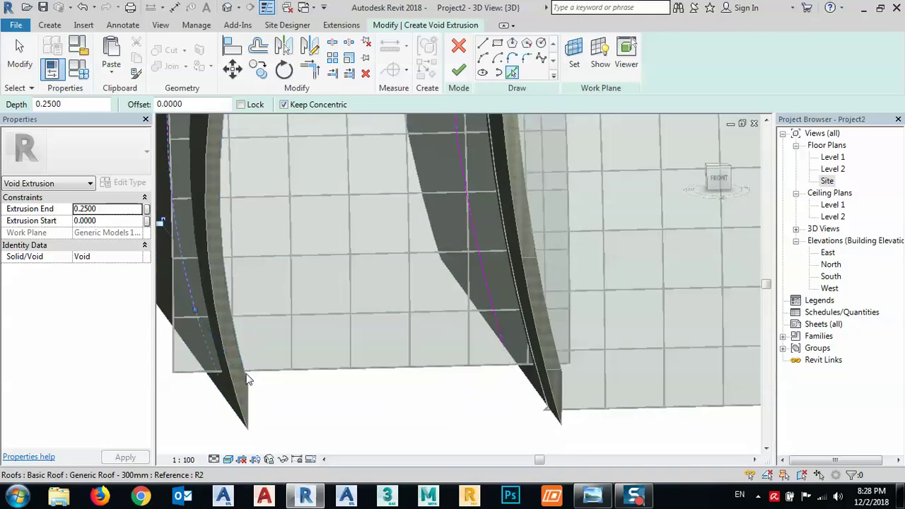
pyautogui.scroll(-5, 247, 380)
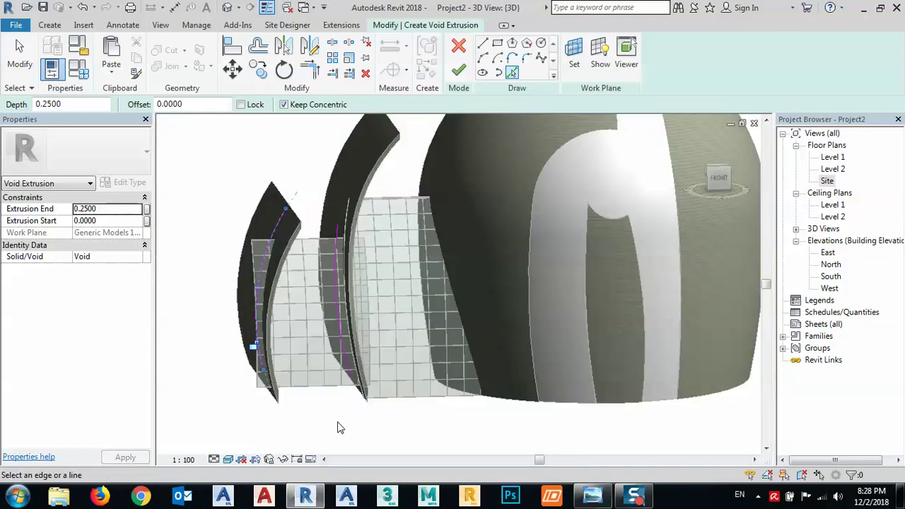
pyautogui.keyDown('shift'); pyautogui.moveTo(338, 427); pyautogui.dragTo(327, 407, button='middle'); pyautogui.keyUp('shift')
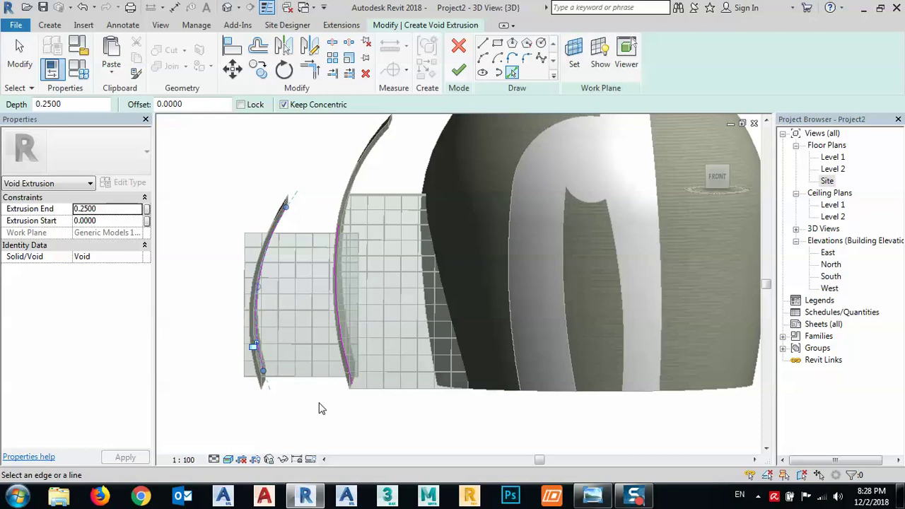
# Step: Draw straight lines from the fin curve's top end around the lower-left corner and bottom, back to the curve
pyautogui.click(483, 44)
pyautogui.scroll(3, 285, 209)
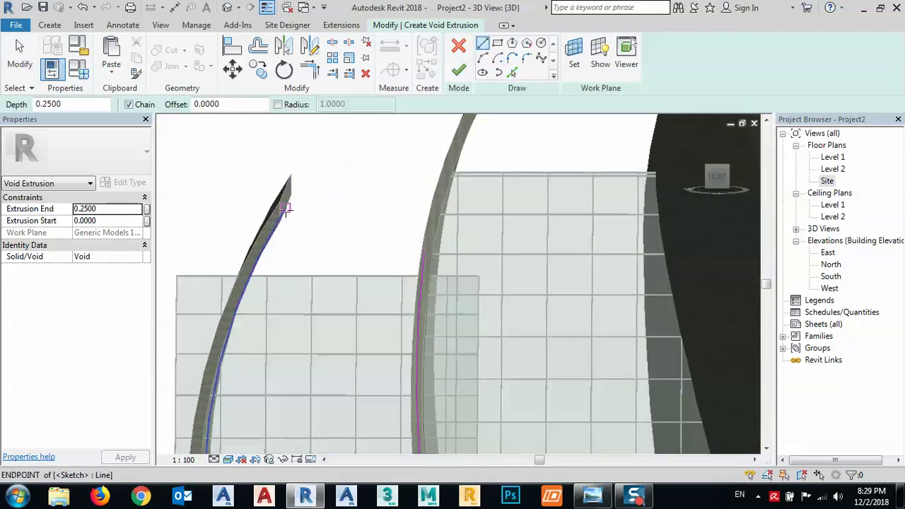
pyautogui.click(285, 209)
pyautogui.scroll(-3, 241, 176)
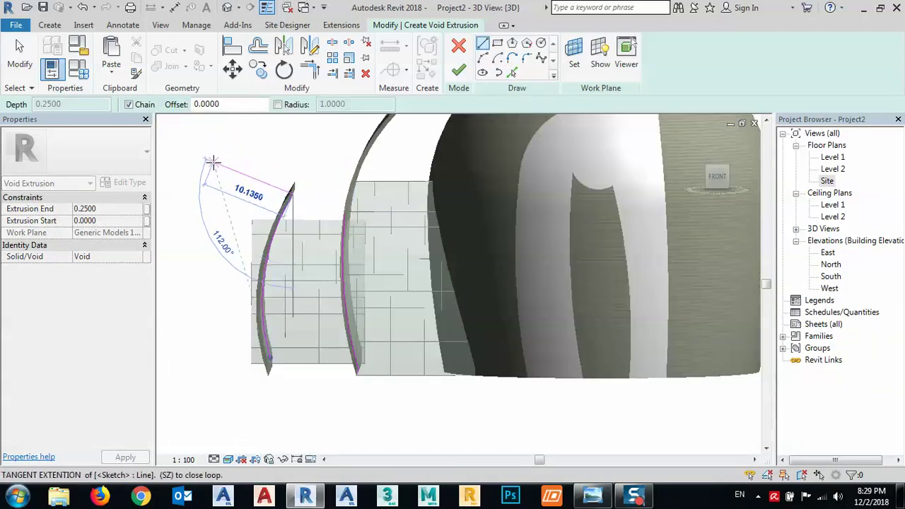
pyautogui.click(213, 162)
pyautogui.click(187, 405)
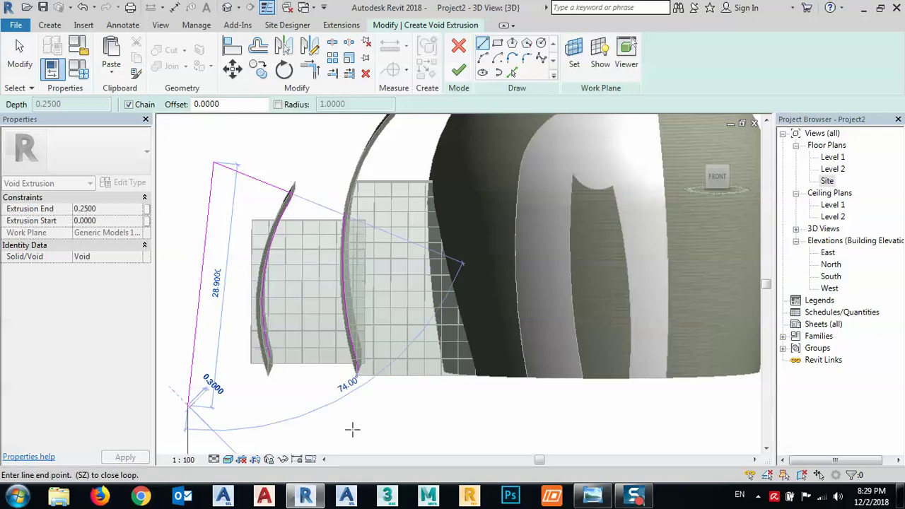
pyautogui.click(401, 417)
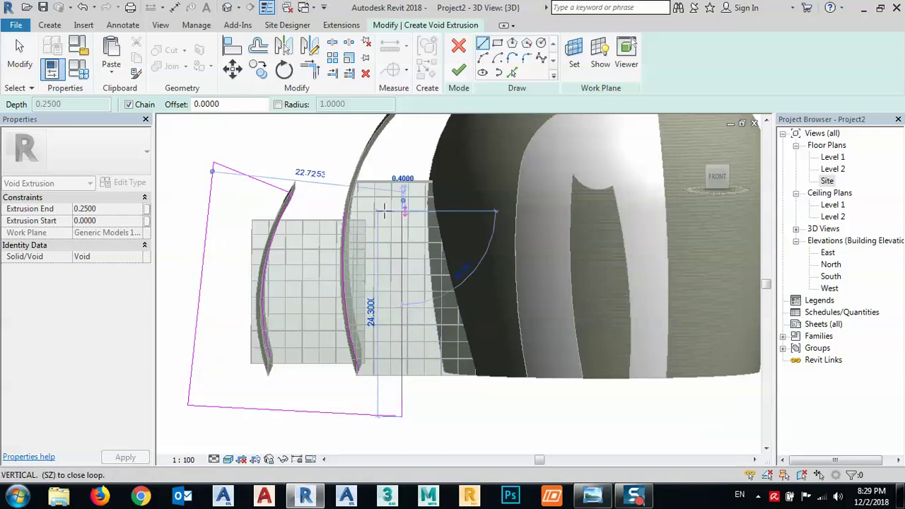
pyautogui.scroll(5, 348, 209)
pyautogui.click(349, 210)
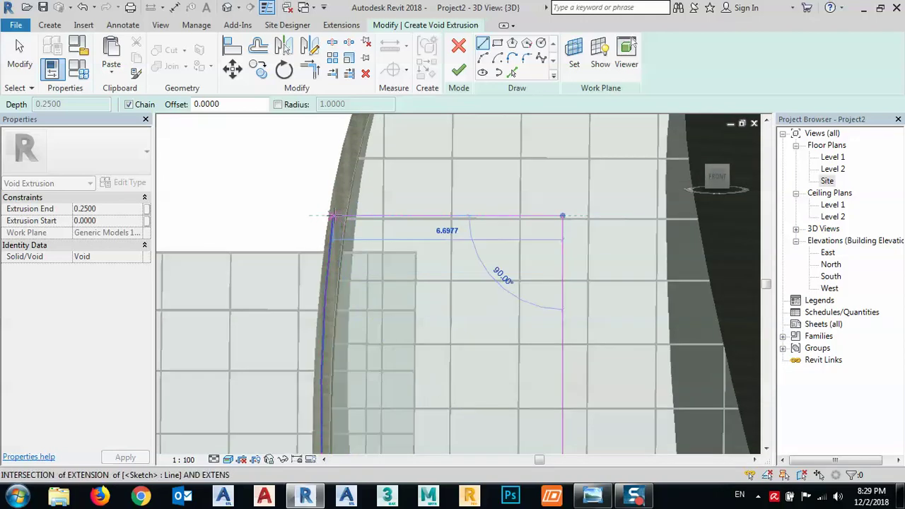
pyautogui.scroll(3, 333, 213)
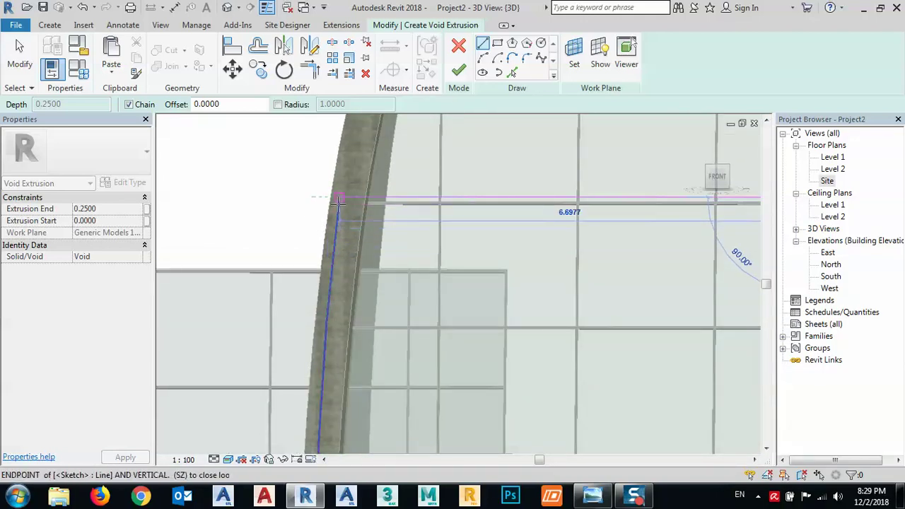
pyautogui.click(338, 198)
pyautogui.scroll(-5, 374, 176)
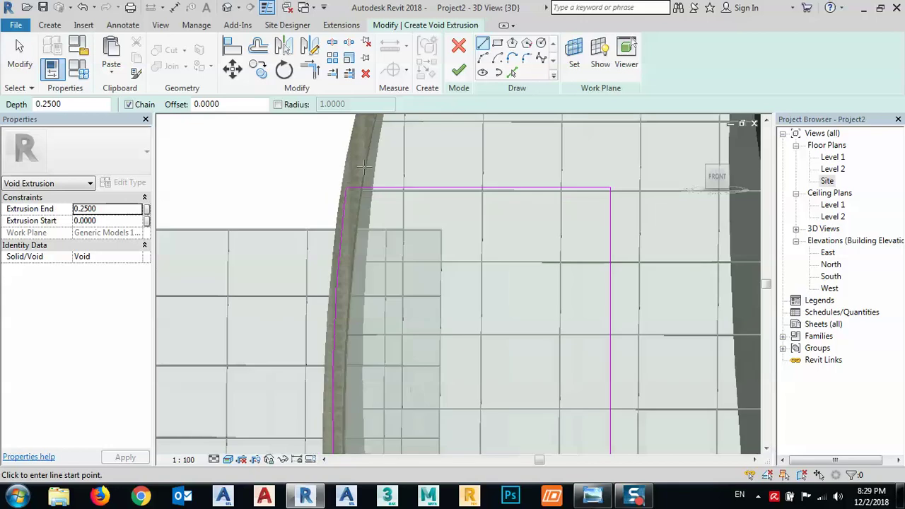
pyautogui.click(380, 173)
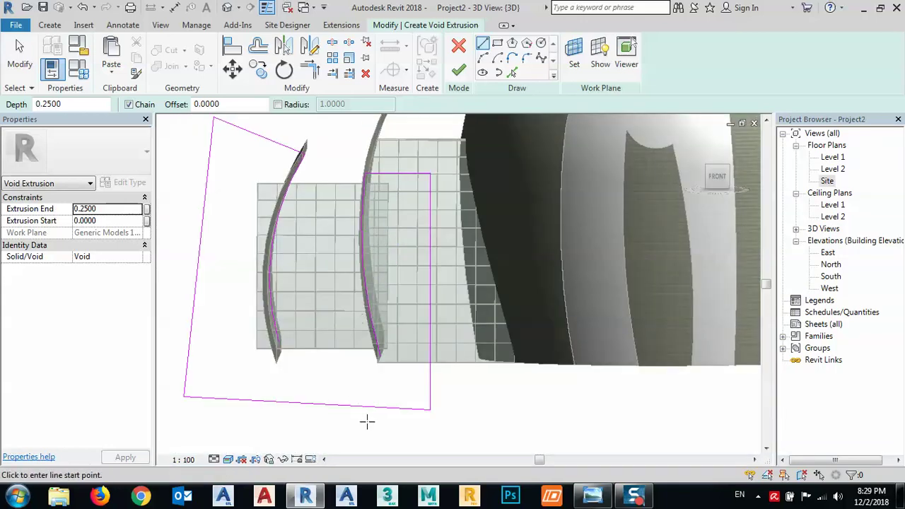
# Step: Add a bottom line joining the curve's lower endpoint to the left fin, closing the outline
pyautogui.scroll(3, 382, 357)
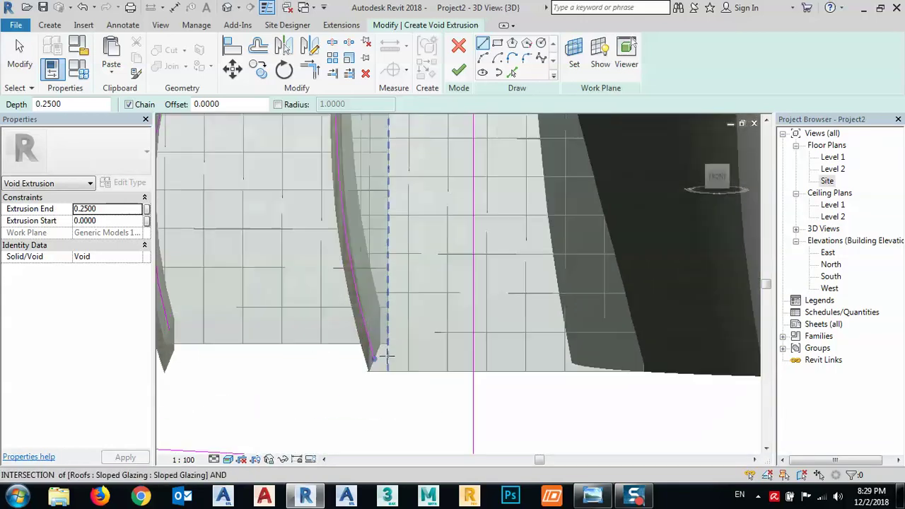
pyautogui.click(379, 357)
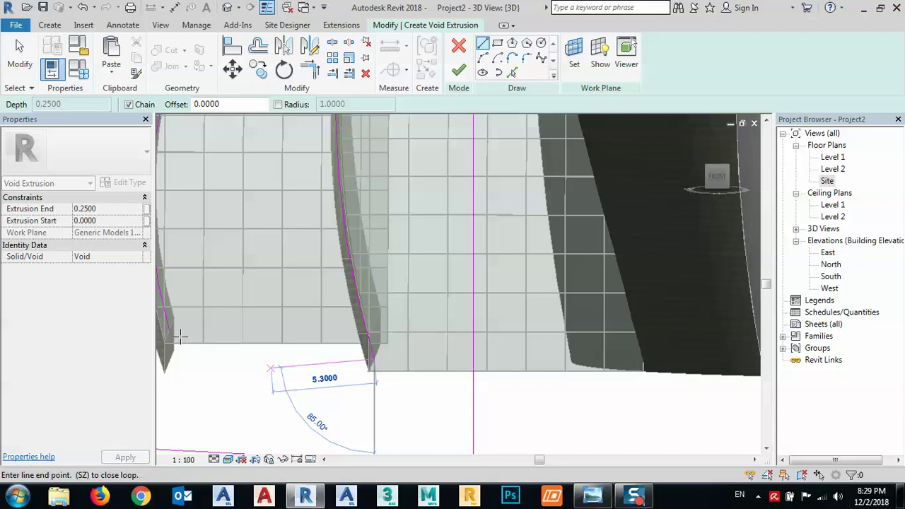
pyautogui.scroll(2, 181, 337)
pyautogui.click(226, 351)
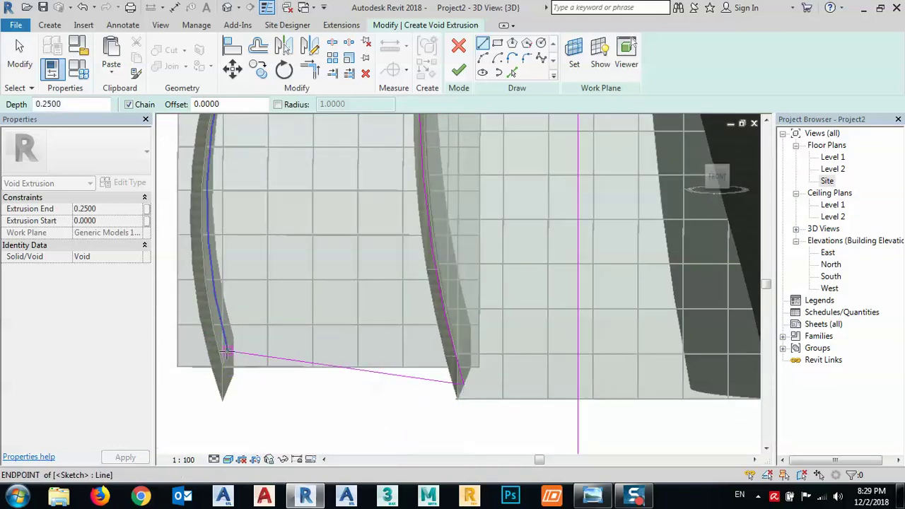
pyautogui.scroll(-5, 304, 390)
pyautogui.press('Escape')
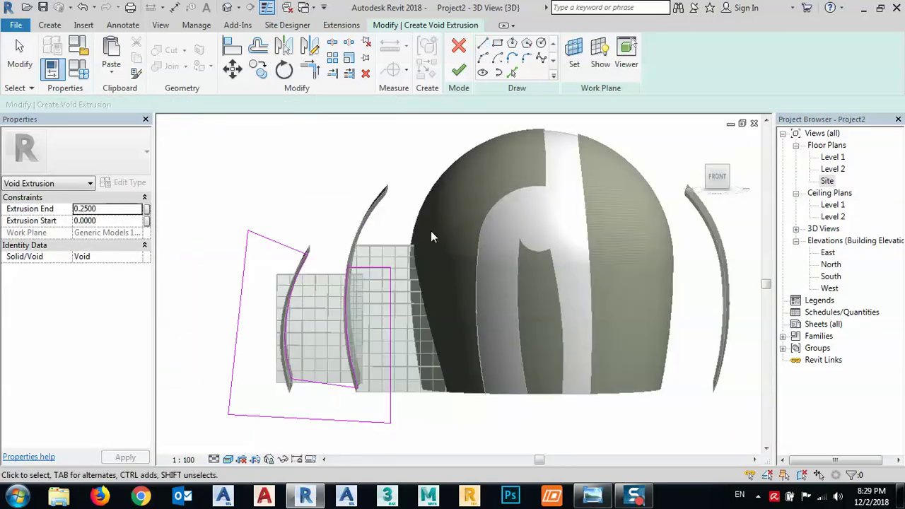
# Step: Finish the void extrusion sketch and dismiss the error that appears, keeping the void
pyautogui.click(459, 69)
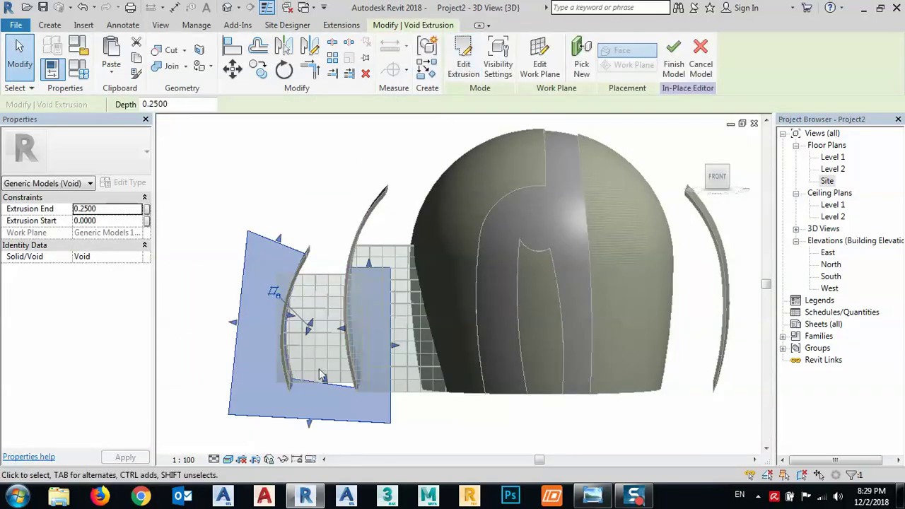
pyautogui.keyDown('shift'); pyautogui.moveTo(312, 361); pyautogui.dragTo(467, 417, button='middle'); pyautogui.keyUp('shift')
pyautogui.moveTo(313, 327); pyautogui.dragTo(358, 416)
pyautogui.click(884, 469)
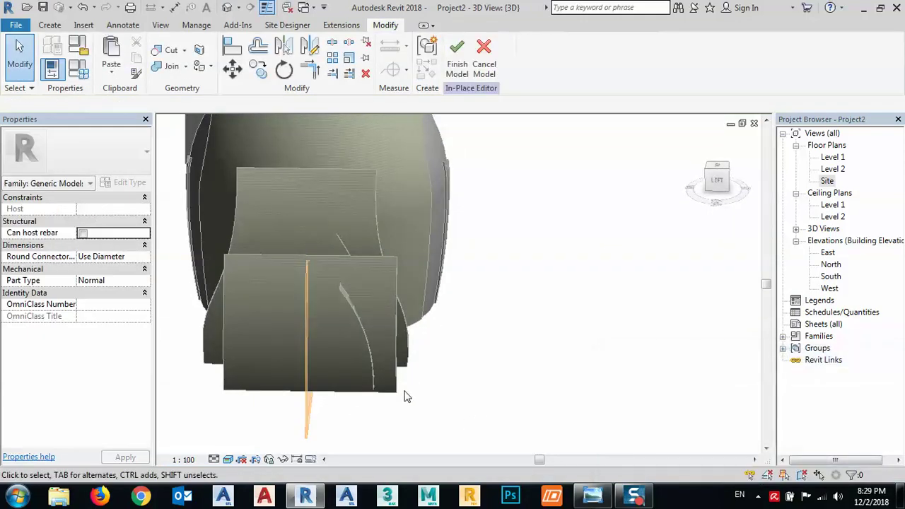
# Step: Stretch the void extrusion to run from -21.7196 start to 24.1482 end
pyautogui.click(314, 406)
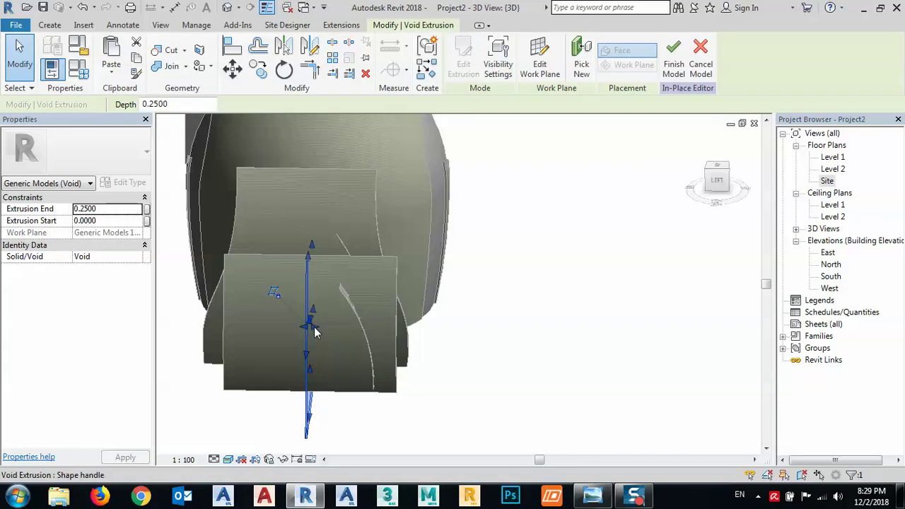
pyautogui.moveTo(316, 332); pyautogui.dragTo(466, 331)
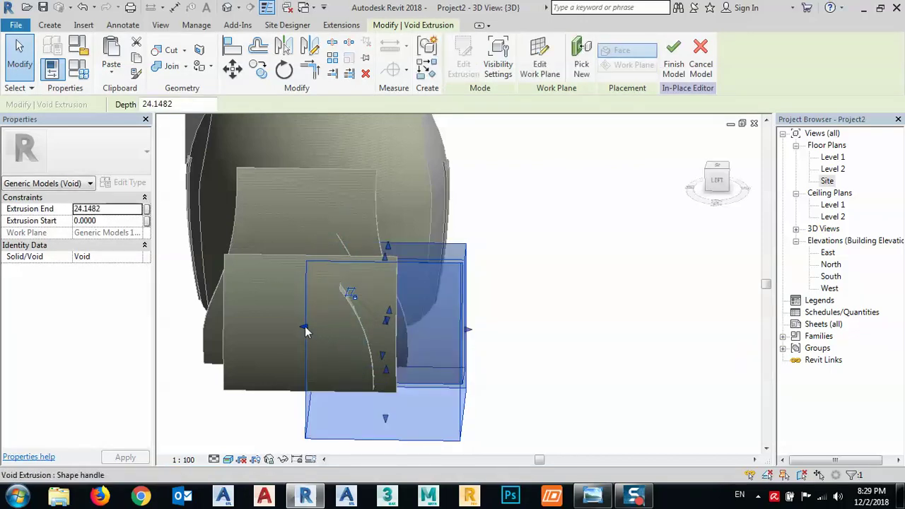
pyautogui.moveTo(305, 331); pyautogui.dragTo(179, 325)
pyautogui.keyDown('shift'); pyautogui.moveTo(341, 337); pyautogui.dragTo(555, 404, button='middle'); pyautogui.keyUp('shift')
pyautogui.click(554, 404)
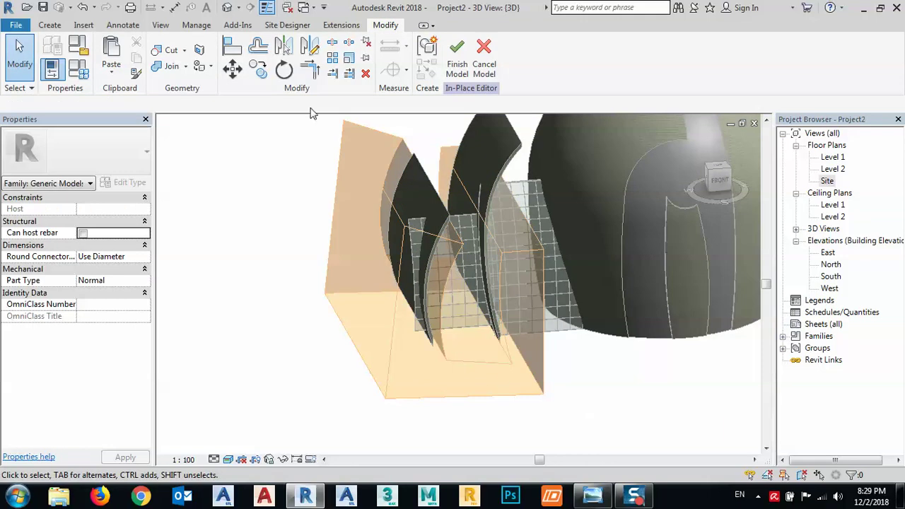
# Step: Cut the sloped glazing with the void, delete the mullions that can't exist, and finish the model
pyautogui.click(172, 67)
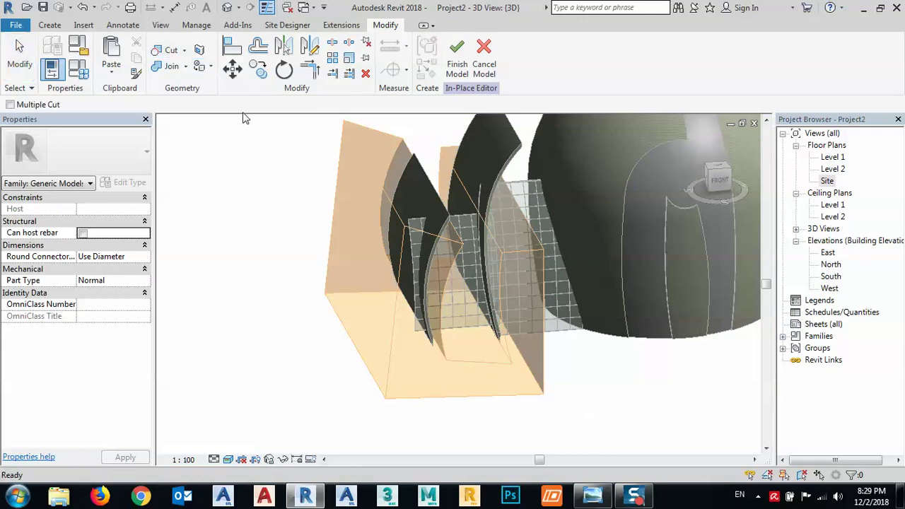
pyautogui.click(463, 329)
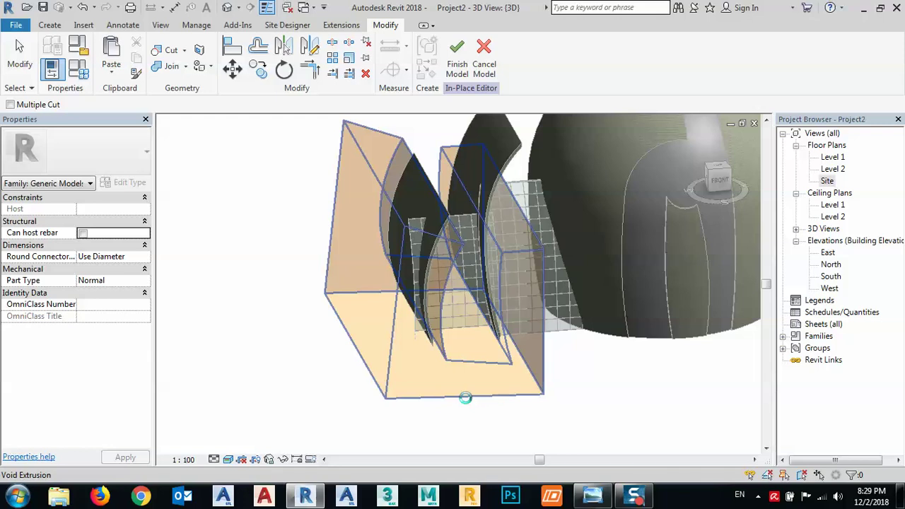
pyautogui.click(467, 398)
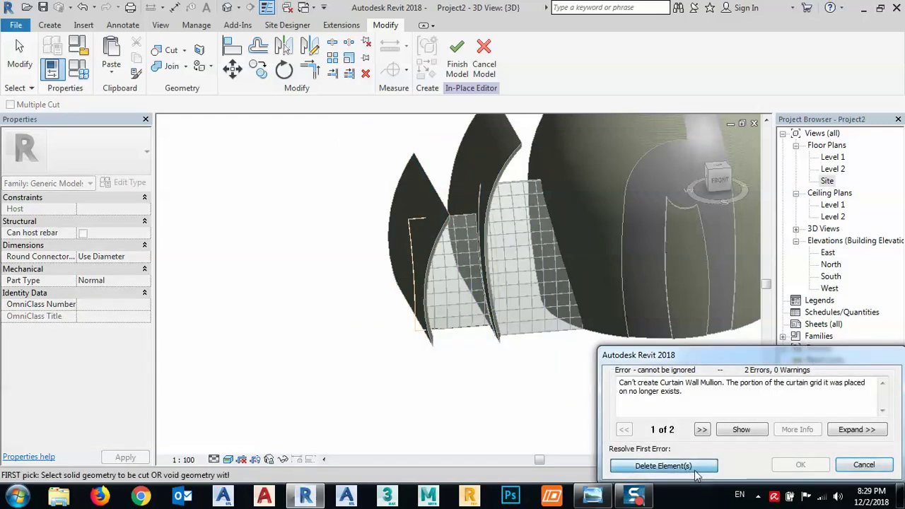
pyautogui.click(663, 466)
pyautogui.keyDown('shift'); pyautogui.moveTo(547, 441); pyautogui.dragTo(540, 378, button='middle'); pyautogui.keyUp('shift')
pyautogui.click(457, 60)
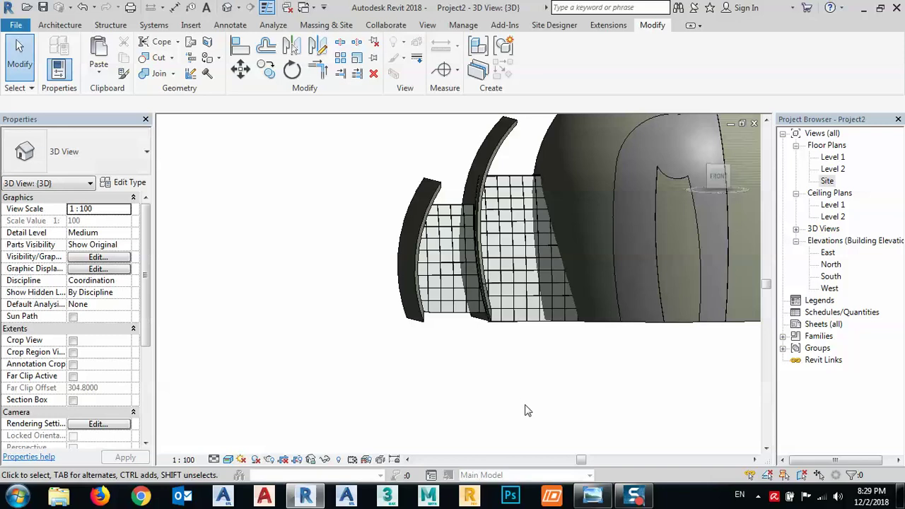
# Step: Select the sloped glazing panel between the curved fins to edit its profile
pyautogui.keyDown('shift'); pyautogui.moveTo(525, 410); pyautogui.dragTo(495, 339, button='middle'); pyautogui.keyUp('shift')
pyautogui.scroll(3, 473, 315)
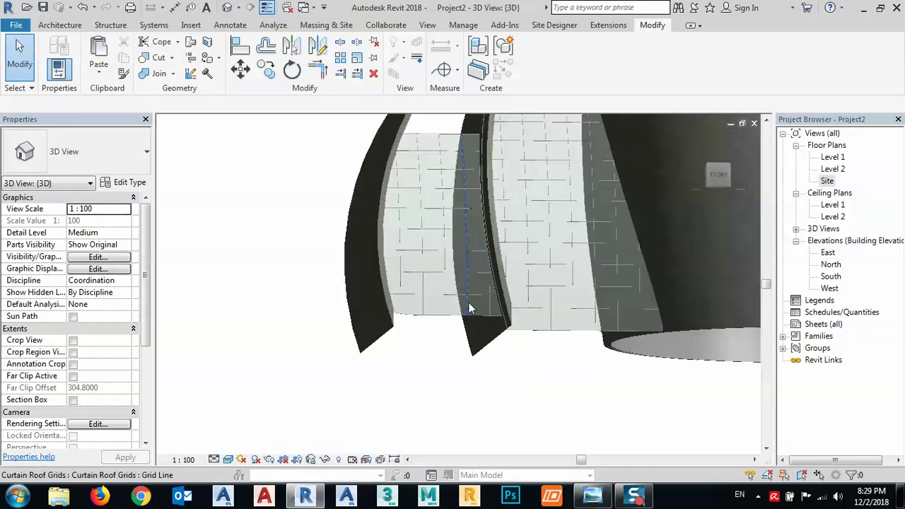
pyautogui.click(473, 314)
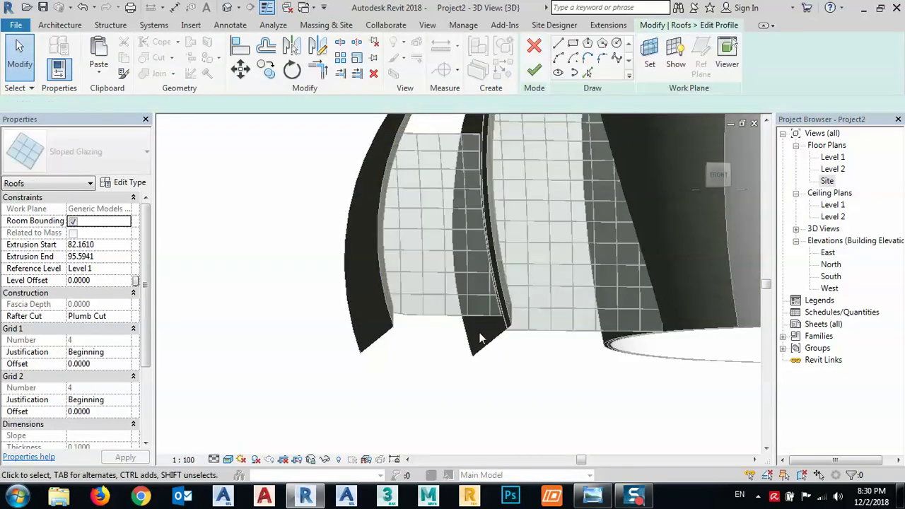
pyautogui.scroll(-3, 433, 365)
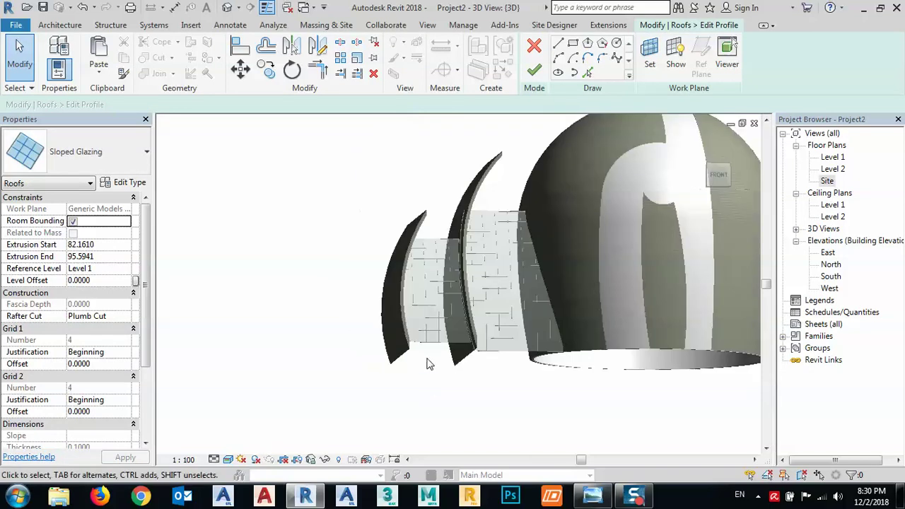
pyautogui.keyDown('shift'); pyautogui.moveTo(433, 357); pyautogui.dragTo(514, 316, button='middle'); pyautogui.keyUp('shift')
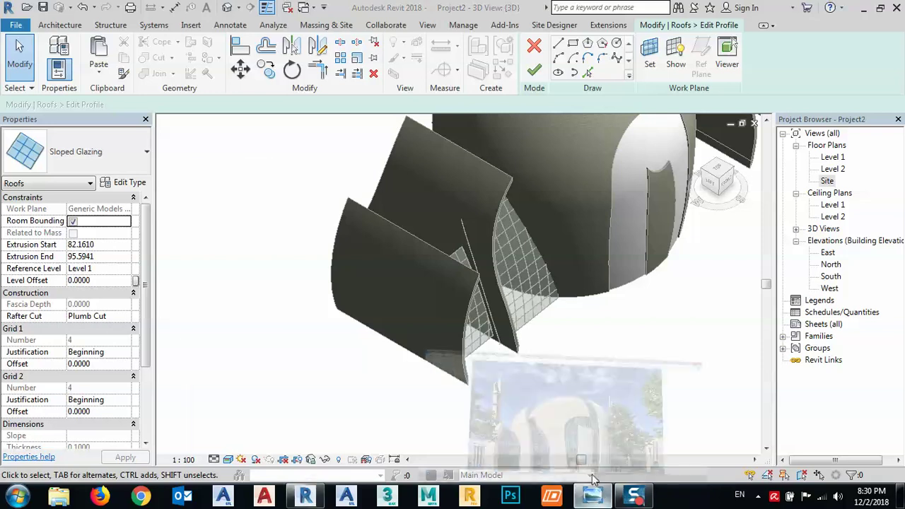
pyautogui.click(594, 496)
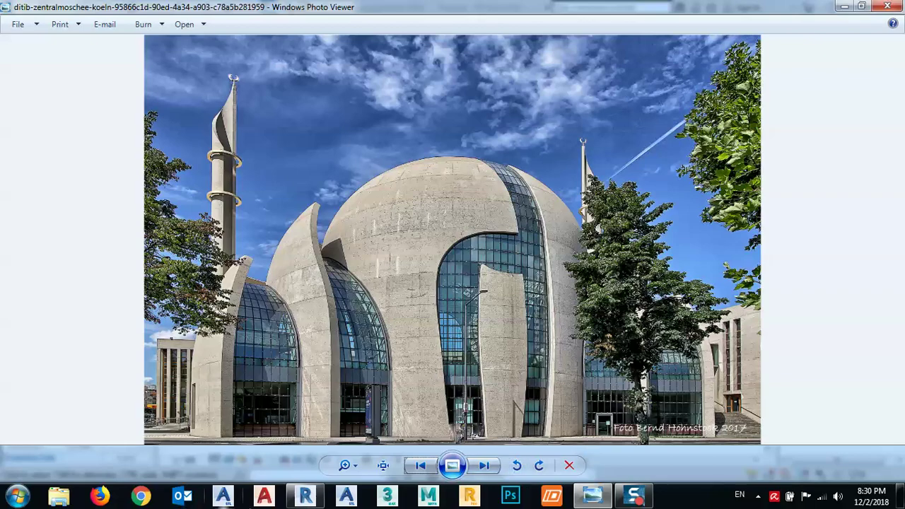
pyautogui.click(306, 495)
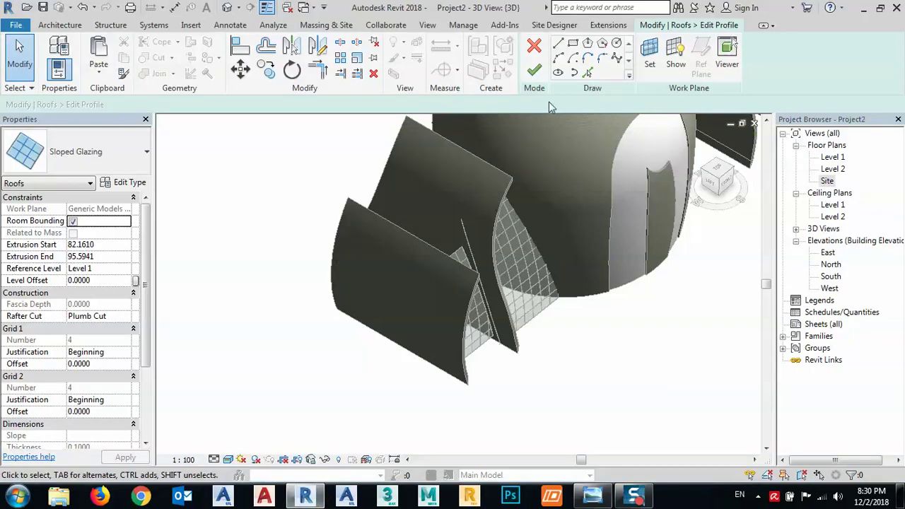
# Step: Finish the glazing profile edit and switch to a top view of the model
pyautogui.click(534, 70)
pyautogui.scroll(3, 464, 295)
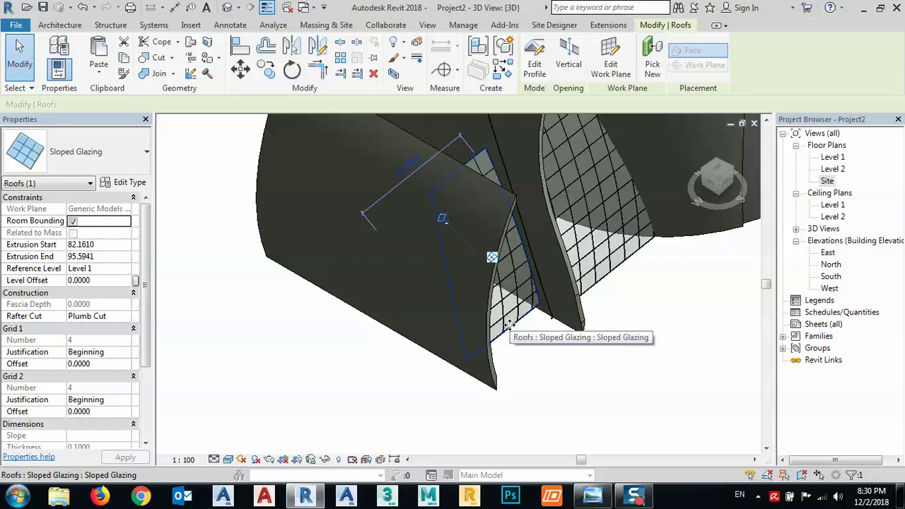
pyautogui.keyDown('shift'); pyautogui.moveTo(549, 425); pyautogui.dragTo(505, 364, button='middle'); pyautogui.keyUp('shift')
pyautogui.scroll(-3, 570, 382)
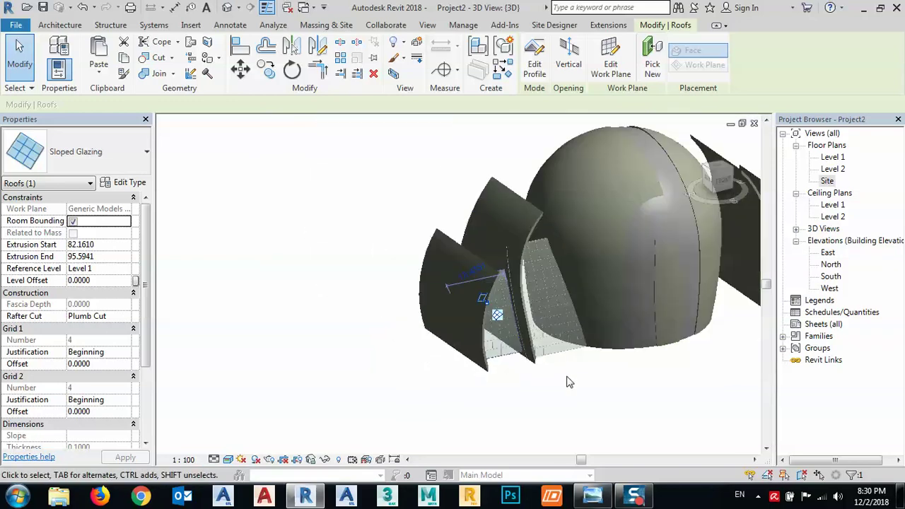
pyautogui.keyDown('shift'); pyautogui.moveTo(570, 382); pyautogui.dragTo(378, 335, button='middle'); pyautogui.keyUp('shift')
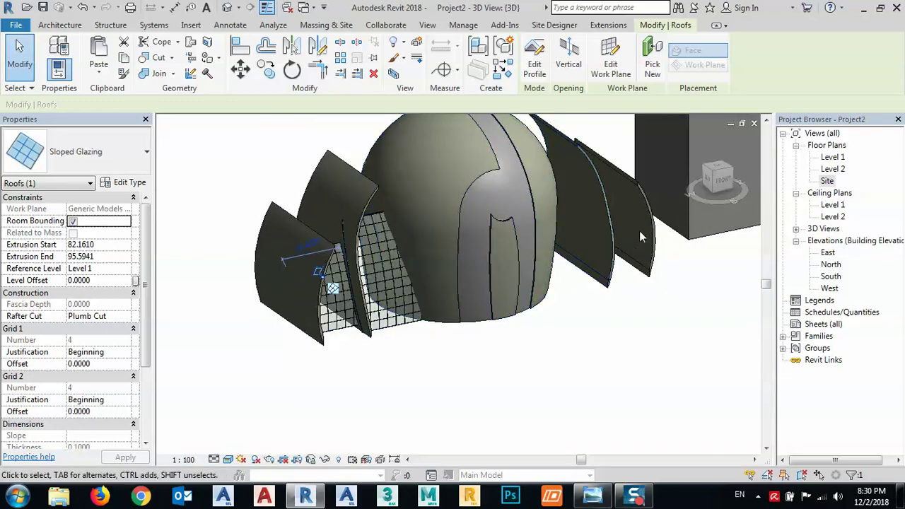
pyautogui.click(719, 170)
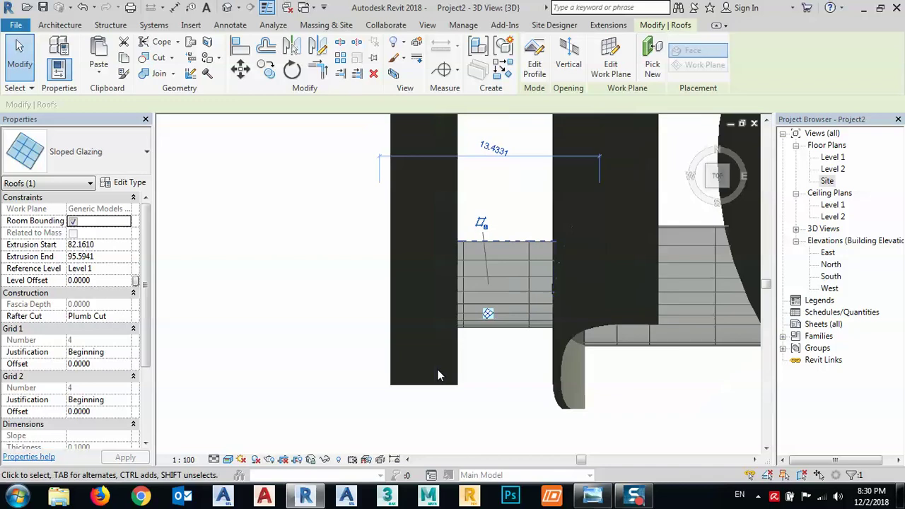
# Step: Select the left glazing, its mullions and the other fin-assembly elements
pyautogui.moveTo(452, 179); pyautogui.dragTo(450, 174)
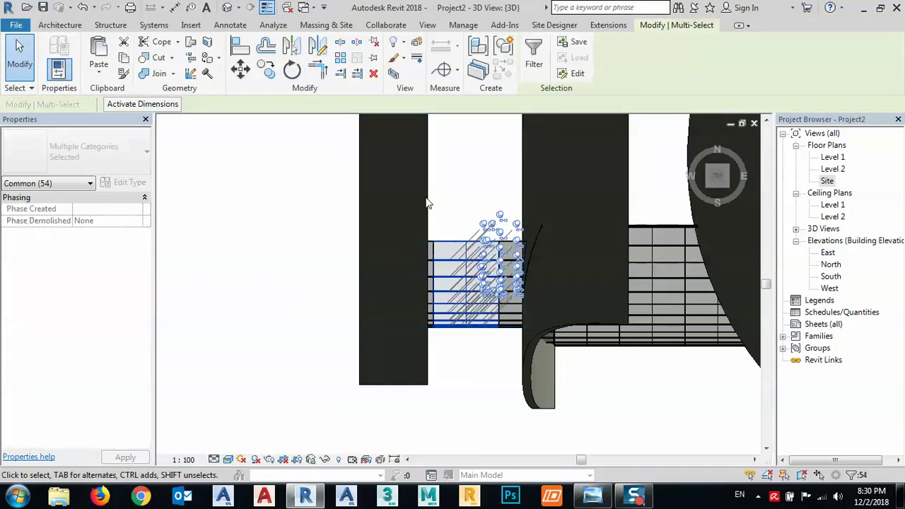
pyautogui.moveTo(427, 202); pyautogui.dragTo(486, 338, button='middle')
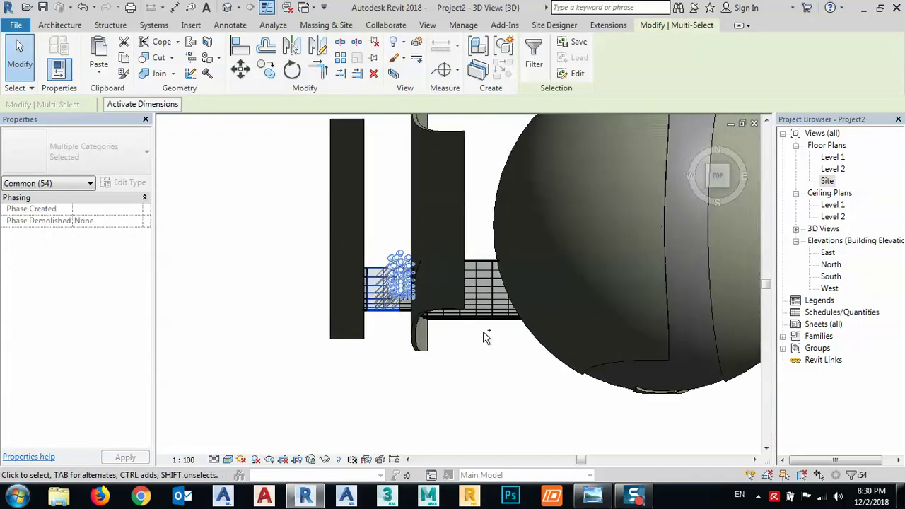
pyautogui.keyDown('ctrl'); pyautogui.click(476, 285); pyautogui.keyUp('ctrl')
pyautogui.keyDown('ctrl'); pyautogui.click(476, 239); pyautogui.keyUp('ctrl')
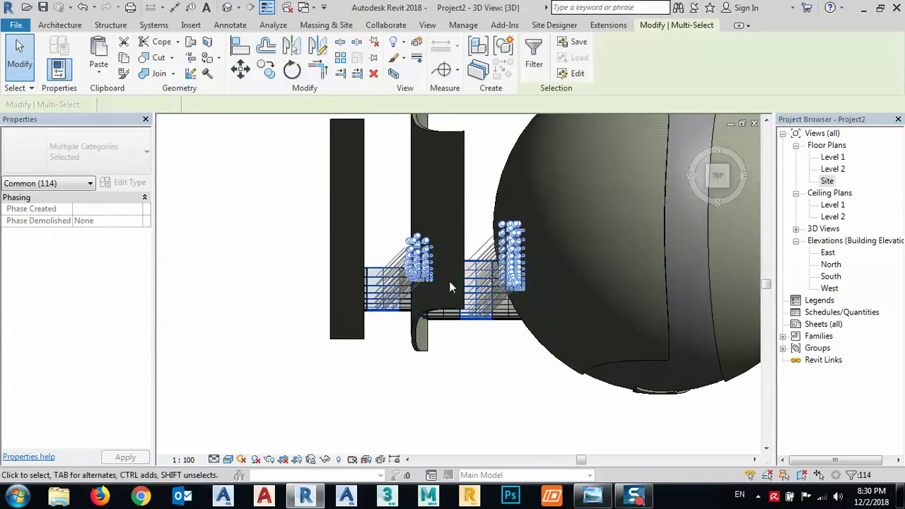
pyautogui.scroll(-4, 449, 281)
pyautogui.moveTo(455, 370); pyautogui.dragTo(311, 351, button='middle')
pyautogui.scroll(1, 416, 349)
# Step: Delete the two right-hand fins
pyautogui.click(416, 348)
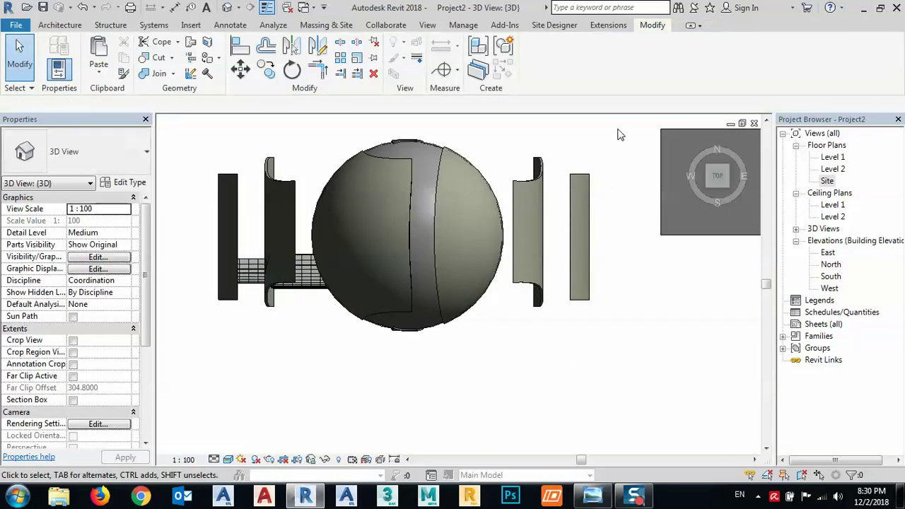
pyautogui.moveTo(619, 135); pyautogui.dragTo(519, 342)
pyautogui.press('Delete')
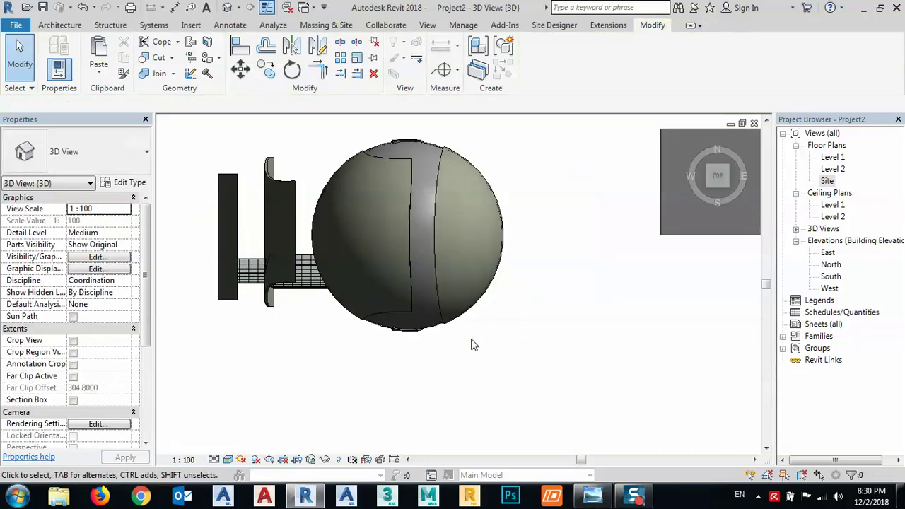
# Step: Mirror a copy of the left fin-and-glazing assembly across a vertical axis through the dome centre
pyautogui.moveTo(308, 129); pyautogui.dragTo(217, 343)
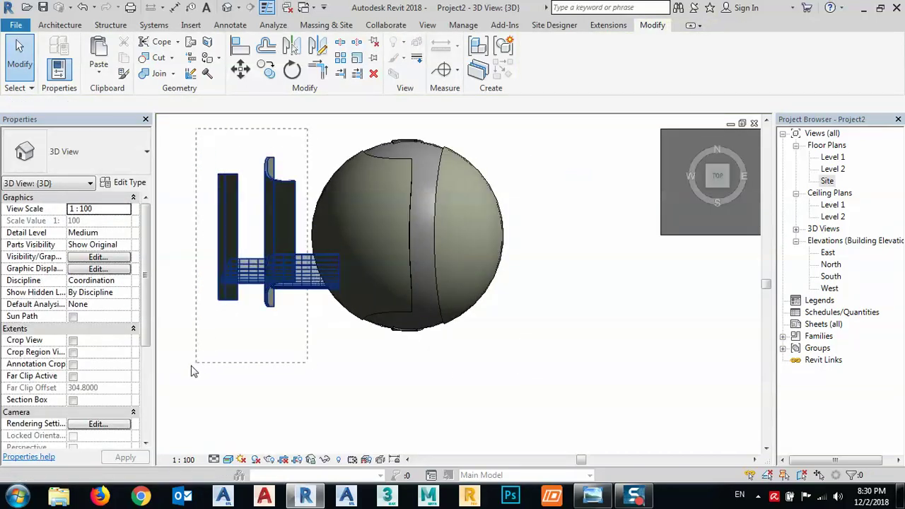
pyautogui.moveTo(191, 371); pyautogui.dragTo(182, 375)
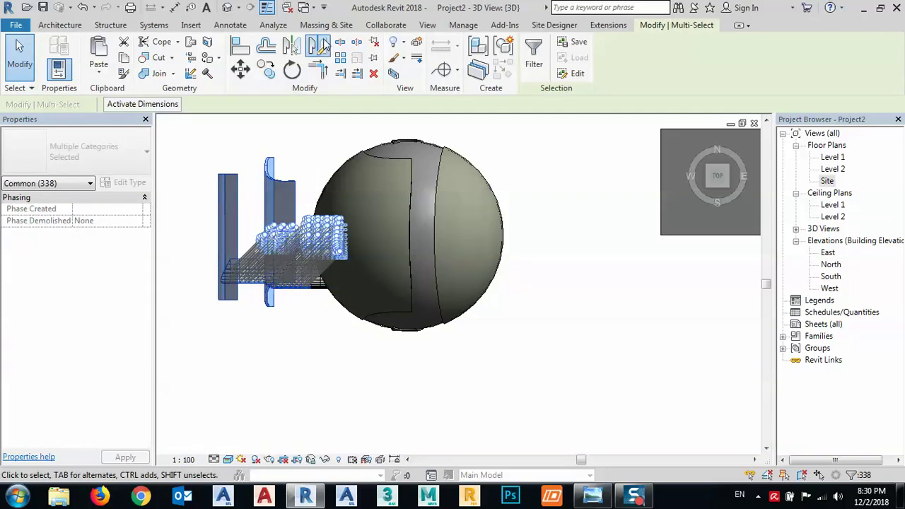
pyautogui.click(319, 45)
pyautogui.click(410, 346)
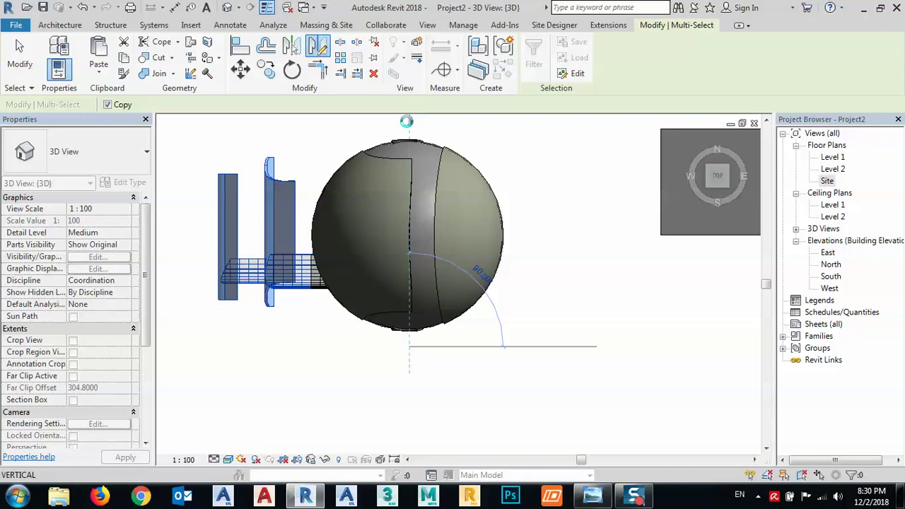
pyautogui.click(476, 211)
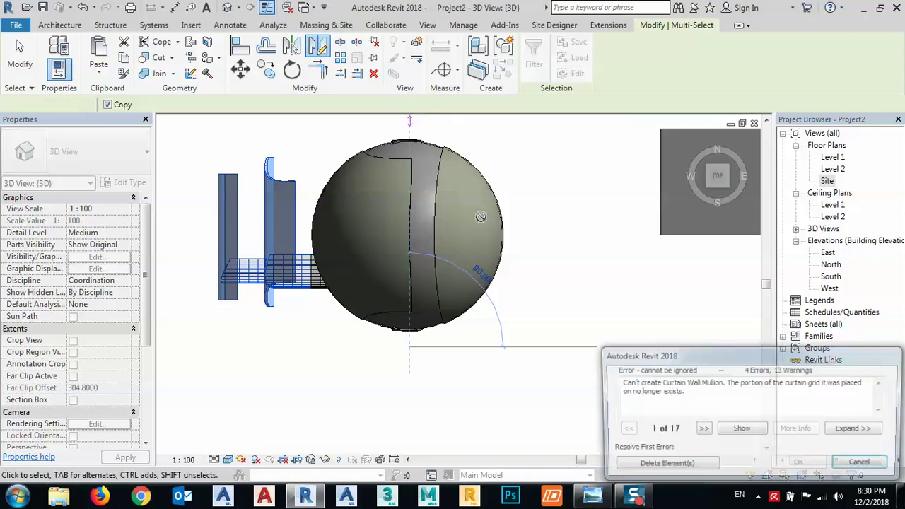
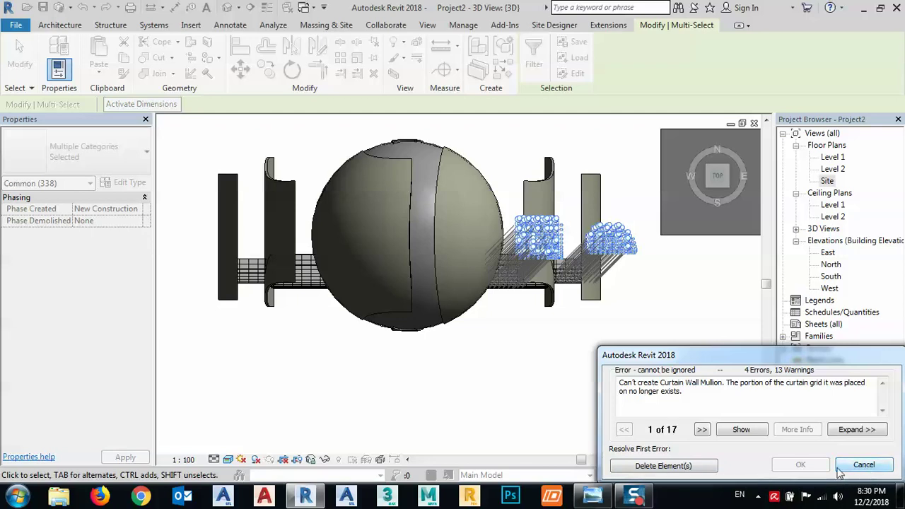
# Step: Discard the failed mirrored elements and delete the right-side shell walls and curtain walls
pyautogui.click(692, 469)
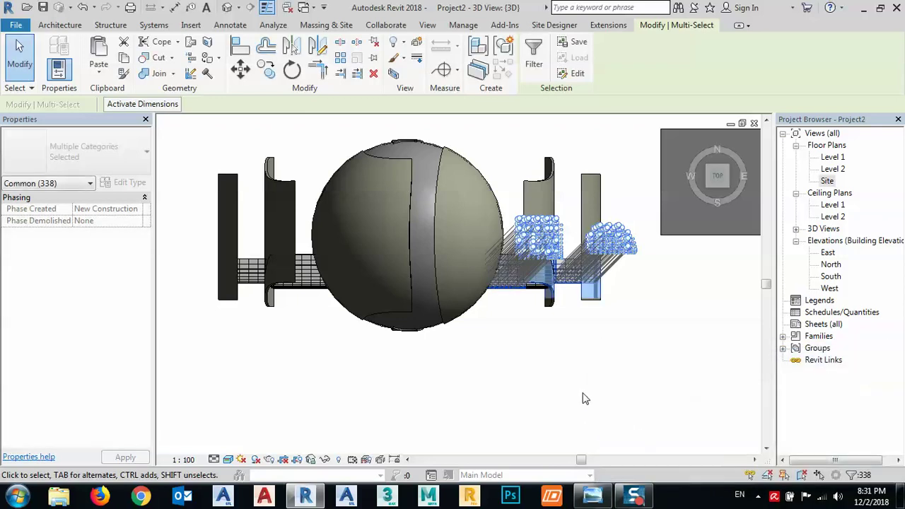
pyautogui.keyDown('shift'); pyautogui.moveTo(475, 399); pyautogui.dragTo(512, 403, button='middle'); pyautogui.keyUp('shift')
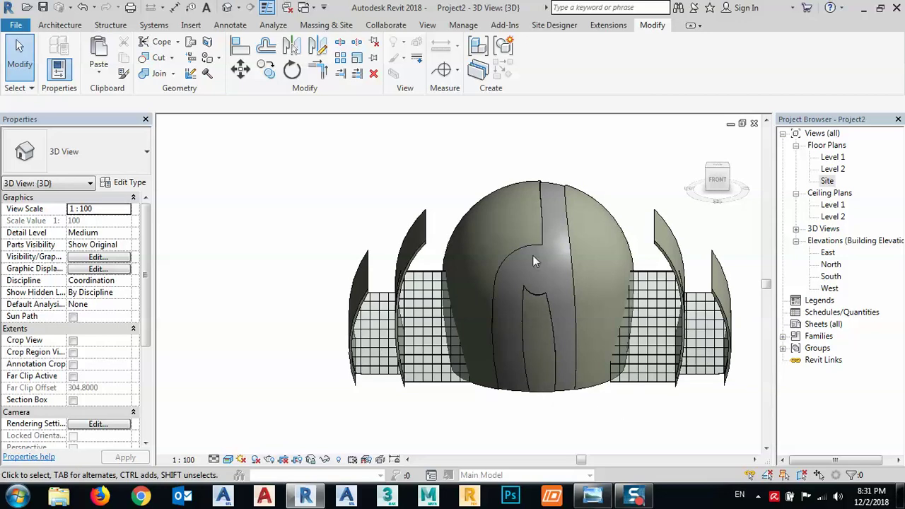
pyautogui.moveTo(542, 381); pyautogui.dragTo(562, 404, button='middle')
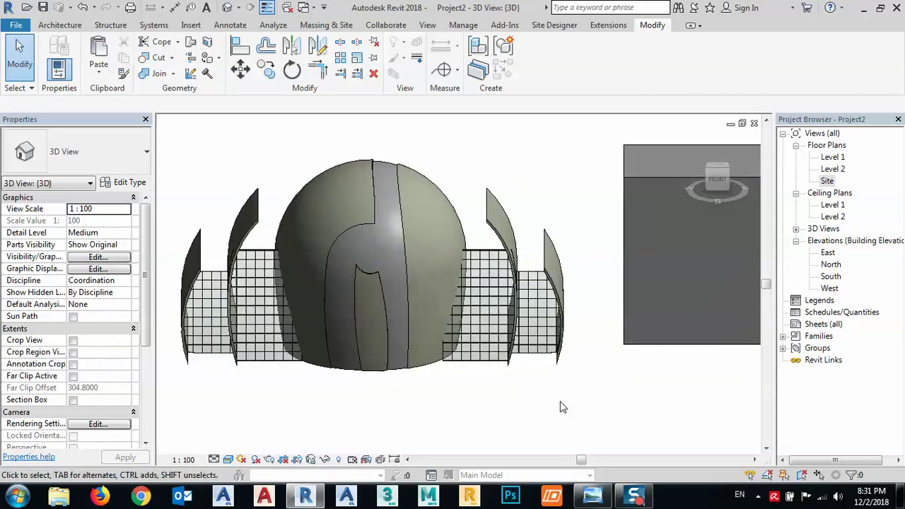
pyautogui.moveTo(561, 403); pyautogui.dragTo(502, 204)
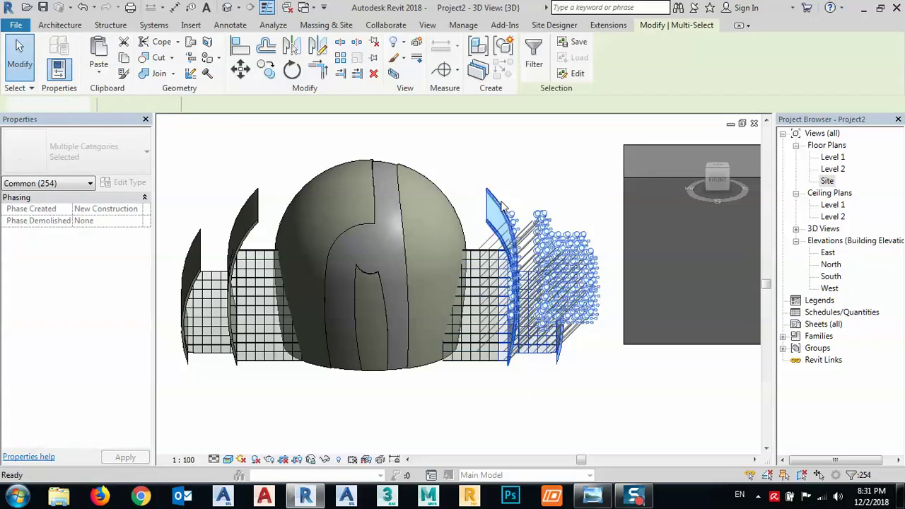
pyautogui.press('Delete')
pyautogui.click(717, 170)
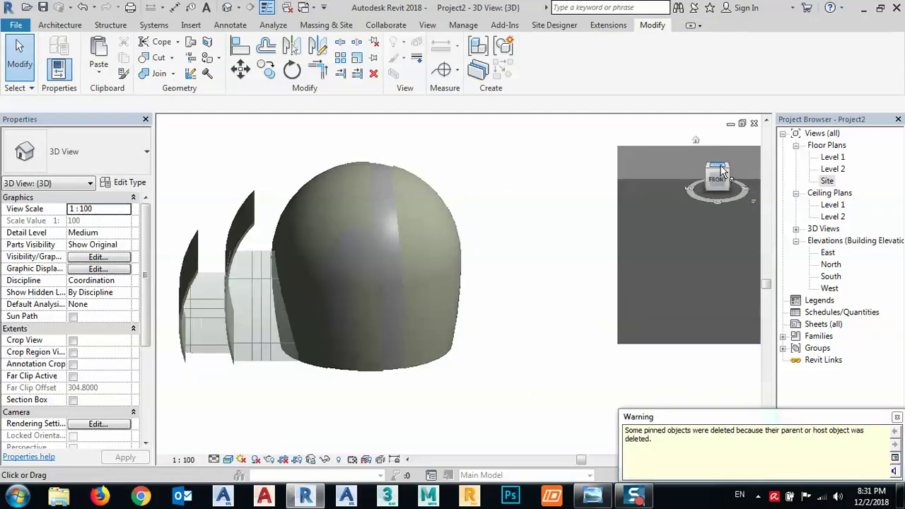
# Step: Mirror the left-side walls and curtain walls about a vertical axis through the sphere centre, discarding failed curtain elements
pyautogui.moveTo(317, 325); pyautogui.dragTo(365, 319, button='middle')
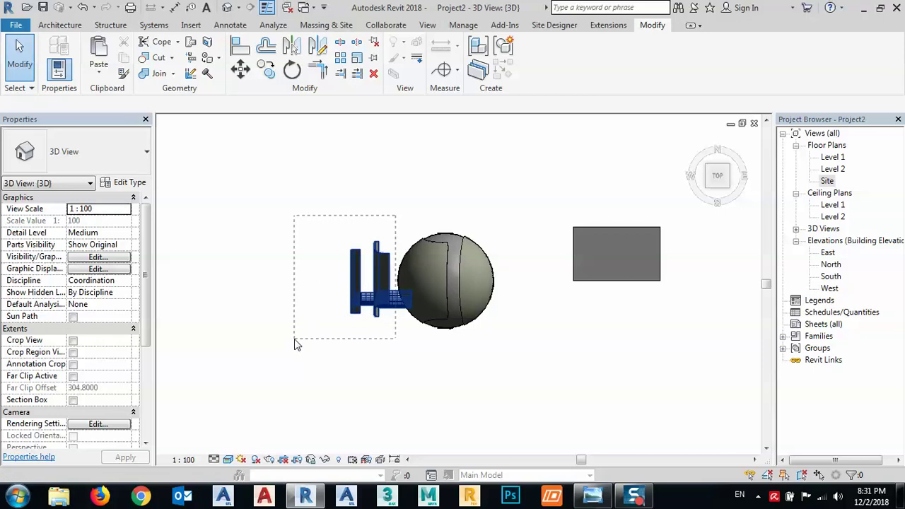
pyautogui.moveTo(297, 345); pyautogui.dragTo(297, 344)
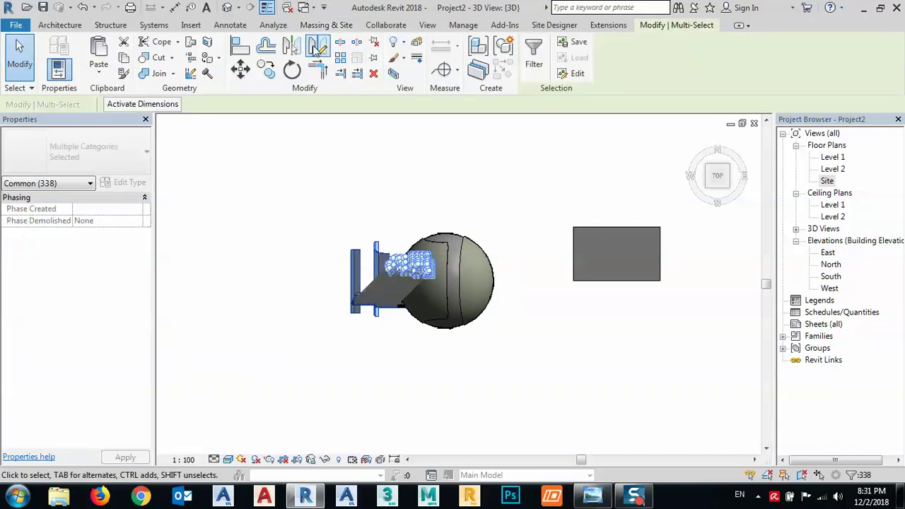
pyautogui.click(316, 46)
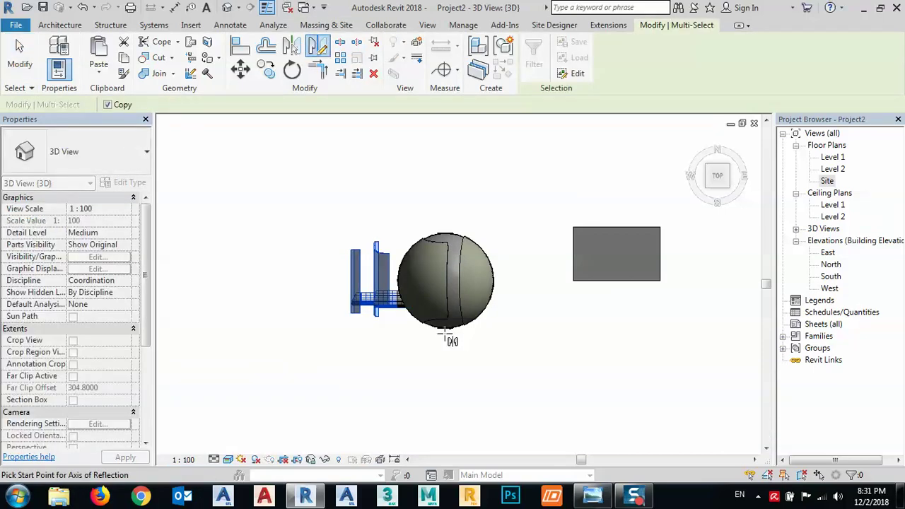
pyautogui.click(444, 334)
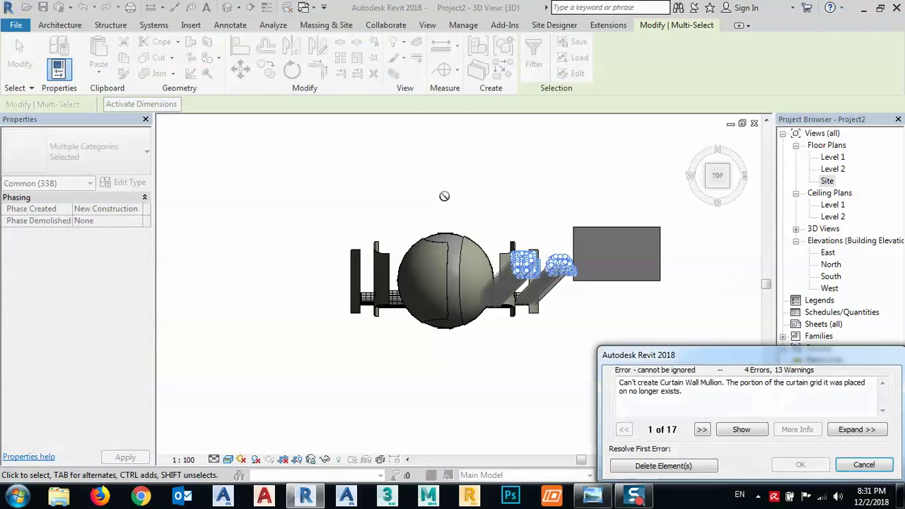
pyautogui.click(685, 467)
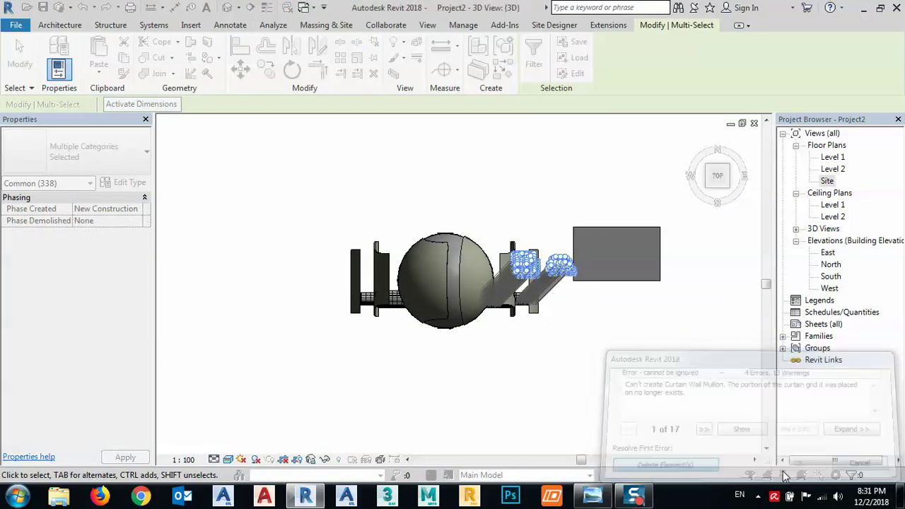
pyautogui.press('Escape')
pyautogui.keyDown('shift'); pyautogui.moveTo(537, 399); pyautogui.dragTo(585, 168, button='middle'); pyautogui.keyUp('shift')
# Step: Delete the rectangular generic-model box beside the dome and view the remaining domed structure
pyautogui.scroll(2, 506, 347)
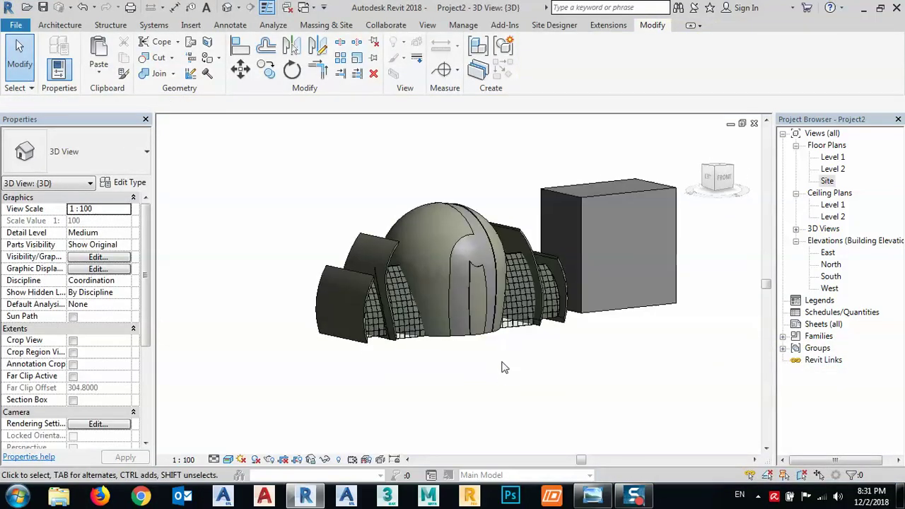
pyautogui.keyDown('shift'); pyautogui.moveTo(503, 365); pyautogui.dragTo(541, 296, button='middle'); pyautogui.keyUp('shift')
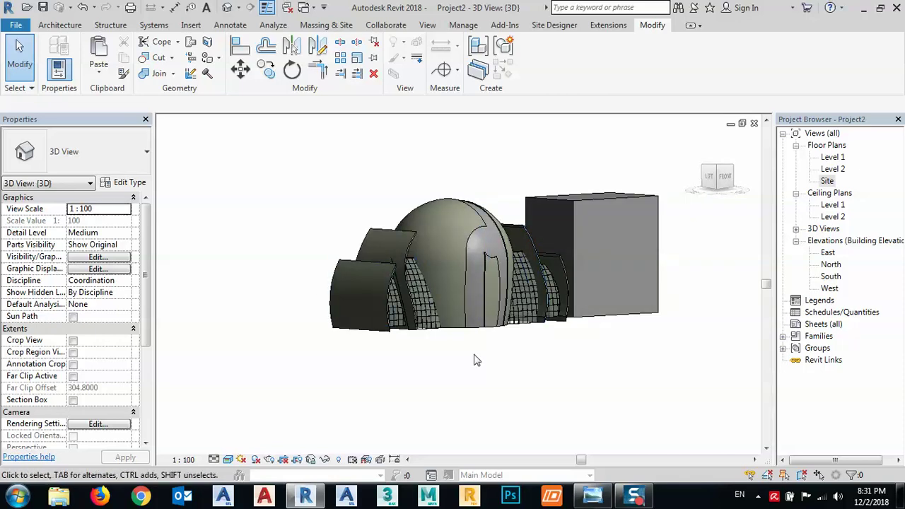
pyautogui.keyDown('shift'); pyautogui.moveTo(475, 361); pyautogui.dragTo(446, 387, button='middle'); pyautogui.keyUp('shift')
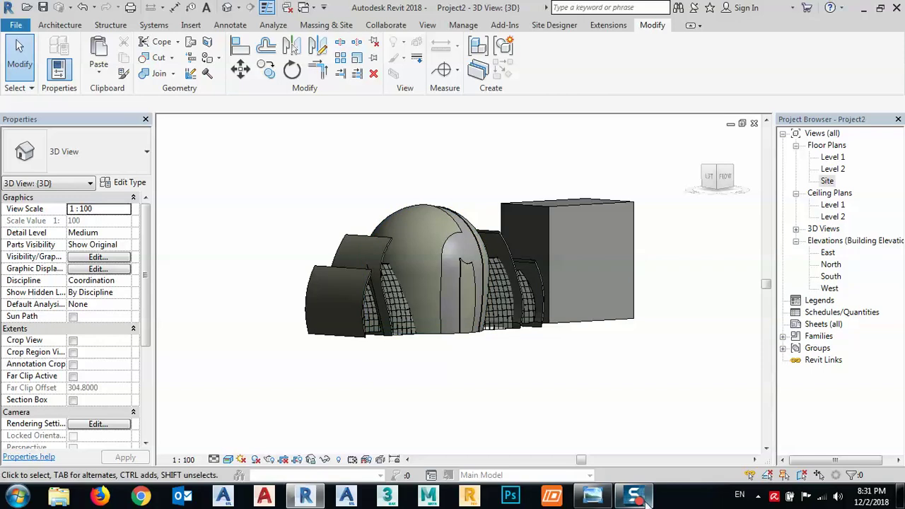
pyautogui.click(596, 327)
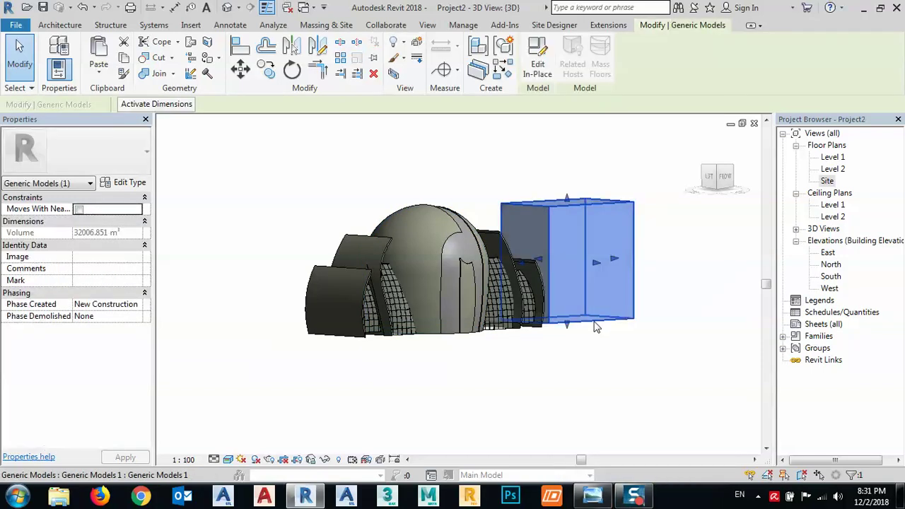
pyautogui.press('Delete')
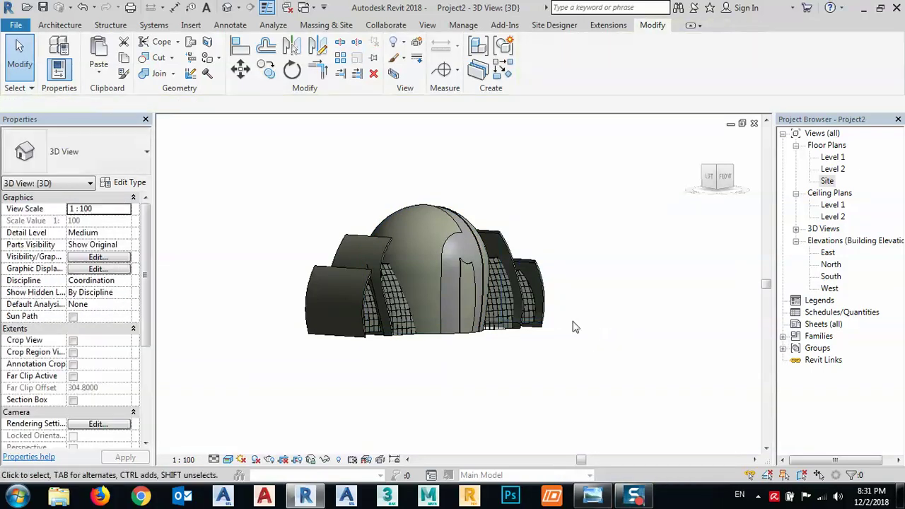
pyautogui.moveTo(538, 381); pyautogui.dragTo(514, 379, button='middle')
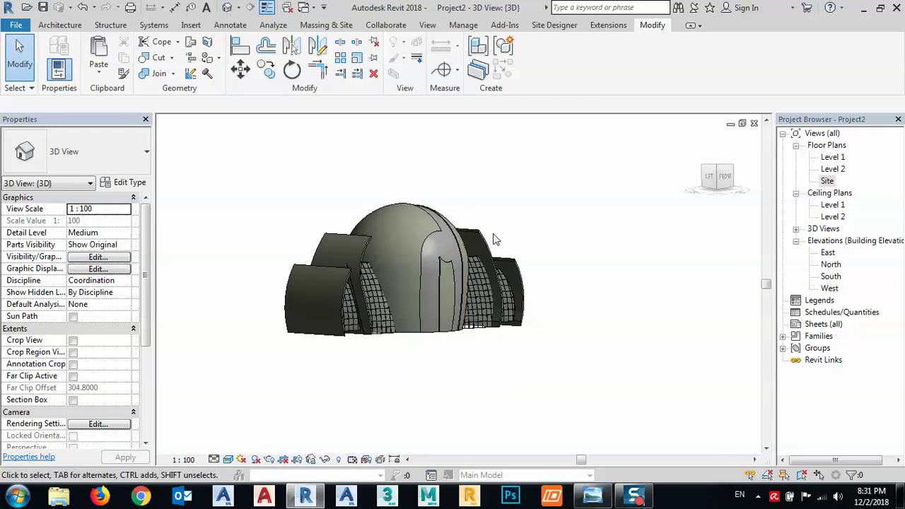
pyautogui.keyDown('shift'); pyautogui.moveTo(436, 364); pyautogui.dragTo(418, 395, button='middle'); pyautogui.keyUp('shift')
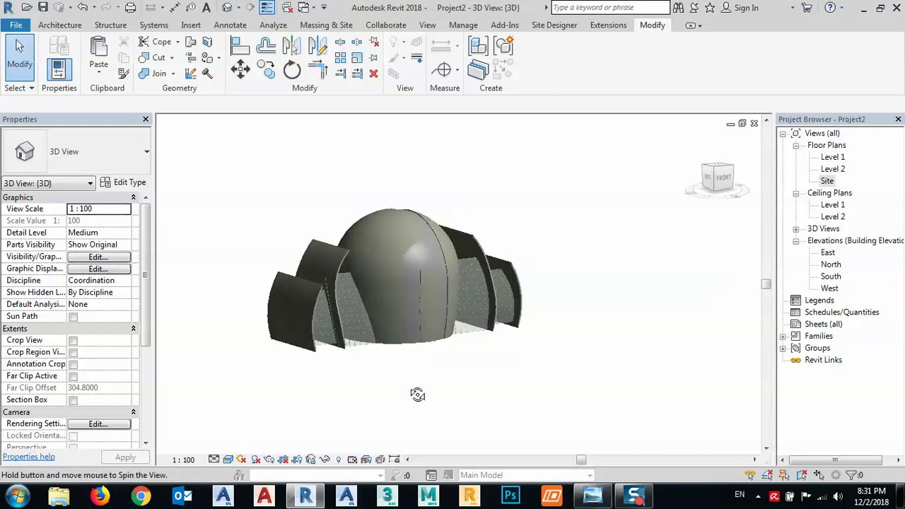
pyautogui.scroll(3, 373, 329)
pyautogui.moveTo(373, 328); pyautogui.dragTo(489, 391, button='middle')
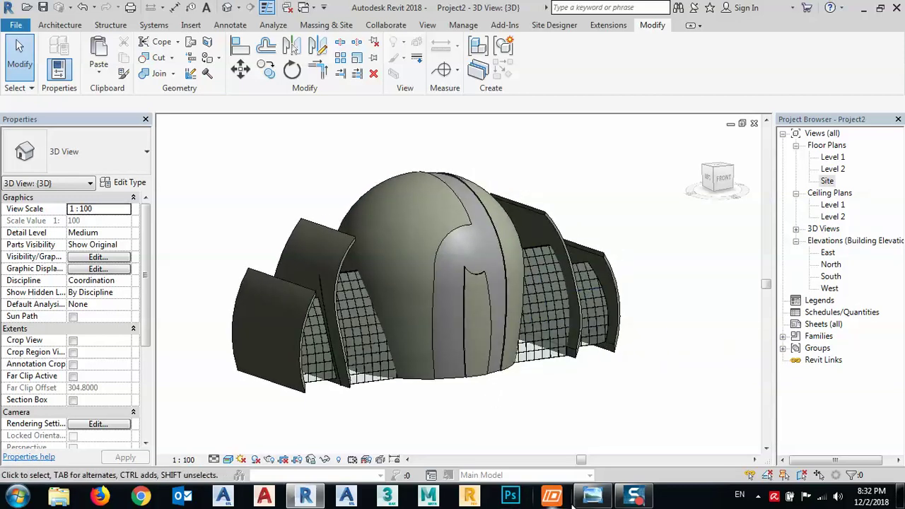
pyautogui.click(591, 497)
pyautogui.doubleClick(456, 7)
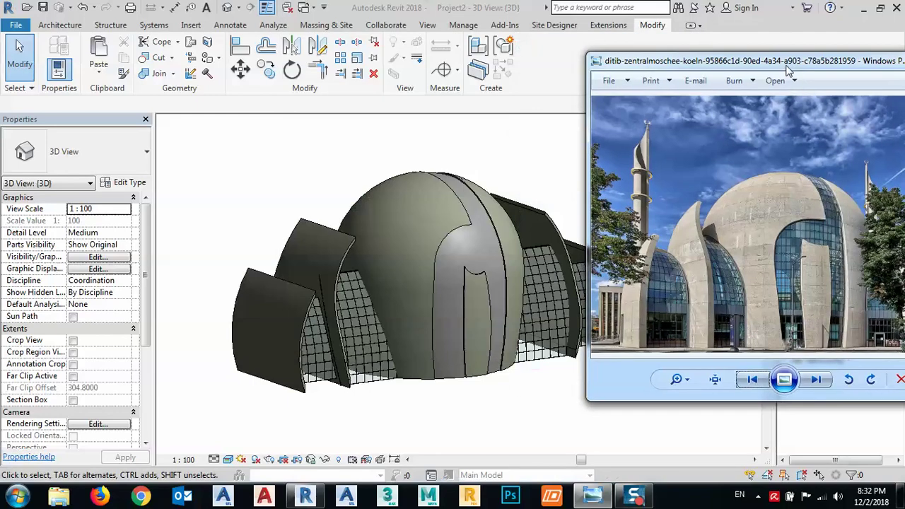
pyautogui.click(443, 355)
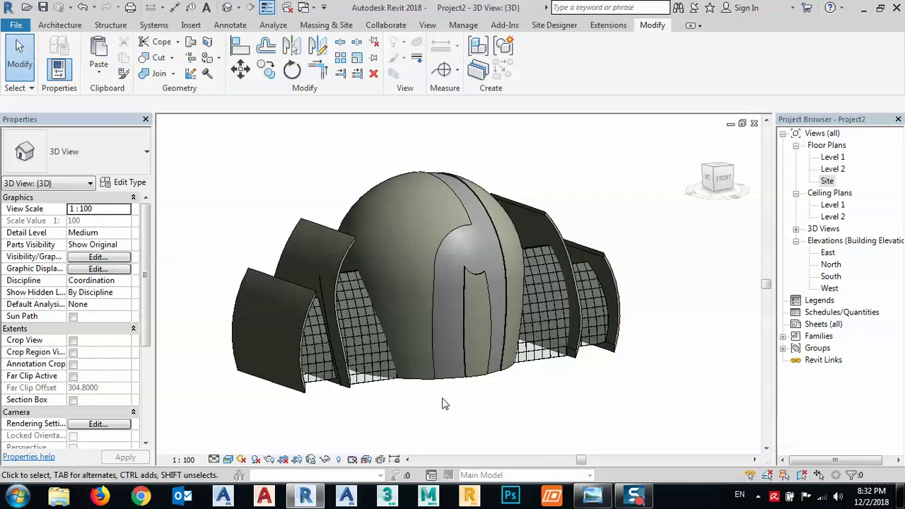
pyautogui.keyDown('shift'); pyautogui.moveTo(444, 356); pyautogui.dragTo(446, 398, button='middle'); pyautogui.keyUp('shift')
pyautogui.click(594, 500)
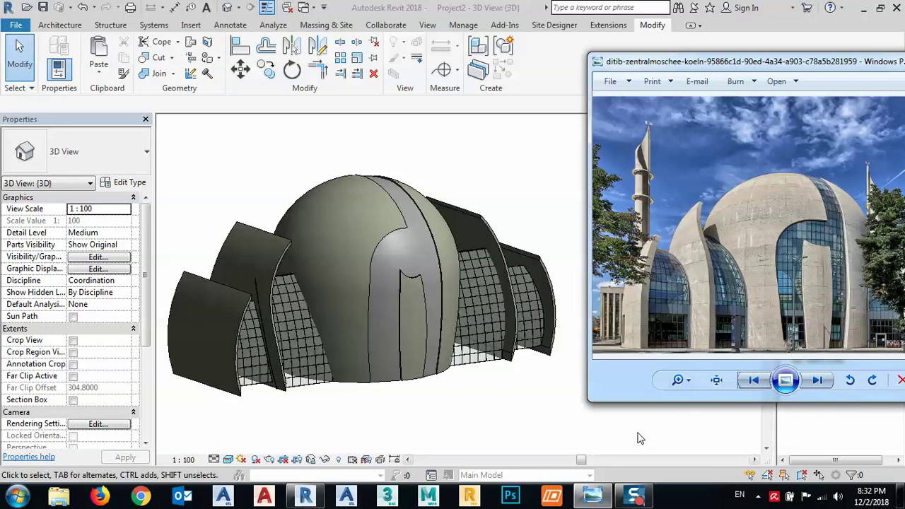
pyautogui.click(760, 380)
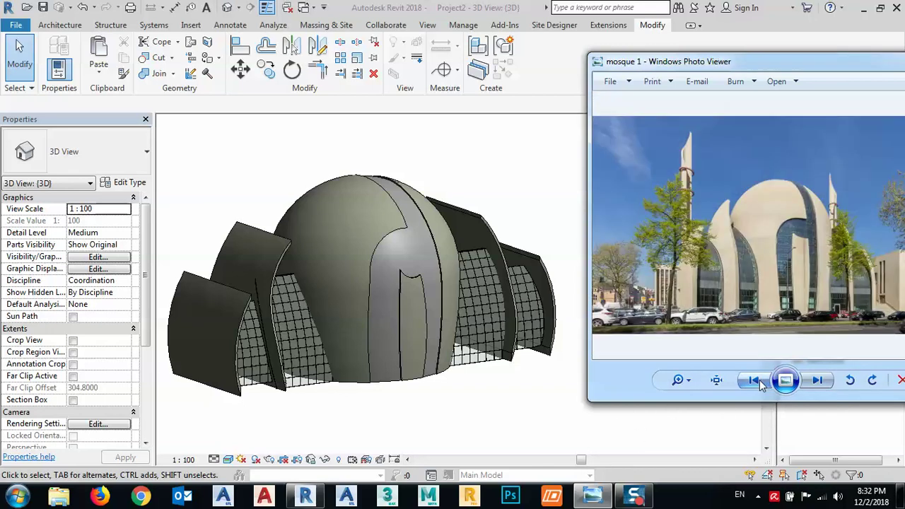
pyautogui.click(822, 381)
pyautogui.click(825, 382)
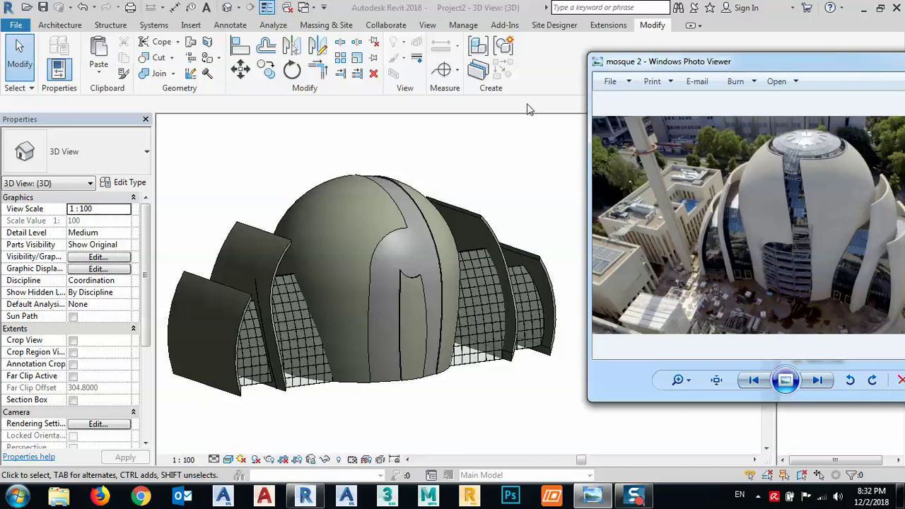
pyautogui.moveTo(679, 61); pyautogui.dragTo(436, 89)
pyautogui.click(741, 90)
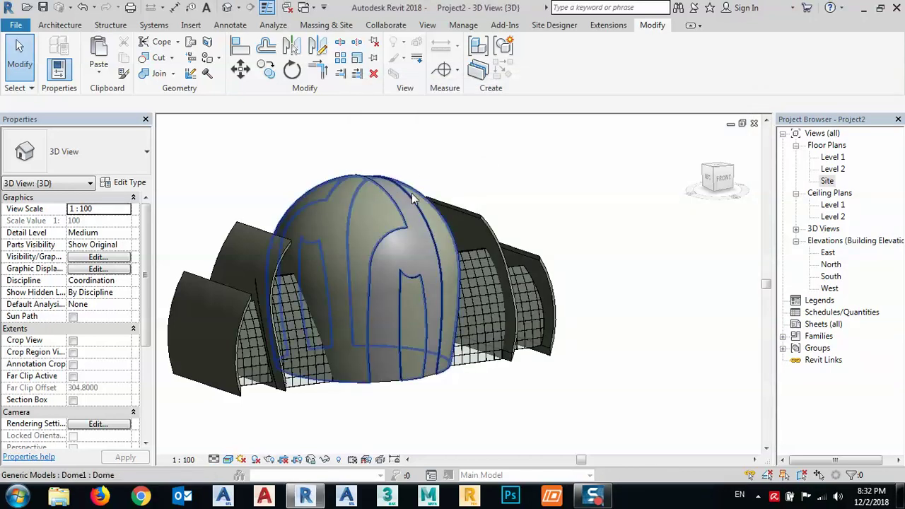
# Step: Edit the dome in place from a top view and try a void extrusion, then cancel it
pyautogui.click(412, 193)
pyautogui.click(537, 60)
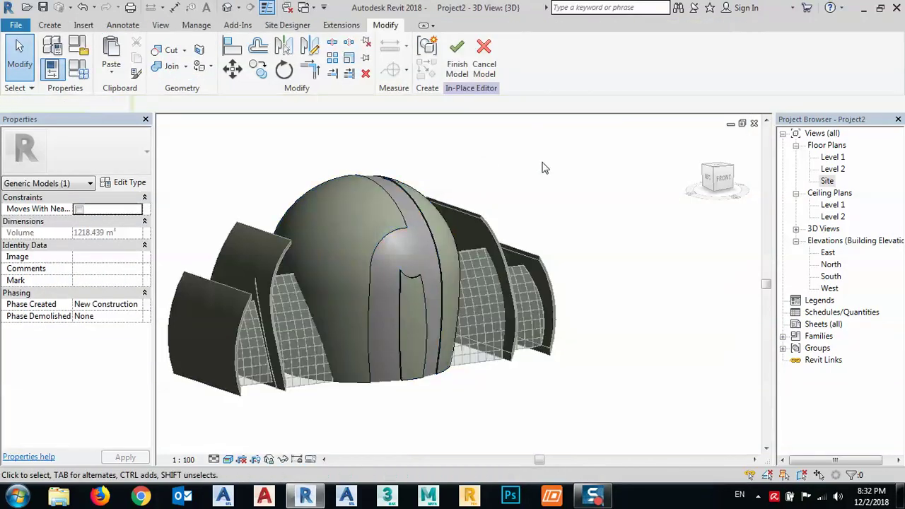
pyautogui.click(719, 170)
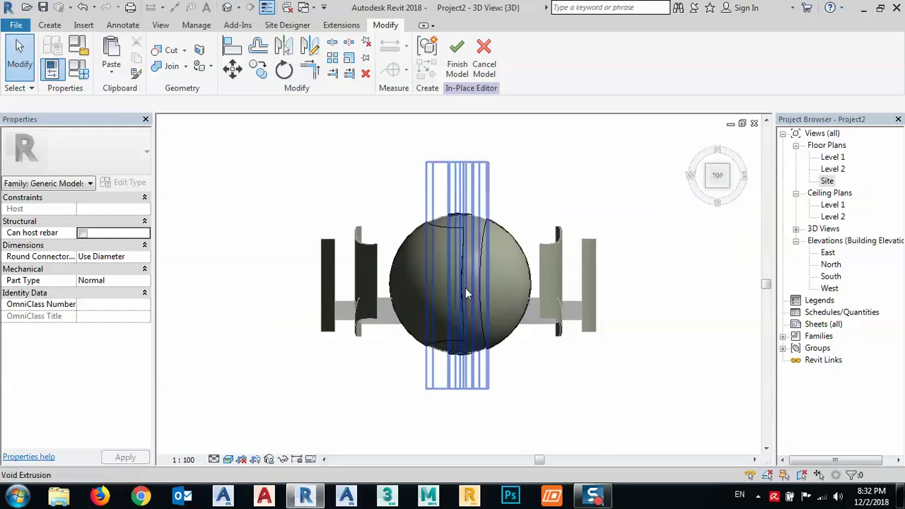
pyautogui.click(50, 25)
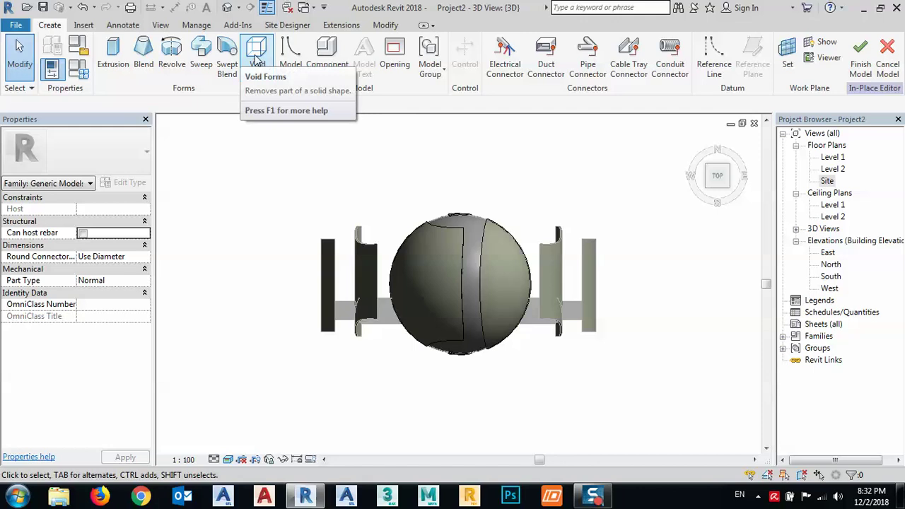
pyautogui.click(257, 61)
pyautogui.click(301, 117)
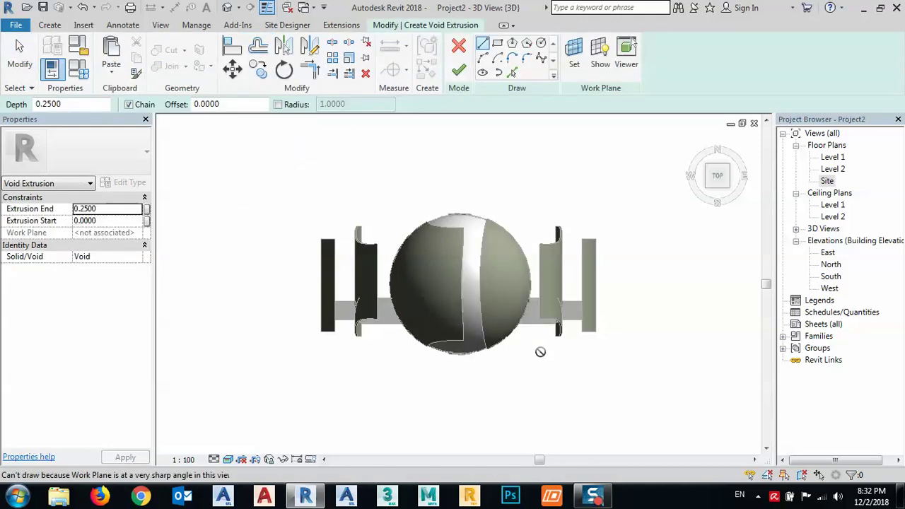
pyautogui.moveTo(579, 362); pyautogui.dragTo(481, 354, button='middle')
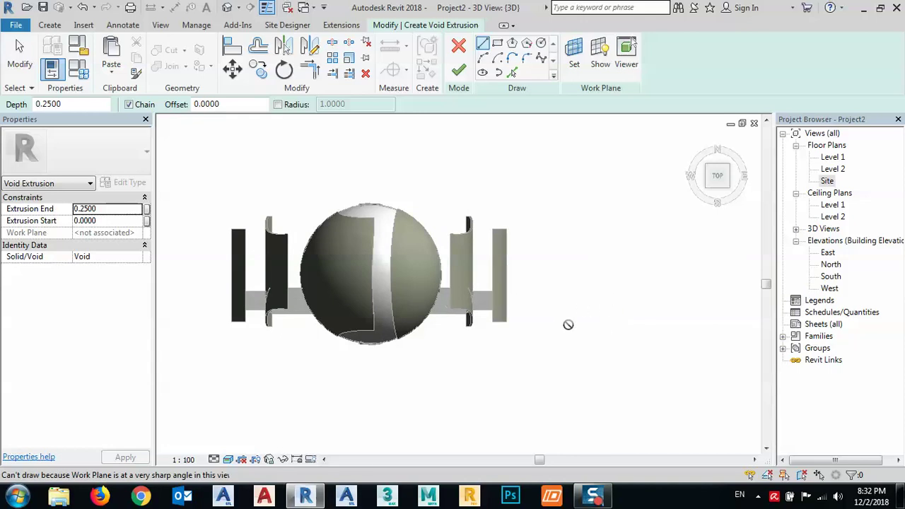
pyautogui.press('Escape')
pyautogui.press('Escape')
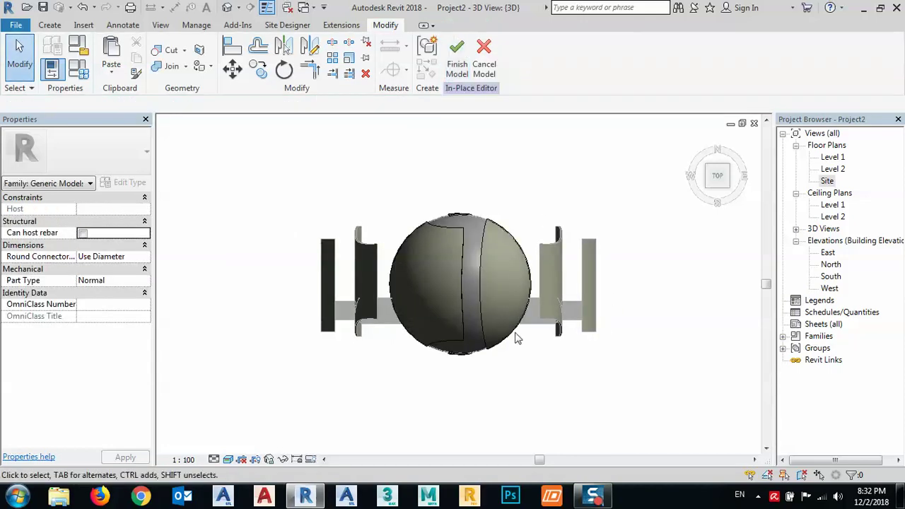
pyautogui.moveTo(523, 370); pyautogui.dragTo(491, 366, button='middle')
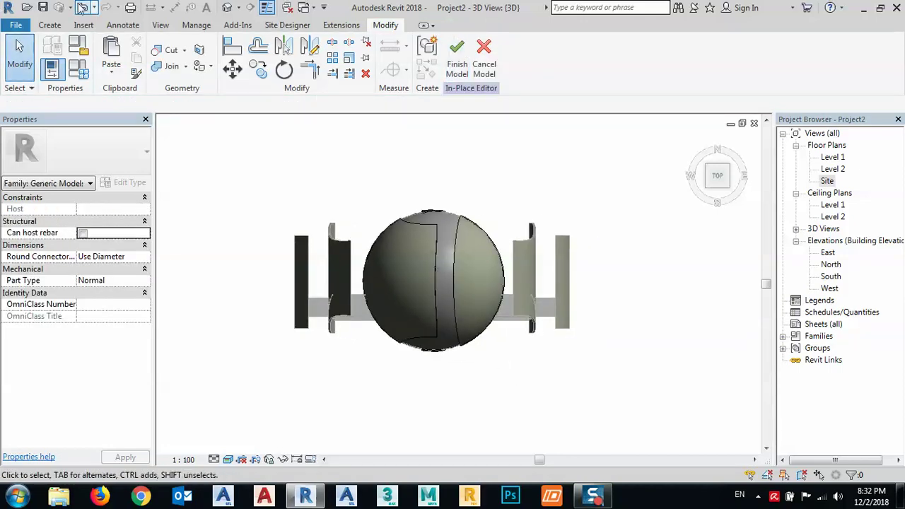
# Step: Start a solid extrusion sketch, dismiss the sharp-angle work plane error, and retry with rectangle drawing
pyautogui.click(49, 25)
pyautogui.click(111, 53)
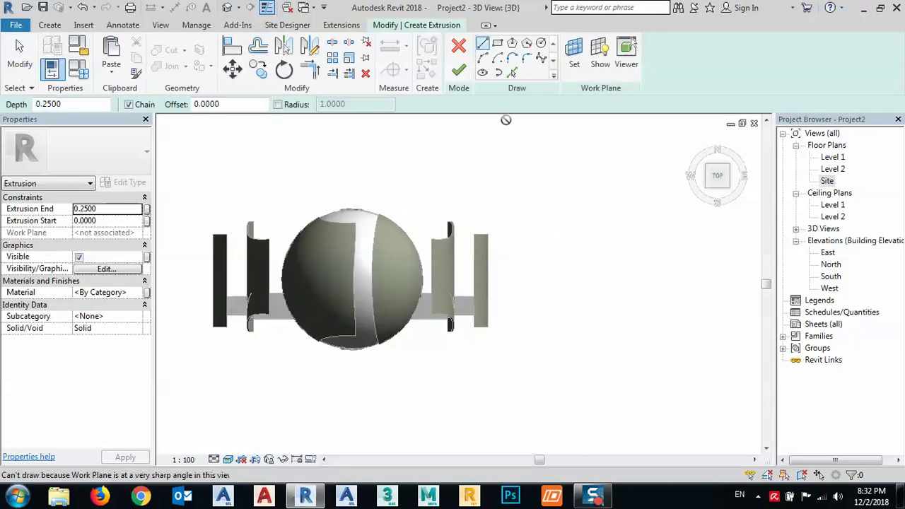
pyautogui.click(563, 259)
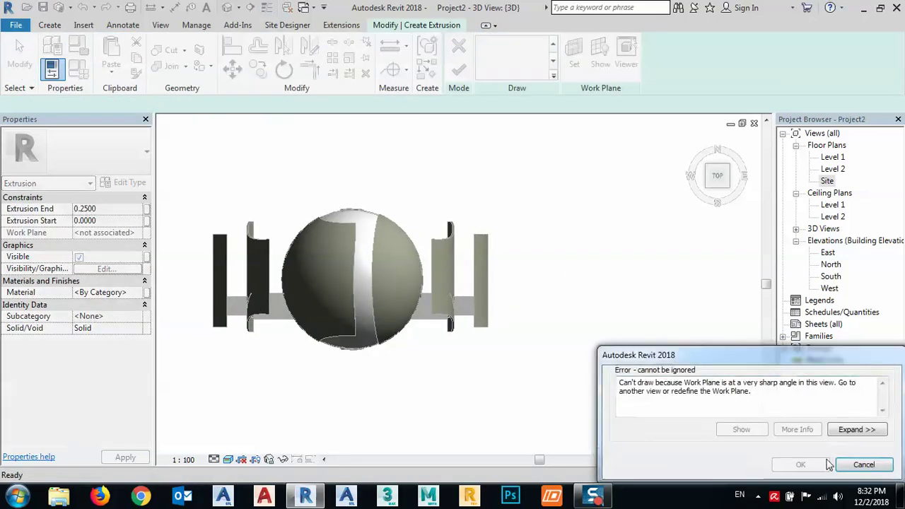
pyautogui.click(860, 464)
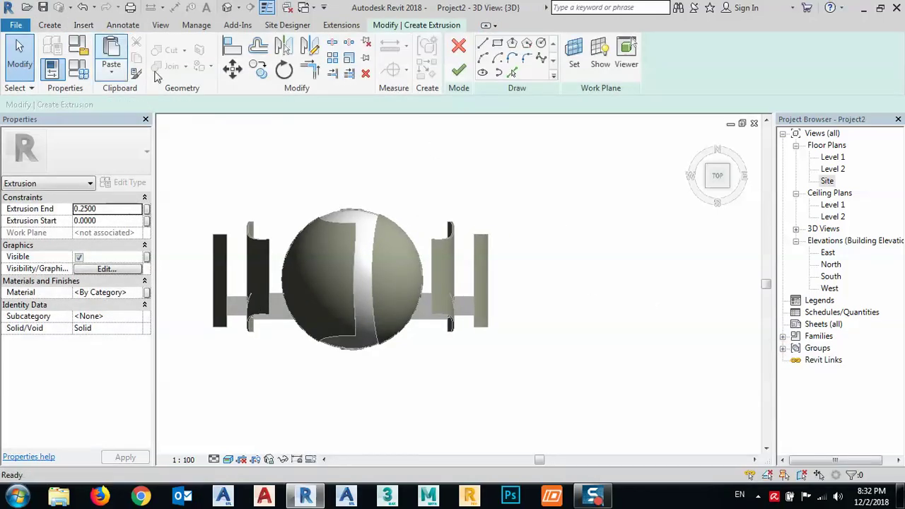
pyautogui.click(459, 70)
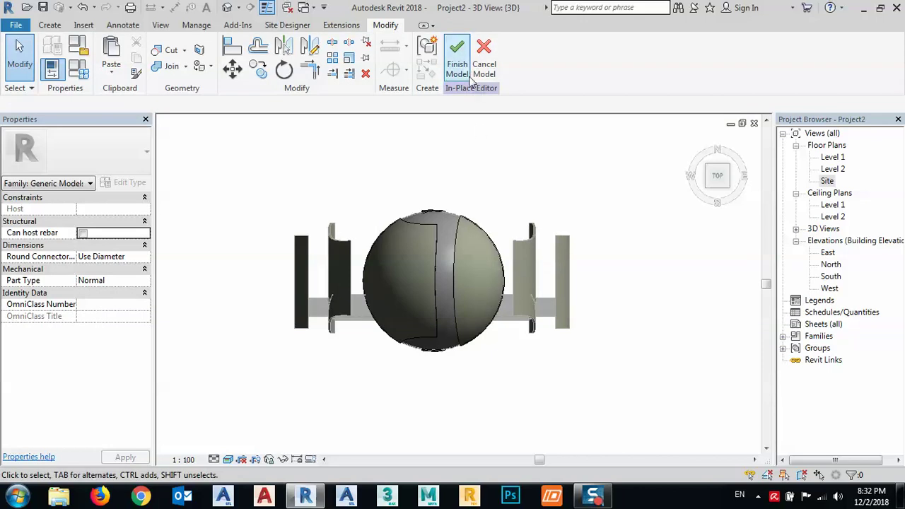
pyautogui.click(51, 24)
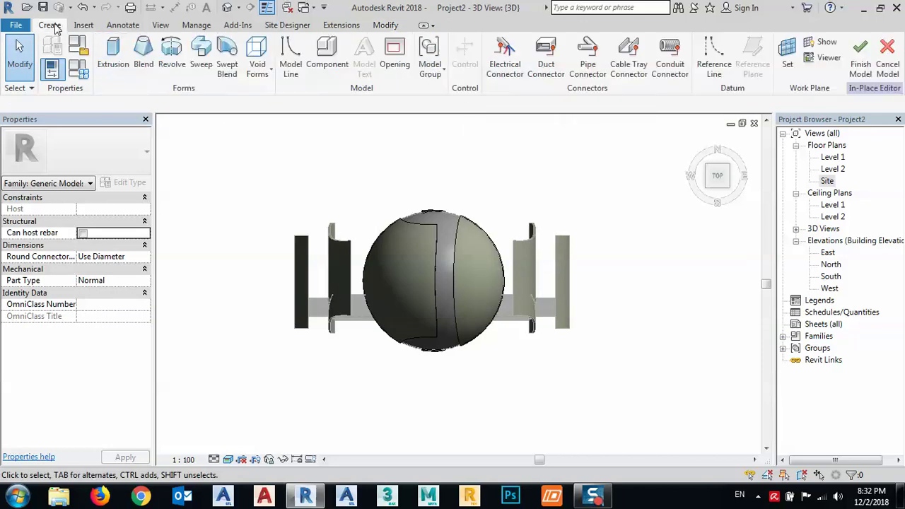
pyautogui.click(113, 60)
pyautogui.click(498, 43)
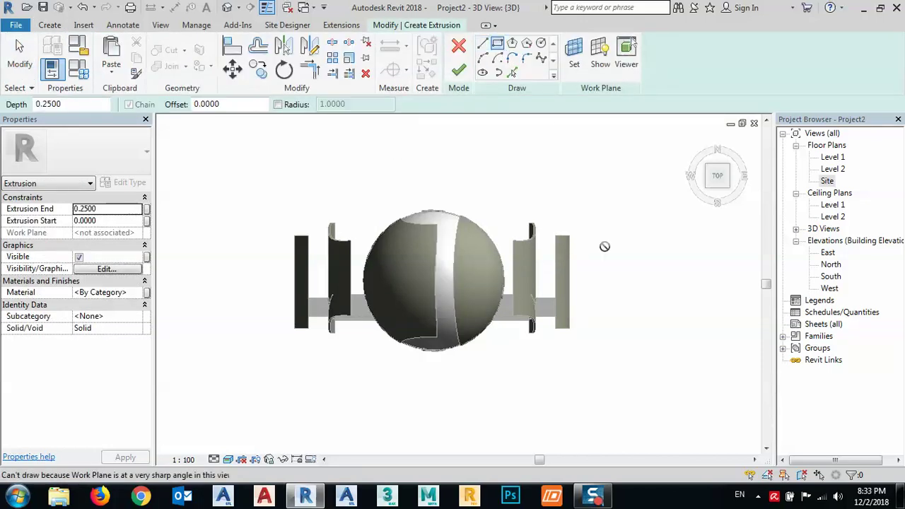
pyautogui.moveTo(605, 247); pyautogui.dragTo(528, 242, button='middle')
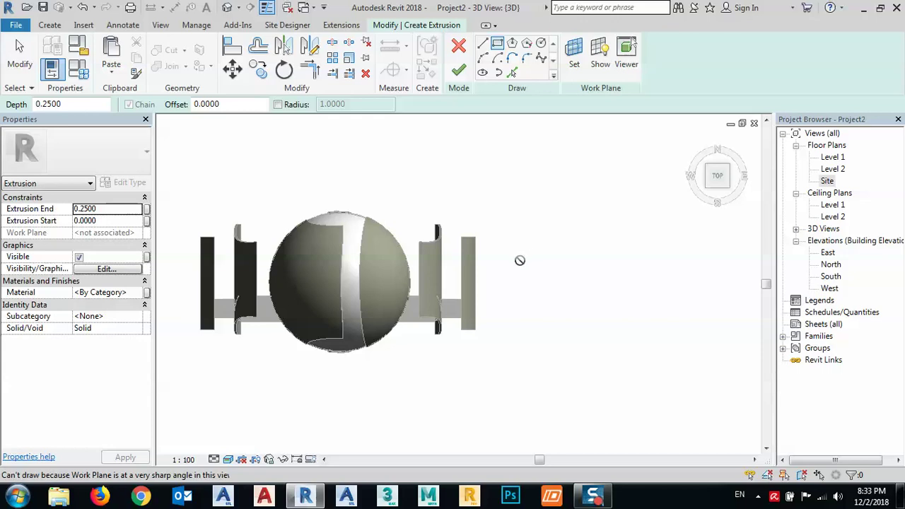
# Step: Cancel the extrusion sketch and finish the dome's in-place model
pyautogui.press('Escape')
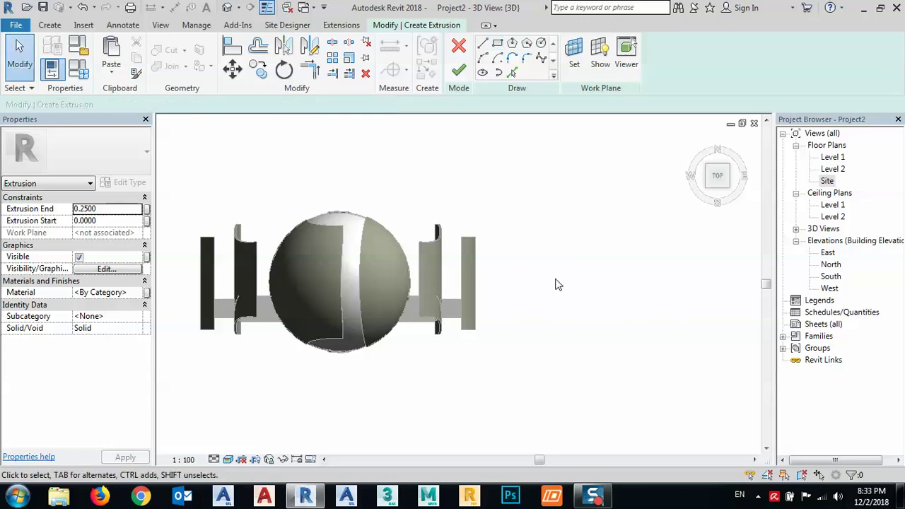
pyautogui.click(459, 48)
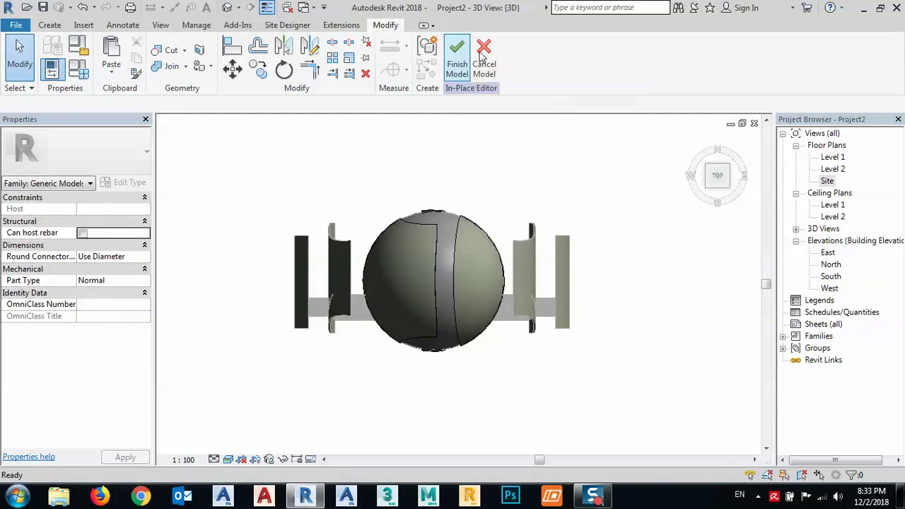
pyautogui.click(457, 53)
# Step: Crossing-select the left-side shell walls and curtain grid, leaving the grey box unselected
pyautogui.scroll(2, 368, 297)
pyautogui.moveTo(607, 252); pyautogui.dragTo(502, 259, button='middle')
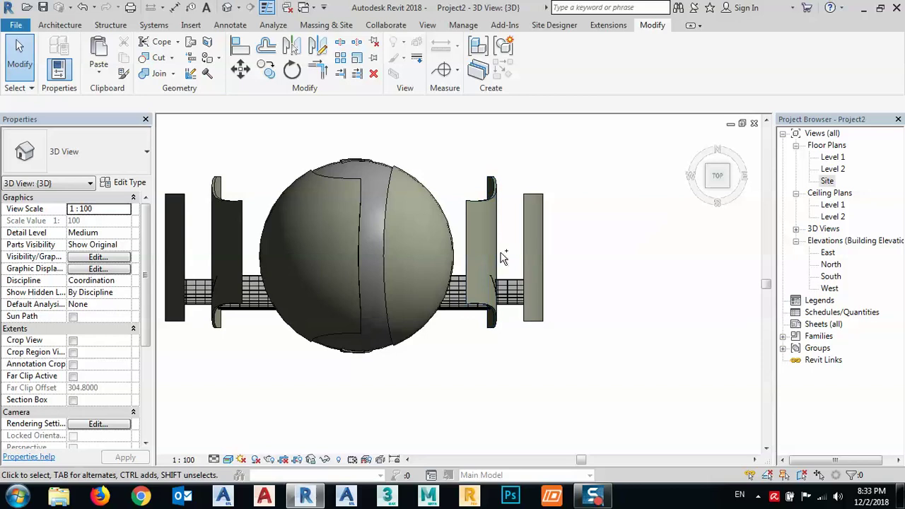
pyautogui.scroll(-3, 506, 269)
pyautogui.moveTo(622, 292); pyautogui.dragTo(586, 263, button='middle')
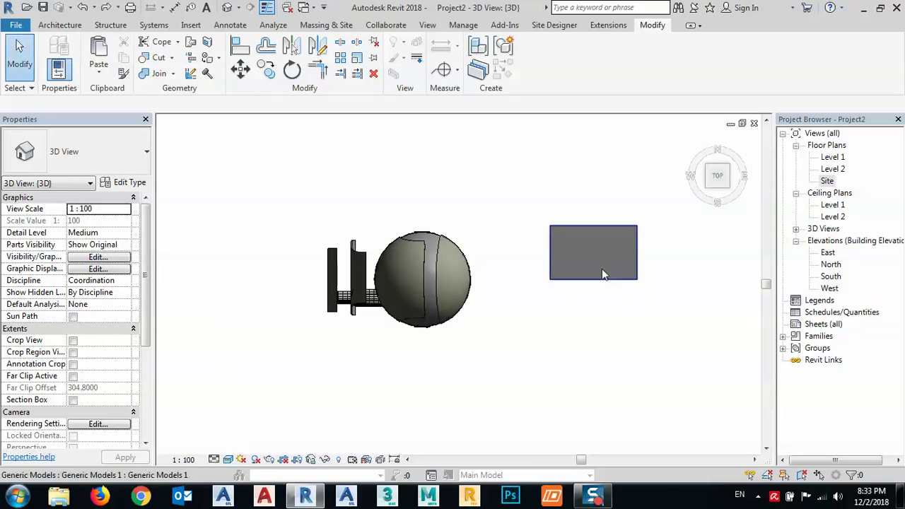
pyautogui.click(603, 277)
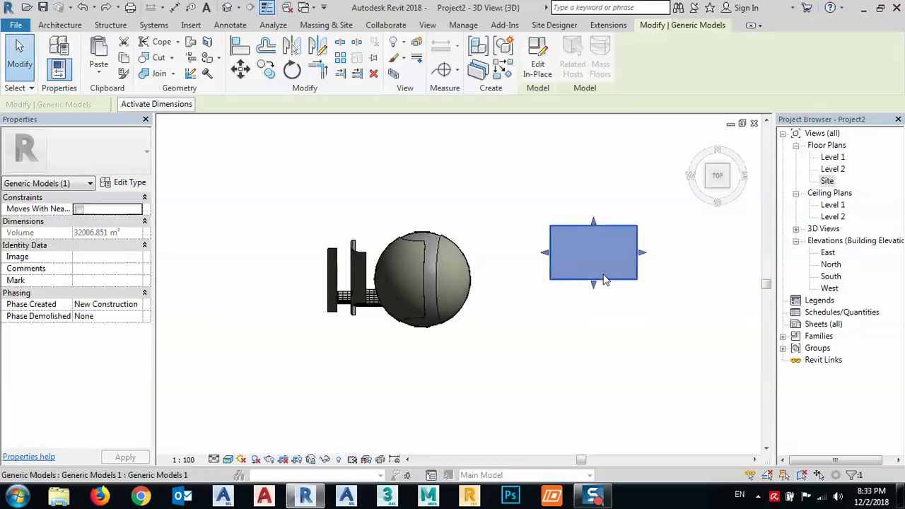
pyautogui.click(563, 338)
pyautogui.scroll(3, 361, 309)
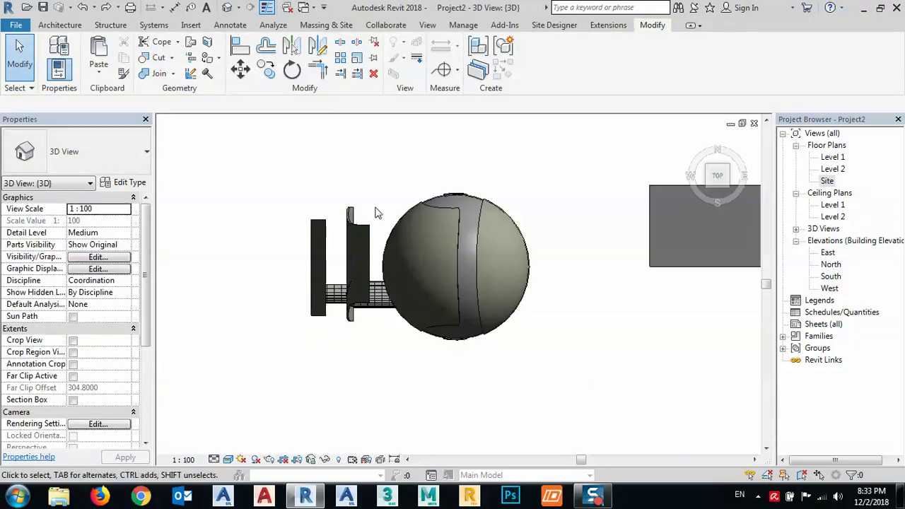
pyautogui.moveTo(378, 192); pyautogui.dragTo(255, 367)
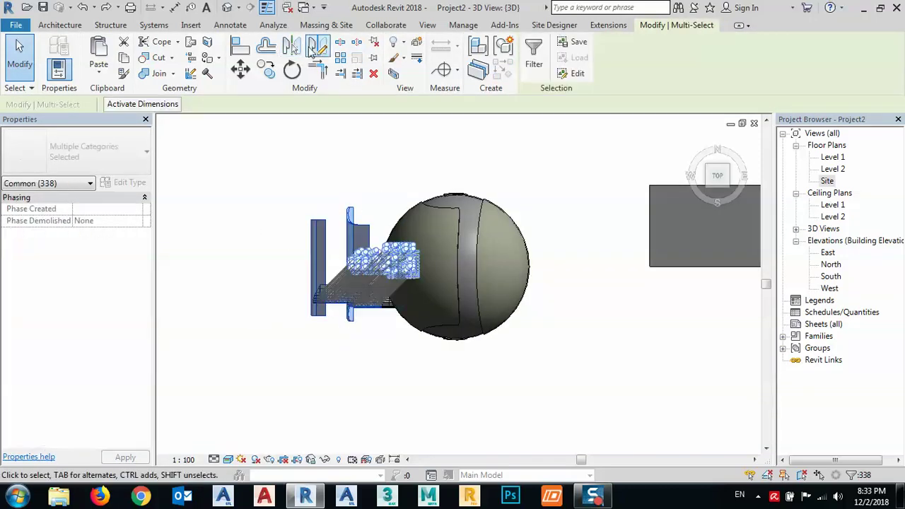
# Step: Mirror a copy of the left walls and grid about a vertical axis through the dome centre, deleting failed mullions
pyautogui.click(318, 46)
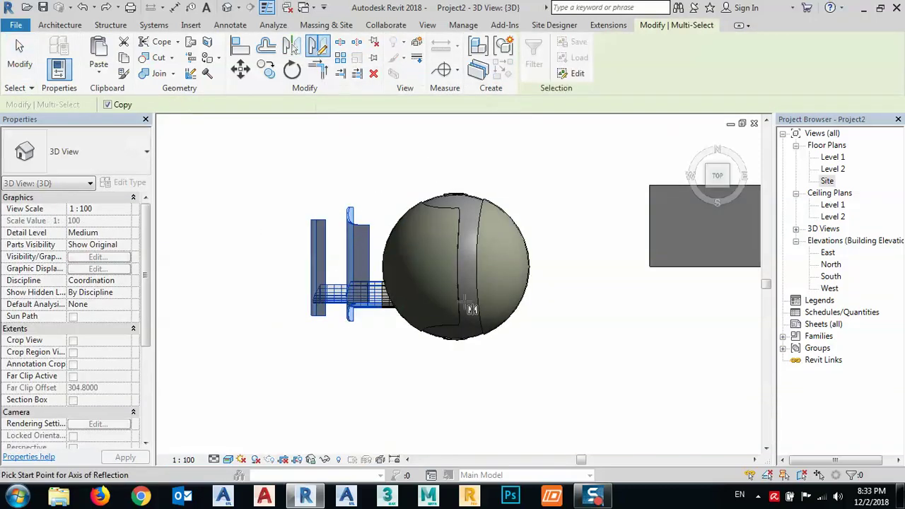
pyautogui.click(455, 348)
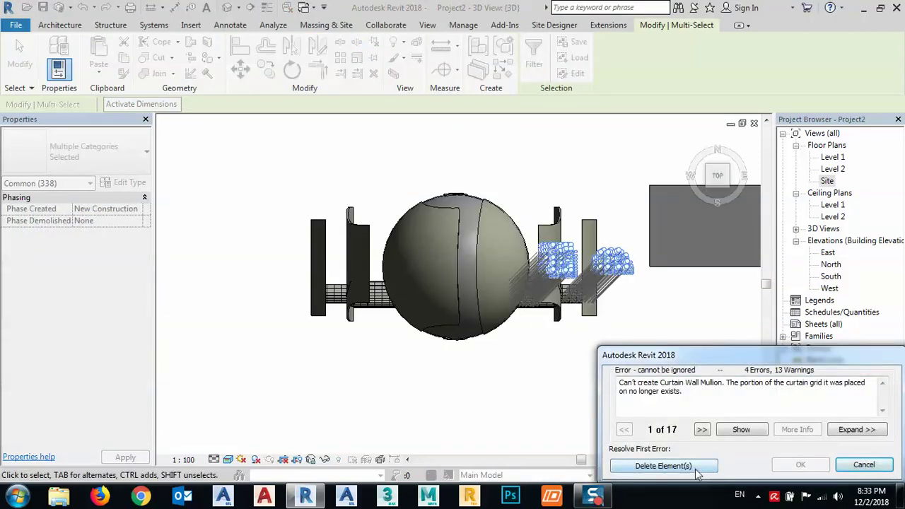
pyautogui.click(693, 468)
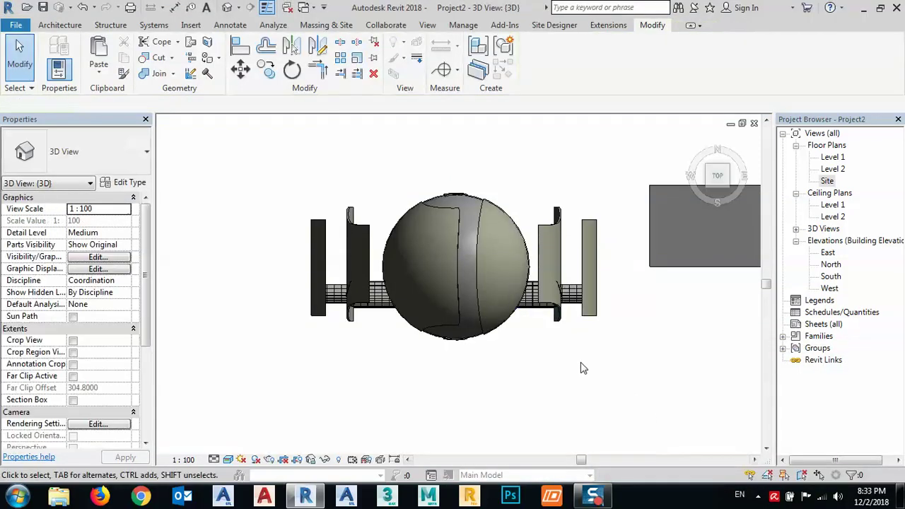
pyautogui.moveTo(596, 339); pyautogui.dragTo(485, 378, button='middle')
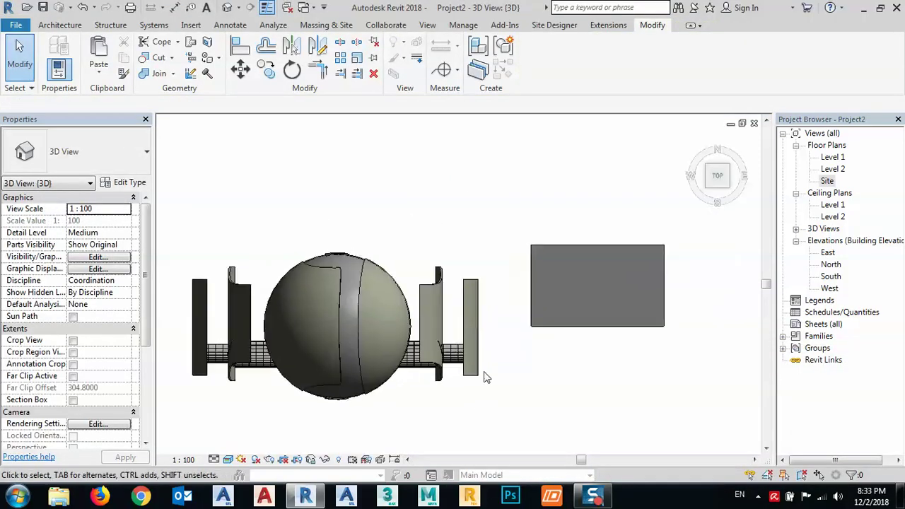
# Step: Edit the dome in place and start a void extrusion sketched on the grey box face
pyautogui.click(366, 264)
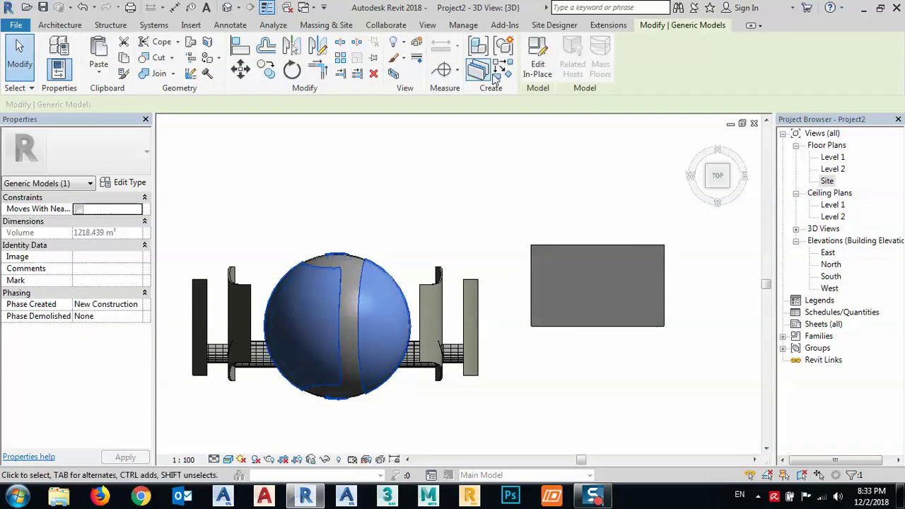
pyautogui.click(537, 63)
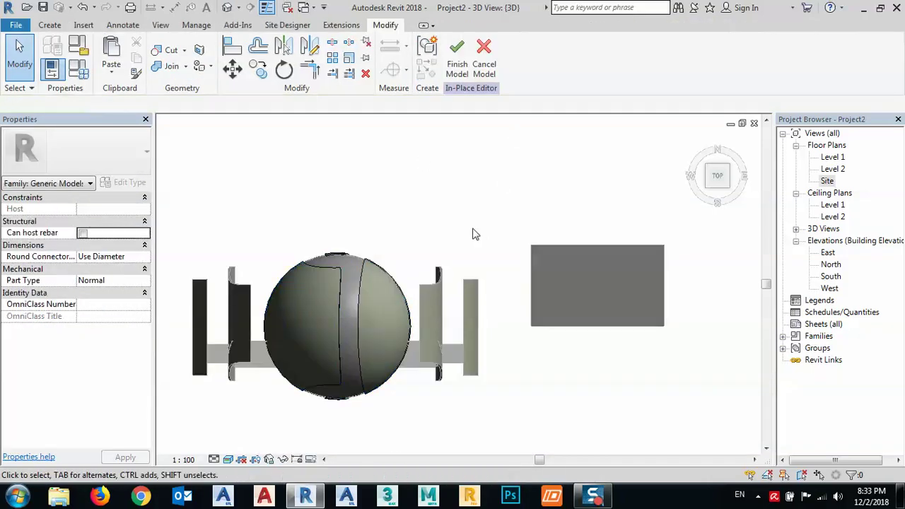
pyautogui.click(51, 24)
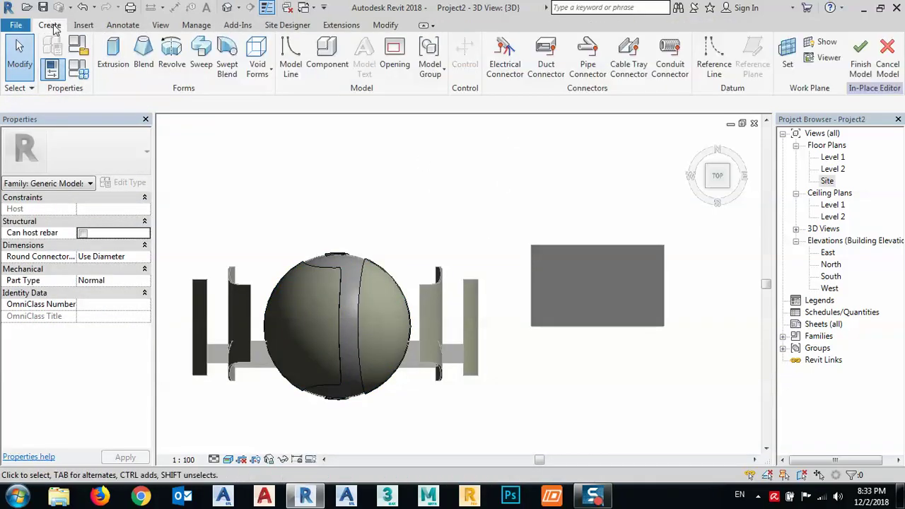
pyautogui.click(260, 62)
pyautogui.click(280, 95)
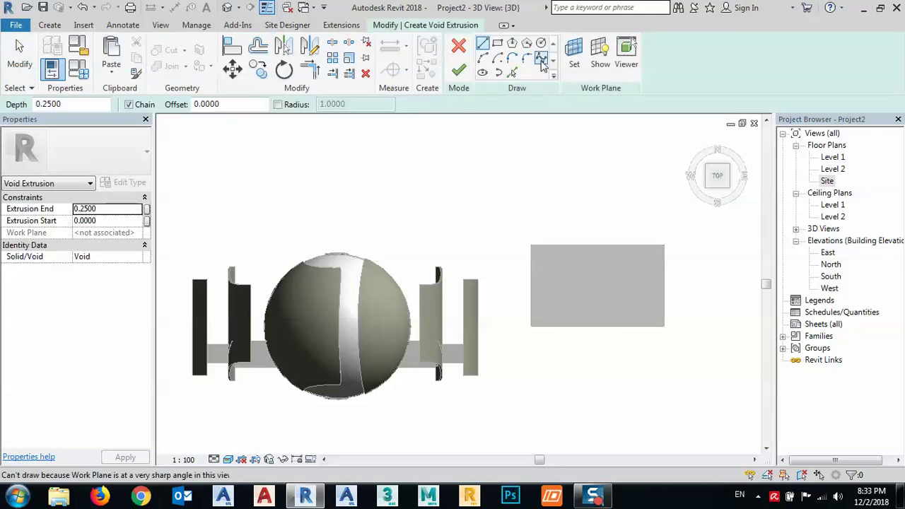
pyautogui.click(541, 44)
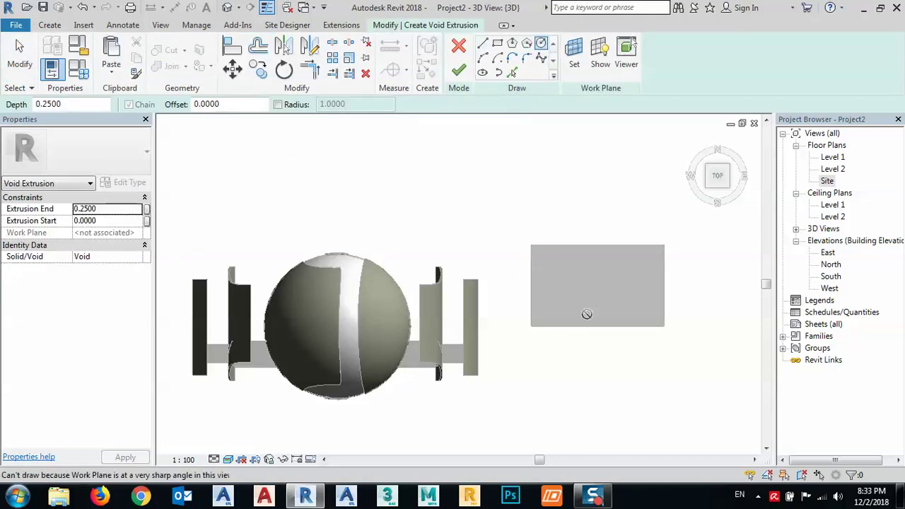
pyautogui.click(575, 53)
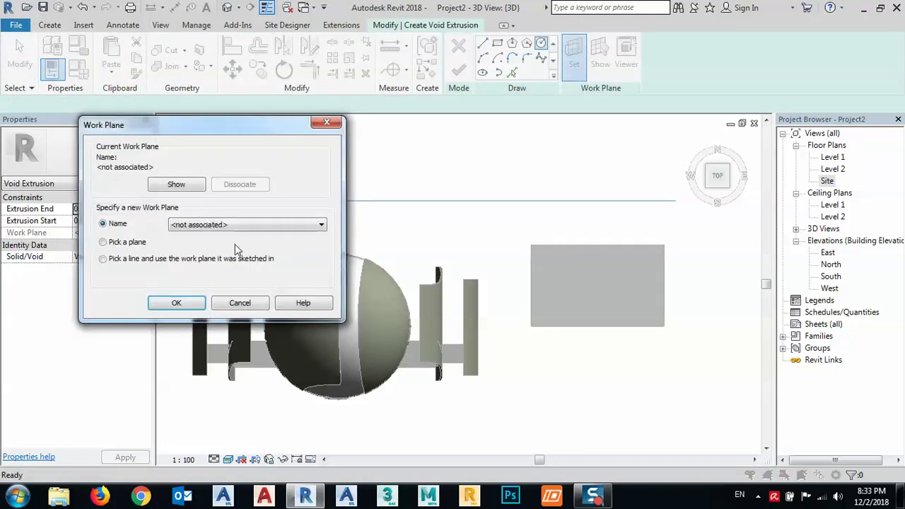
pyautogui.click(174, 305)
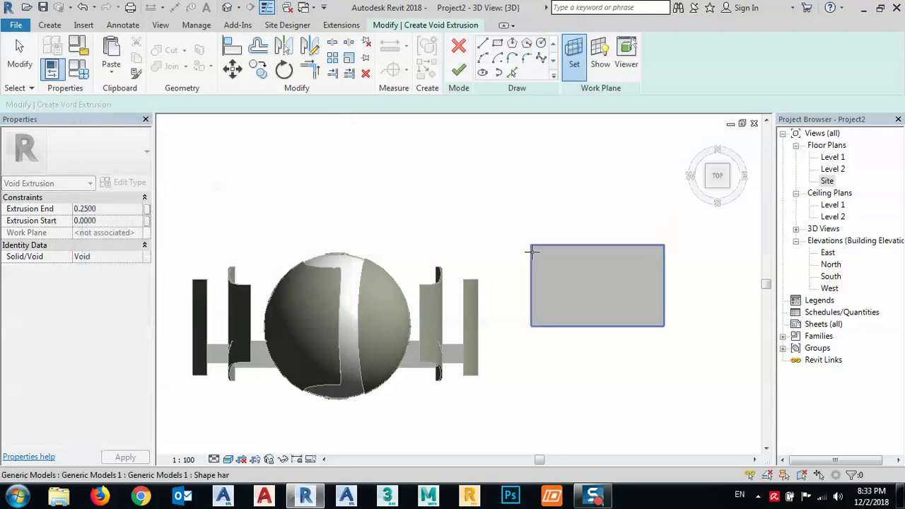
pyautogui.click(535, 246)
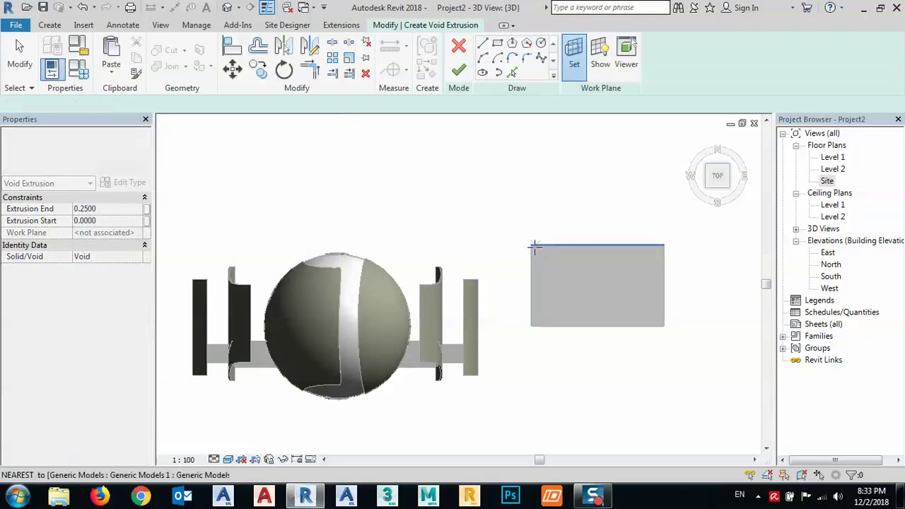
# Step: Sketch a small circle centred on the dome and finish the void extrusion
pyautogui.click(339, 325)
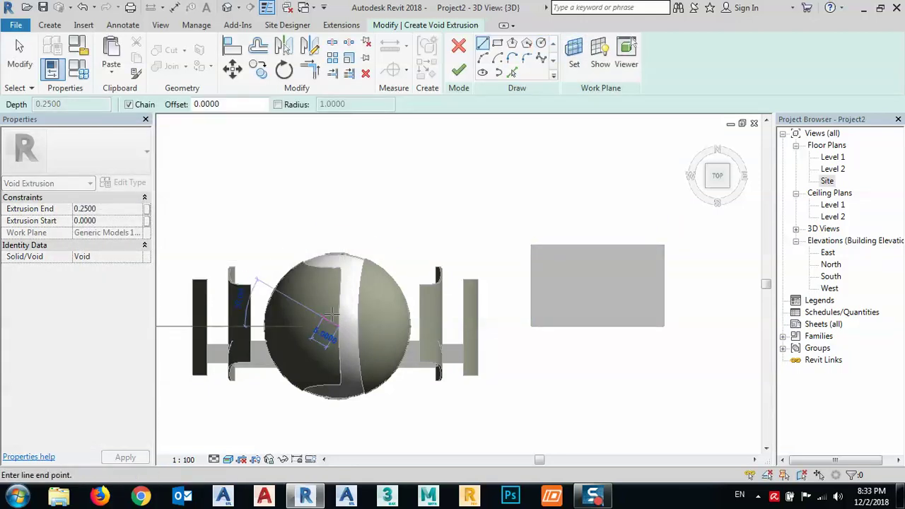
pyautogui.click(541, 44)
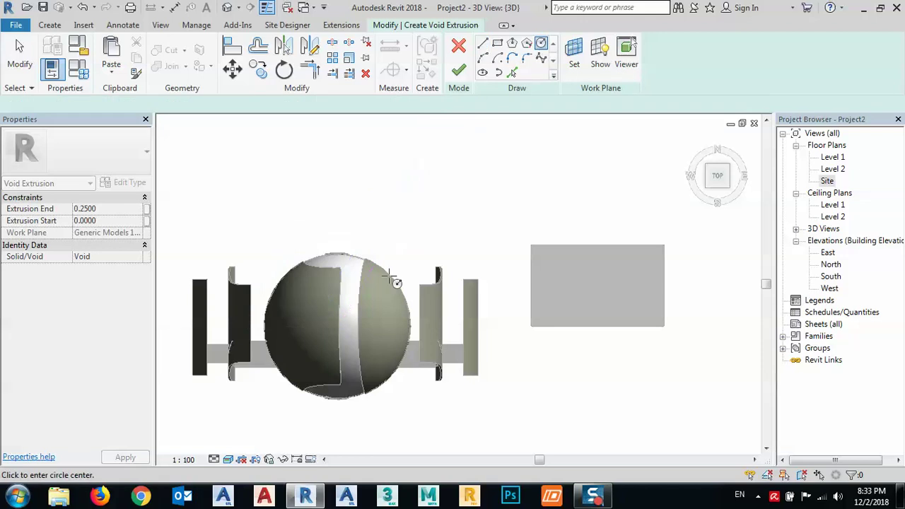
pyautogui.click(339, 326)
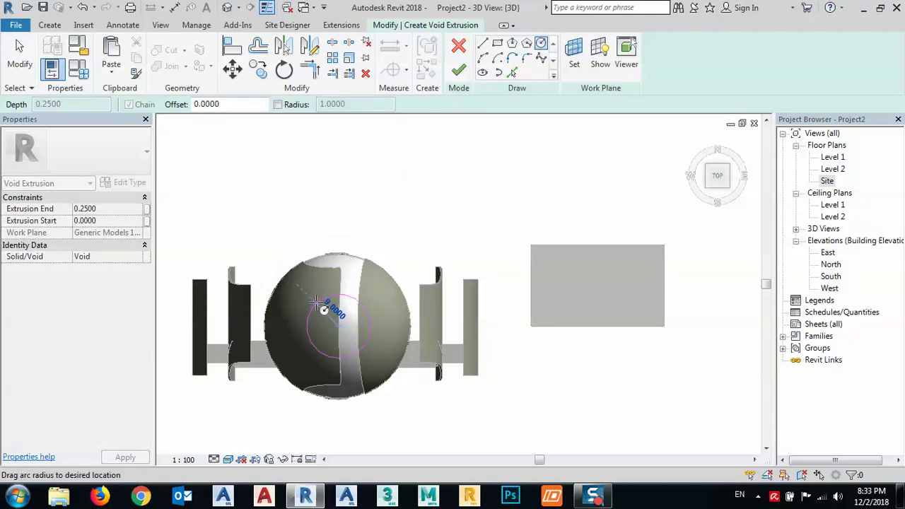
pyautogui.click(323, 309)
pyautogui.click(460, 70)
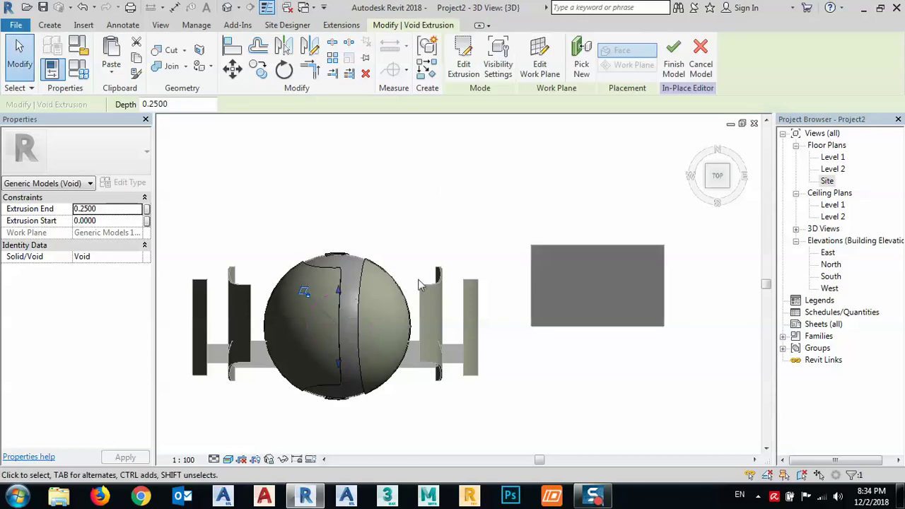
# Step: Stretch the void extrusion upward into a tall cylinder through the dome
pyautogui.keyDown('shift'); pyautogui.moveTo(380, 386); pyautogui.dragTo(390, 222, button='middle'); pyautogui.keyUp('shift')
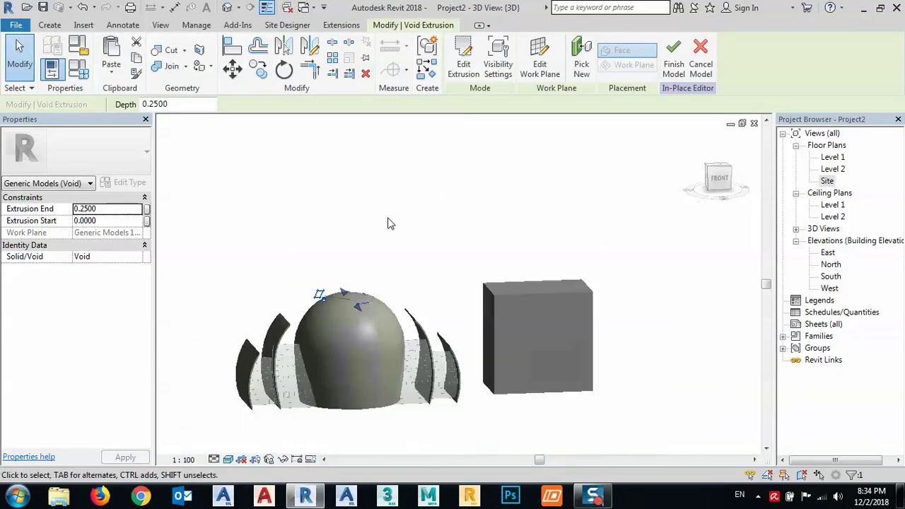
pyautogui.keyDown('shift'); pyautogui.moveTo(387, 357); pyautogui.dragTo(505, 252, button='middle'); pyautogui.keyUp('shift')
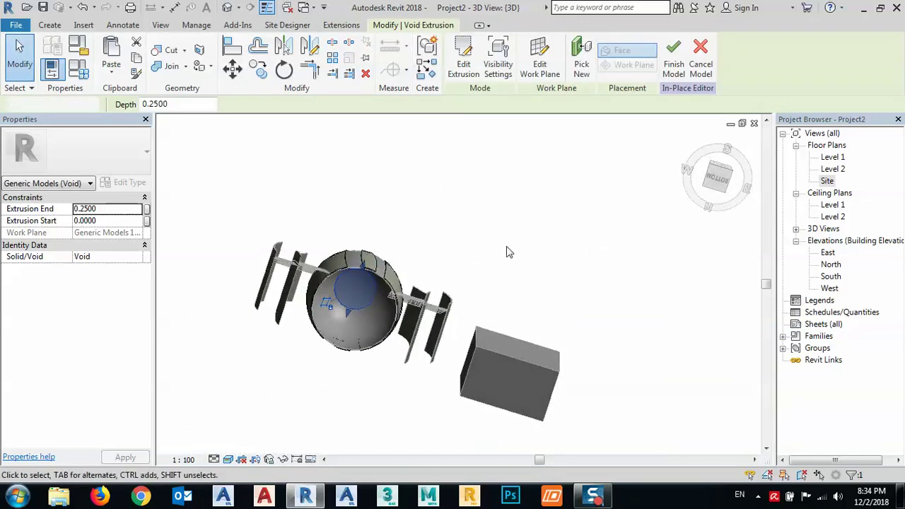
pyautogui.press('Escape')
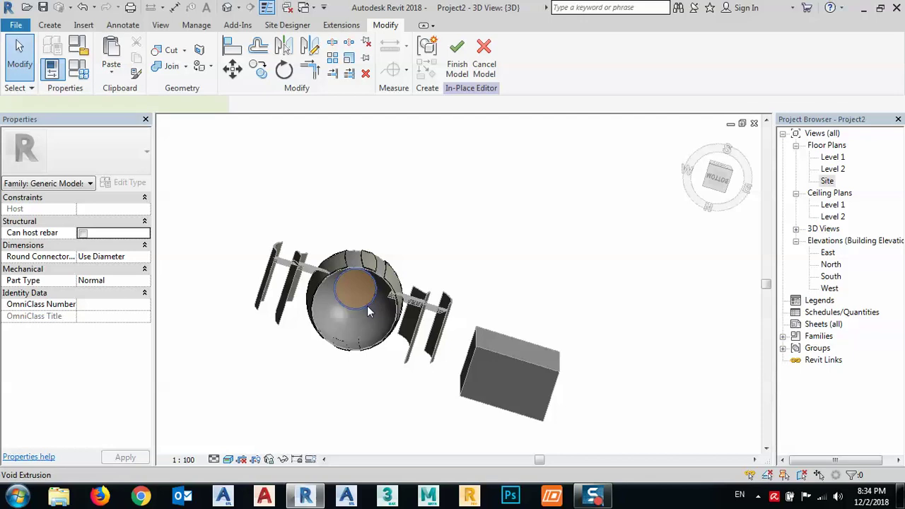
pyautogui.click(367, 306)
pyautogui.keyDown('shift'); pyautogui.moveTo(390, 291); pyautogui.dragTo(366, 297, button='middle'); pyautogui.keyUp('shift')
pyautogui.scroll(2, 366, 297)
pyautogui.moveTo(355, 289); pyautogui.dragTo(354, 311)
pyautogui.scroll(1, 353, 308)
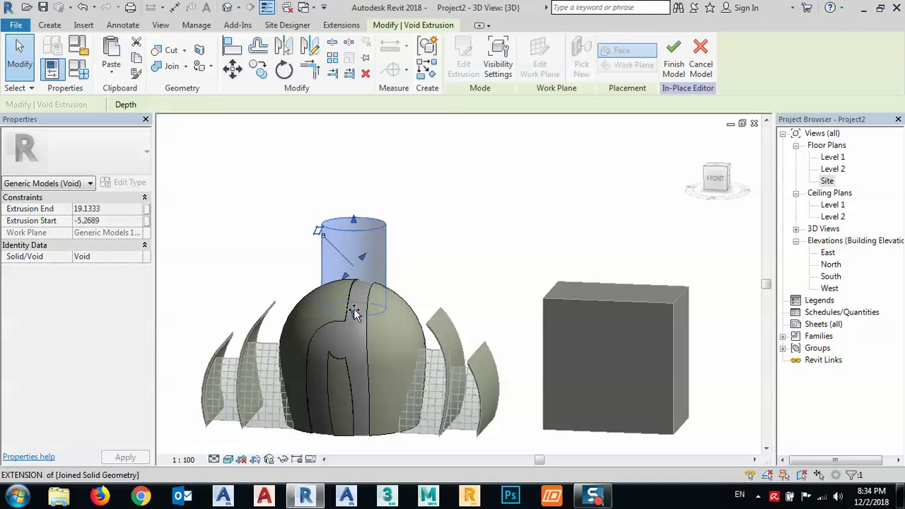
pyautogui.click(453, 263)
pyautogui.scroll(2, 325, 280)
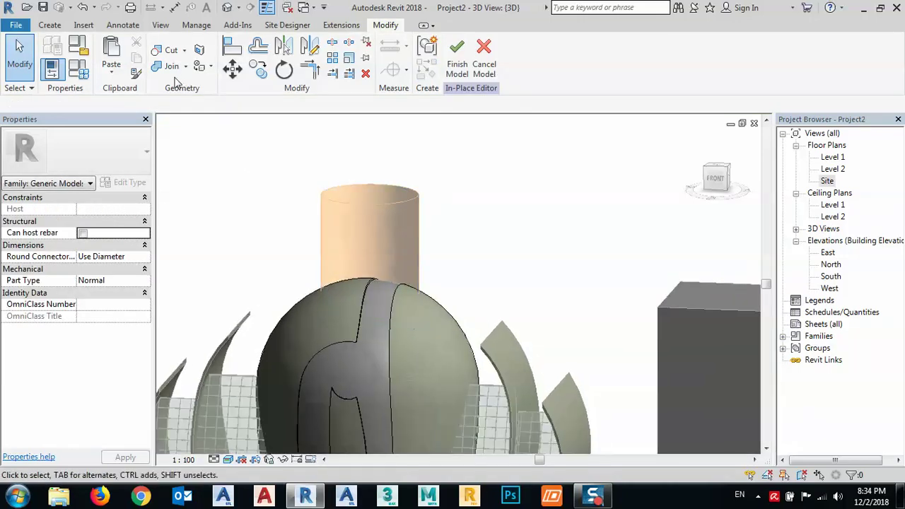
# Step: Cut the dome with the void cylinder to form the oculus and finish the in-place model
pyautogui.click(171, 54)
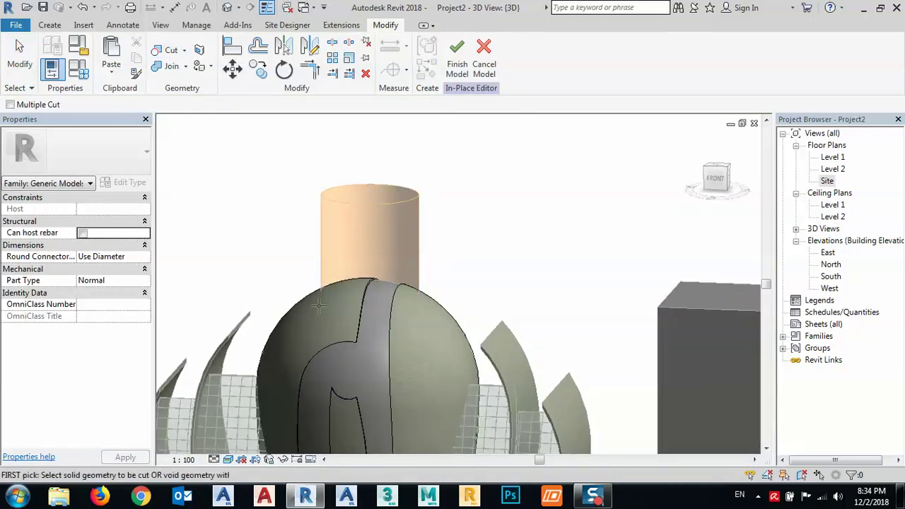
pyautogui.click(363, 339)
pyautogui.click(364, 202)
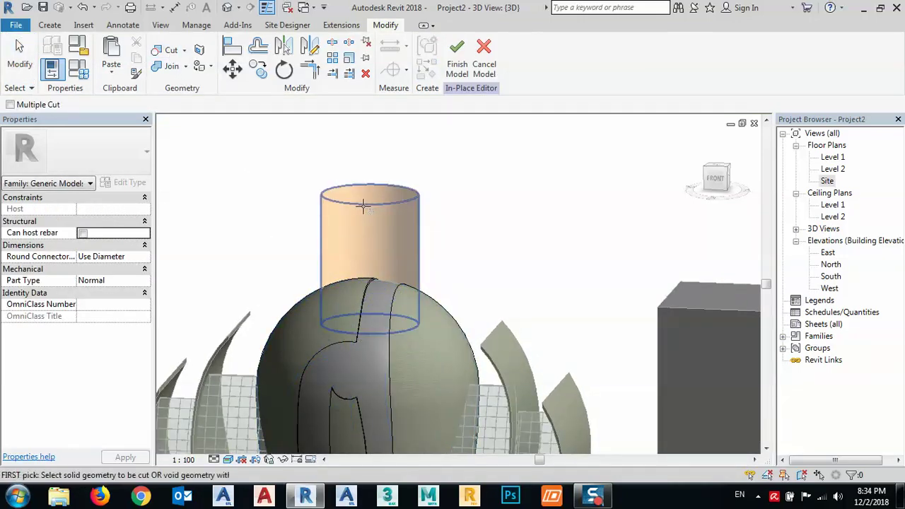
pyautogui.keyDown('shift'); pyautogui.moveTo(380, 251); pyautogui.dragTo(437, 276, button='middle'); pyautogui.keyUp('shift')
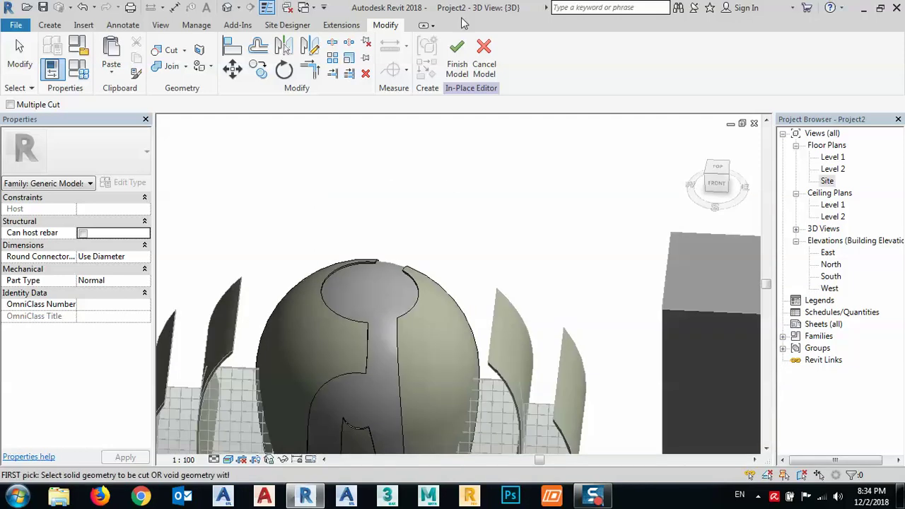
pyautogui.click(457, 58)
# Step: Delete the grey box next to the dome and orbit to inspect the finished mosque massing
pyautogui.scroll(-3, 457, 225)
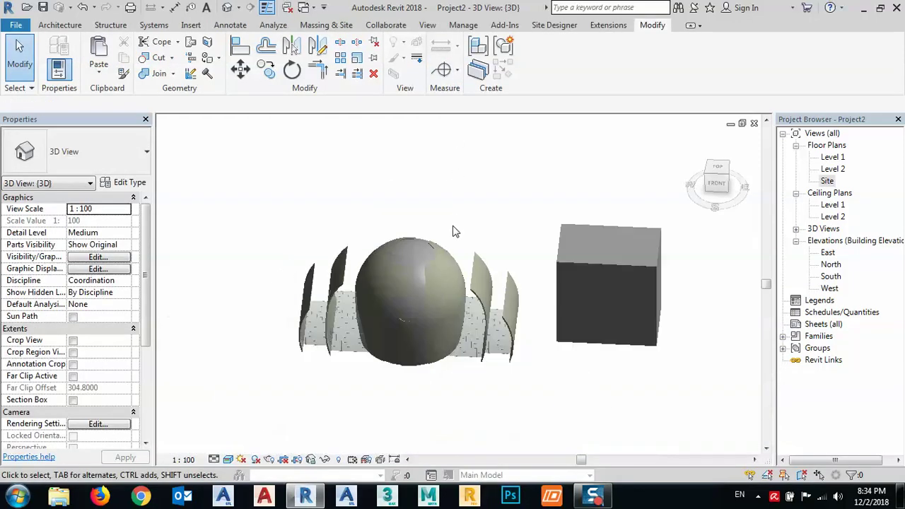
pyautogui.keyDown('shift'); pyautogui.moveTo(457, 229); pyautogui.dragTo(585, 211, button='middle'); pyautogui.keyUp('shift')
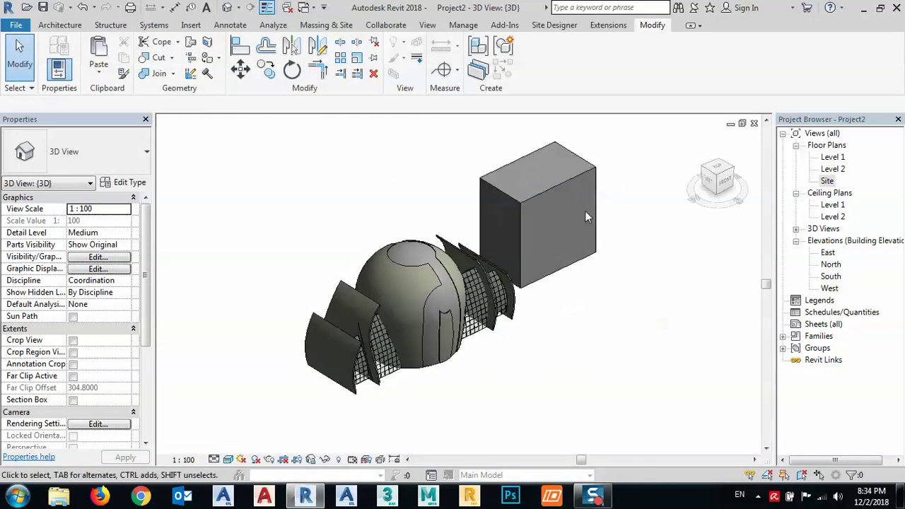
pyautogui.click(609, 26)
pyautogui.click(61, 25)
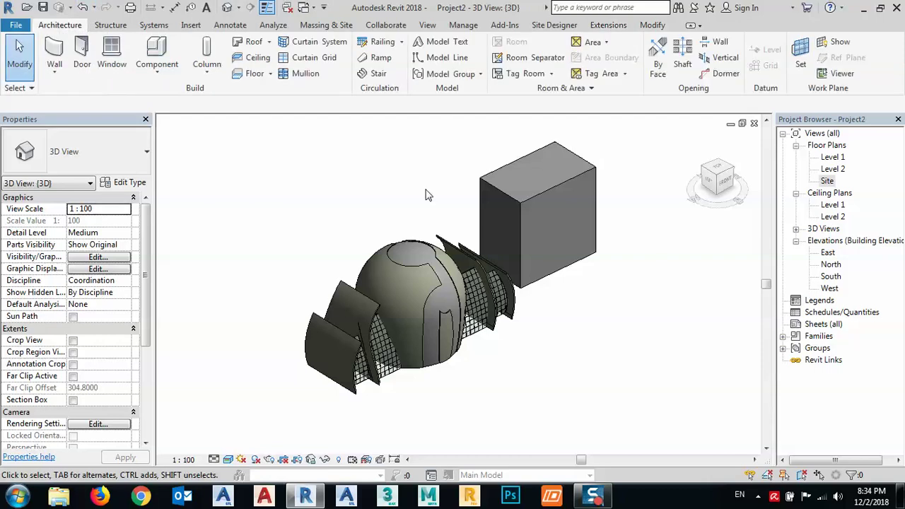
pyautogui.scroll(3, 566, 335)
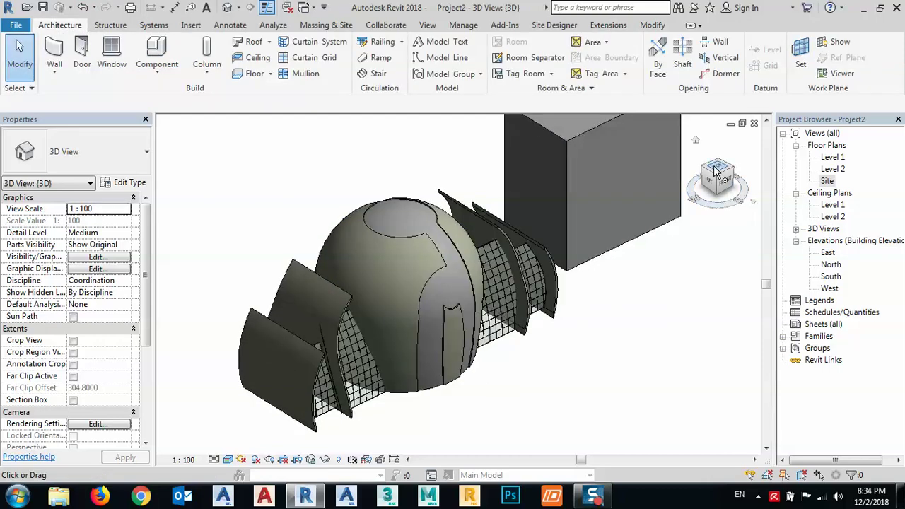
pyautogui.moveTo(657, 250); pyautogui.dragTo(606, 301, button='middle')
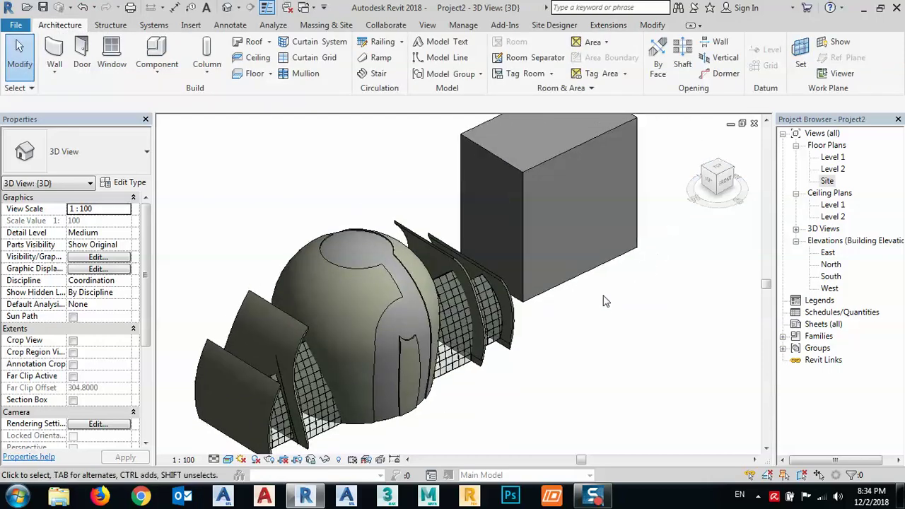
pyautogui.click(590, 222)
pyautogui.press('Delete')
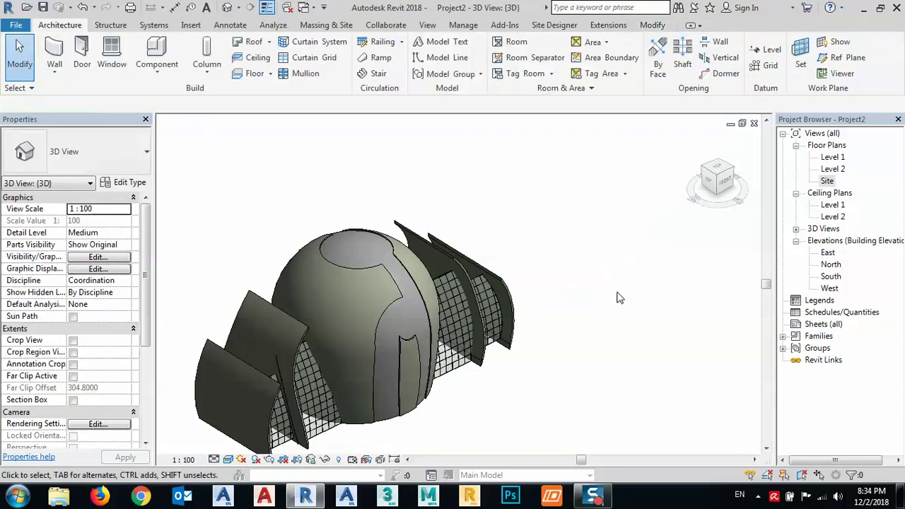
pyautogui.moveTo(577, 357); pyautogui.dragTo(513, 261, button='middle')
pyautogui.keyDown('shift'); pyautogui.moveTo(489, 317); pyautogui.dragTo(612, 447, button='middle'); pyautogui.keyUp('shift')
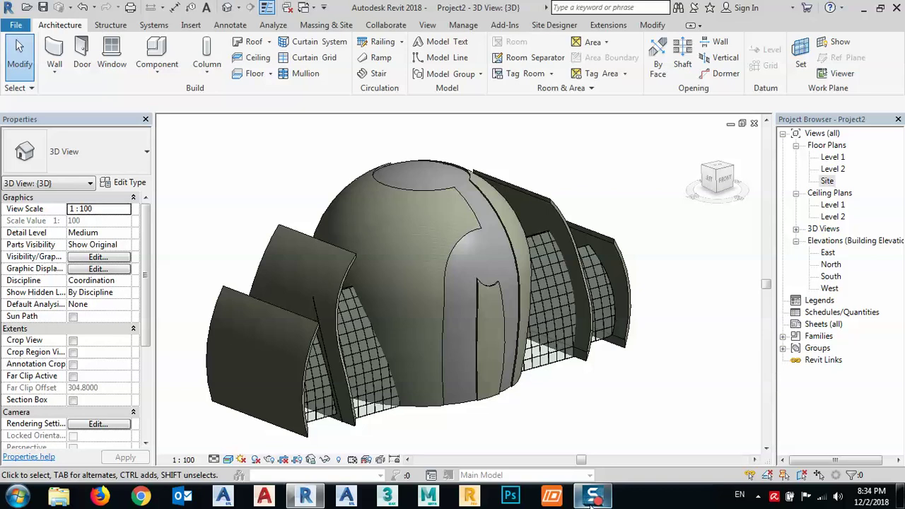
pyautogui.keyDown('shift'); pyautogui.moveTo(586, 415); pyautogui.dragTo(521, 298, button='middle'); pyautogui.keyUp('shift')
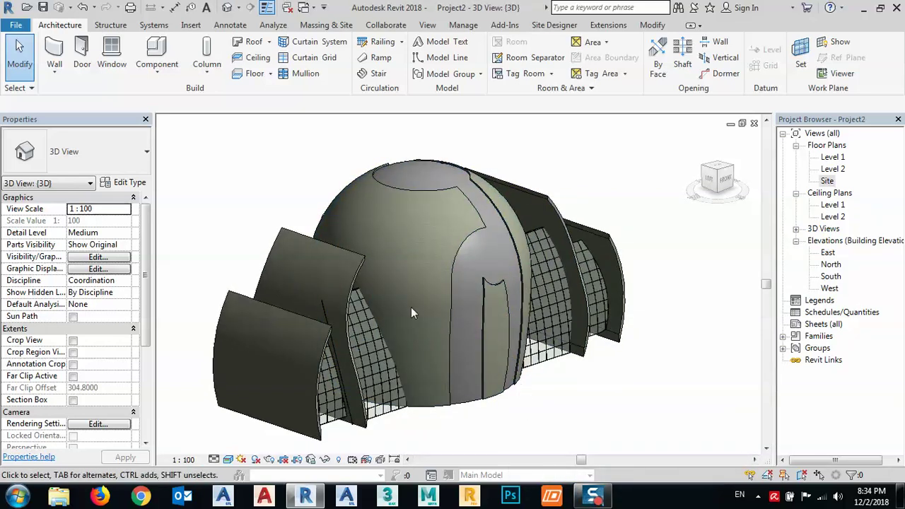